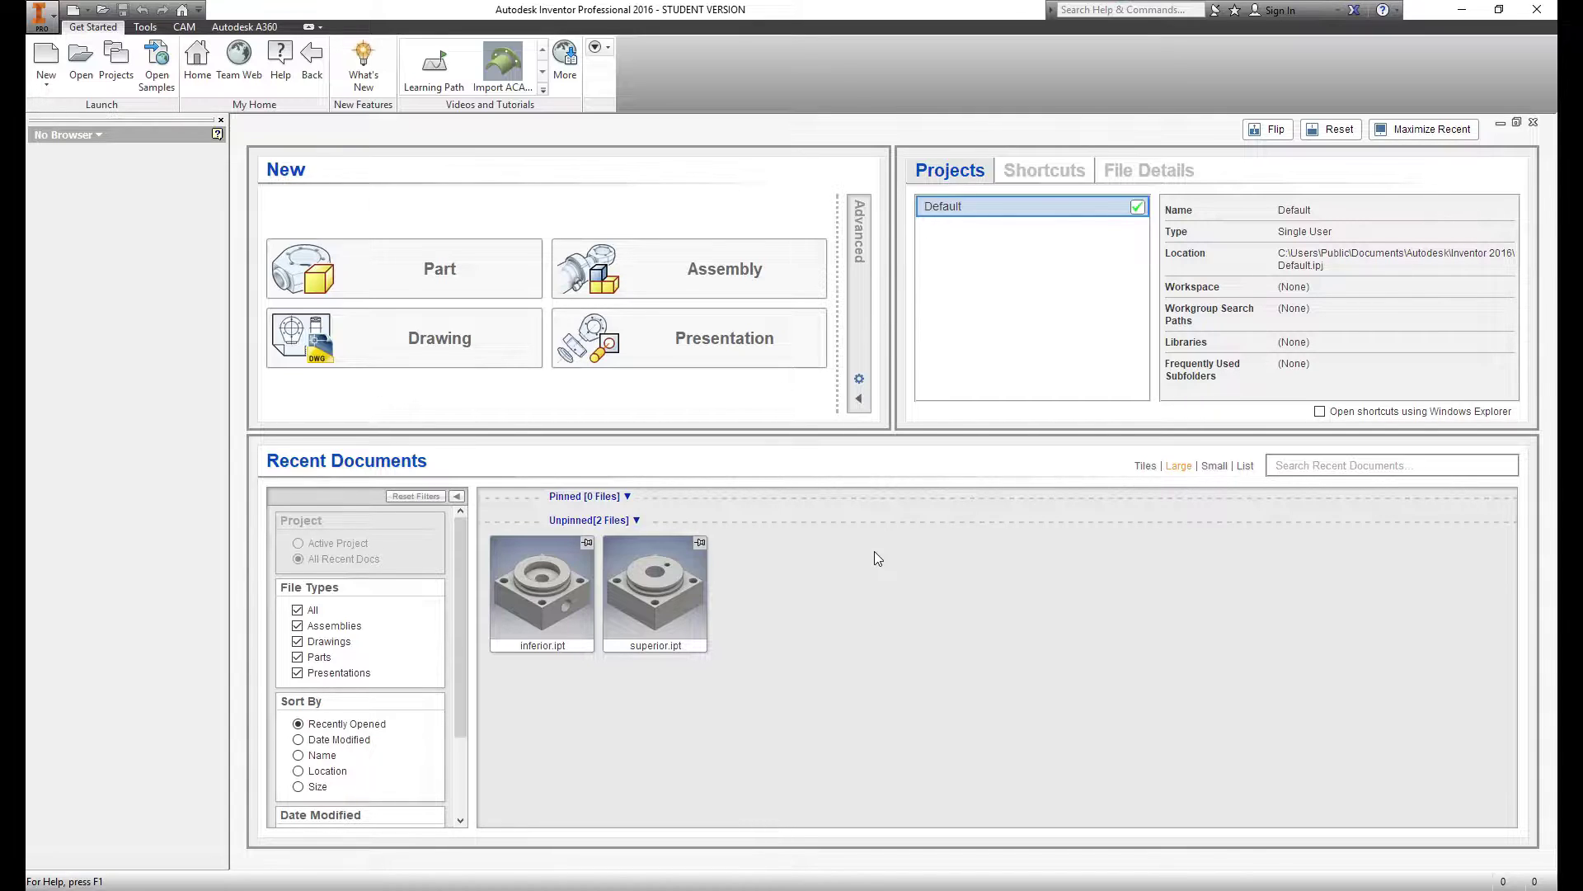
Create a new part from the metric Standard (mm).ipt template
click(48, 59)
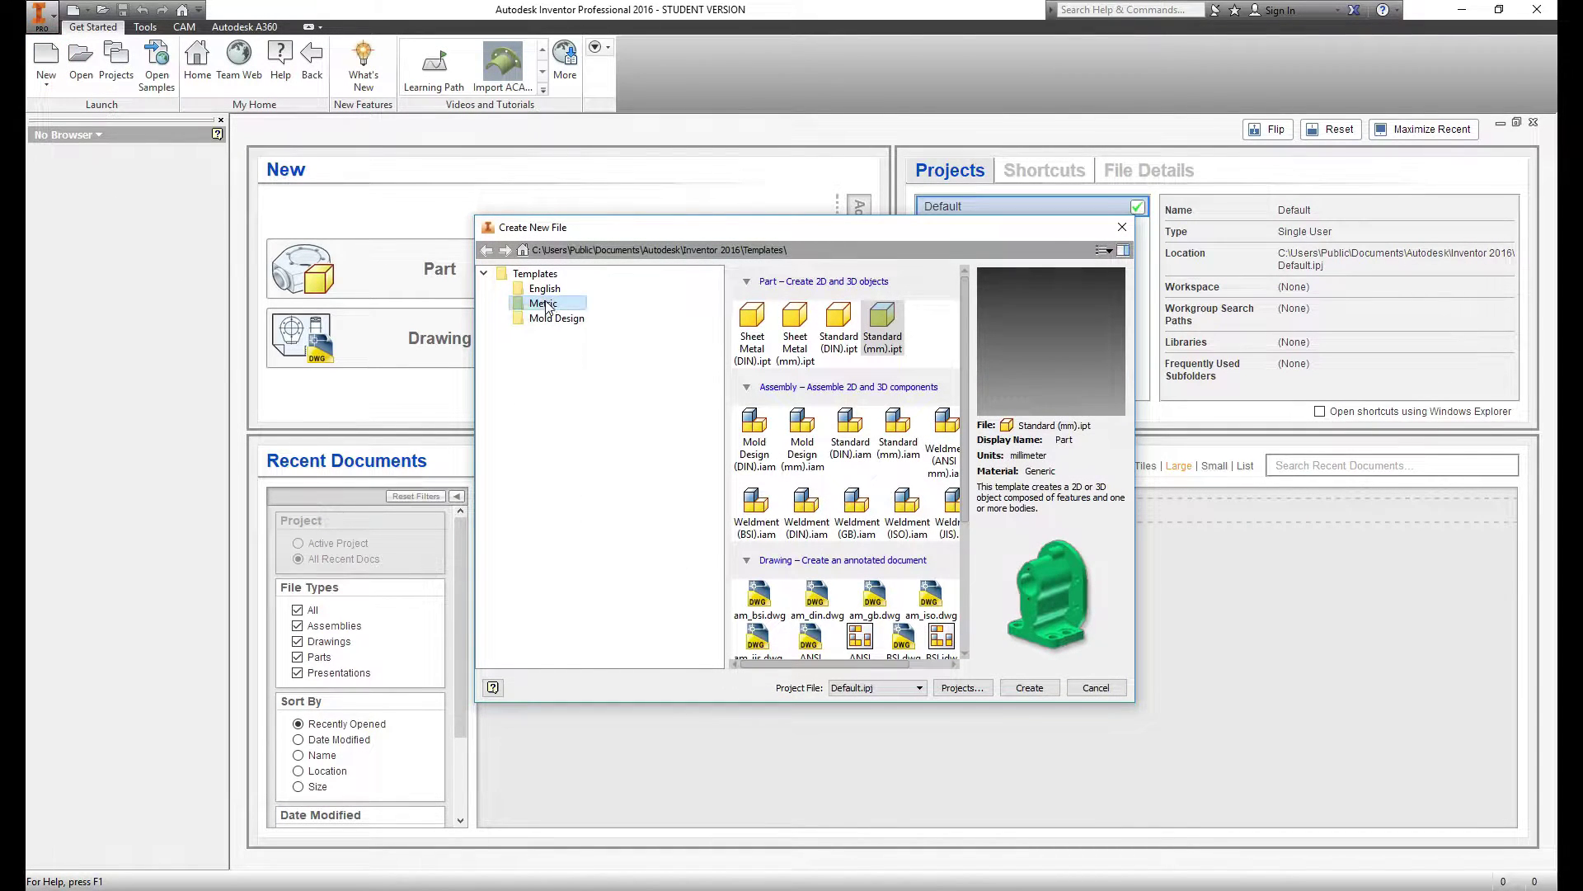
click(557, 304)
click(879, 314)
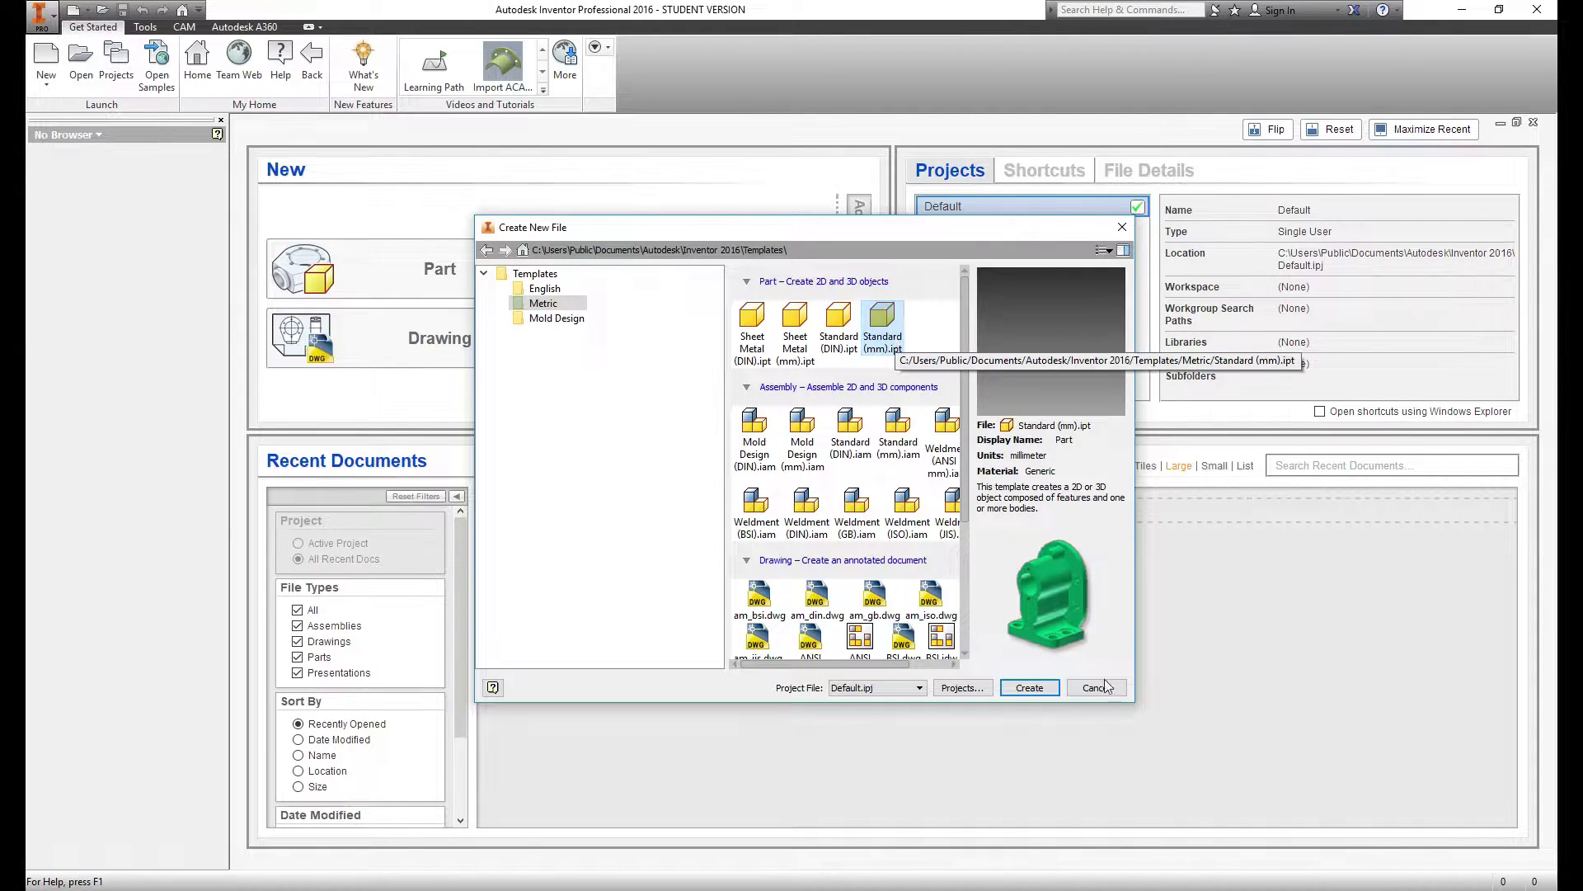
click(1038, 690)
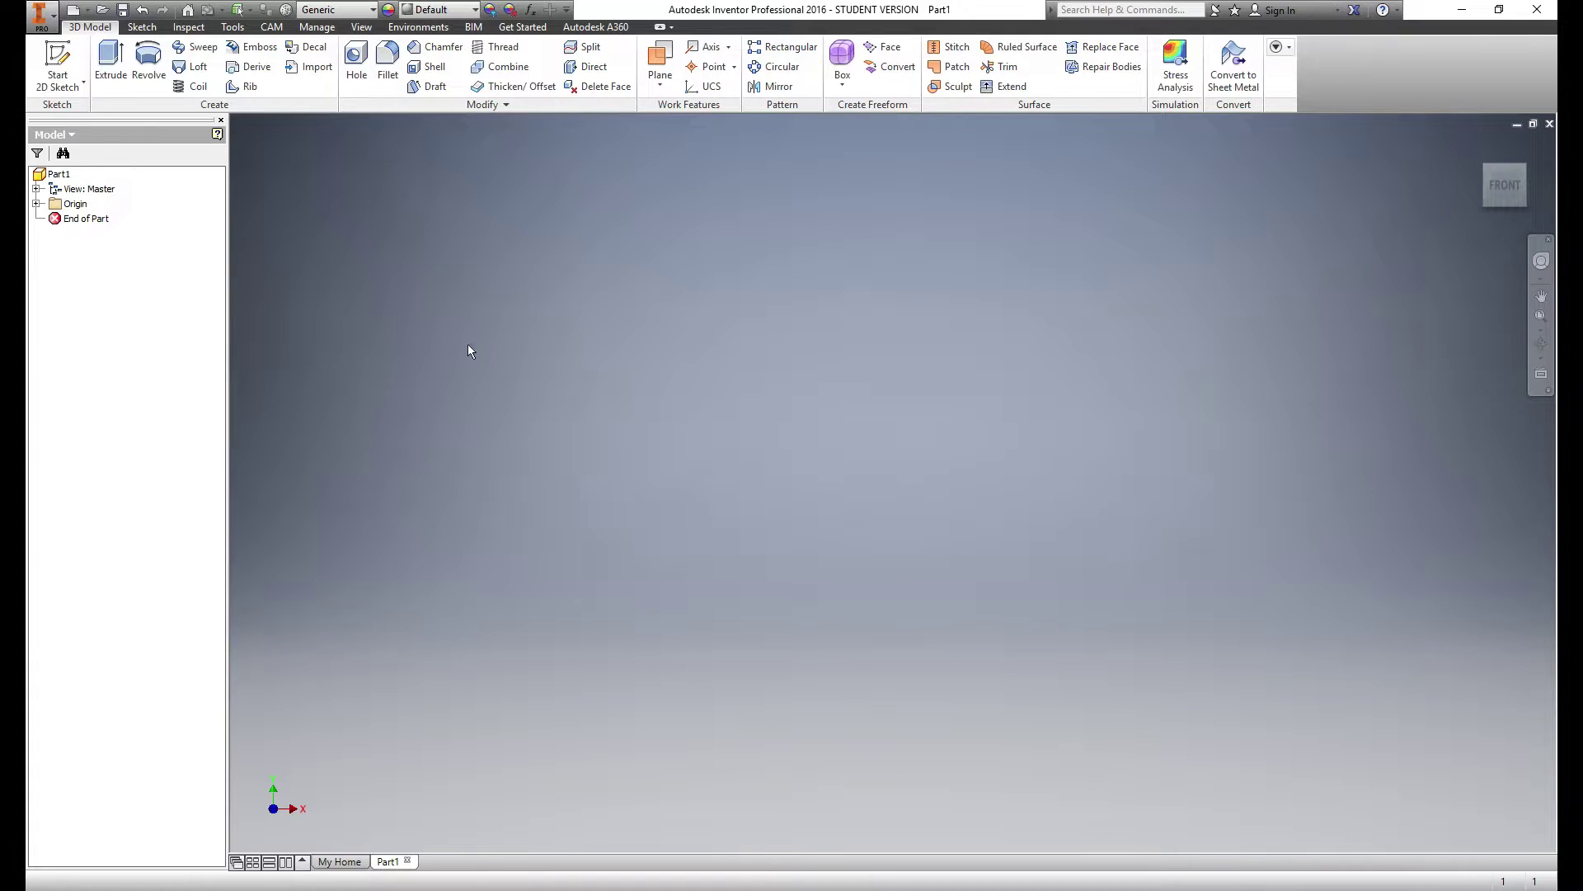
Start a 2D sketch on the XY origin plane of the new part
click(36, 204)
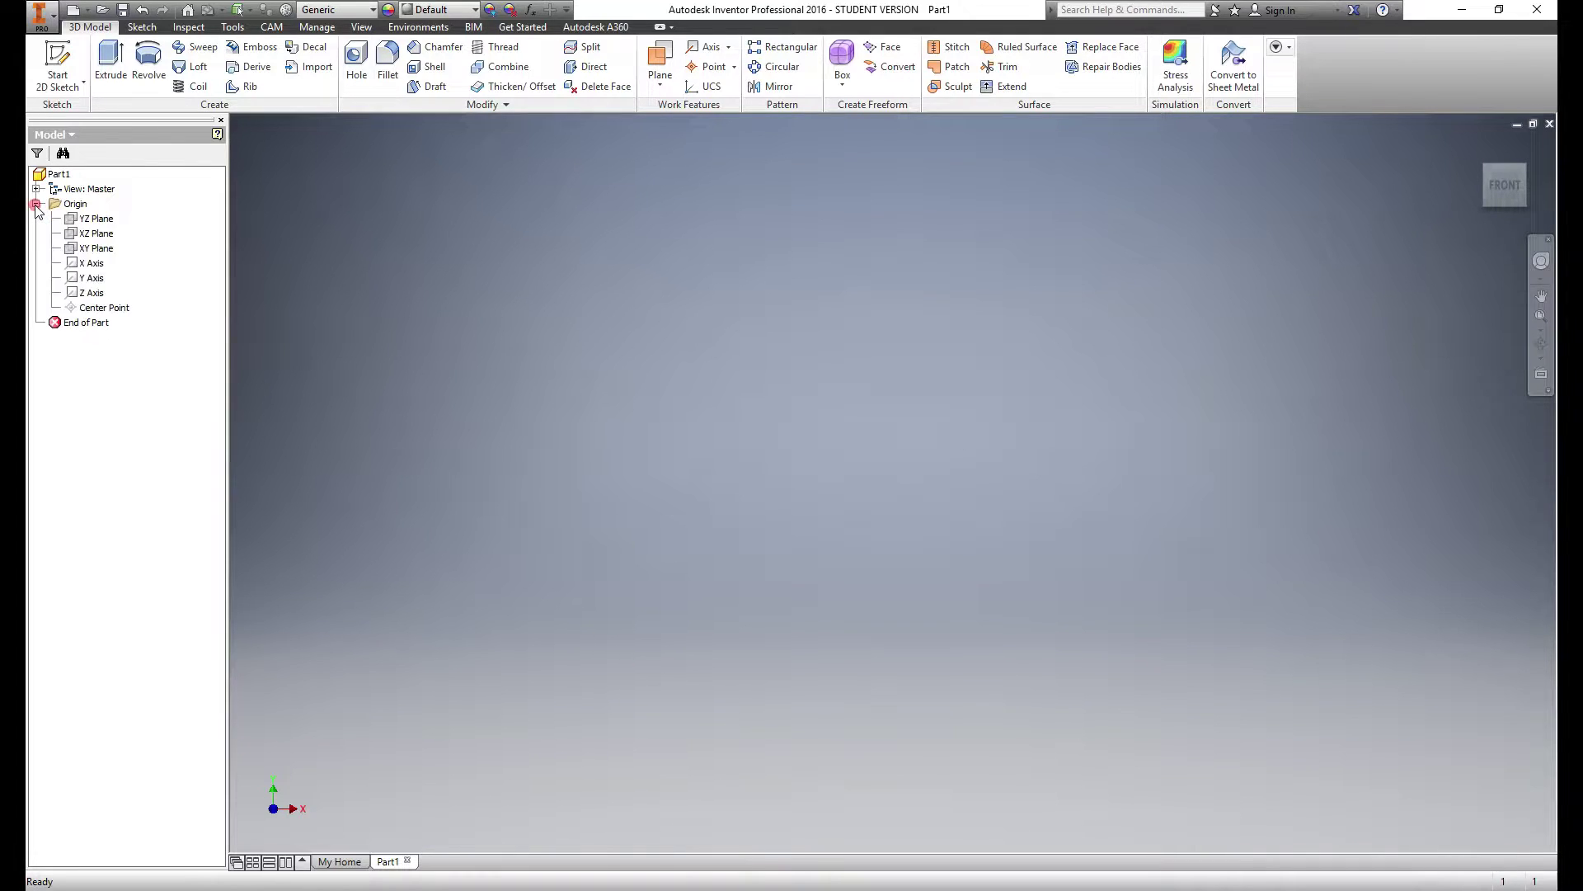
click(97, 248)
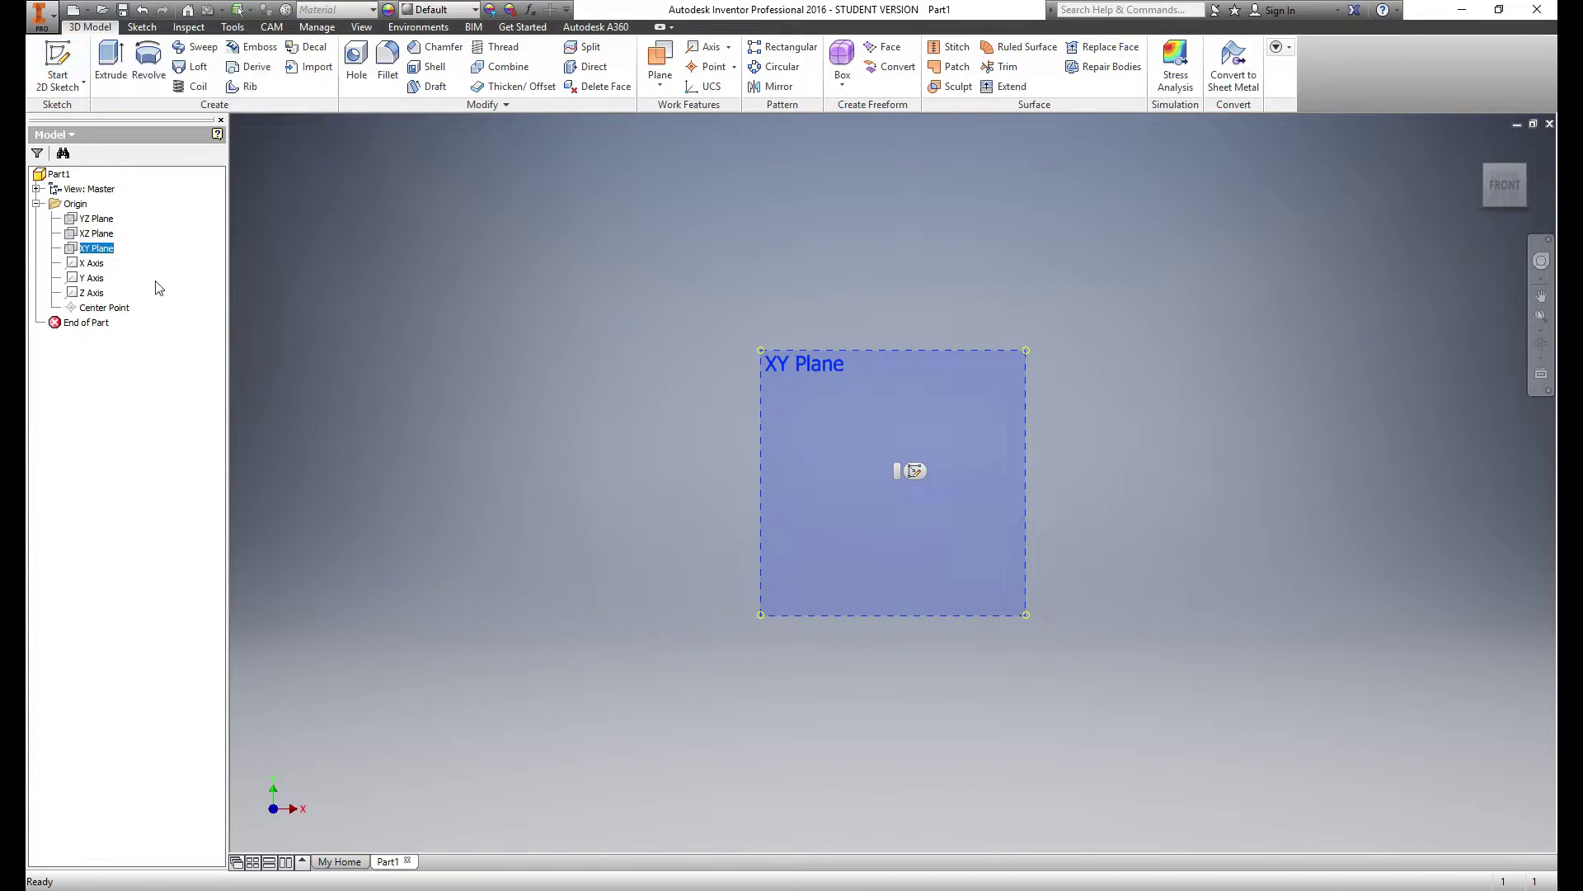
click(57, 81)
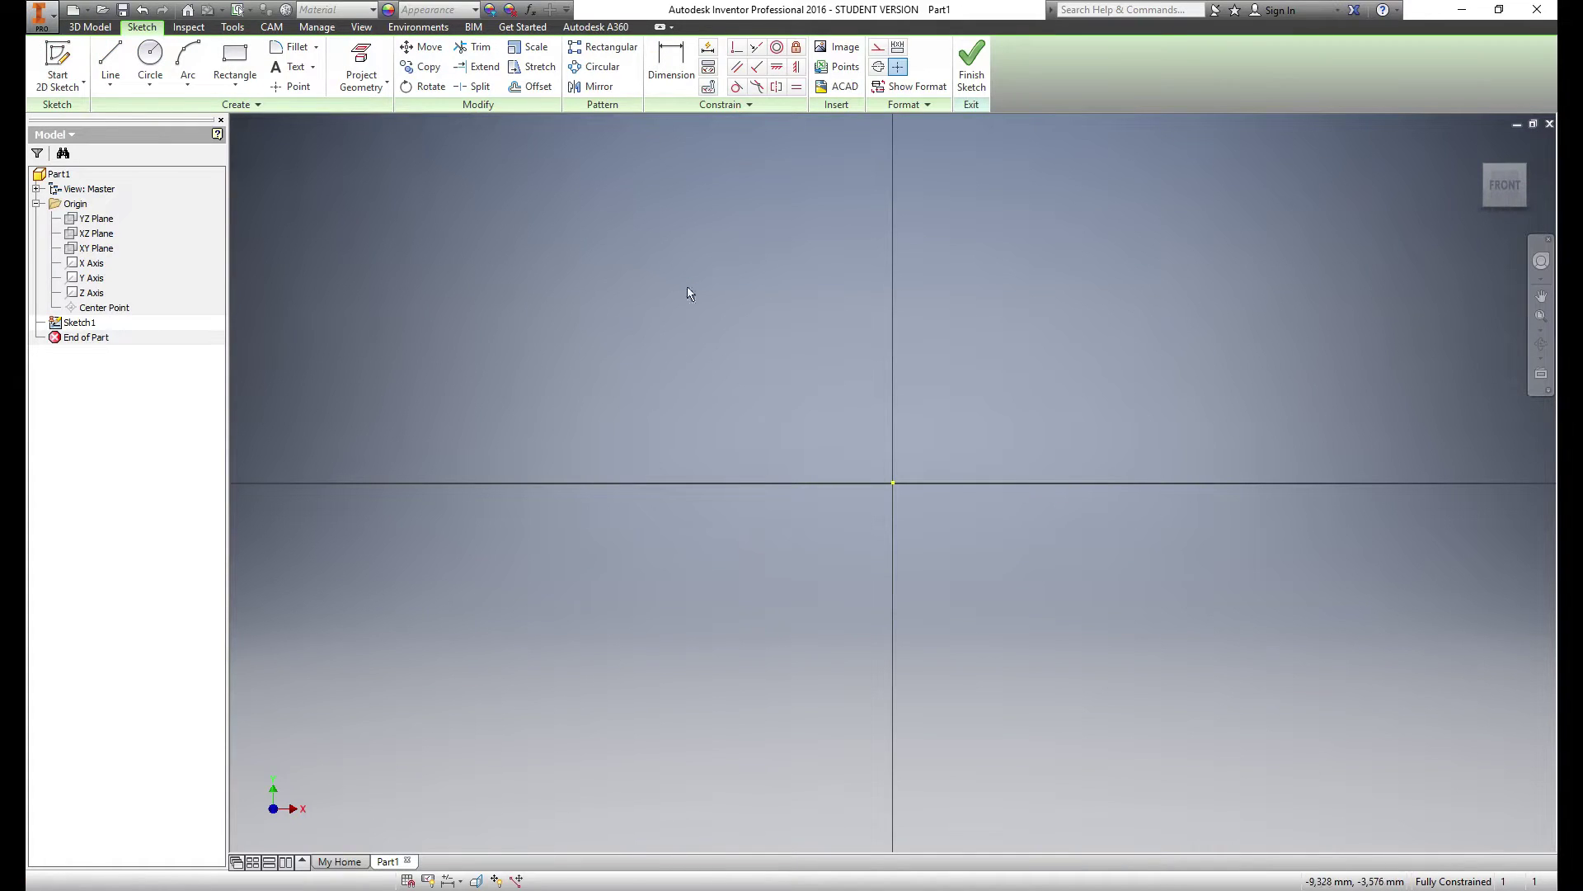
Sketch a two-point rectangle about 25 mm wide, with its lower-right corner on the origin
click(234, 56)
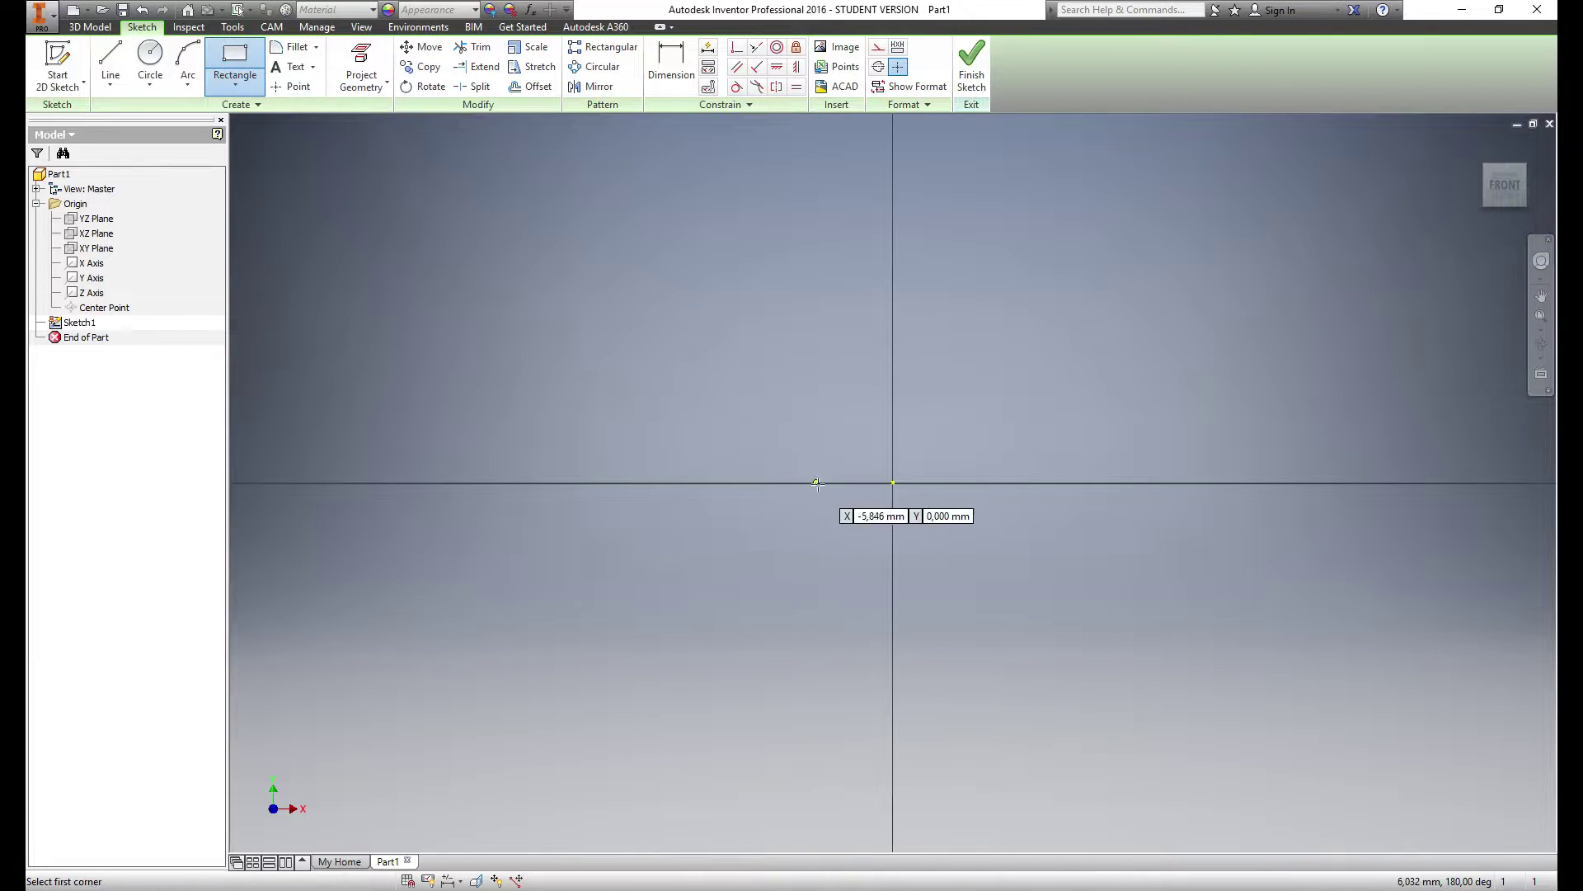
click(893, 483)
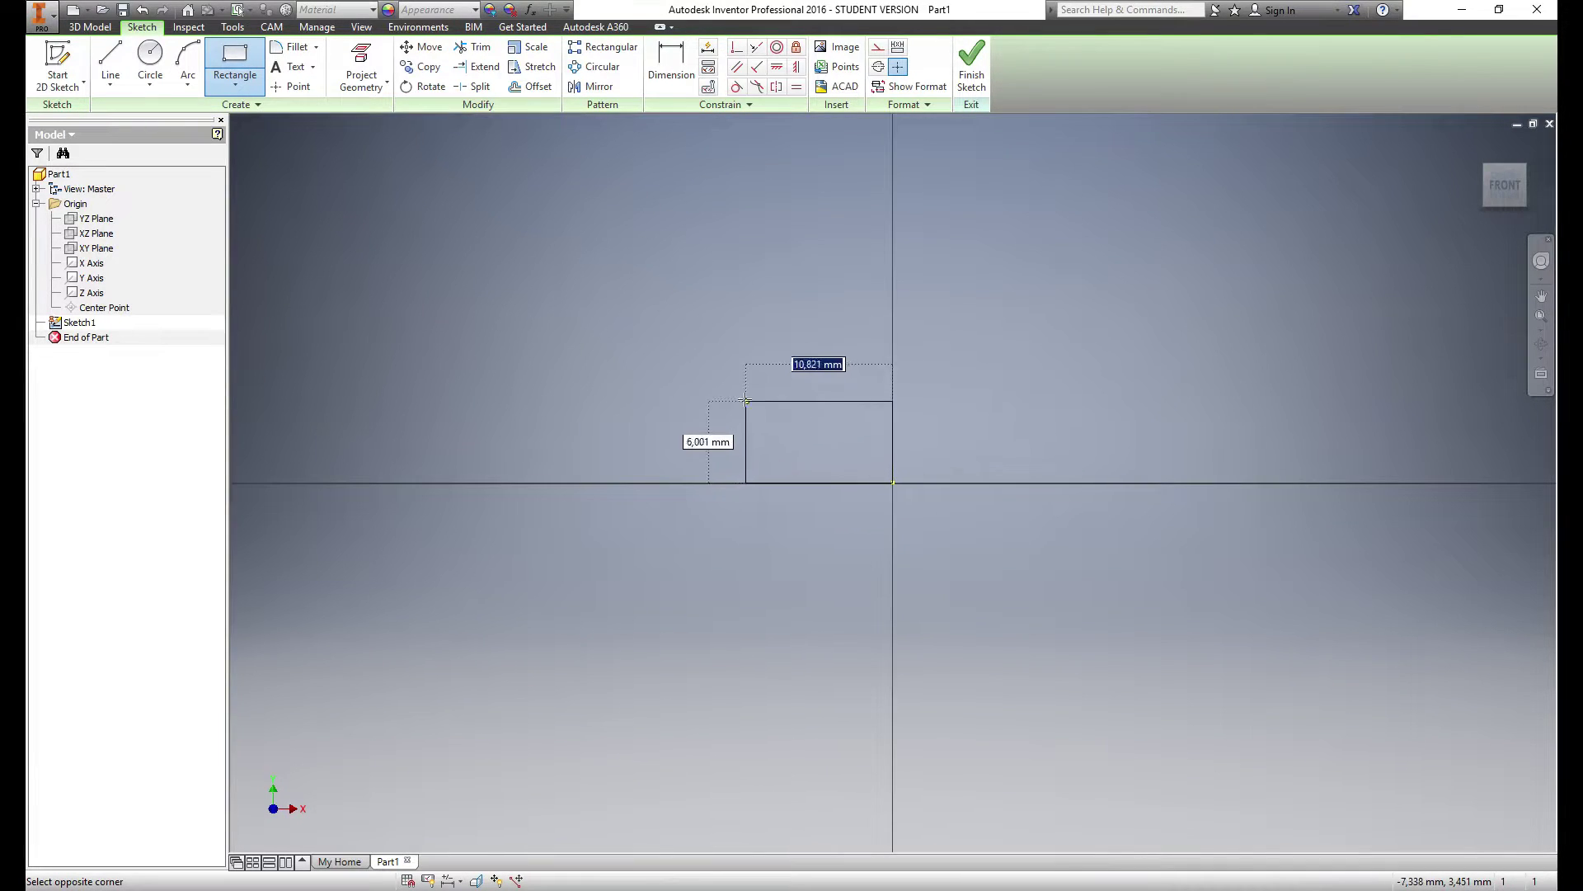
key(Escape)
click(560, 256)
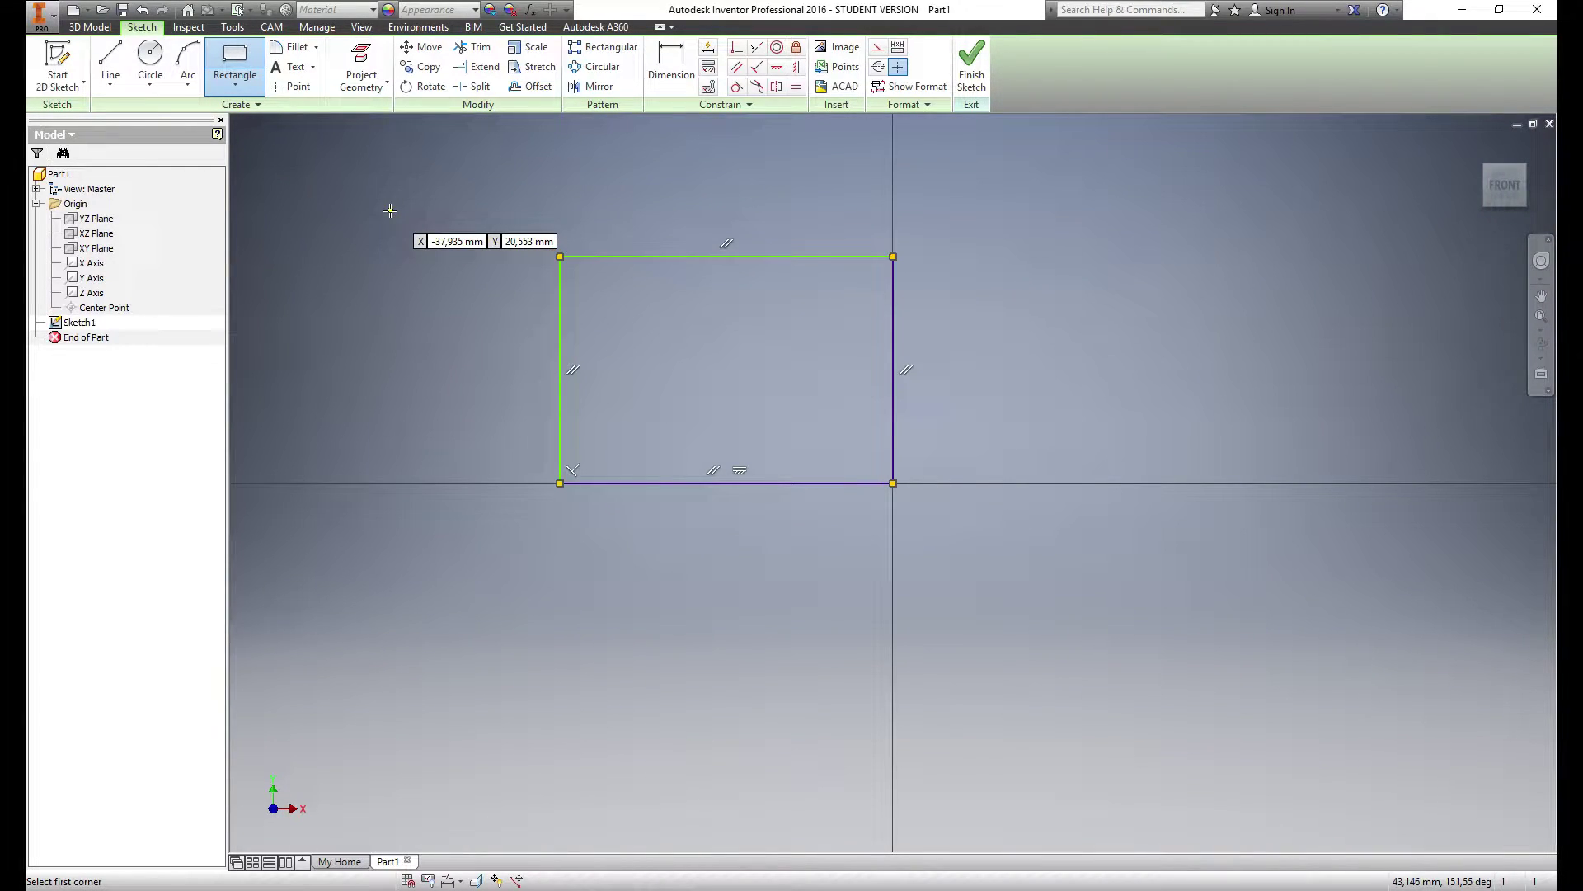
key(Escape)
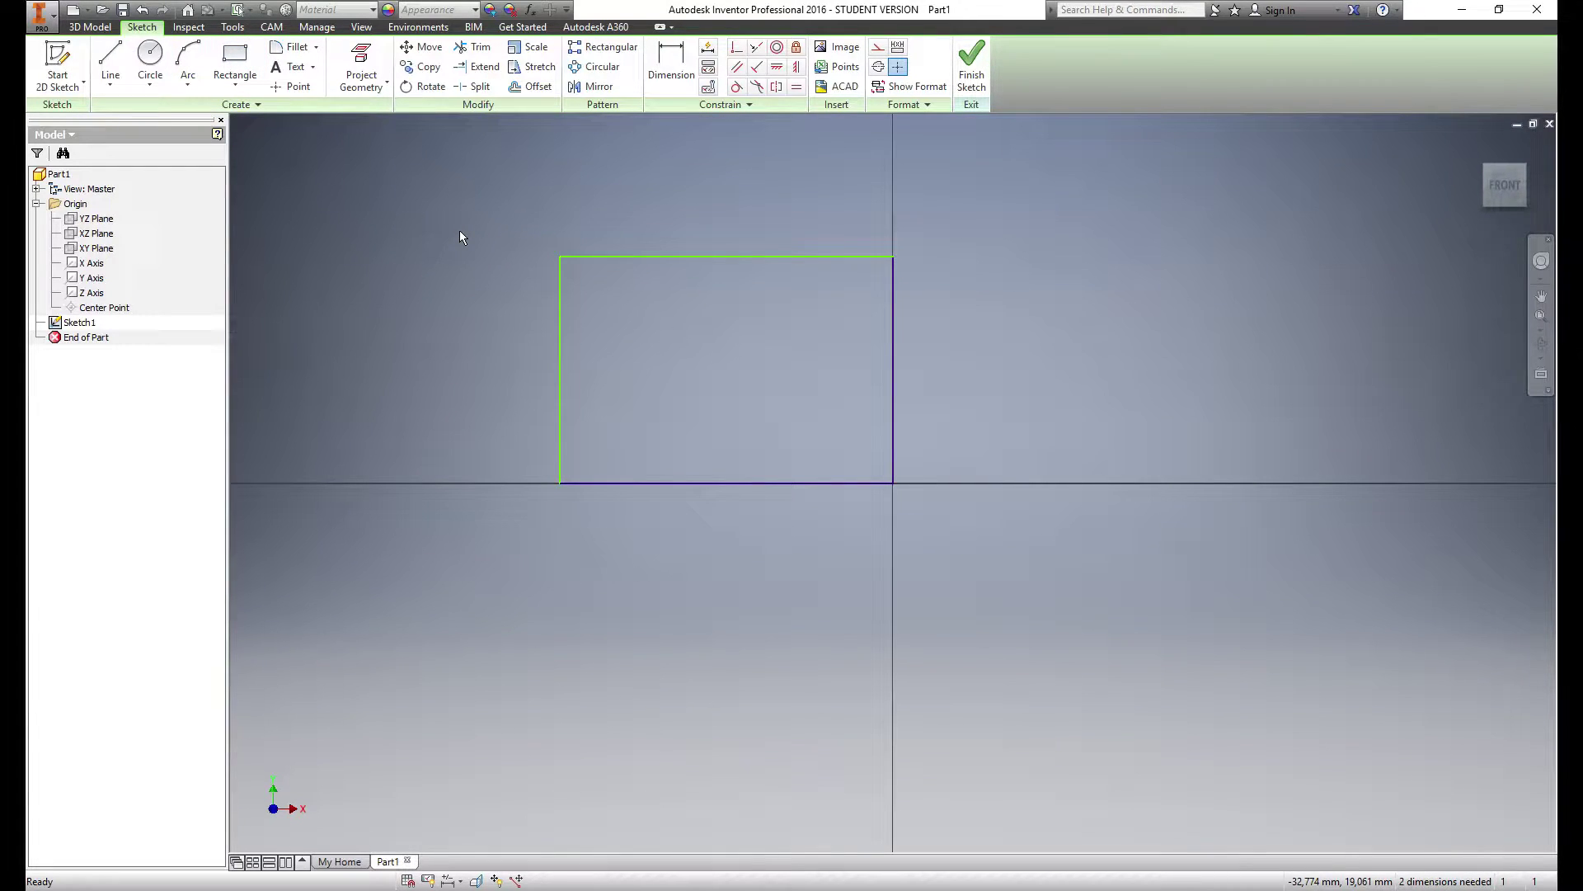
Dimension the rectangle's width between its two vertical sides as 160 mm
click(671, 61)
click(892, 427)
click(563, 414)
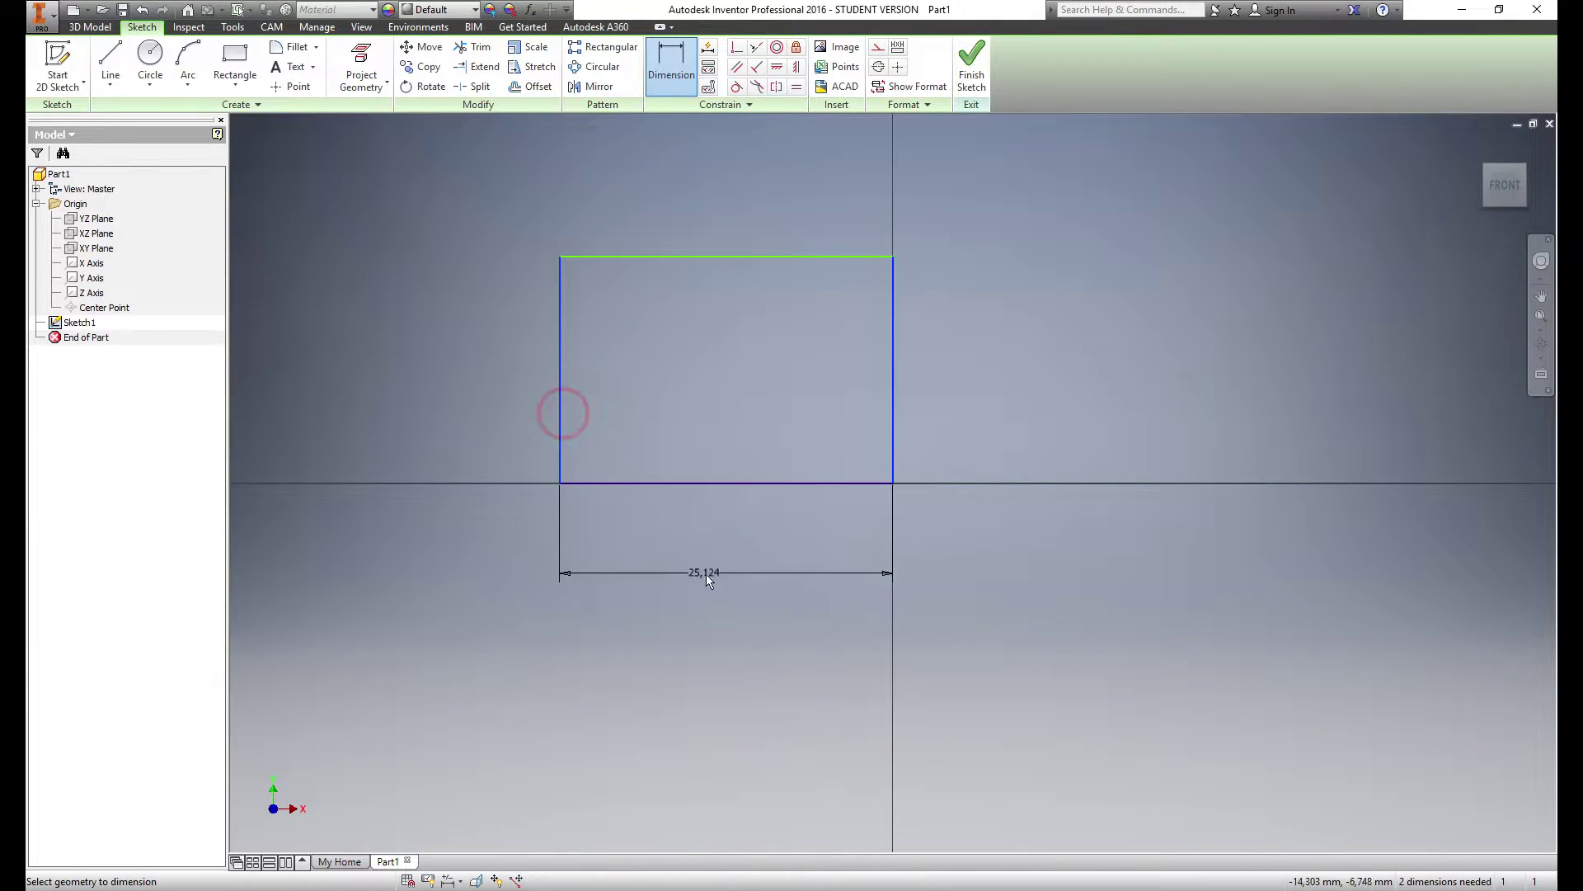
click(724, 571)
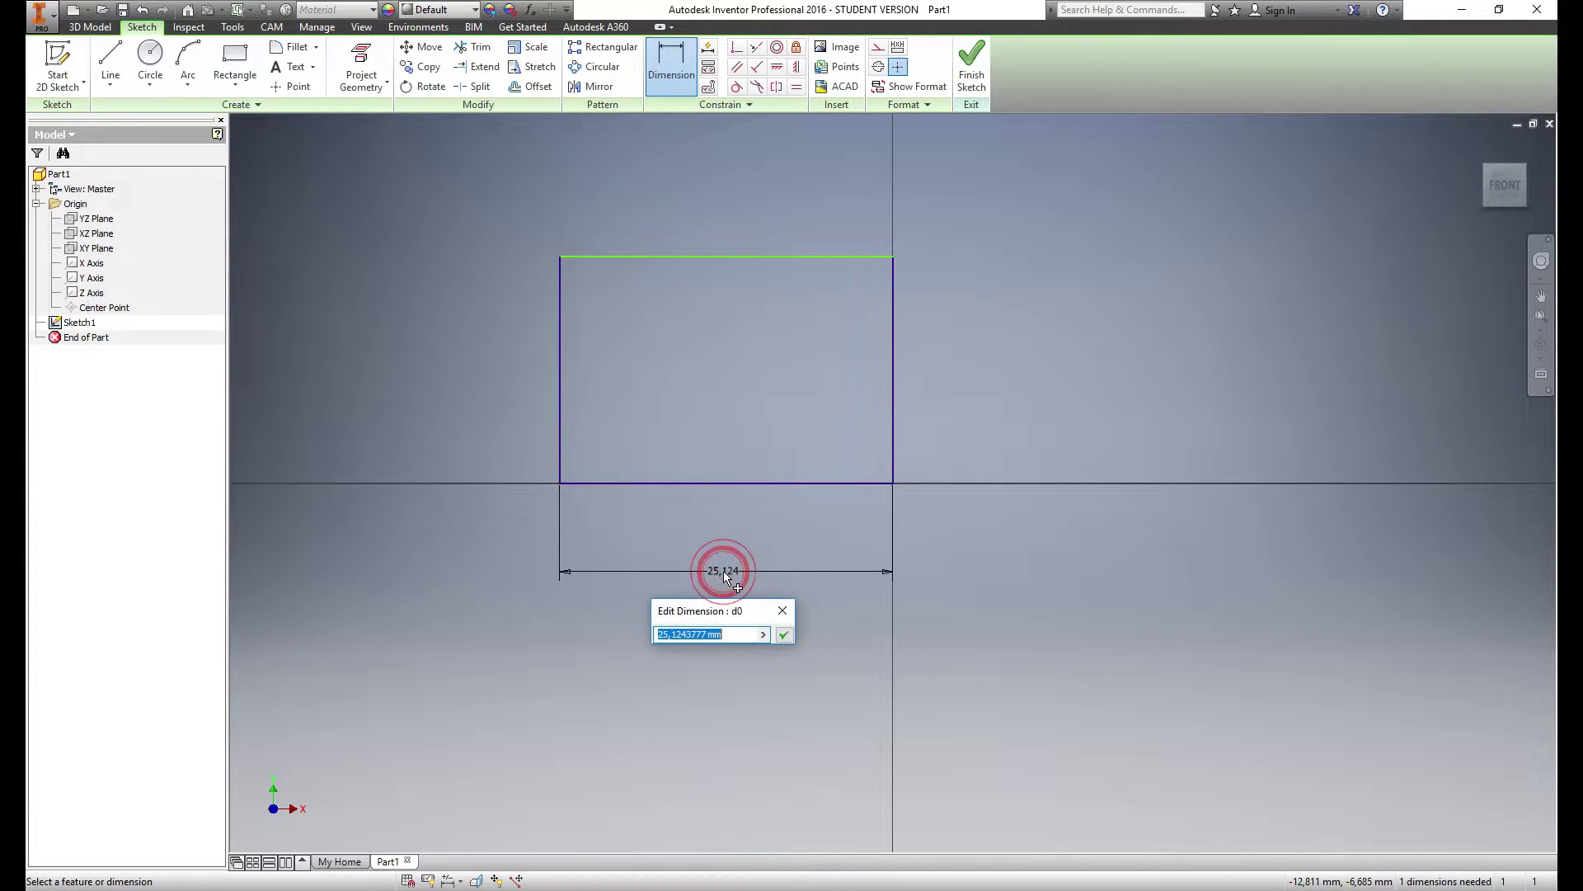
text(160)
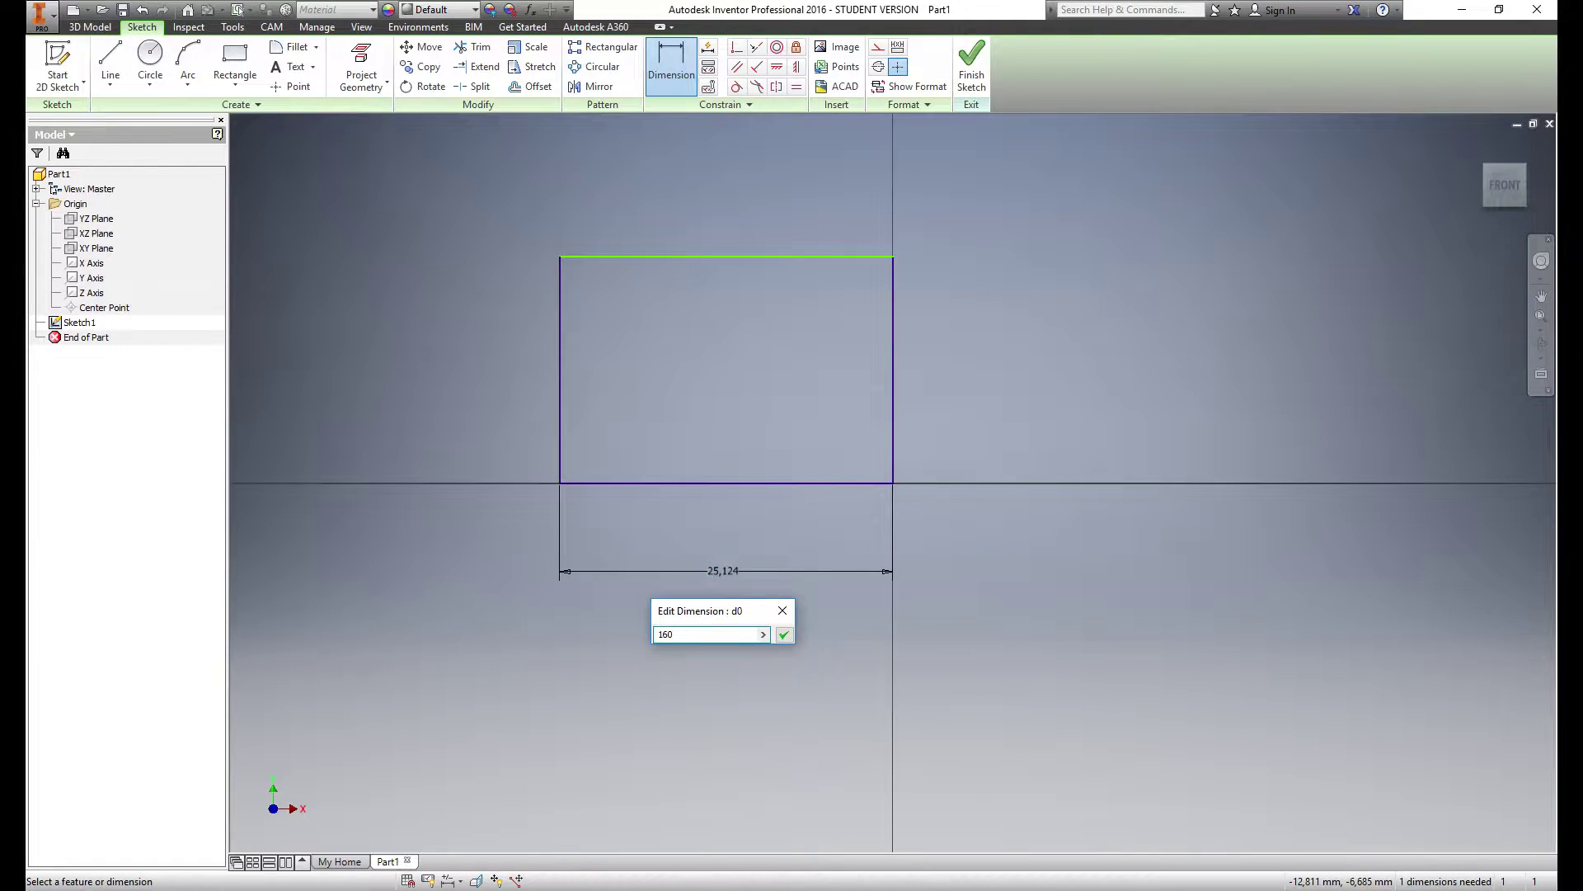
click(783, 635)
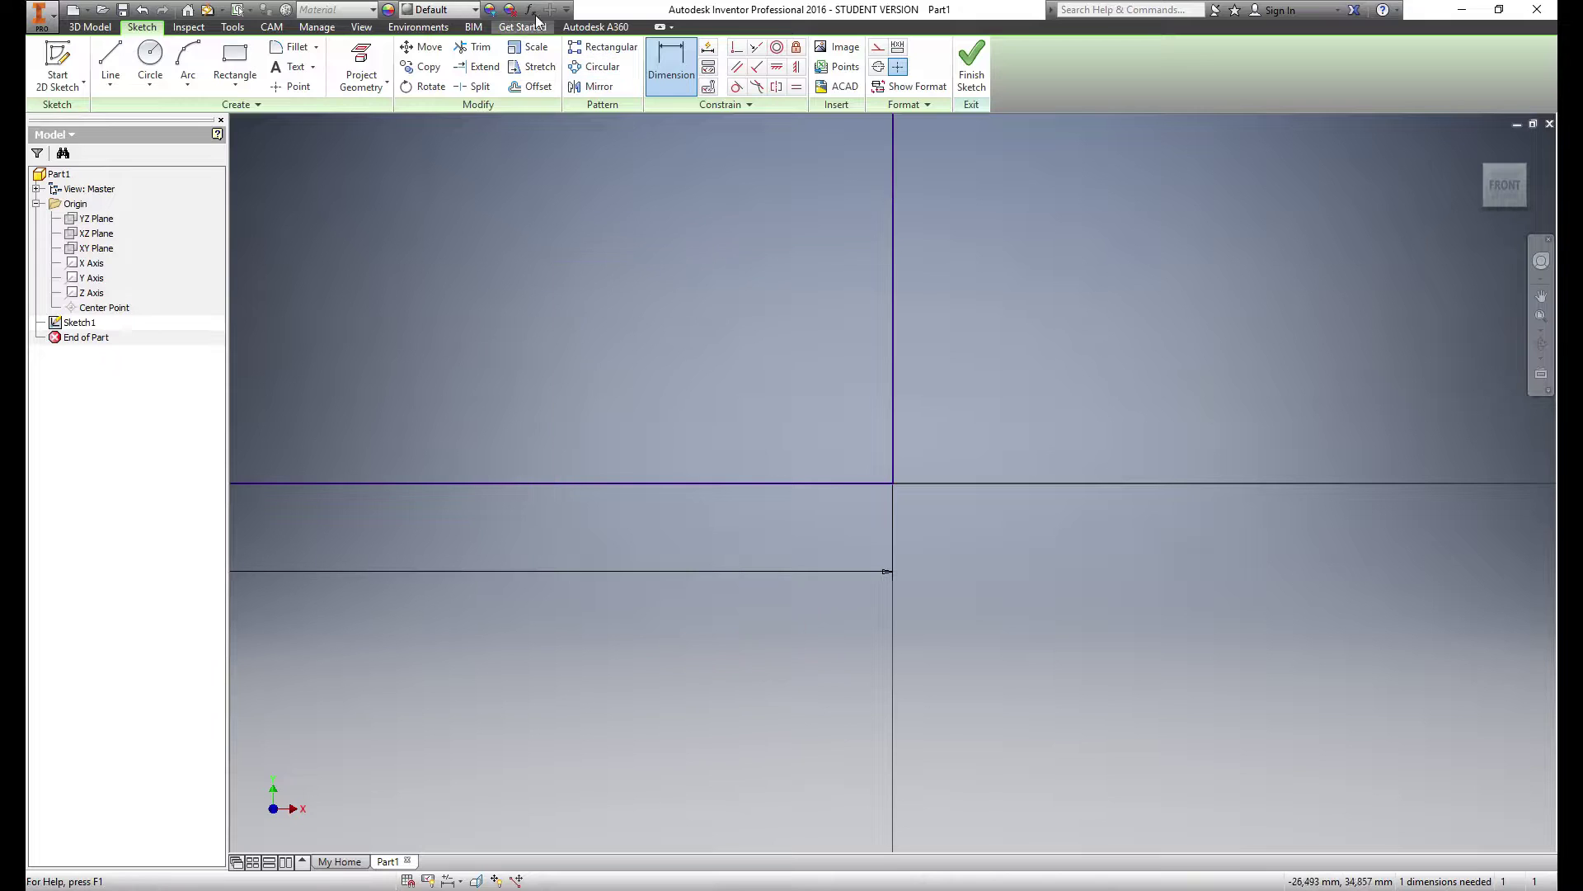
Dimension the rectangle's height between its horizontal sides as 86 mm and finish the sketch
scroll(706, 467, up, 5)
middle_drag(705, 467, 850, 615)
click(772, 326)
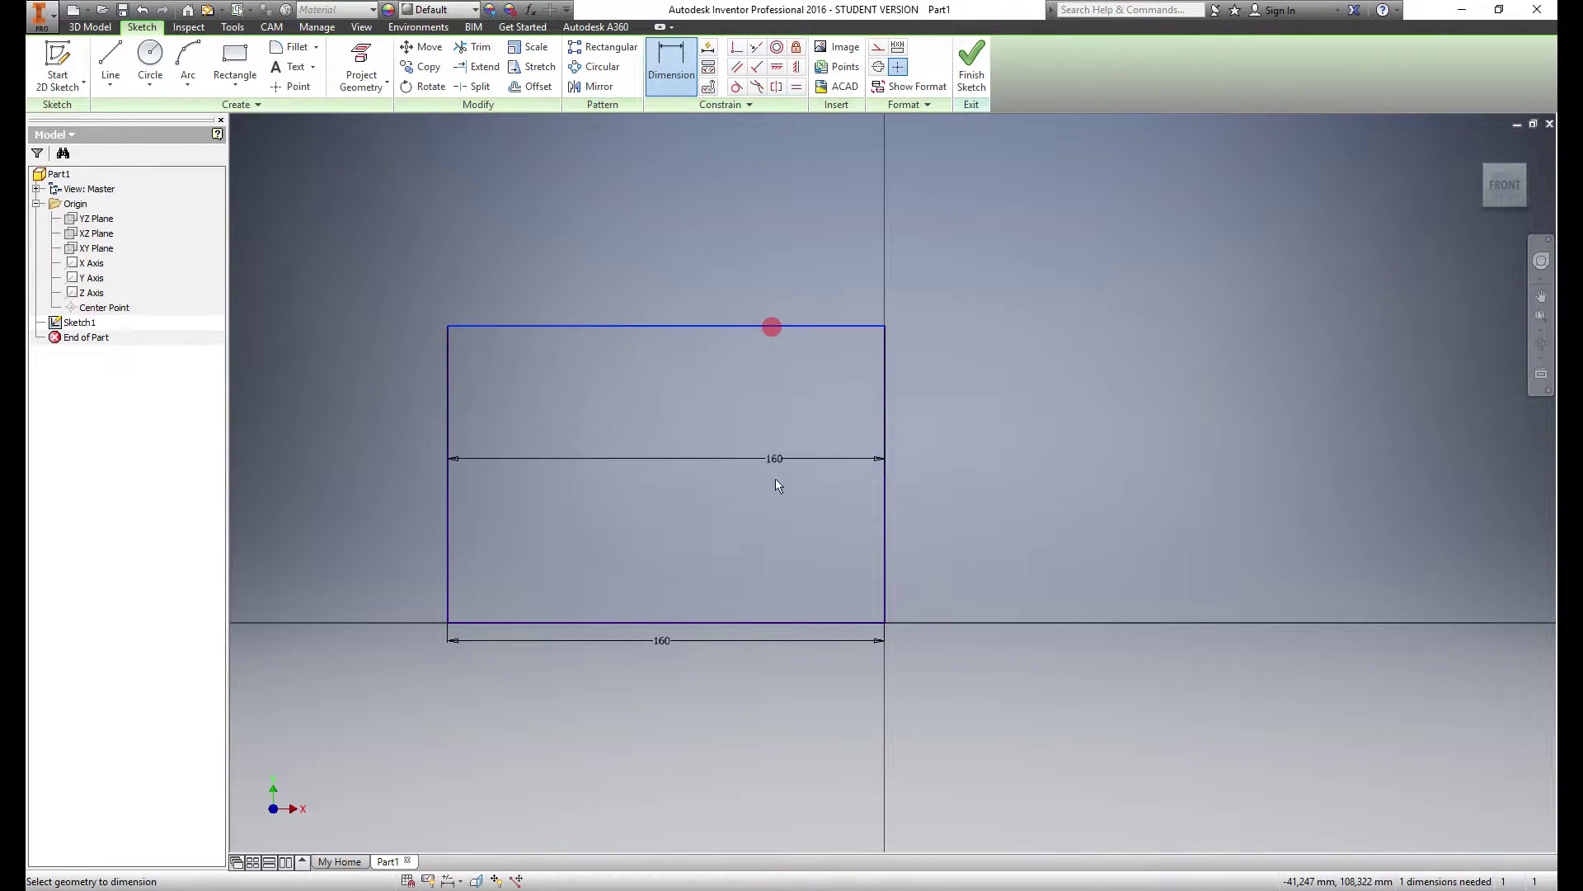
click(773, 622)
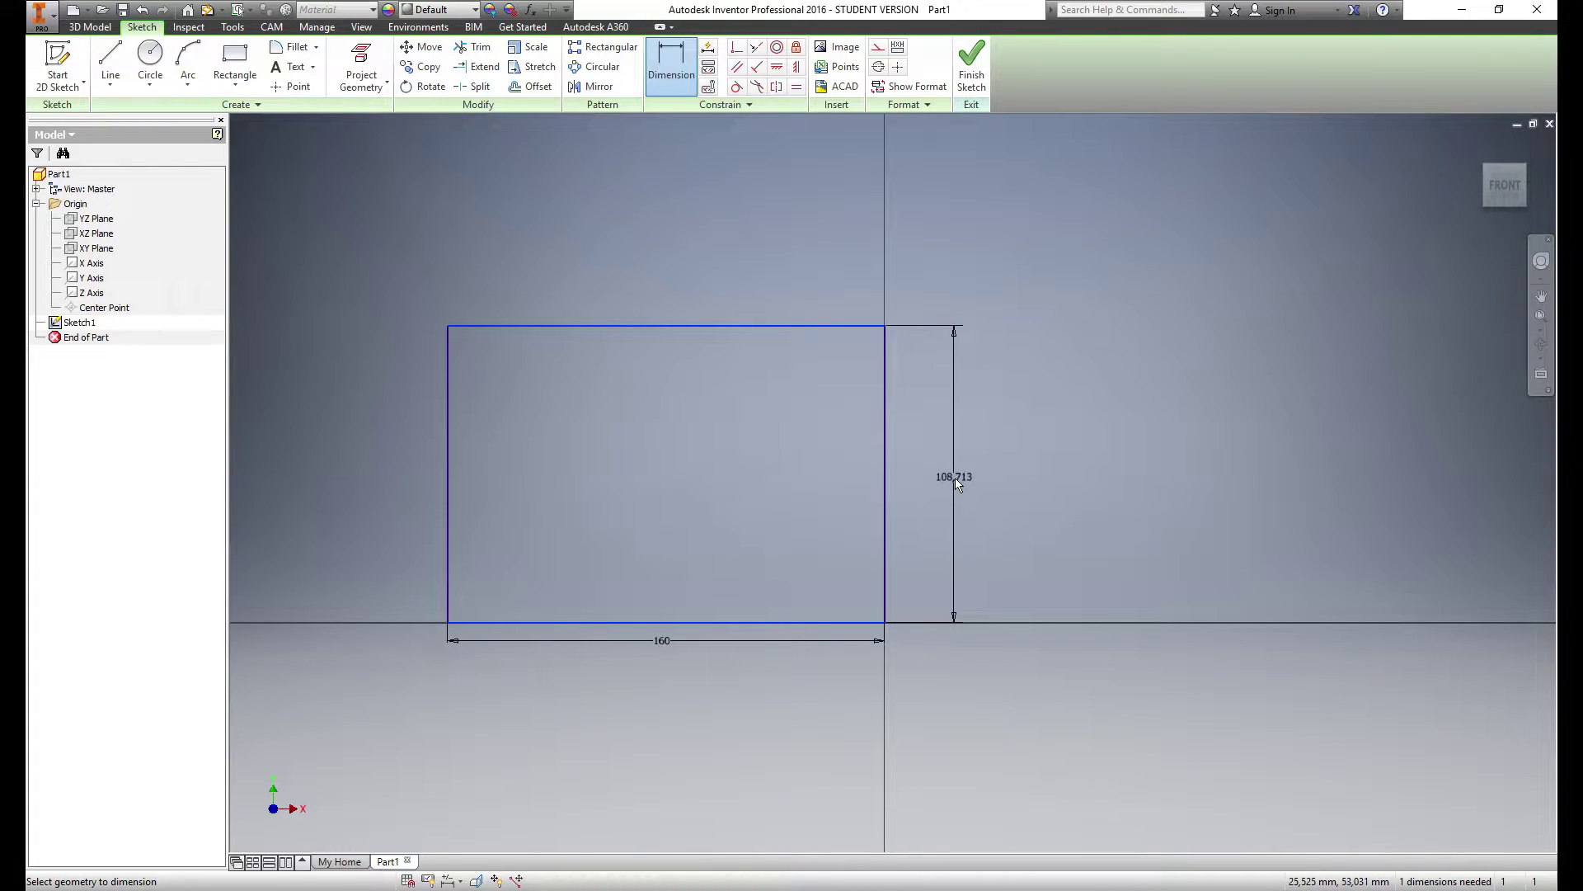
click(954, 477)
text(86)
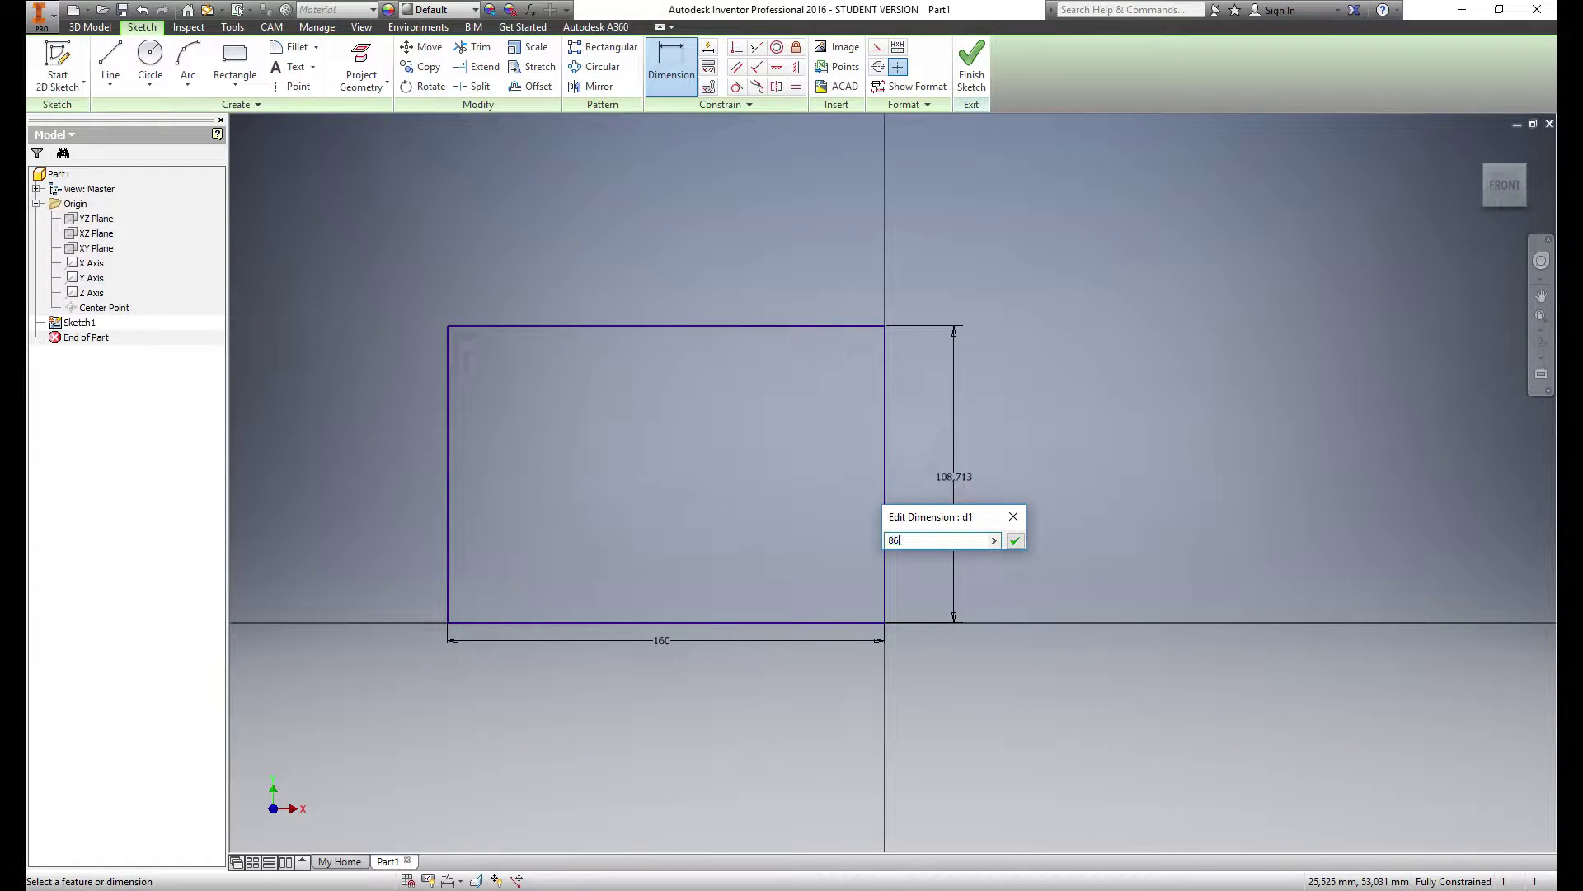
click(1014, 541)
key(Escape)
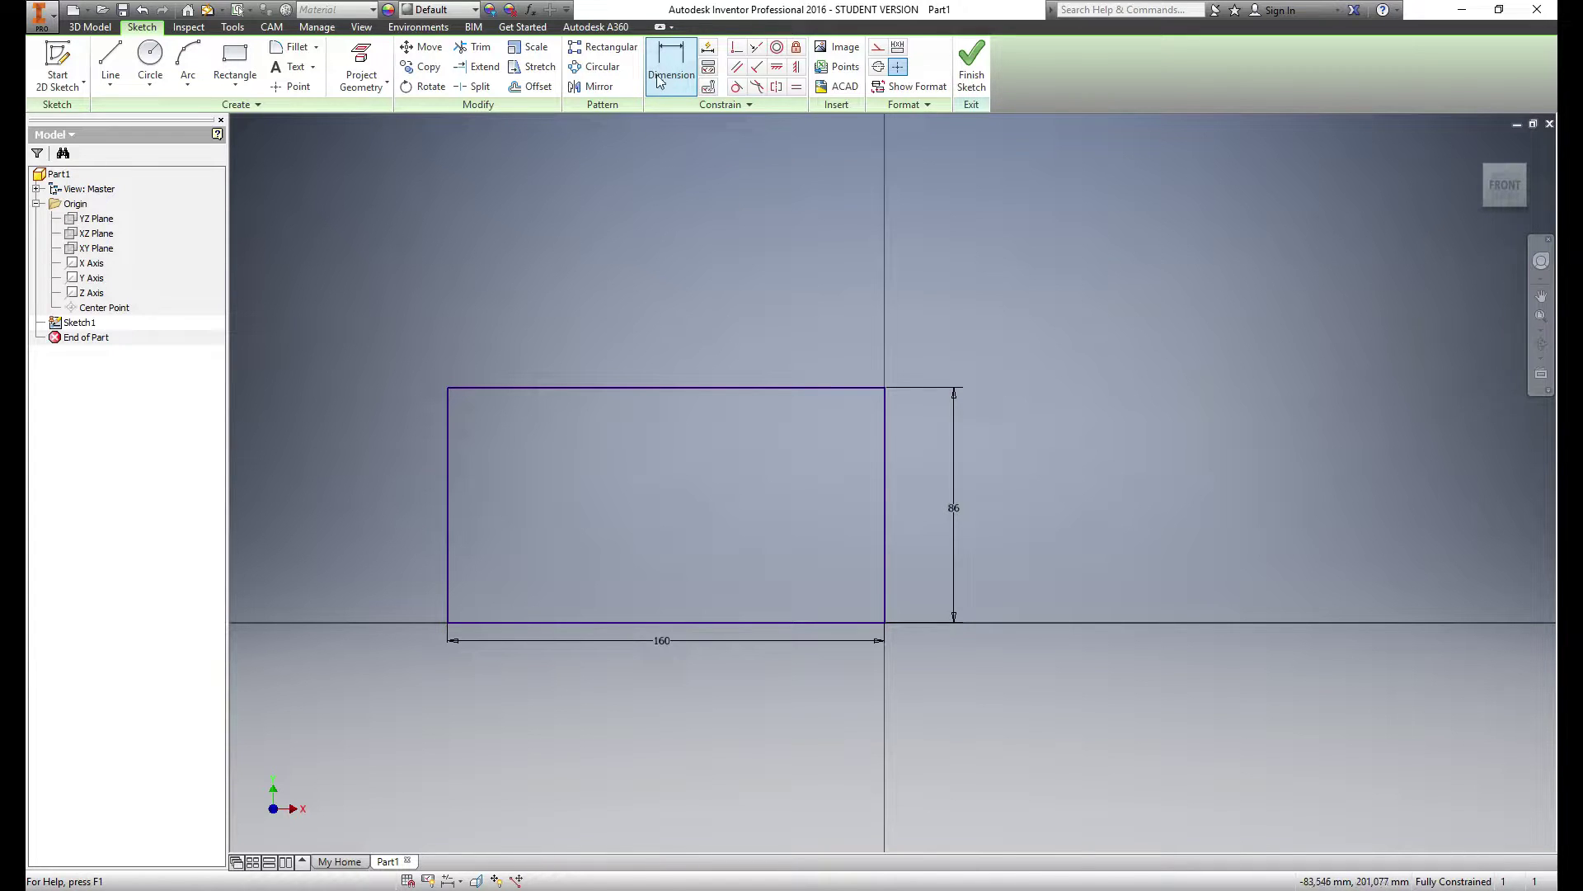
key(Escape)
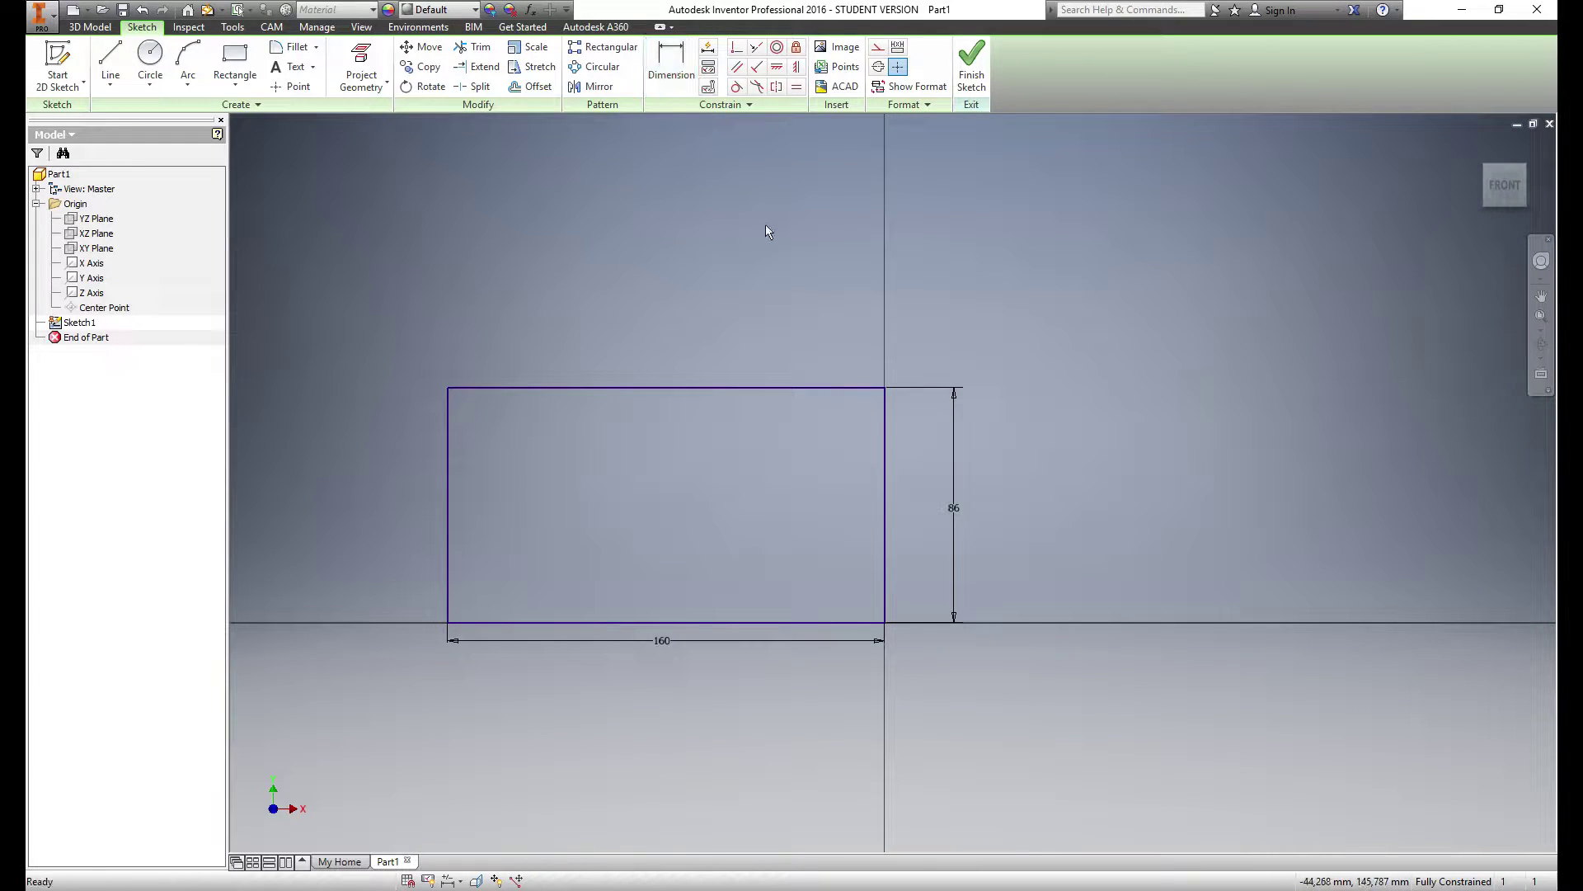
click(969, 79)
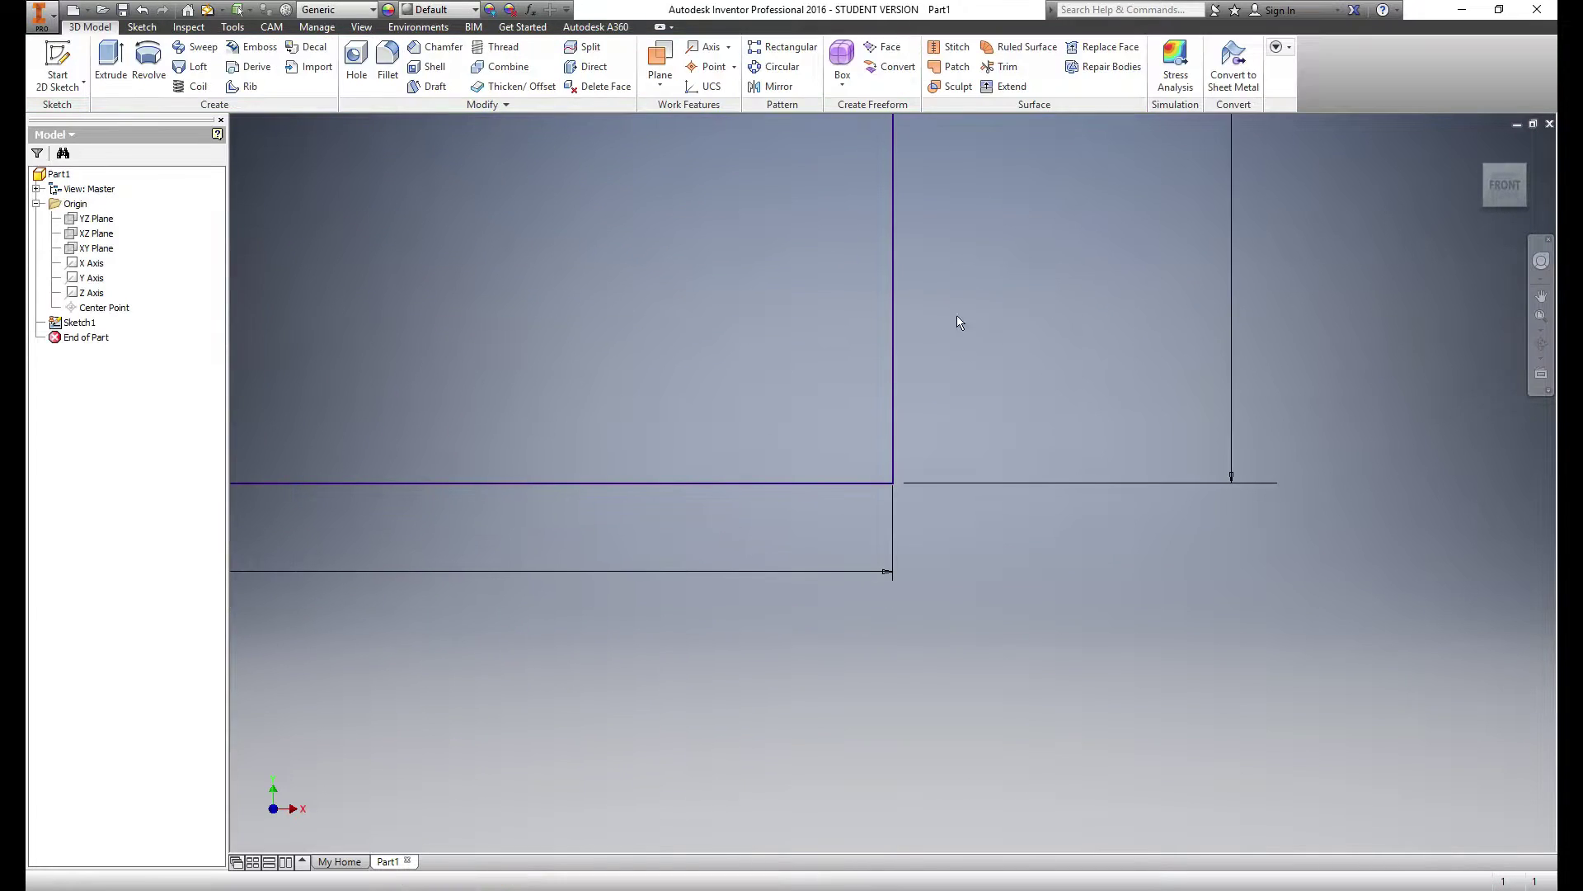
Extrude the rectangular profile 15 mm as a solid in the default direction
click(110, 80)
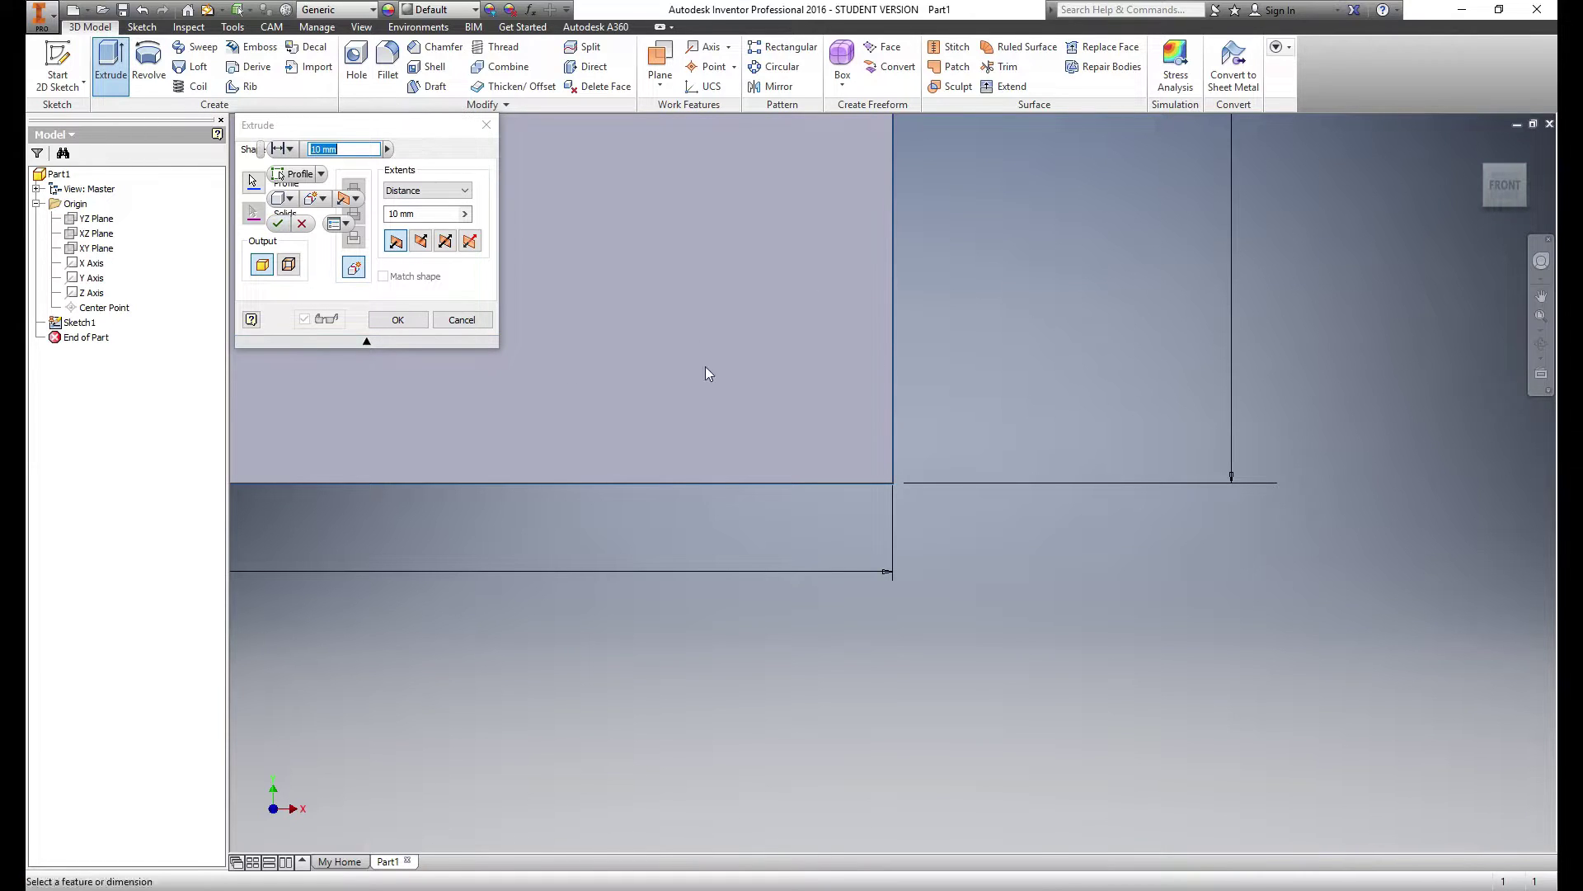
scroll(736, 330, up, 5)
middle_drag(739, 332, 1128, 646)
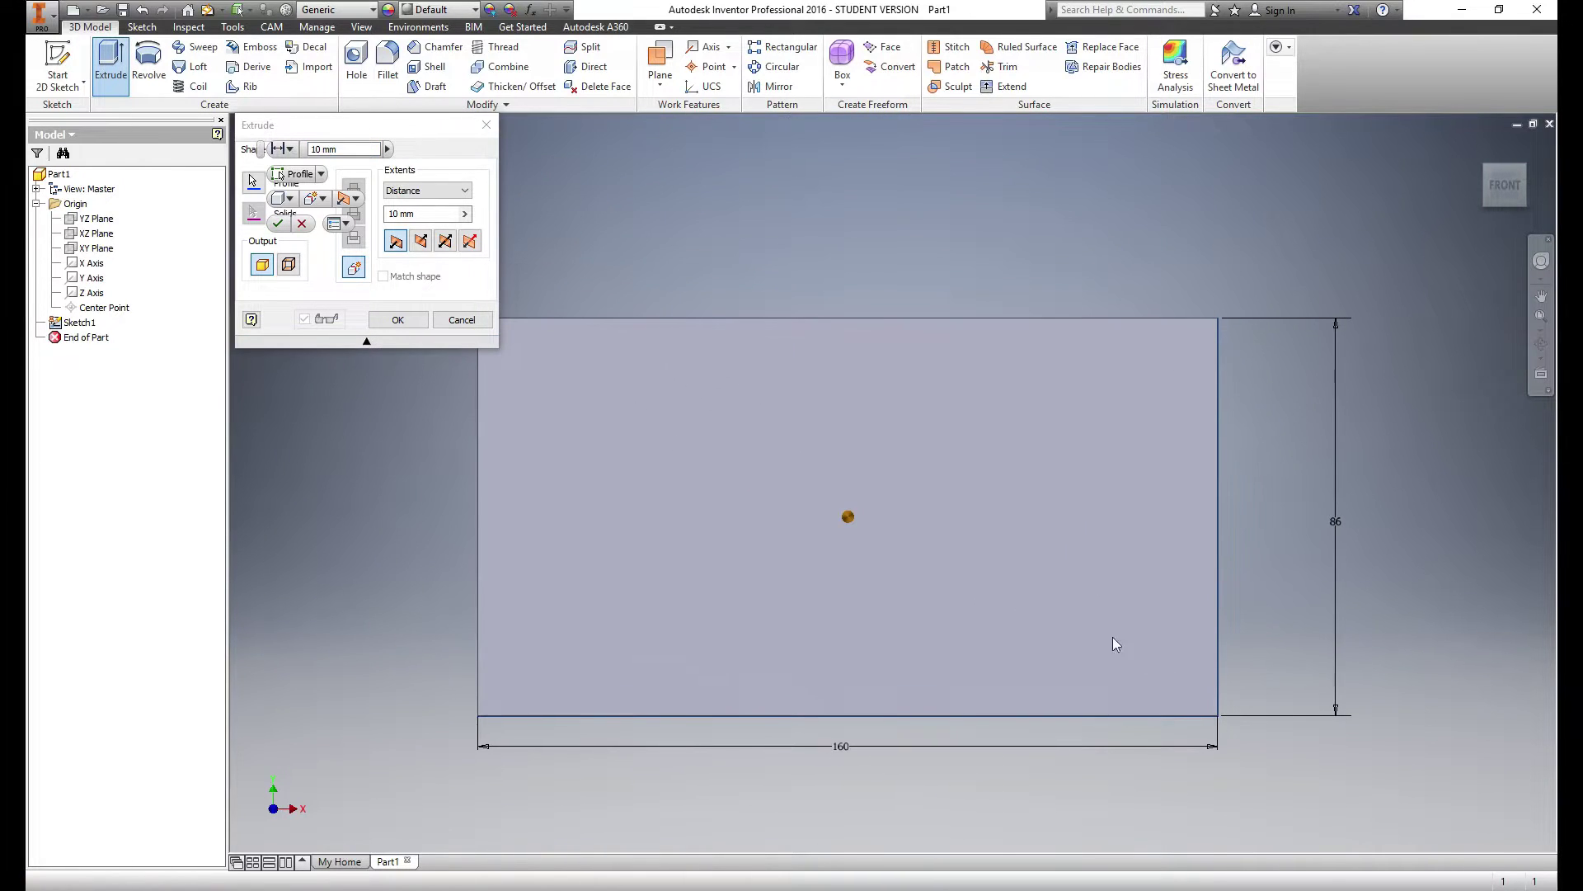
mouse_move(988, 503)
middle_down()
mouse_move(913, 517)
mouse_move(1188, 412)
mouse_move(1006, 388)
mouse_move(1021, 403)
middle_up()
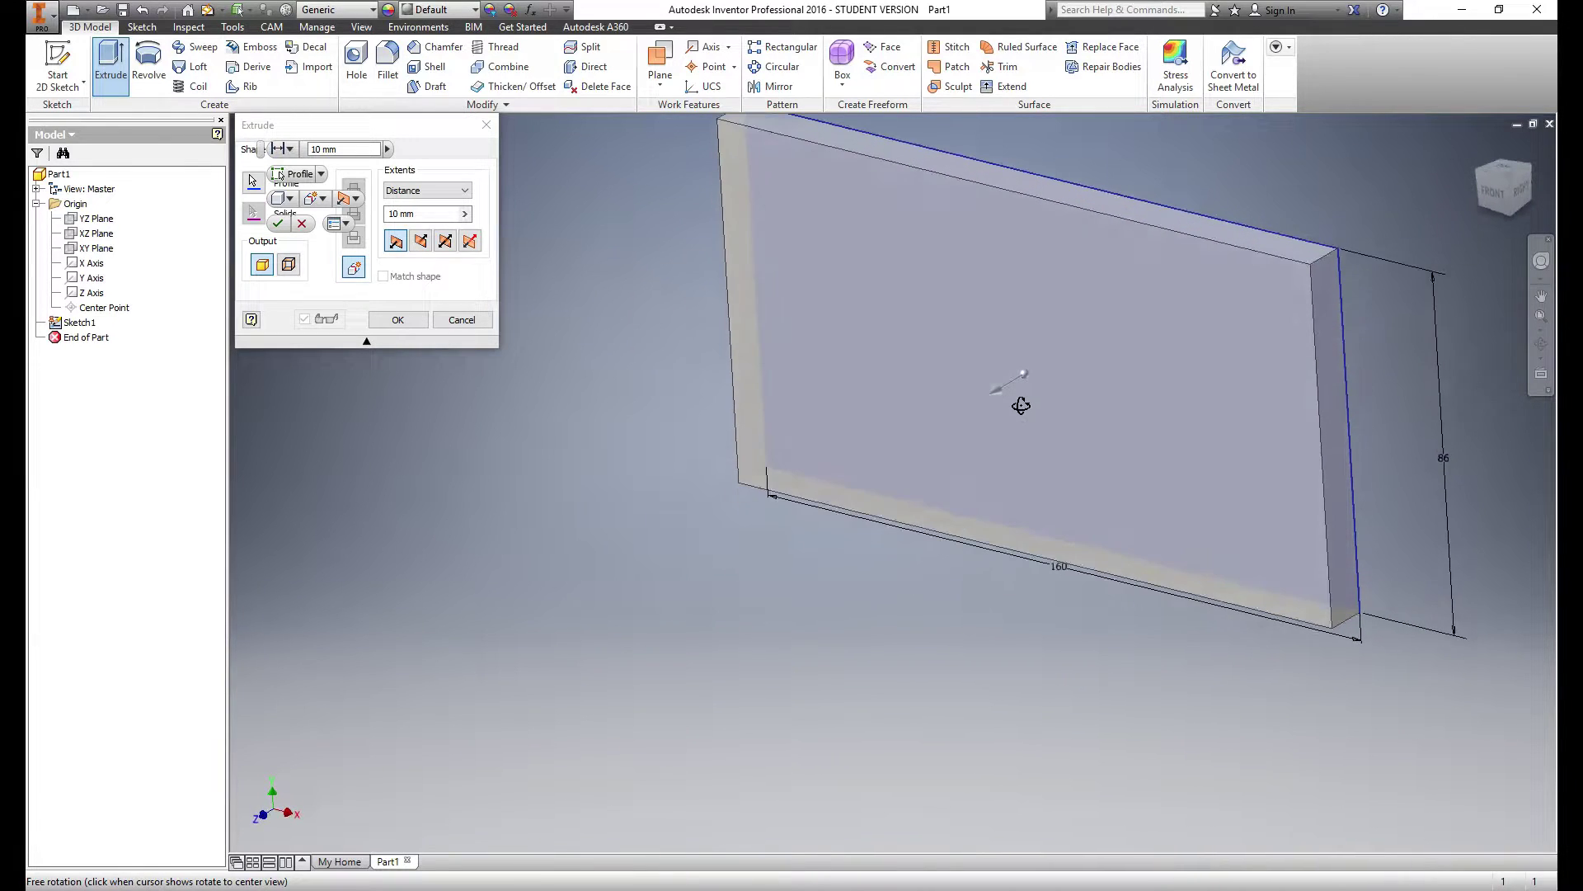
click(423, 213)
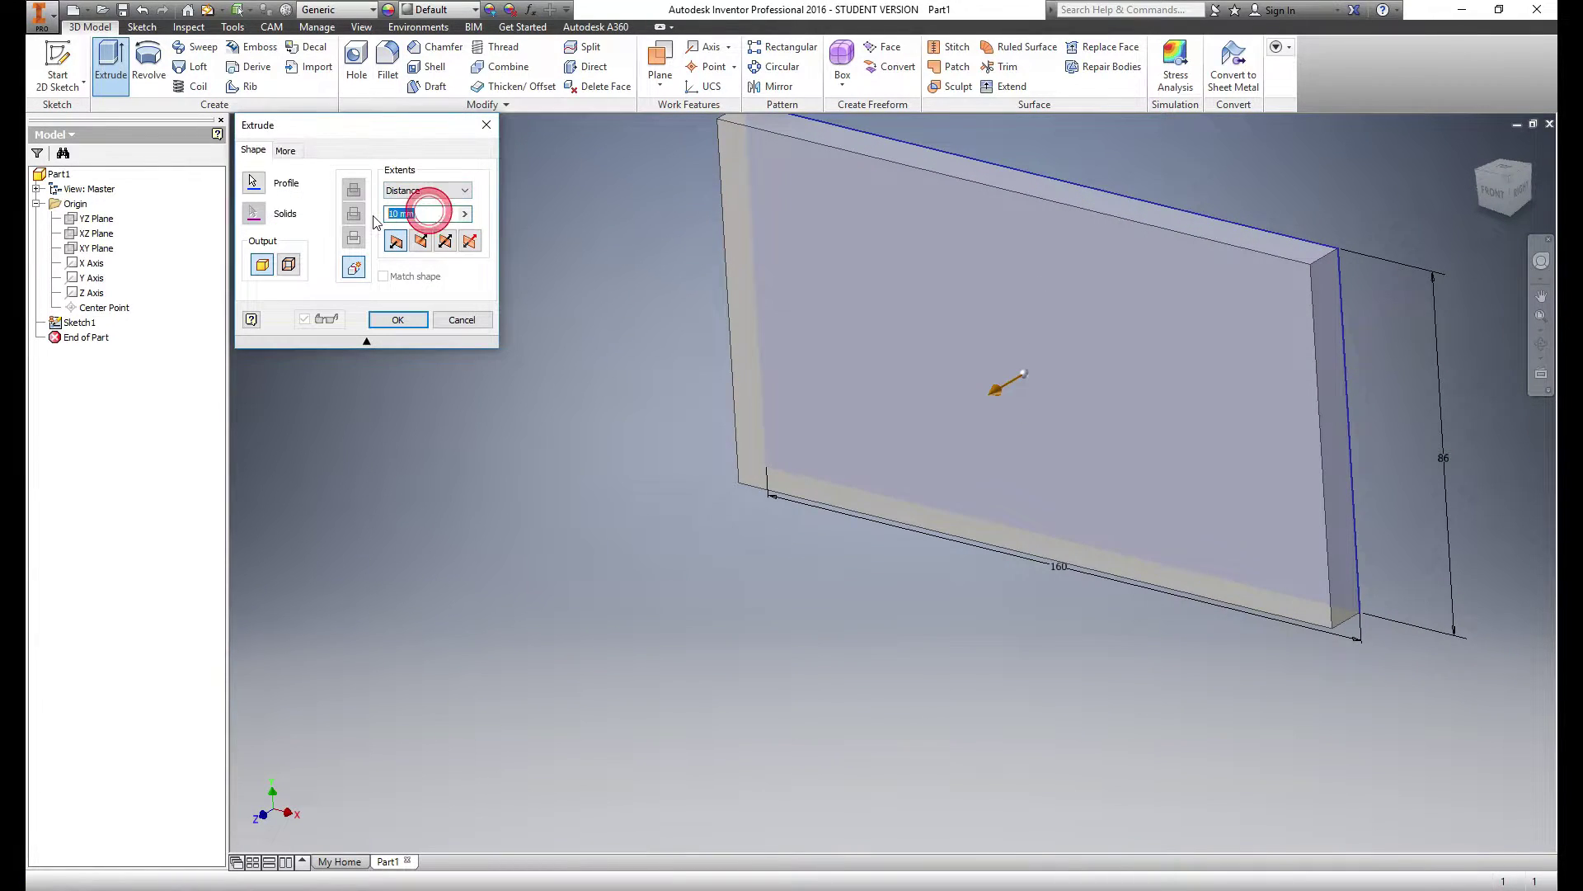
text(15)
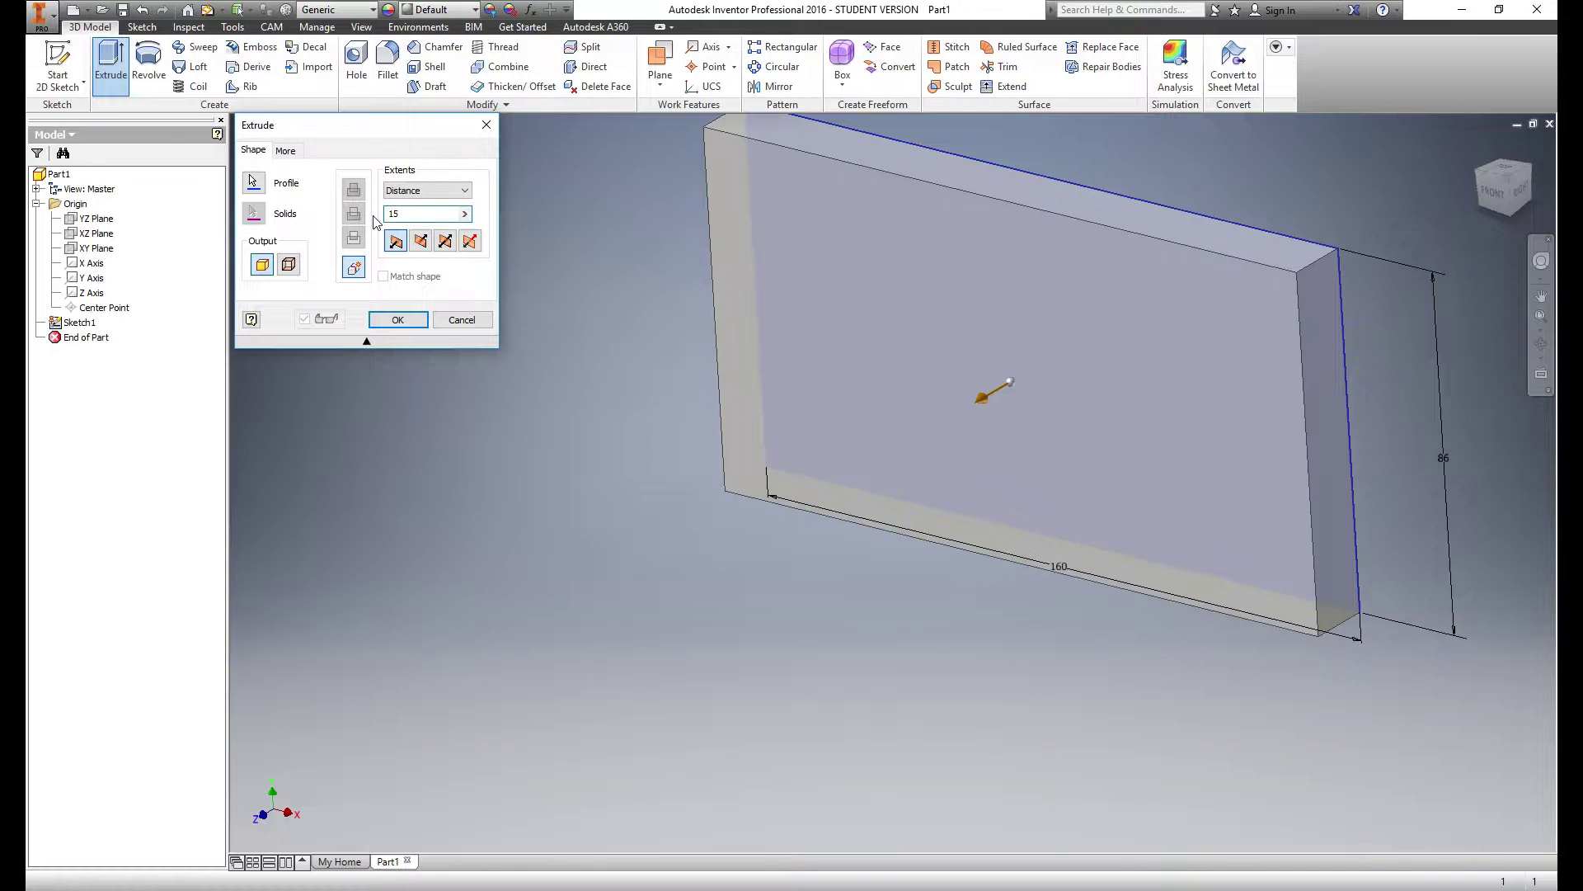
click(398, 320)
Start a 2D sketch on the long, narrow side face of the plate that touches the origin
scroll(1081, 160, up, 3)
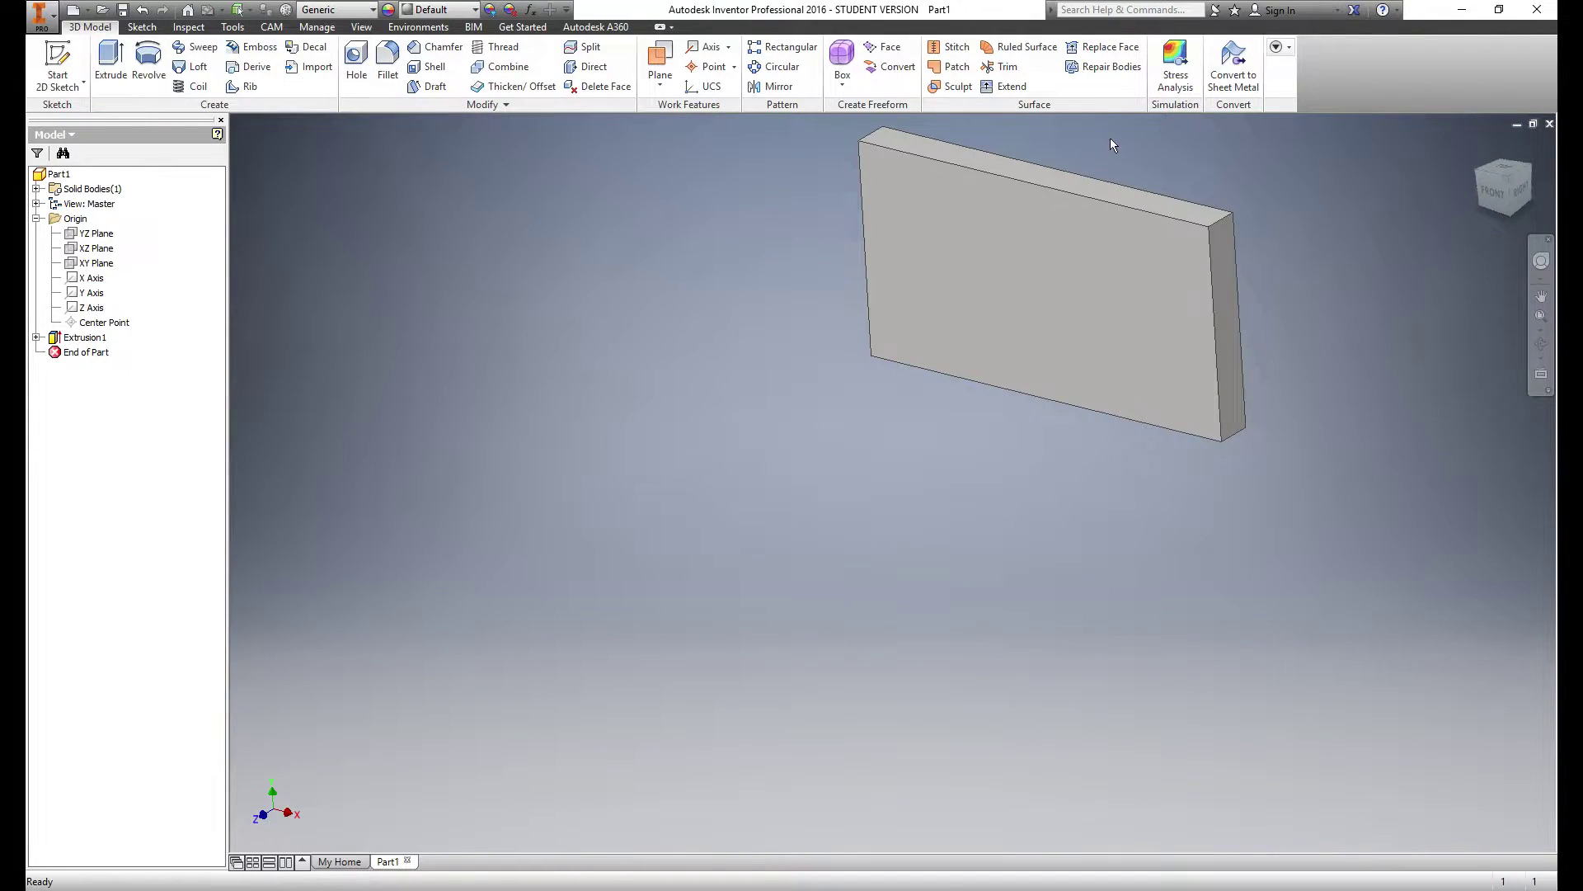
middle_drag(1097, 245, 807, 403)
shift+middle_drag(679, 561, 721, 442)
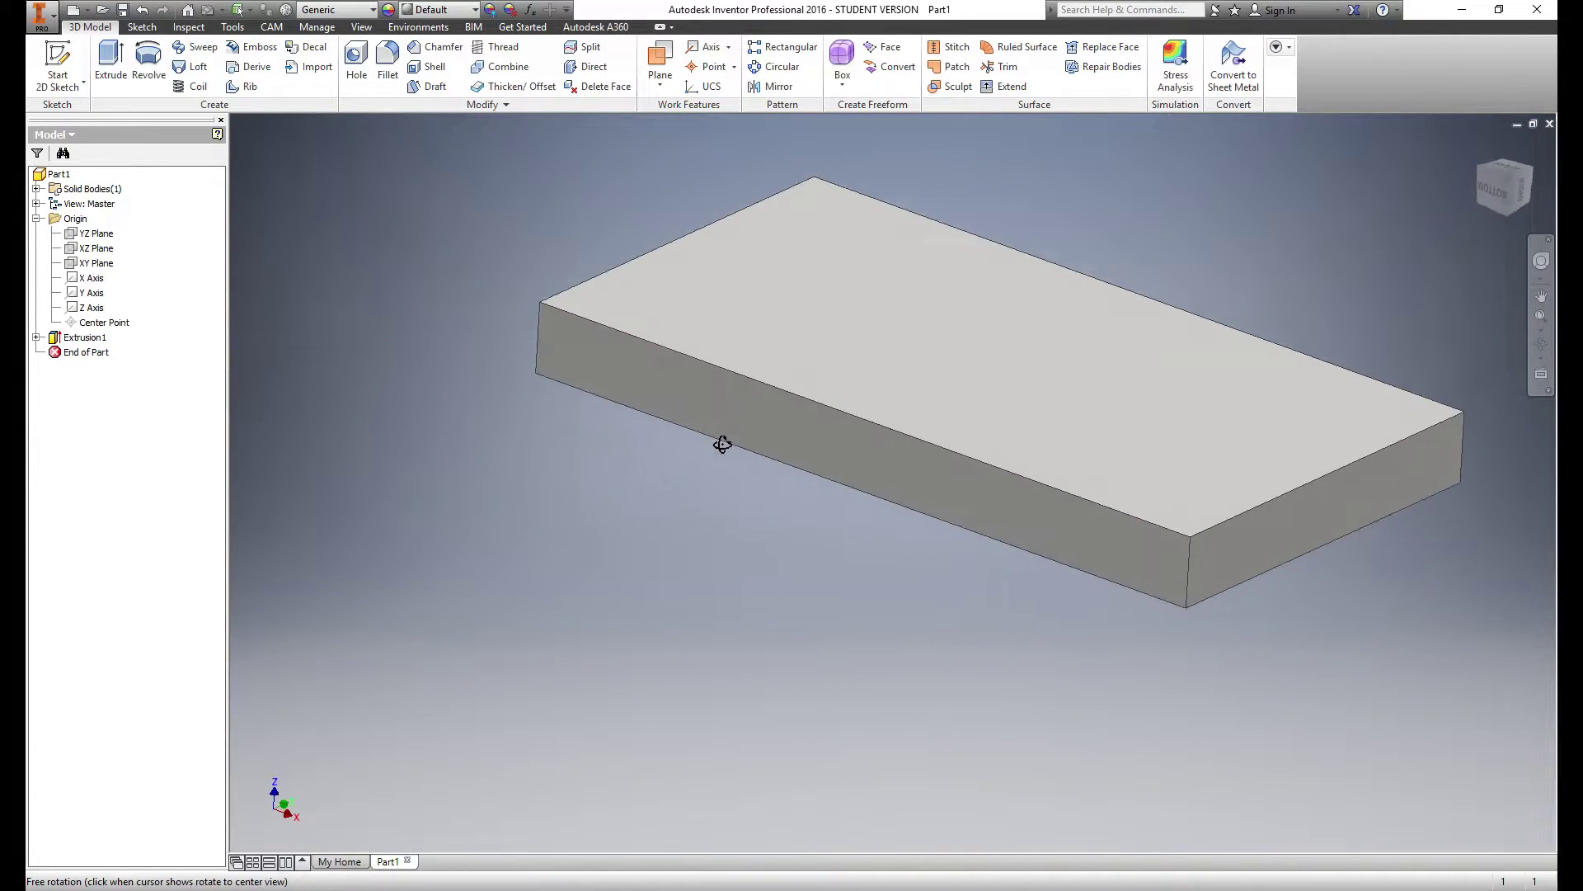
shift+middle_drag(1096, 329, 1308, 293)
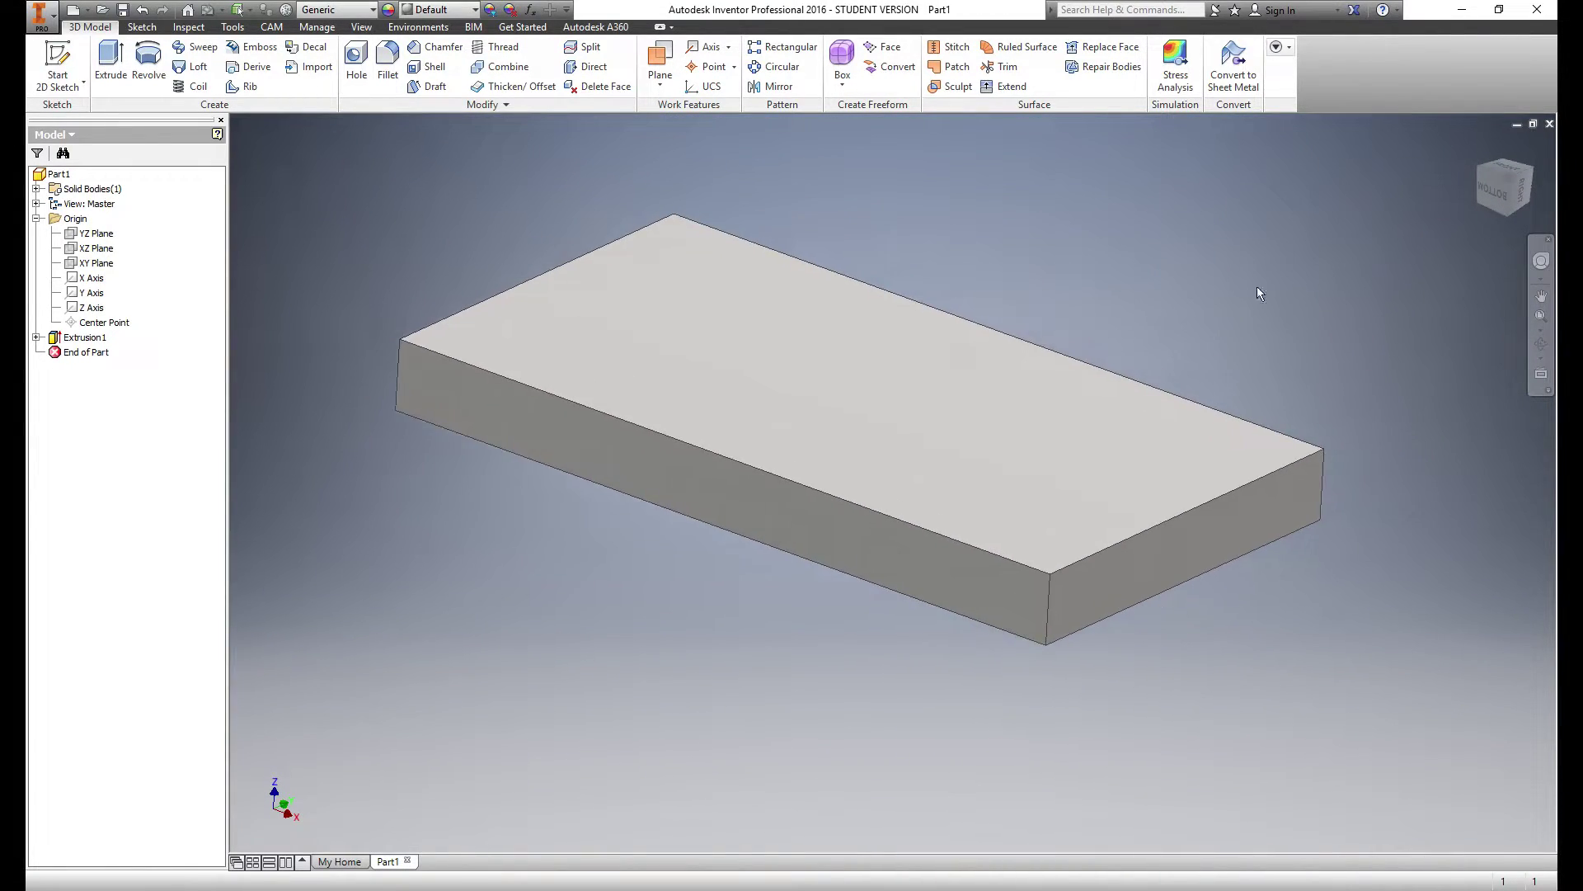
click(1508, 178)
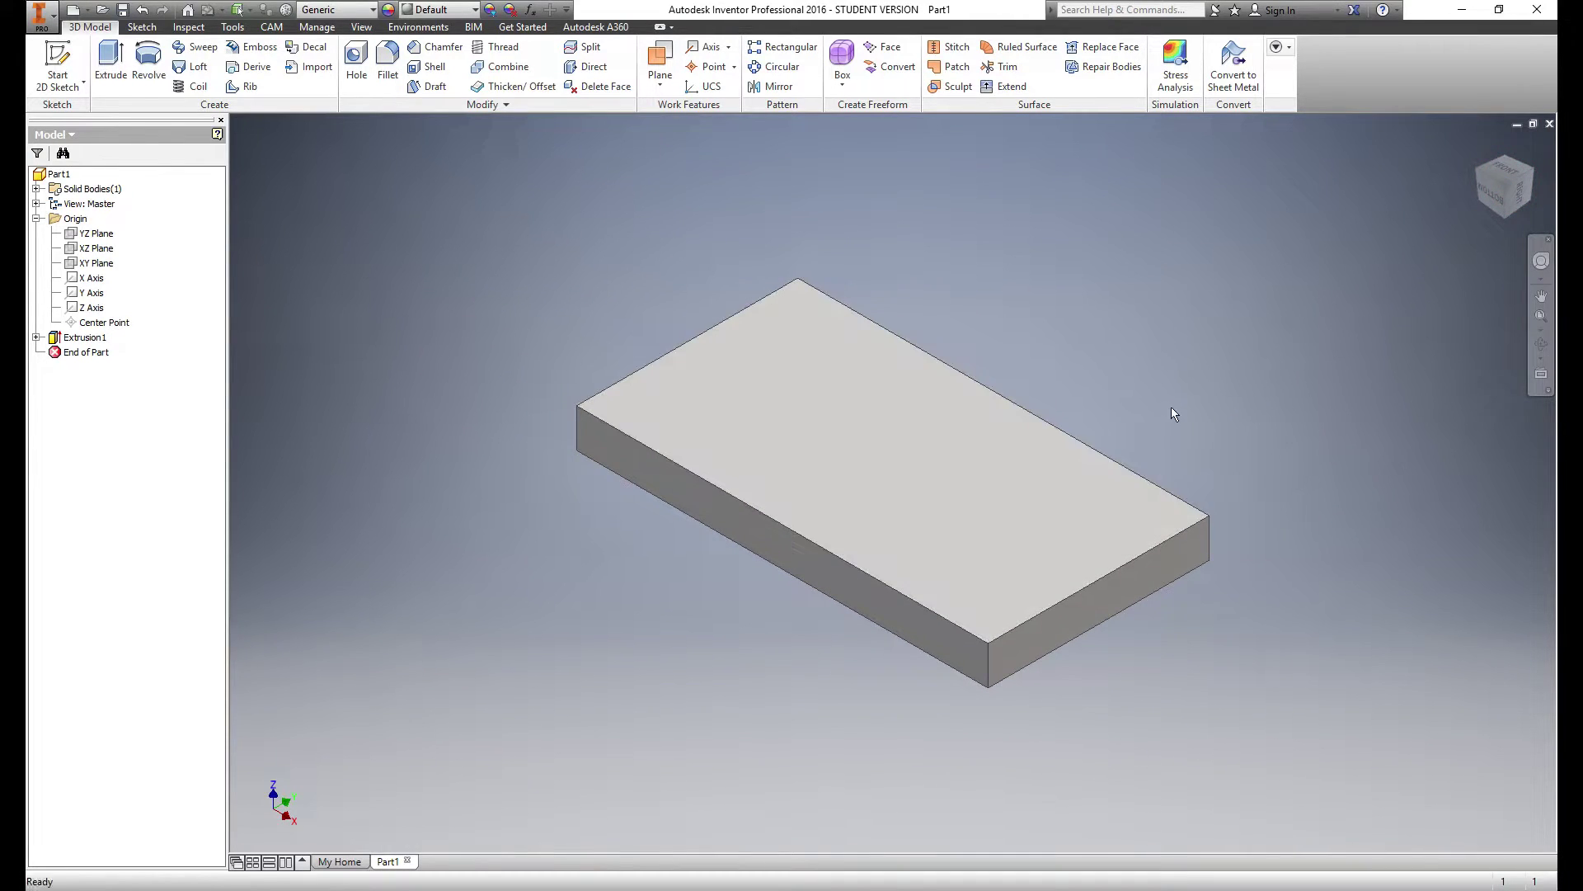
mouse_move(1177, 435)
shift+middle_down()
mouse_move(1134, 465)
mouse_move(1209, 449)
mouse_move(1198, 417)
mouse_move(1142, 454)
mouse_move(1160, 432)
mouse_move(1223, 438)
mouse_move(1161, 415)
shift+middle_up()
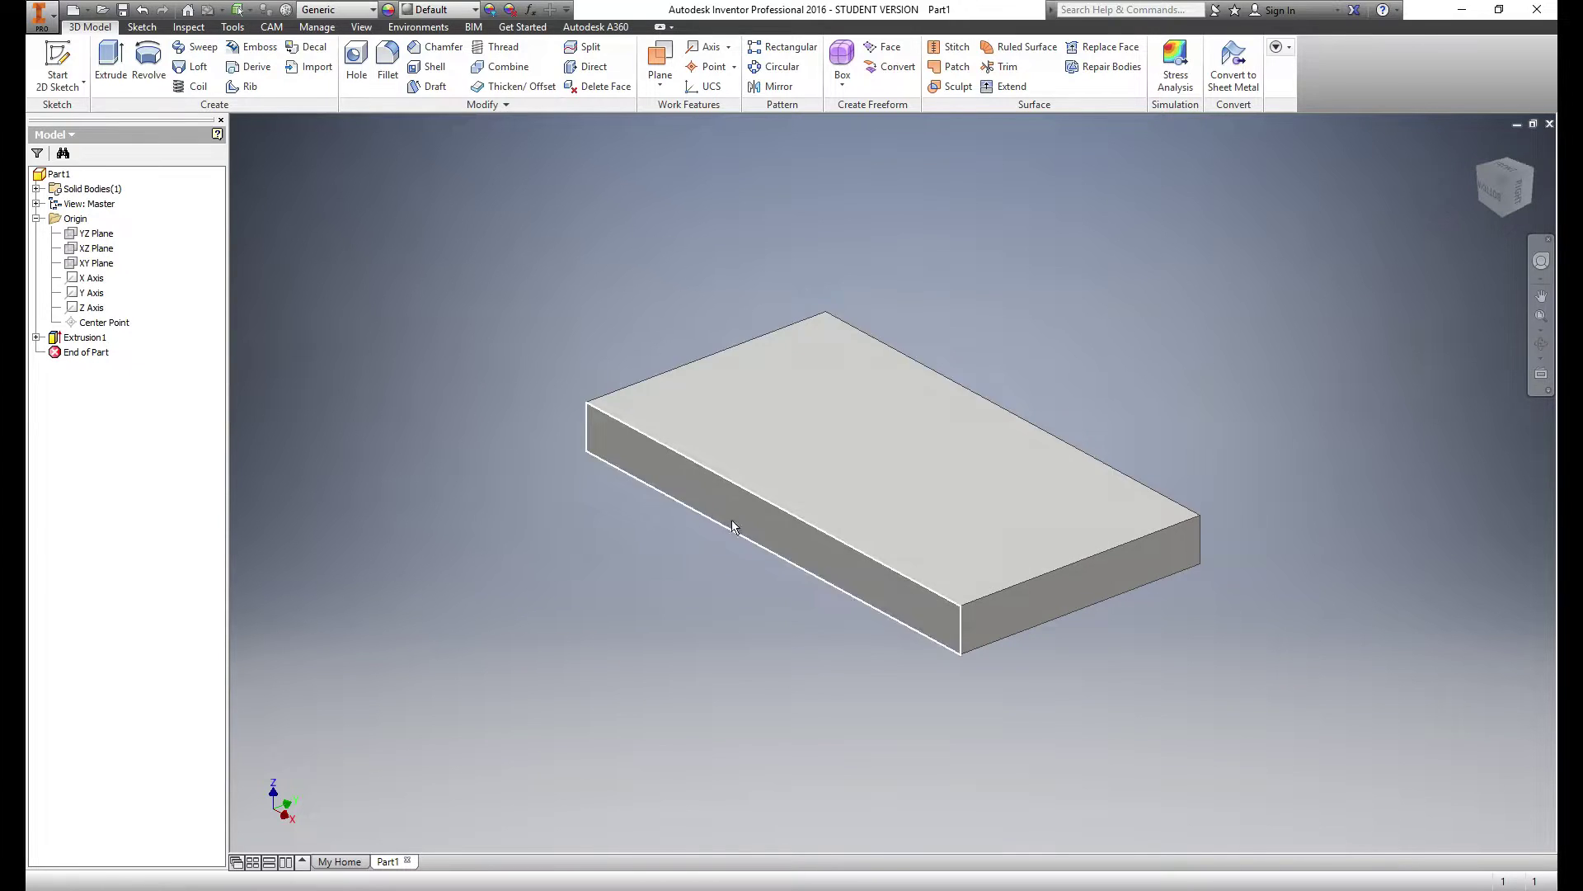
click(1502, 180)
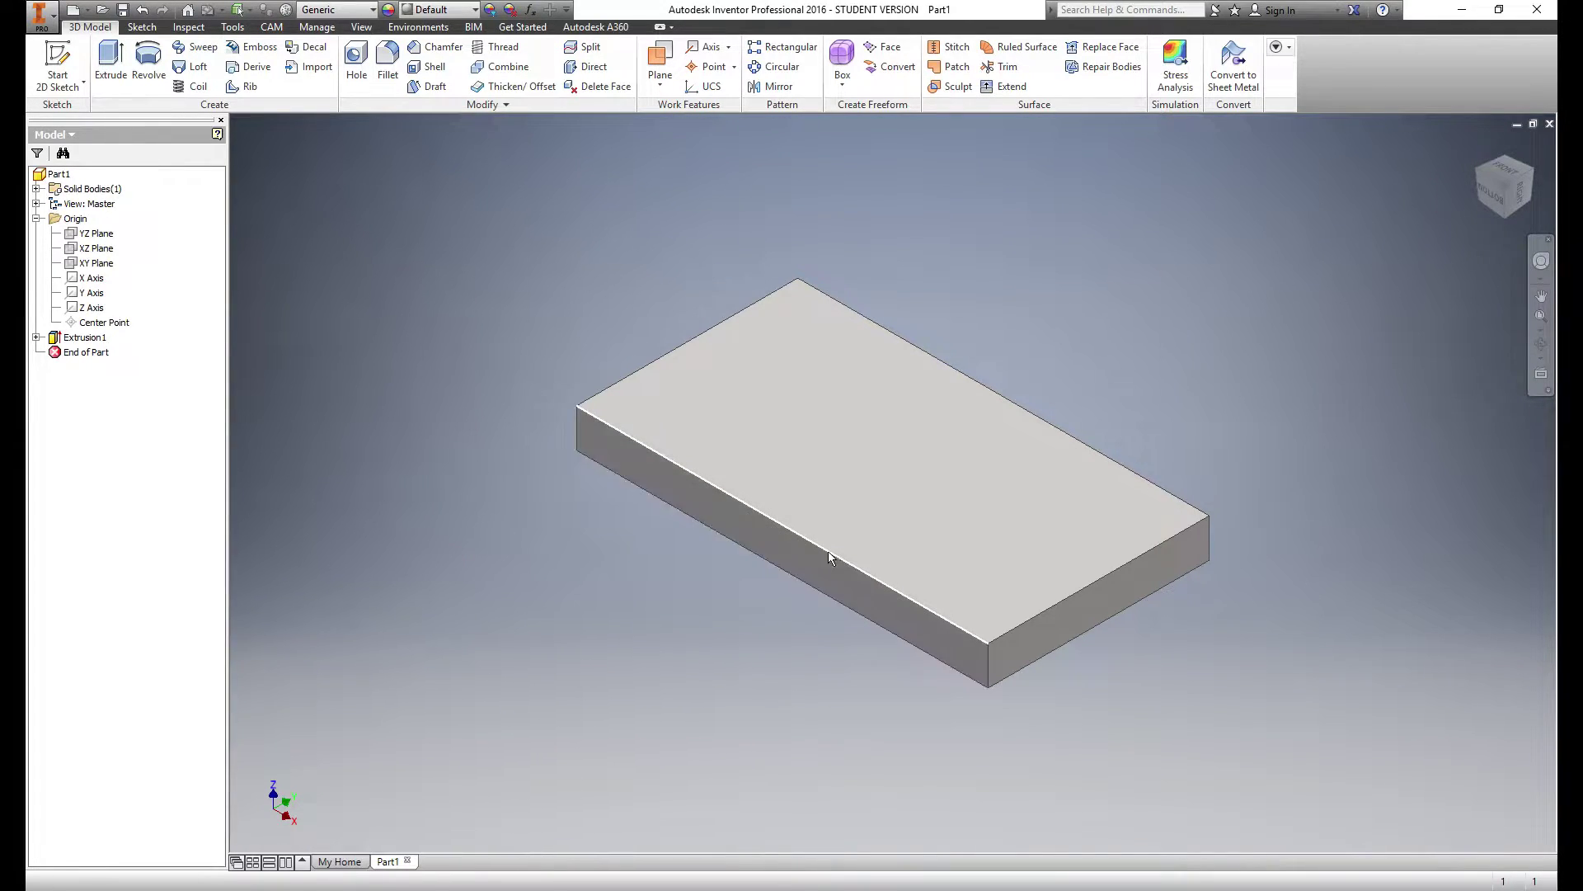
click(929, 626)
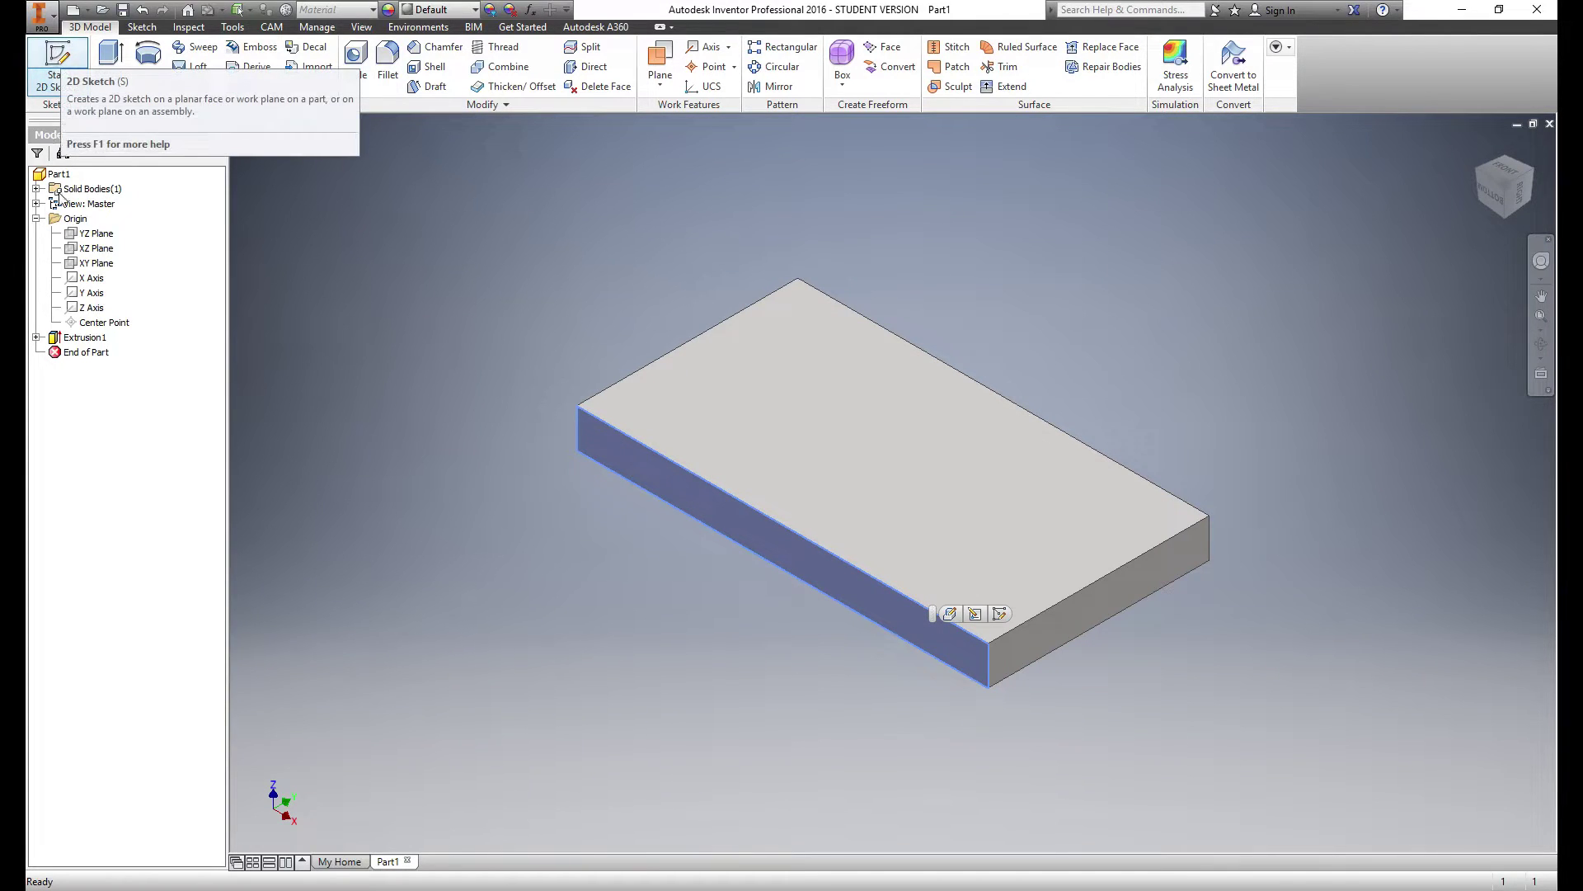
click(1000, 614)
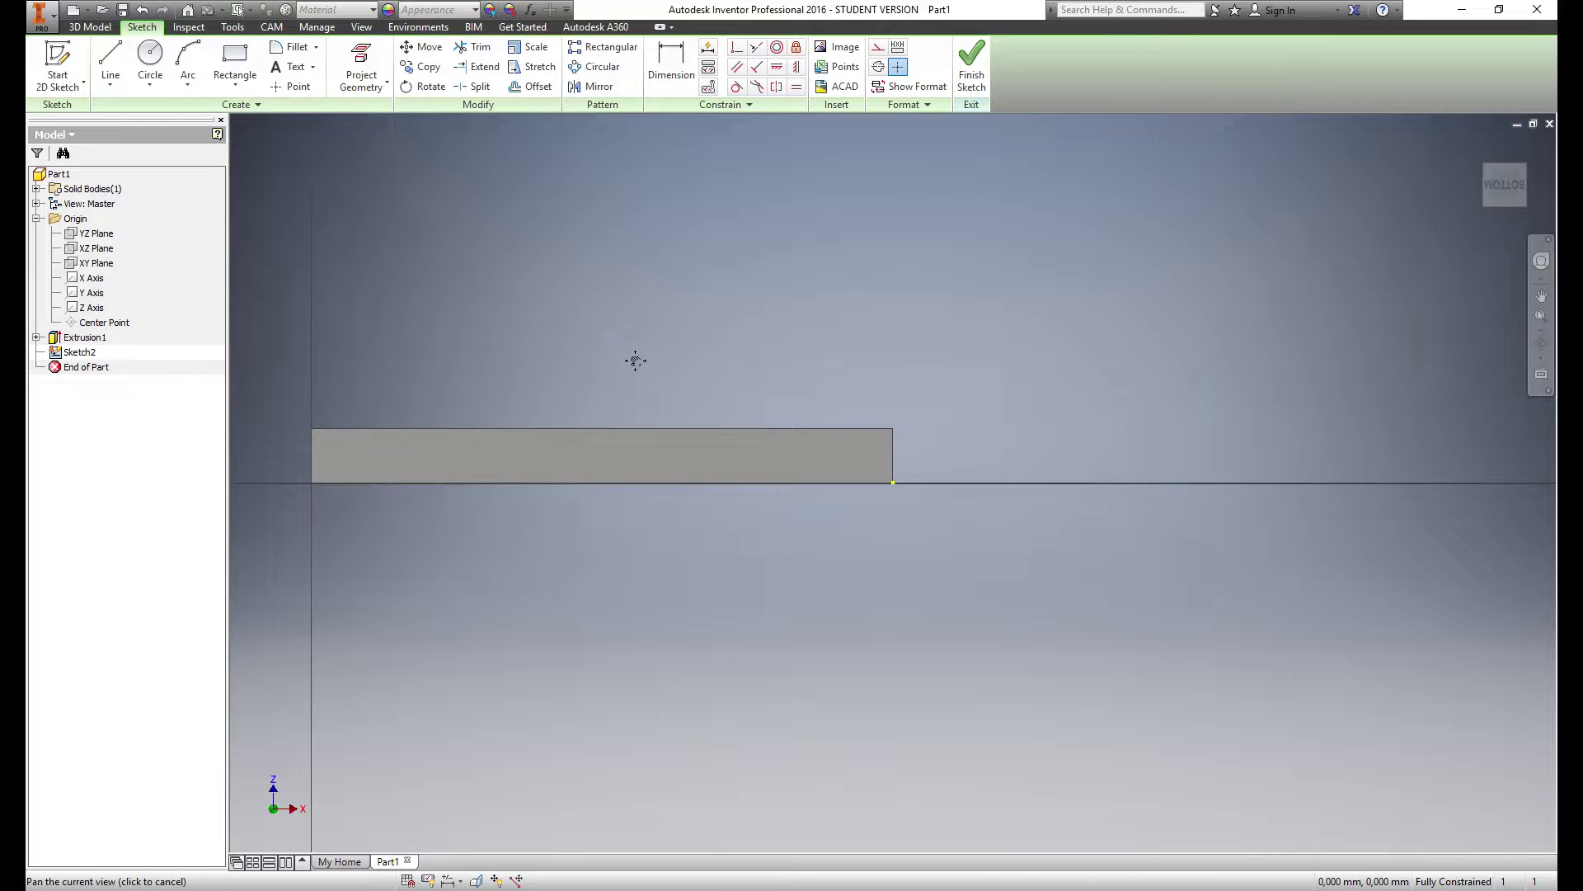
Sketch four connected lines from the plate's upper corner: about 42 mm up, about 27 mm across, a short drop, and a slope down to the plate's top edge
middle_drag(633, 357, 688, 456)
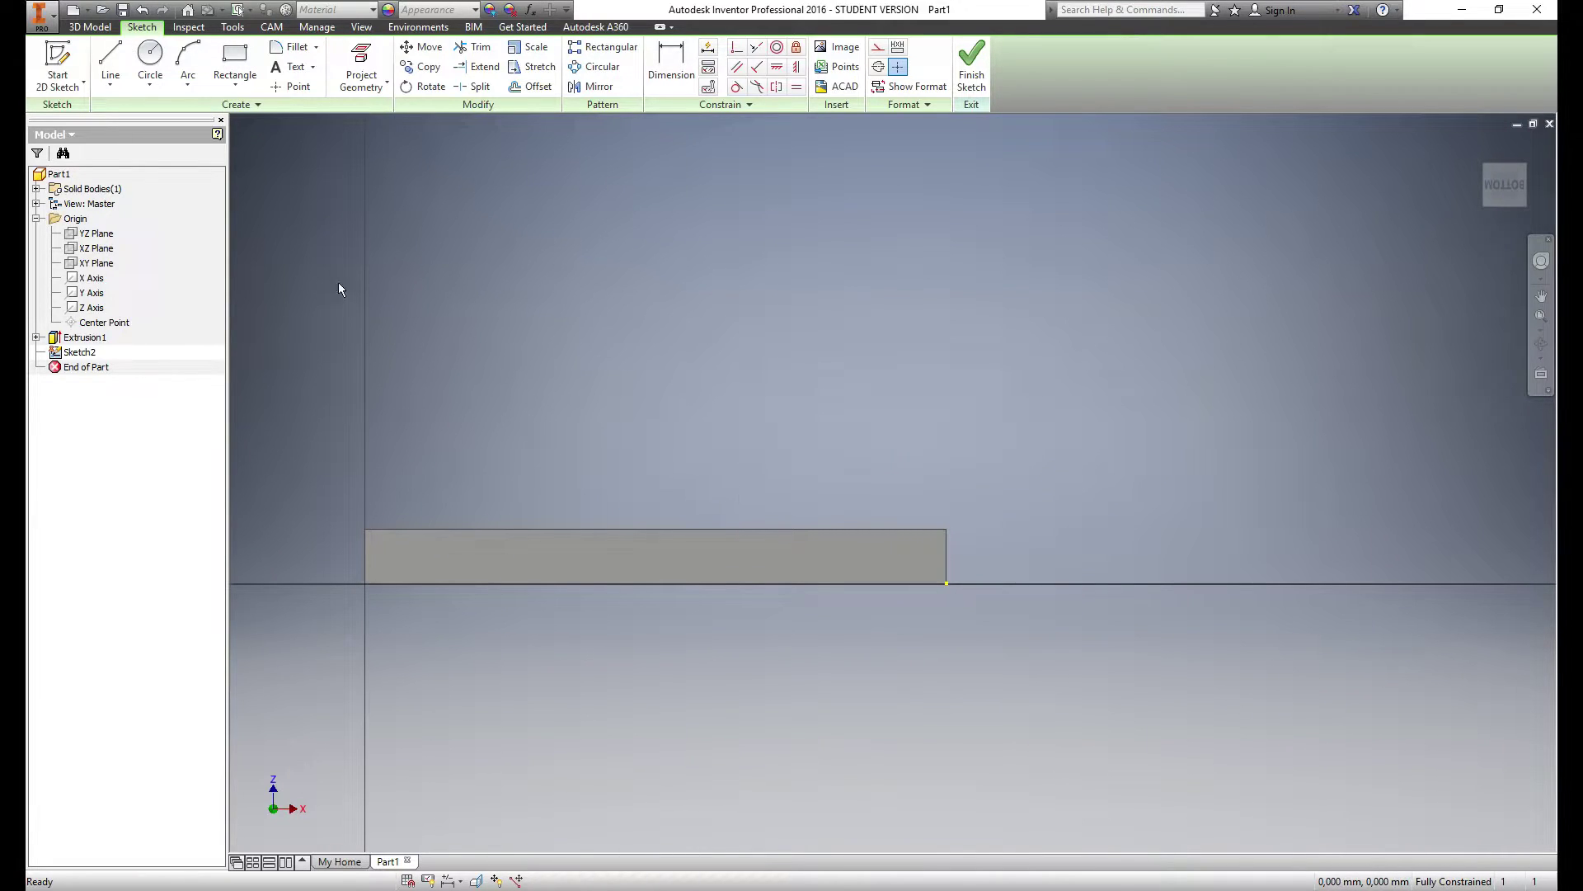
click(116, 57)
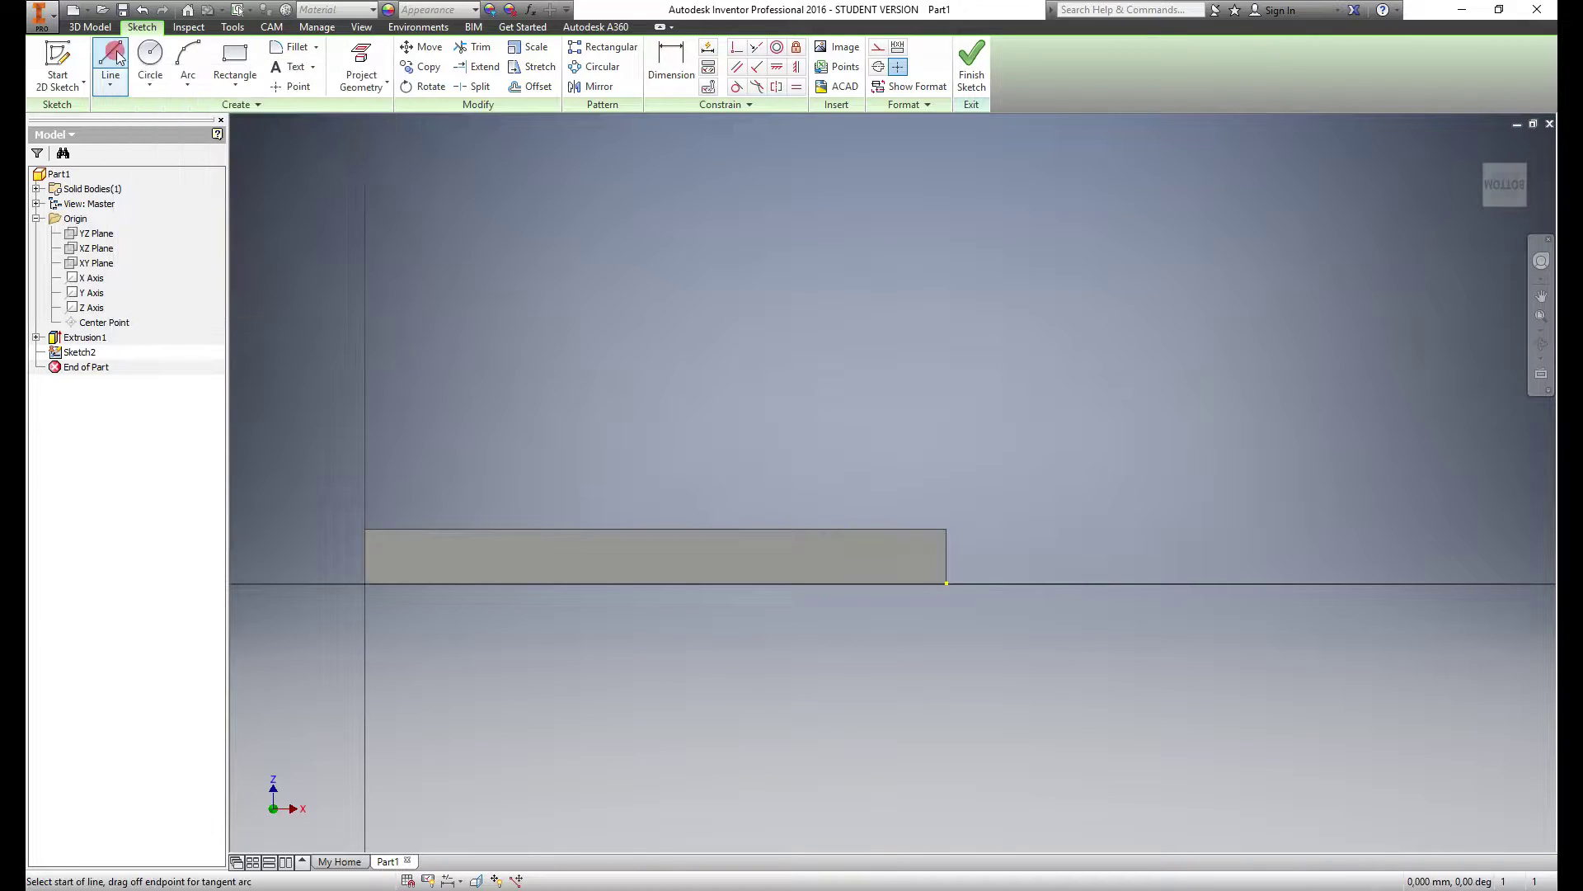
click(947, 529)
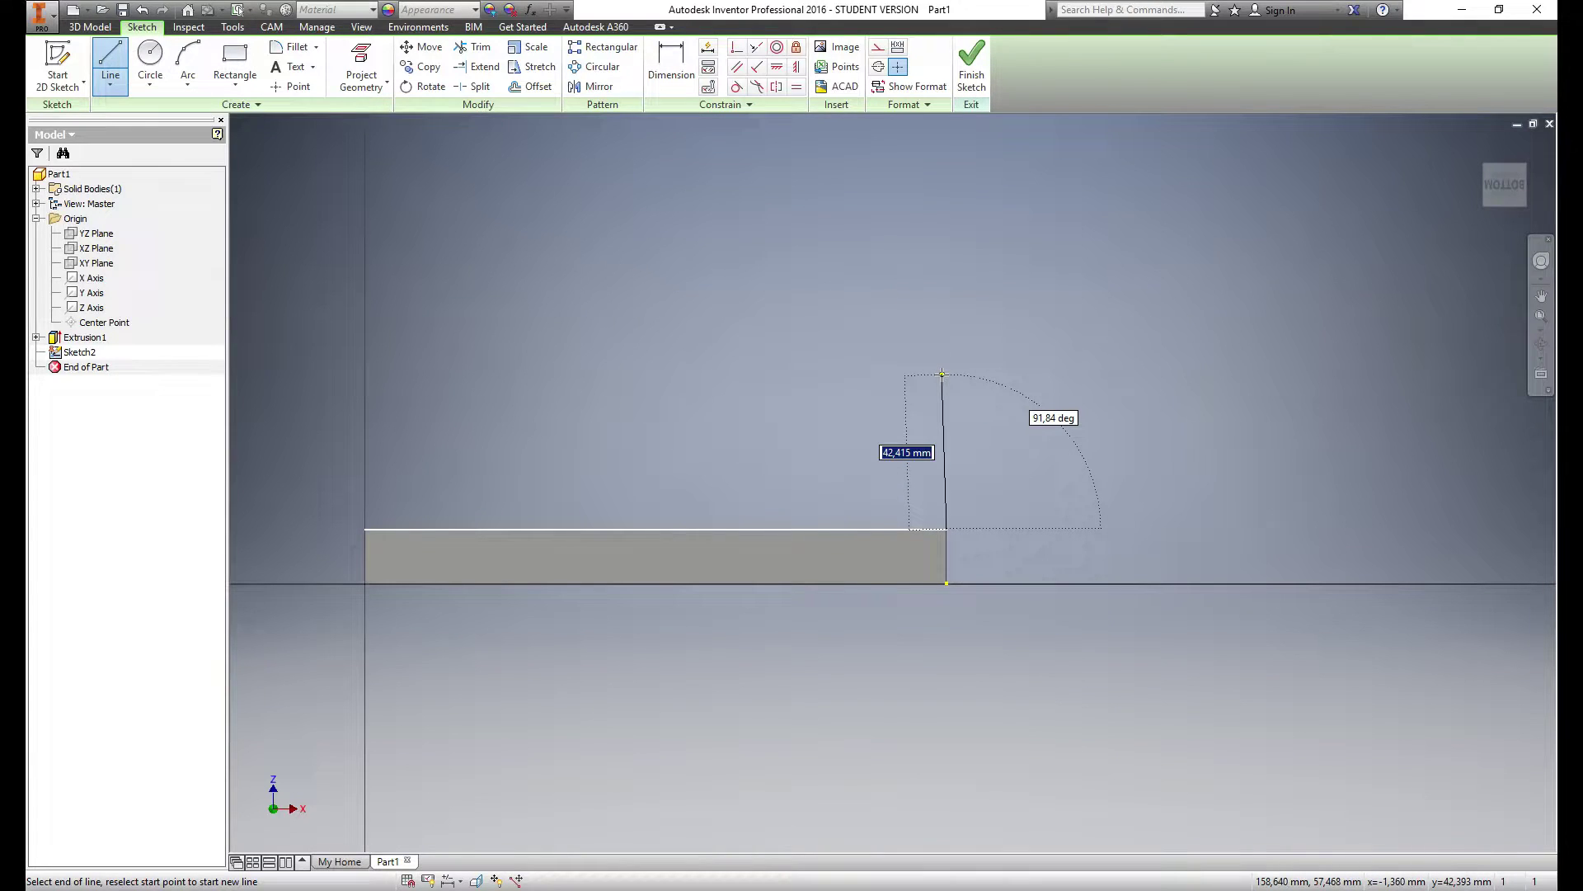
click(946, 375)
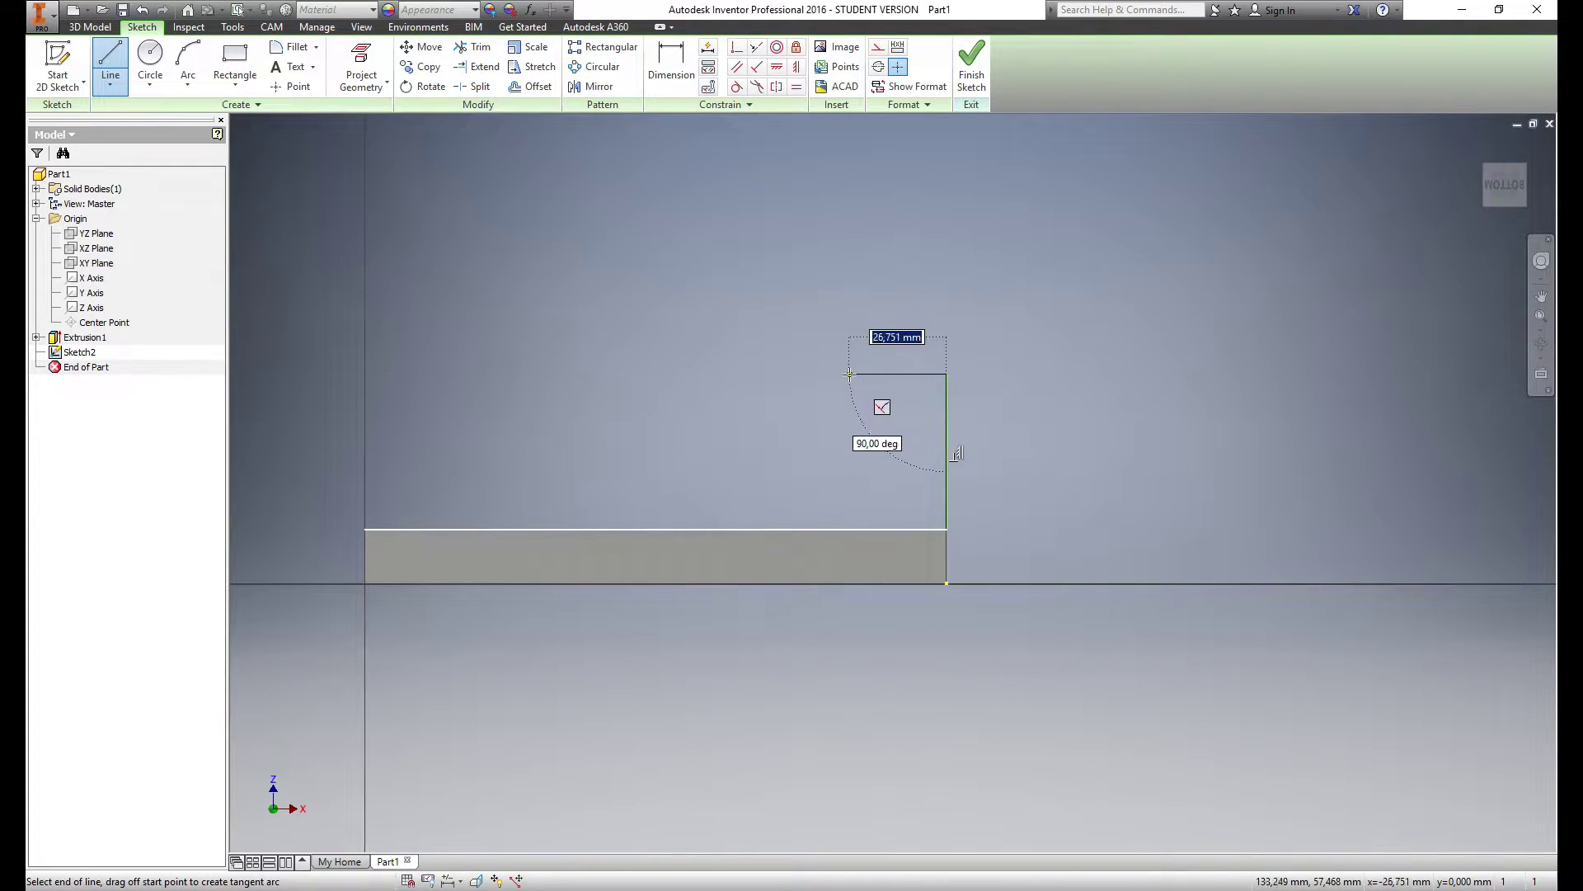
click(850, 375)
click(850, 412)
double_click(588, 528)
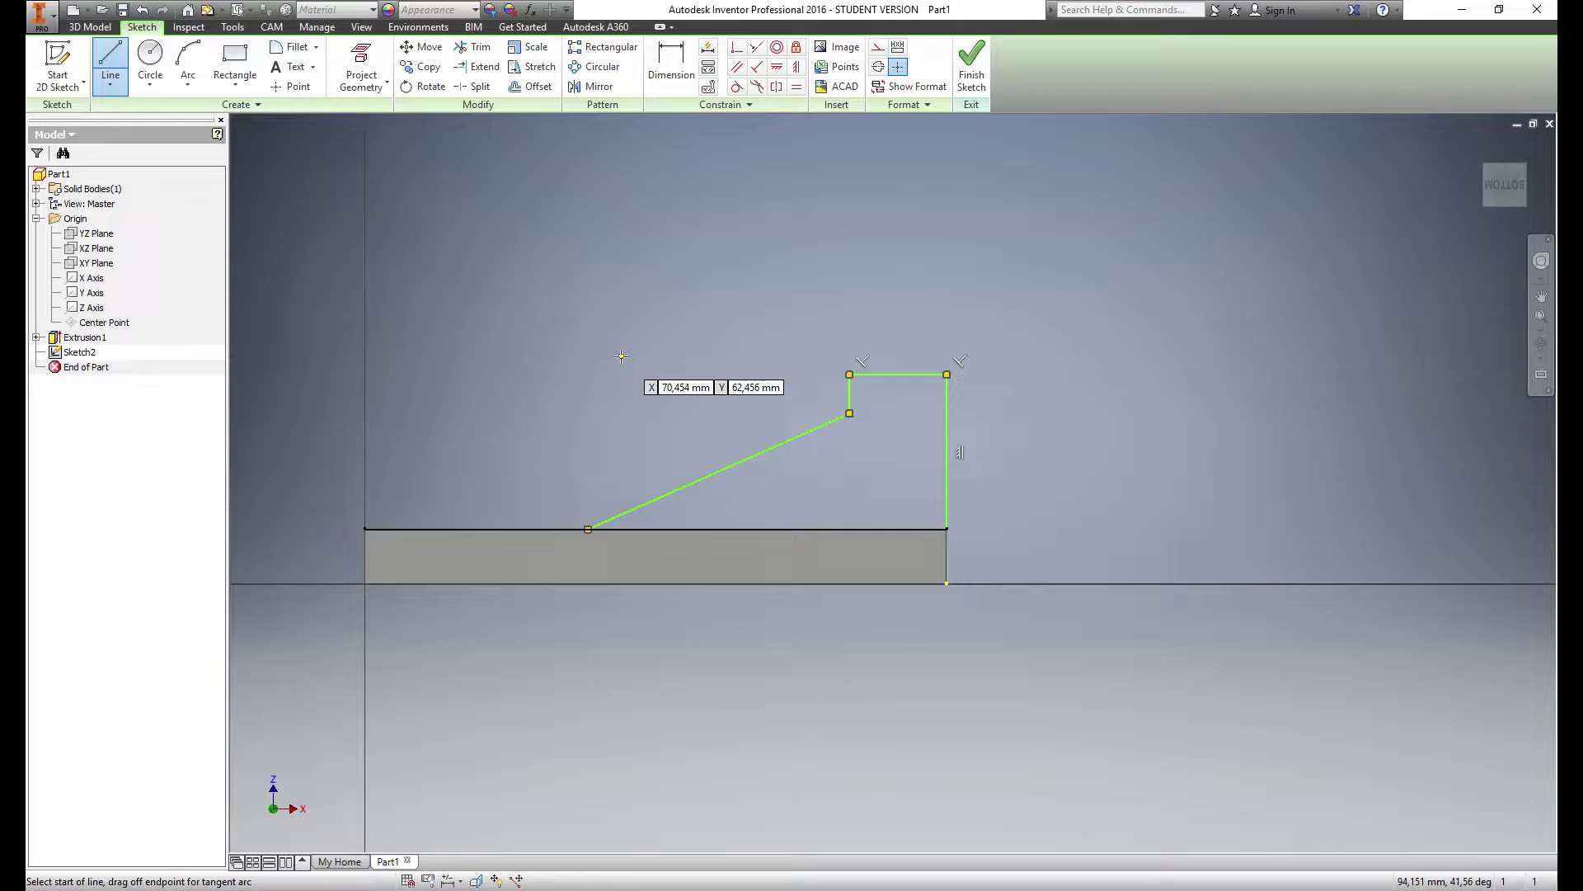
key(Escape)
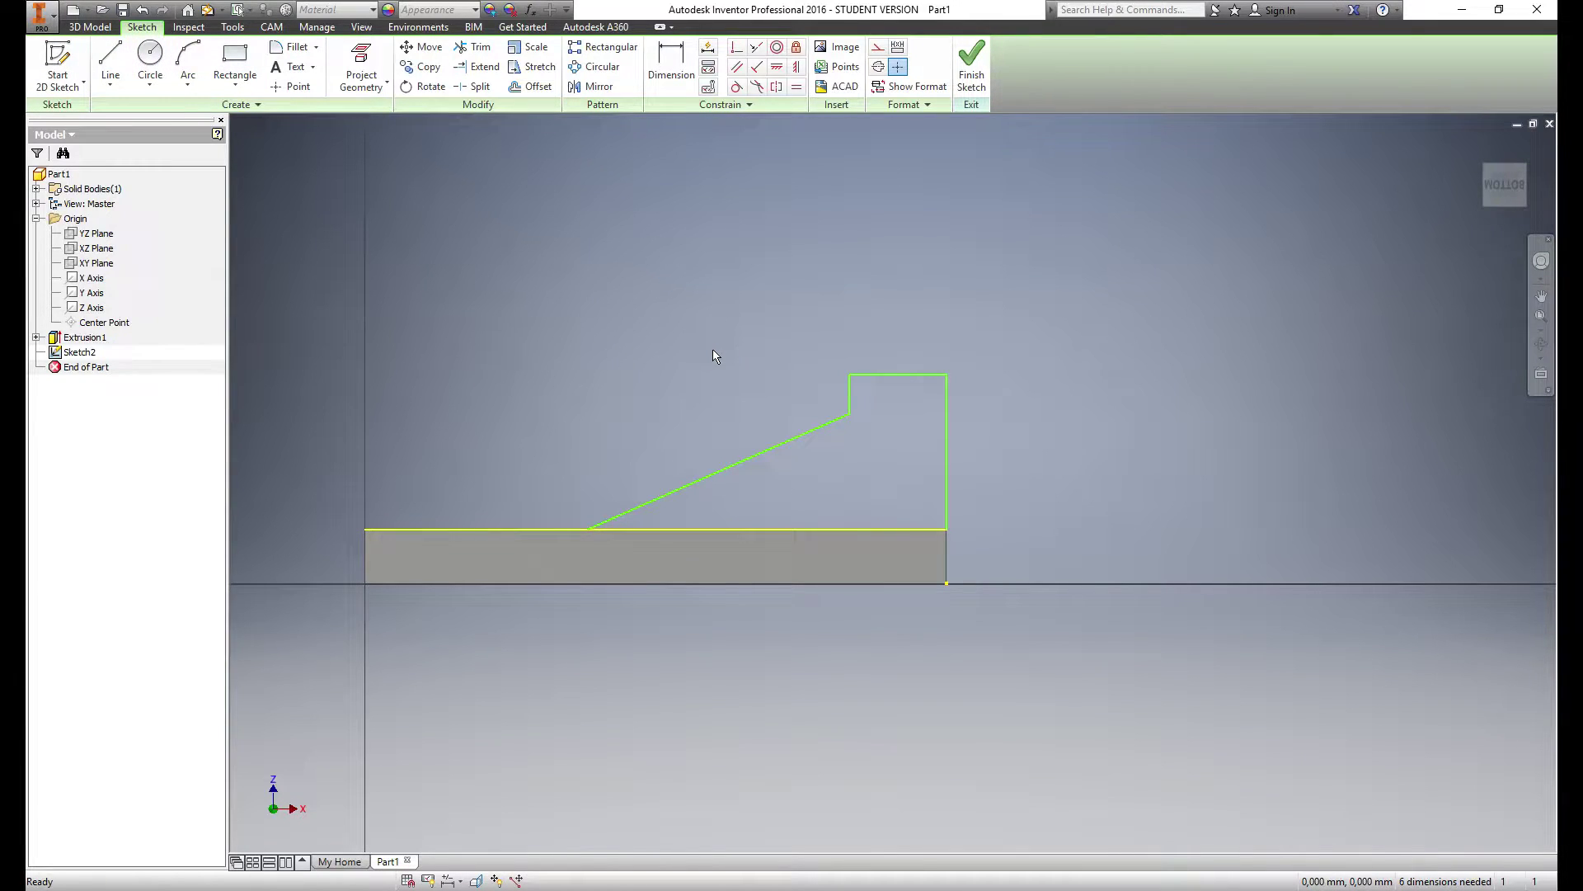
Dimension the height from the plate's bottom edge to the profile's top horizontal line as 53 mm
click(673, 54)
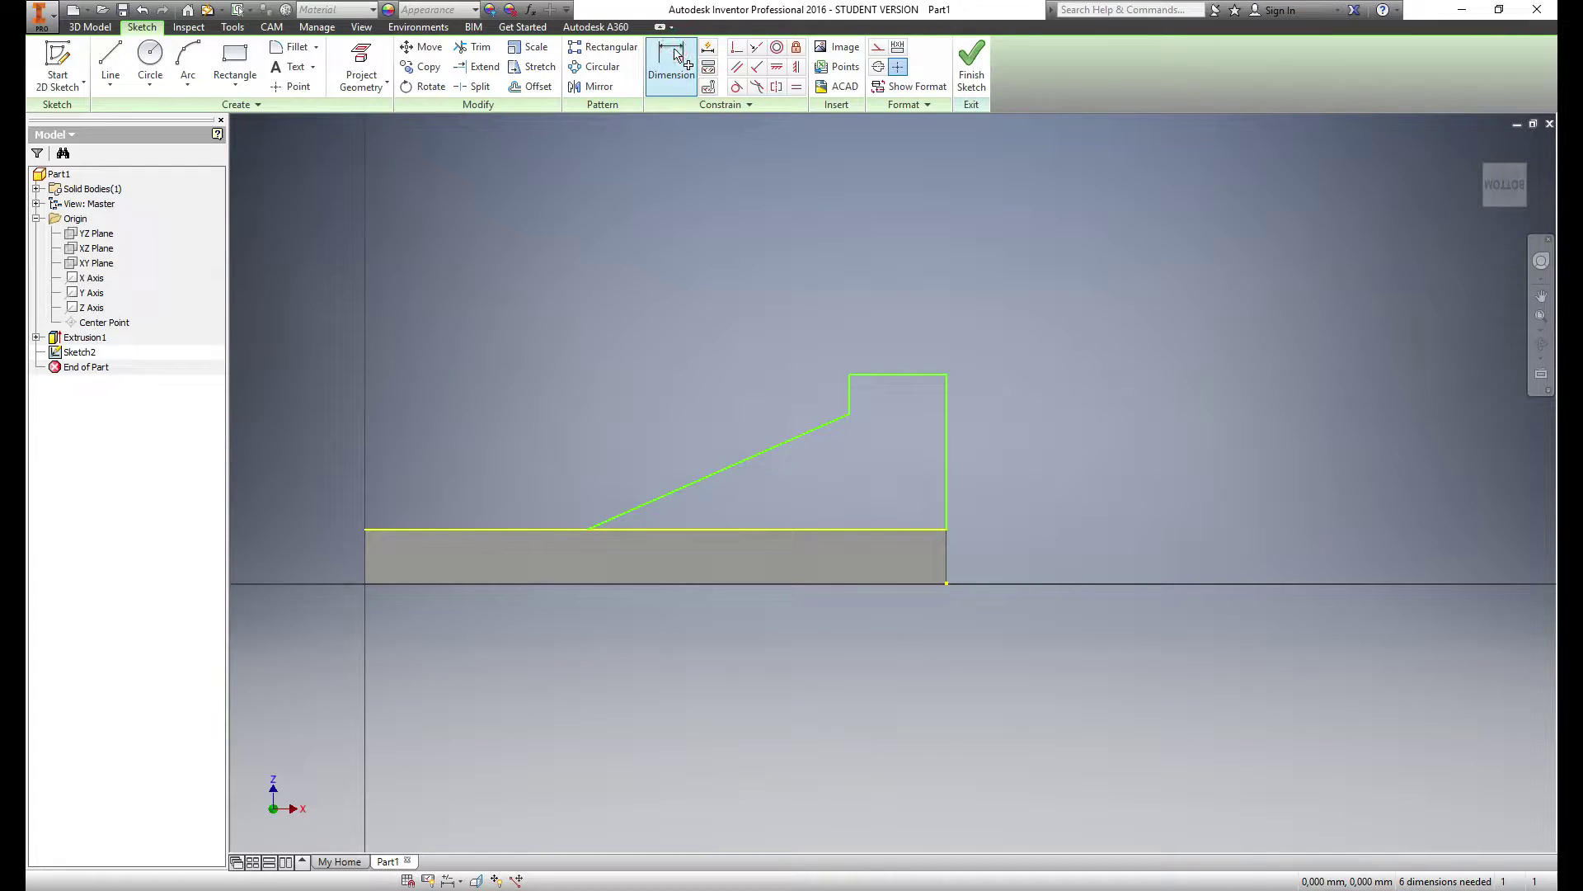
click(929, 376)
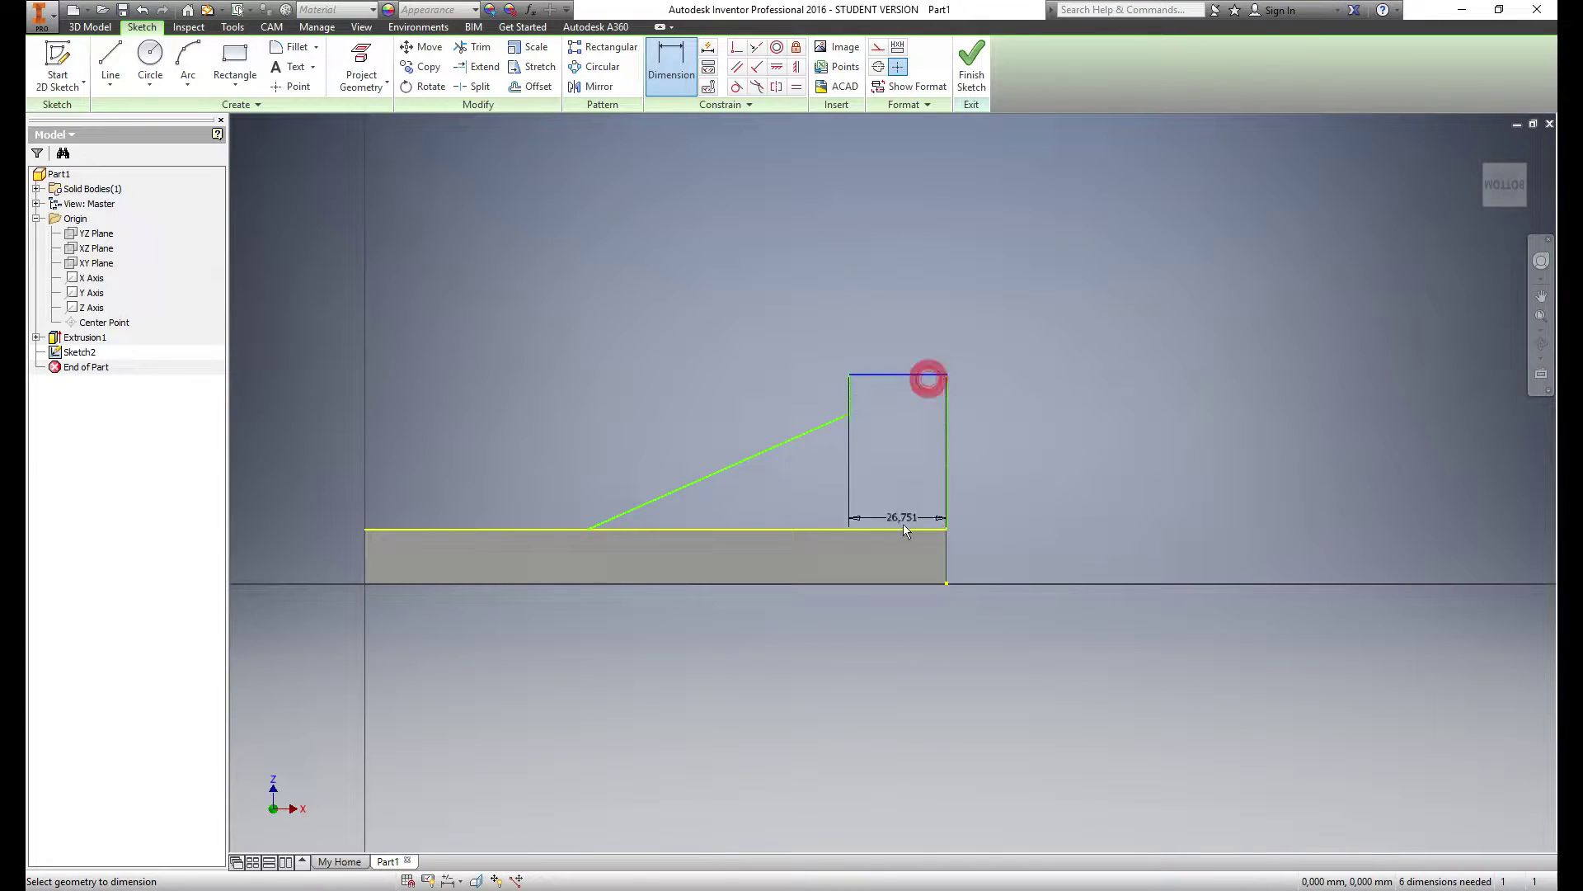
click(917, 585)
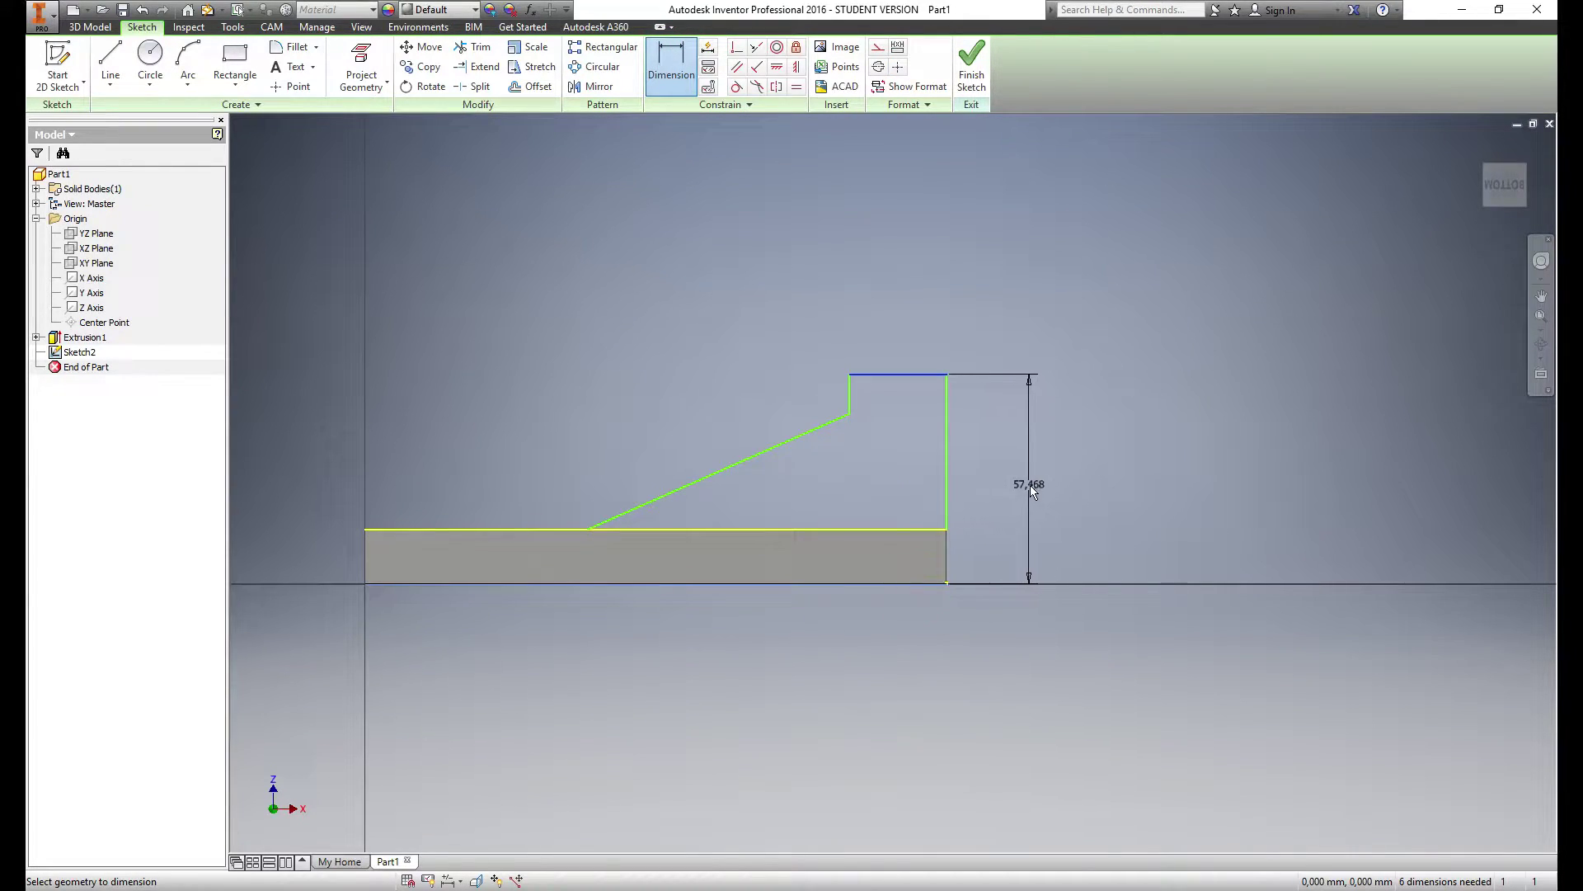
click(1030, 485)
text(53)
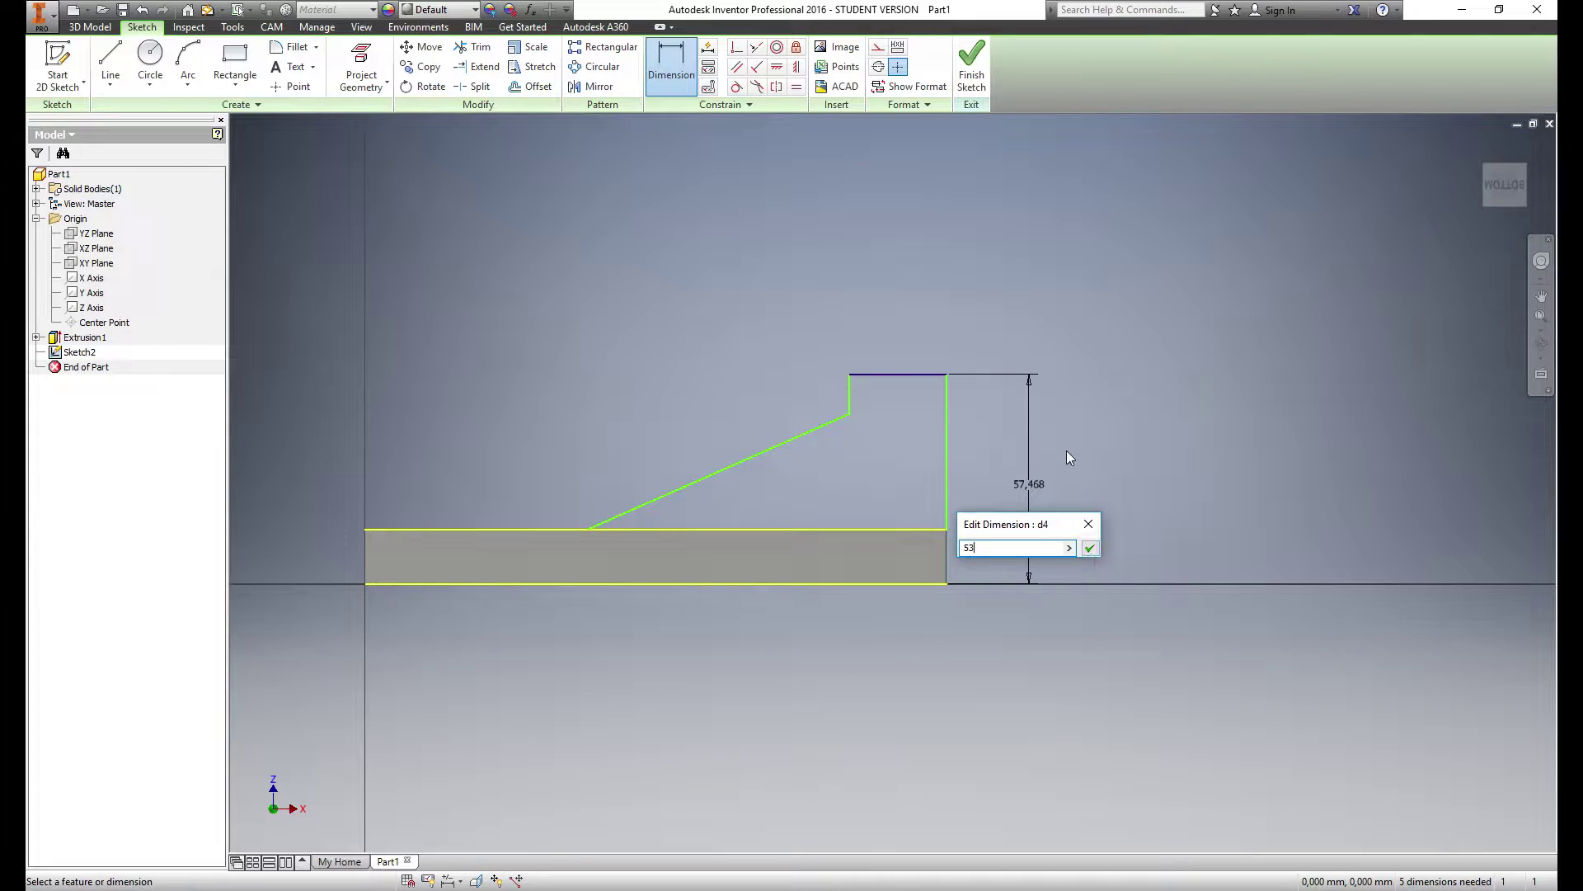
key(Return)
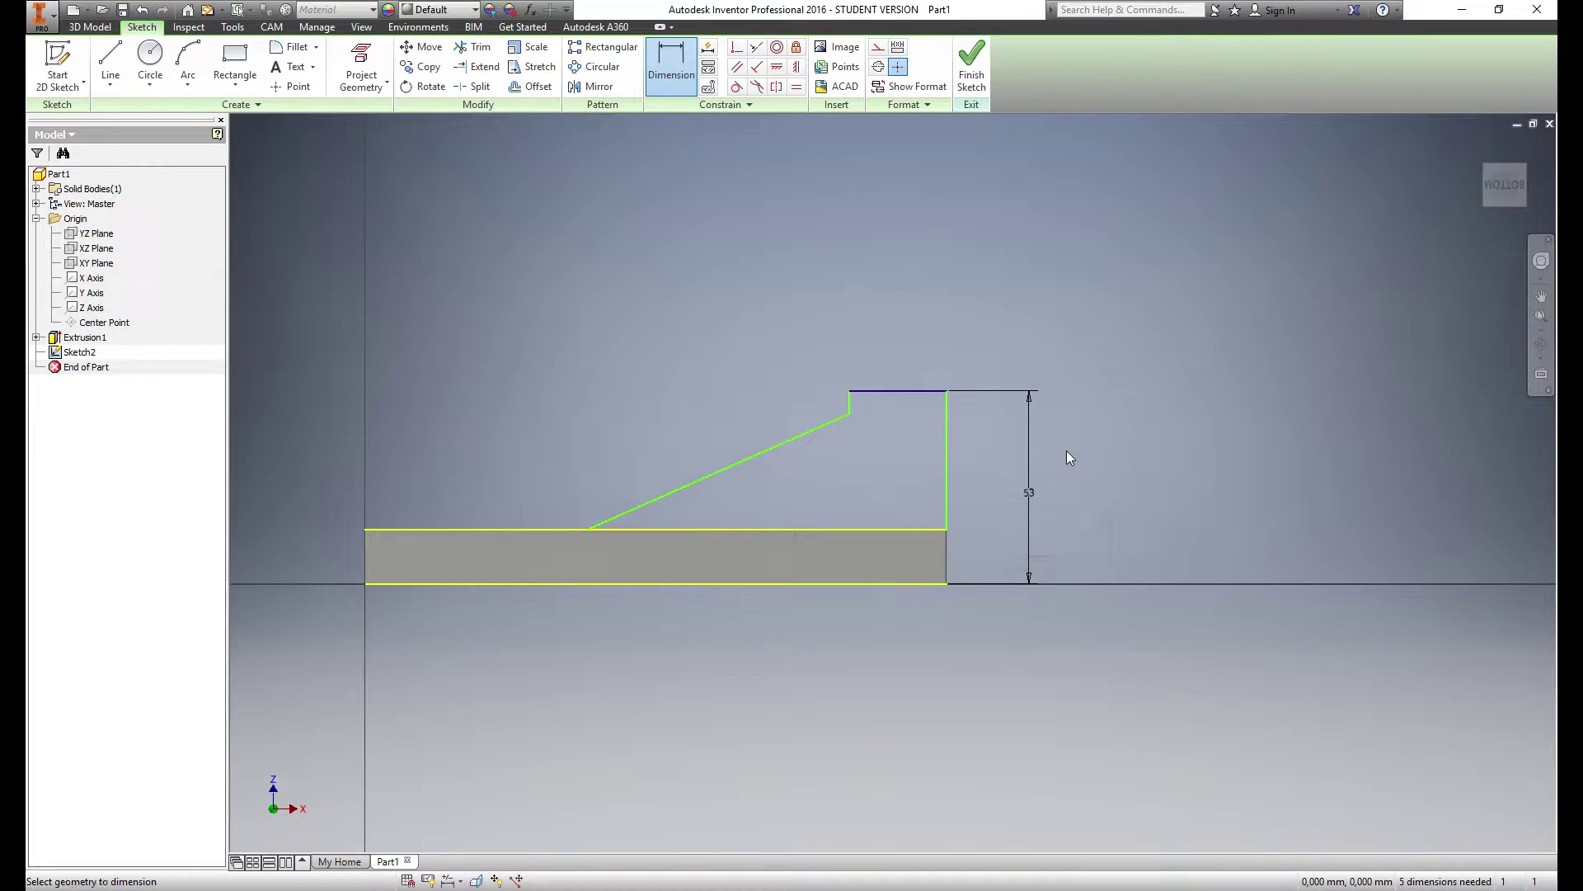
Dimension the short vertical line above the slope as 8 mm
click(853, 407)
click(665, 403)
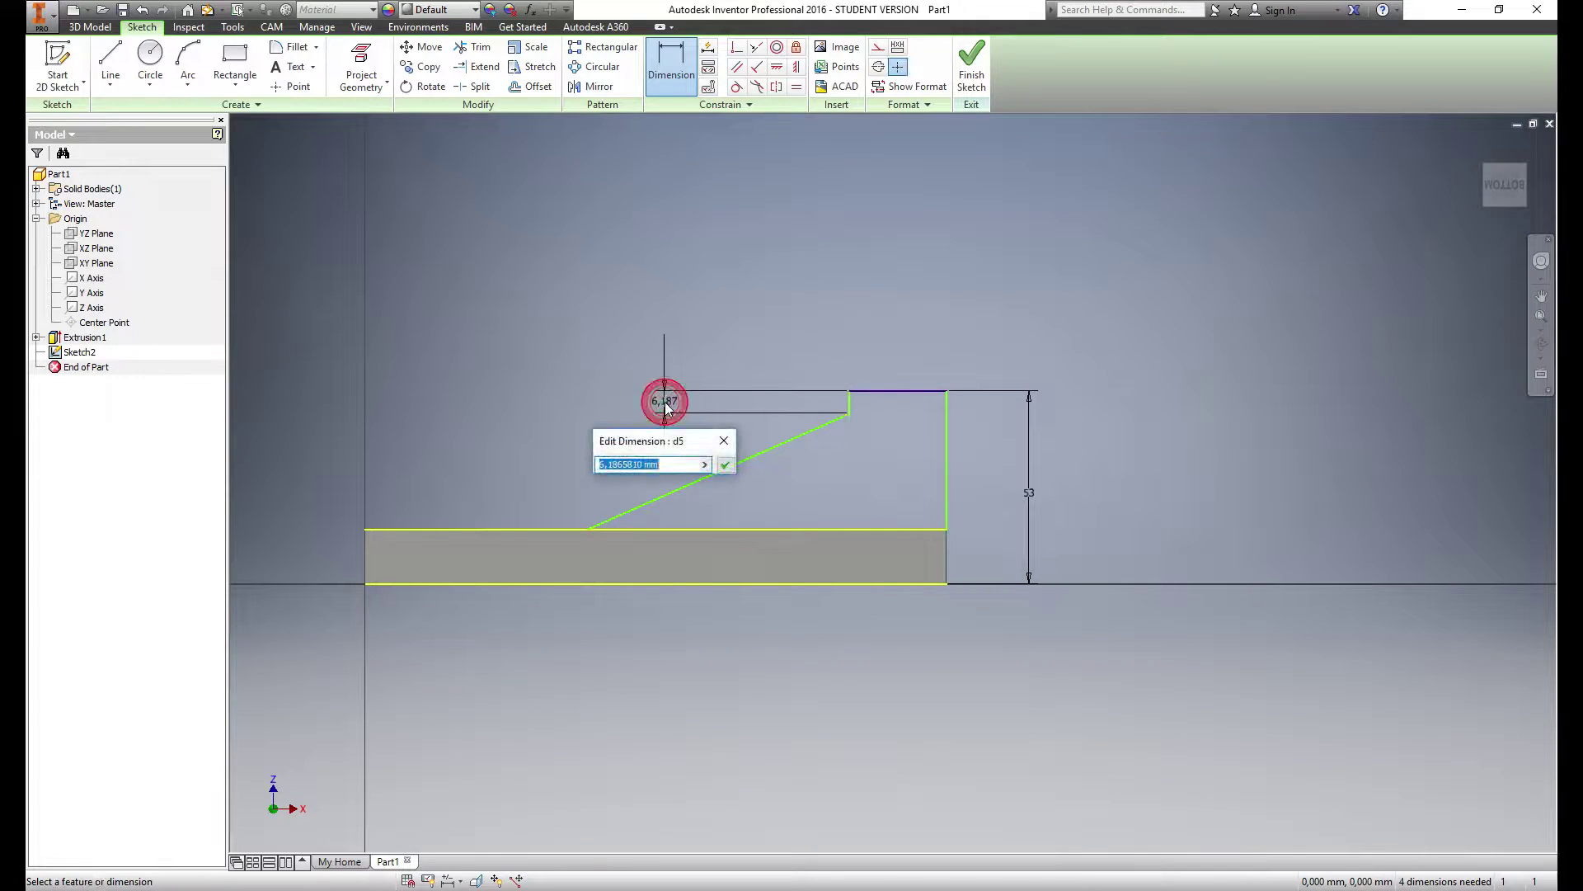
text(8)
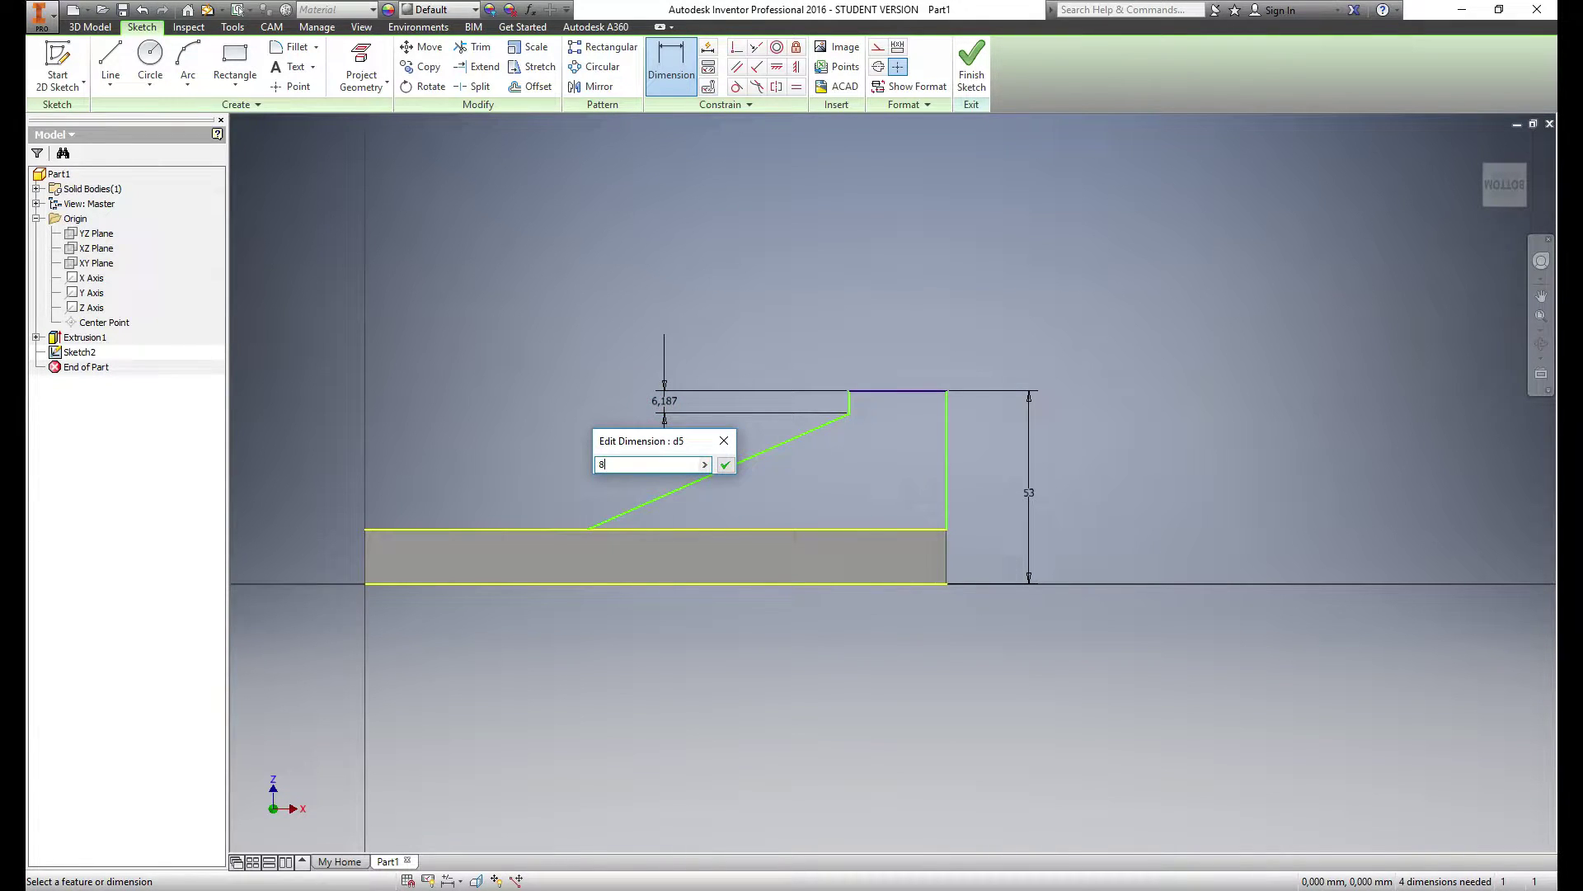
key(Return)
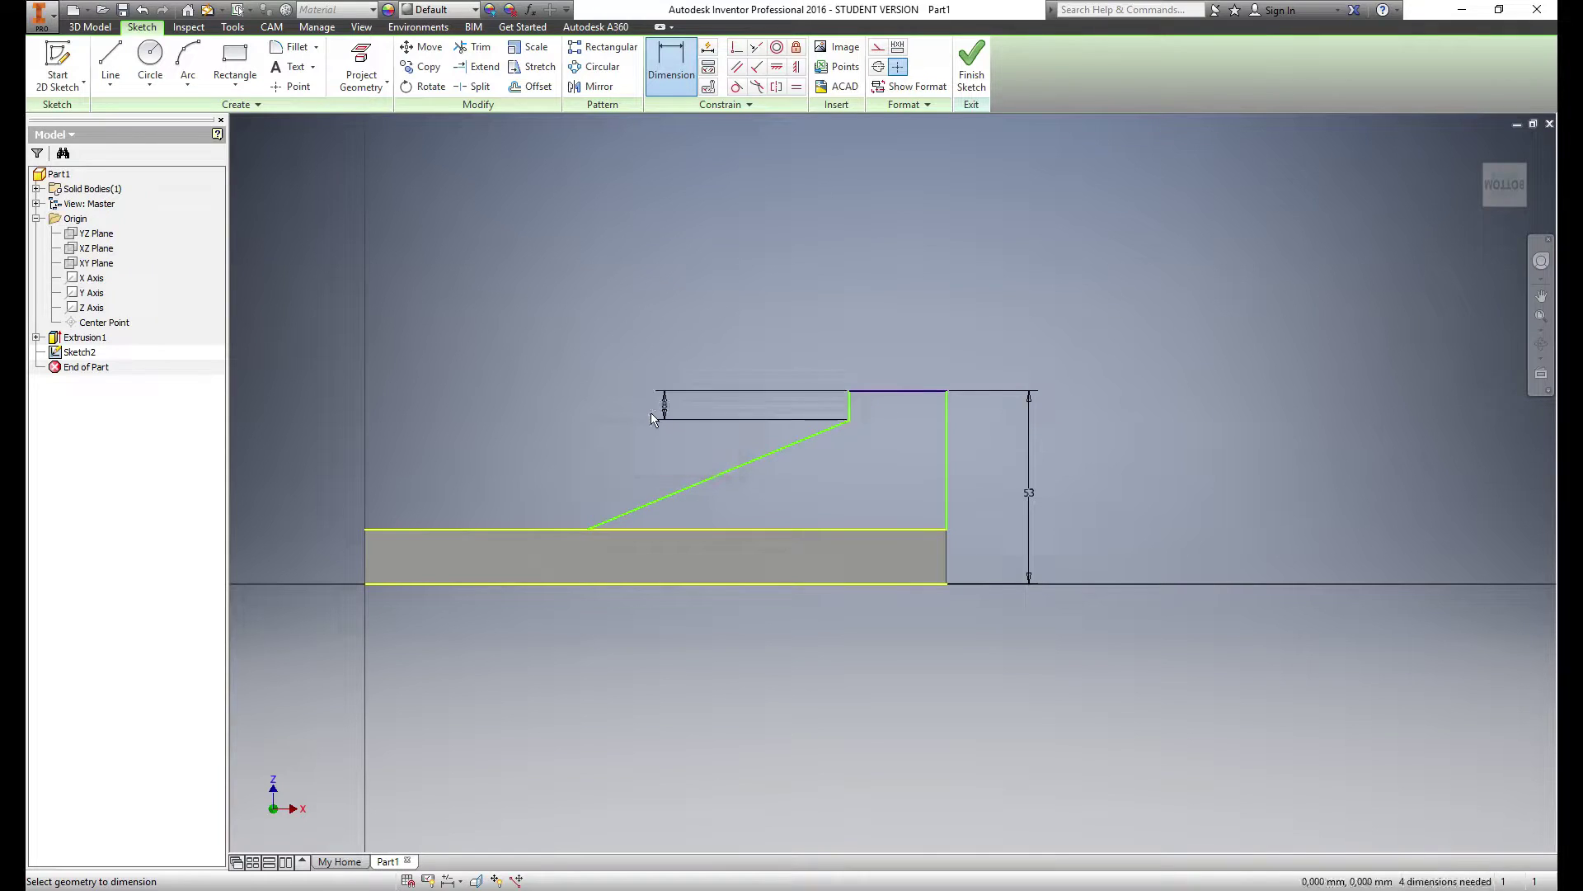
Dimension the angle between the sloped line and the plate's top edge as 20 degrees
click(739, 474)
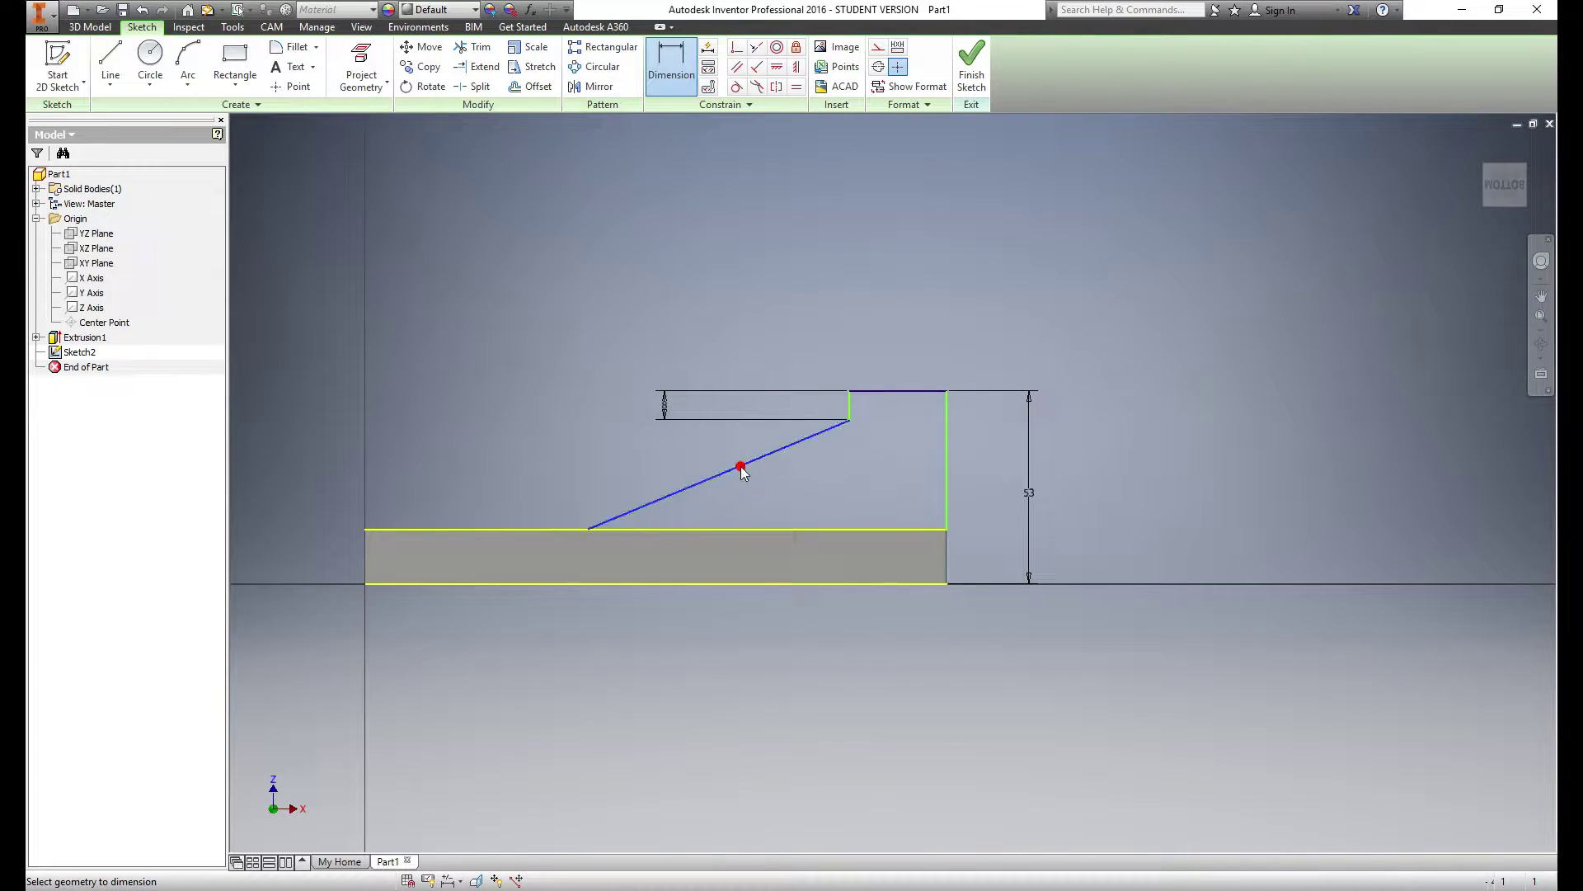
click(753, 529)
click(788, 497)
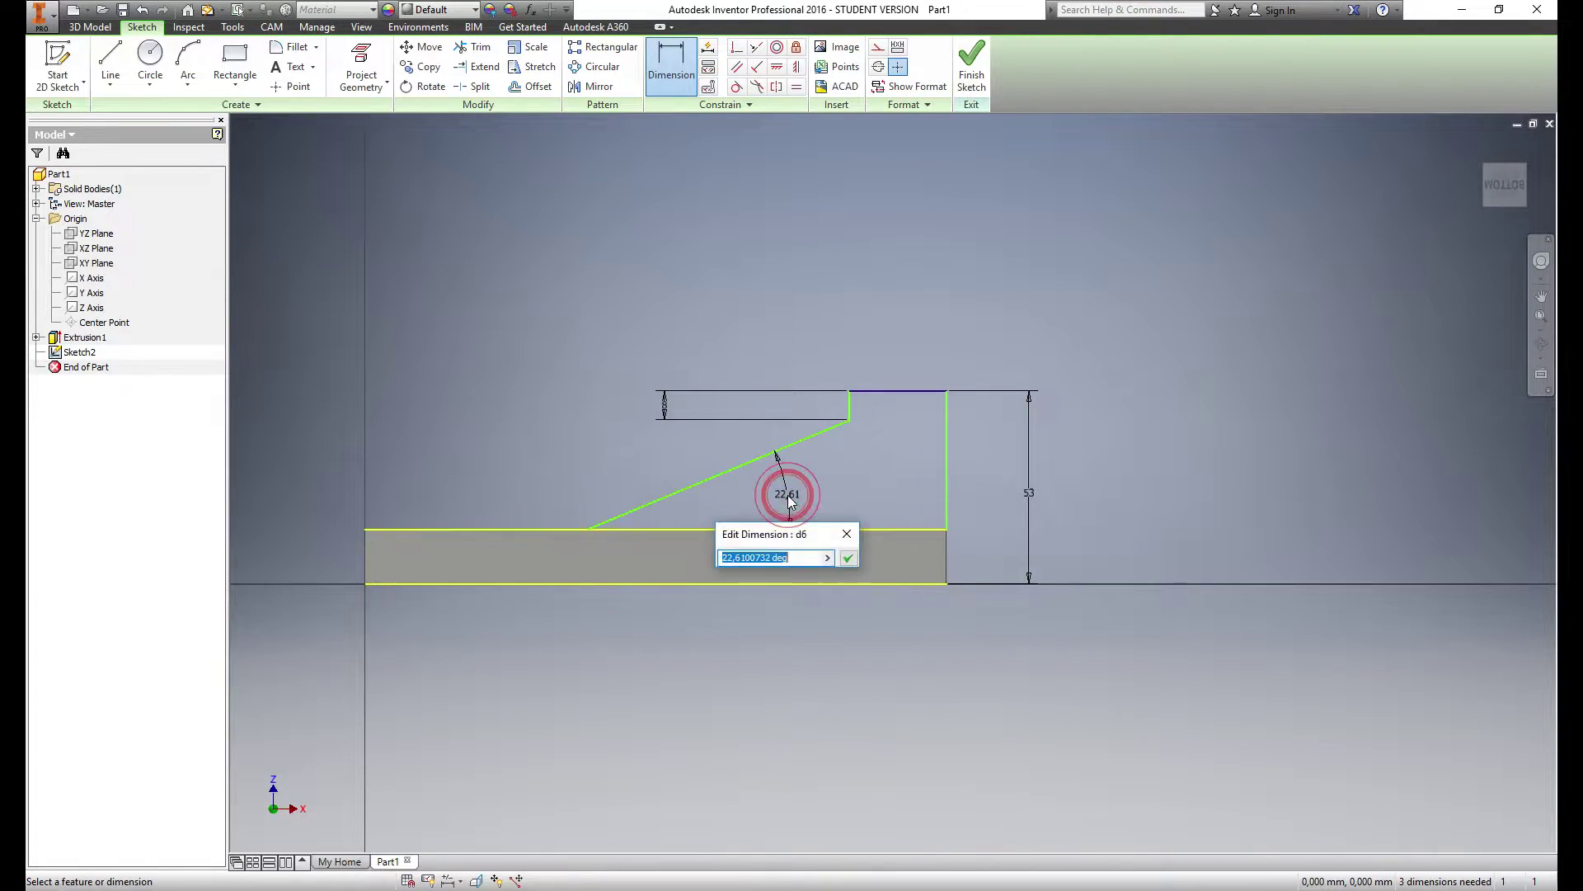
text(20)
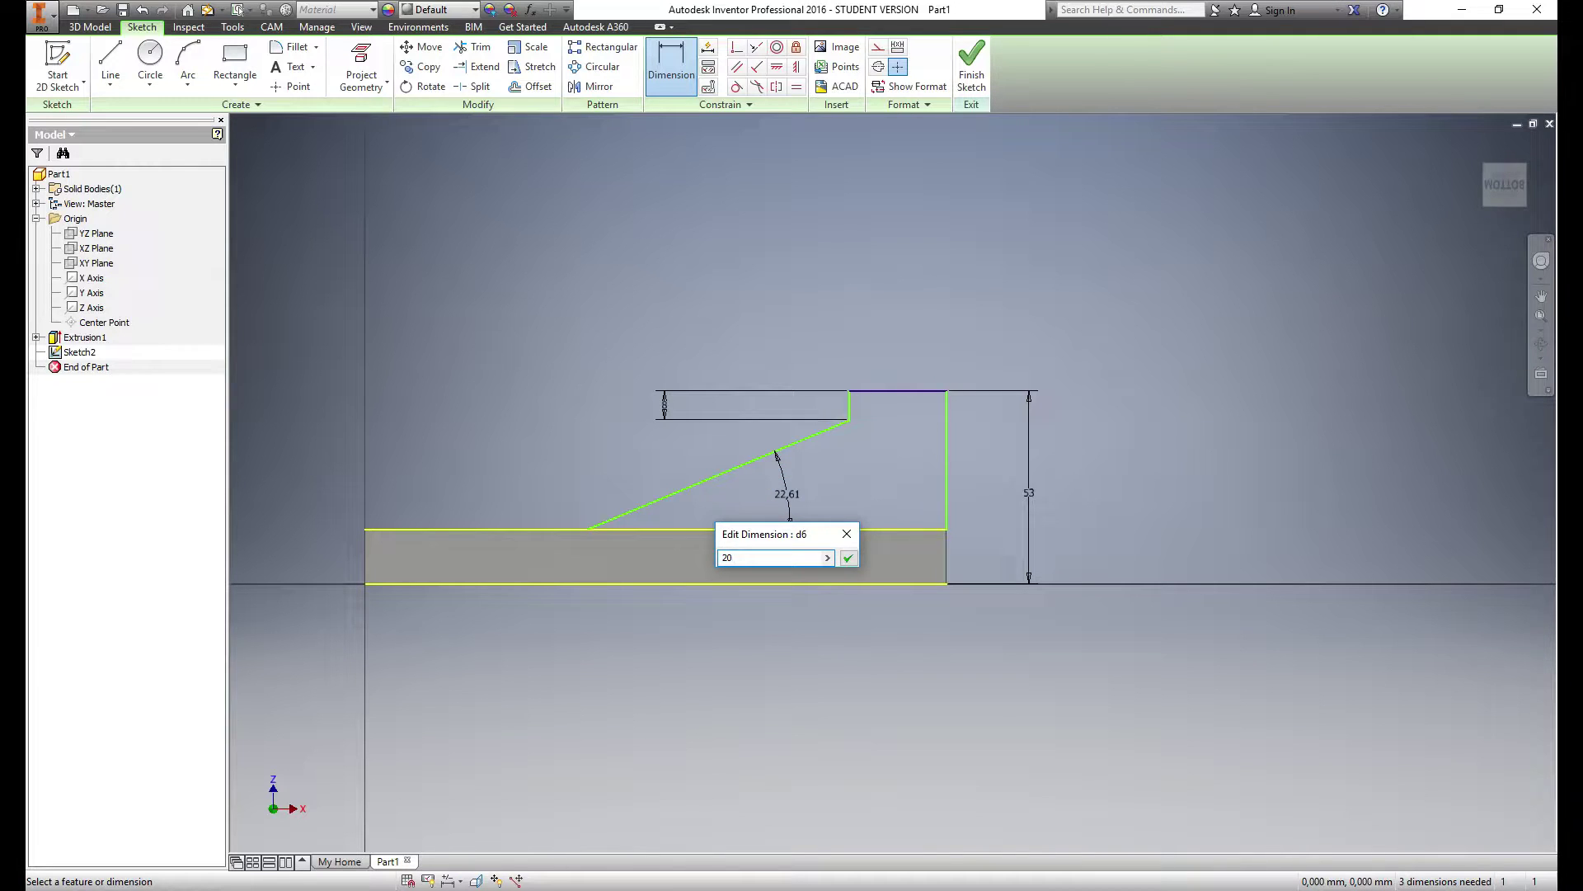
key(Return)
Dimension the horizontal distance between the short and tall vertical lines as 16 mm
click(850, 404)
click(947, 408)
click(912, 211)
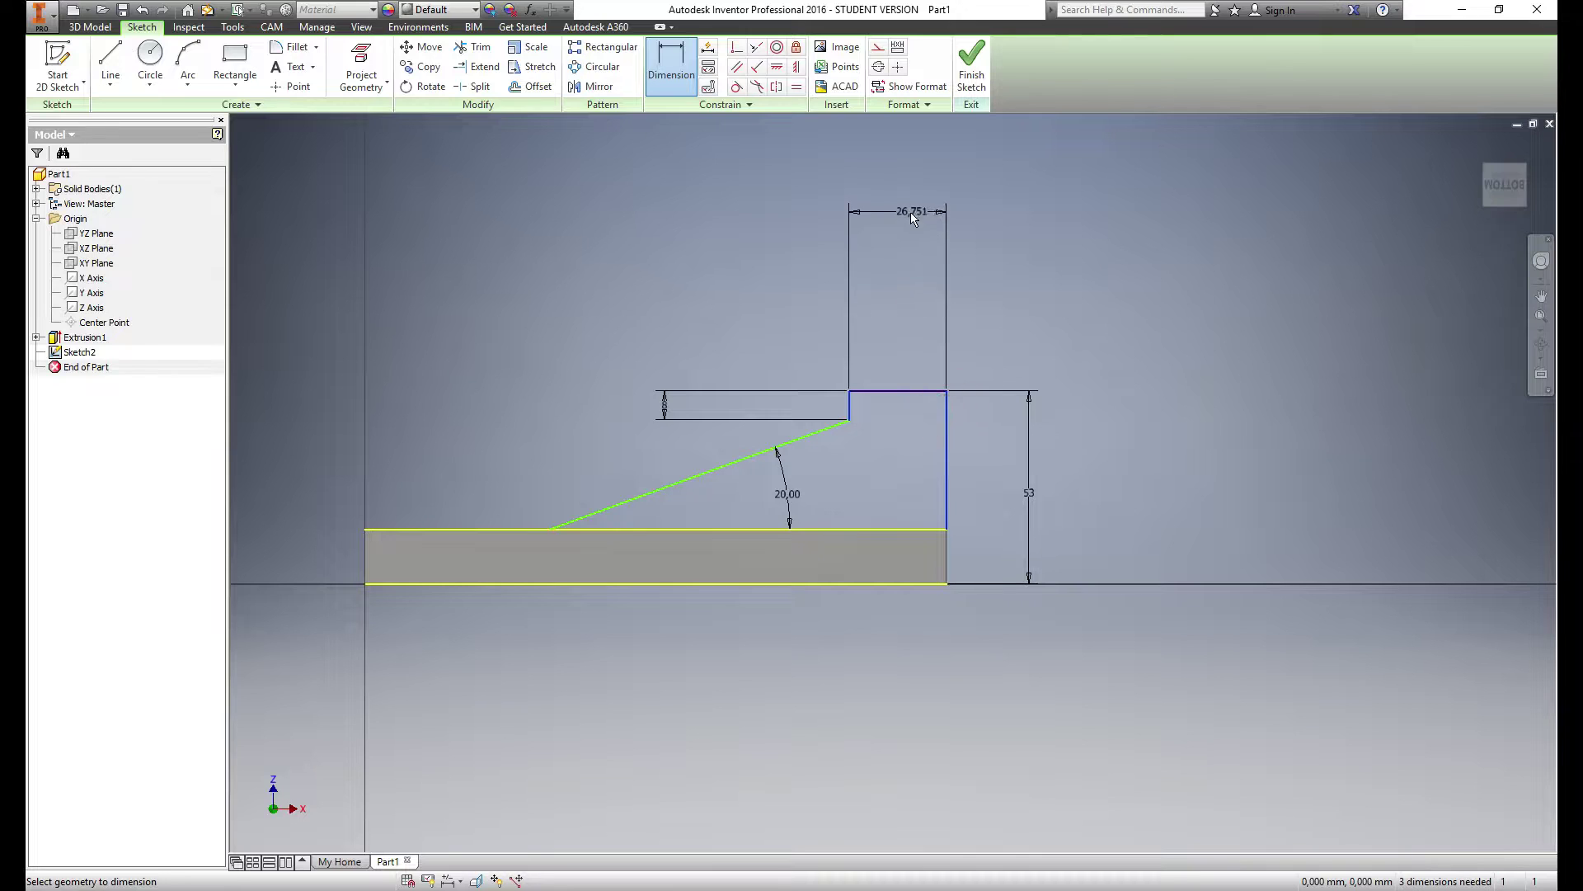
text(16)
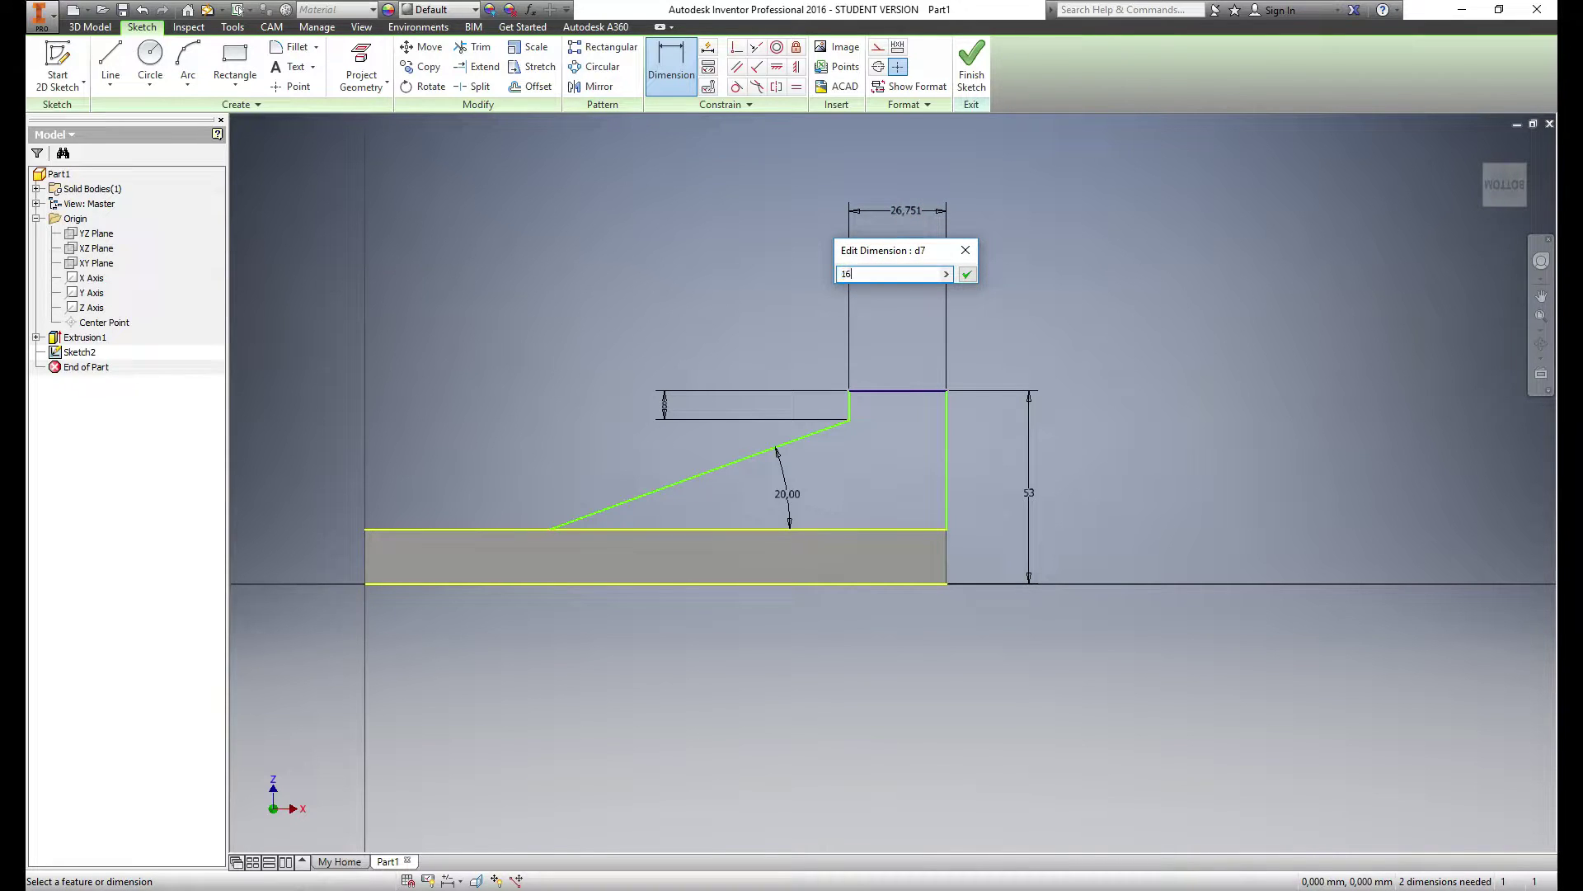
key(Return)
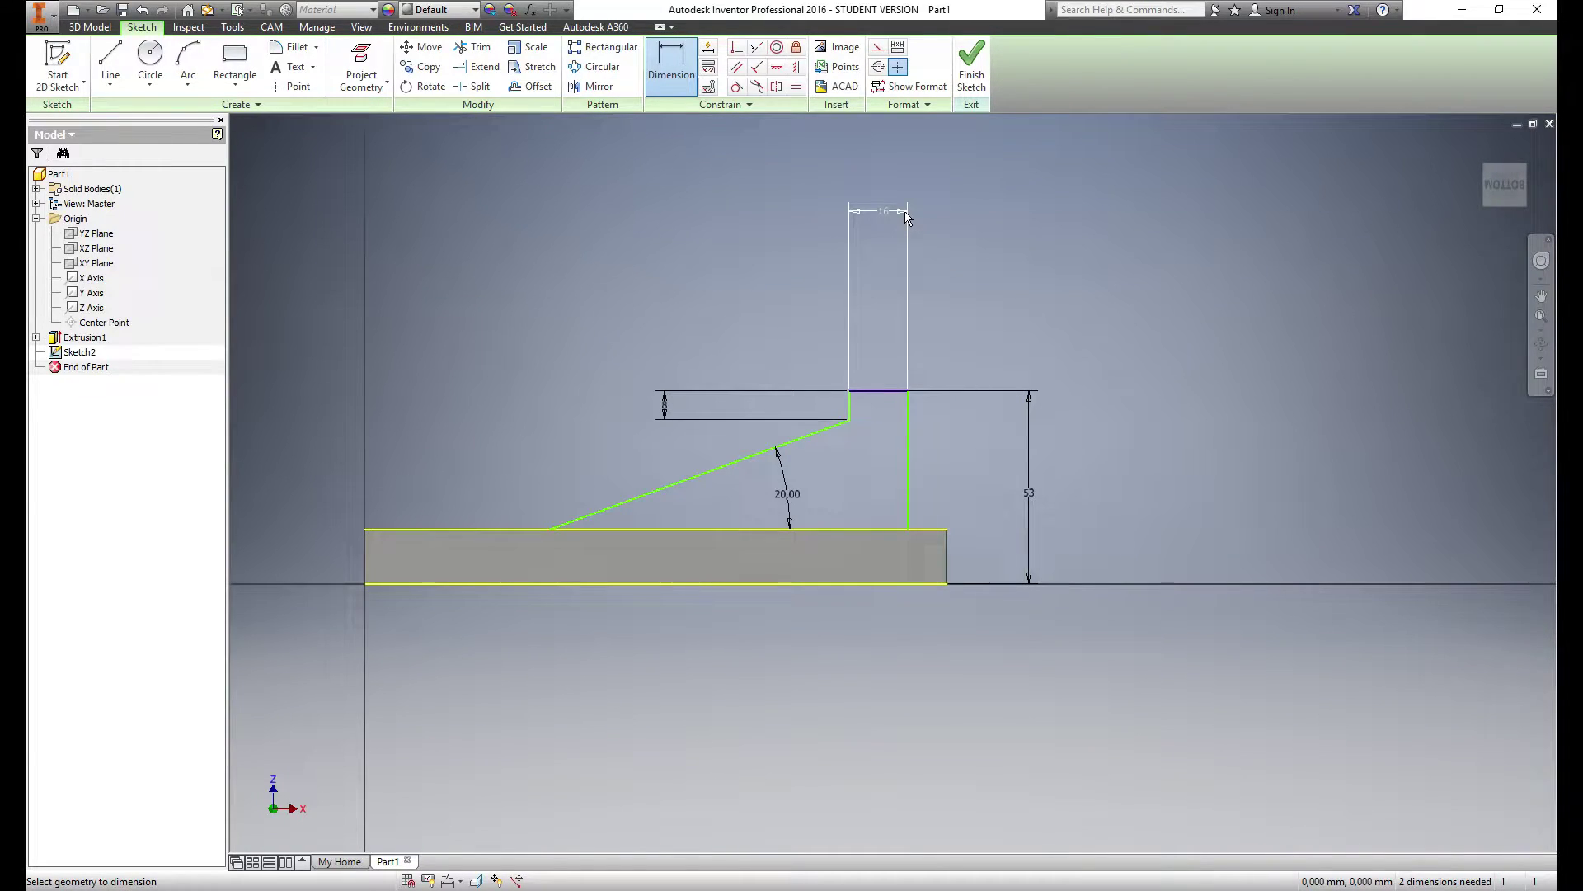
Set the distance between the two vertical lines to 32 mm and end dimensioning
double_click(882, 216)
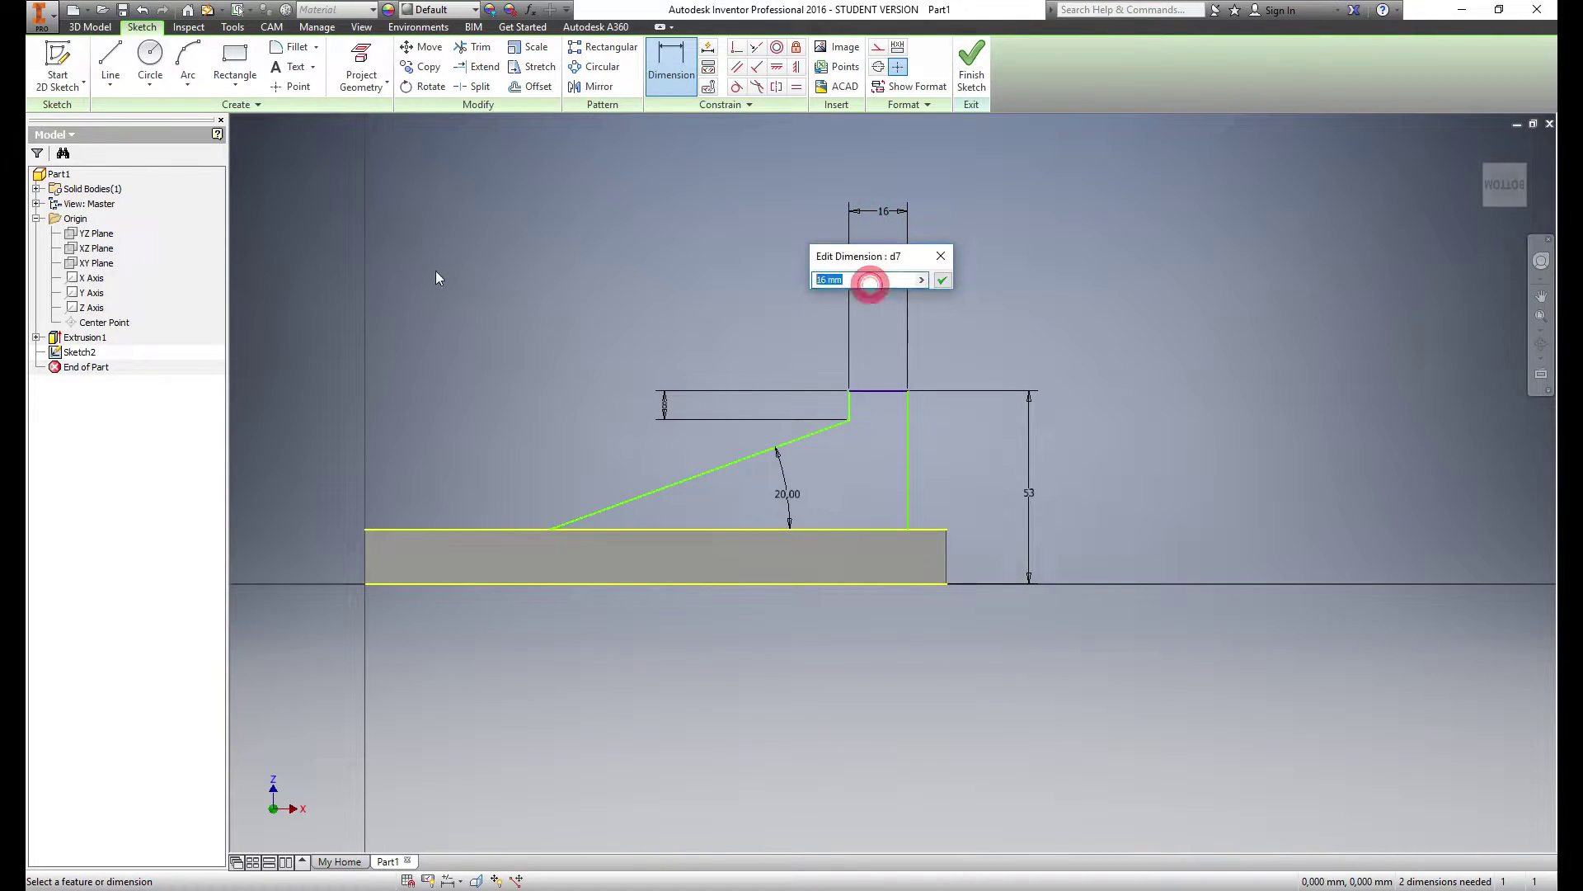
text(32)
key(Return)
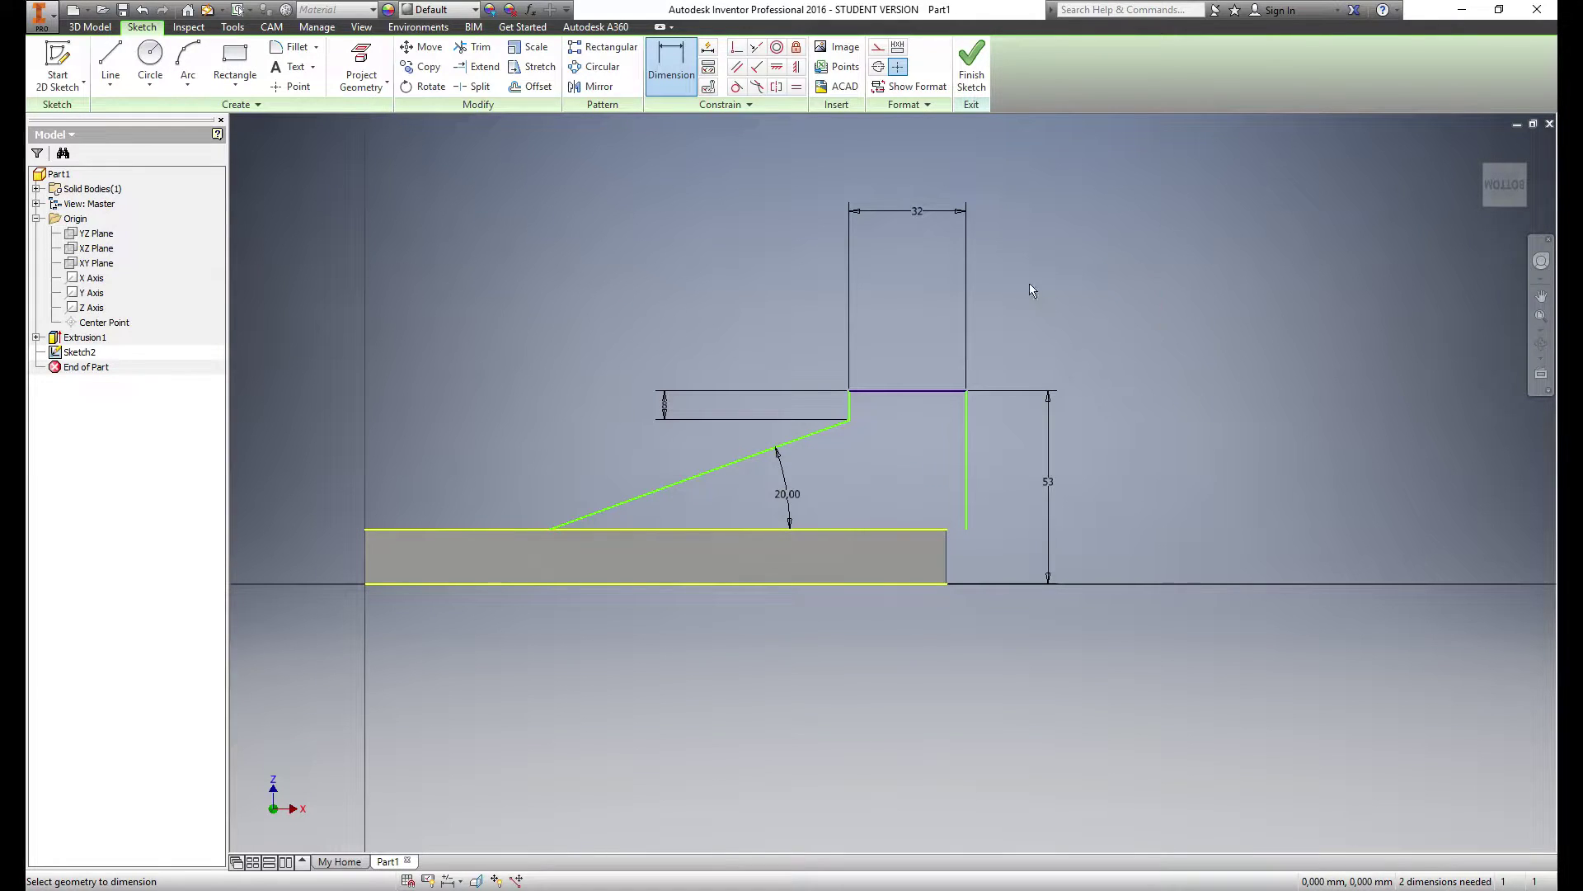
key(Escape)
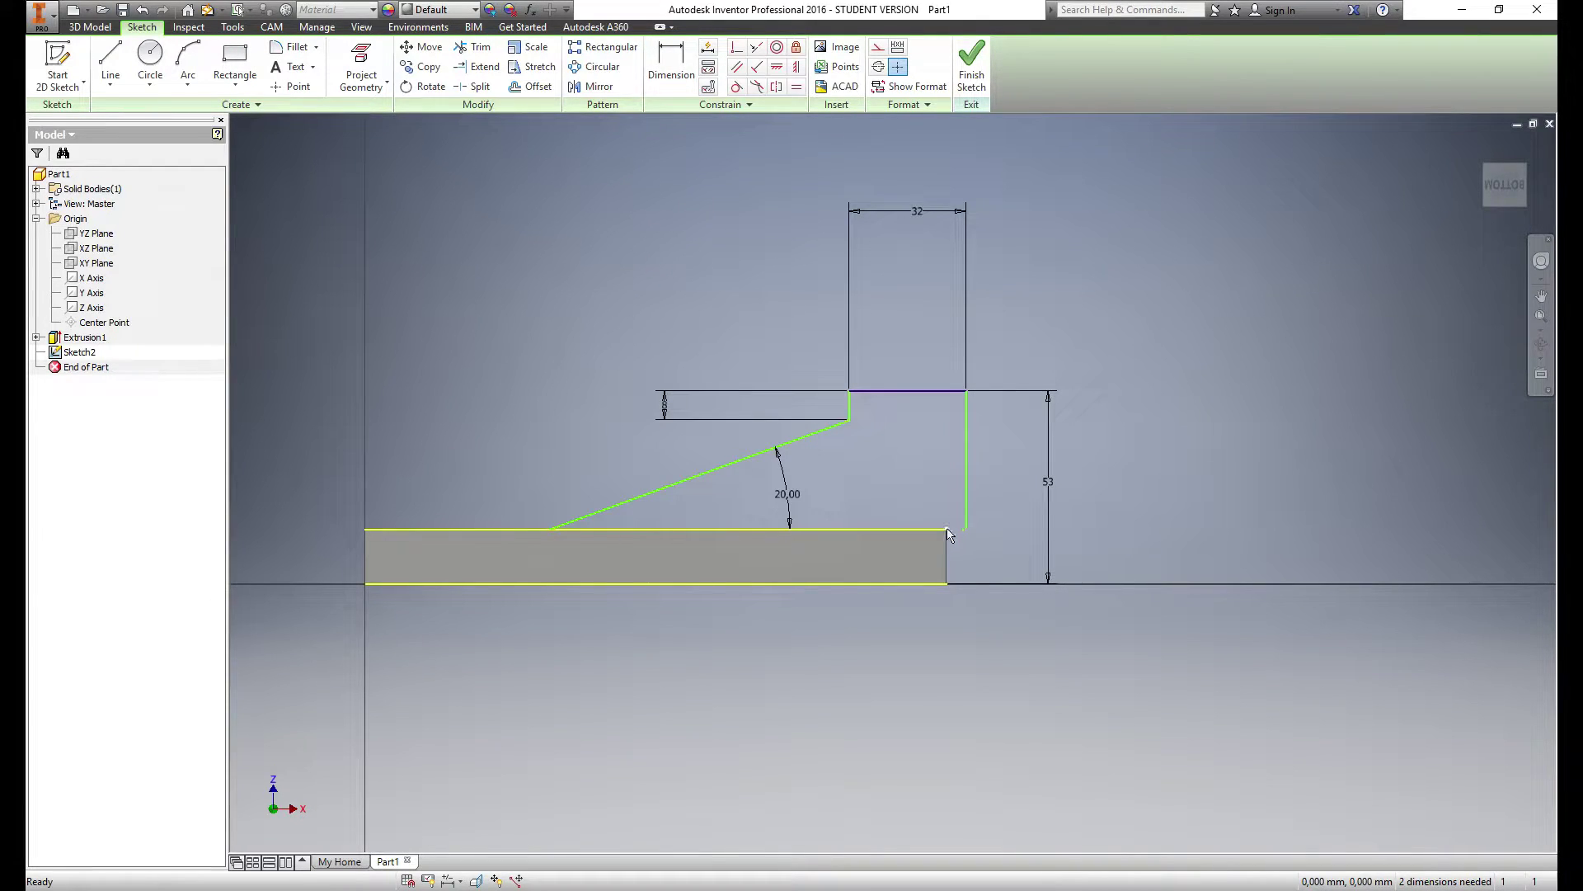
Apply a coincident constraint between the plate's upper corner and the lower endpoint of the tall vertical line
click(738, 52)
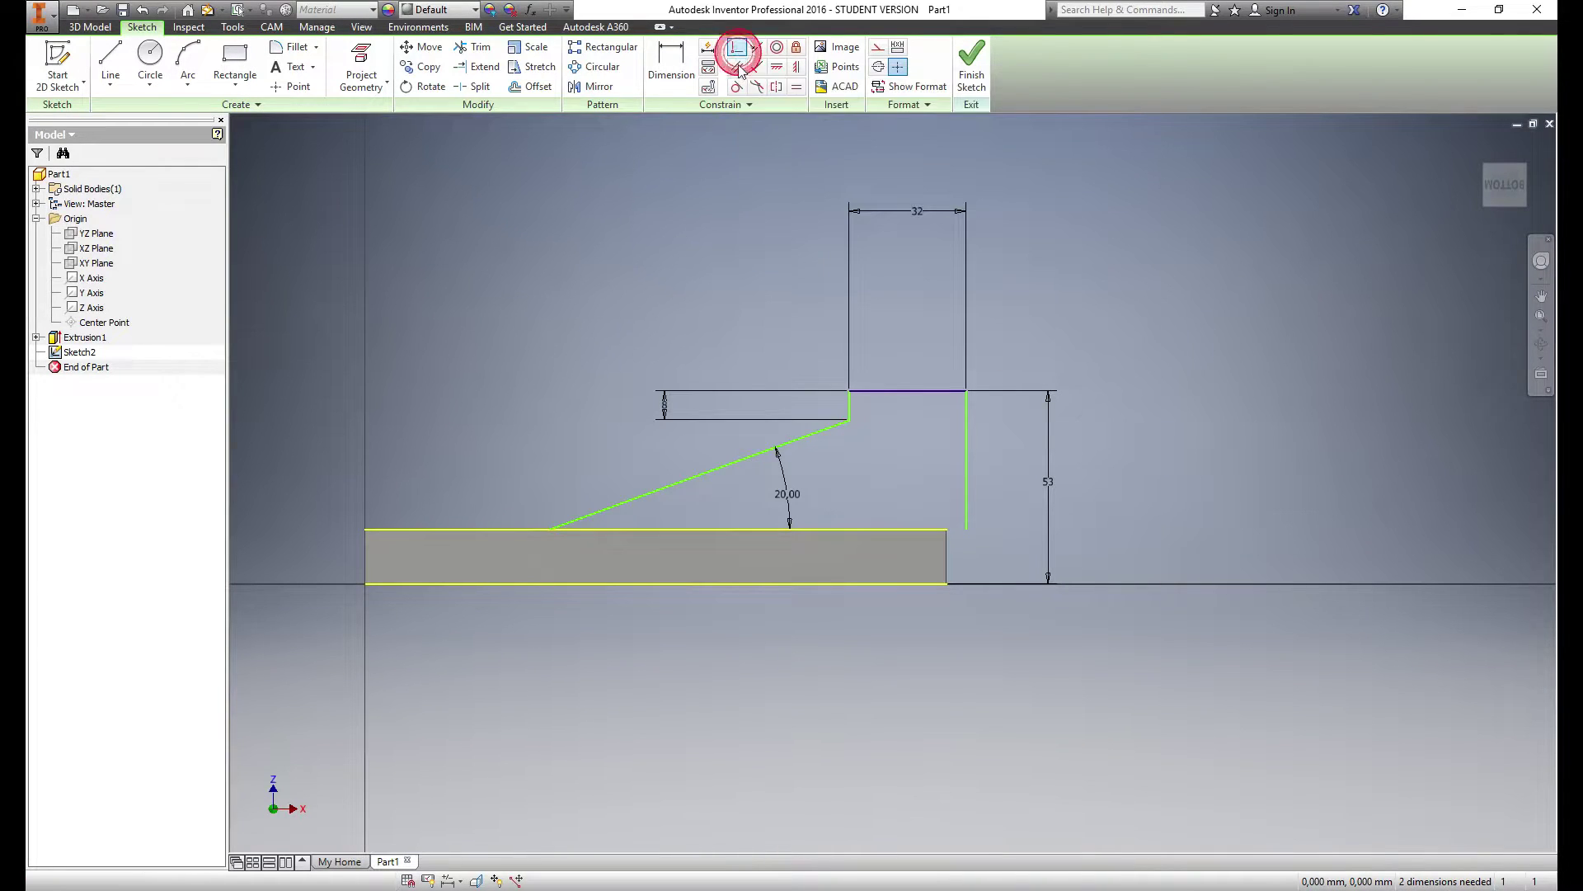
click(948, 530)
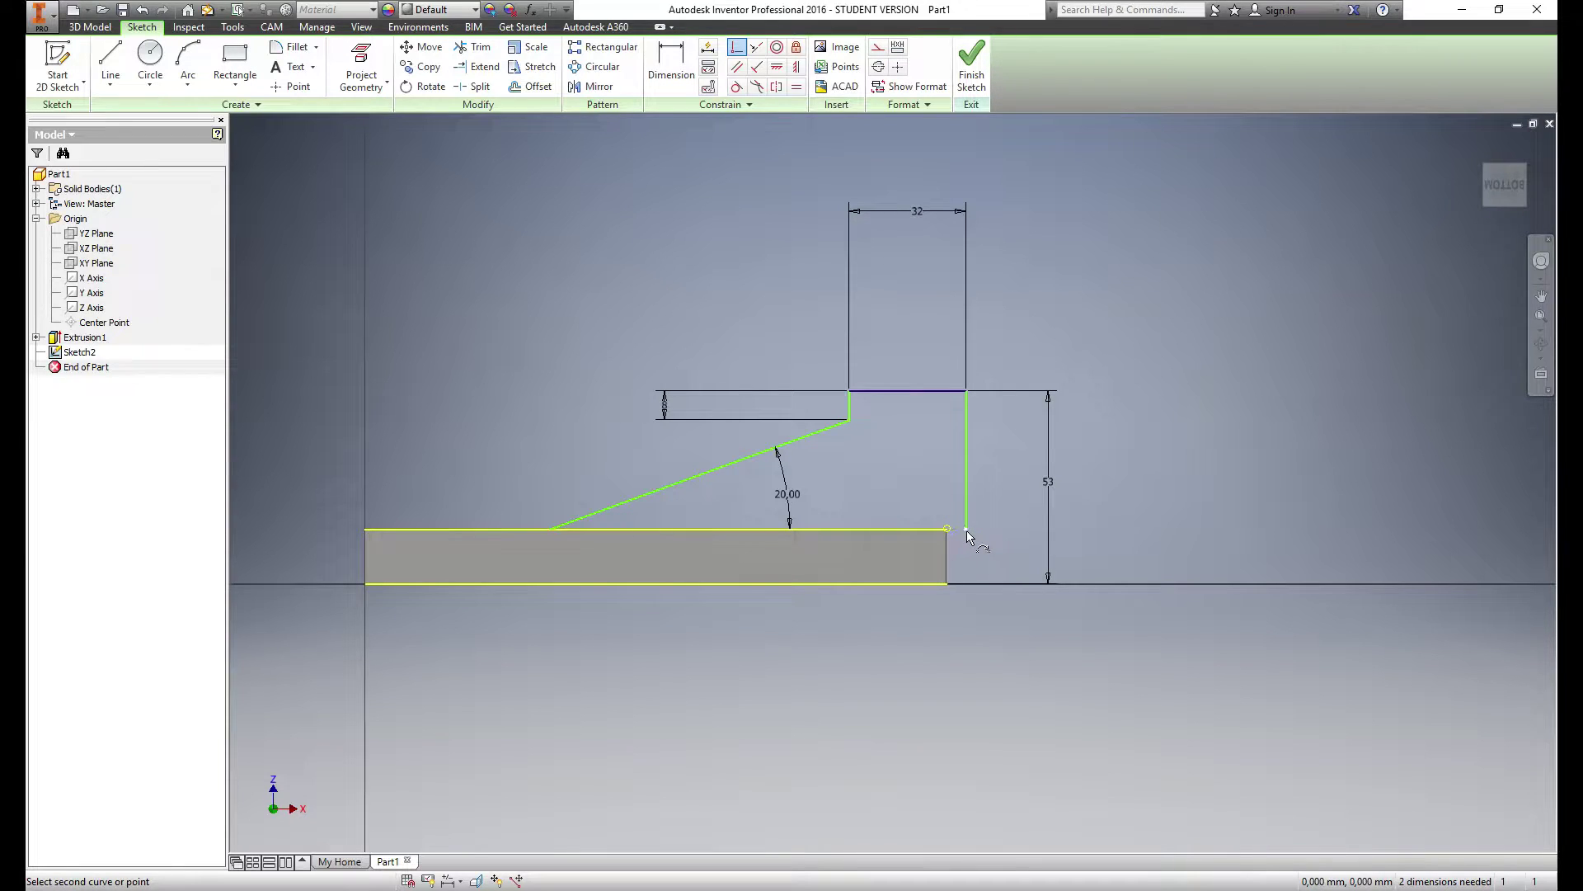
click(966, 530)
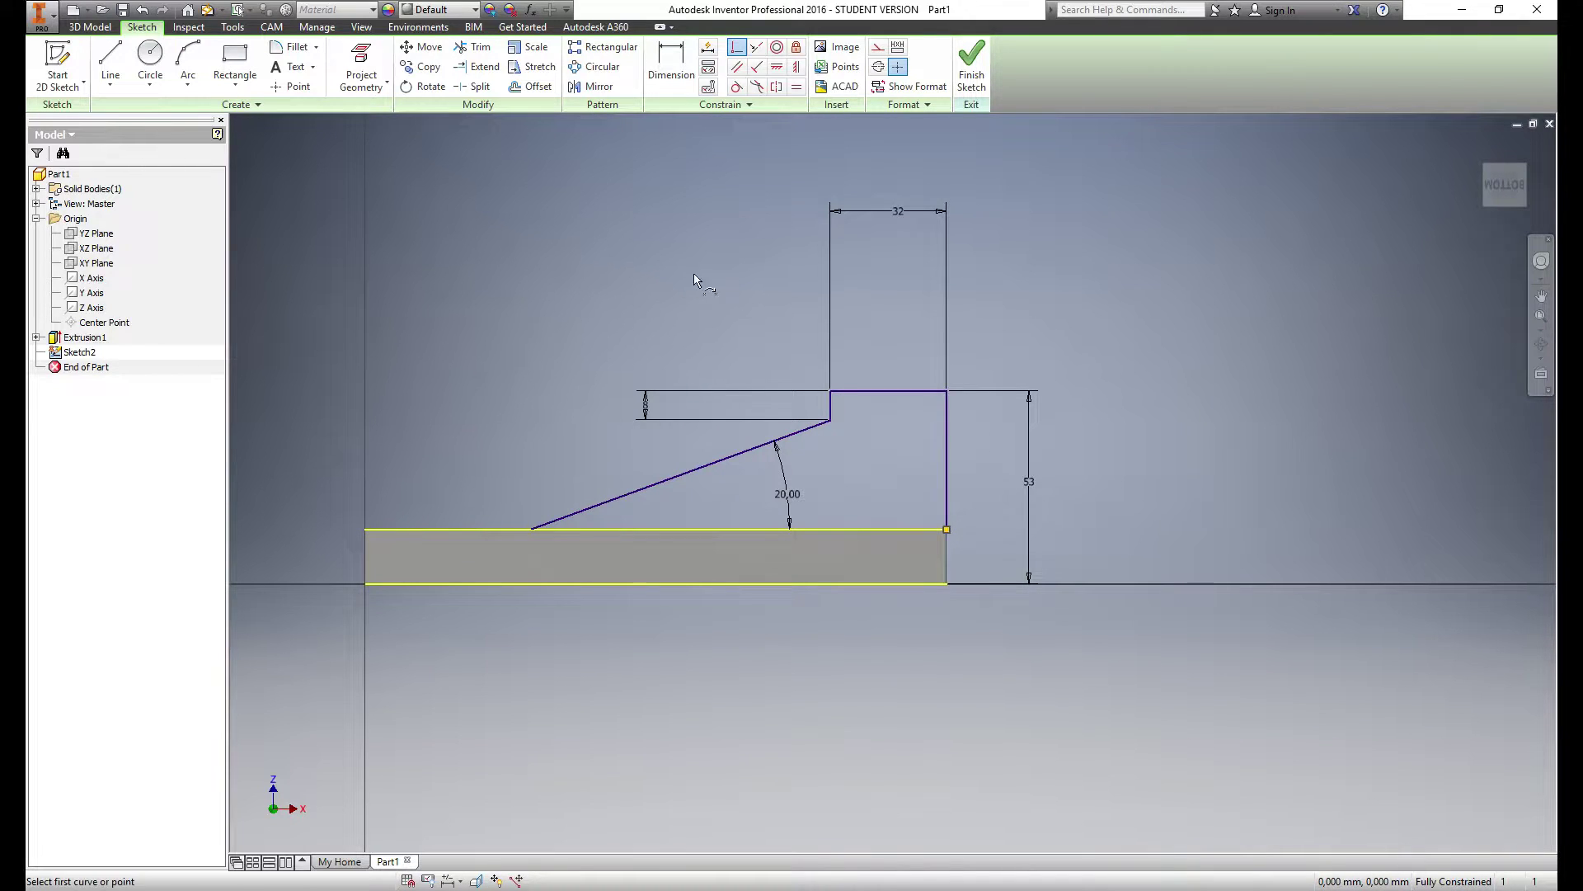
key(Escape)
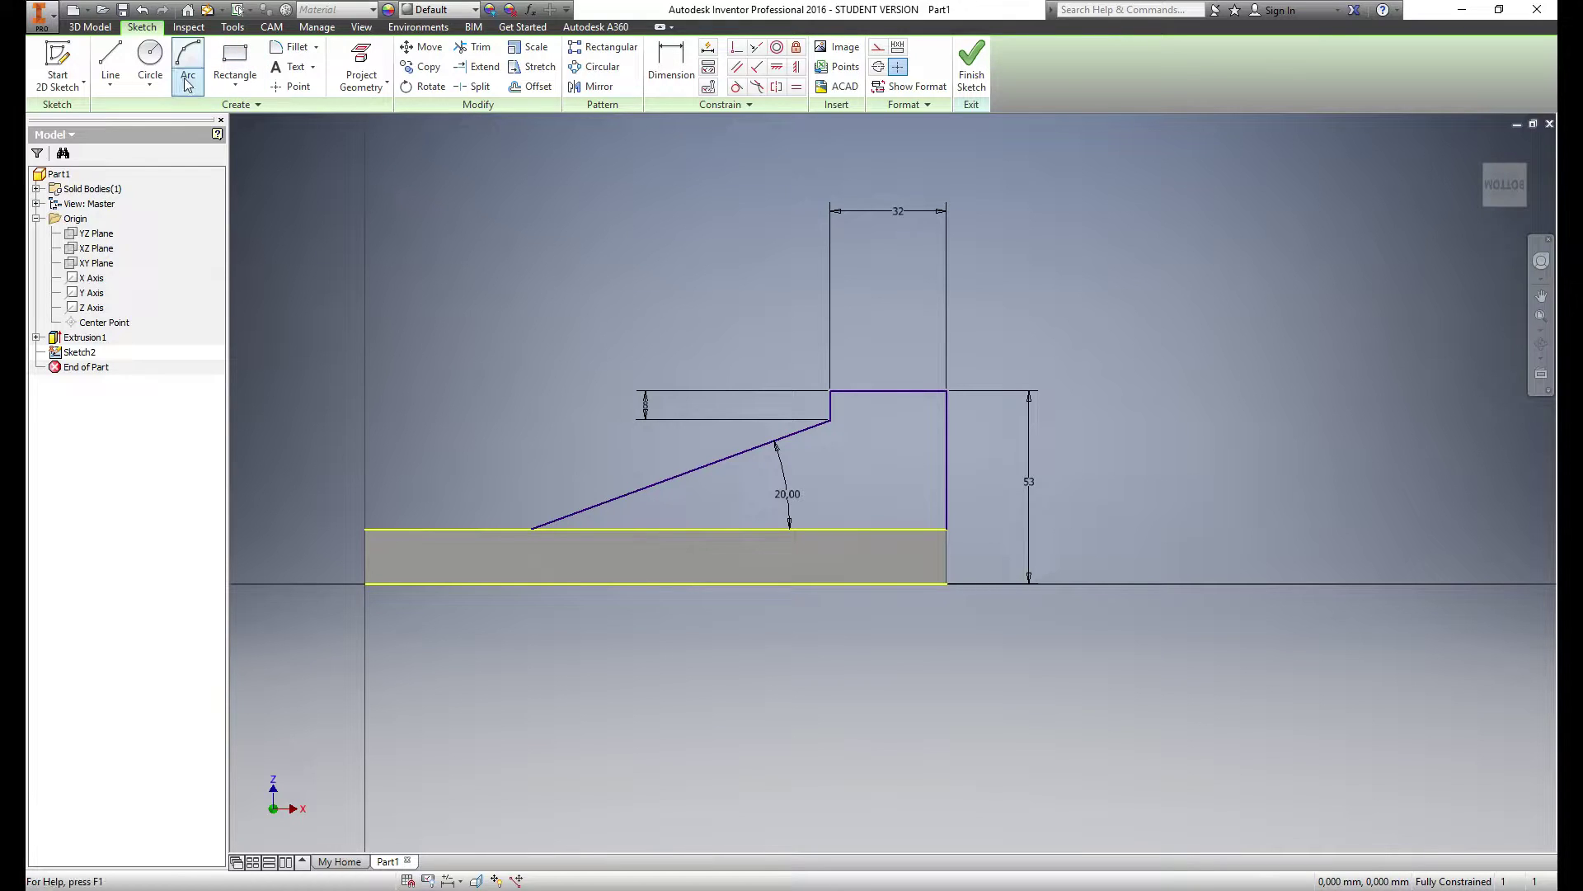
Draw a circle centred on the midpoint of the profile's top line and passing through that line's end at the tall vertical
click(150, 58)
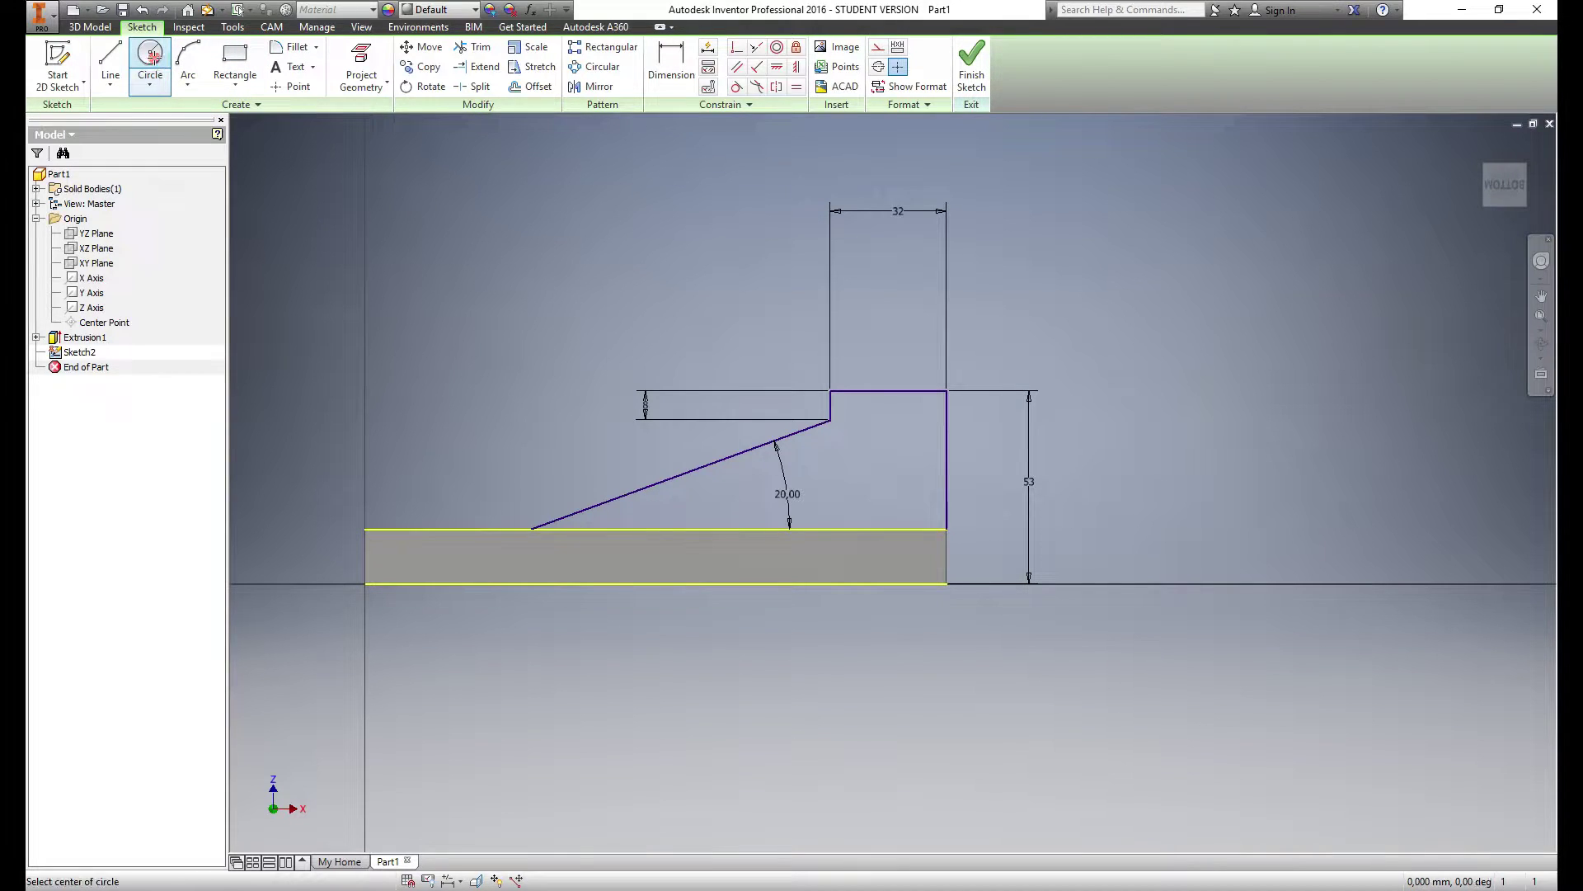
click(888, 391)
key(Escape)
click(948, 390)
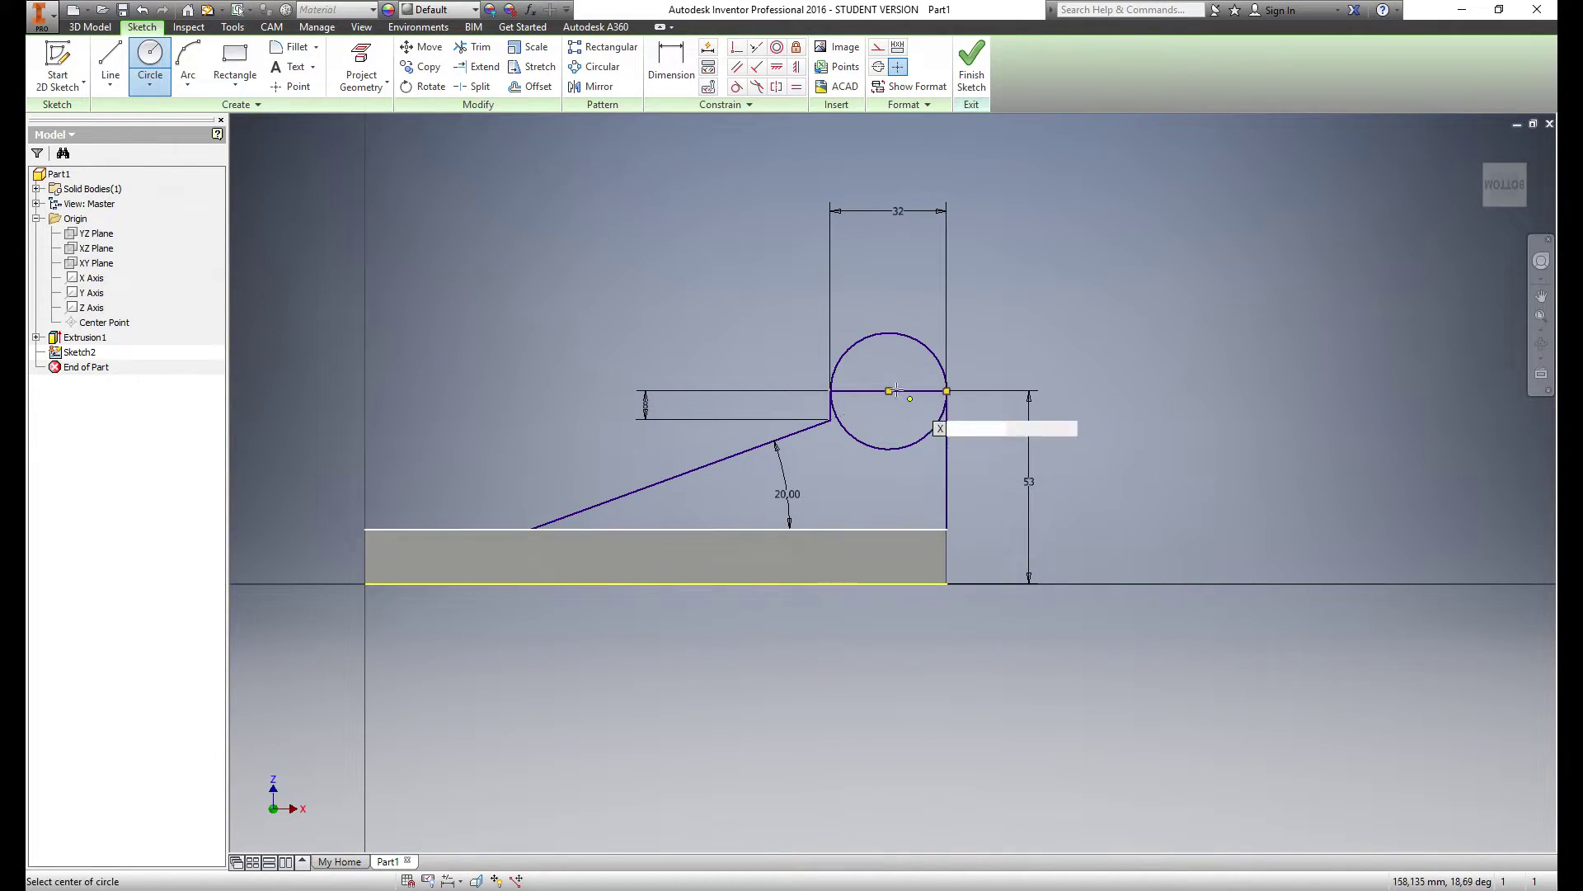
key(Escape)
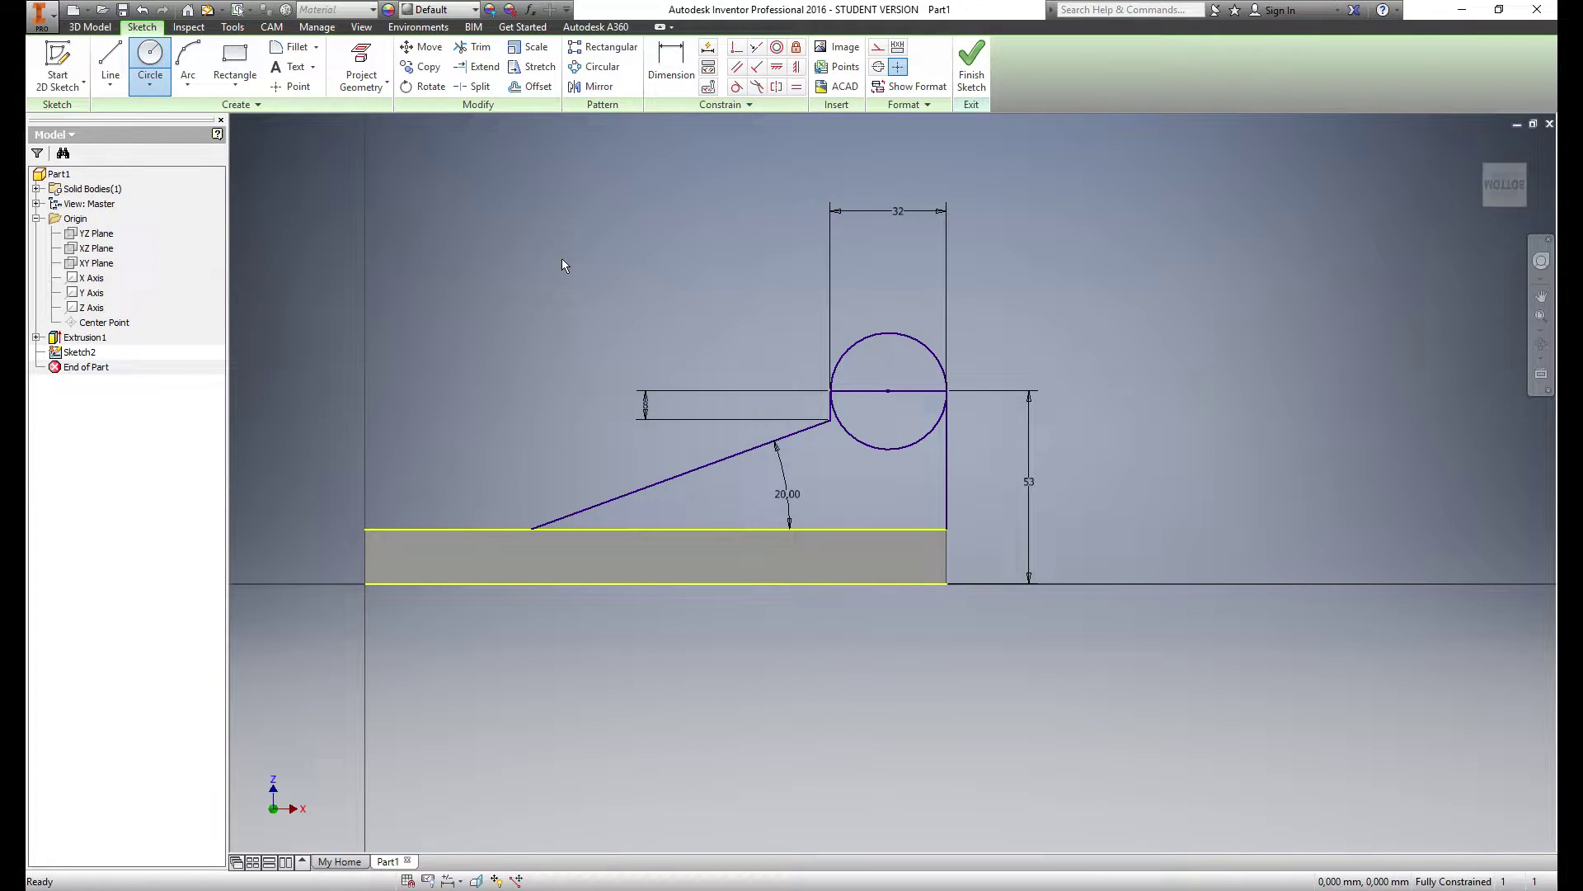
click(150, 63)
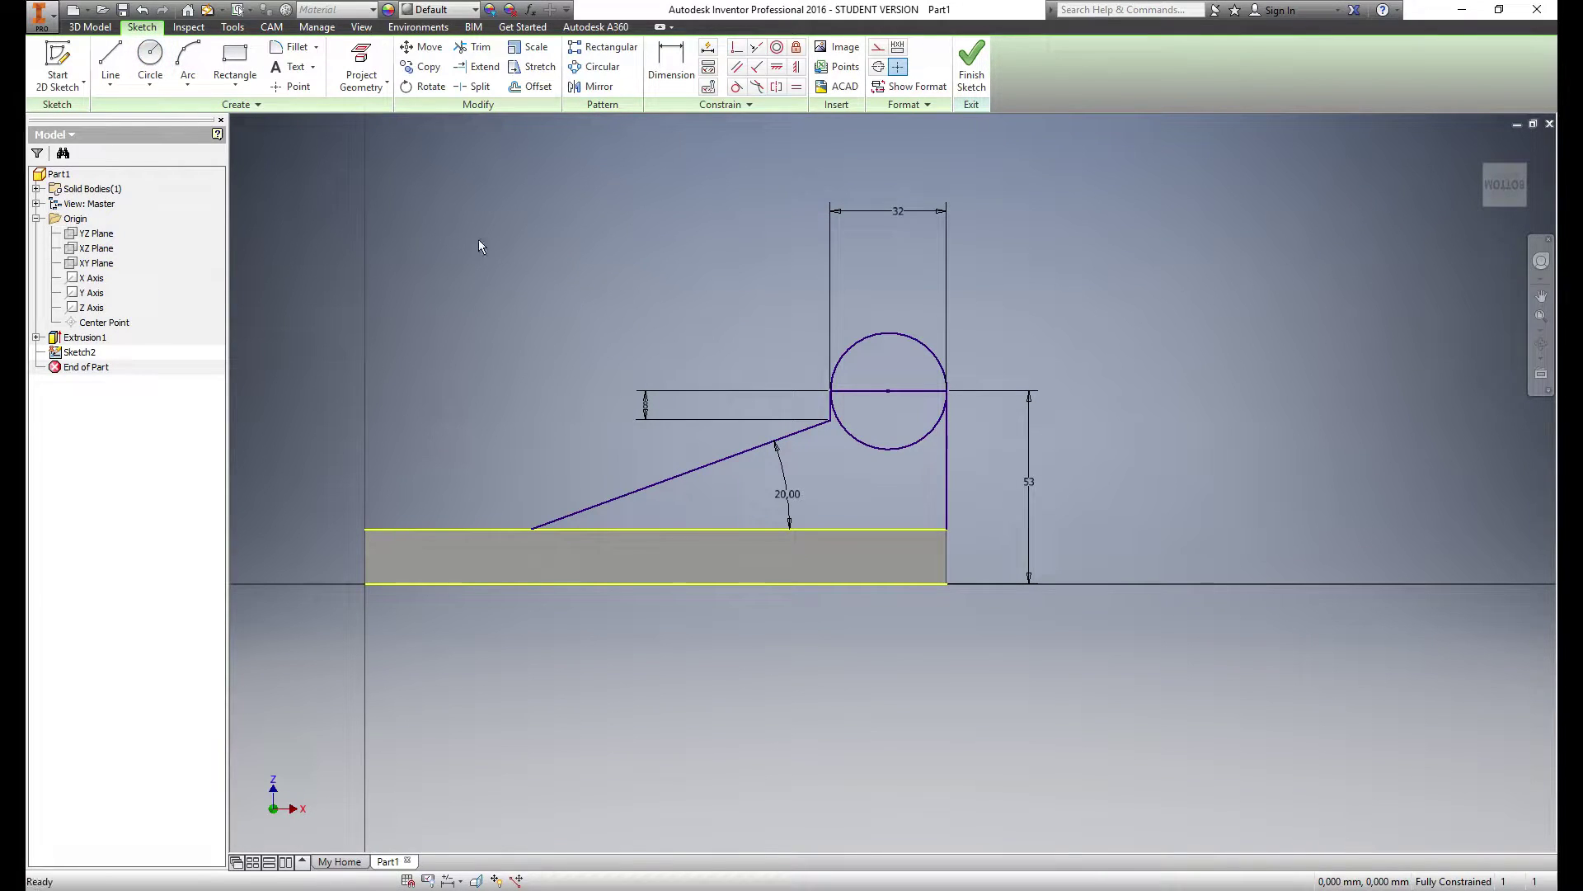
Trim away the lower half of the circle below the profile's top line
click(481, 51)
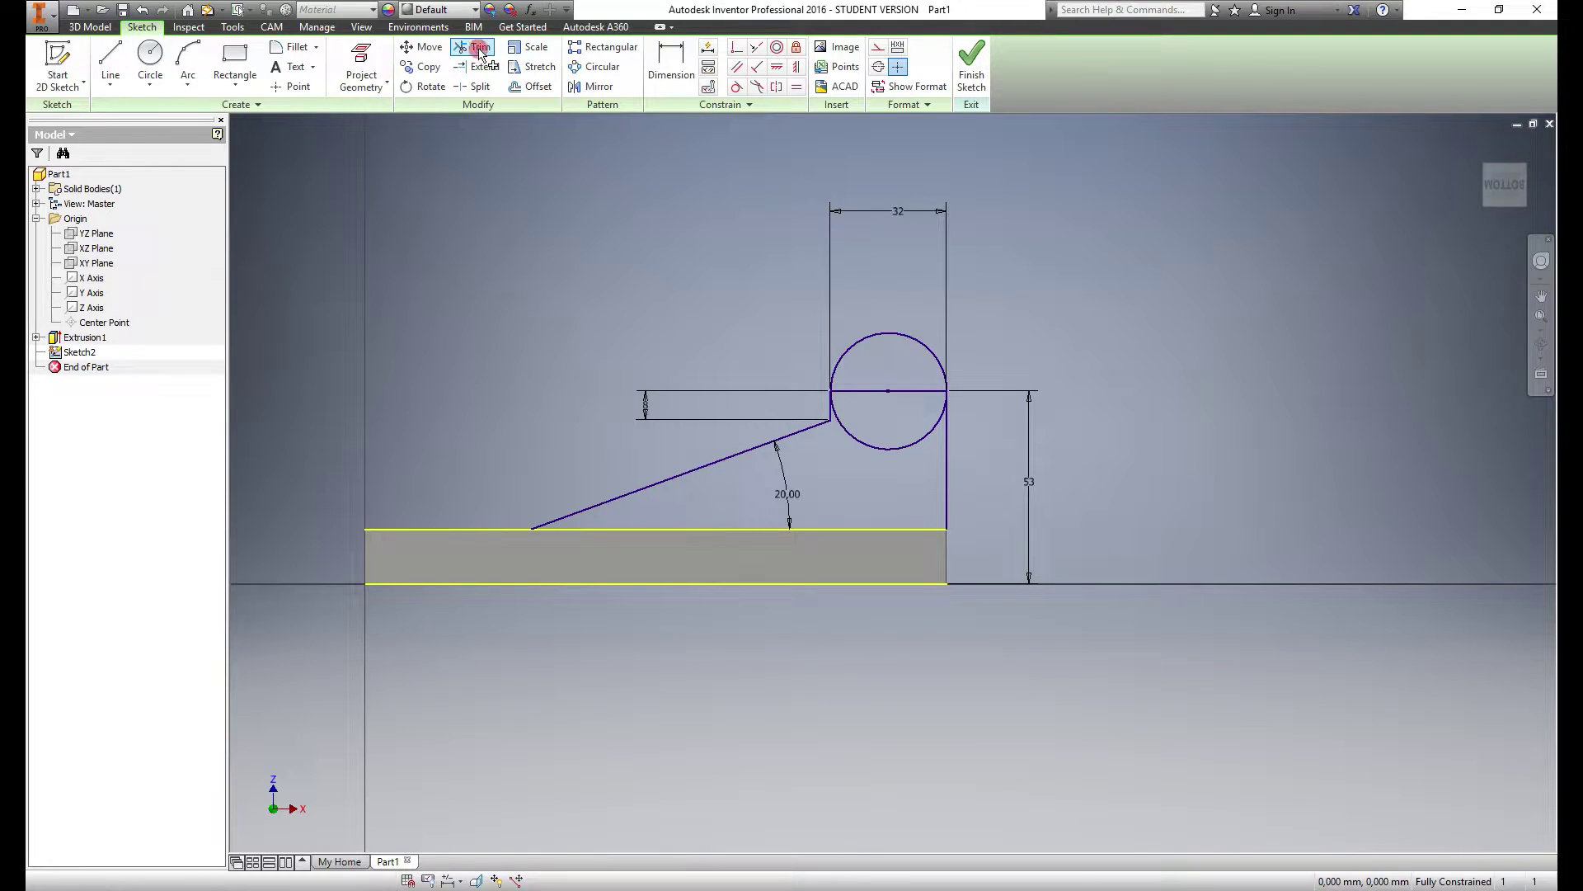
click(881, 455)
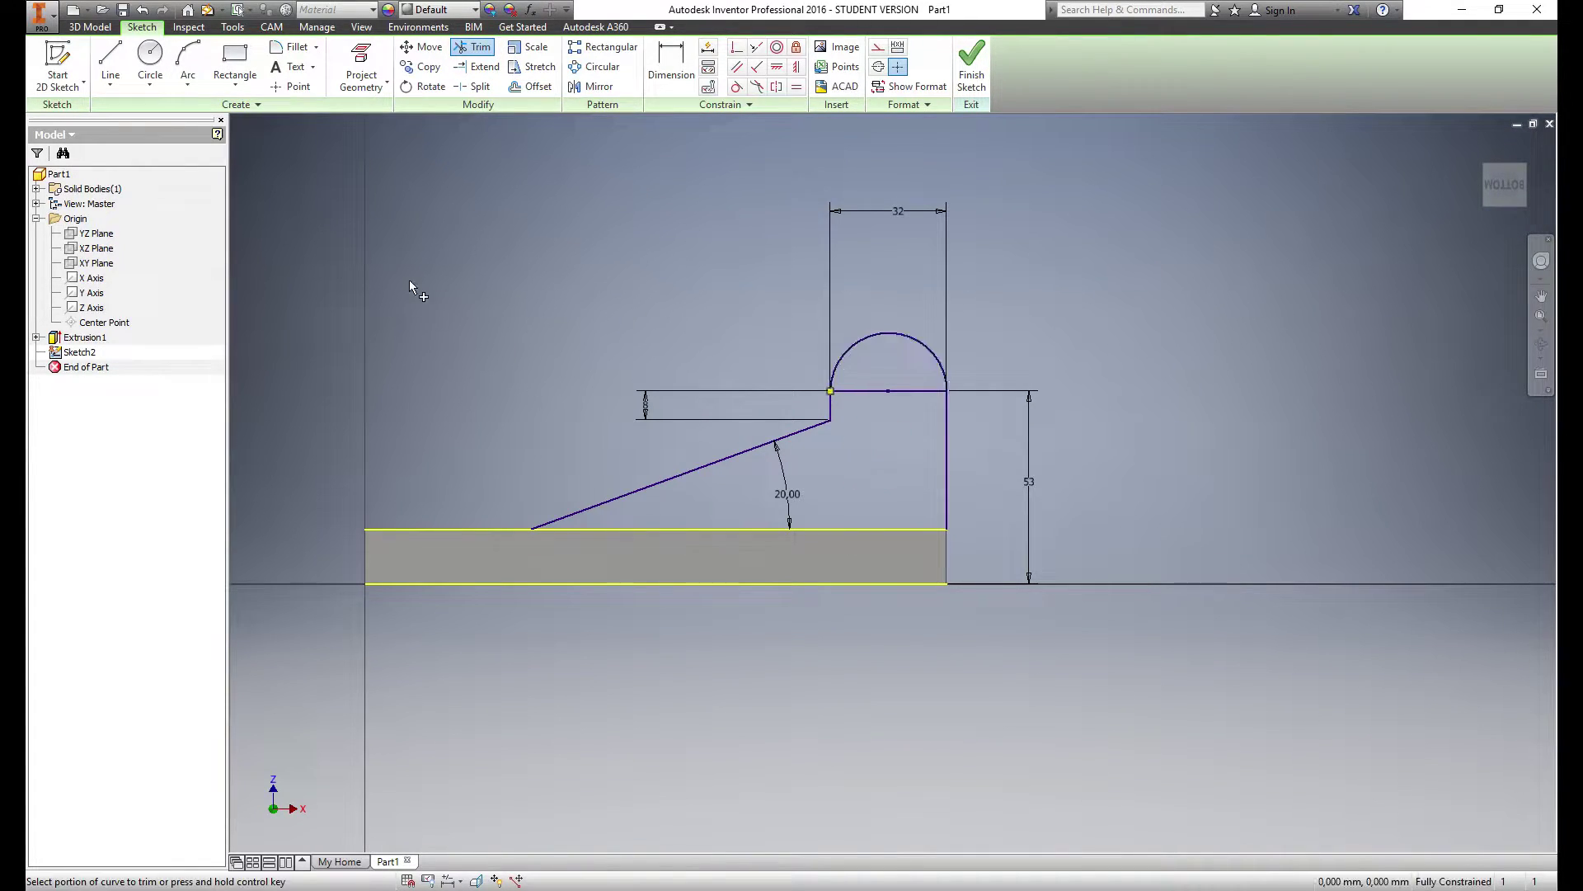
key(Escape)
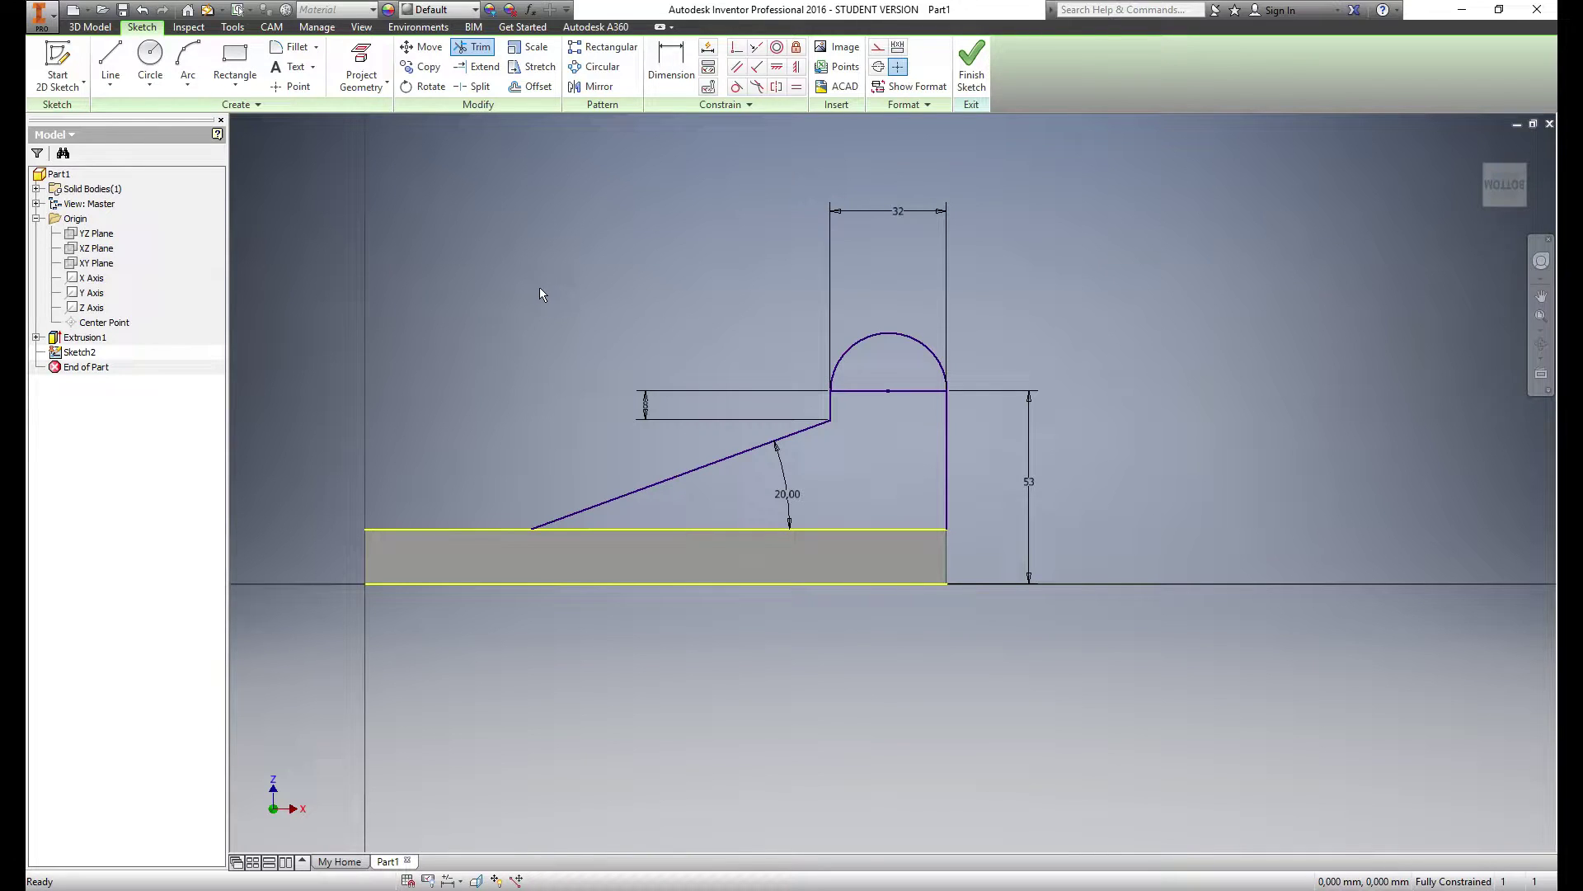
Convert the profile's horizontal line beneath the arc to construction geometry and finish the sketch
click(871, 394)
right_click(872, 393)
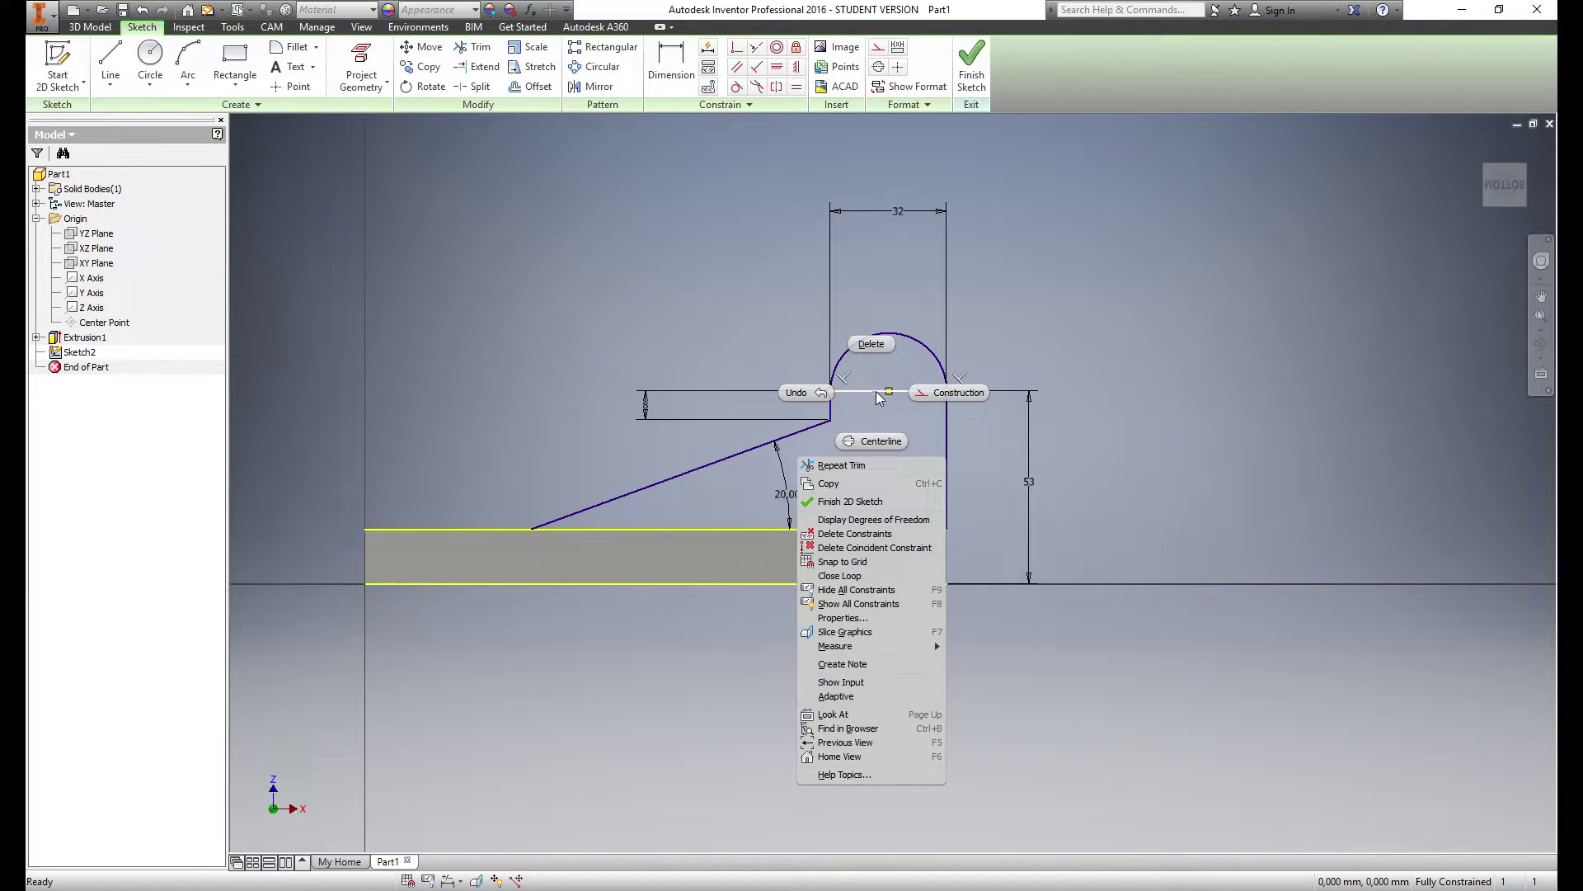
click(928, 394)
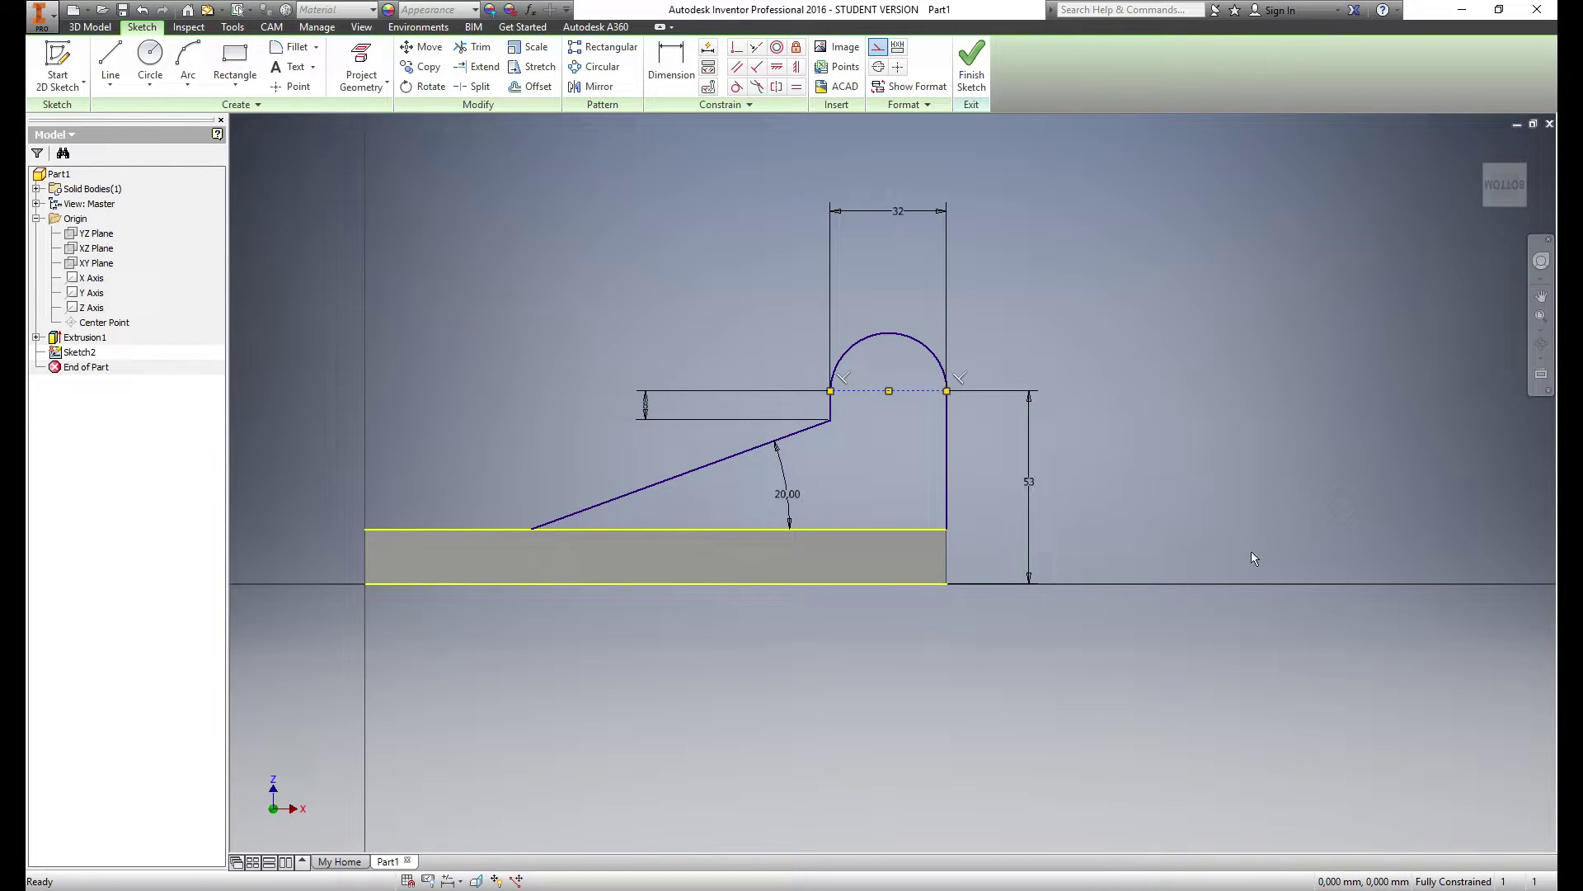
click(971, 66)
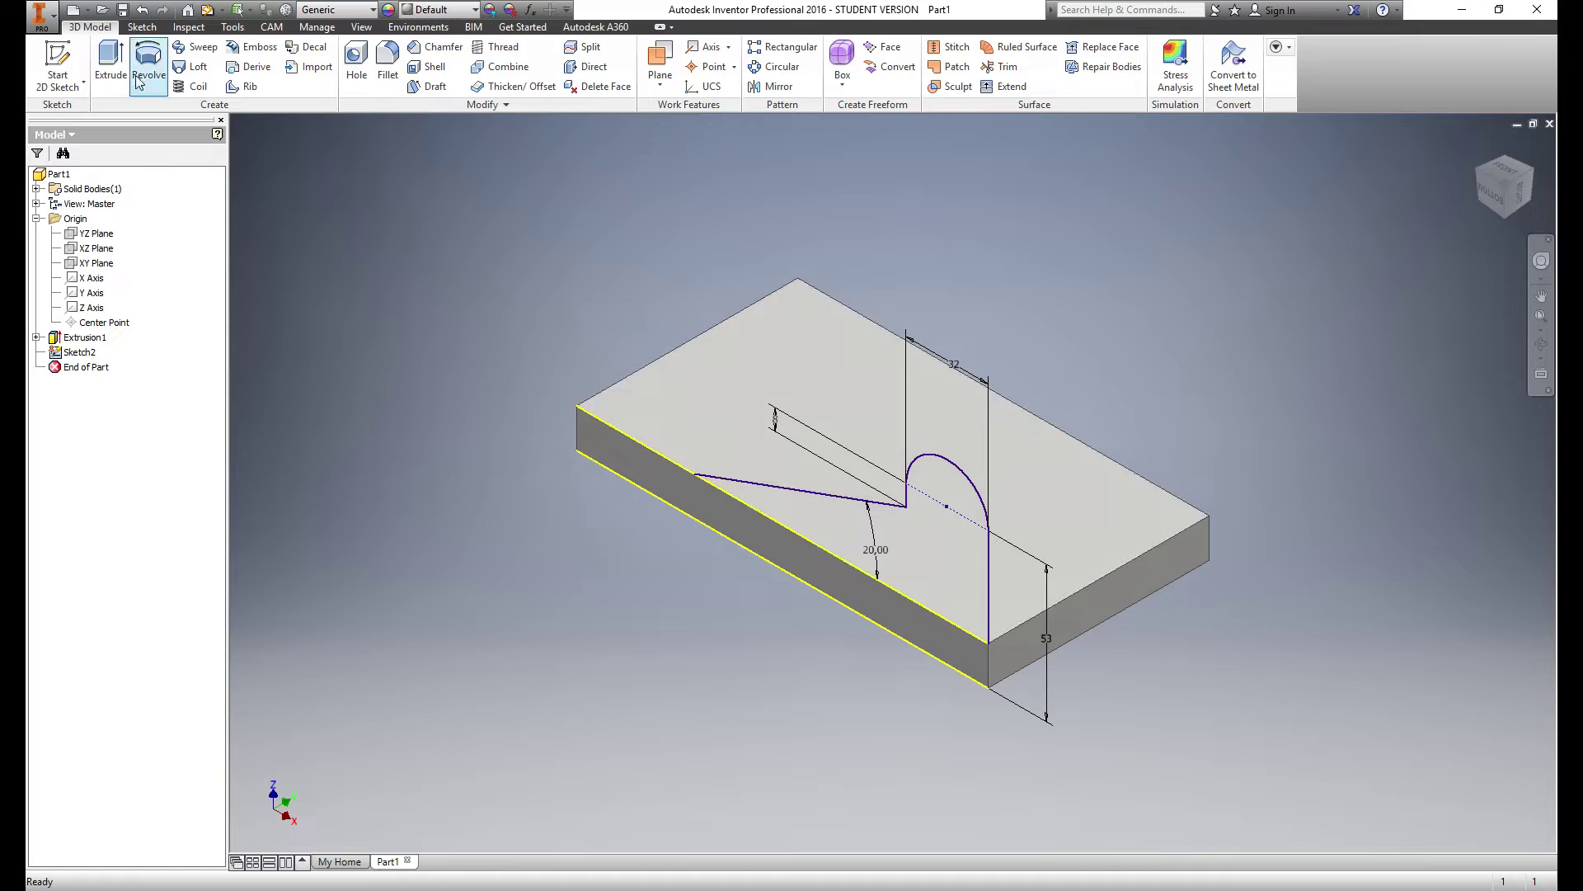
Extrude the side profile 18 mm inward over the base plate, joined to the existing solid
click(113, 64)
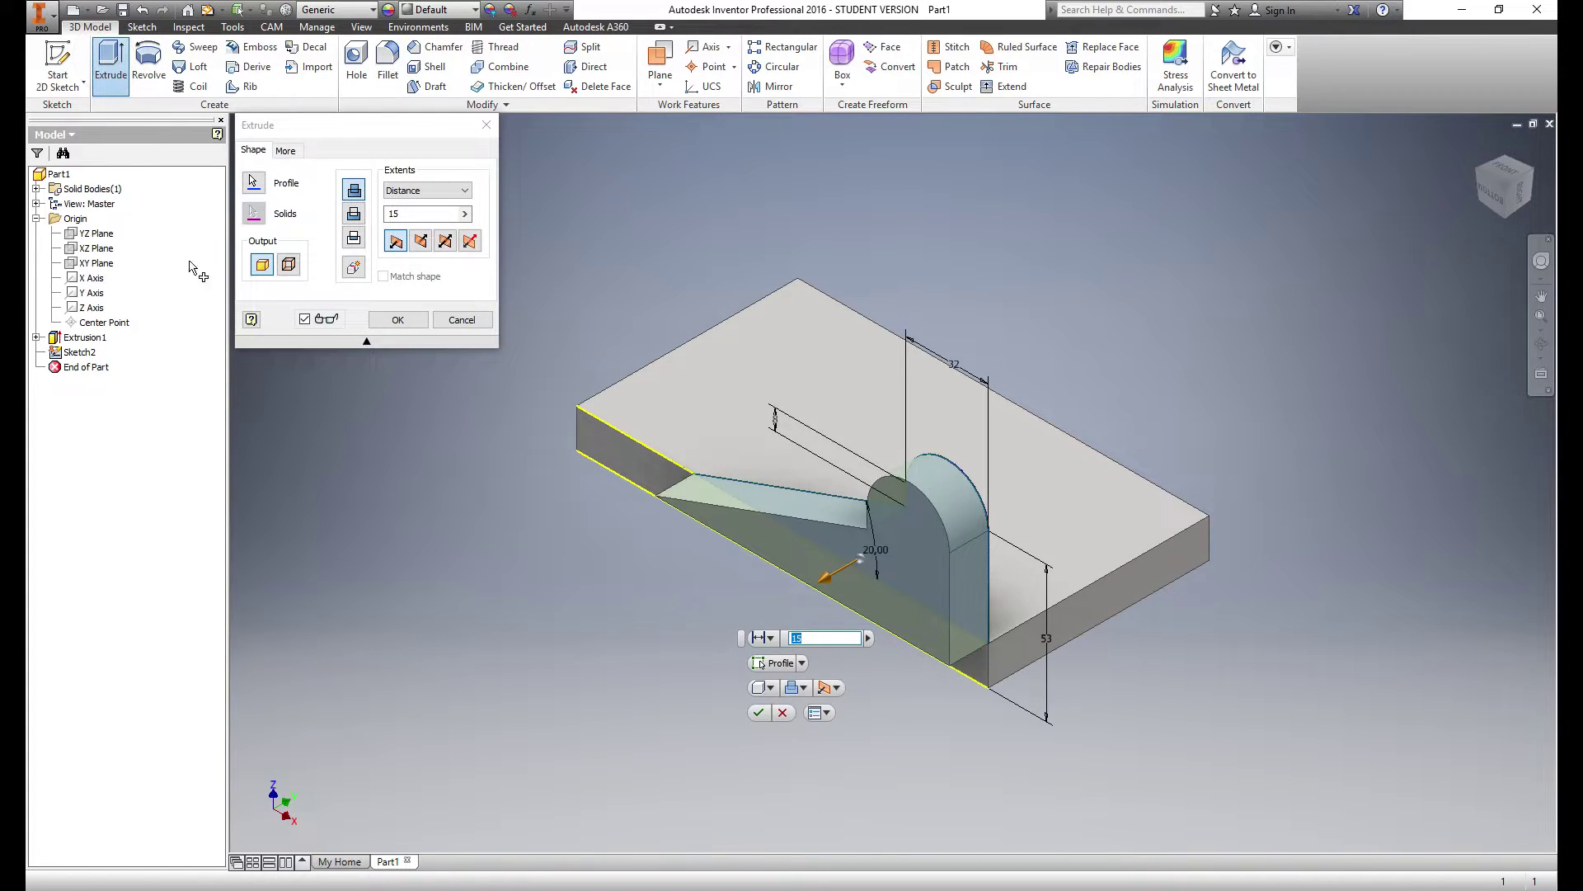
click(416, 213)
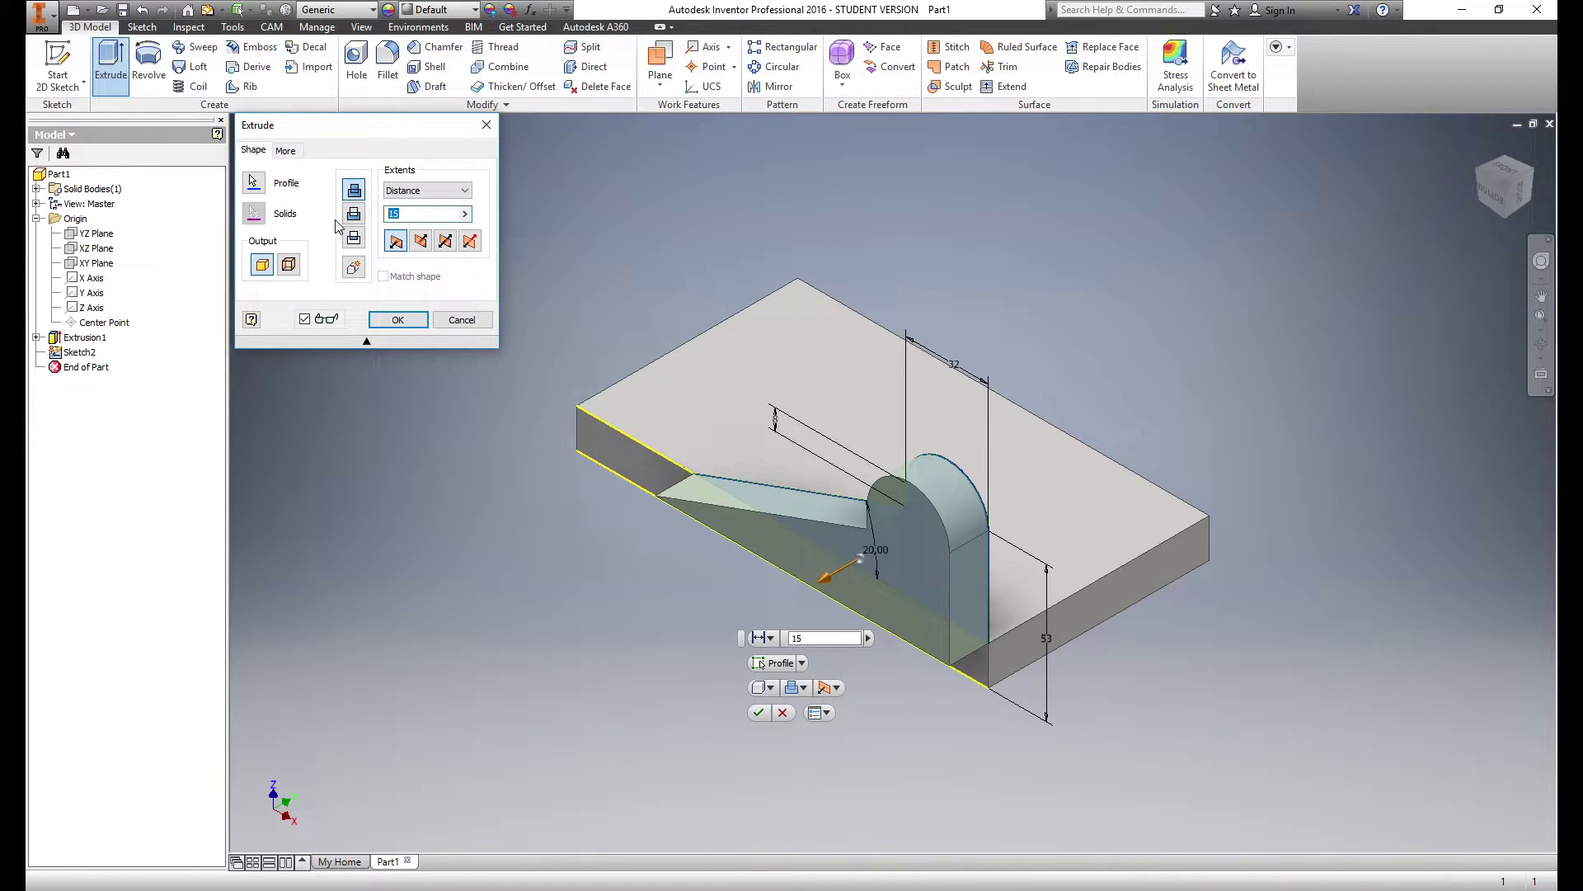
text(18)
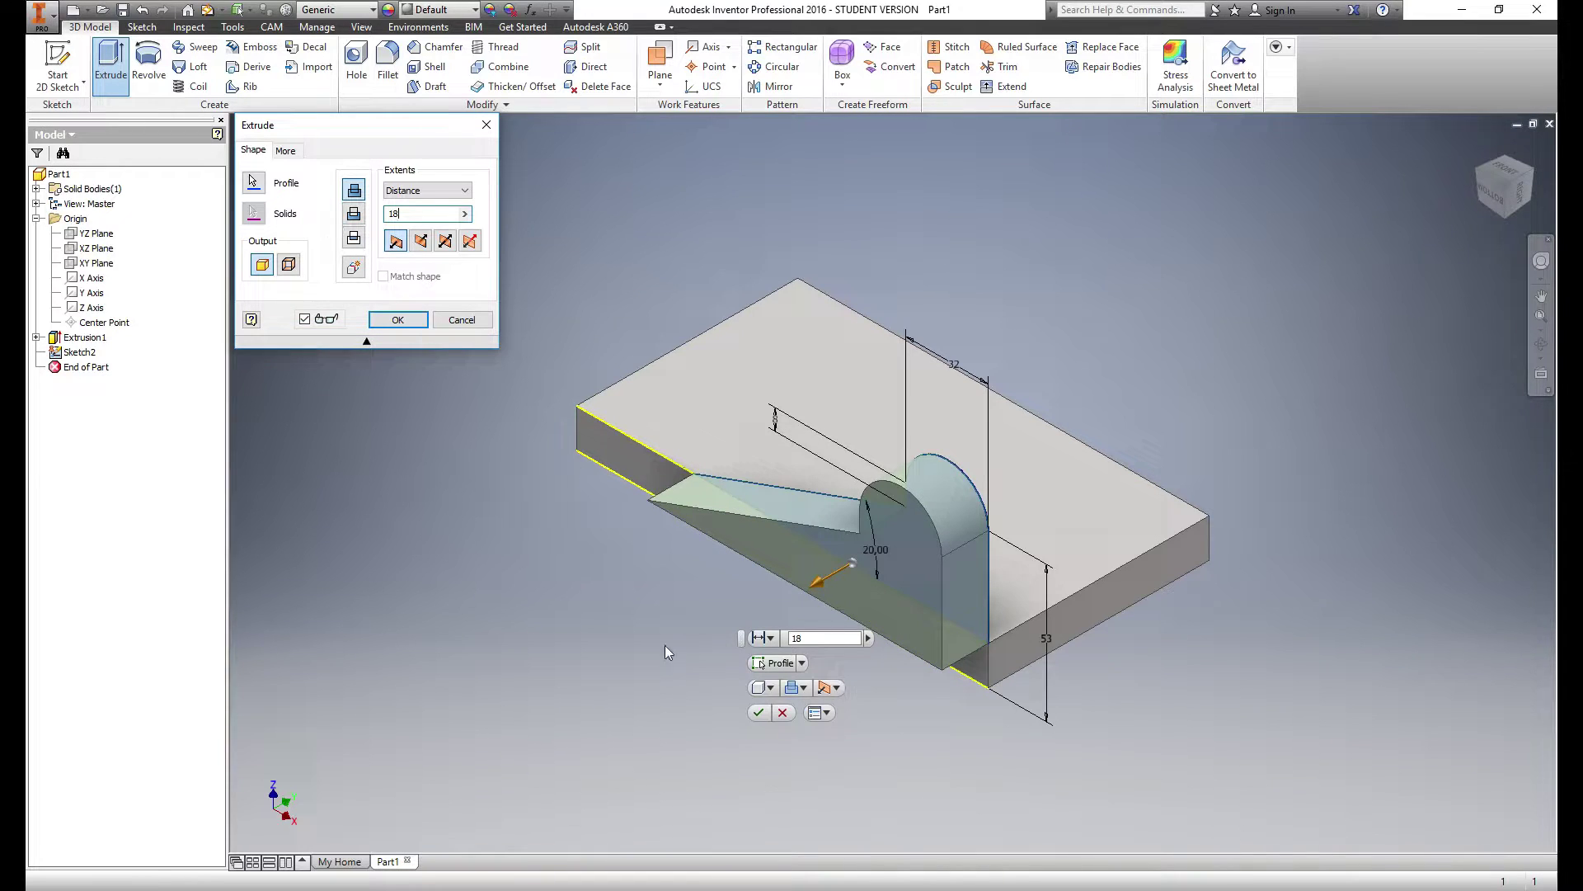
mouse_move(714, 626)
shift+middle_down()
mouse_move(693, 594)
mouse_move(614, 608)
mouse_move(647, 590)
mouse_move(690, 621)
mouse_move(678, 647)
mouse_move(691, 614)
shift+middle_up()
click(421, 241)
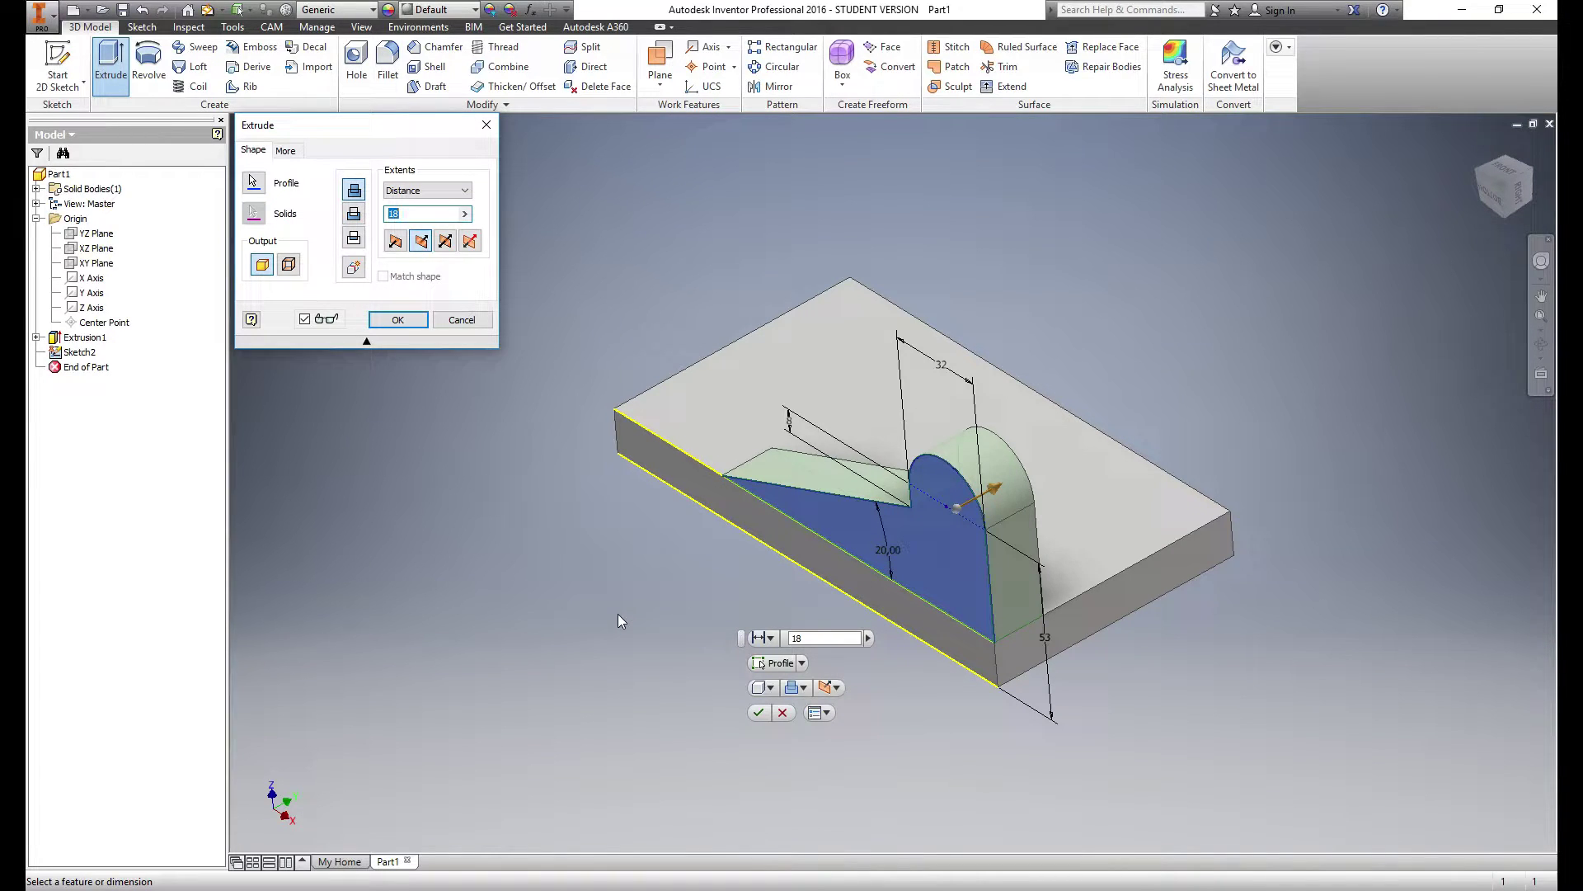
click(397, 320)
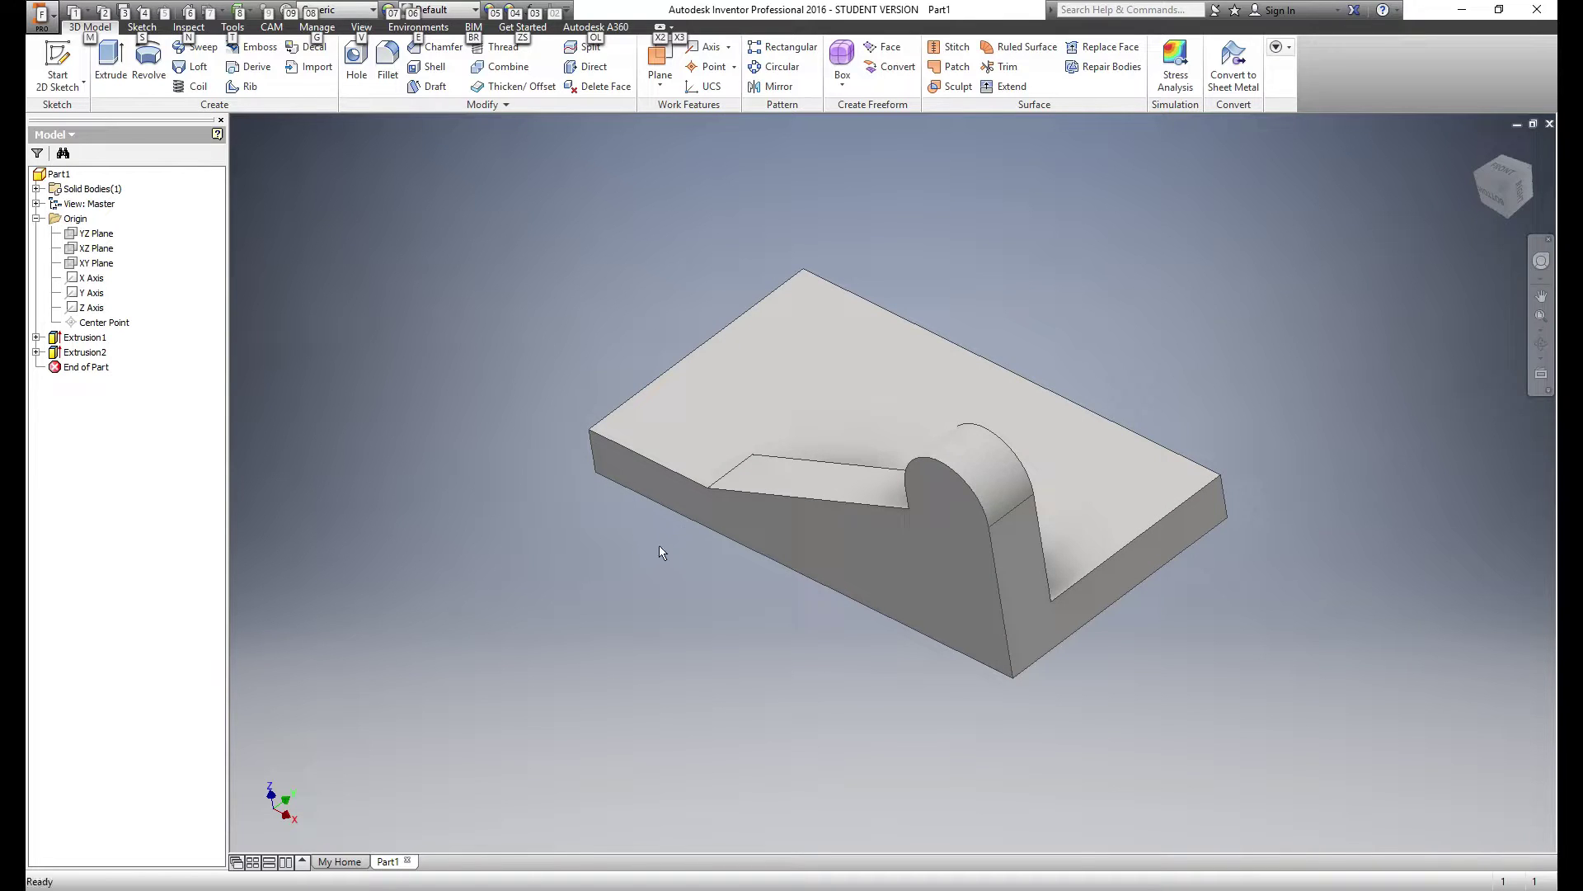
Fillet the inner edge where the slope meets the short vertical face with a radius of 8 mm
shift+middle_drag(690, 537, 882, 538)
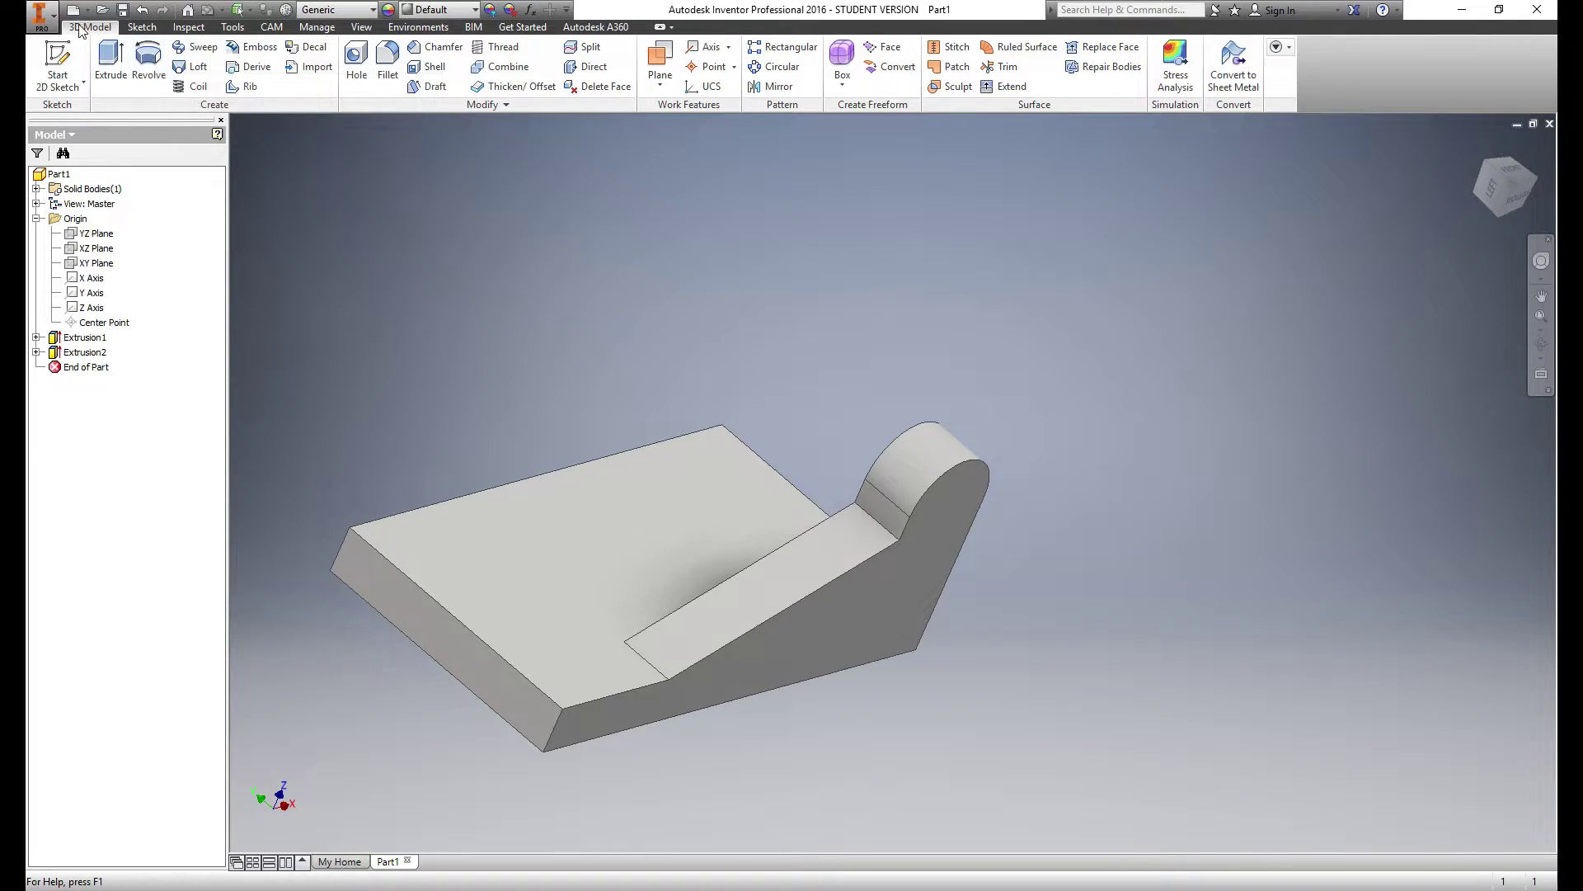
click(141, 27)
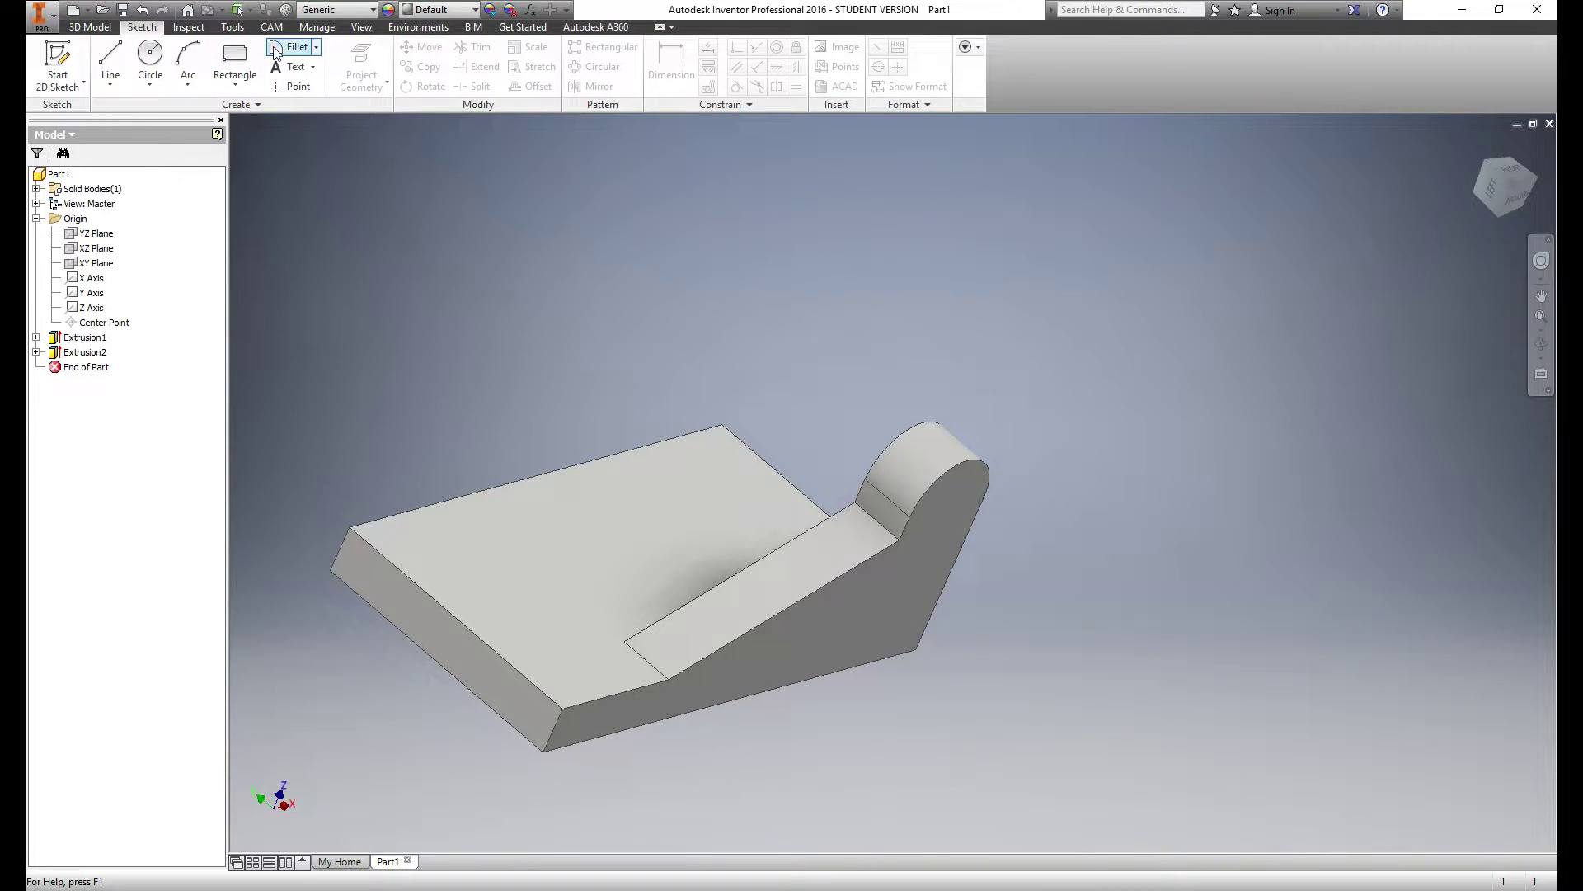
click(89, 28)
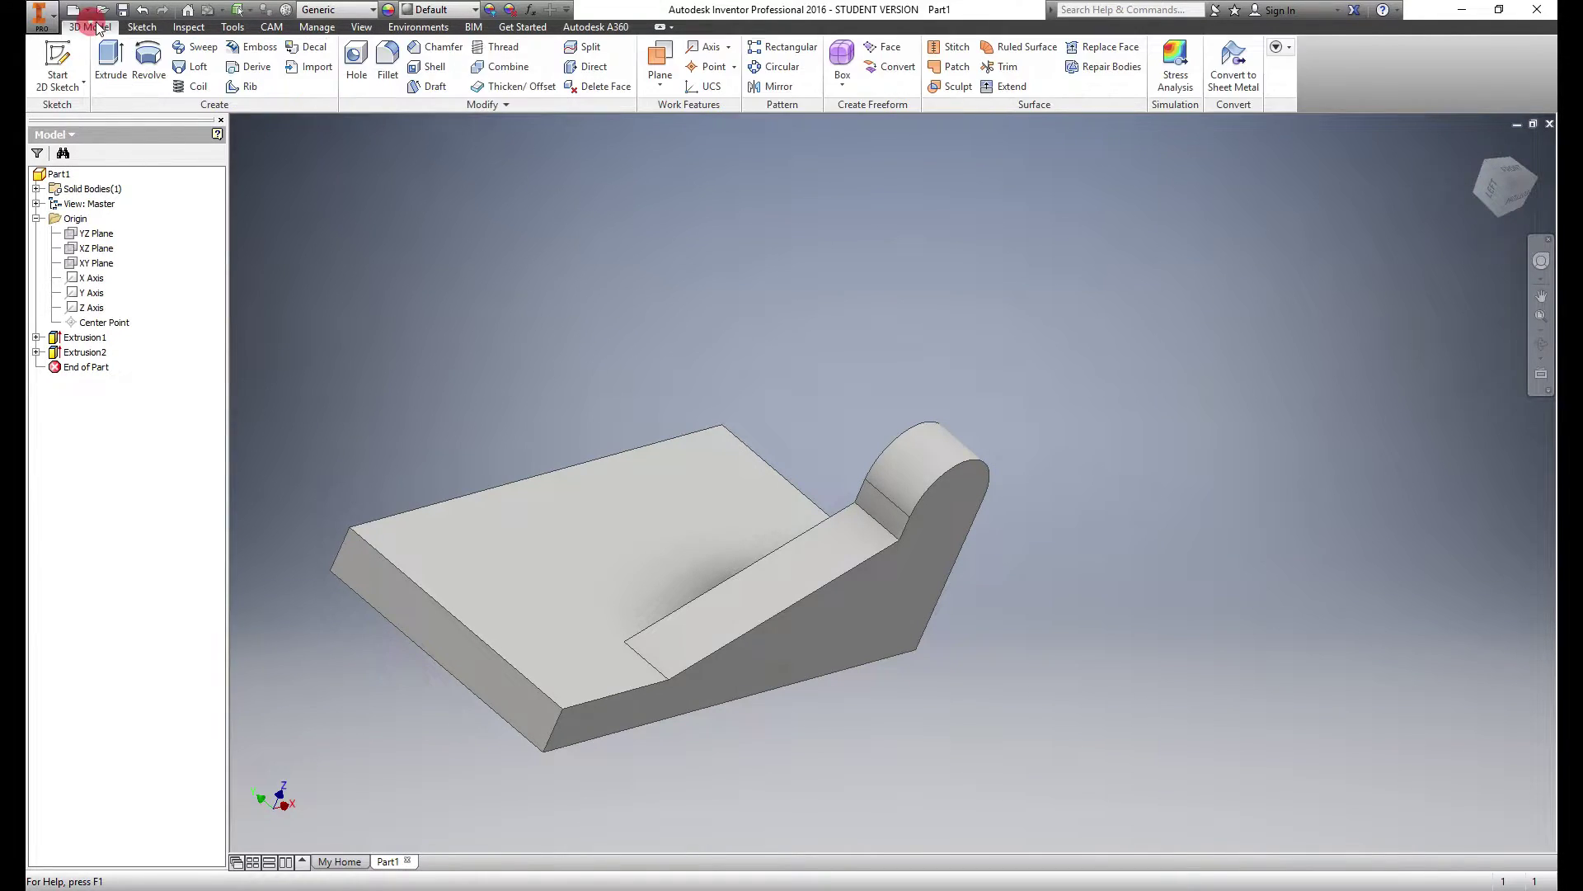
click(387, 75)
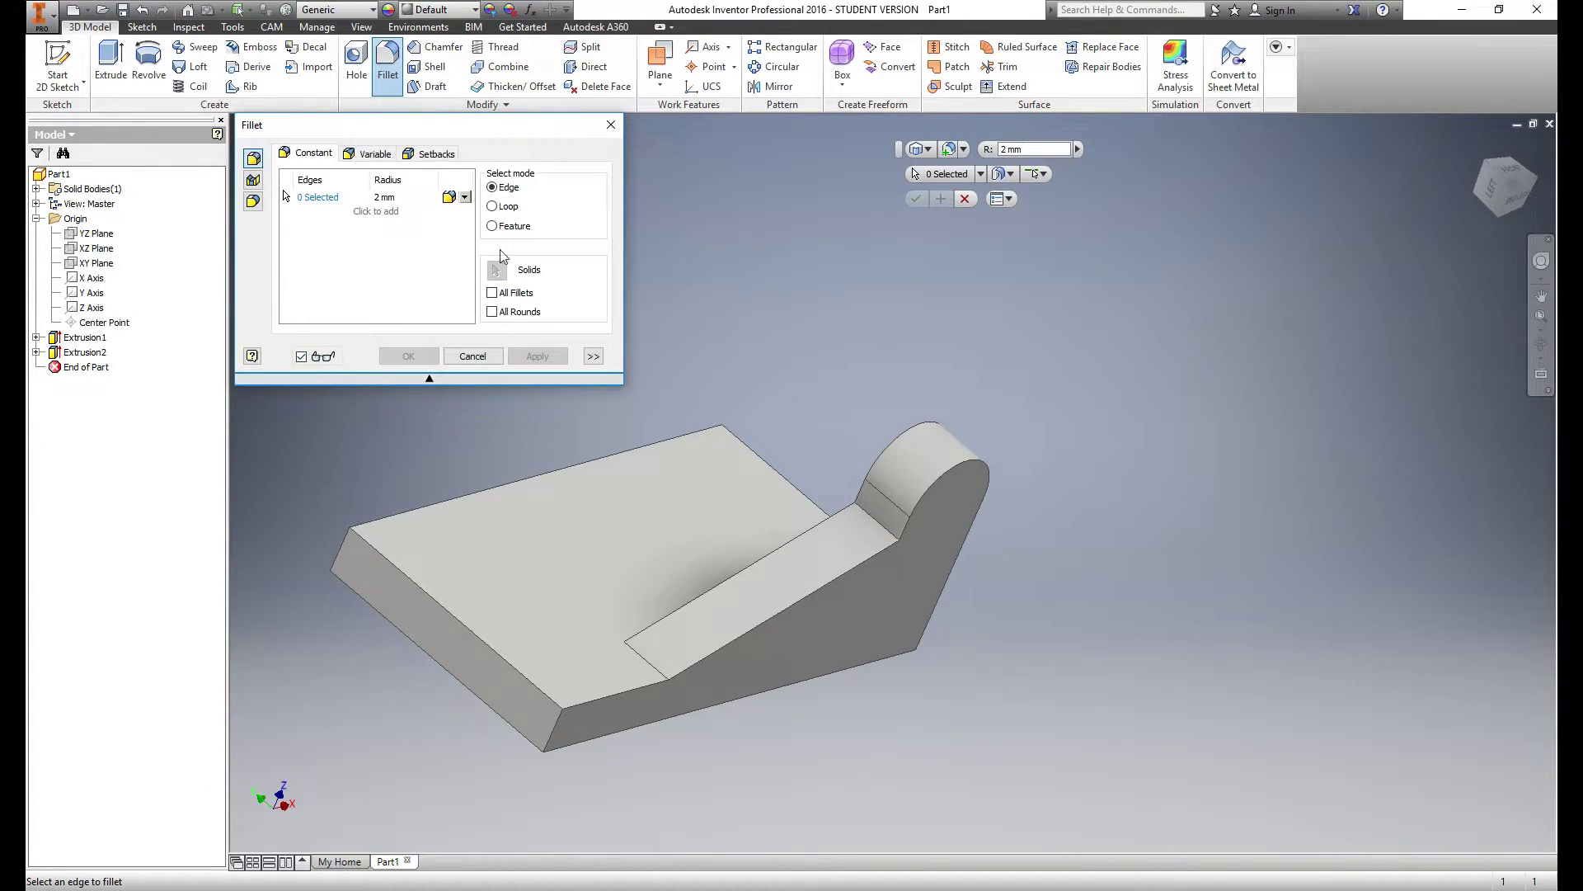
click(1031, 152)
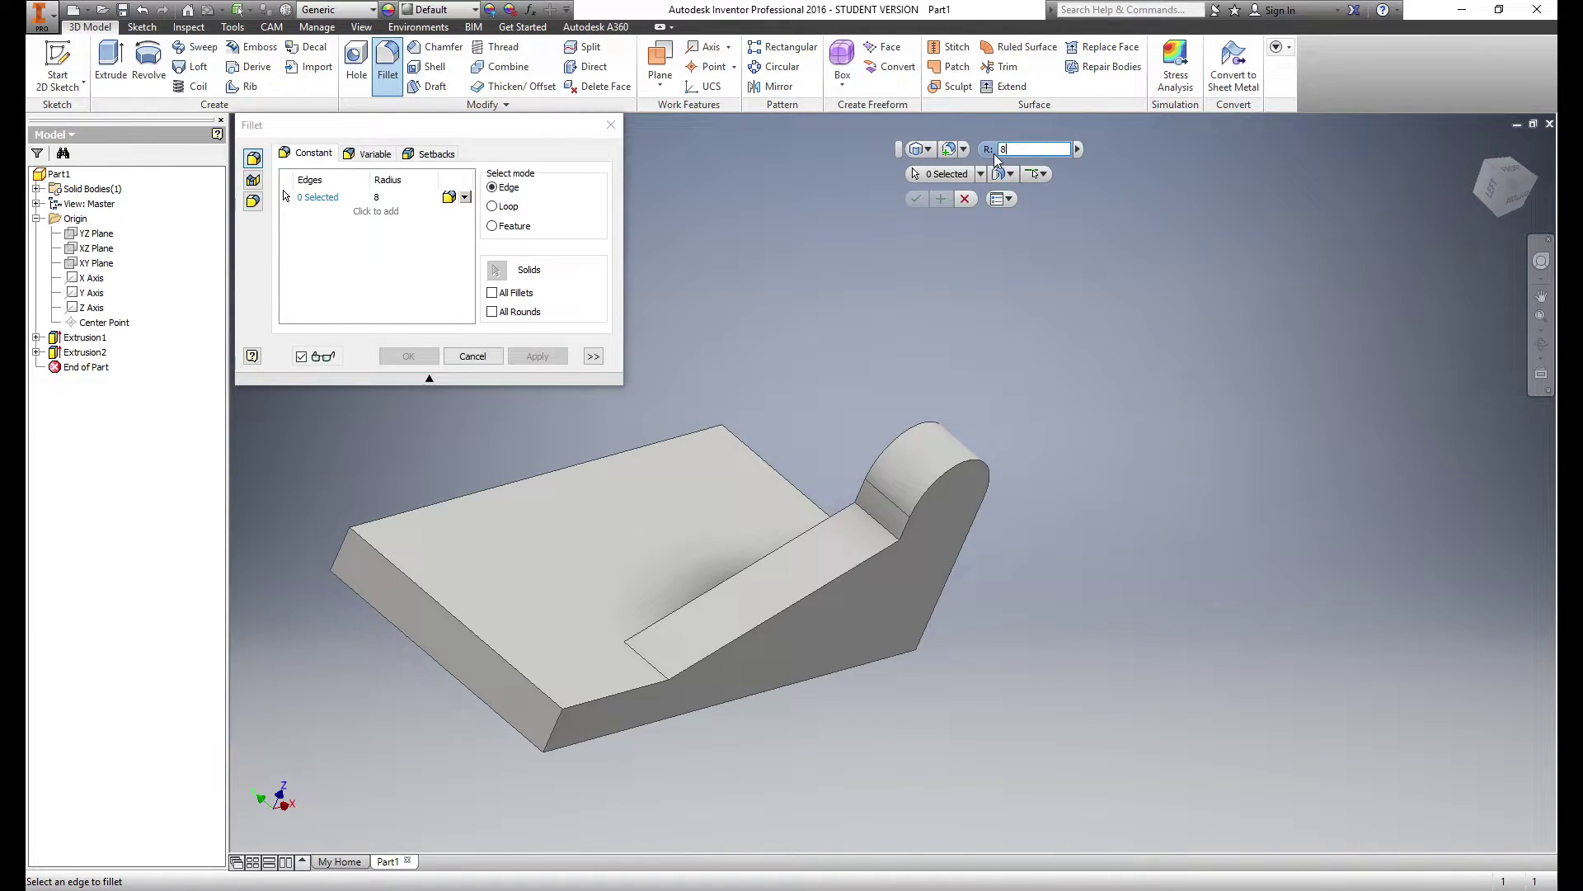
click(872, 525)
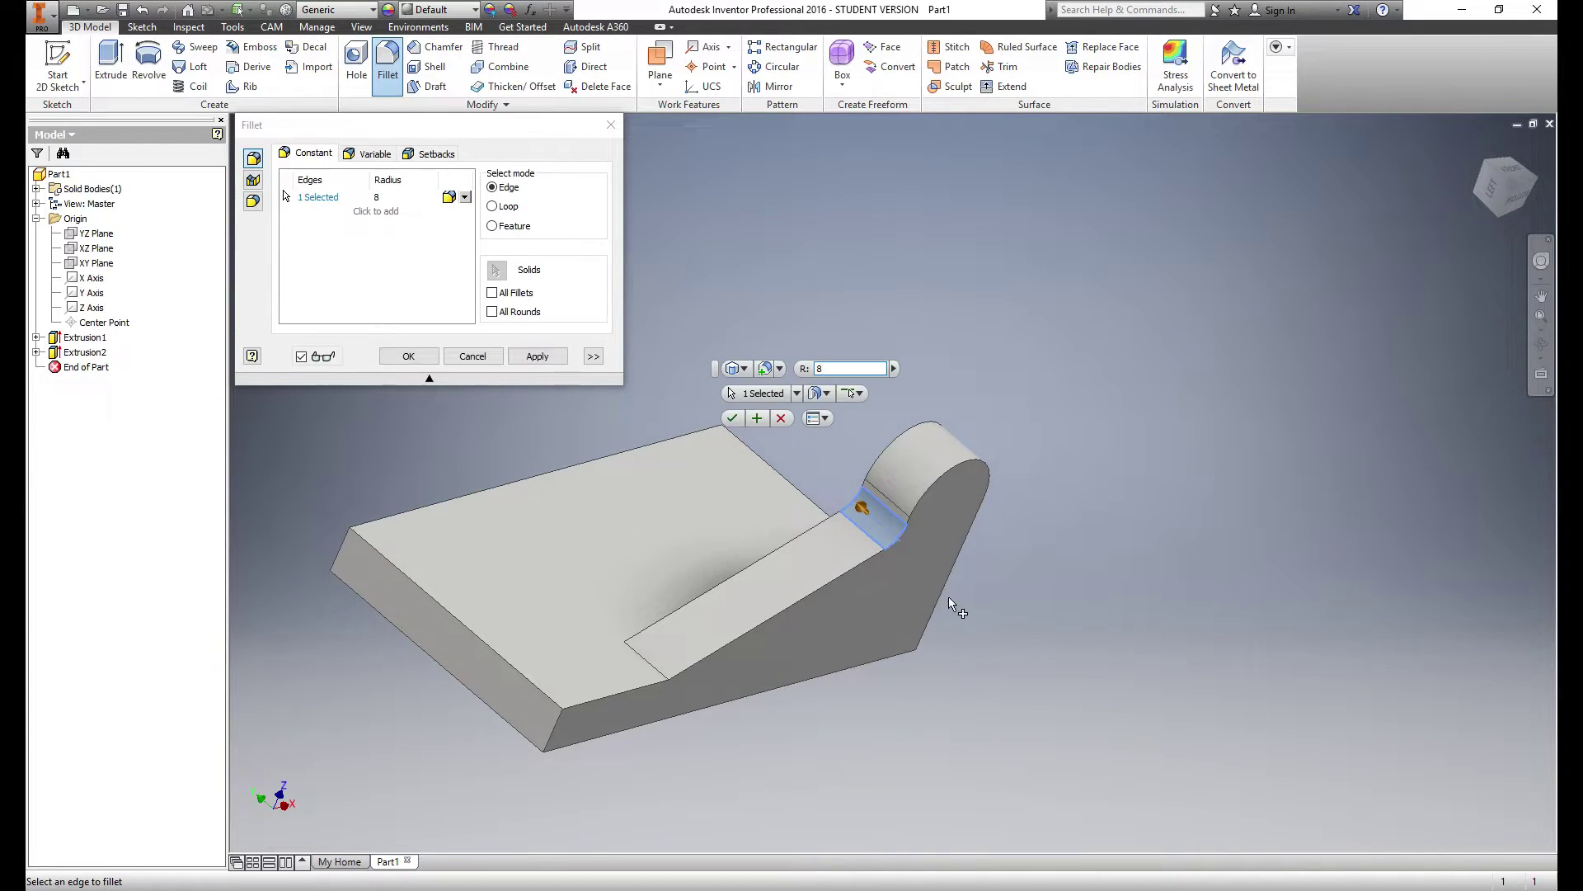
shift+middle_drag(988, 578, 944, 576)
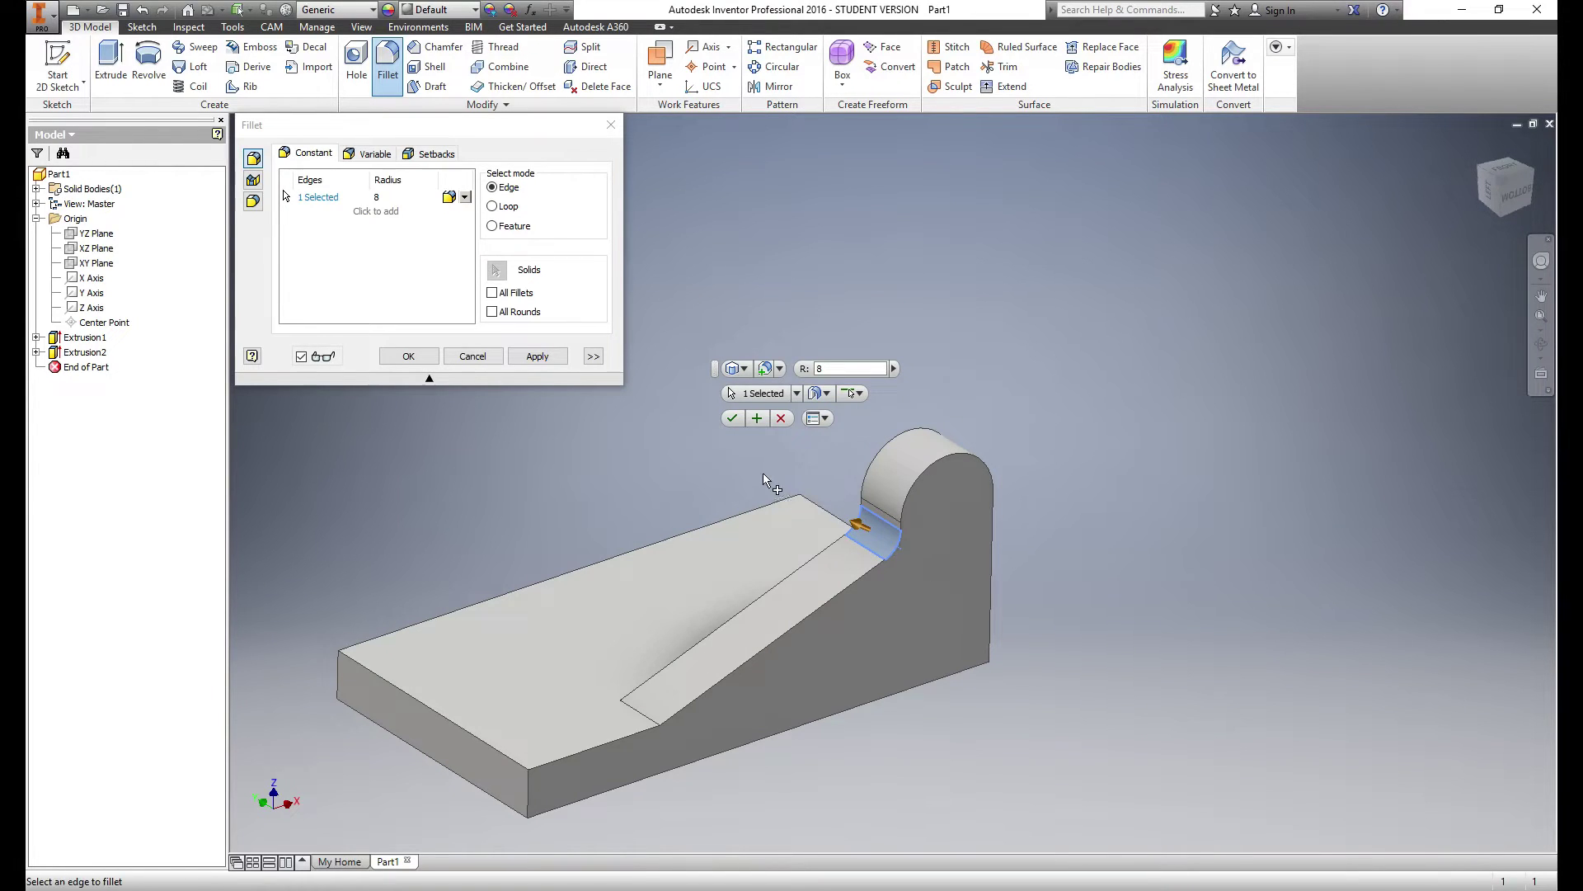
click(733, 418)
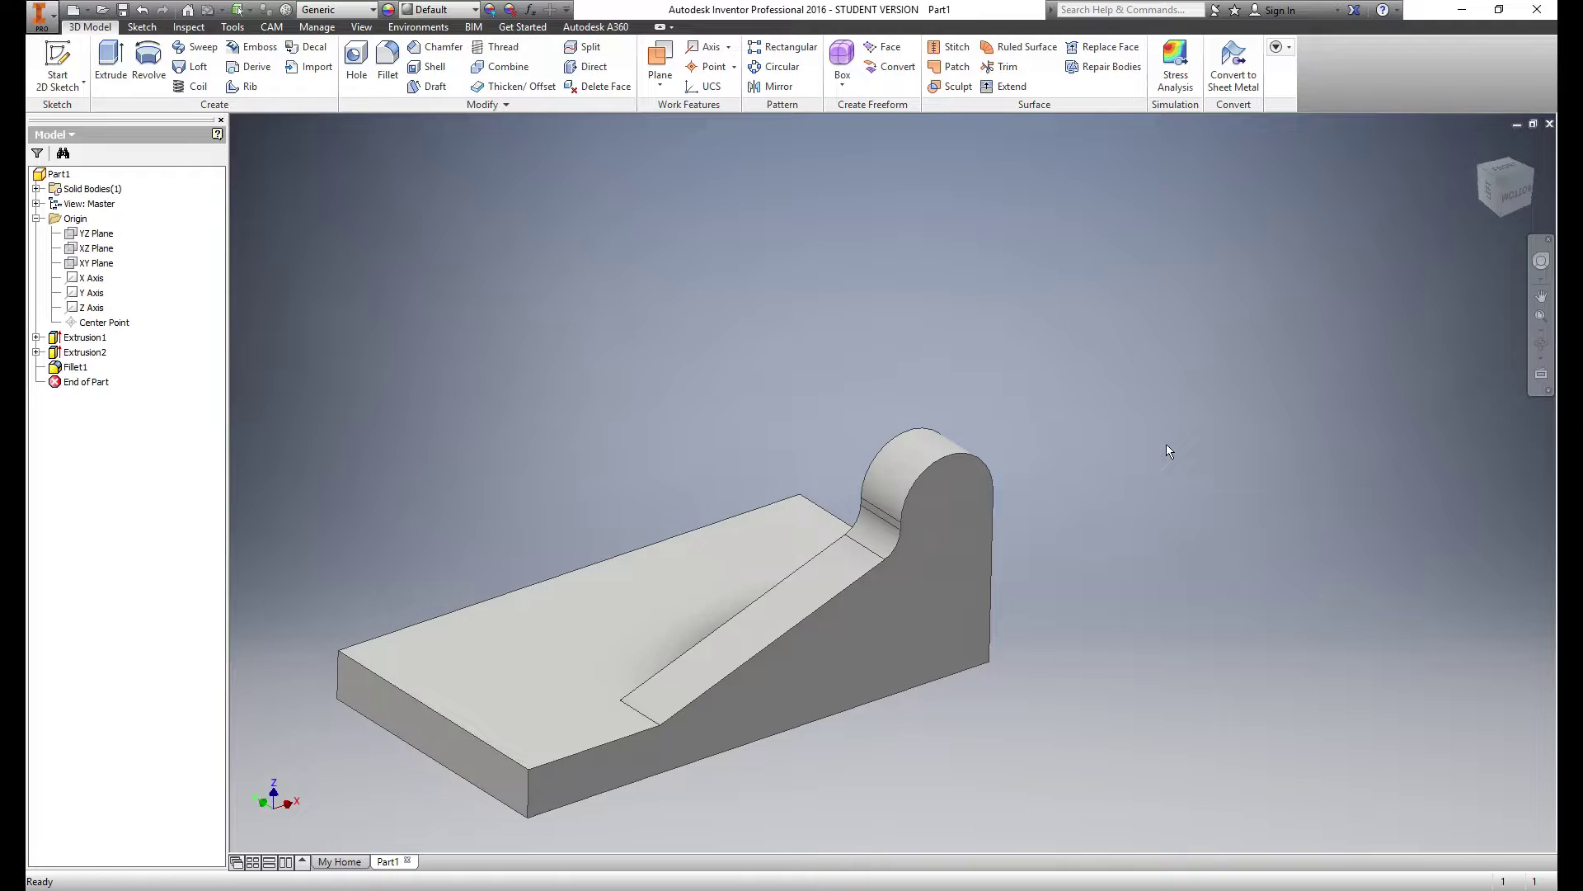
Start a concentric hole on the upright's outer side face, centred on its rounded top edge
key(alt)
key(alt)
click(361, 76)
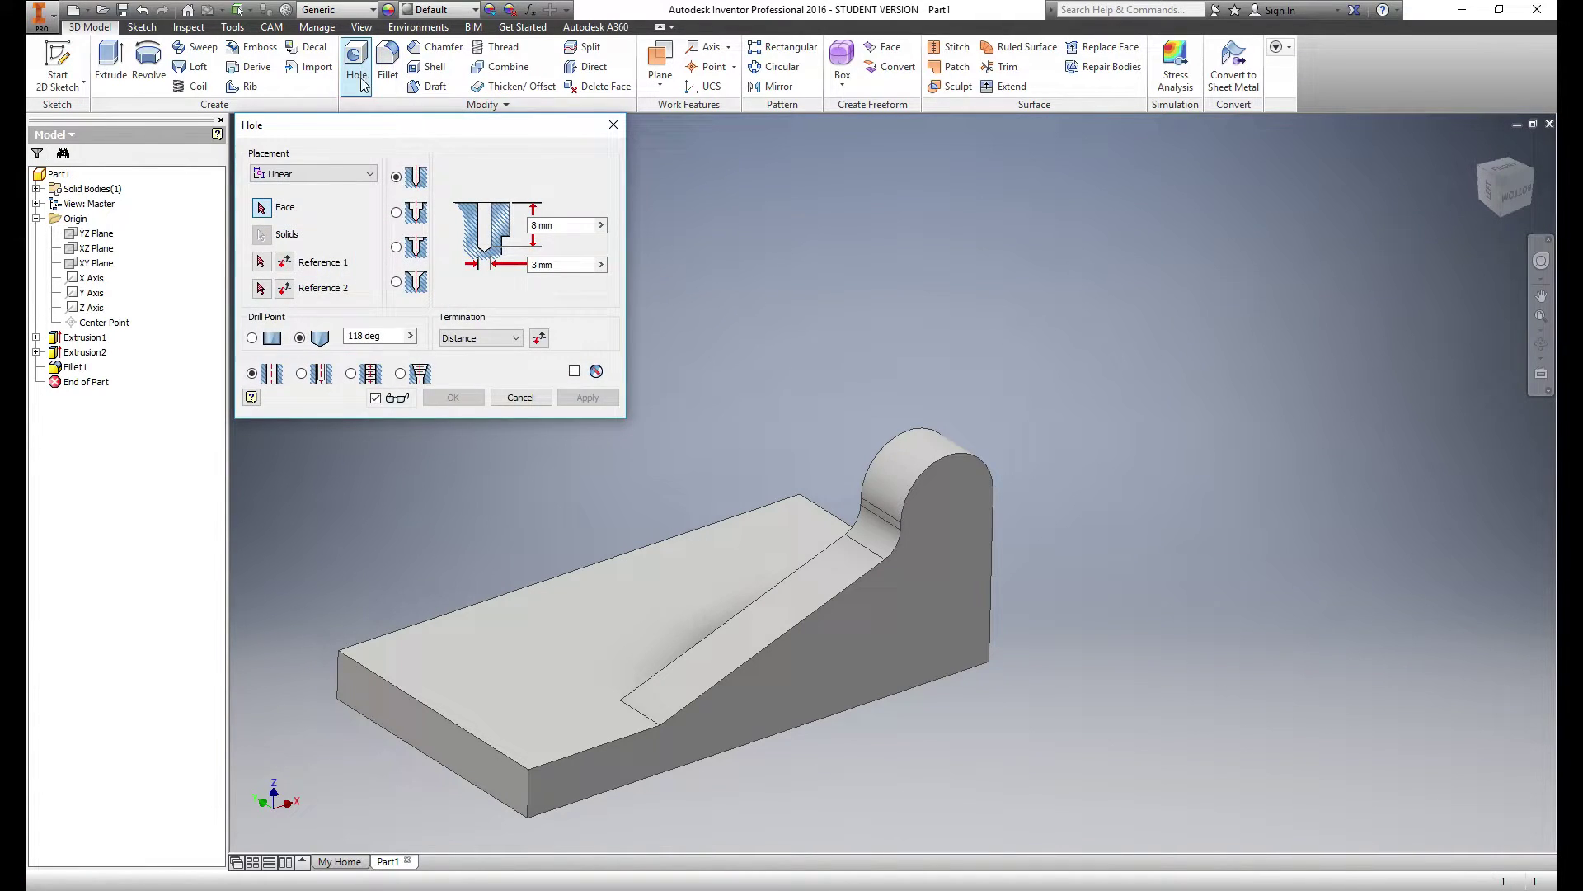
click(327, 174)
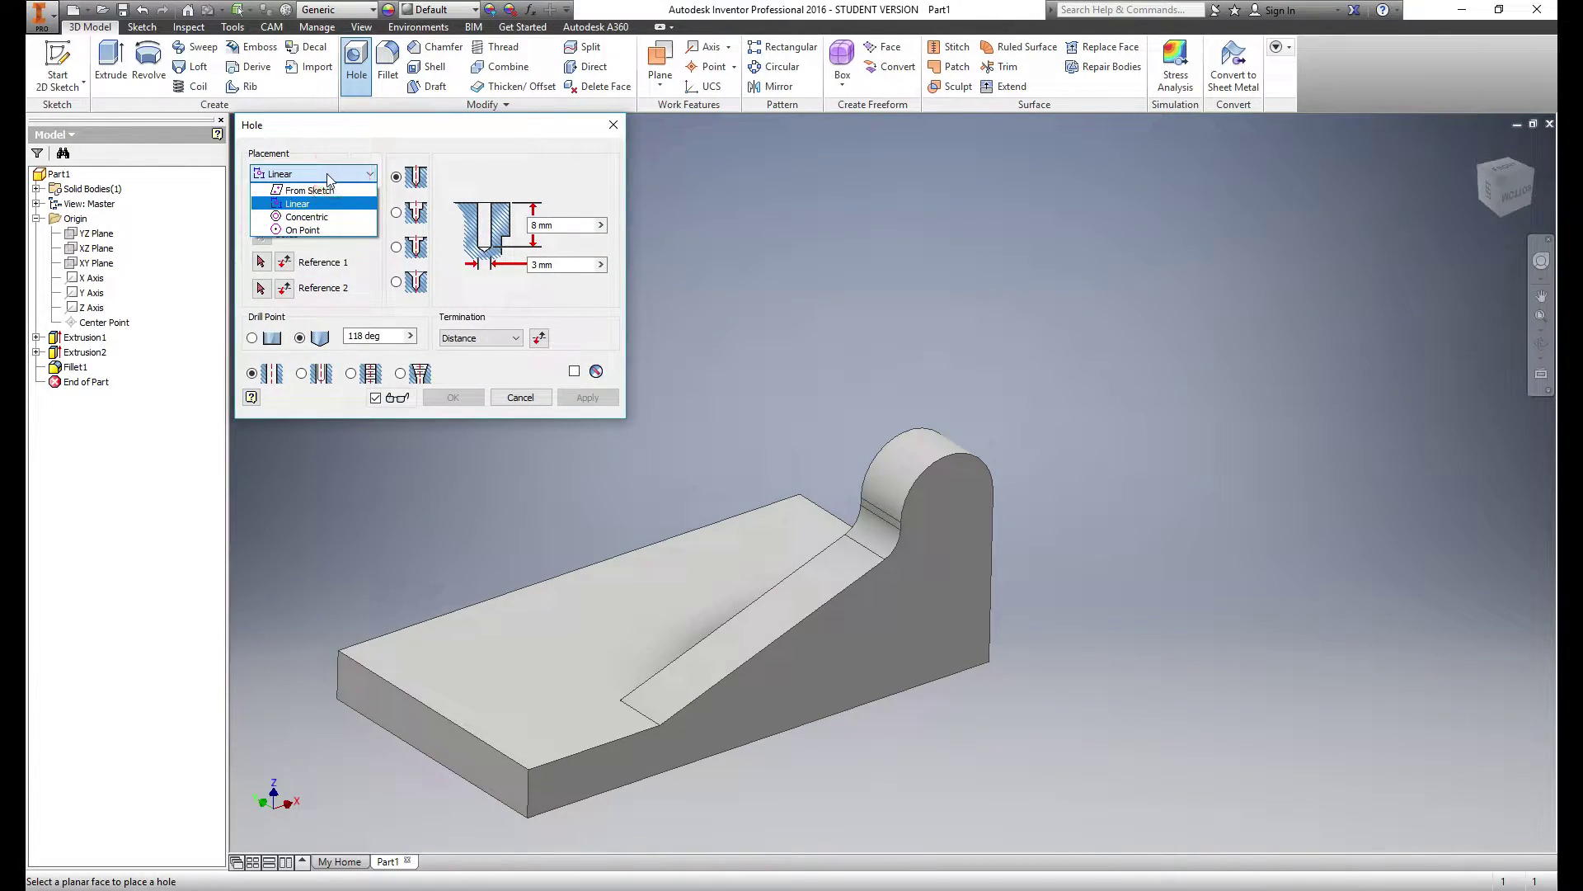
click(317, 216)
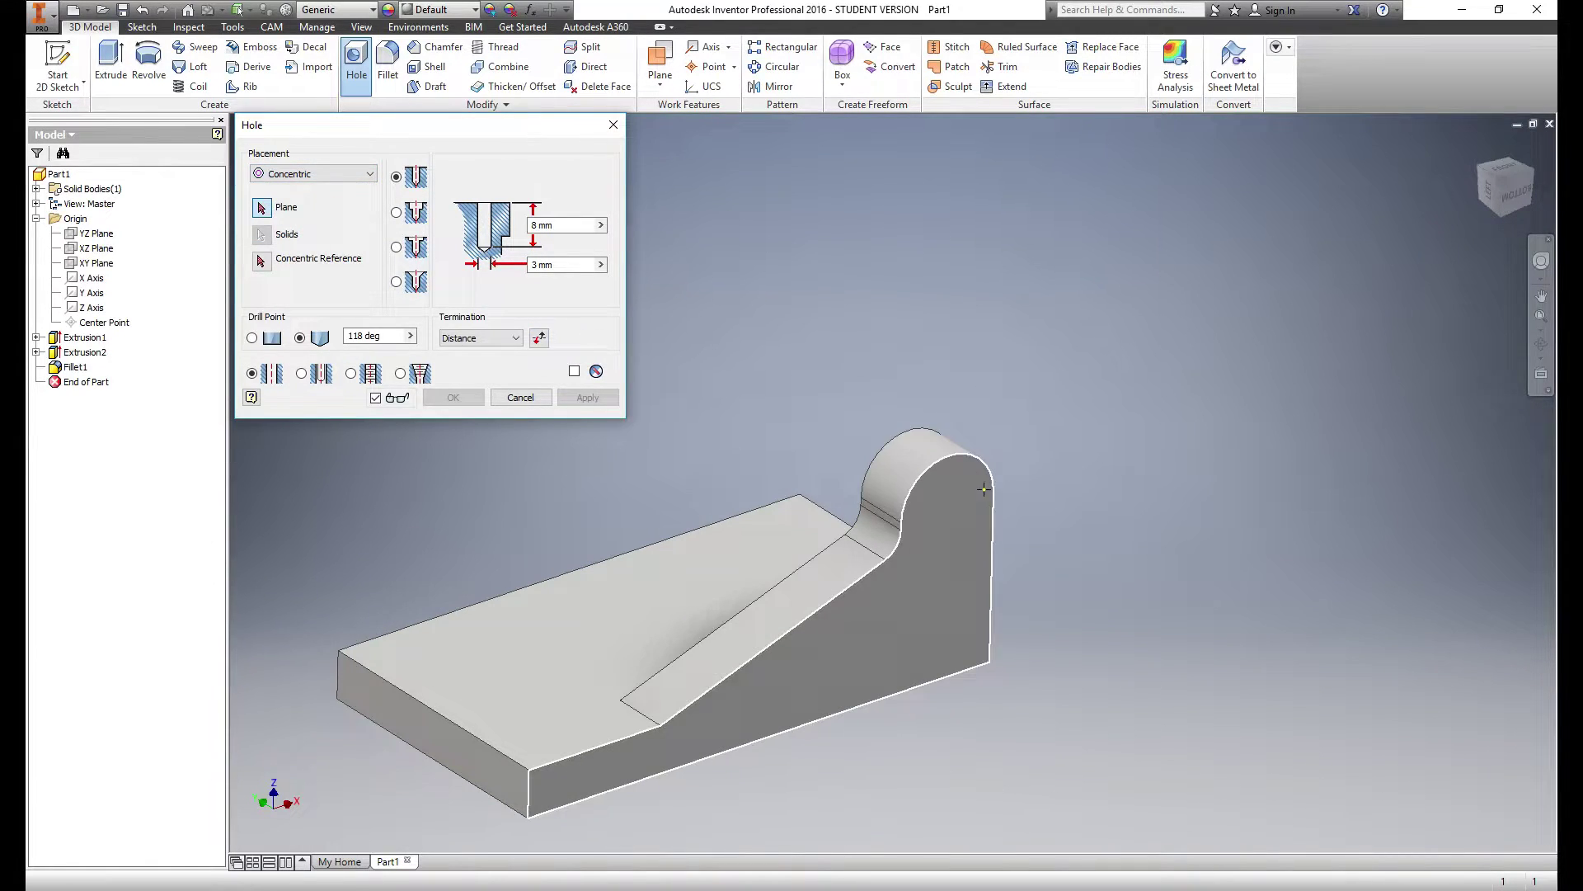
click(950, 496)
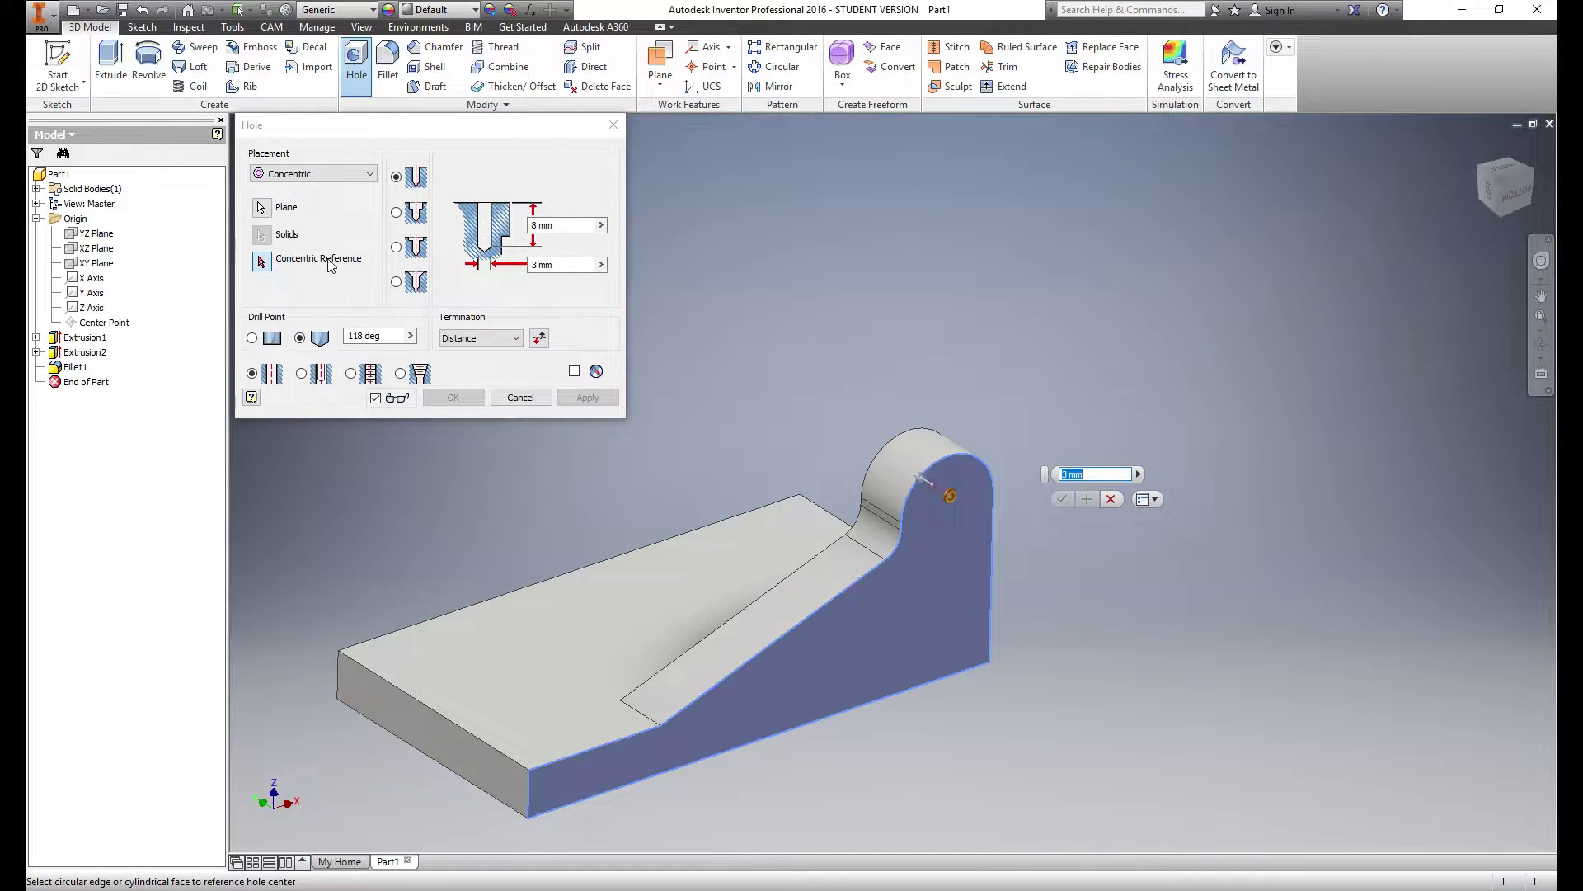
click(961, 454)
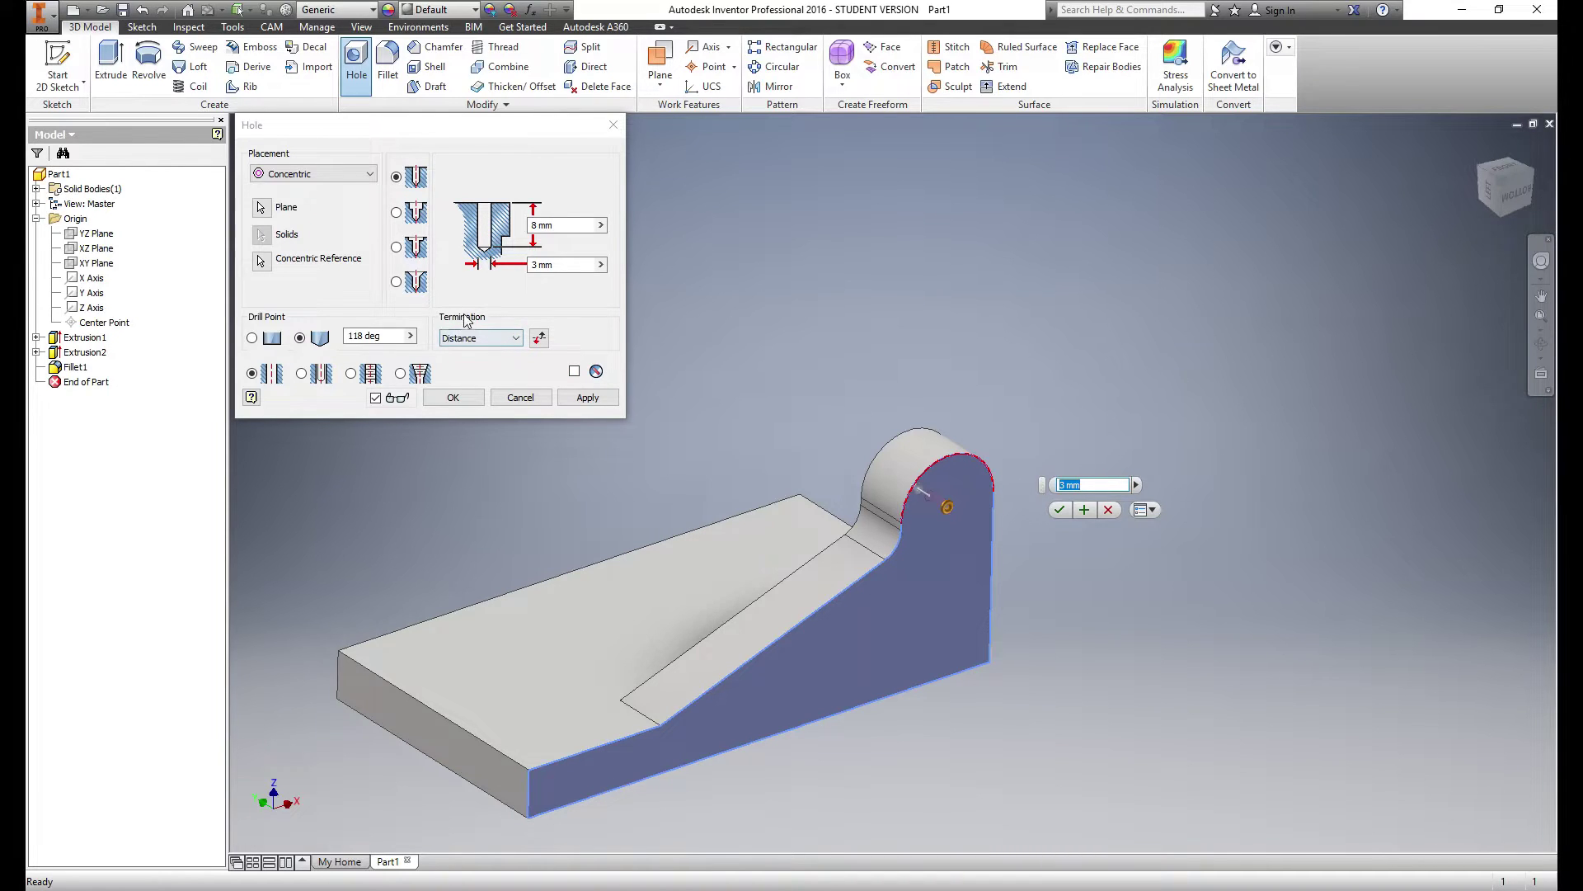
Set the hole's termination to Through All and its diameter to 11 mm, and create it
click(494, 338)
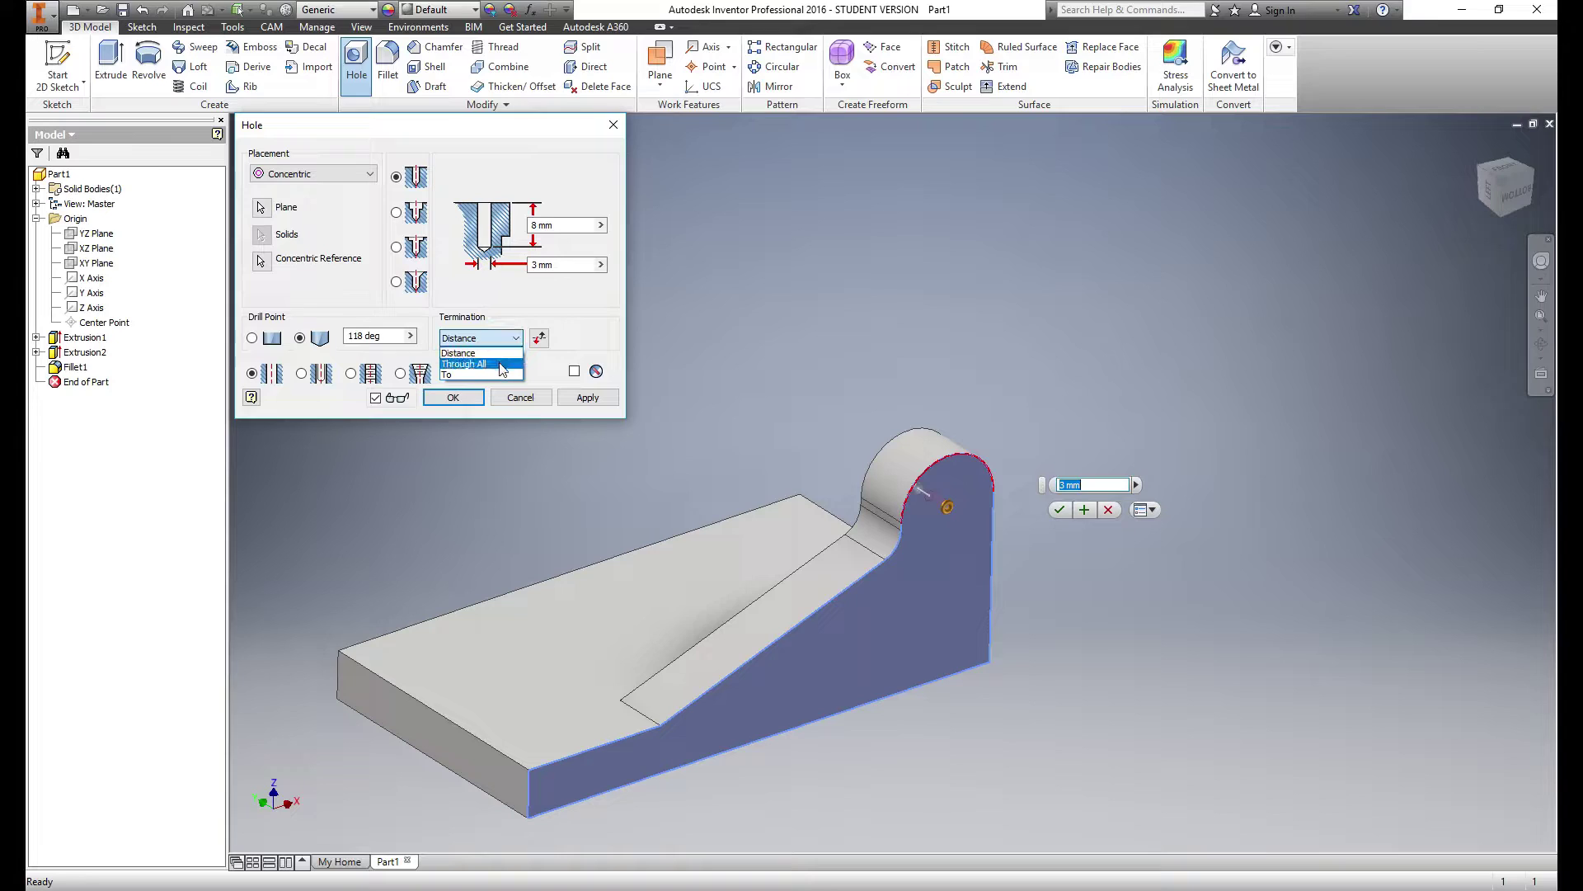
click(495, 364)
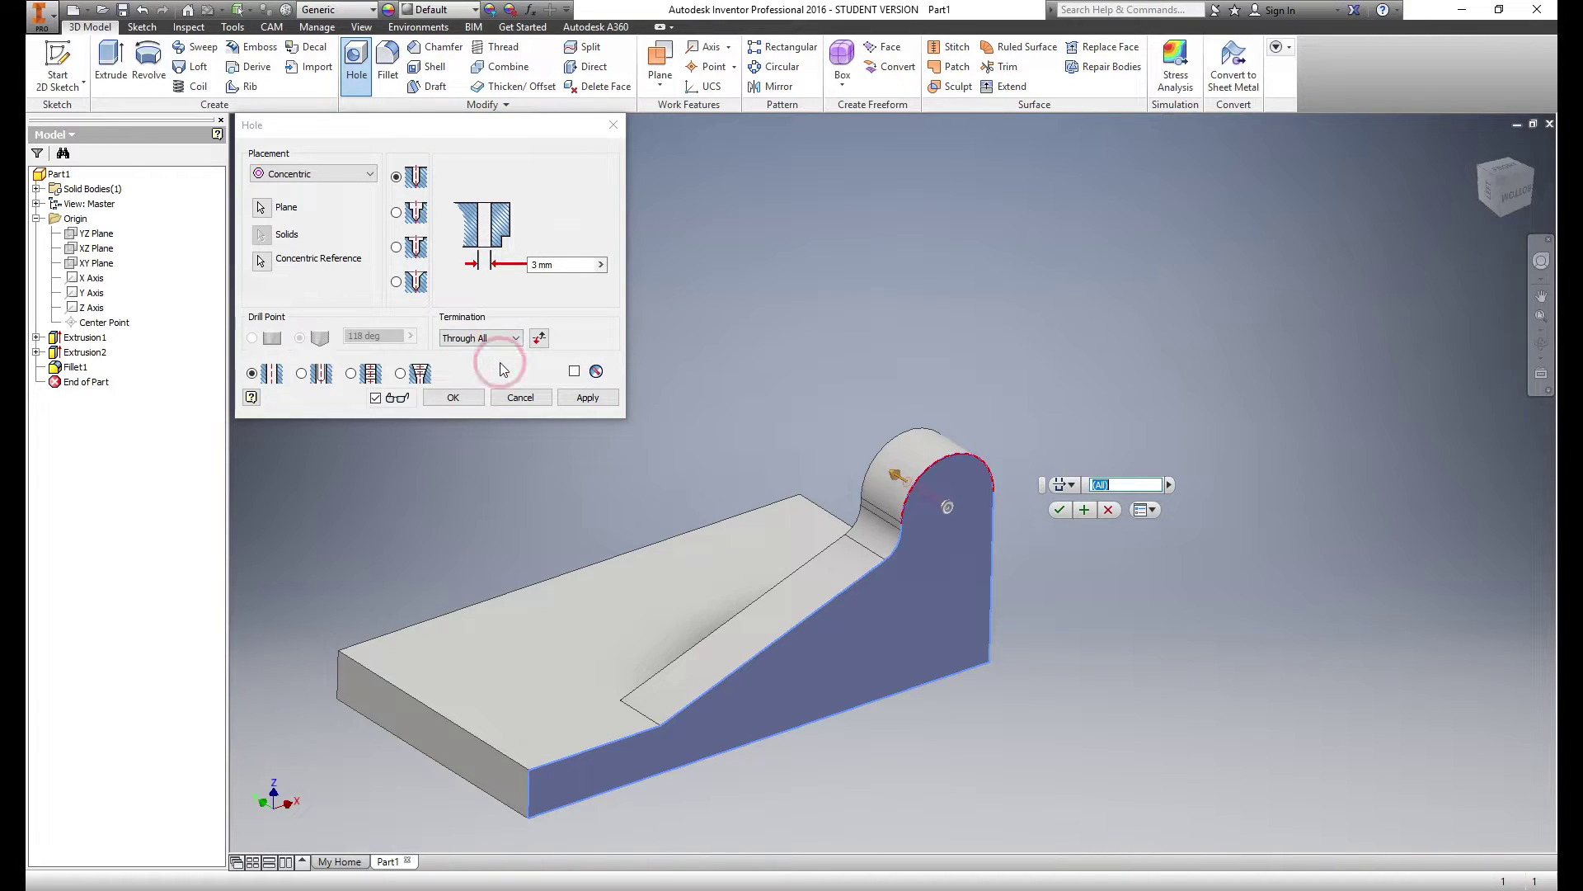
click(563, 266)
drag(563, 267, 490, 274)
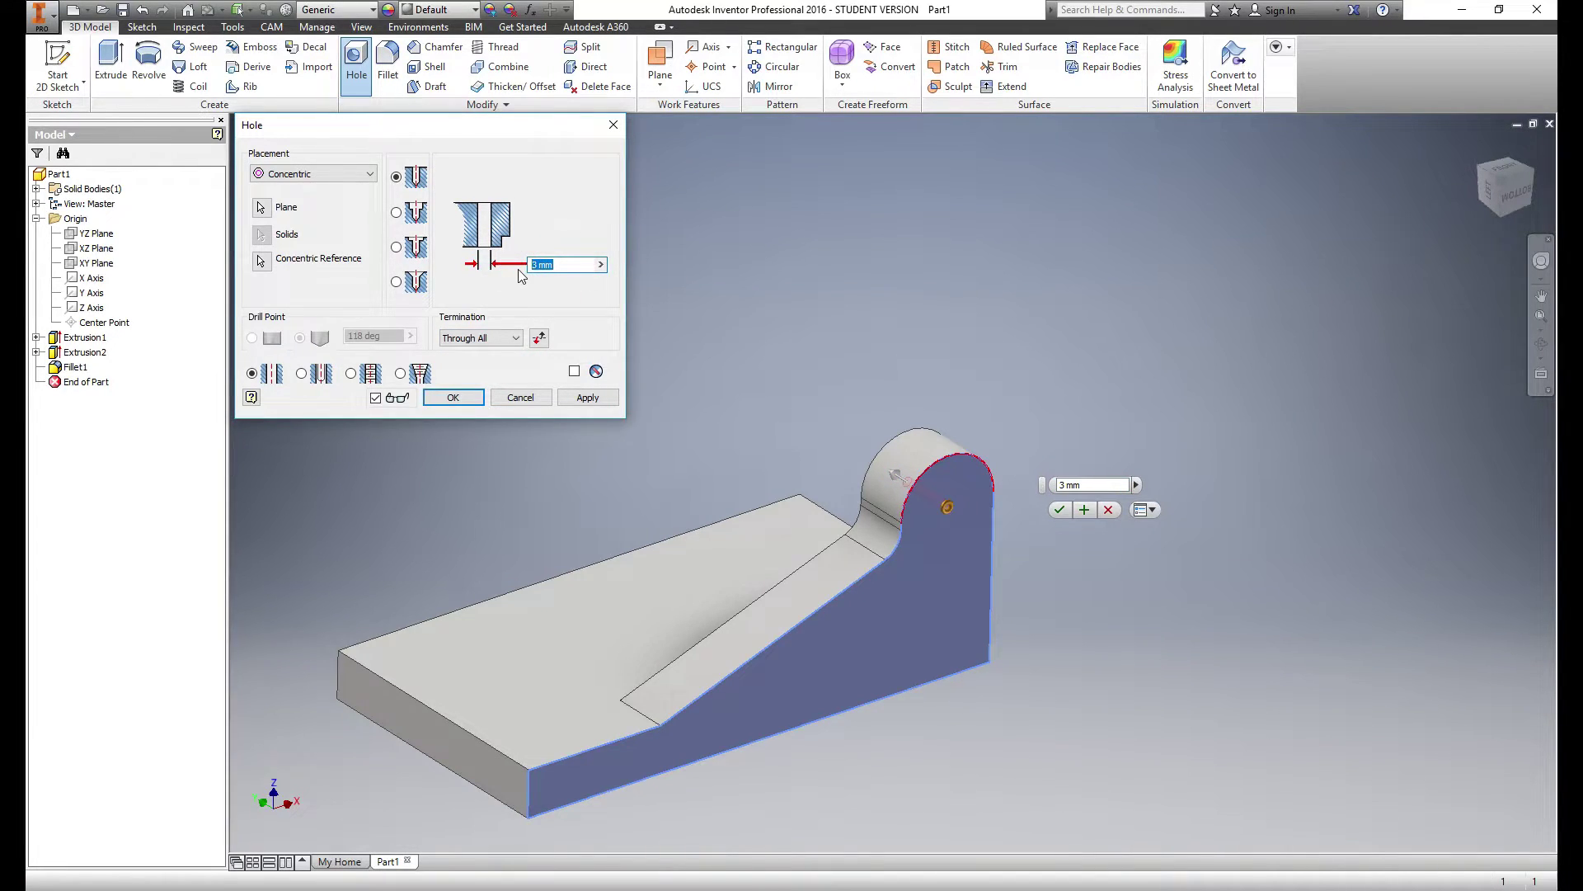
text(11)
click(469, 399)
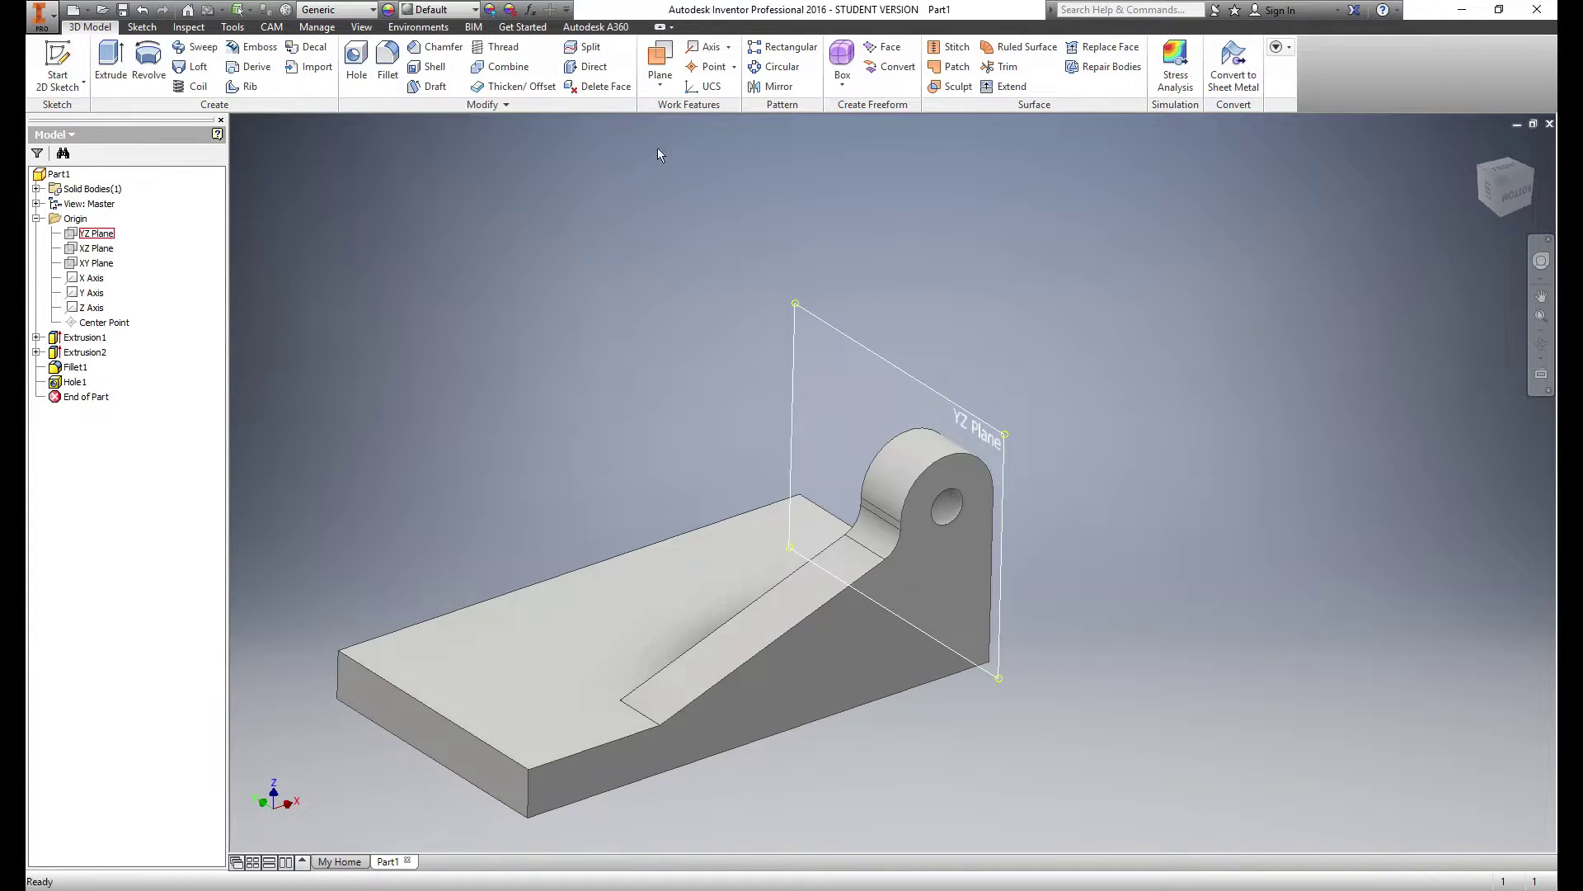
Create a work plane midway between the upright's outer side face and the plate's opposite long side face
click(663, 86)
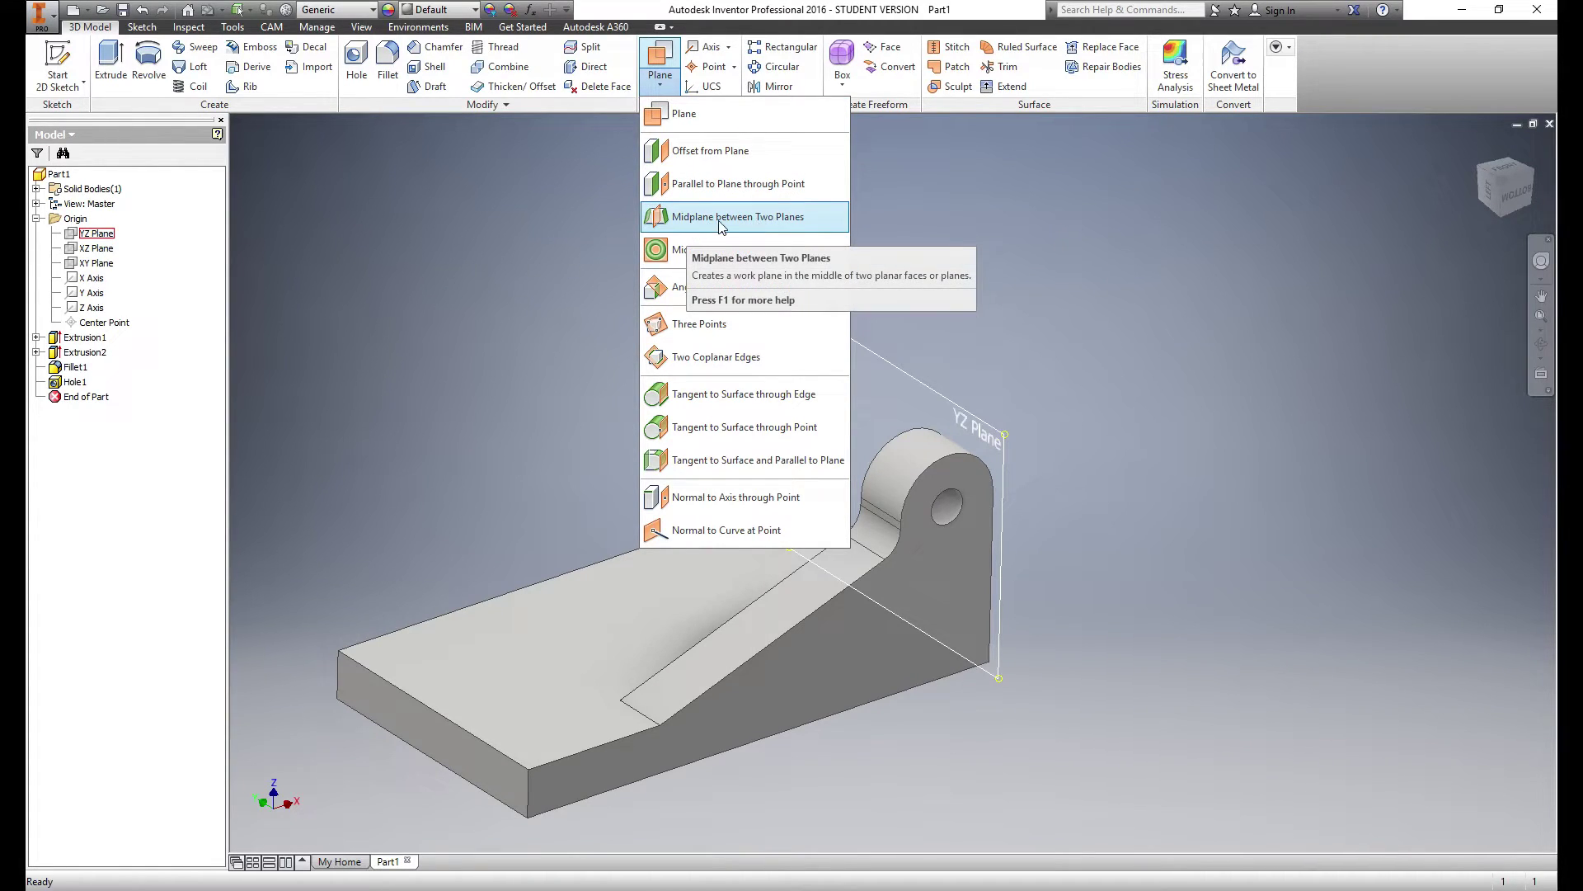
click(797, 219)
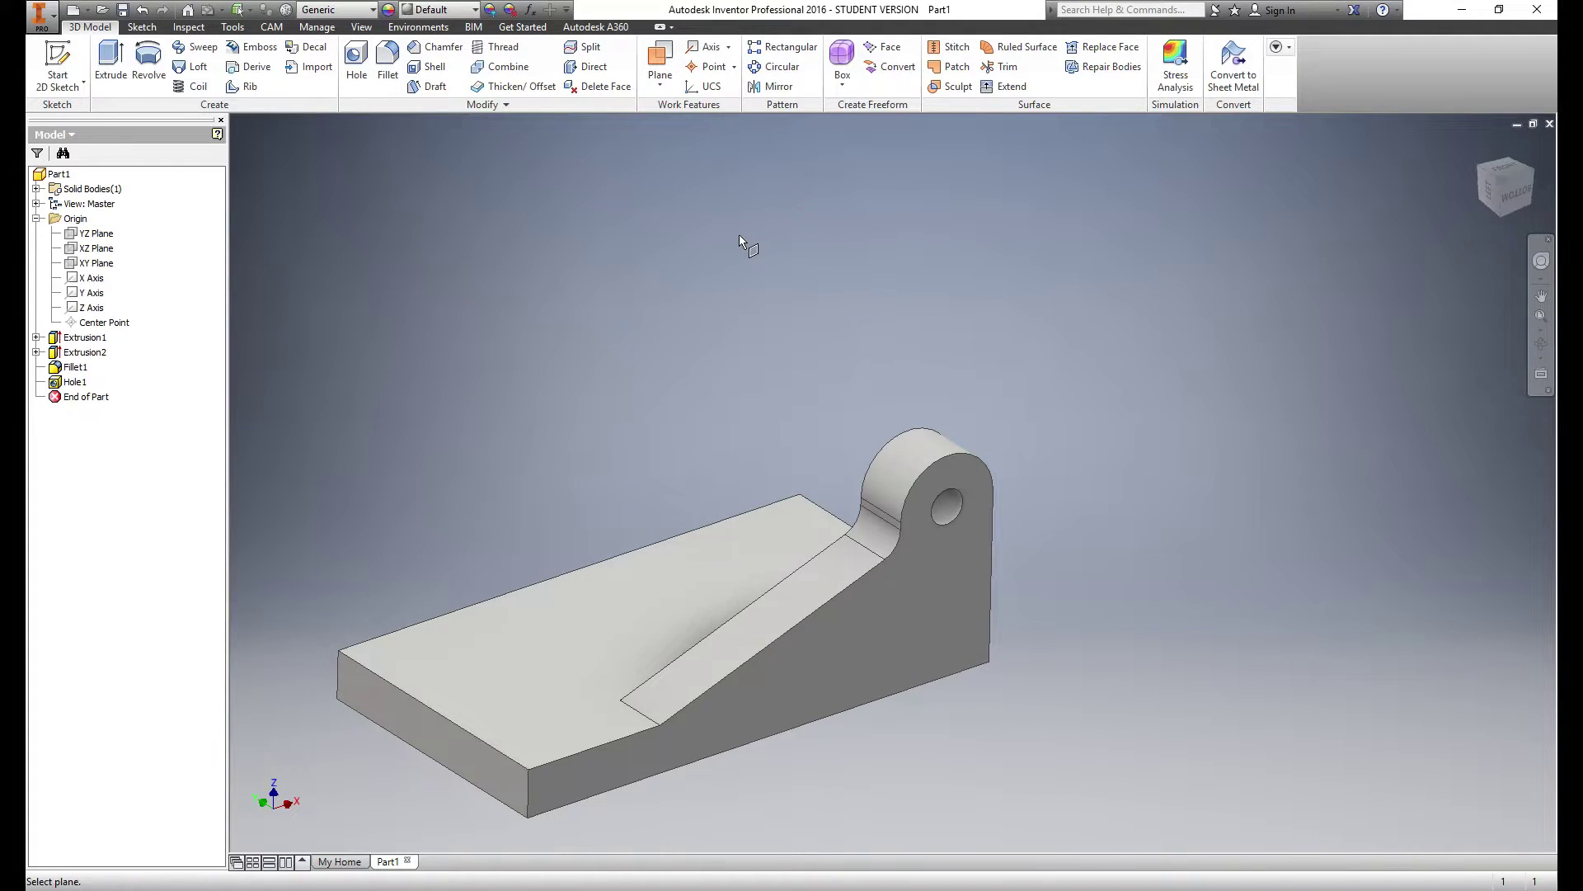
click(815, 685)
shift+middle_drag(423, 467, 668, 656)
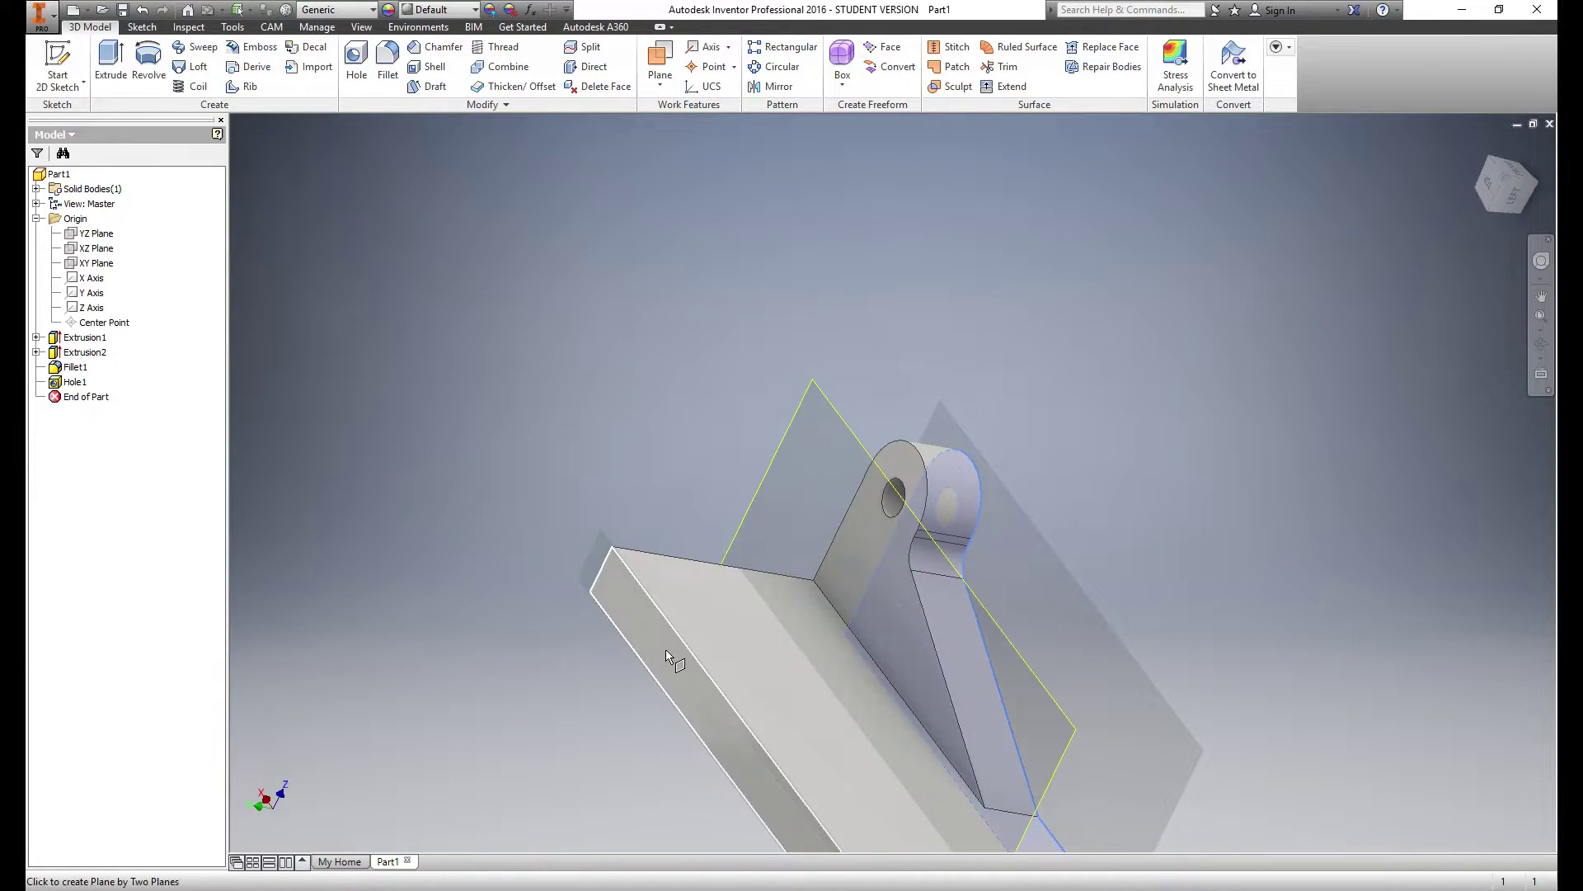
click(707, 713)
scroll(568, 673, down, 3)
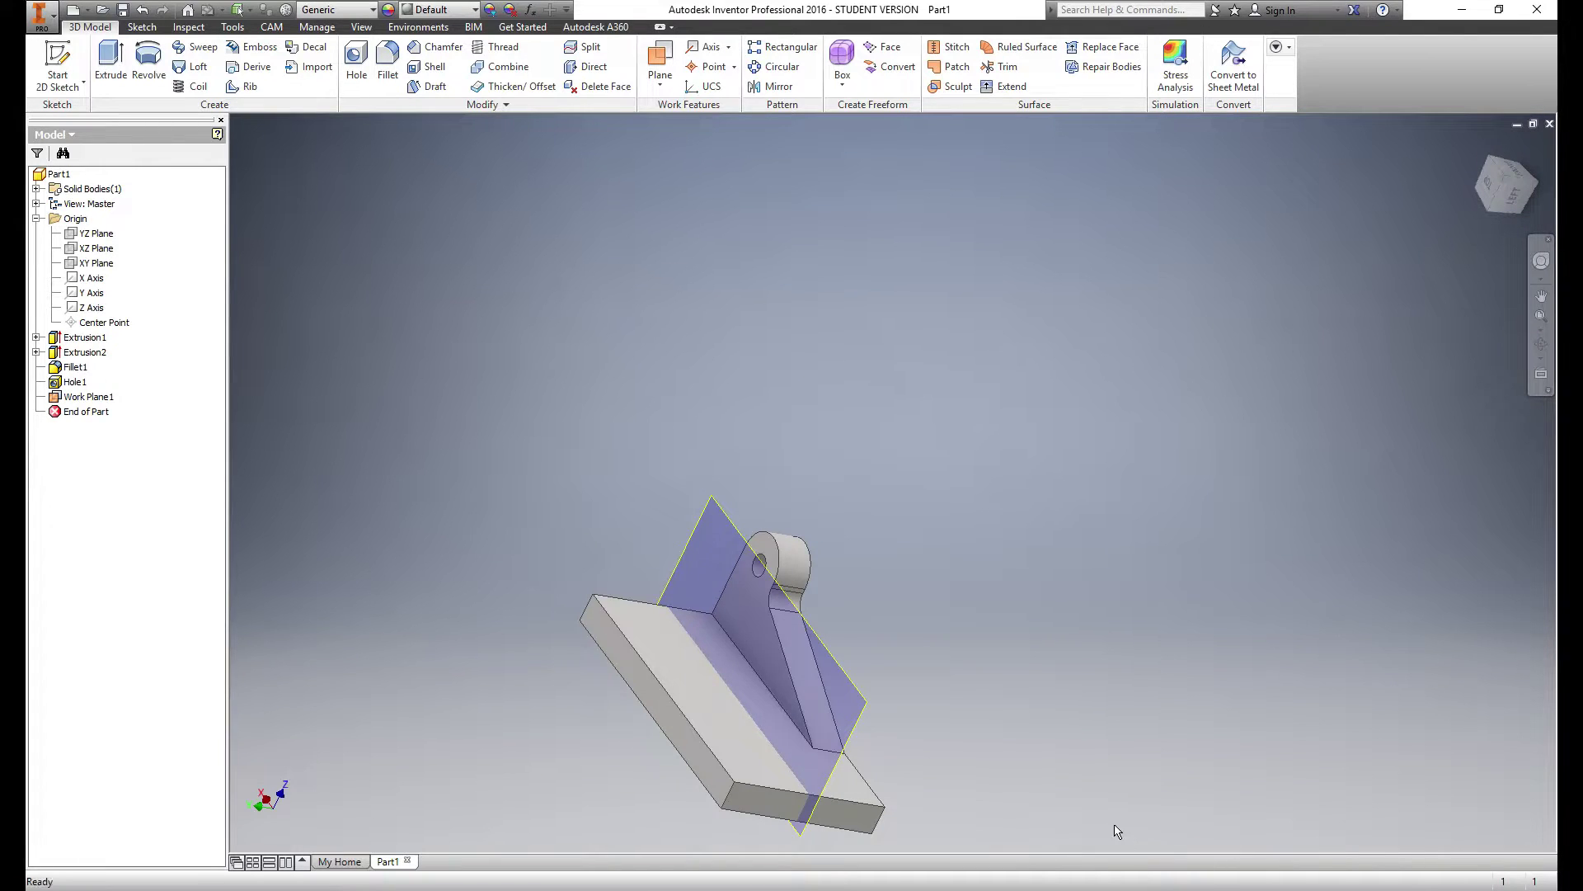
shift+middle_drag(868, 750, 686, 698)
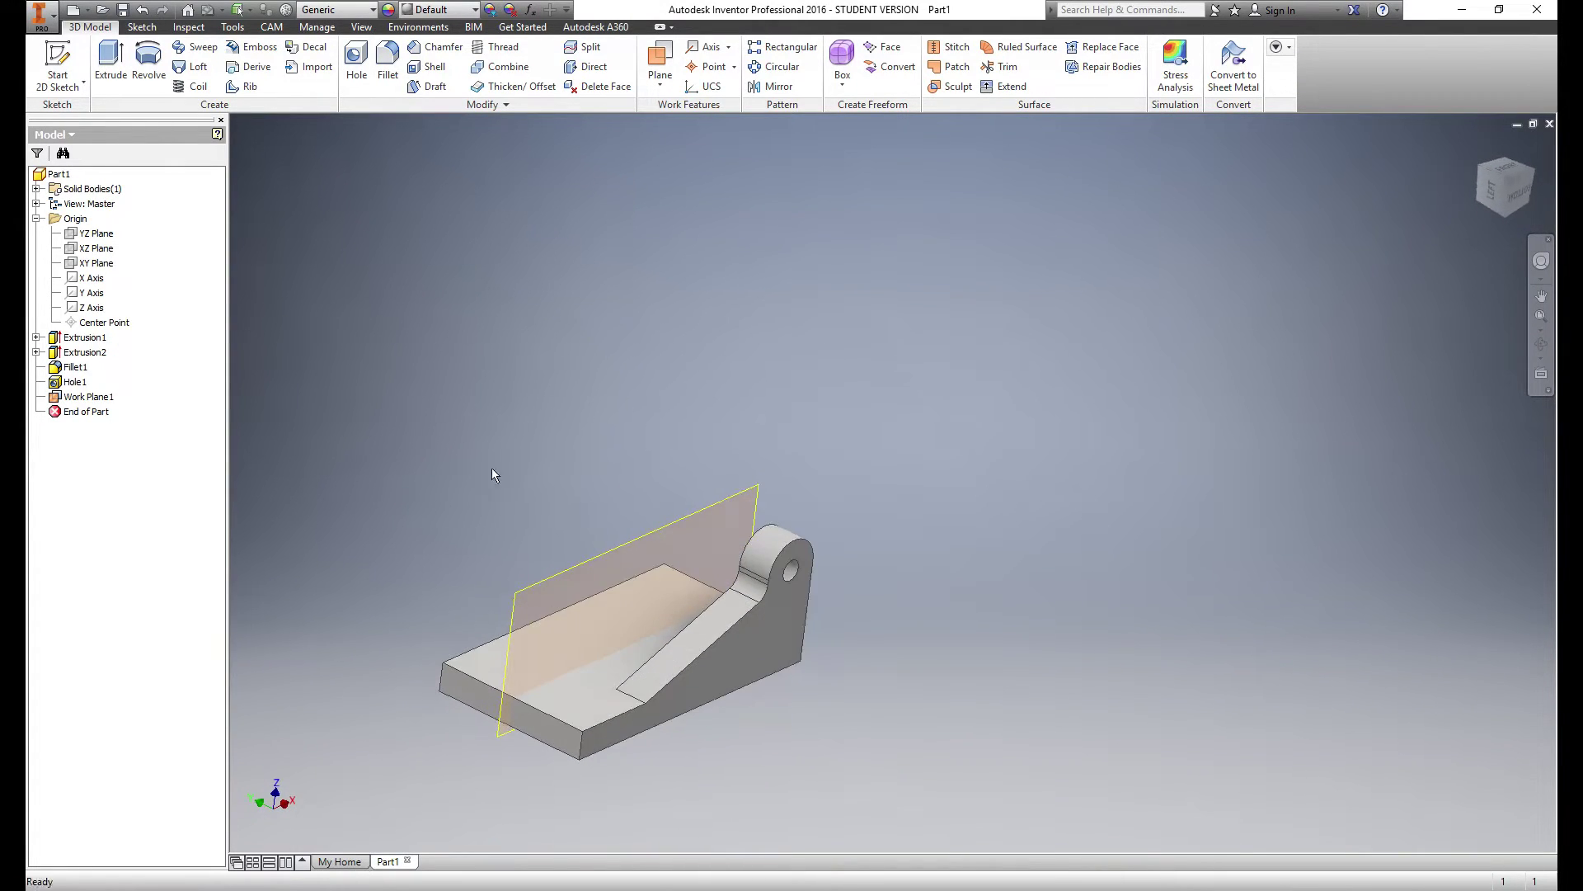
Mirror Extrusion2, Fillet1 and Hole1 across Work Plane1 to create a matching upright on the plate's opposite side
scroll(487, 466, down, 3)
scroll(386, 551, up, 3)
scroll(687, 589, up, 3)
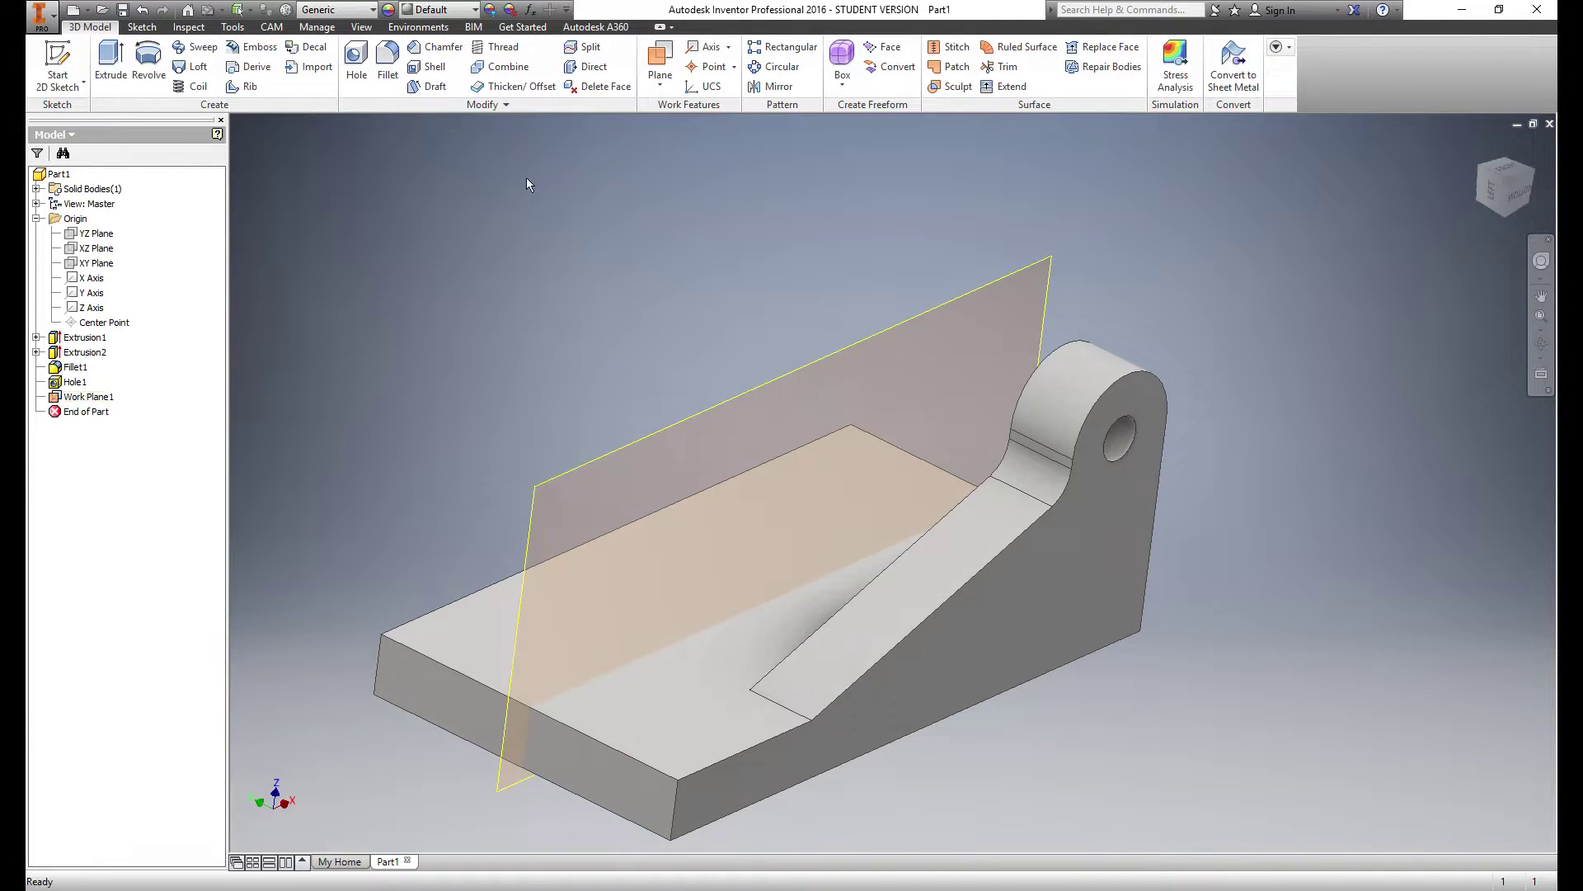
click(778, 89)
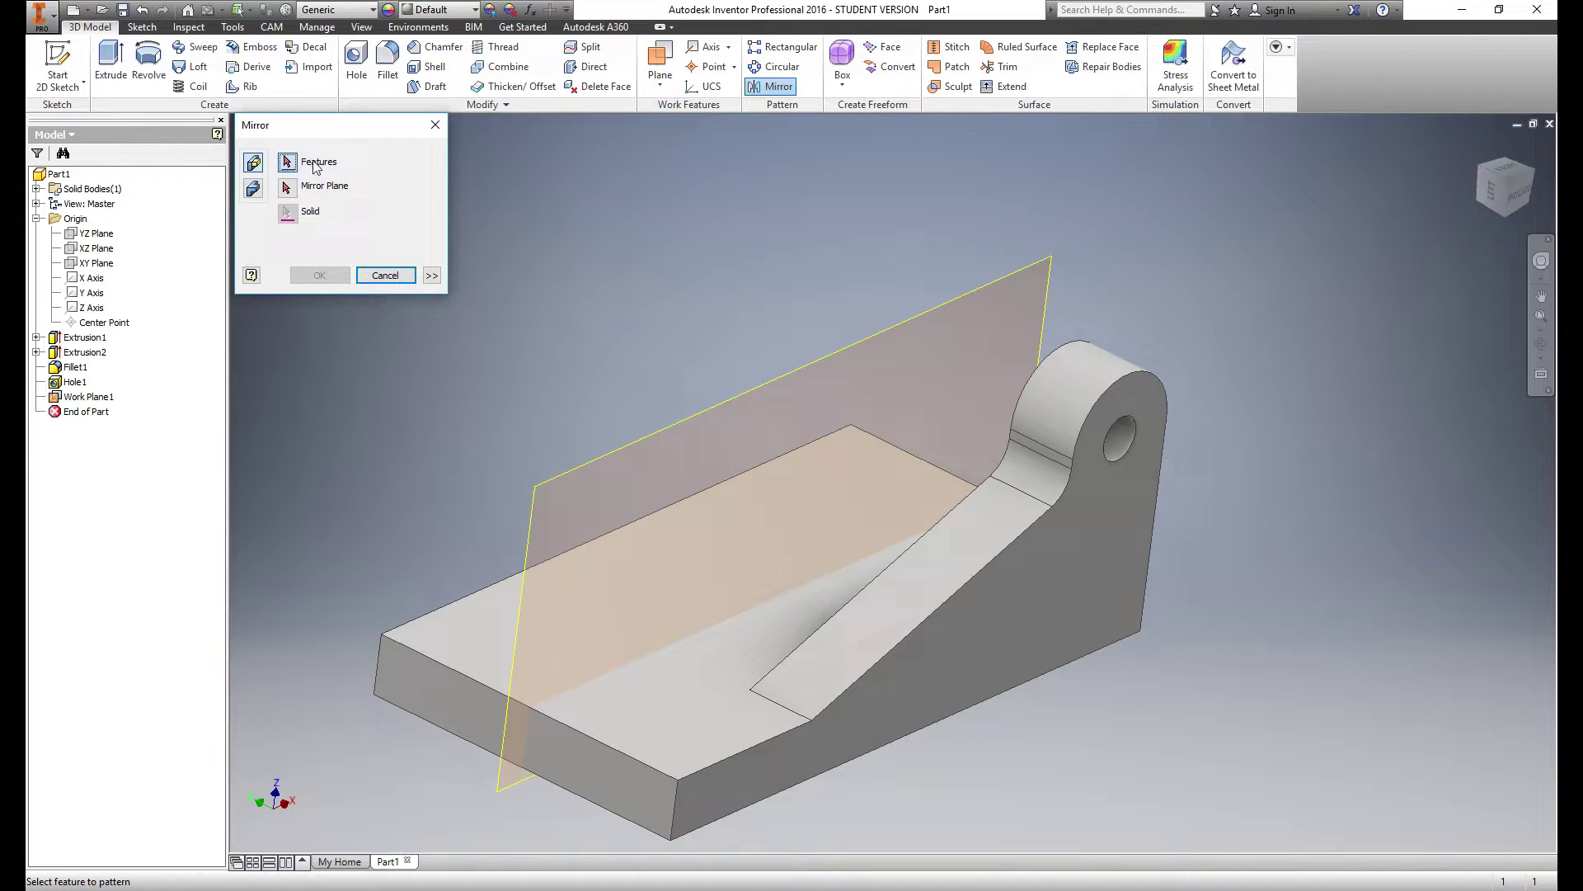
click(86, 353)
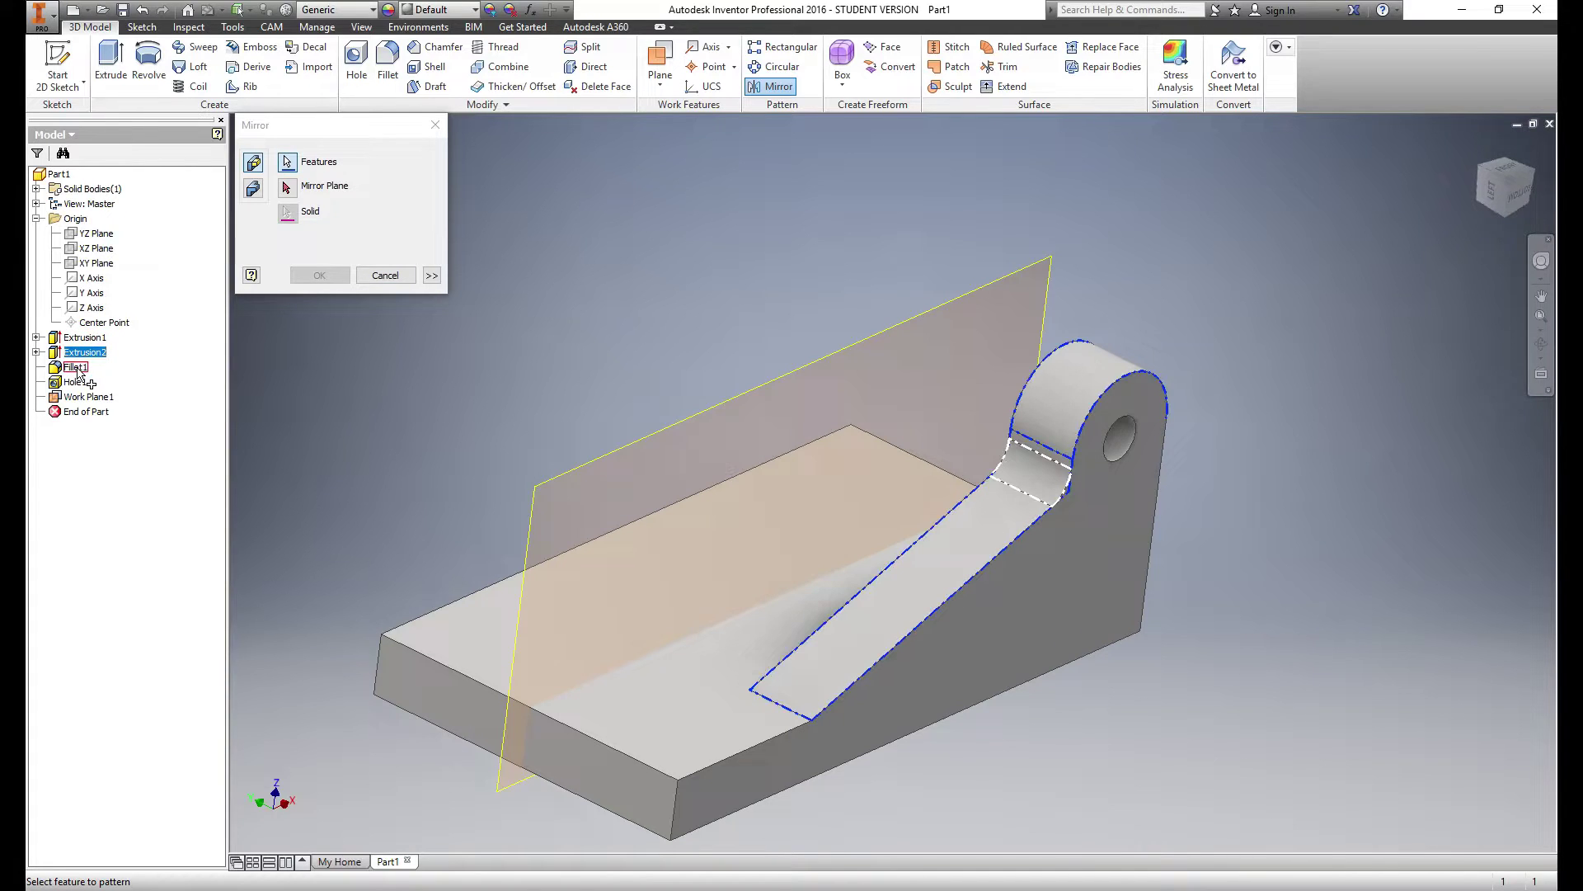
click(76, 368)
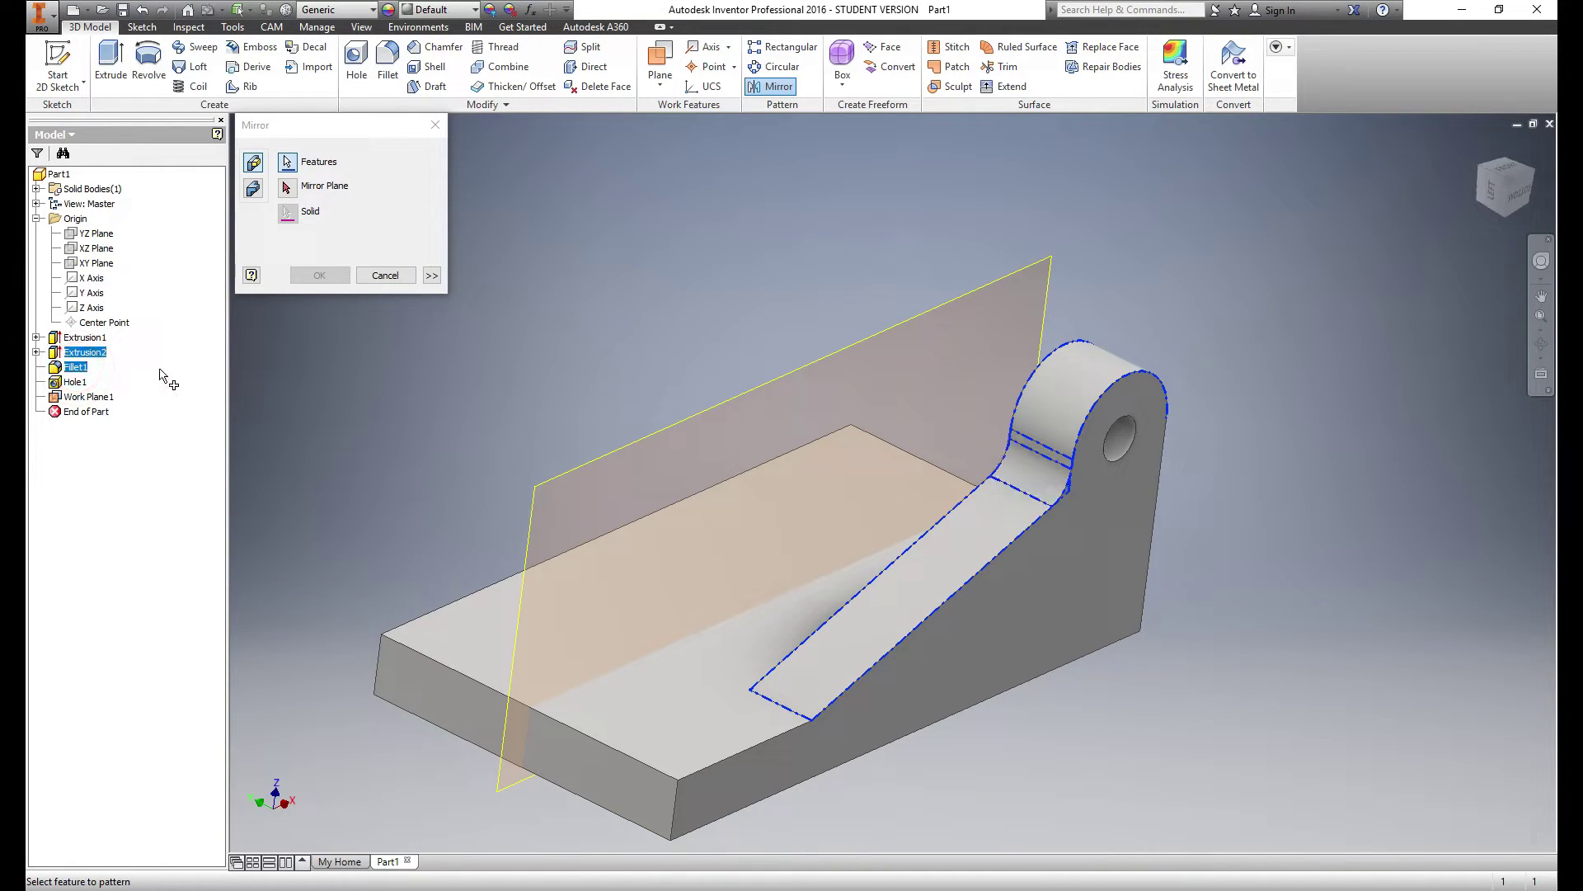
click(76, 382)
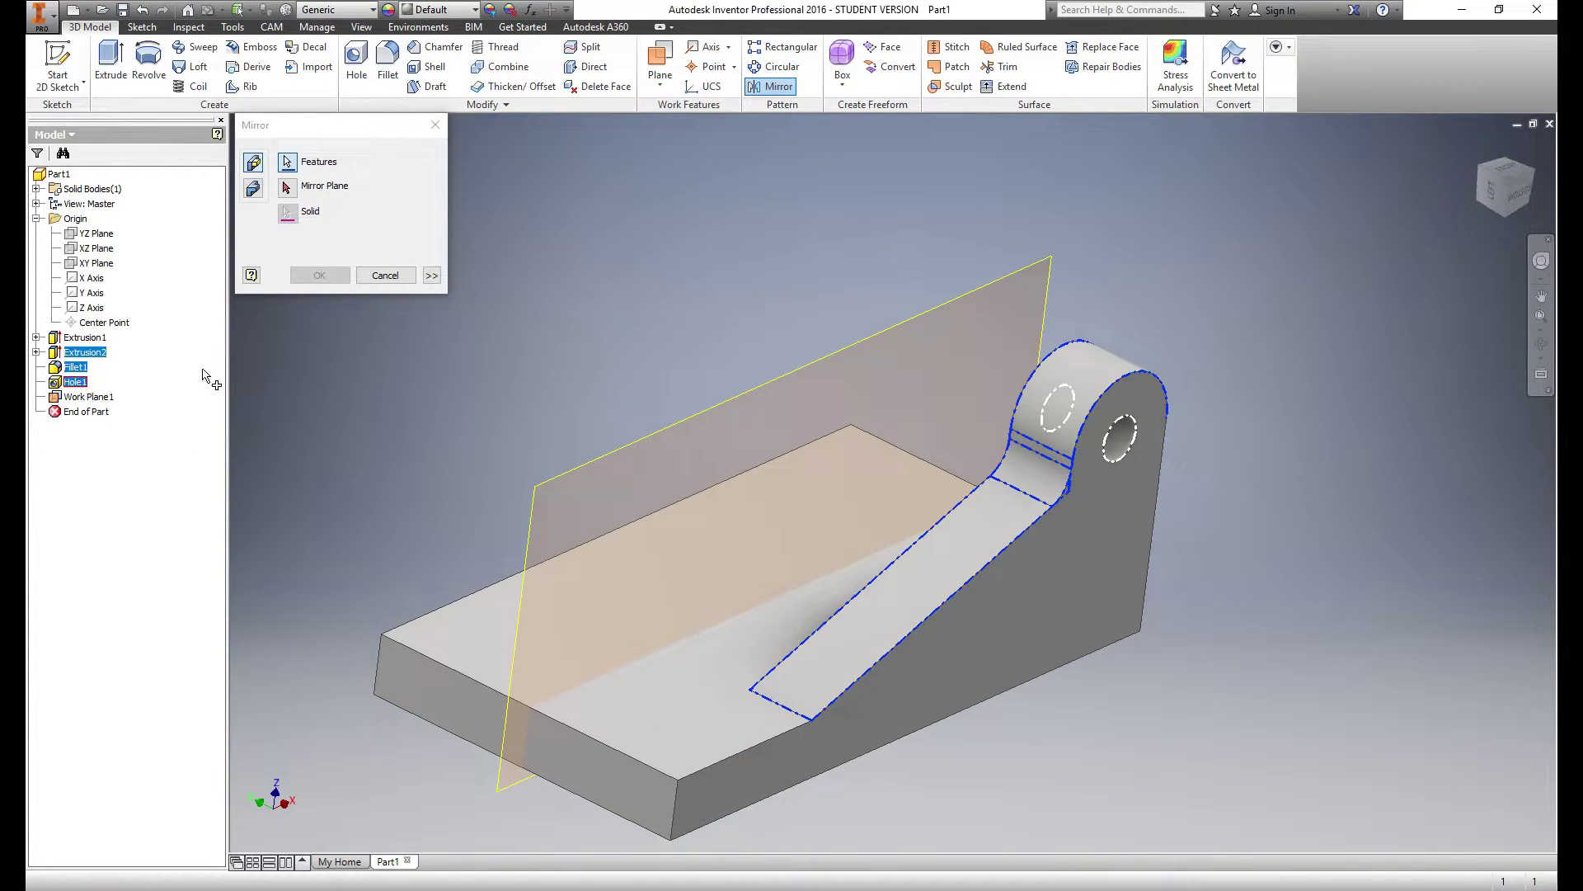
click(288, 188)
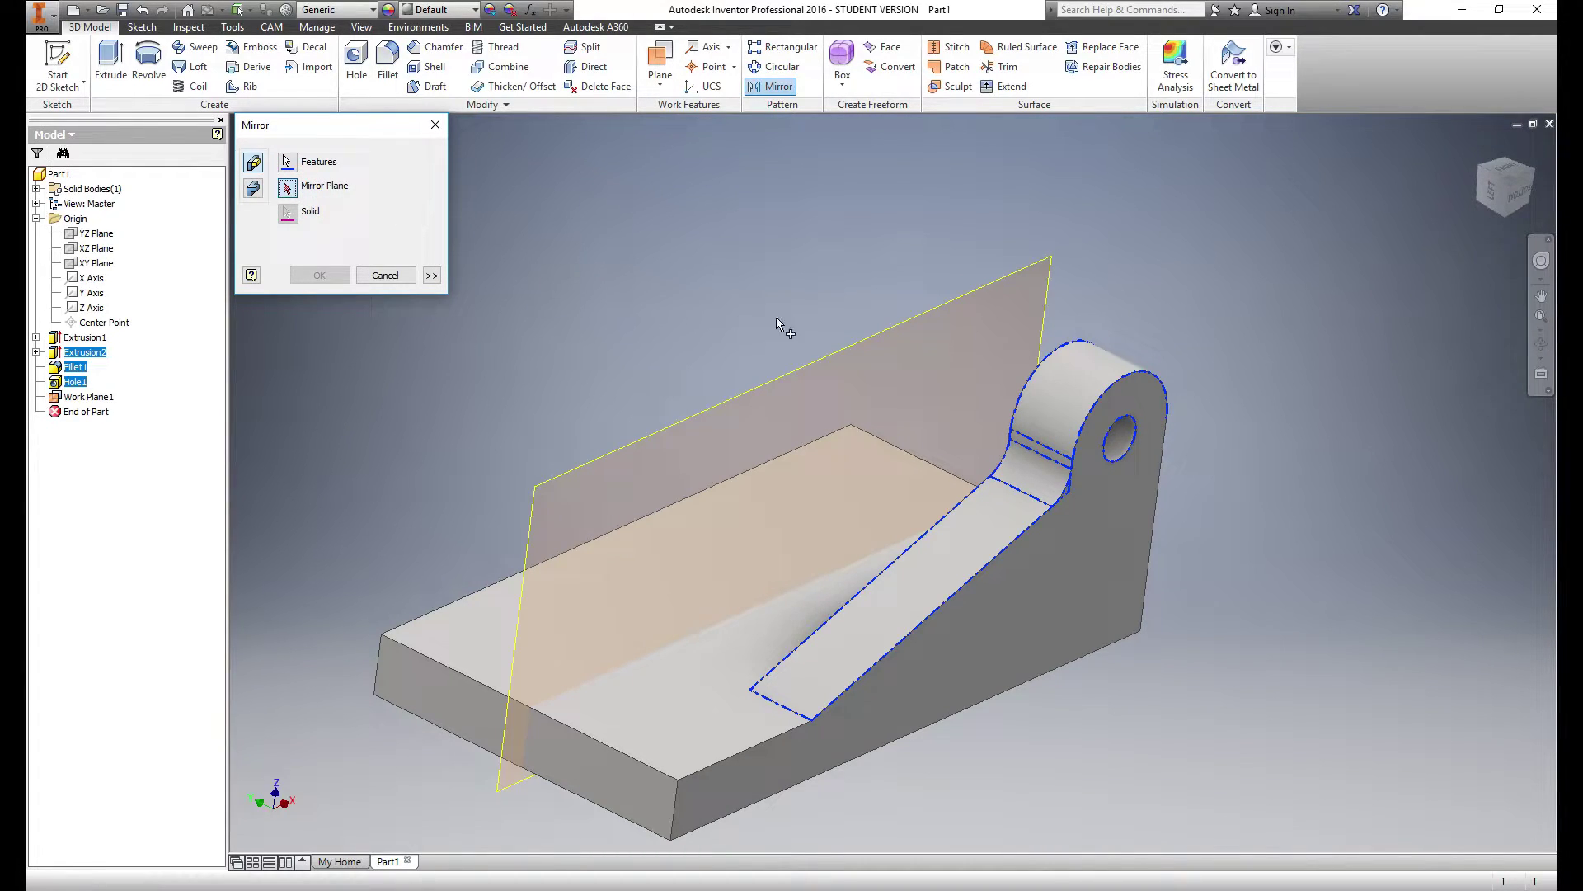
click(968, 292)
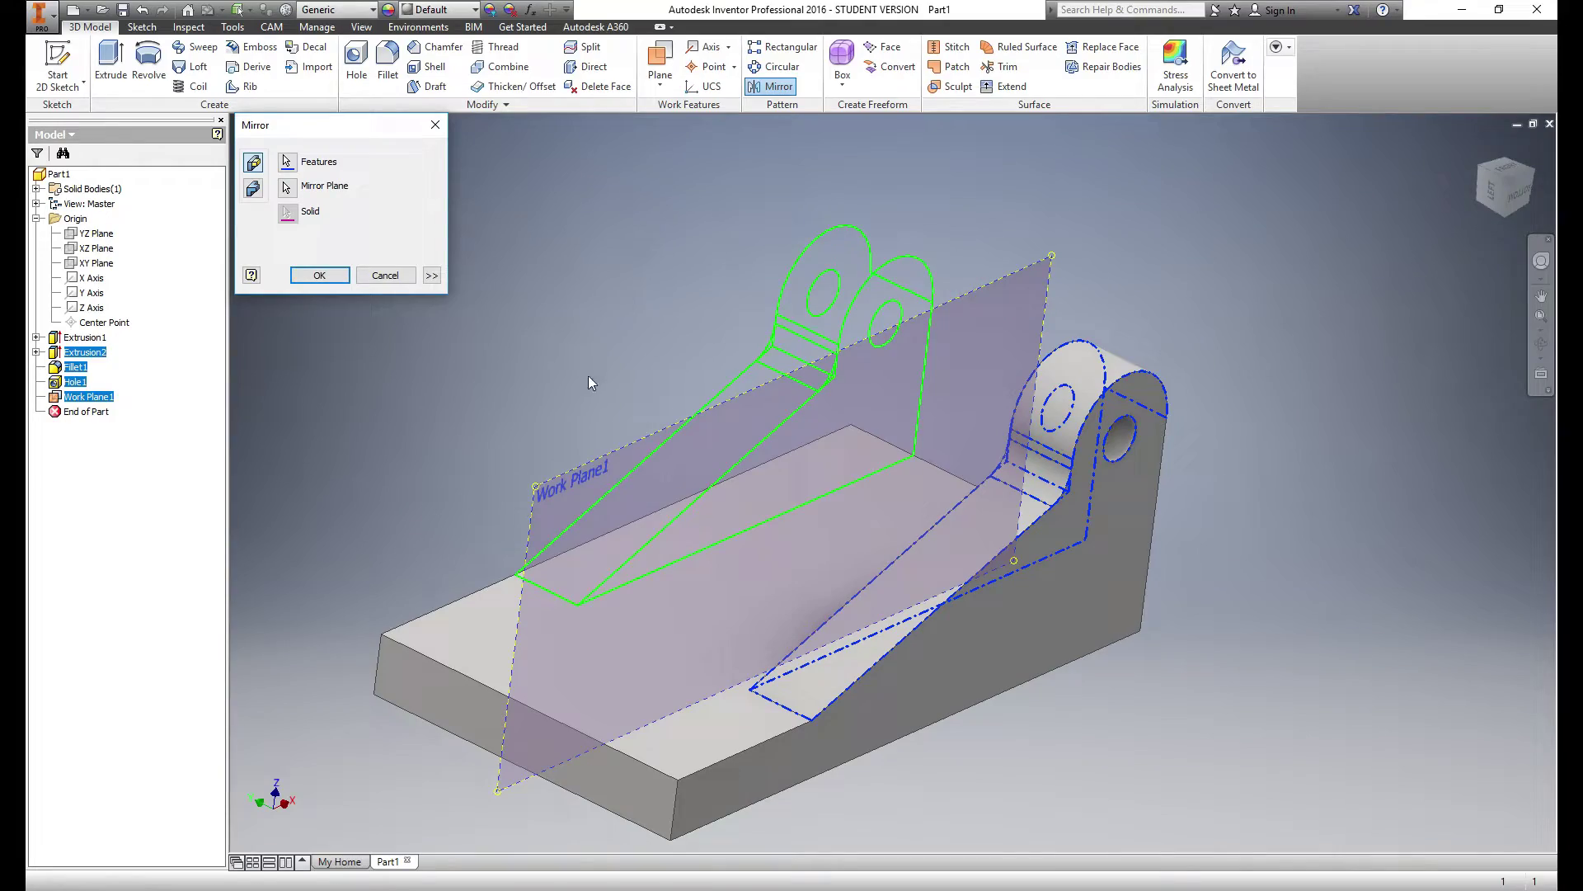
mouse_move(574, 384)
shift+middle_down()
mouse_move(671, 394)
mouse_move(566, 382)
mouse_move(684, 370)
mouse_move(612, 347)
mouse_move(608, 393)
mouse_move(556, 379)
shift+middle_up()
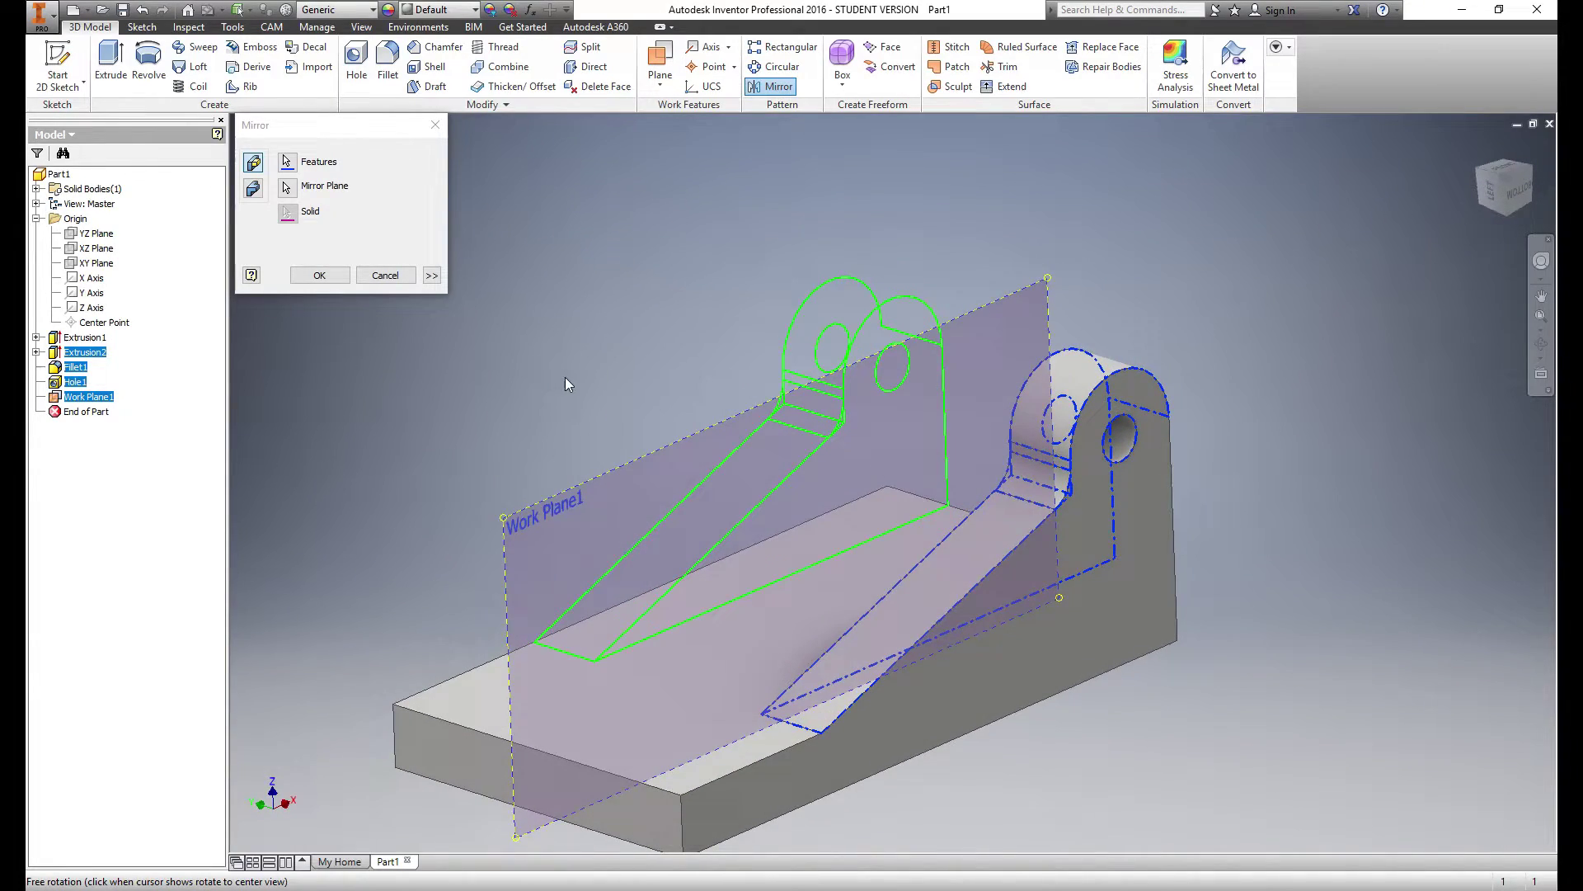
click(320, 275)
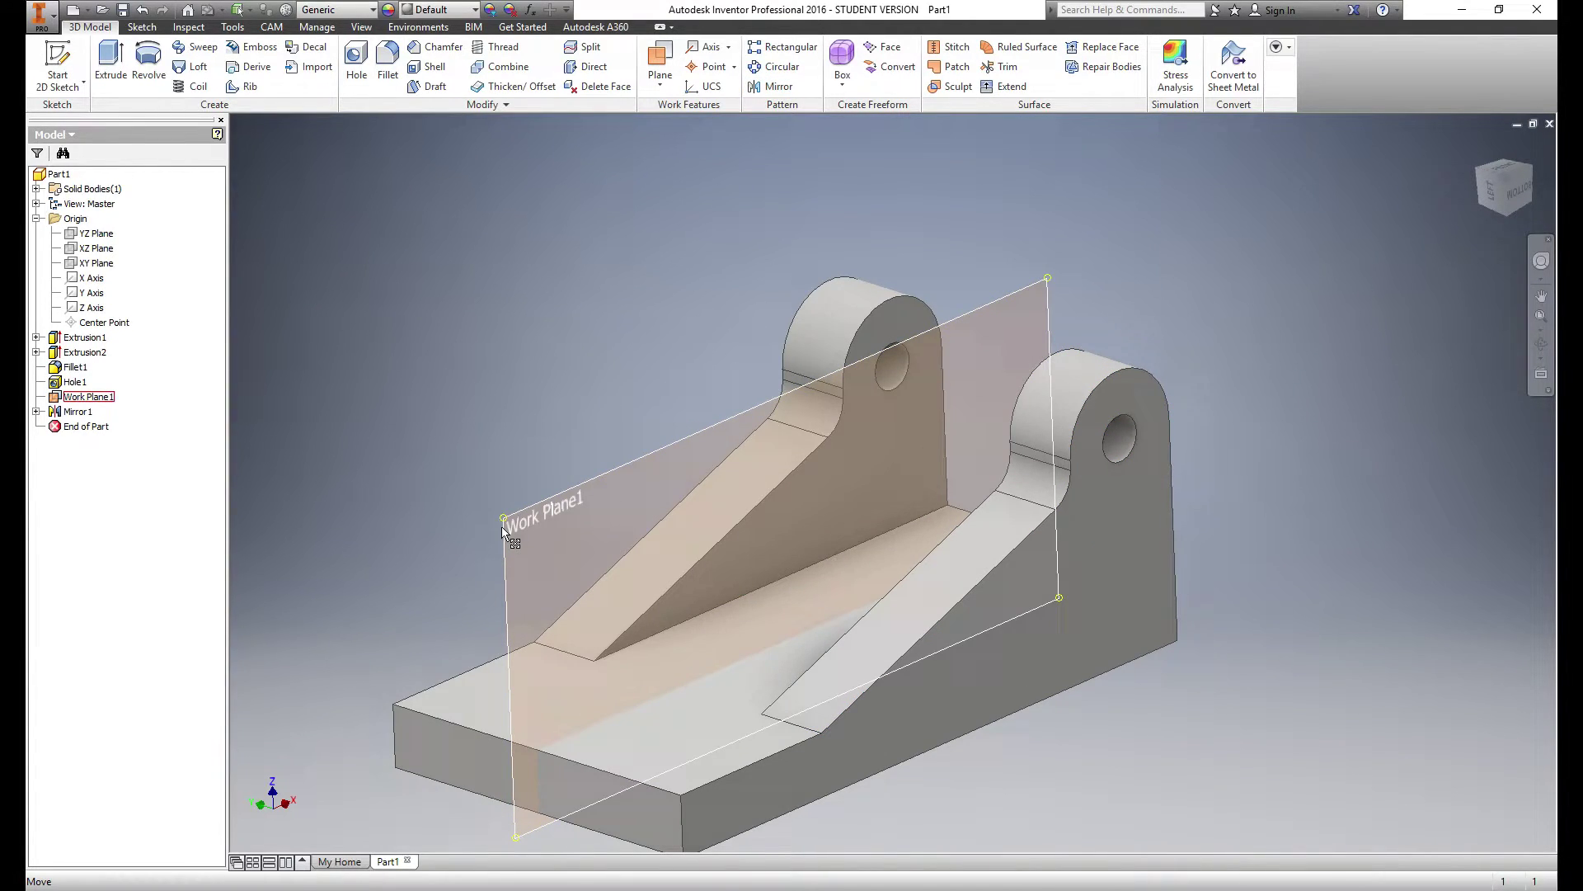
Turn the visibility of the middle work plane off and back on
click(87, 397)
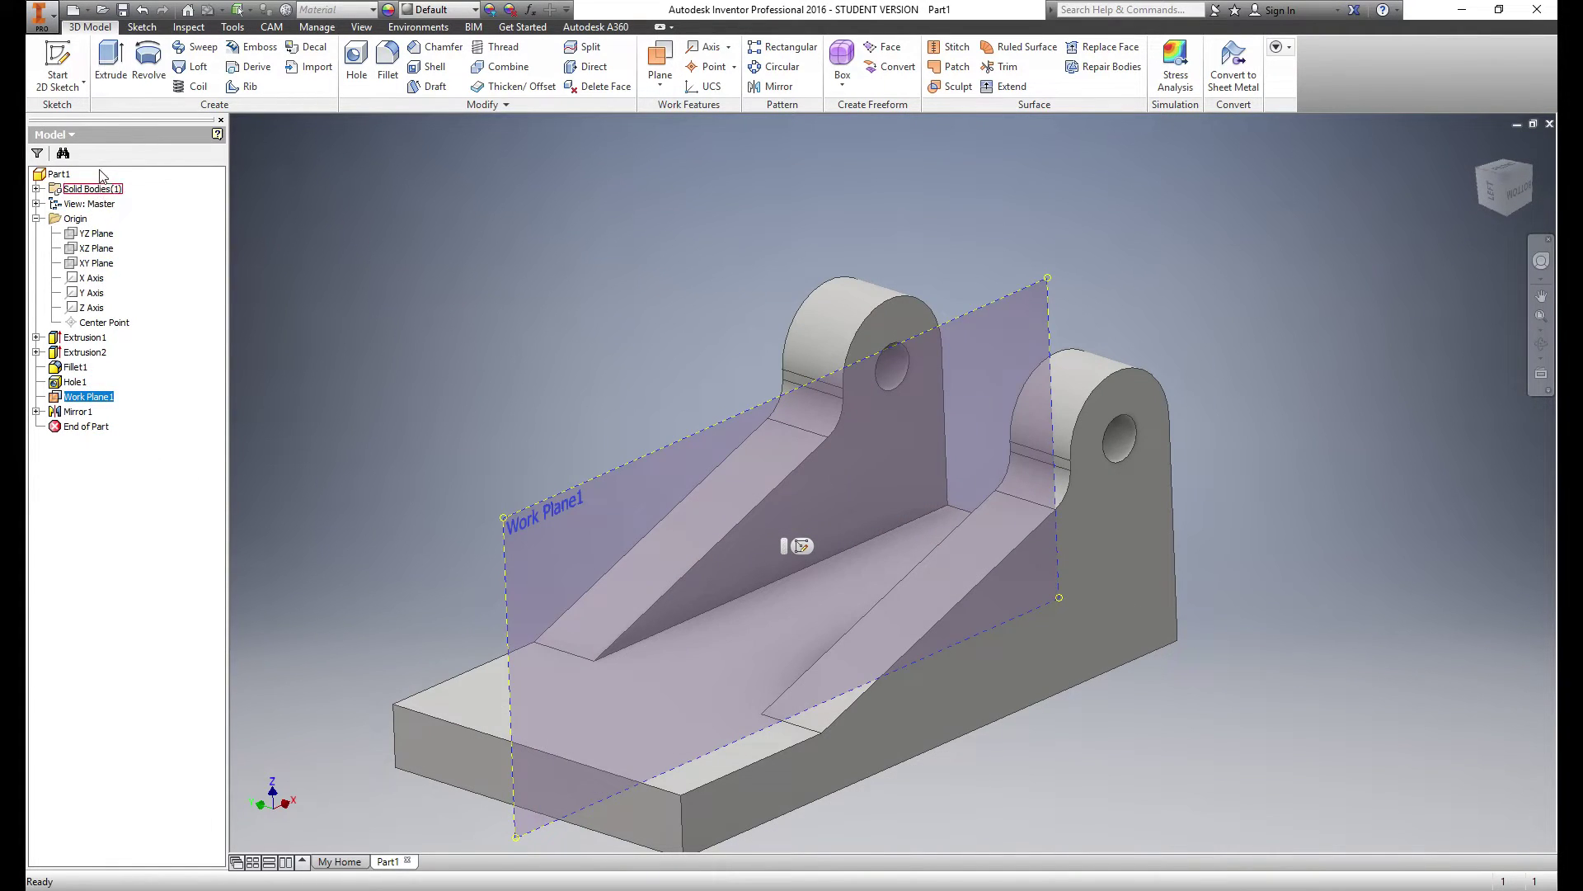
right_click(87, 402)
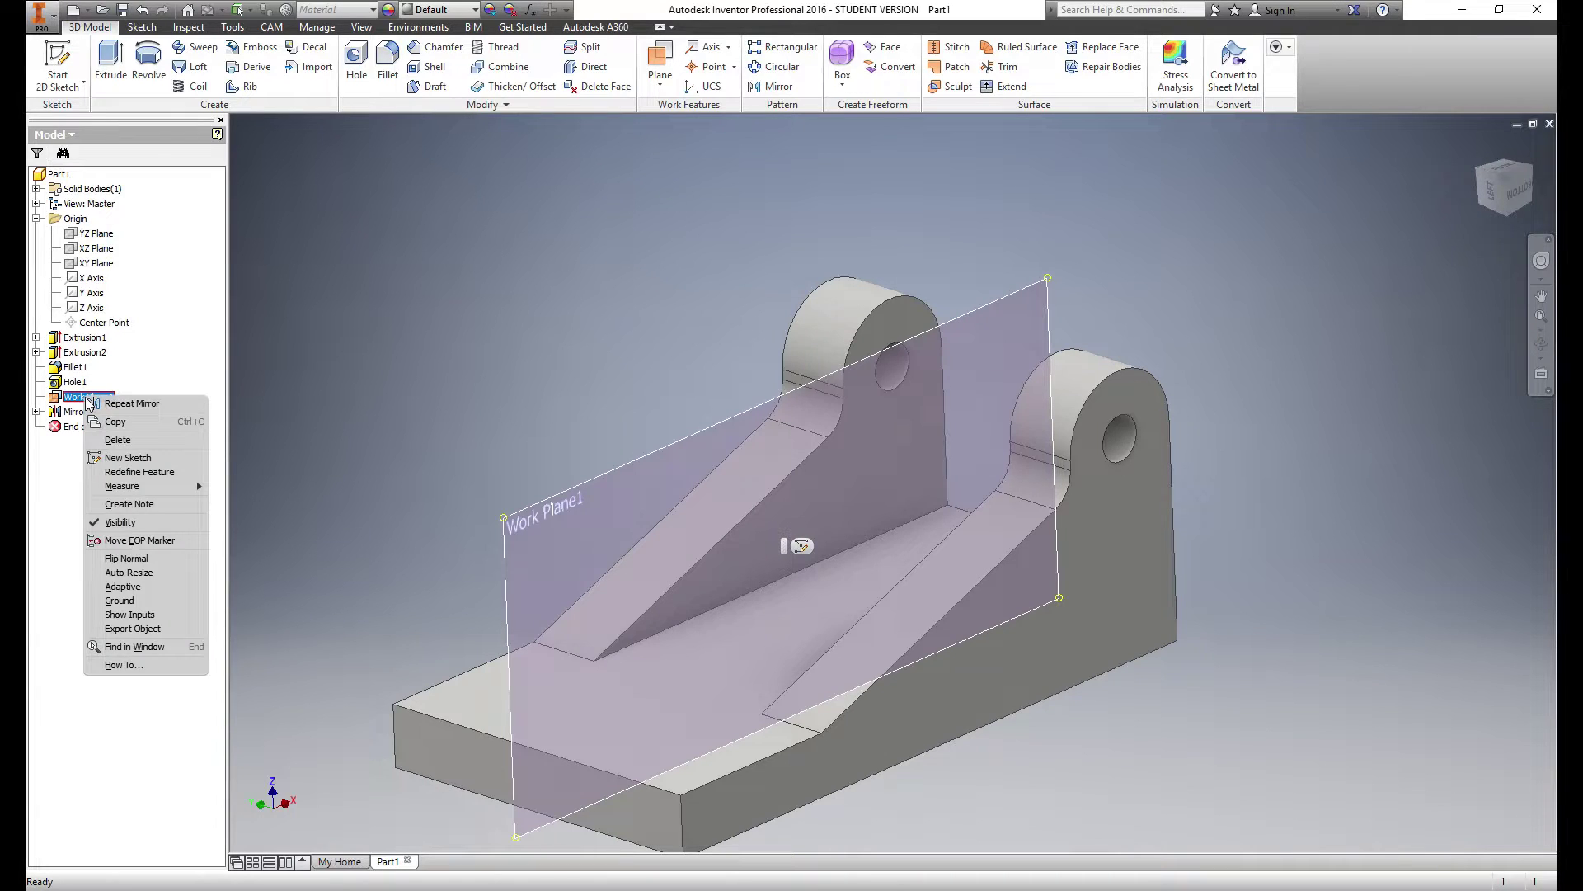
click(122, 523)
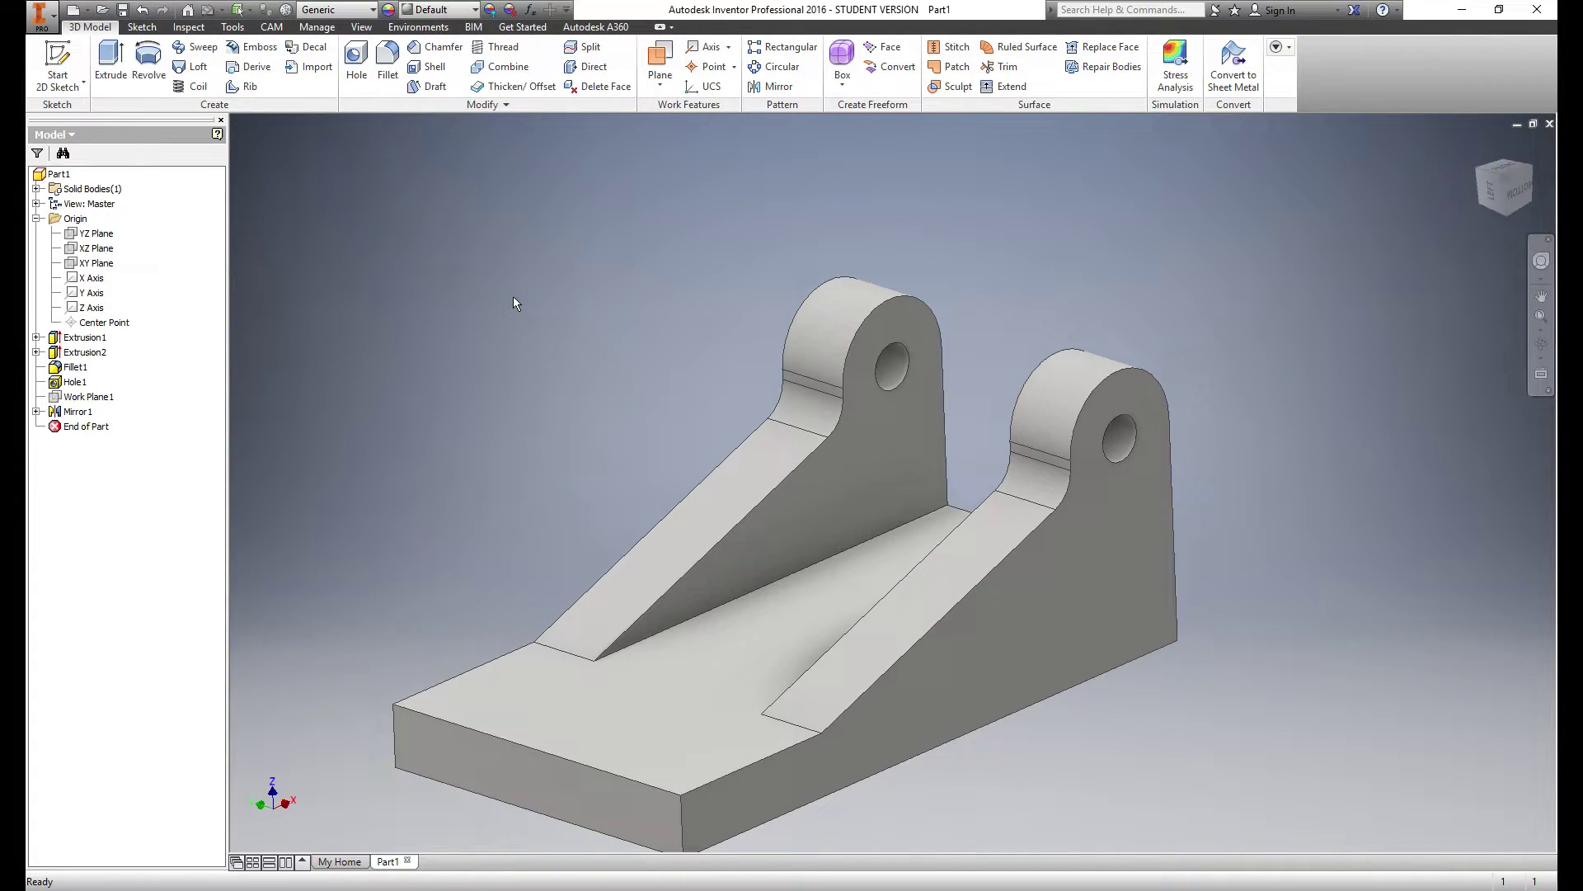
right_click(80, 402)
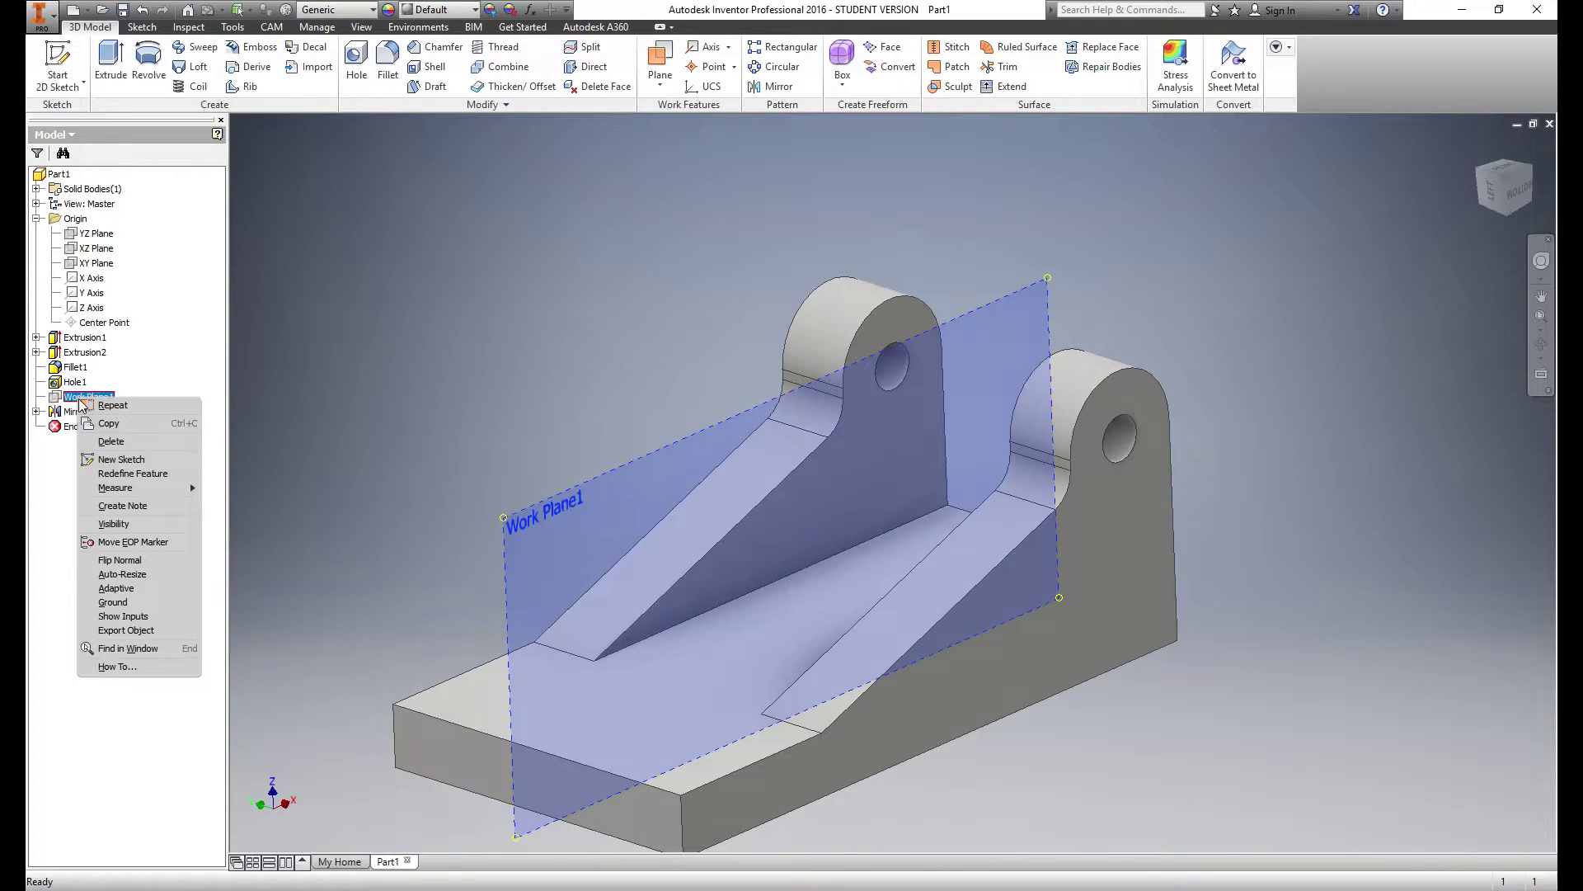
click(120, 525)
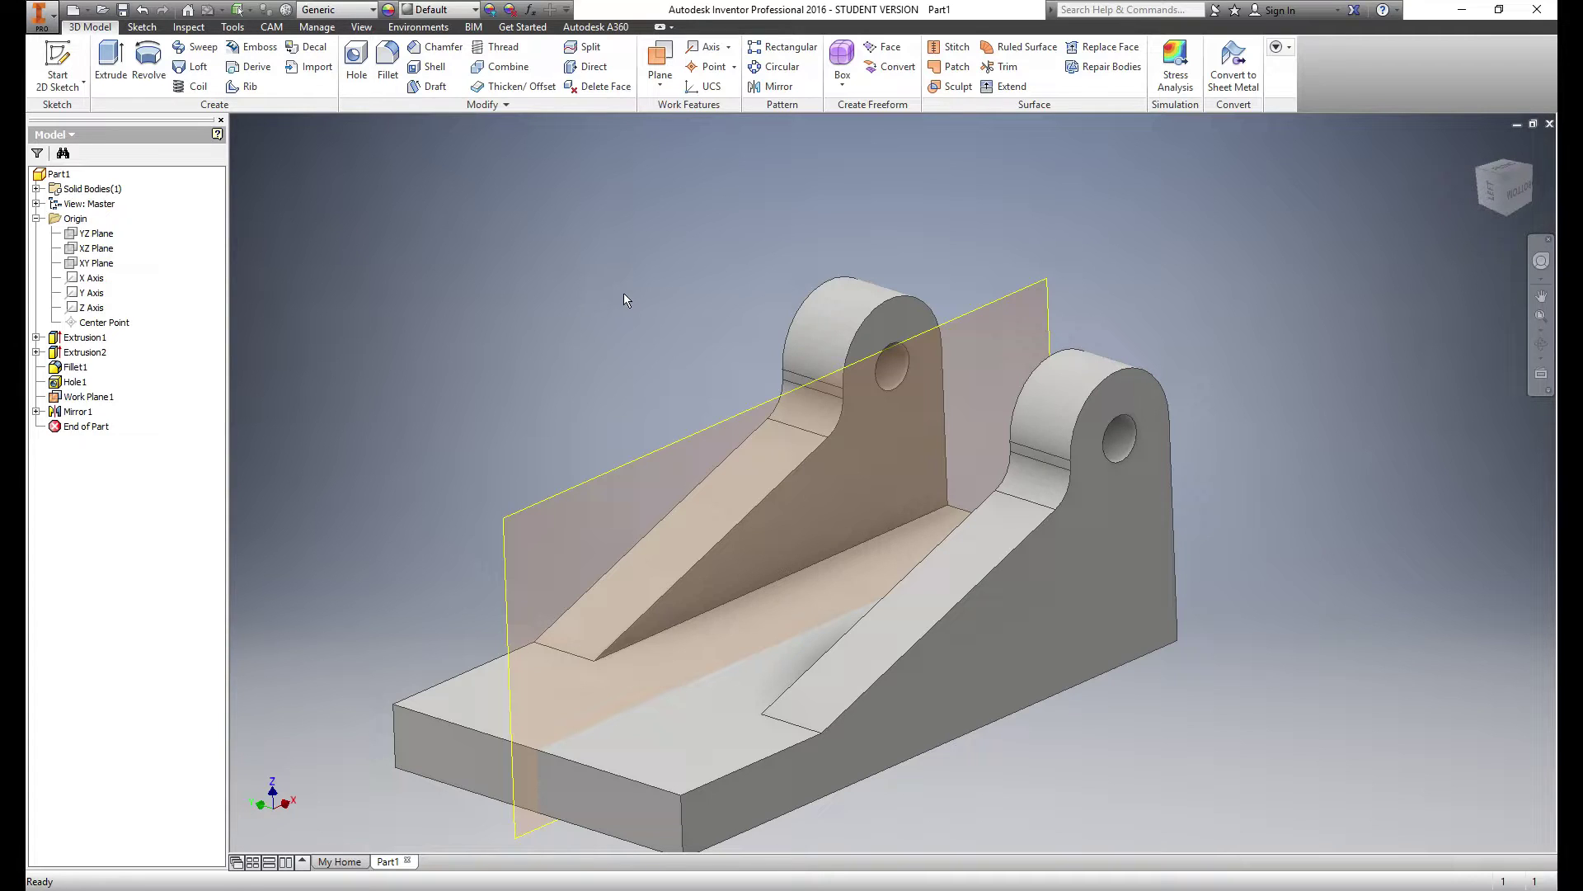
Create a work plane offset 30 mm from the middle work plane, towards the original upright
click(658, 90)
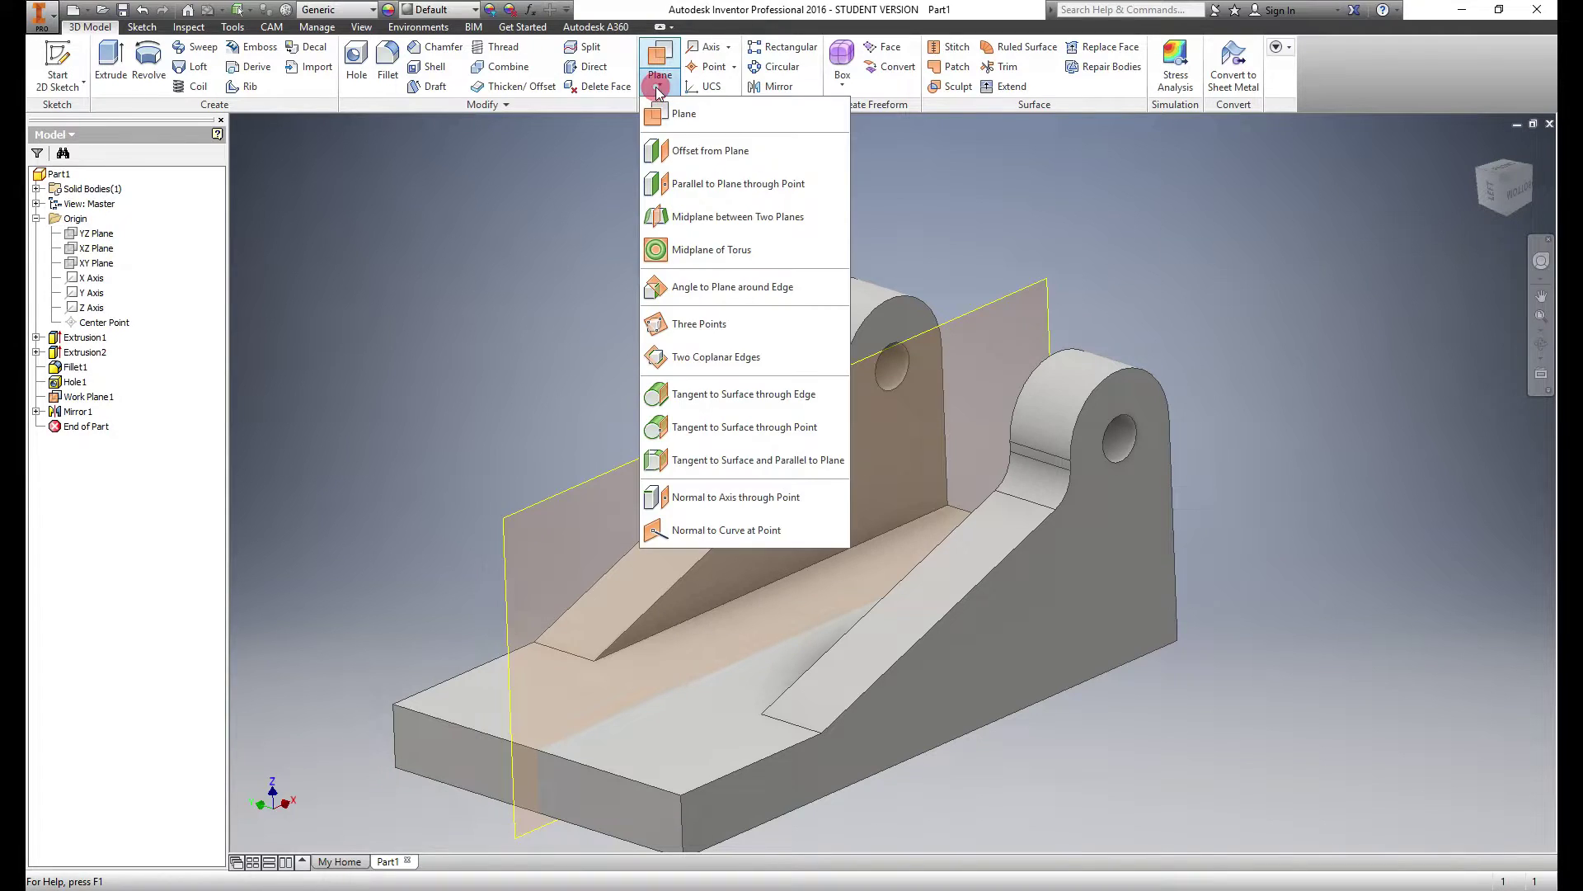
click(707, 151)
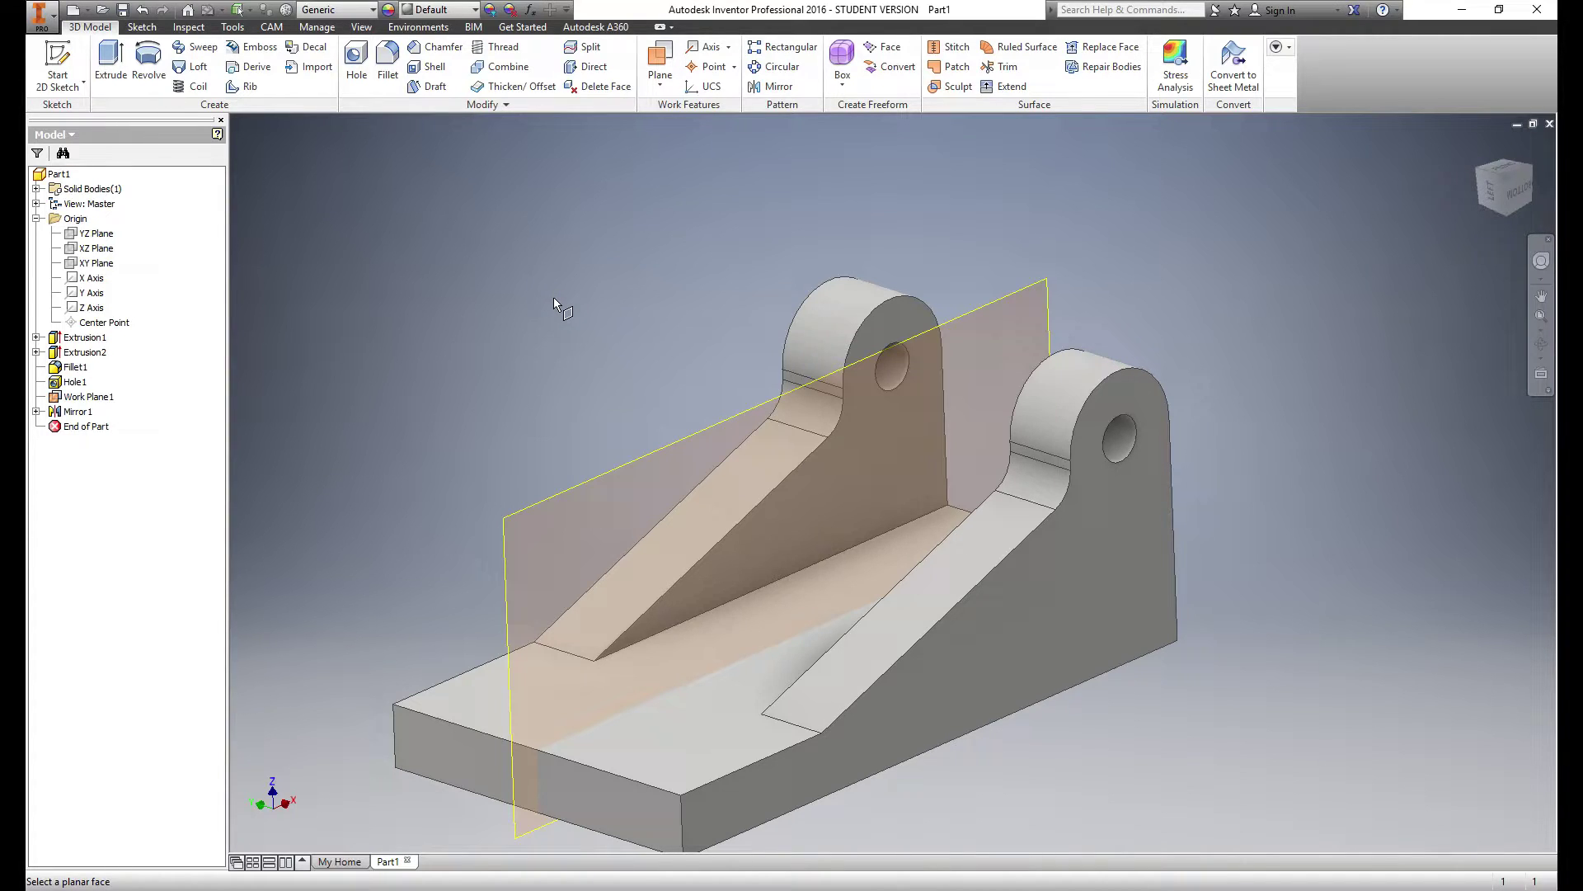
click(511, 516)
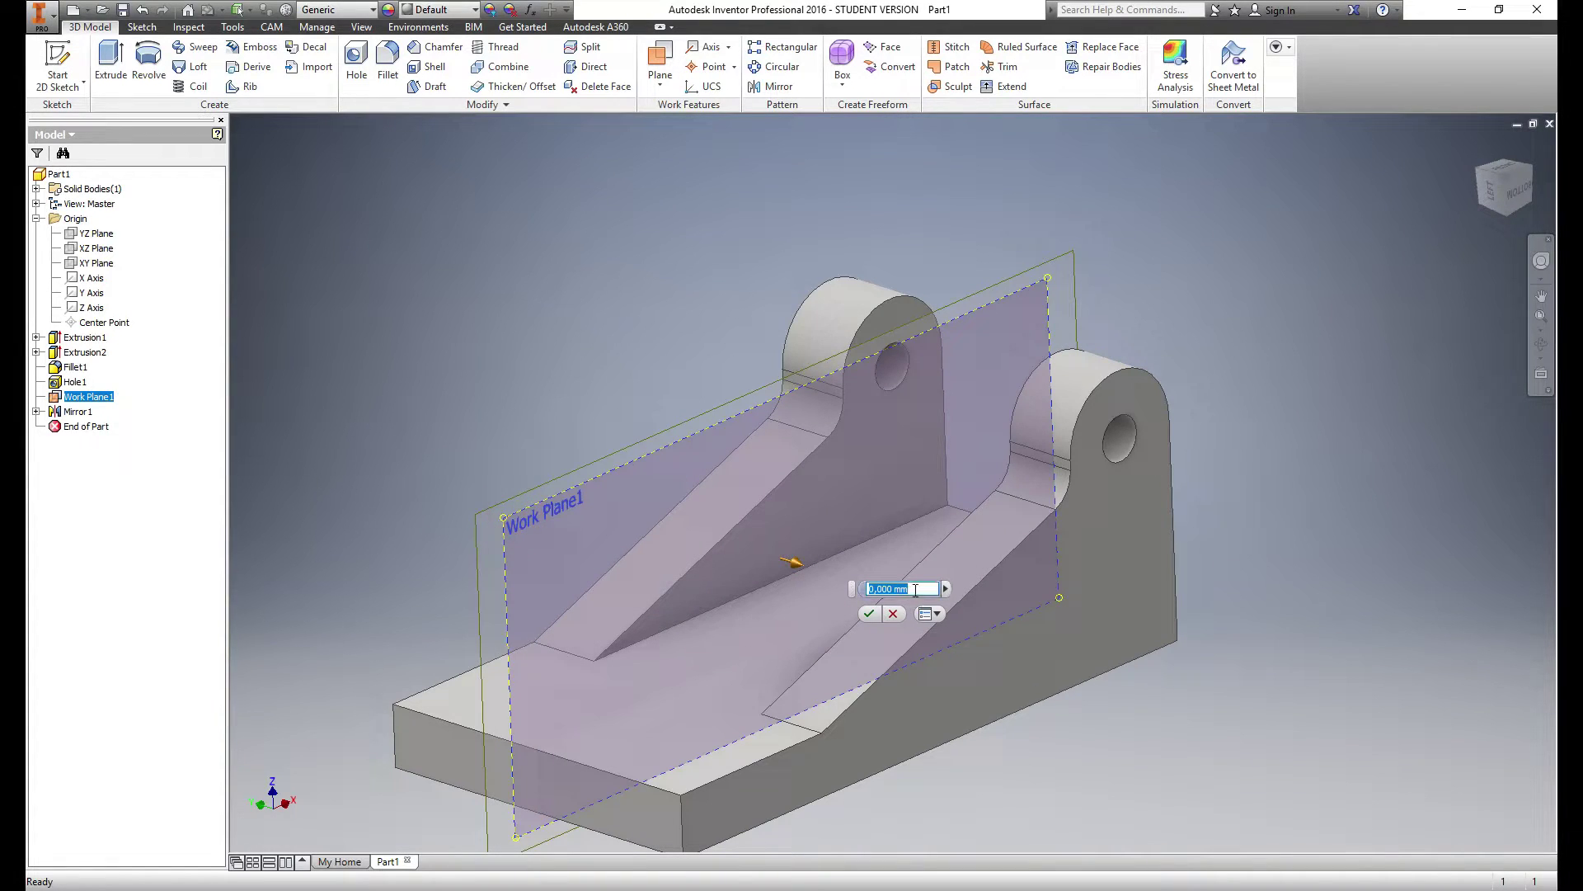
text(30)
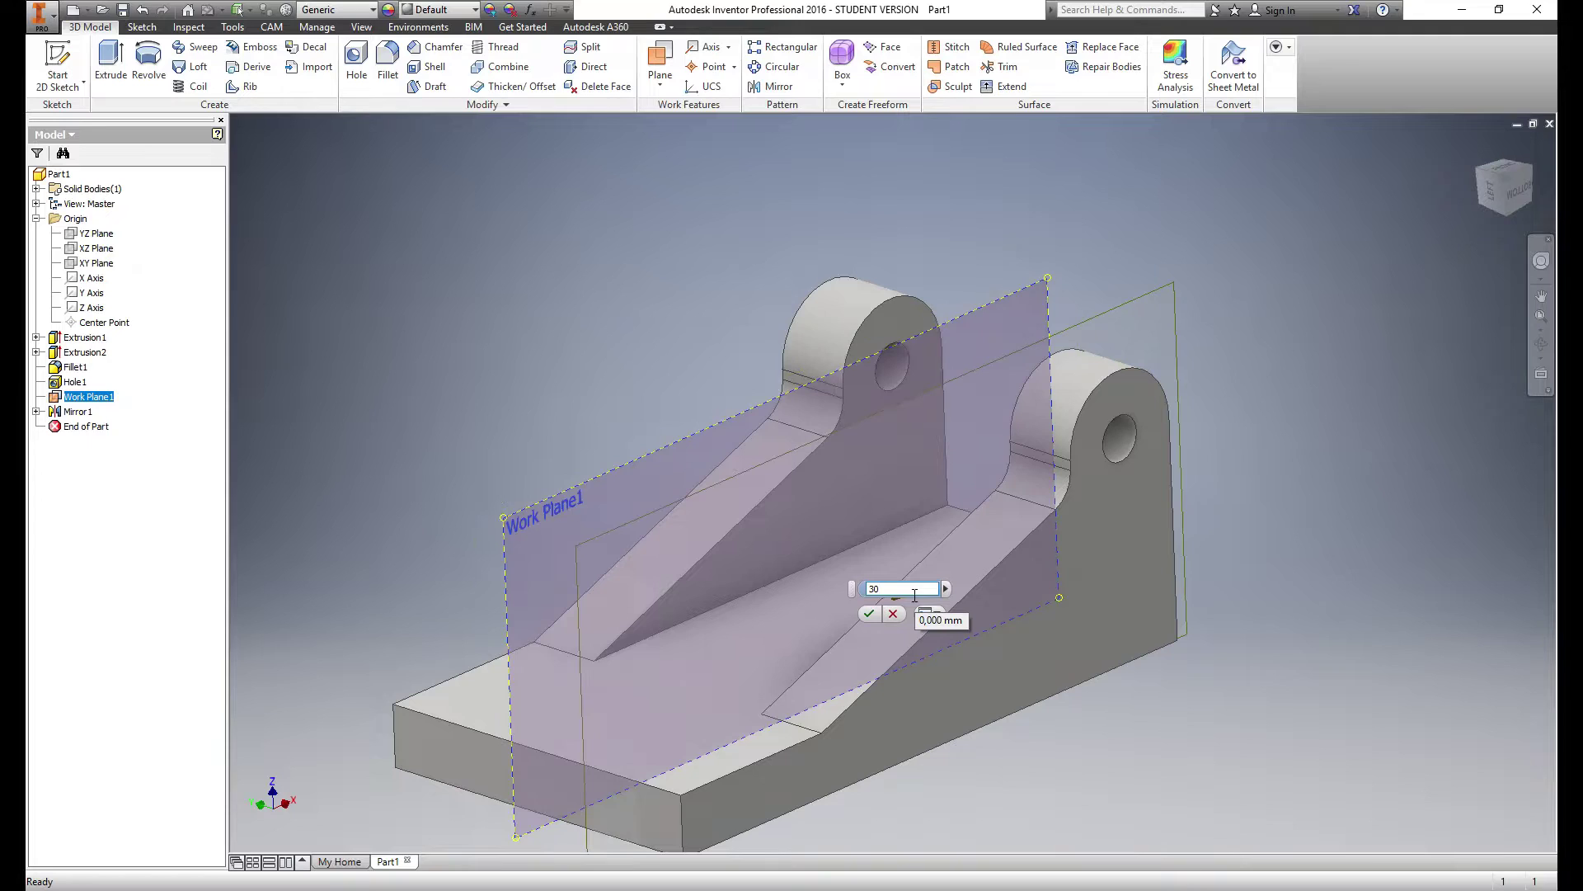
scroll(797, 577, up, 3)
shift+middle_drag(748, 634, 786, 628)
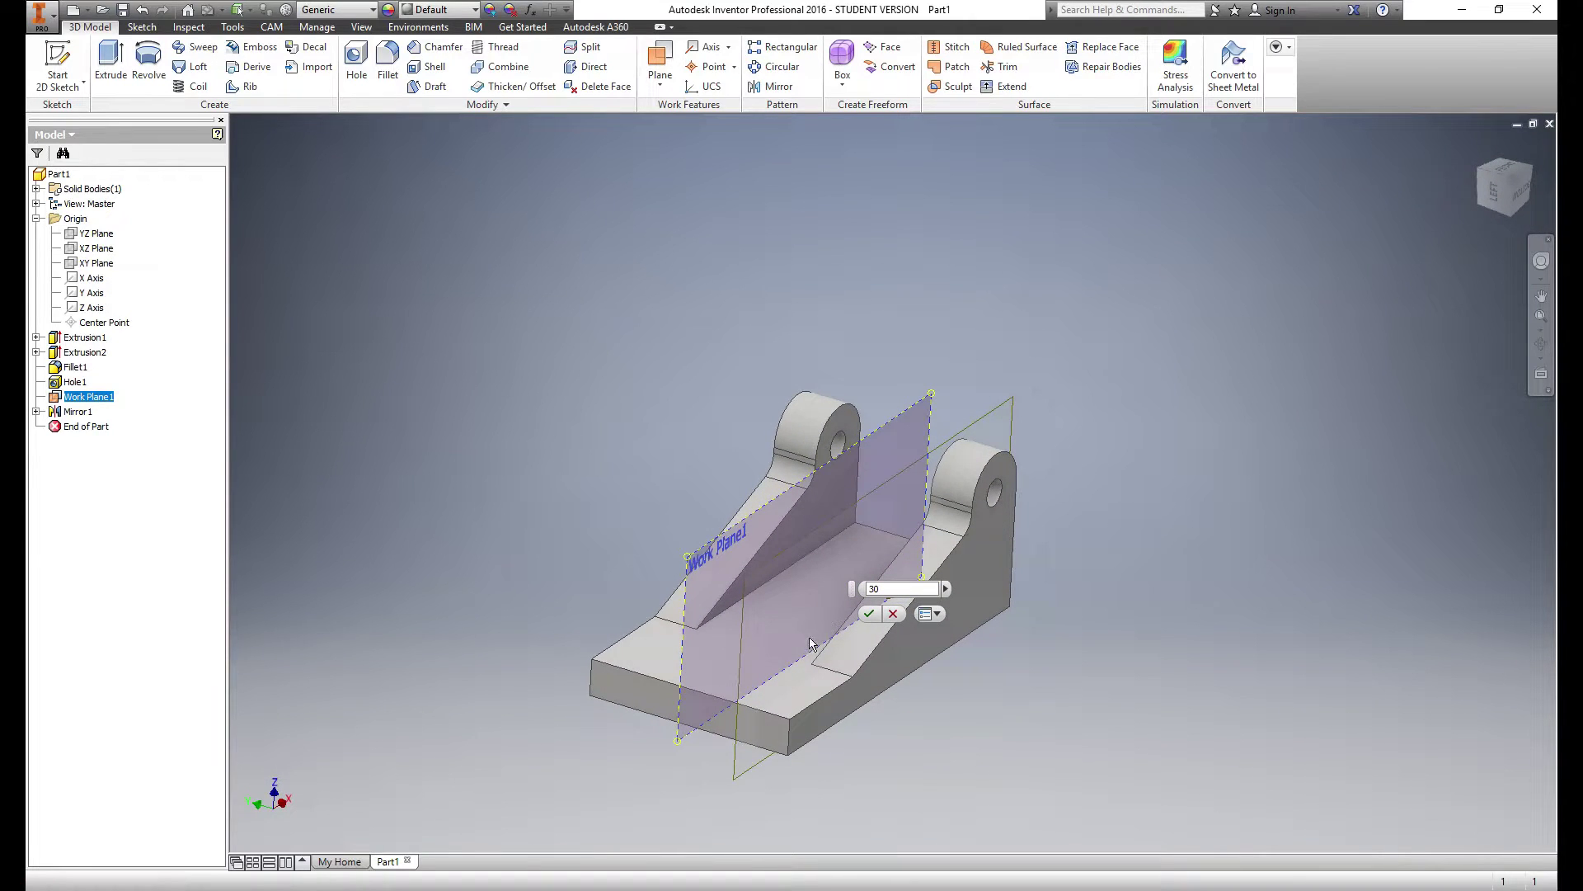
click(870, 614)
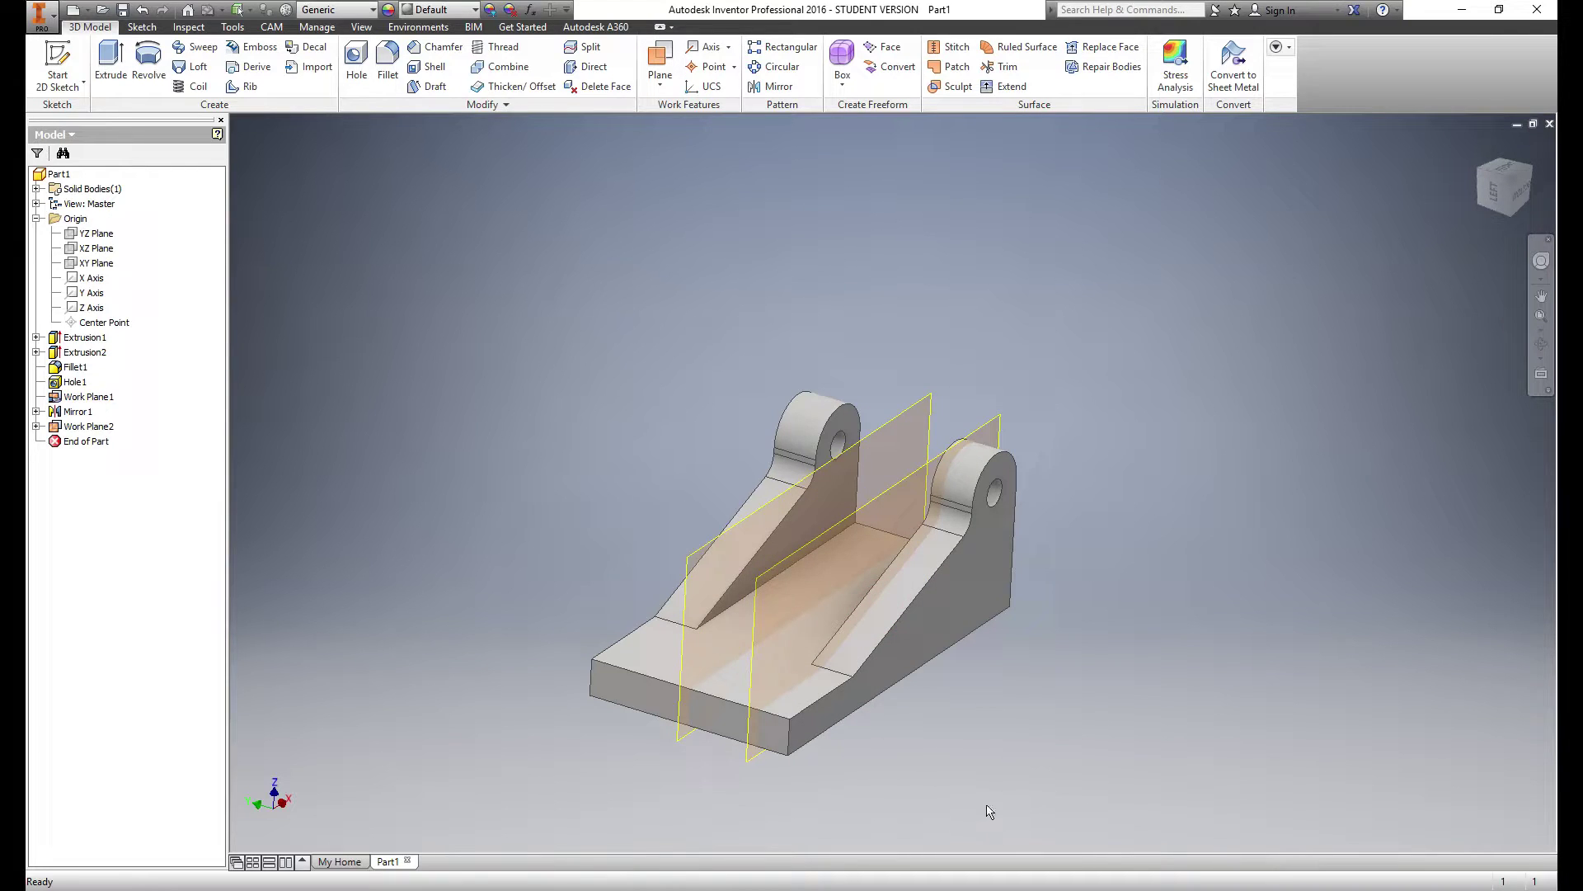
Start a new sketch on the offset work plane
click(993, 424)
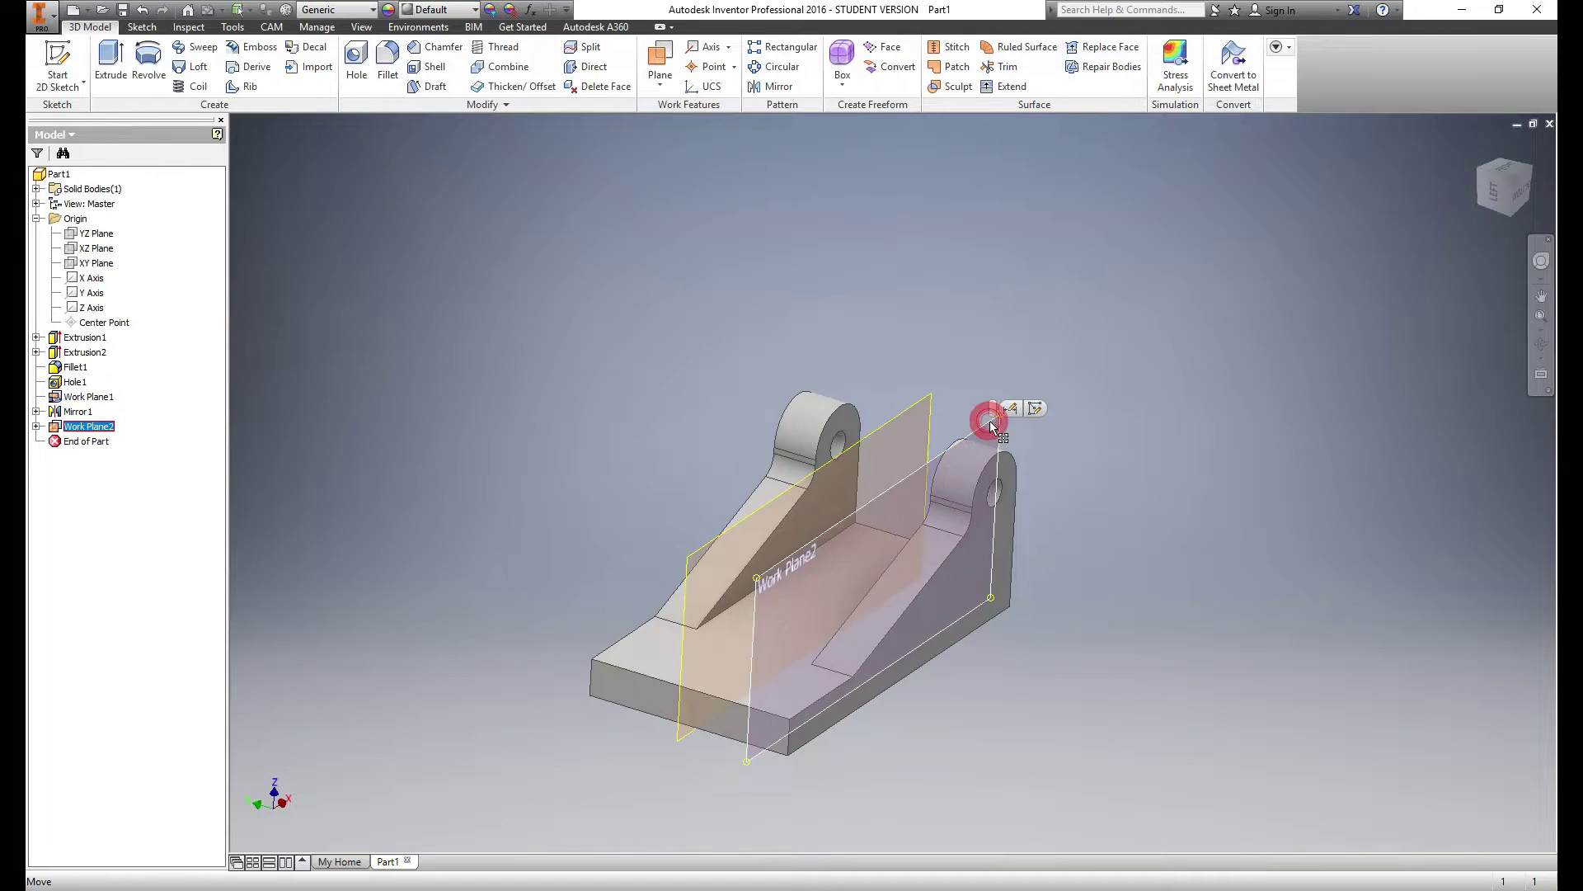
click(1036, 410)
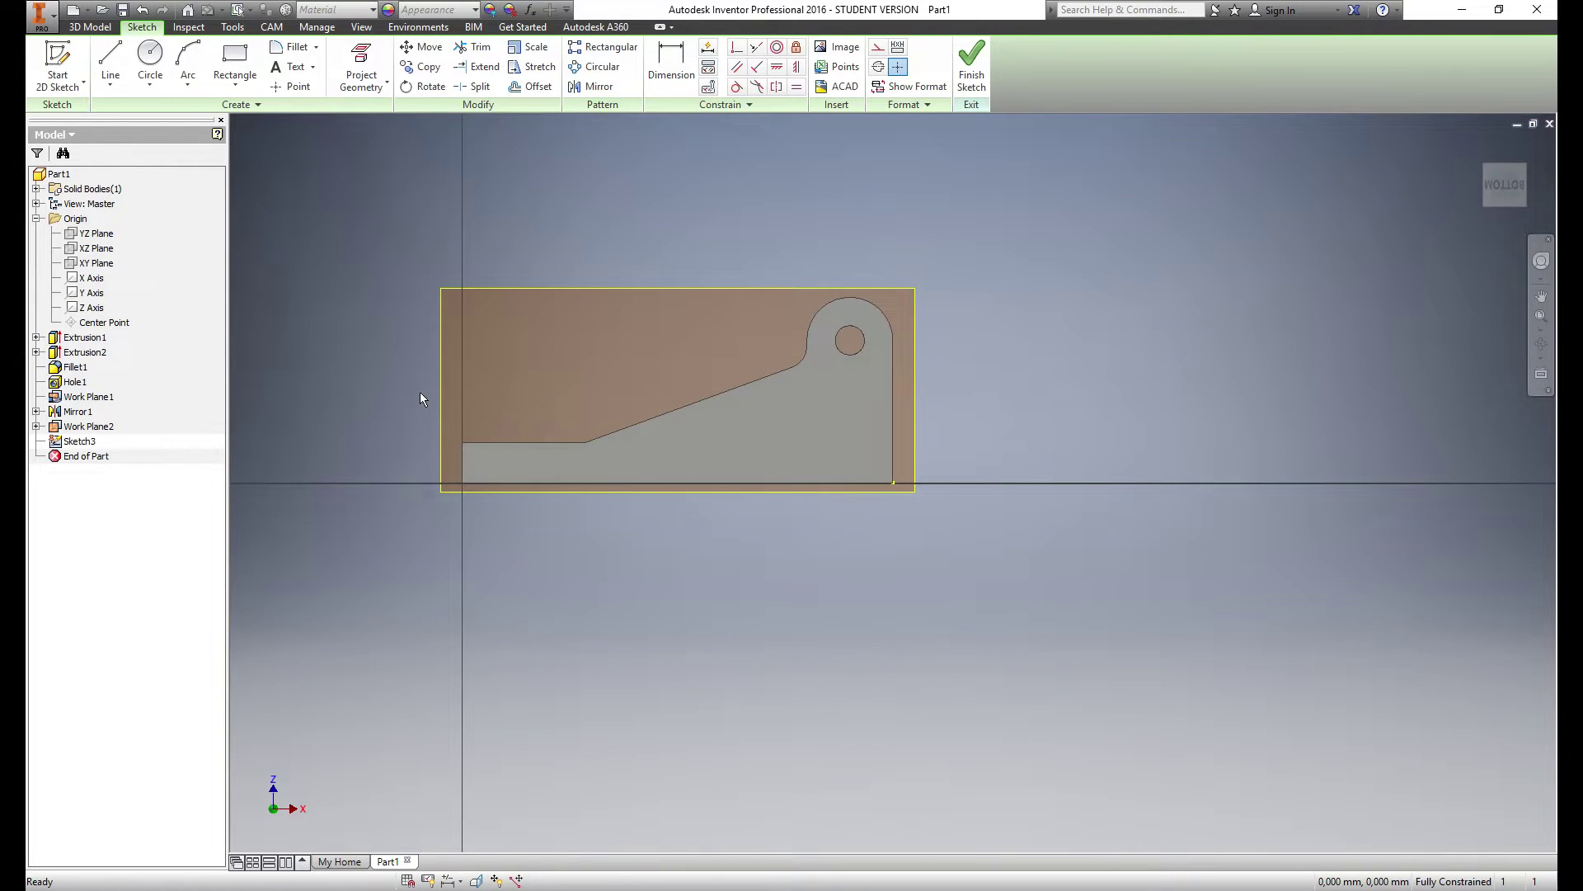
scroll(403, 403, down, 3)
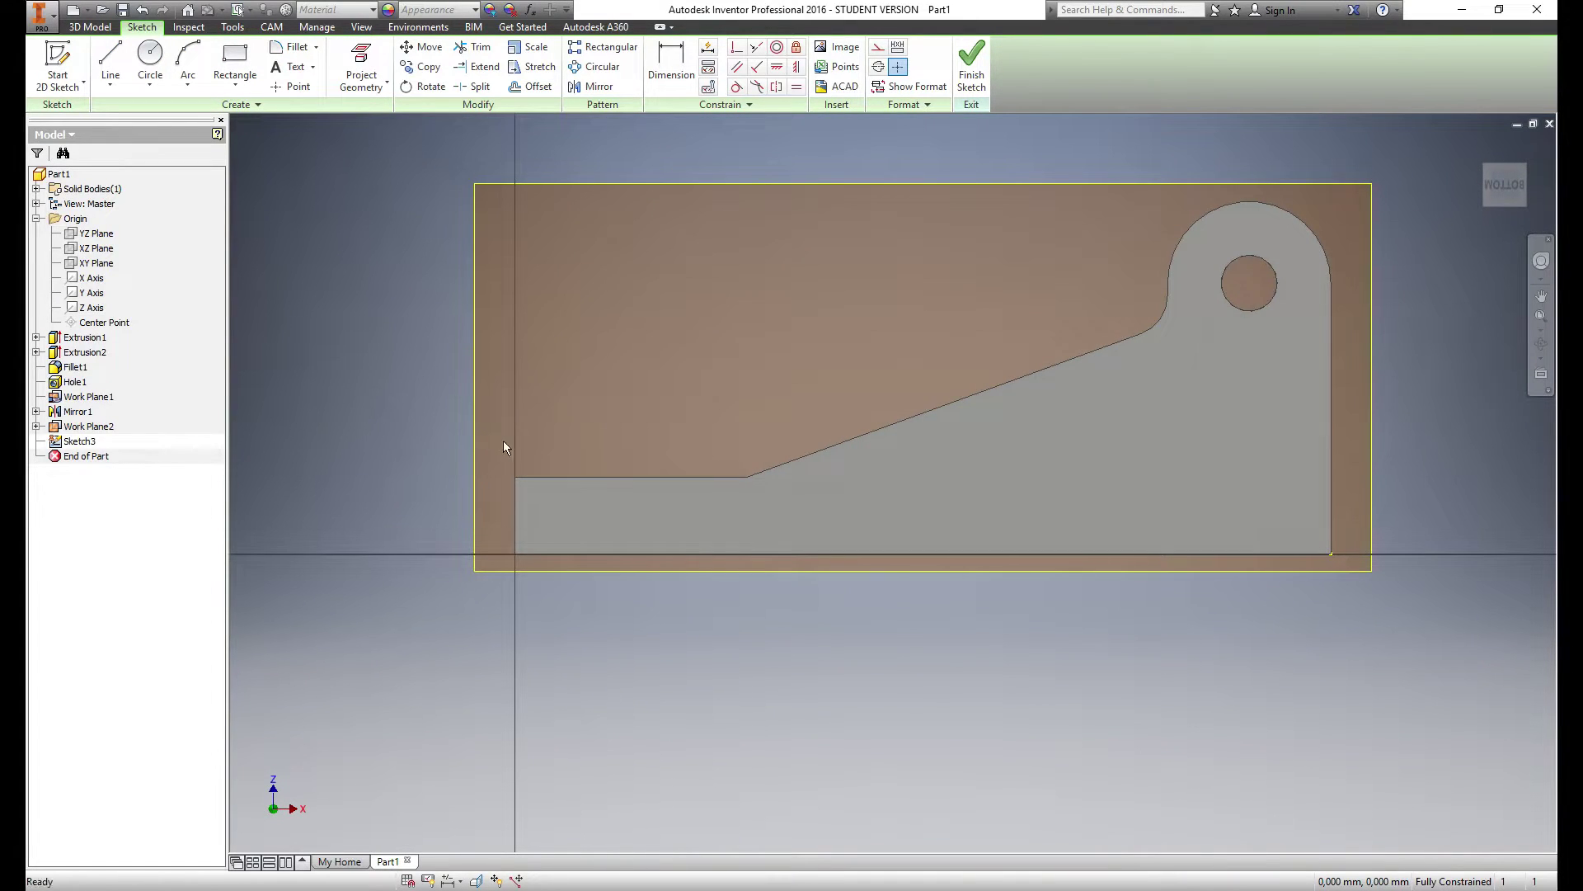
middle_drag(611, 410, 650, 477)
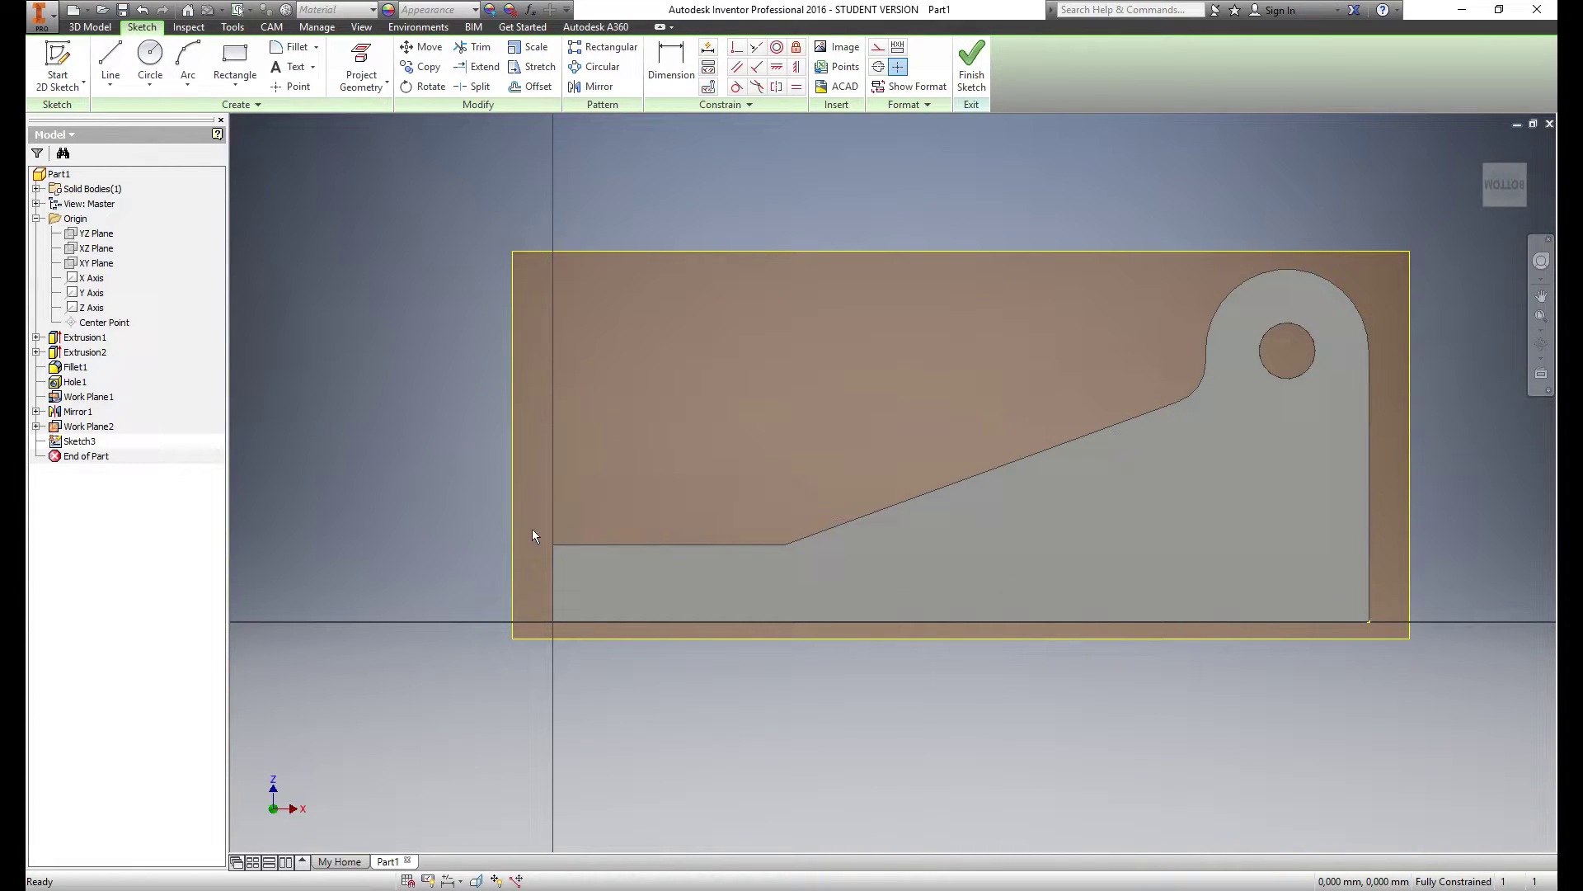
Sketch three lines from the plate's upper corner at its low end, enclosing a rectangle about 17 × 11 mm on the plate's top edge
click(109, 59)
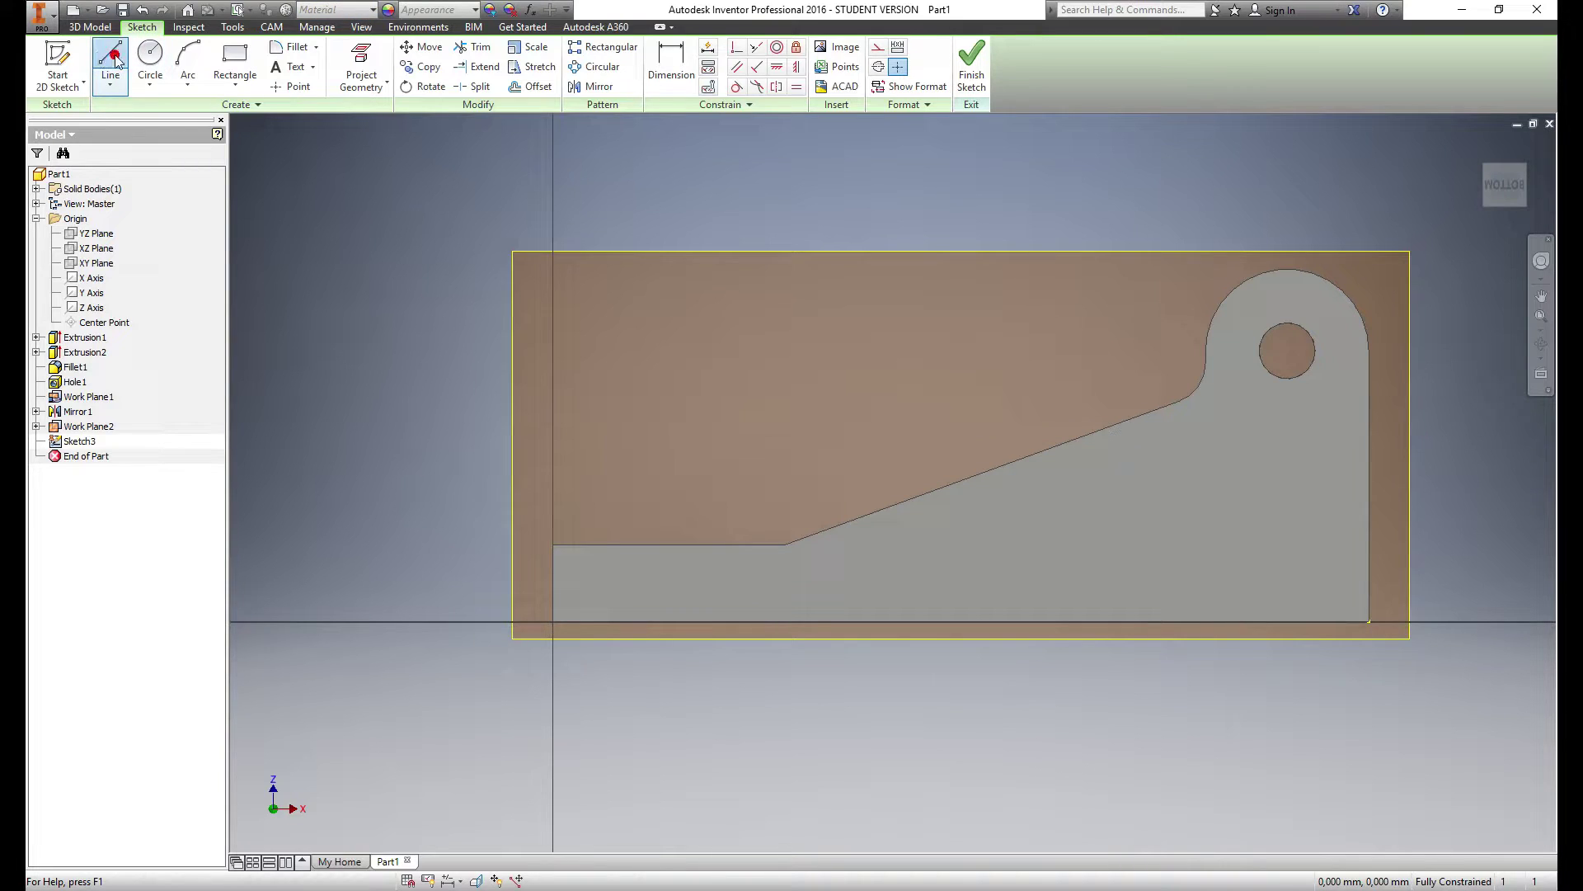
click(552, 544)
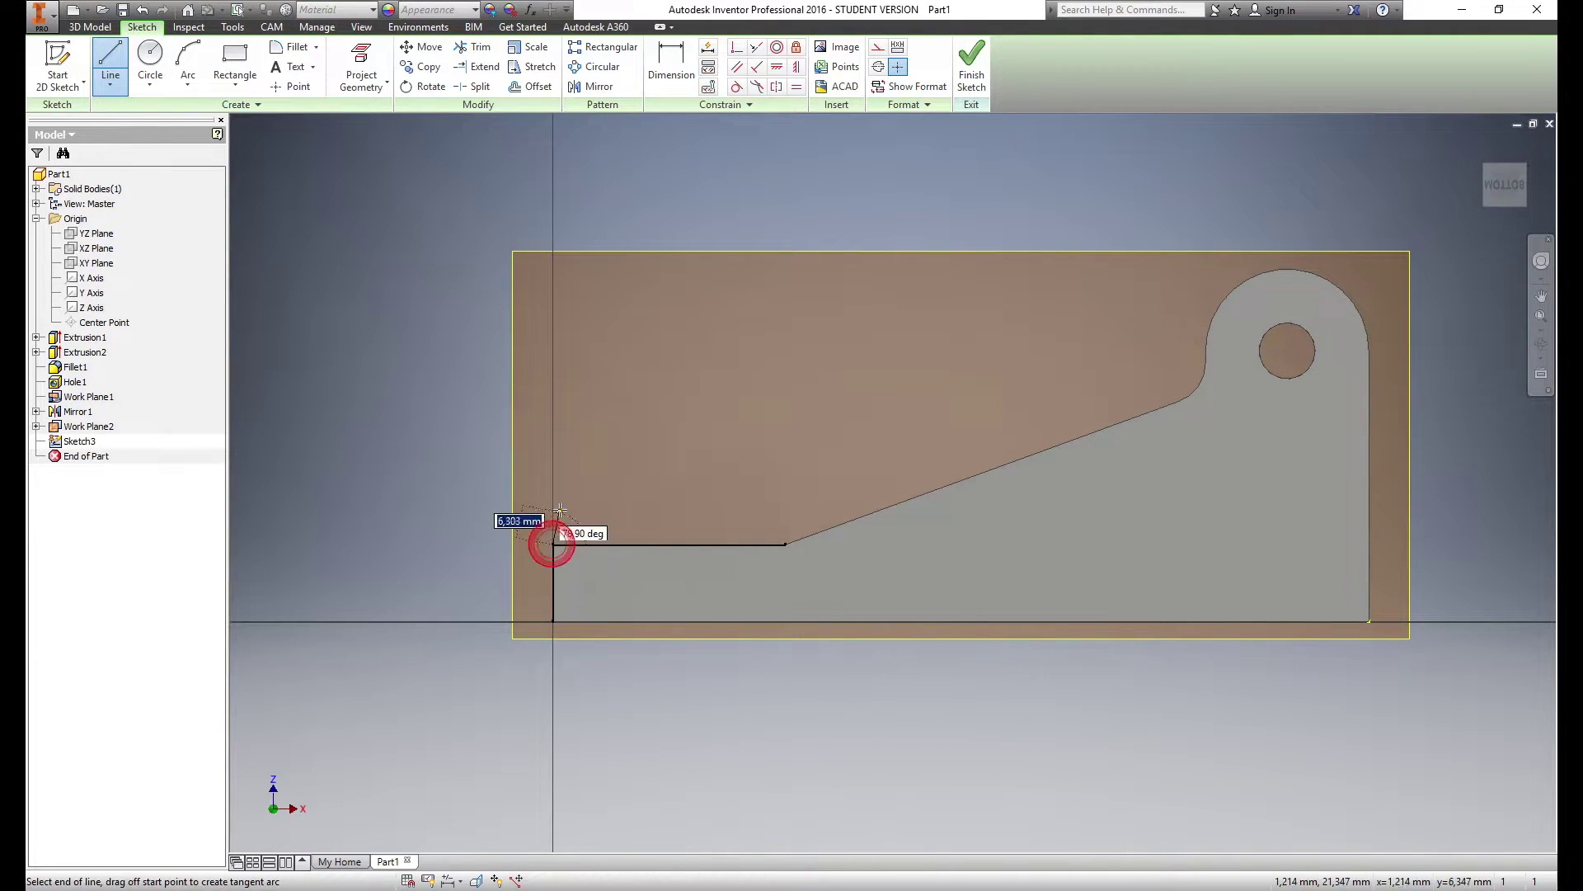
click(553, 491)
click(640, 490)
key(Escape)
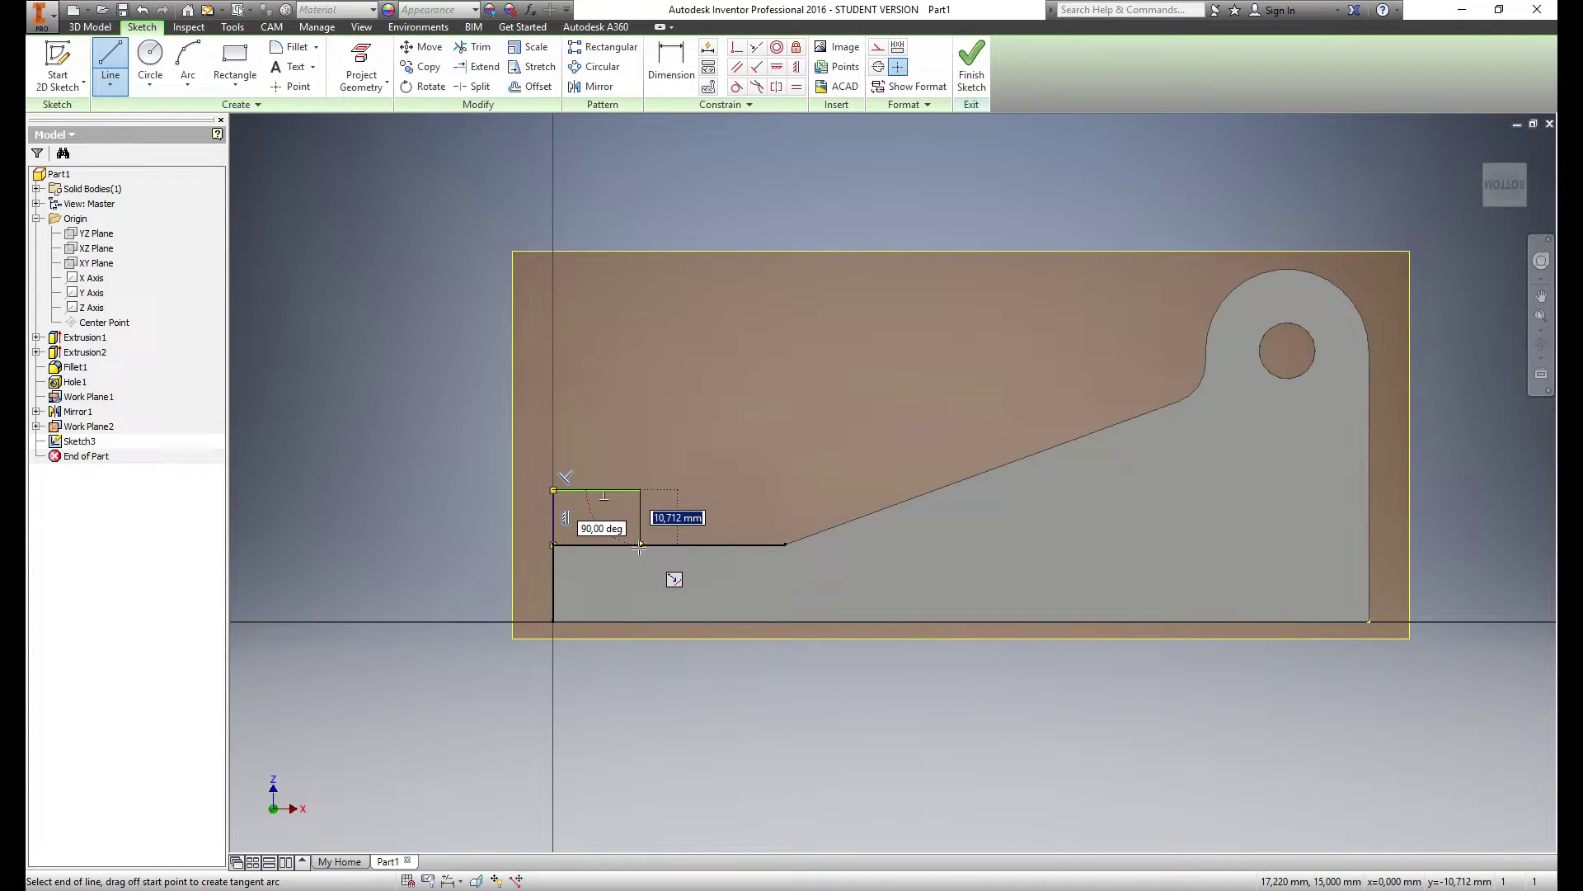
double_click(642, 544)
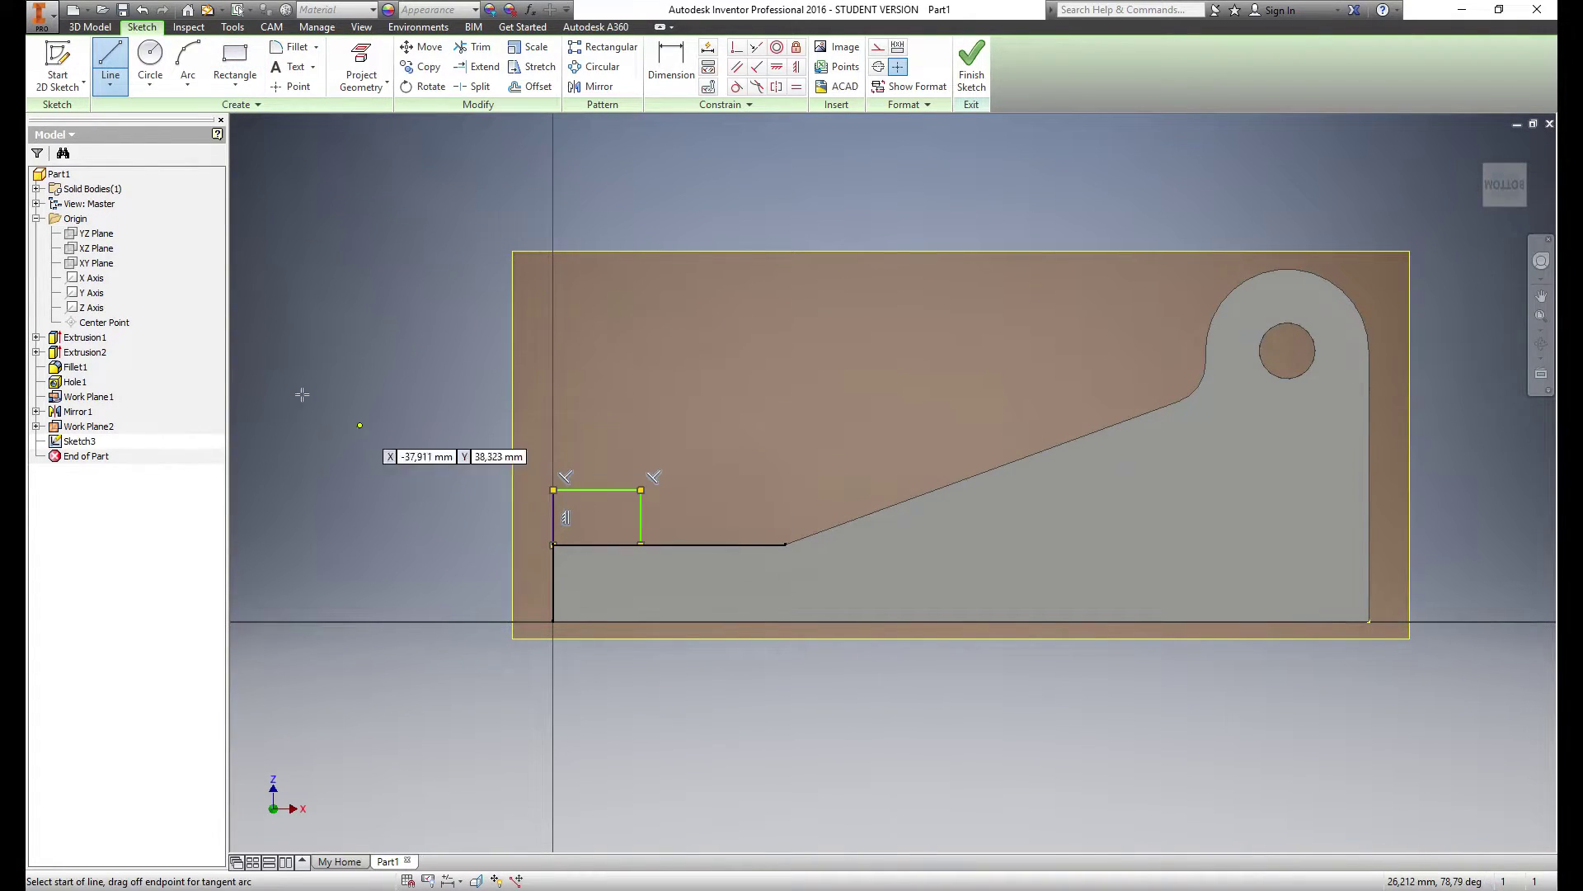
key(Escape)
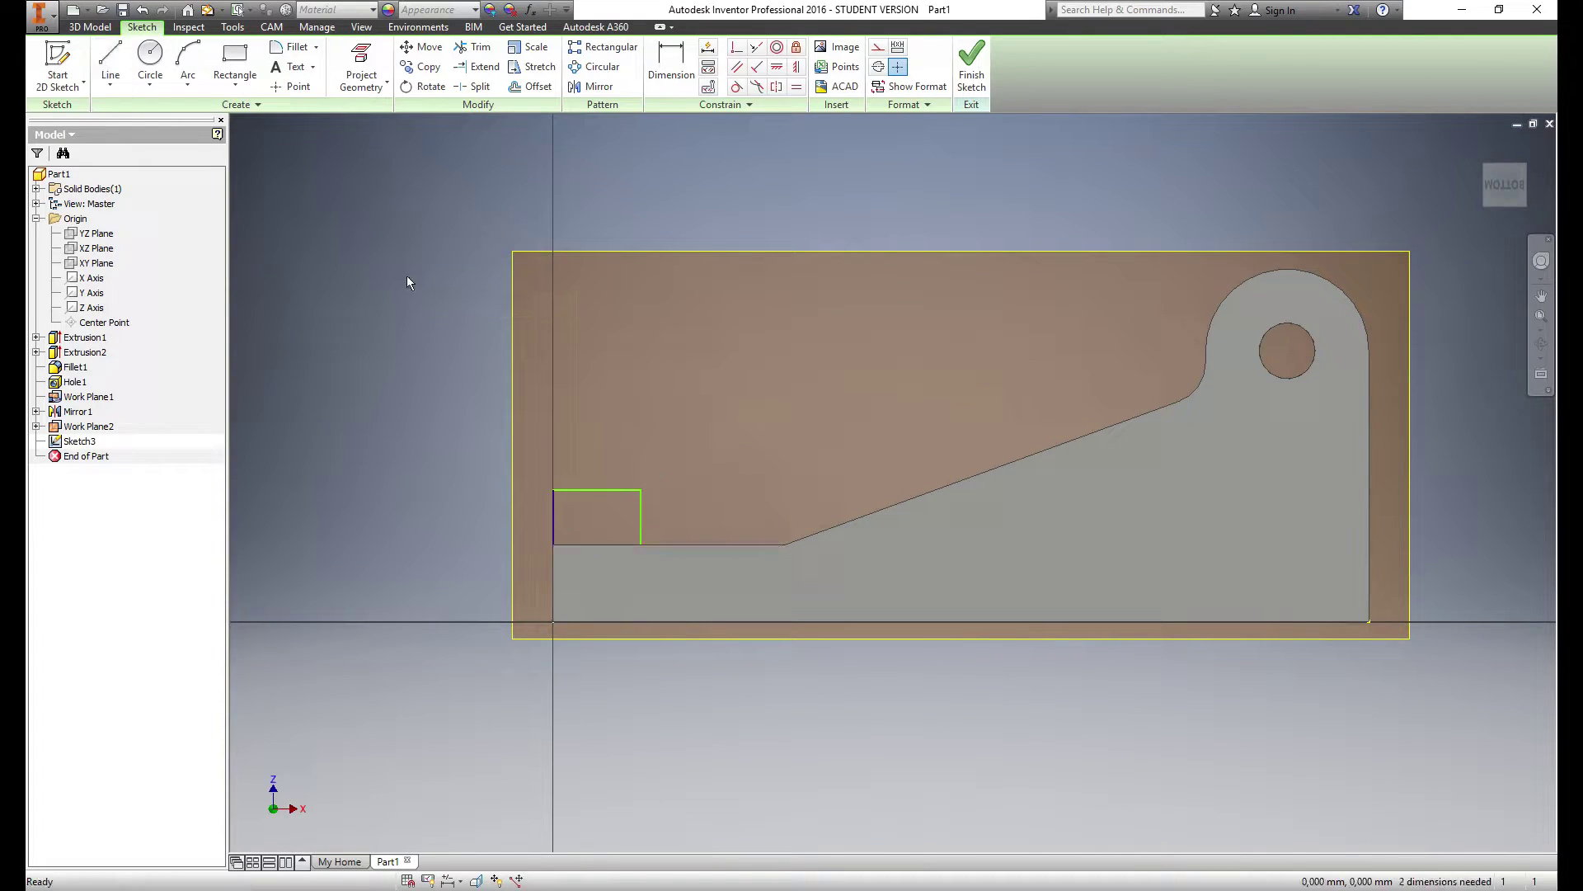
Dimension the height from the plate's bottom edge to the rectangle's top line as 25 mm
click(666, 68)
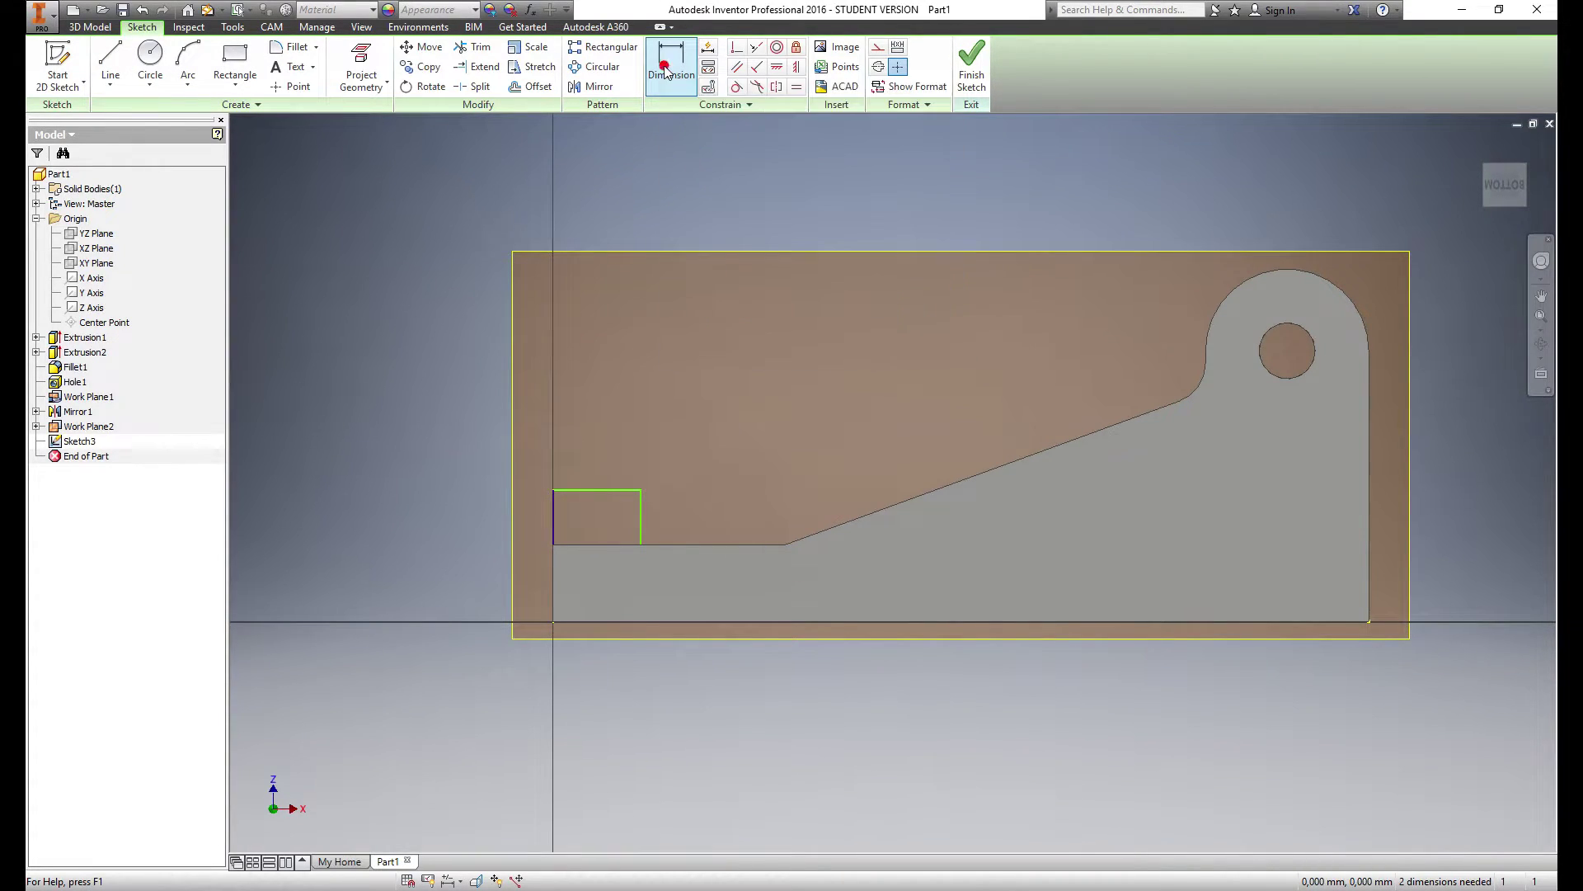
click(592, 490)
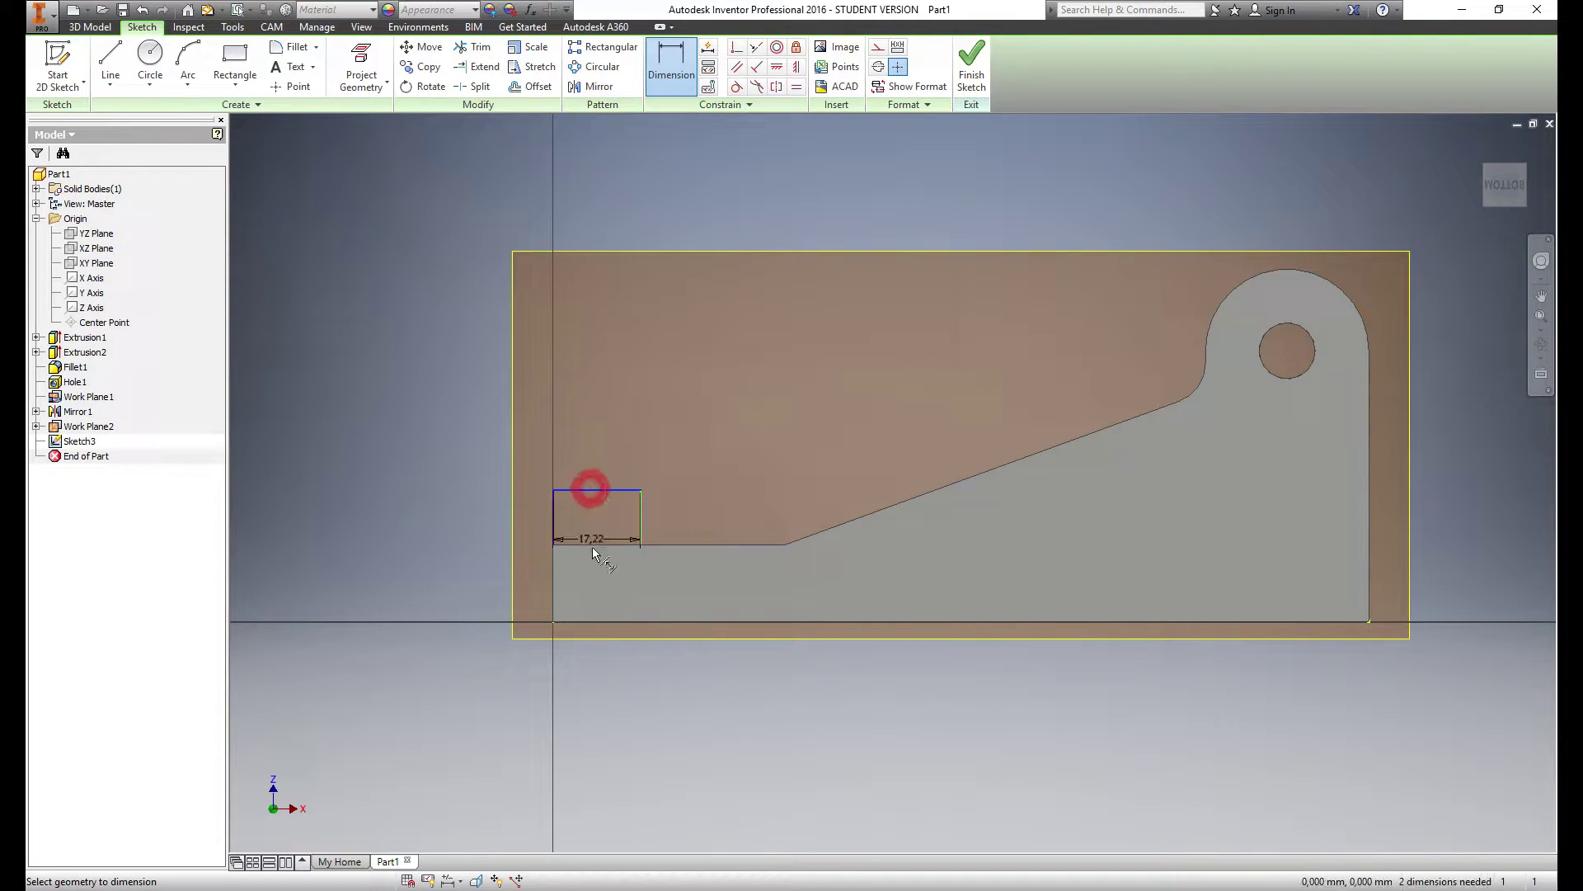
click(596, 622)
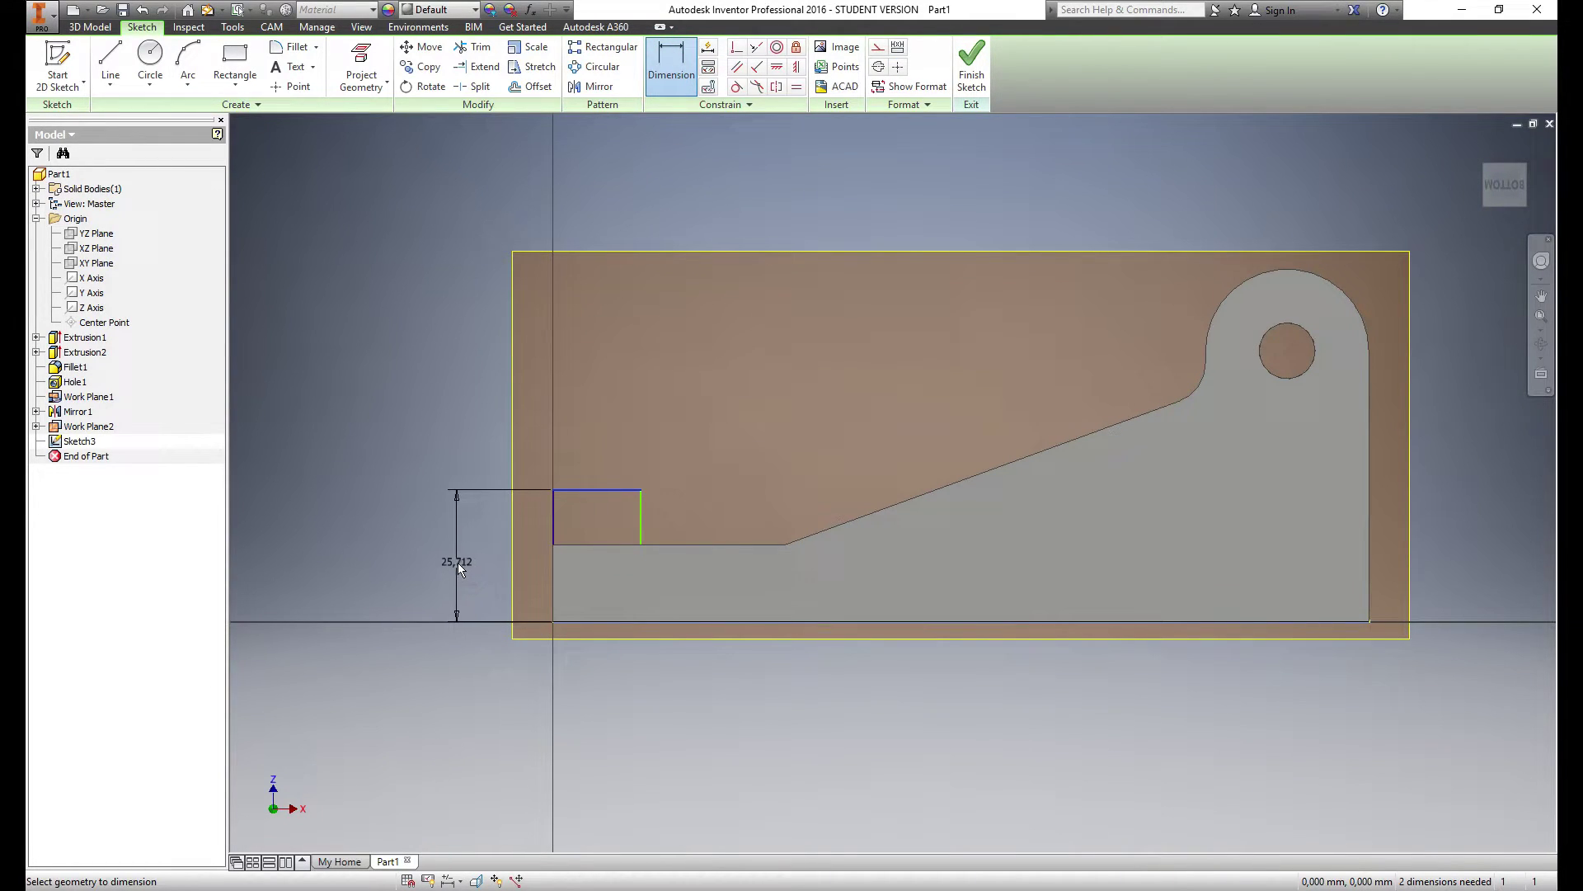
click(457, 562)
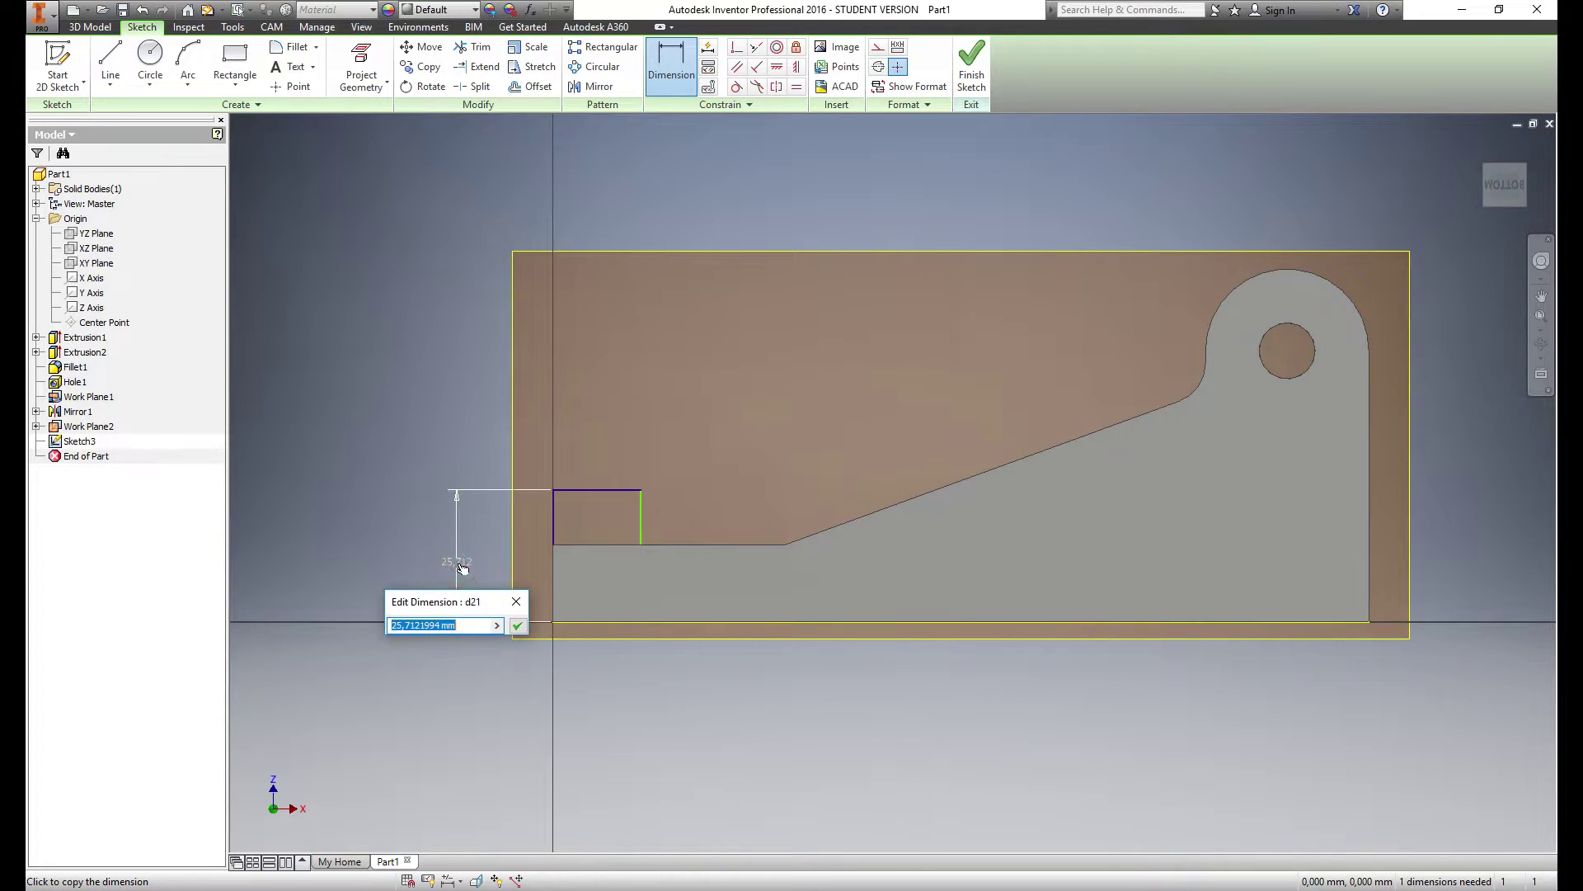
text(25)
key(Return)
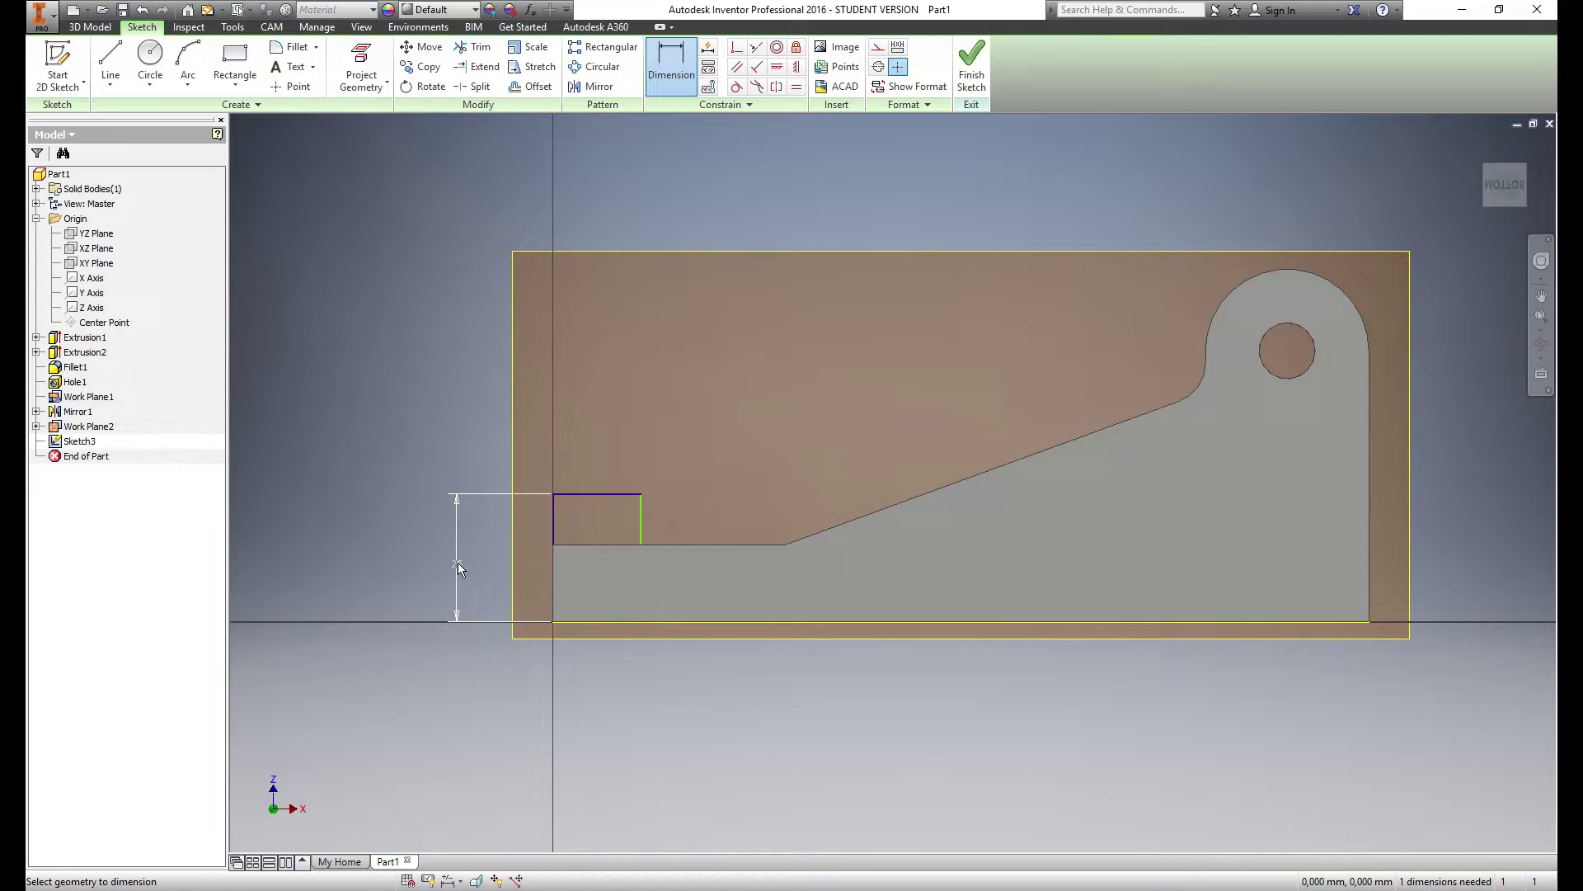
Dimension the width between the small rectangle's two vertical sides as 19 mm
click(551, 517)
click(640, 516)
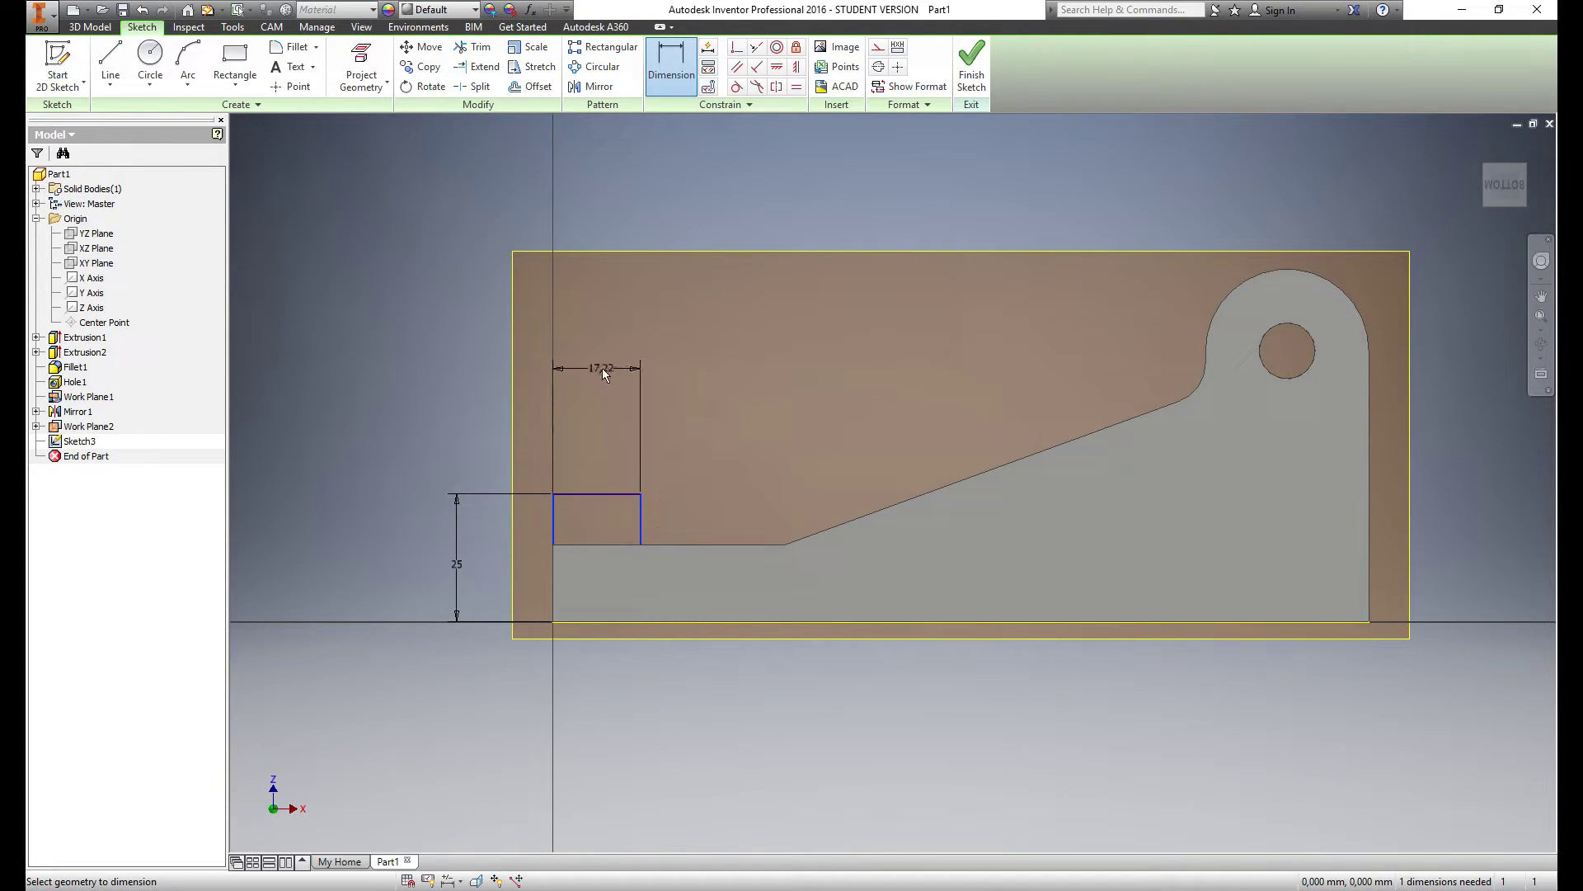
click(601, 366)
text(19)
key(Return)
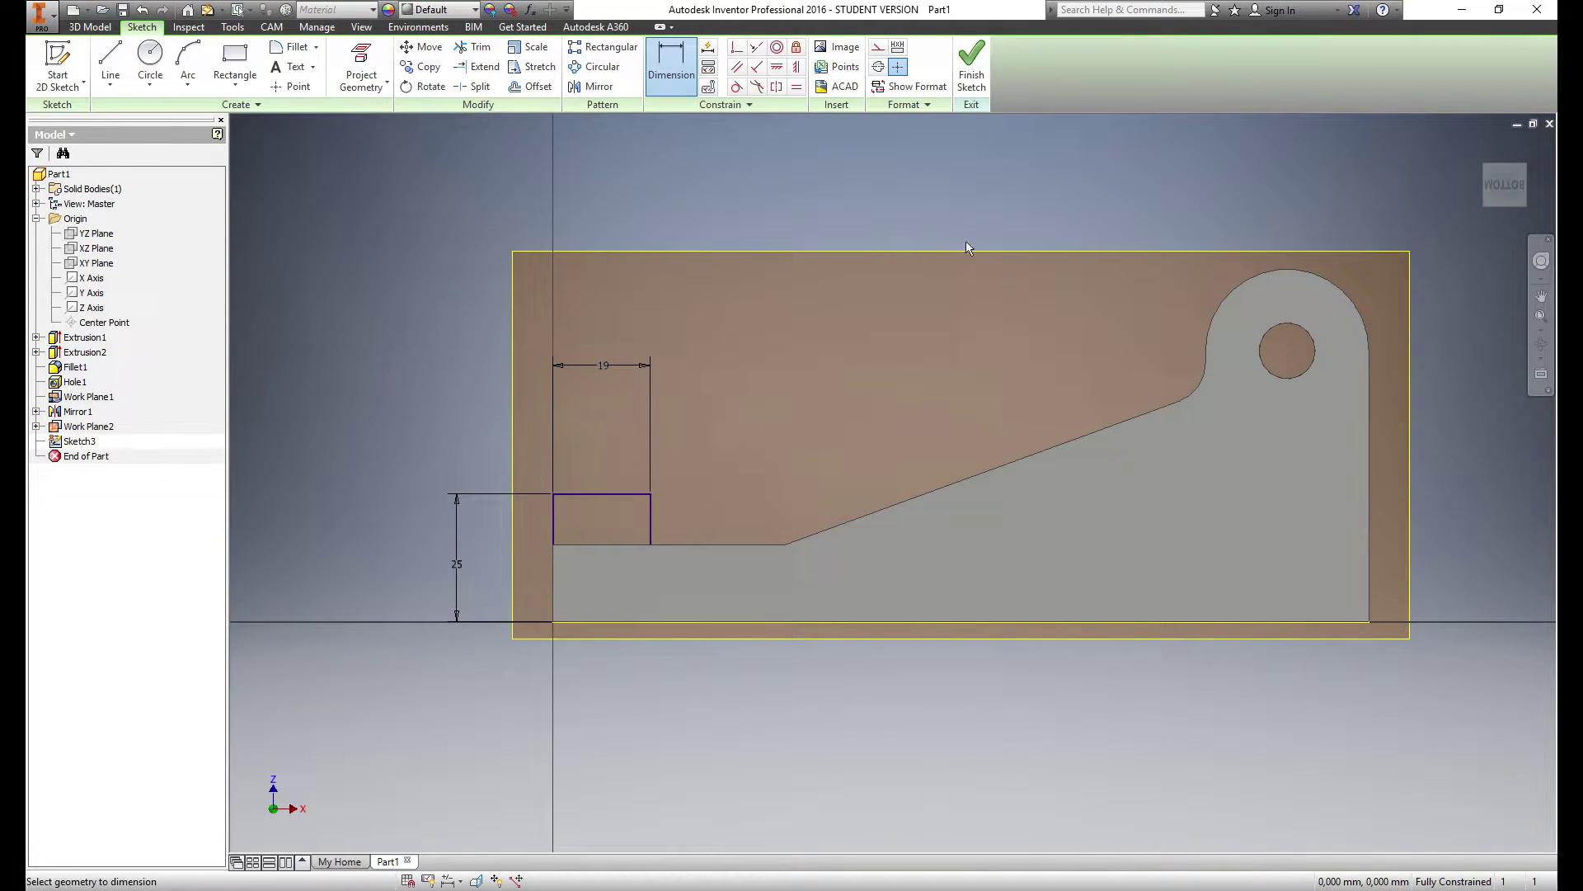
key(Escape)
Sketch a circle centred on the midpoint of the rectangle's top line and passing through that line's endpoint
click(150, 54)
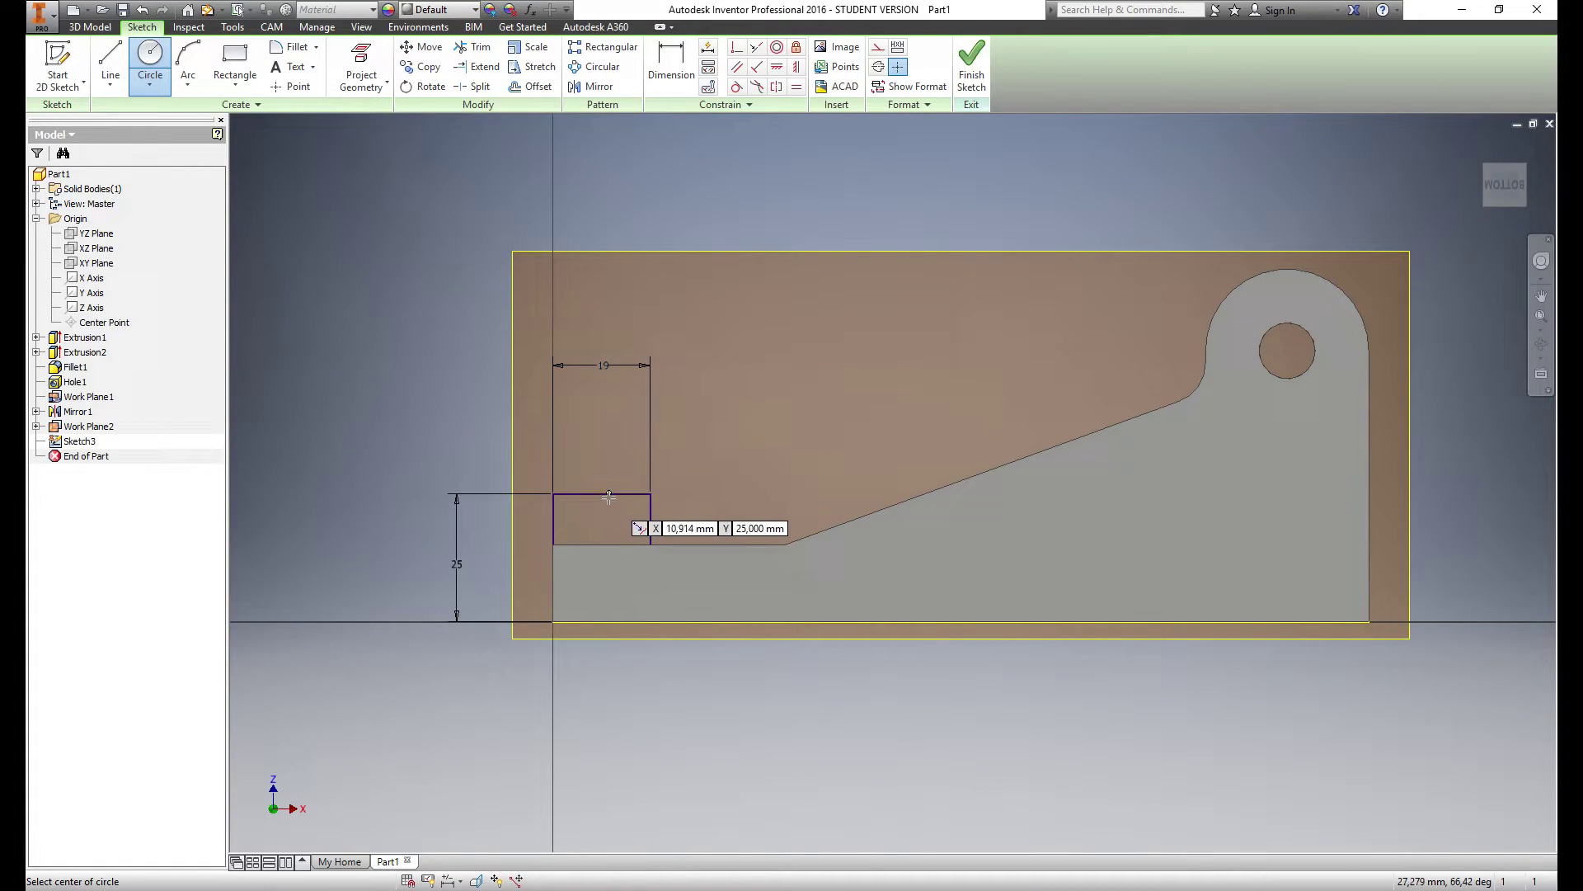
click(602, 494)
click(649, 493)
key(Escape)
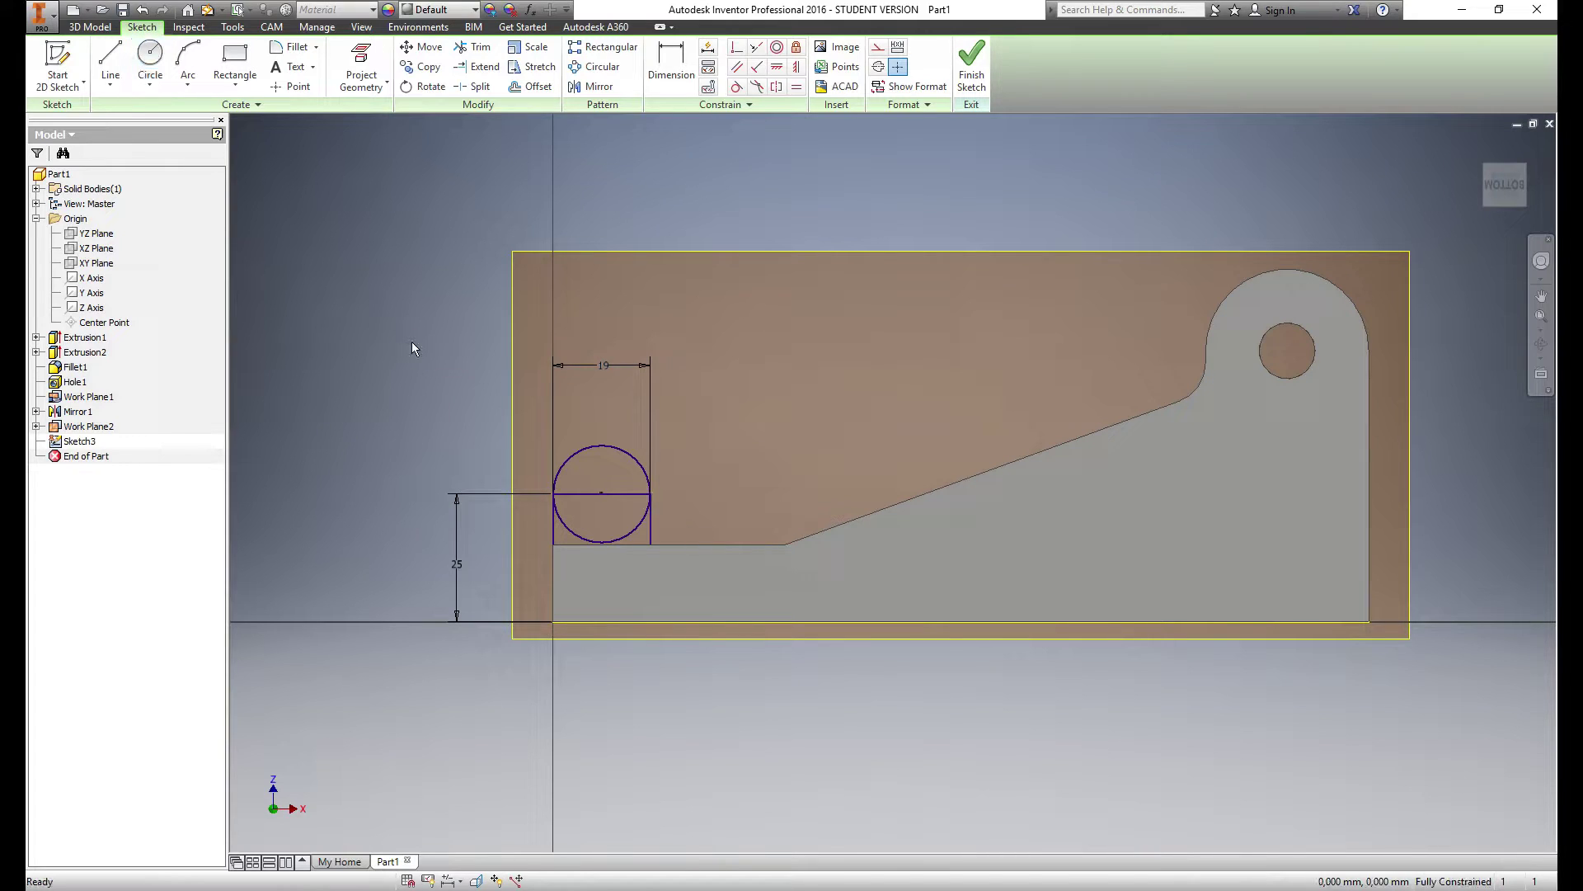
key(Escape)
Trim away the lower half of the circle, leaving a semicircular arc above the rectangle
click(474, 47)
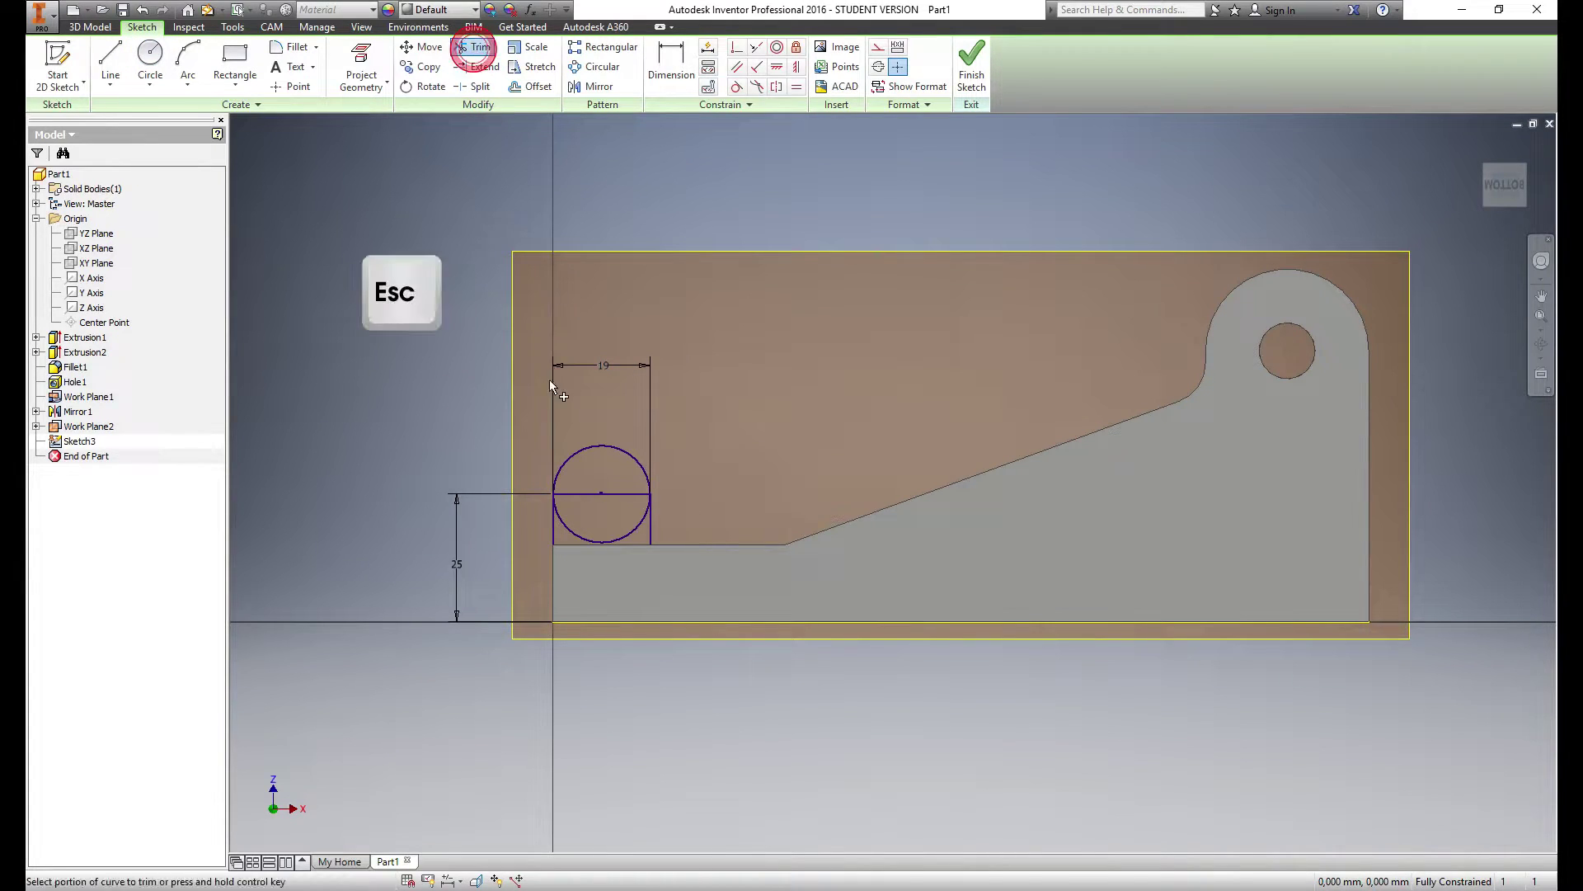
click(575, 536)
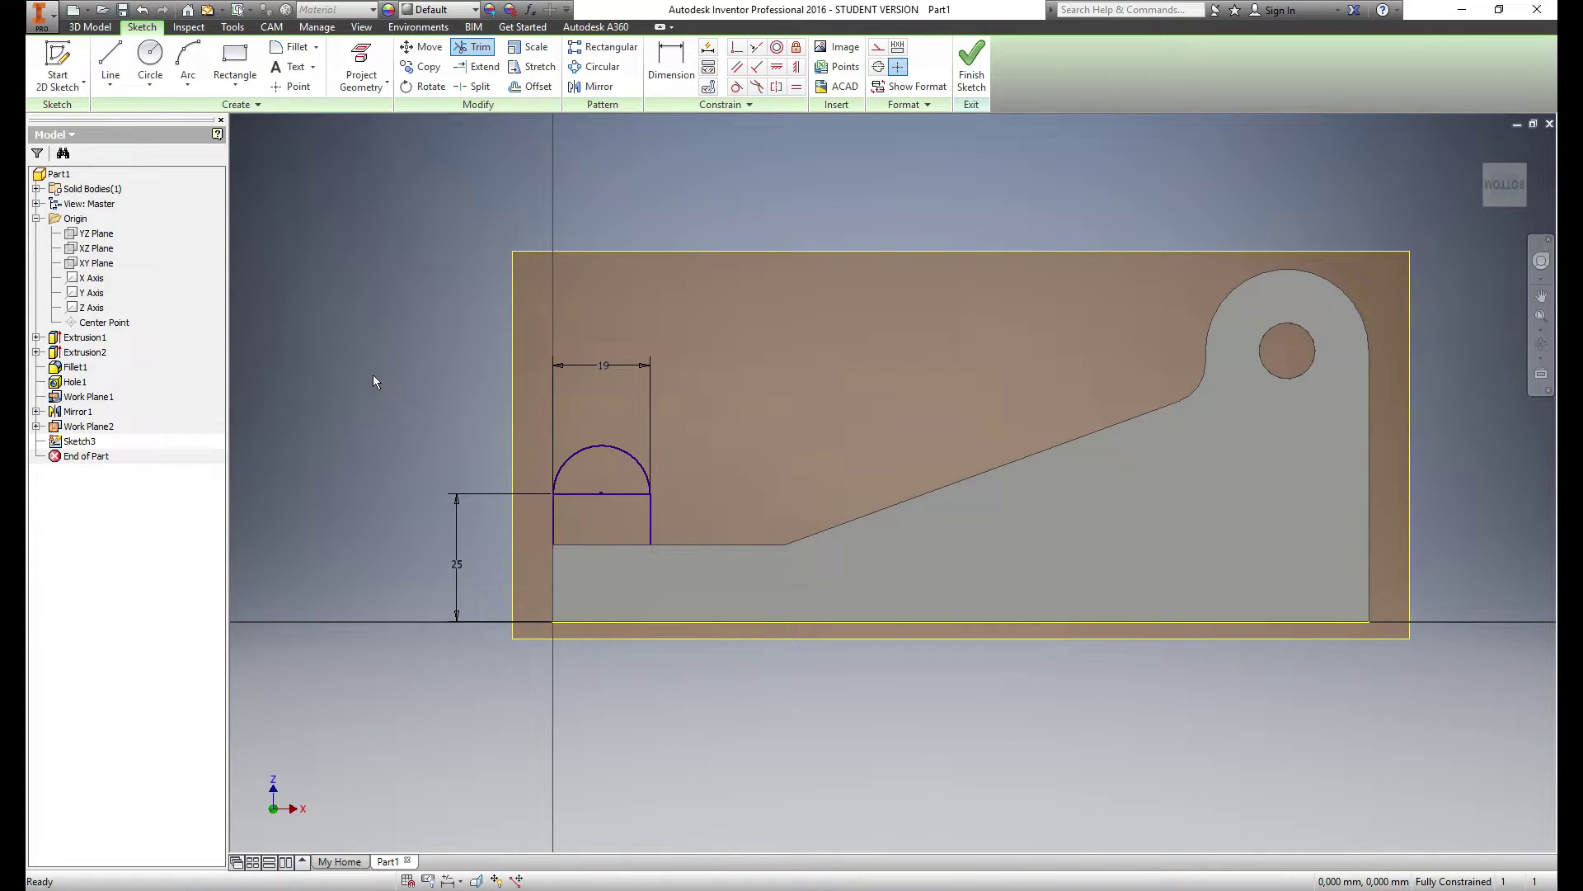
key(Escape)
Convert the horizontal line beneath the arc to construction geometry
click(625, 495)
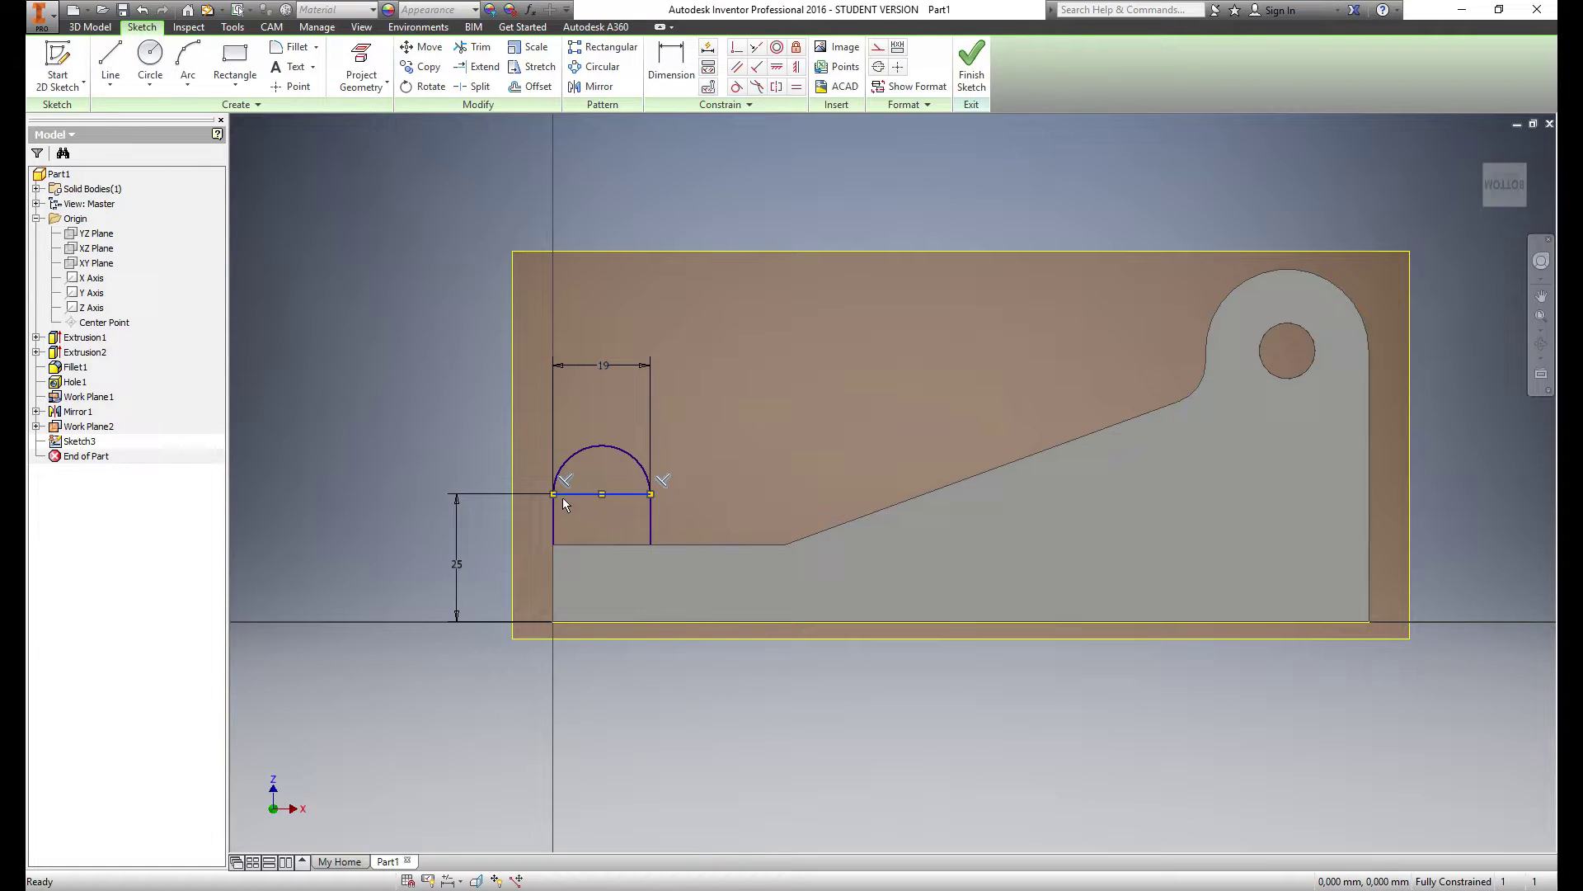
right_click(623, 500)
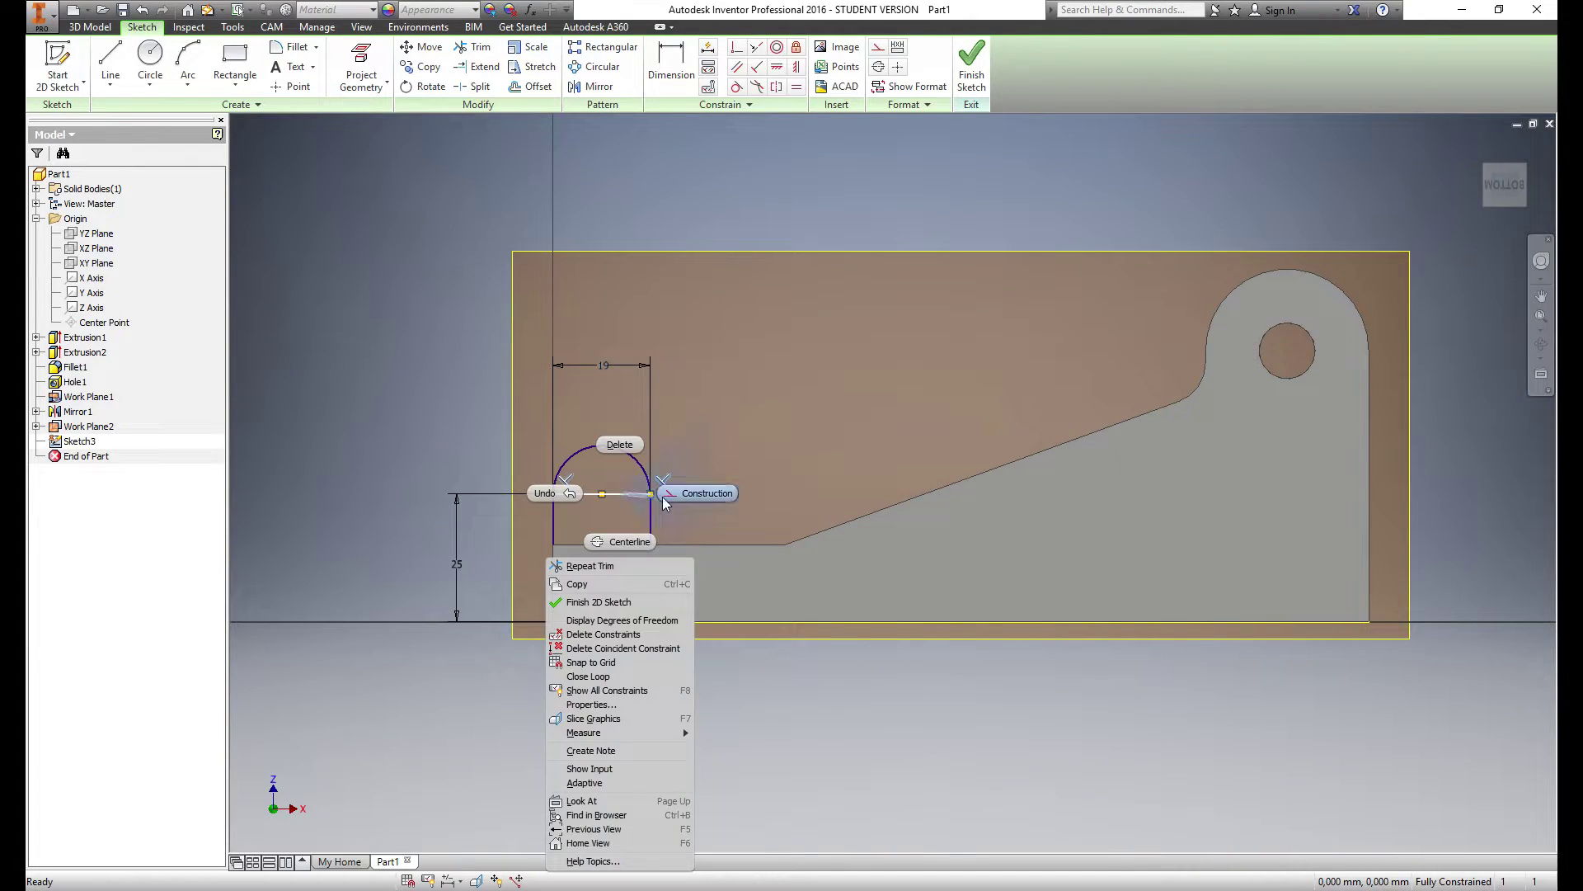
click(699, 493)
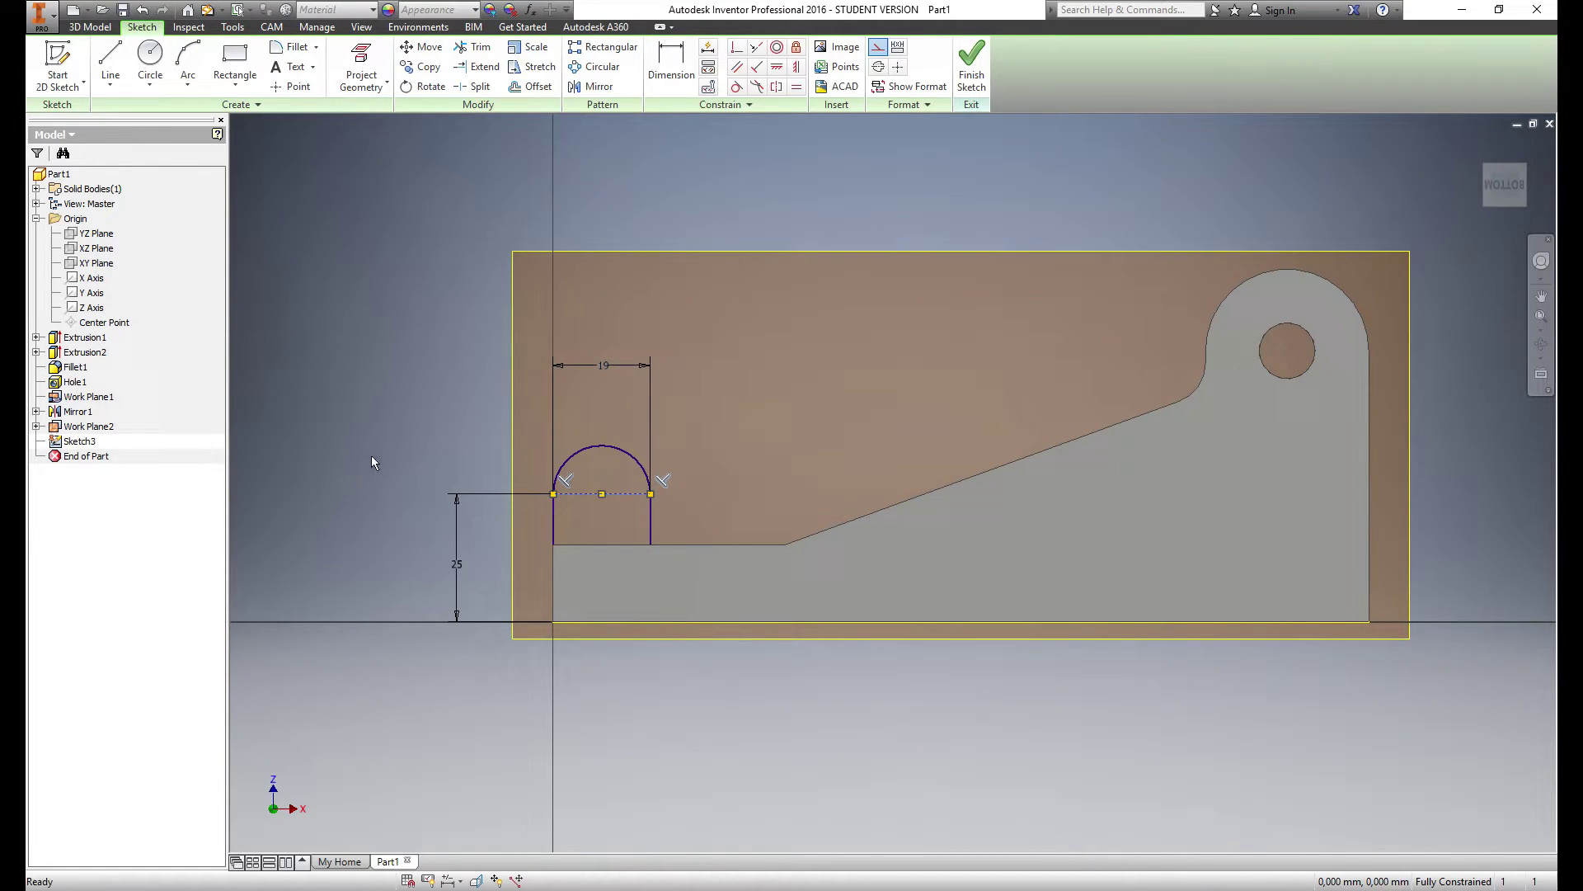
Finish the sketch and extrude the round-topped profile 14 mm as a join, with the direction flipped towards the middle work plane
click(973, 70)
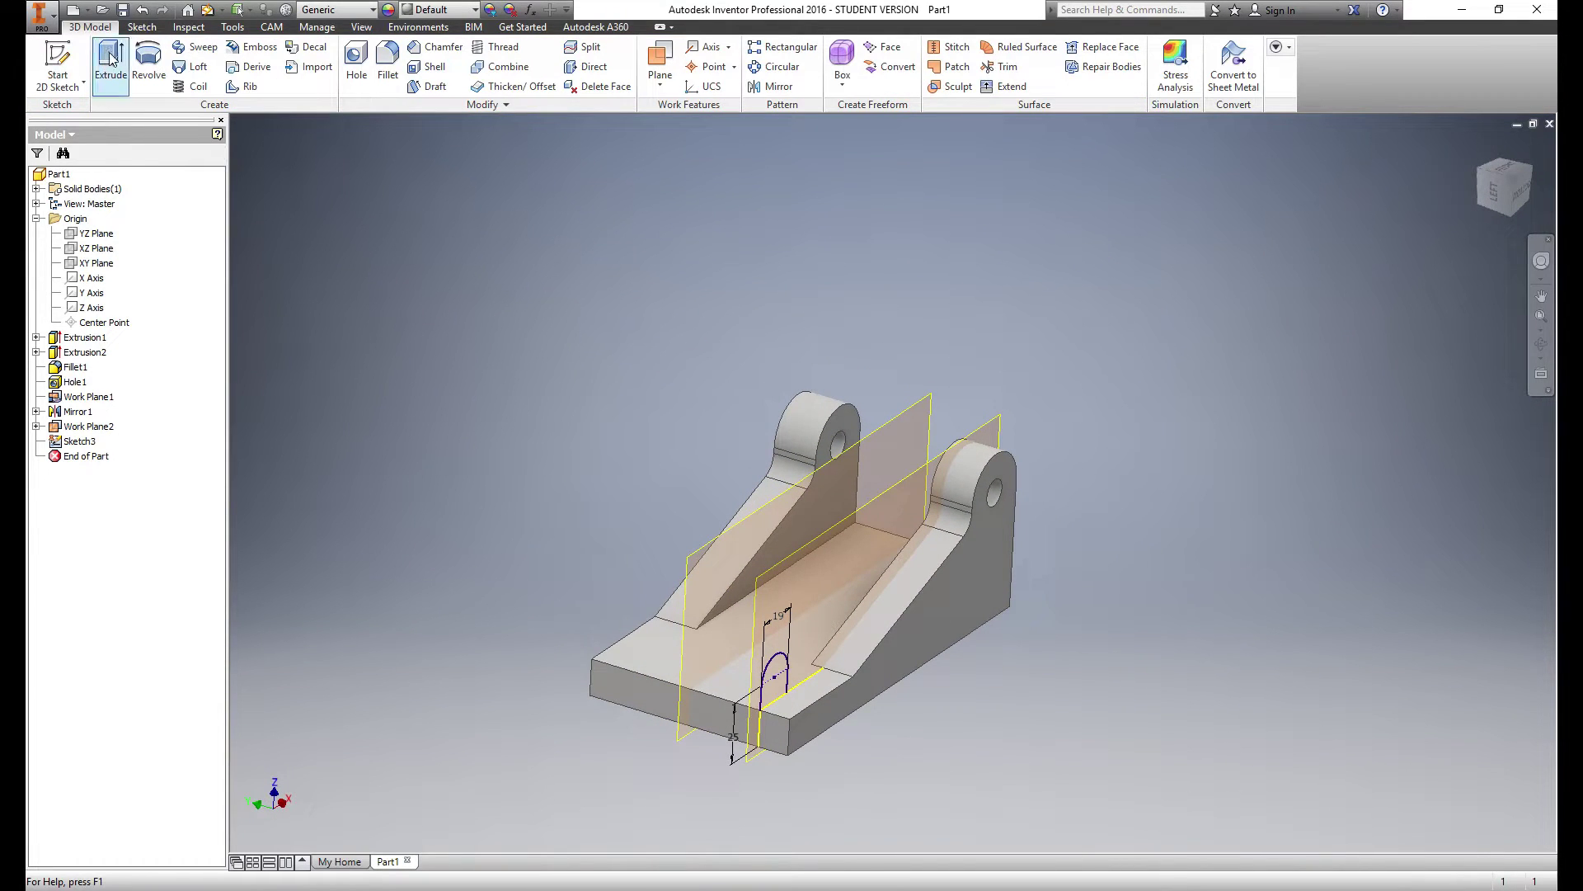
click(111, 59)
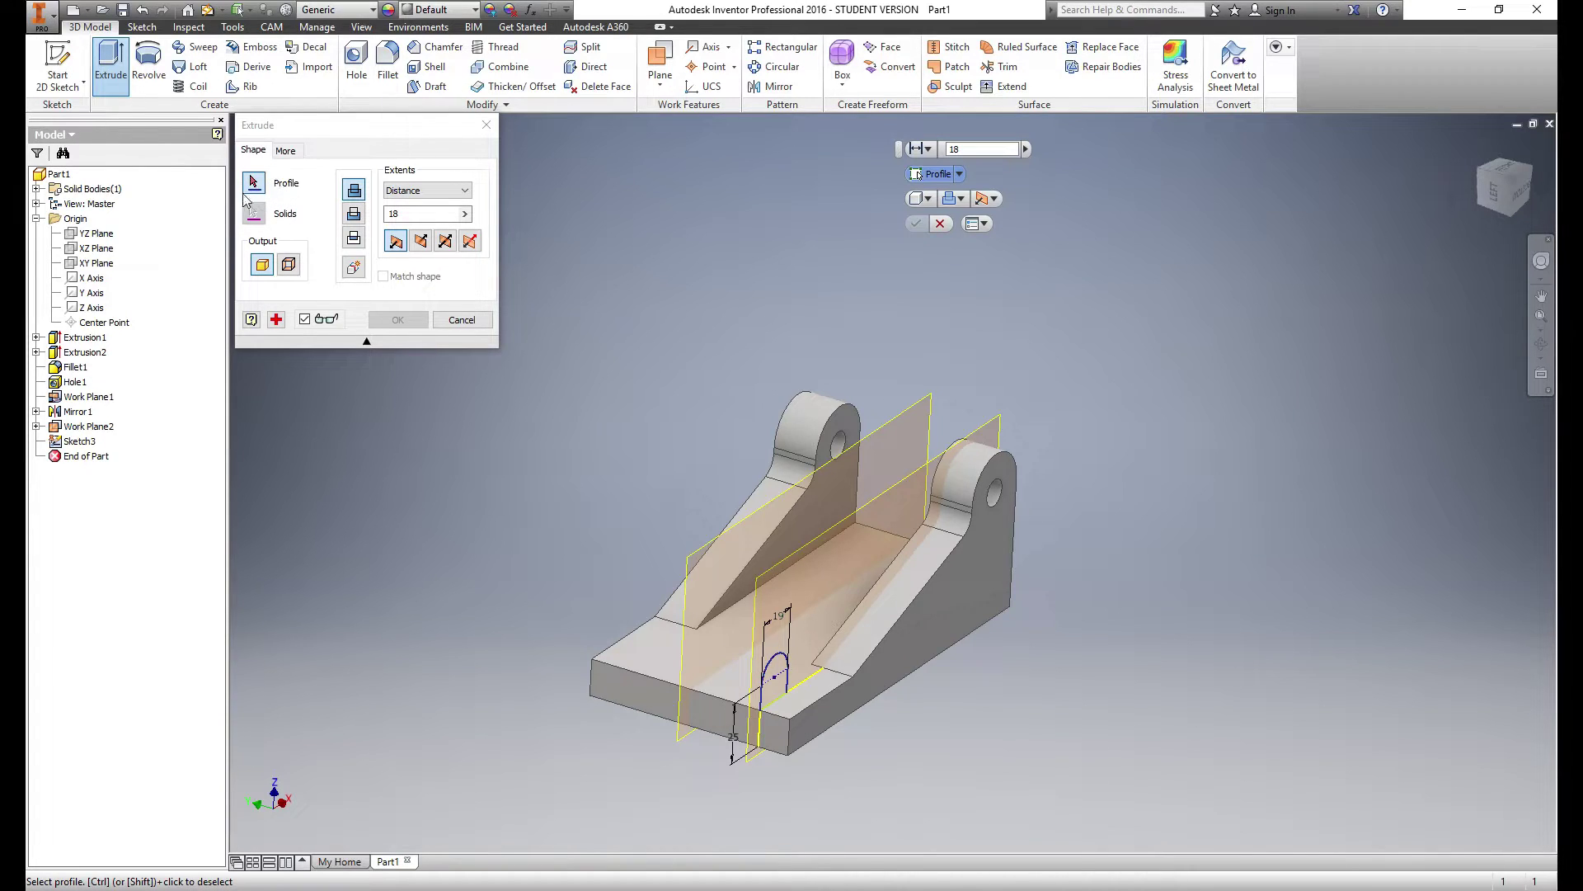
click(774, 677)
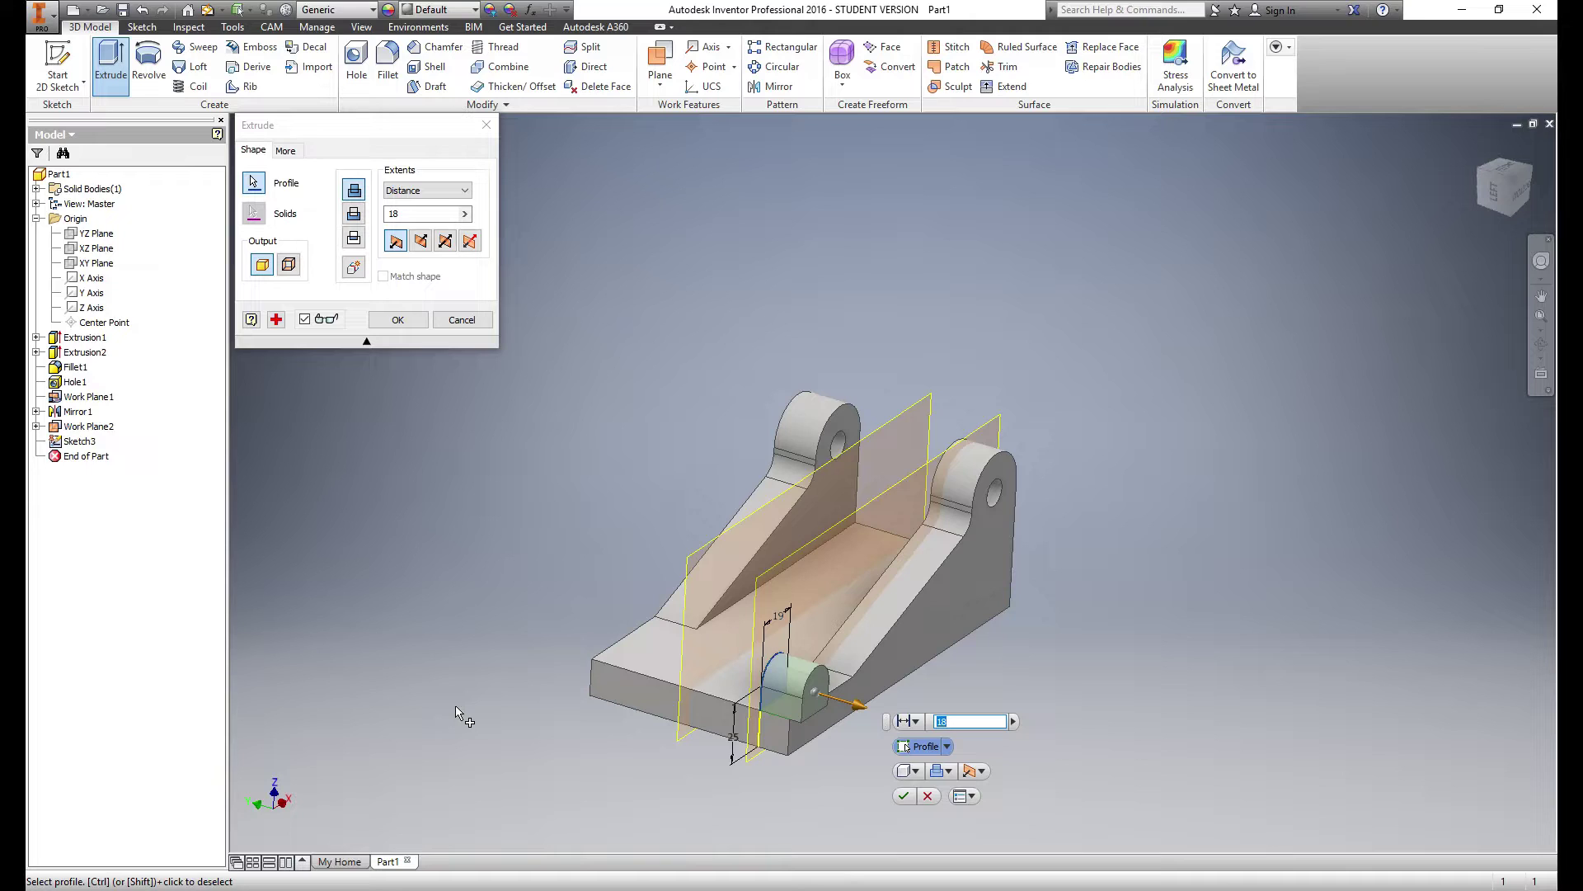
click(419, 212)
text(14)
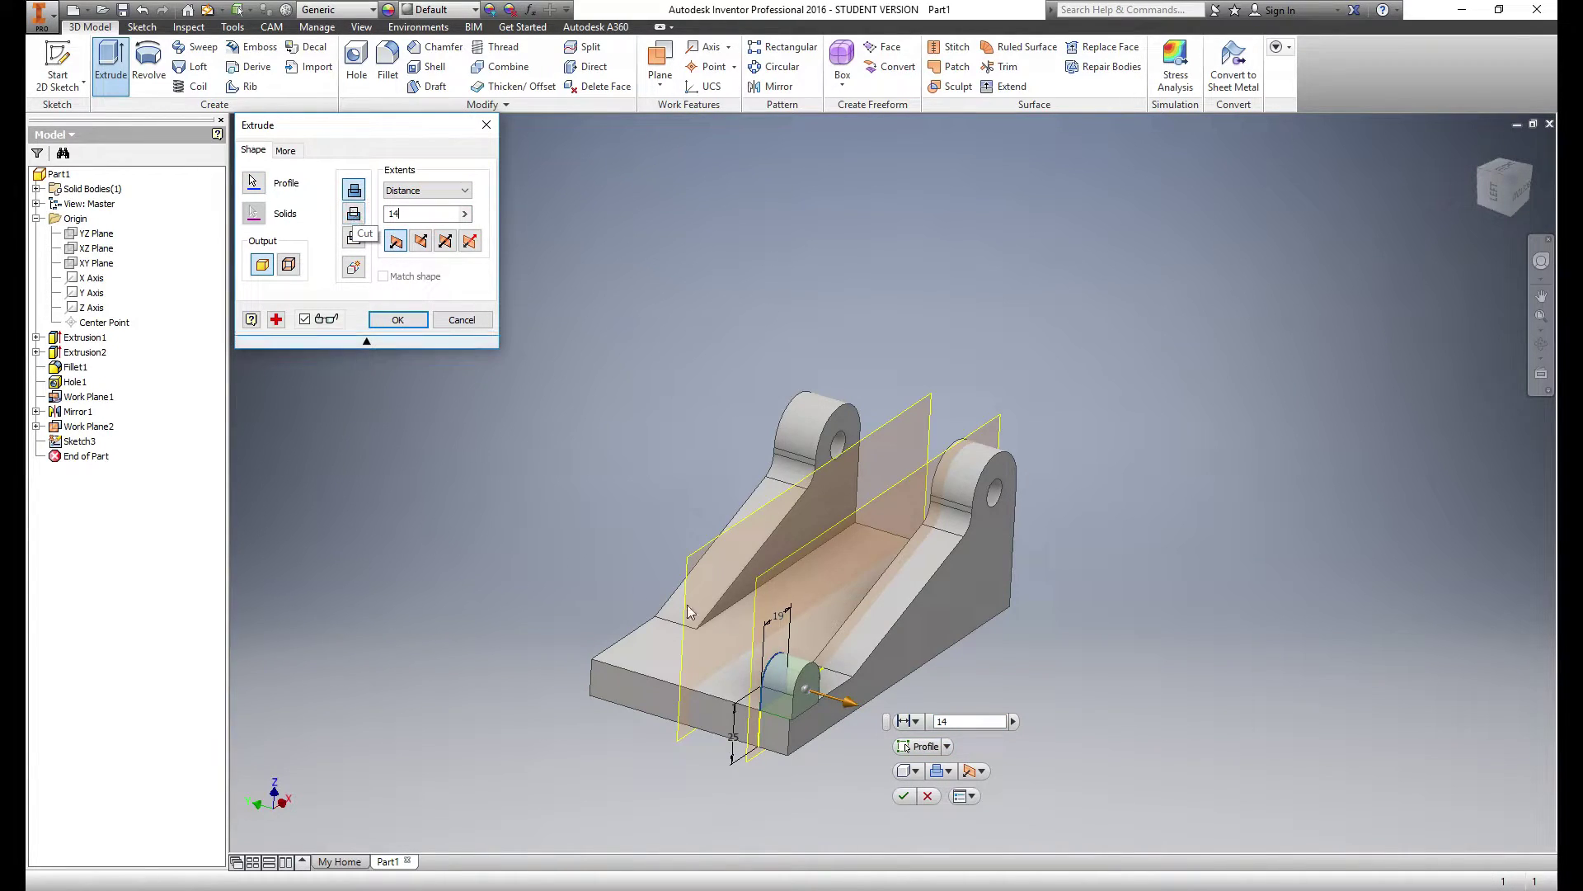
mouse_move(604, 654)
shift+middle_down()
mouse_move(600, 635)
mouse_move(652, 645)
mouse_move(589, 646)
shift+middle_up()
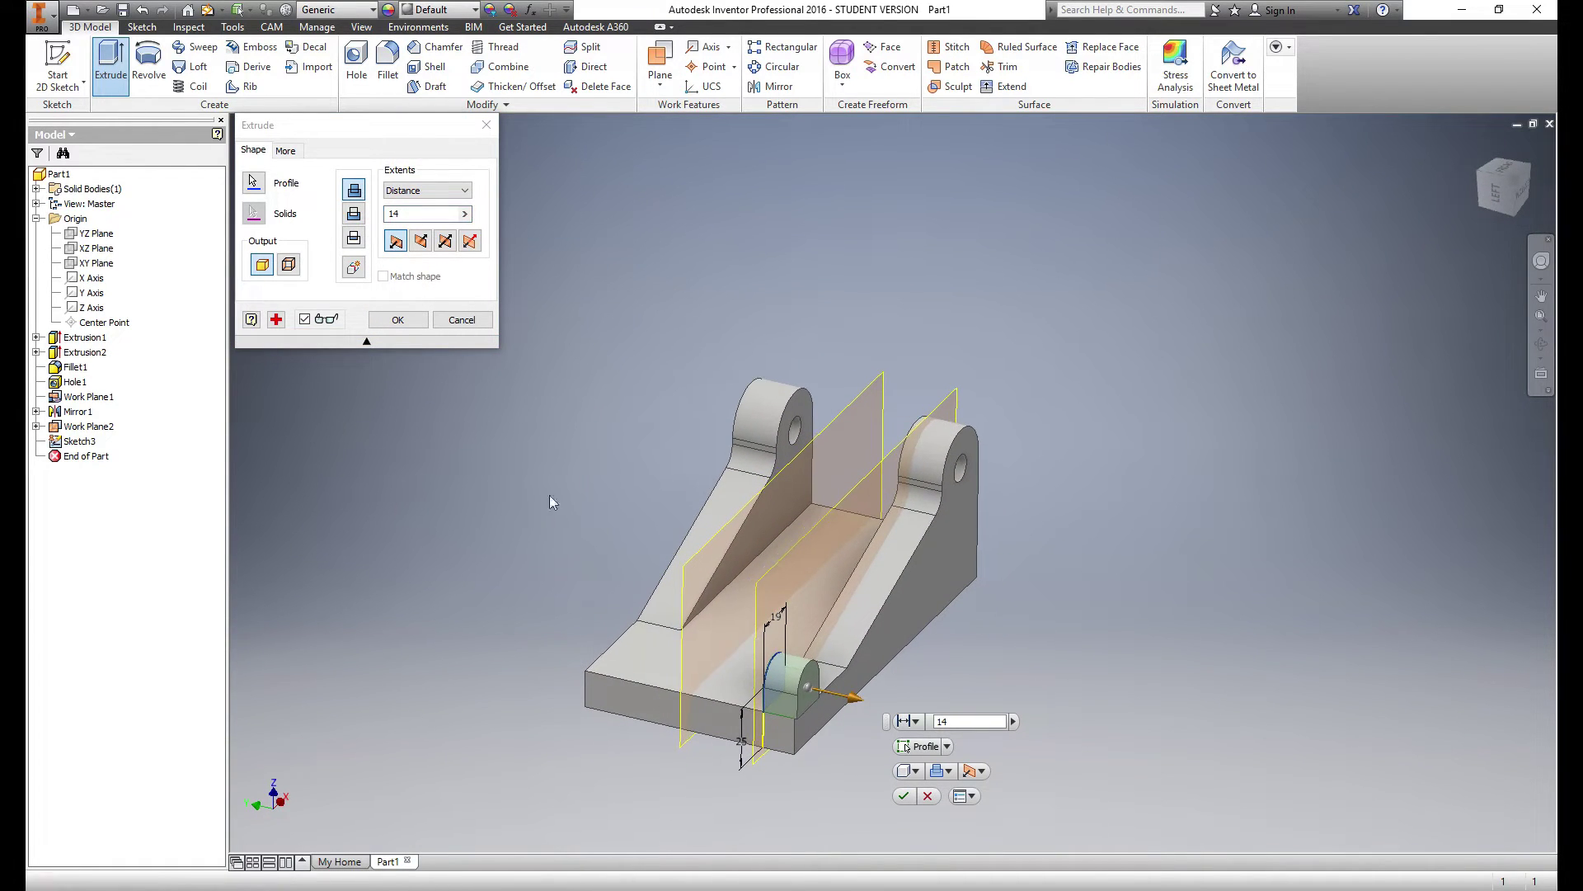
click(422, 241)
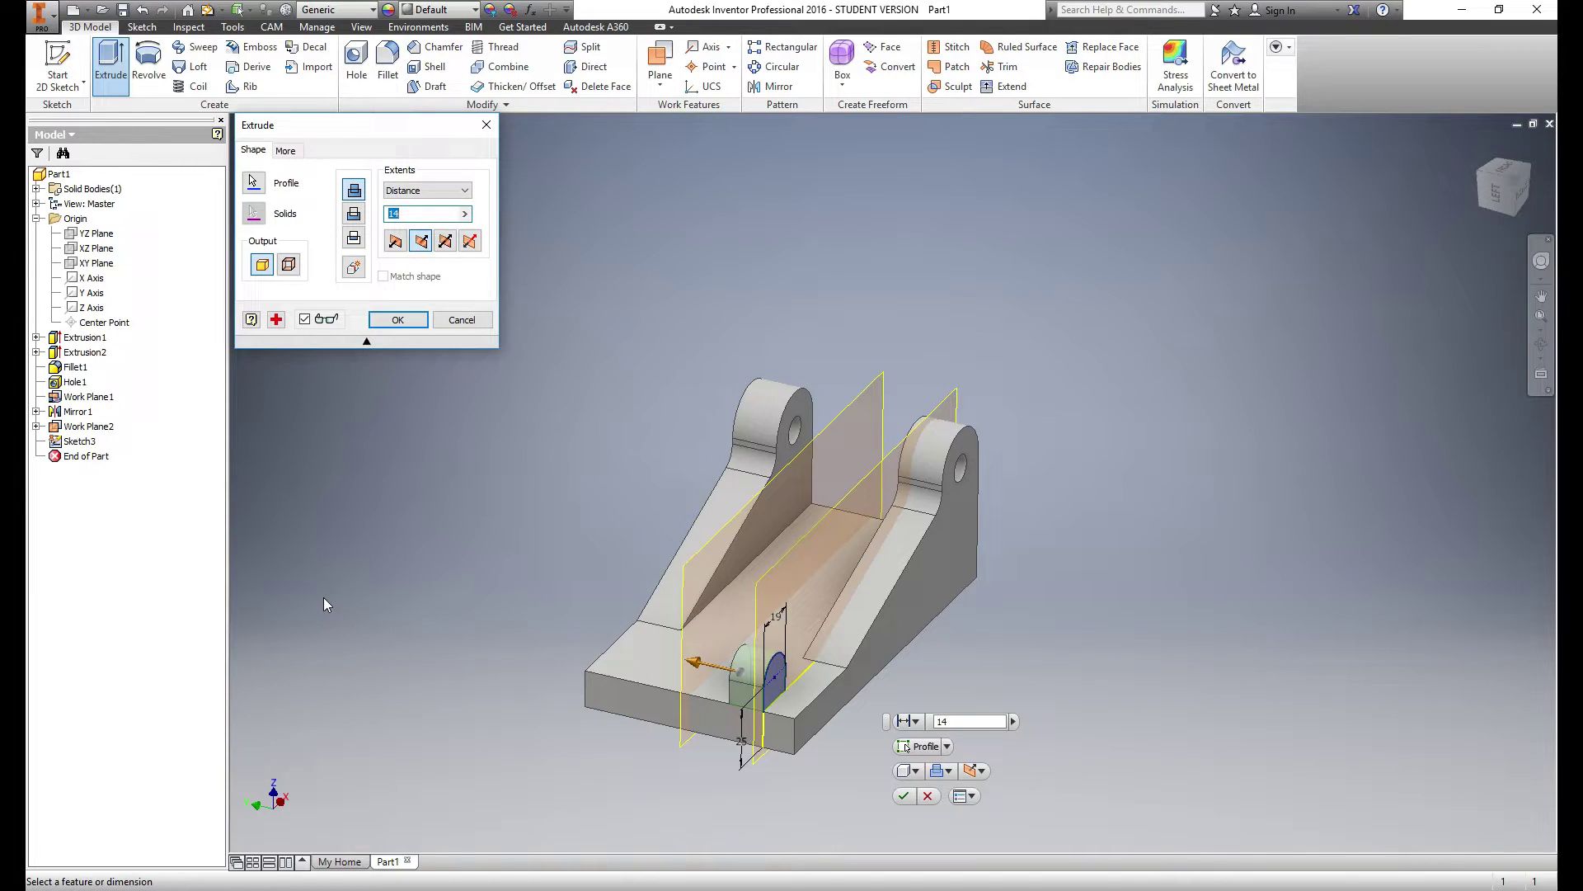
click(398, 320)
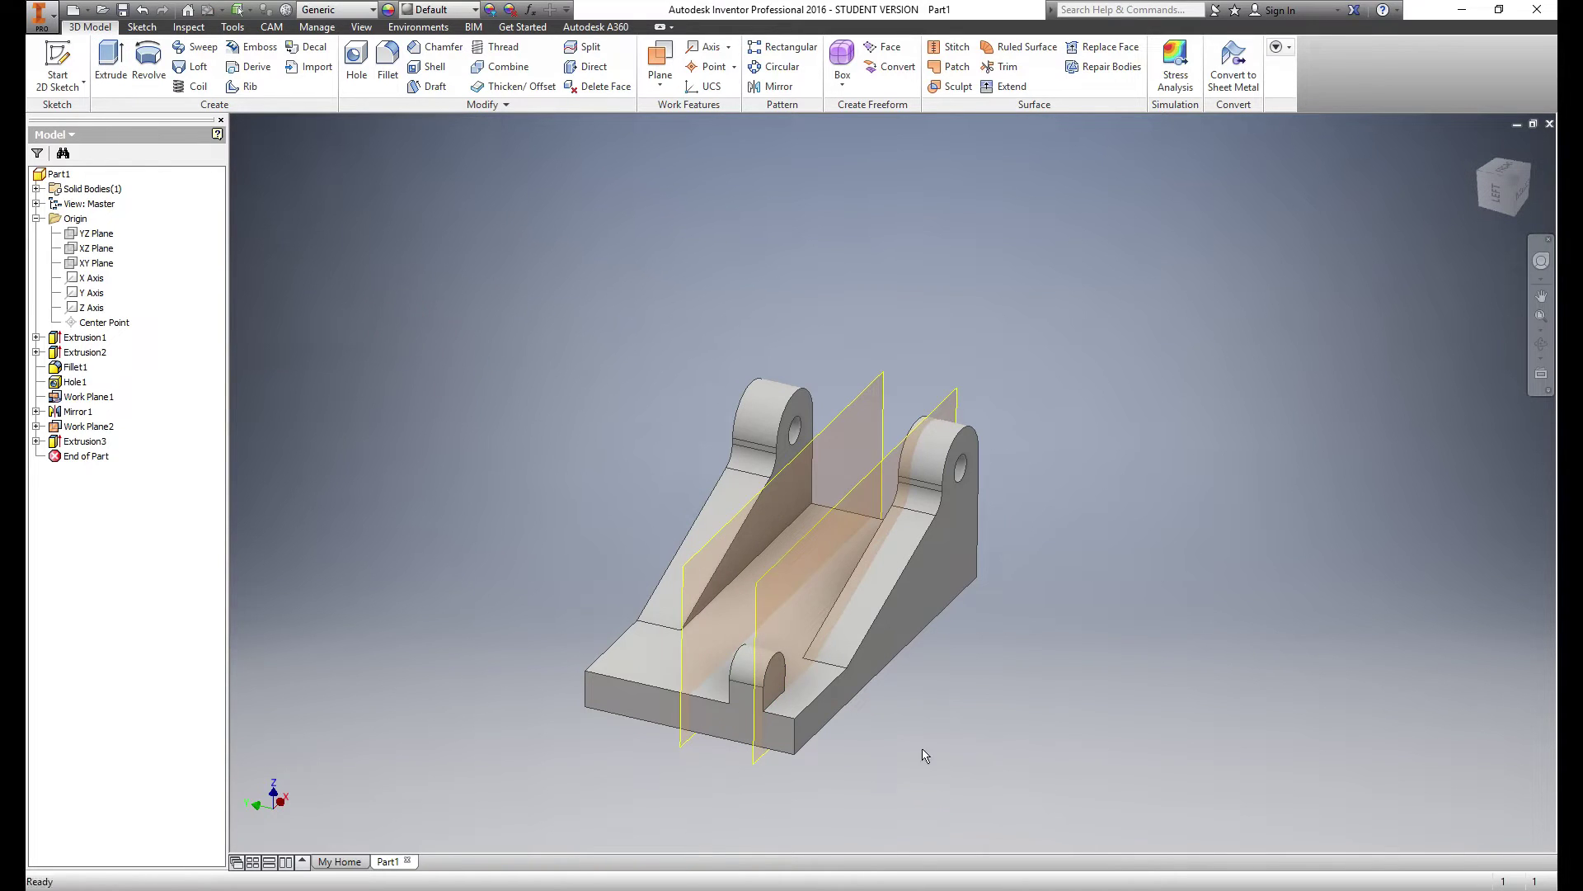
Drill an 8 mm through-all hole in the small lug's outer face, concentric with its rounded top
scroll(945, 729, up, 3)
shift+middle_drag(626, 712, 544, 728)
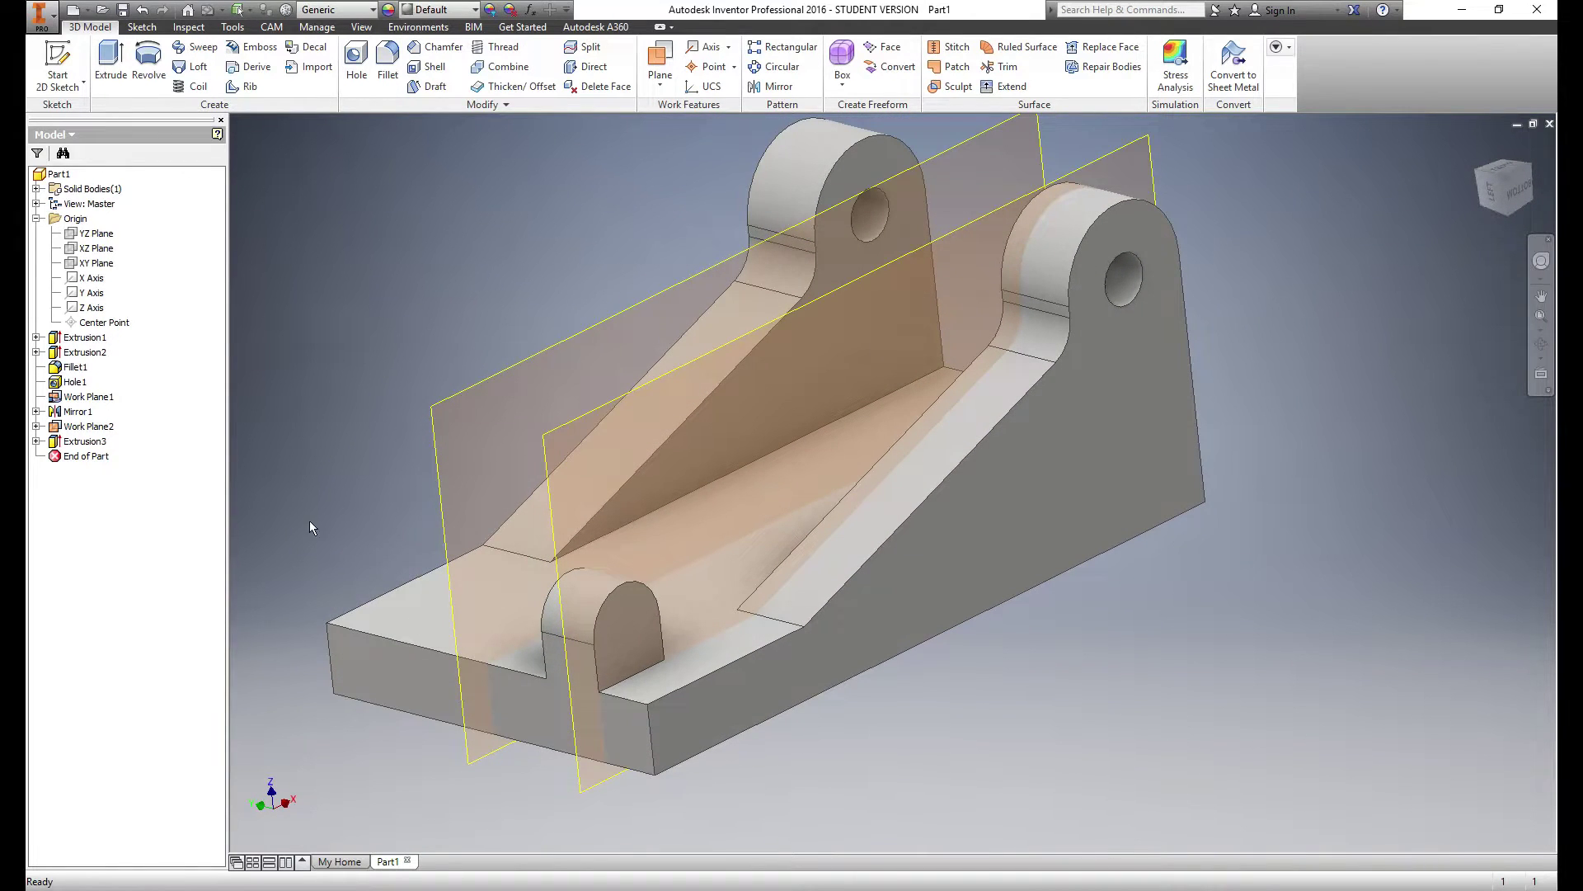
click(357, 72)
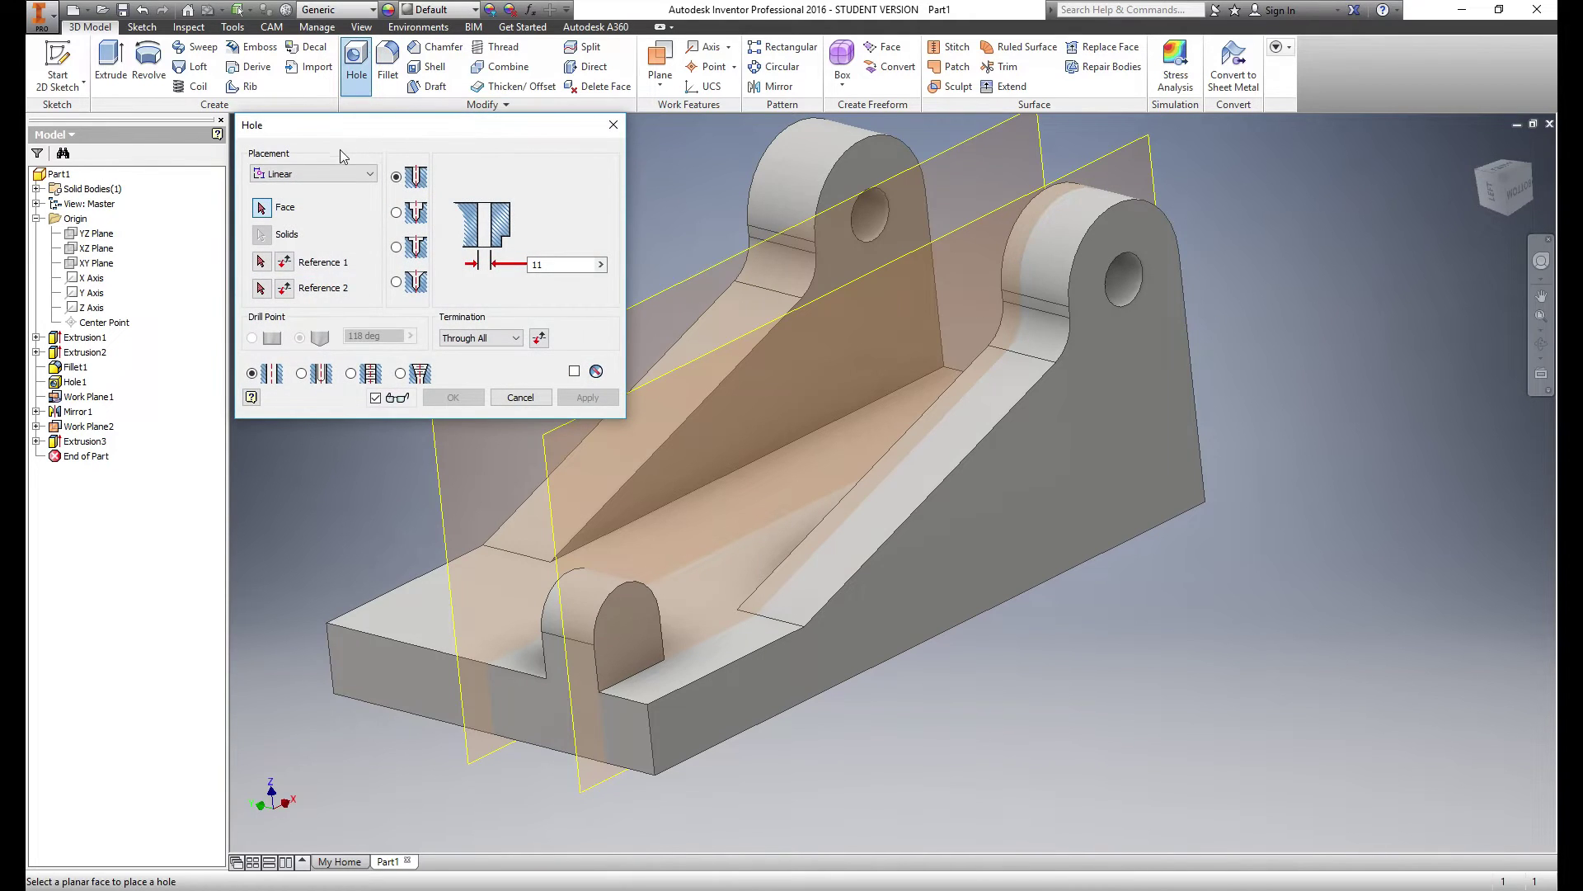
click(293, 174)
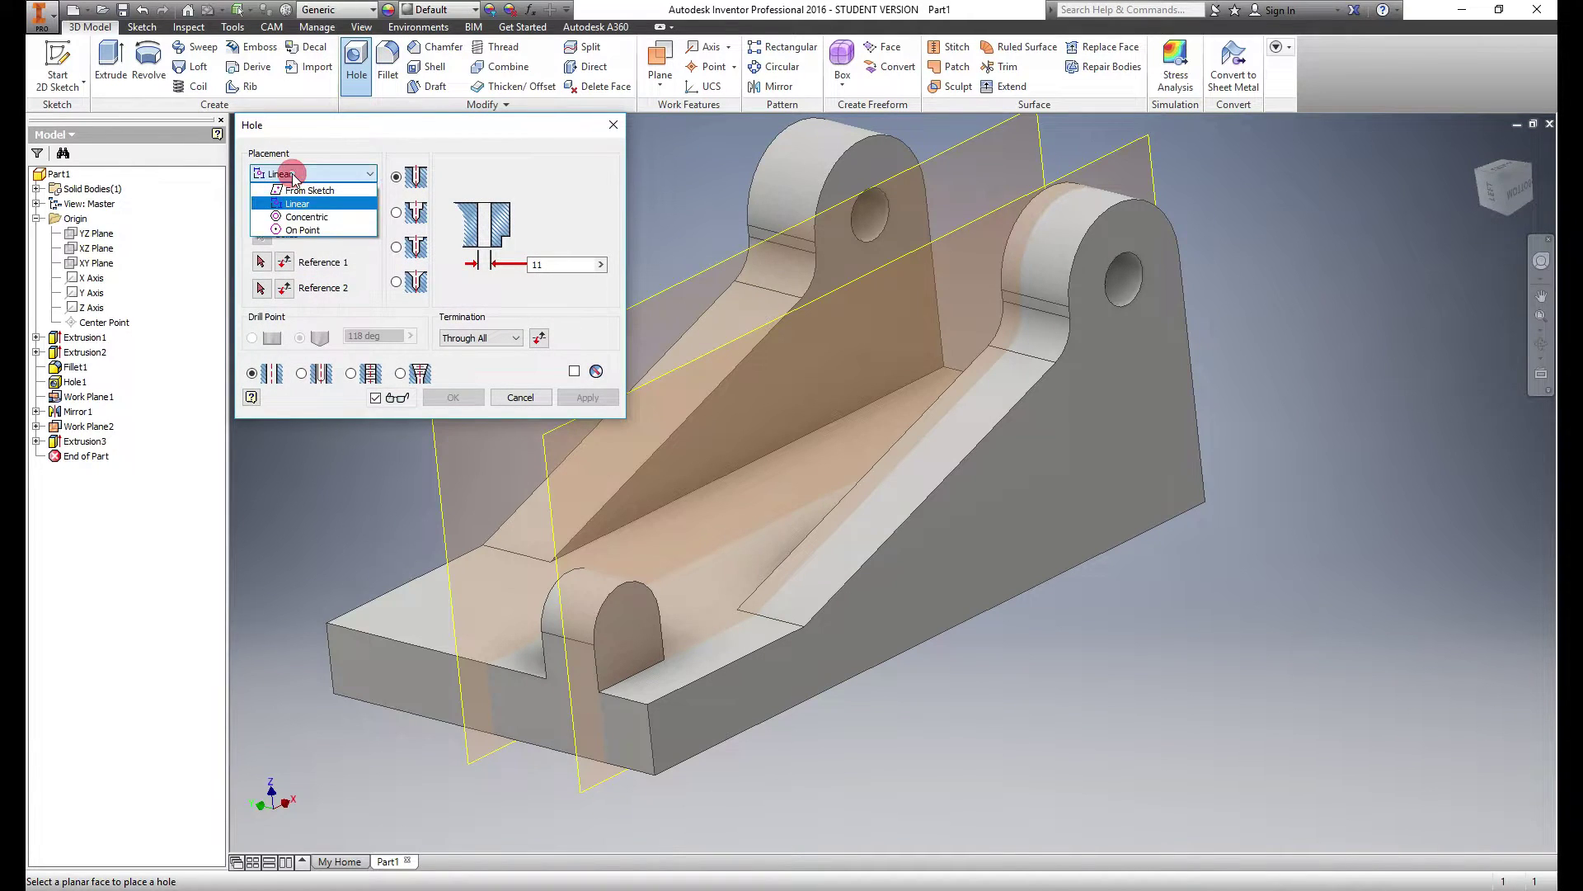
click(307, 217)
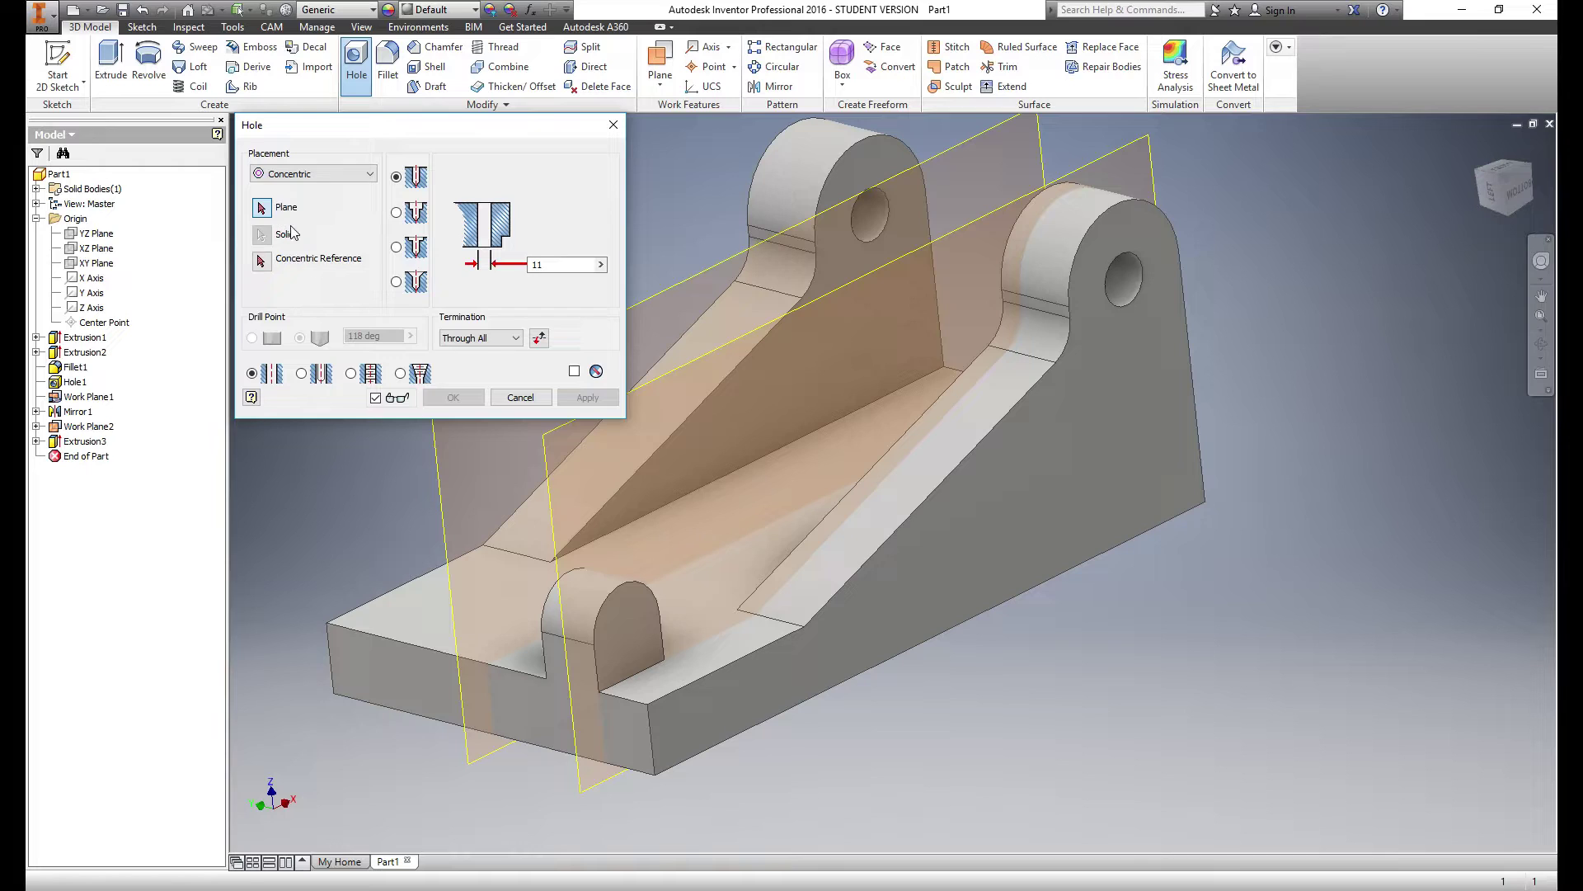
click(626, 612)
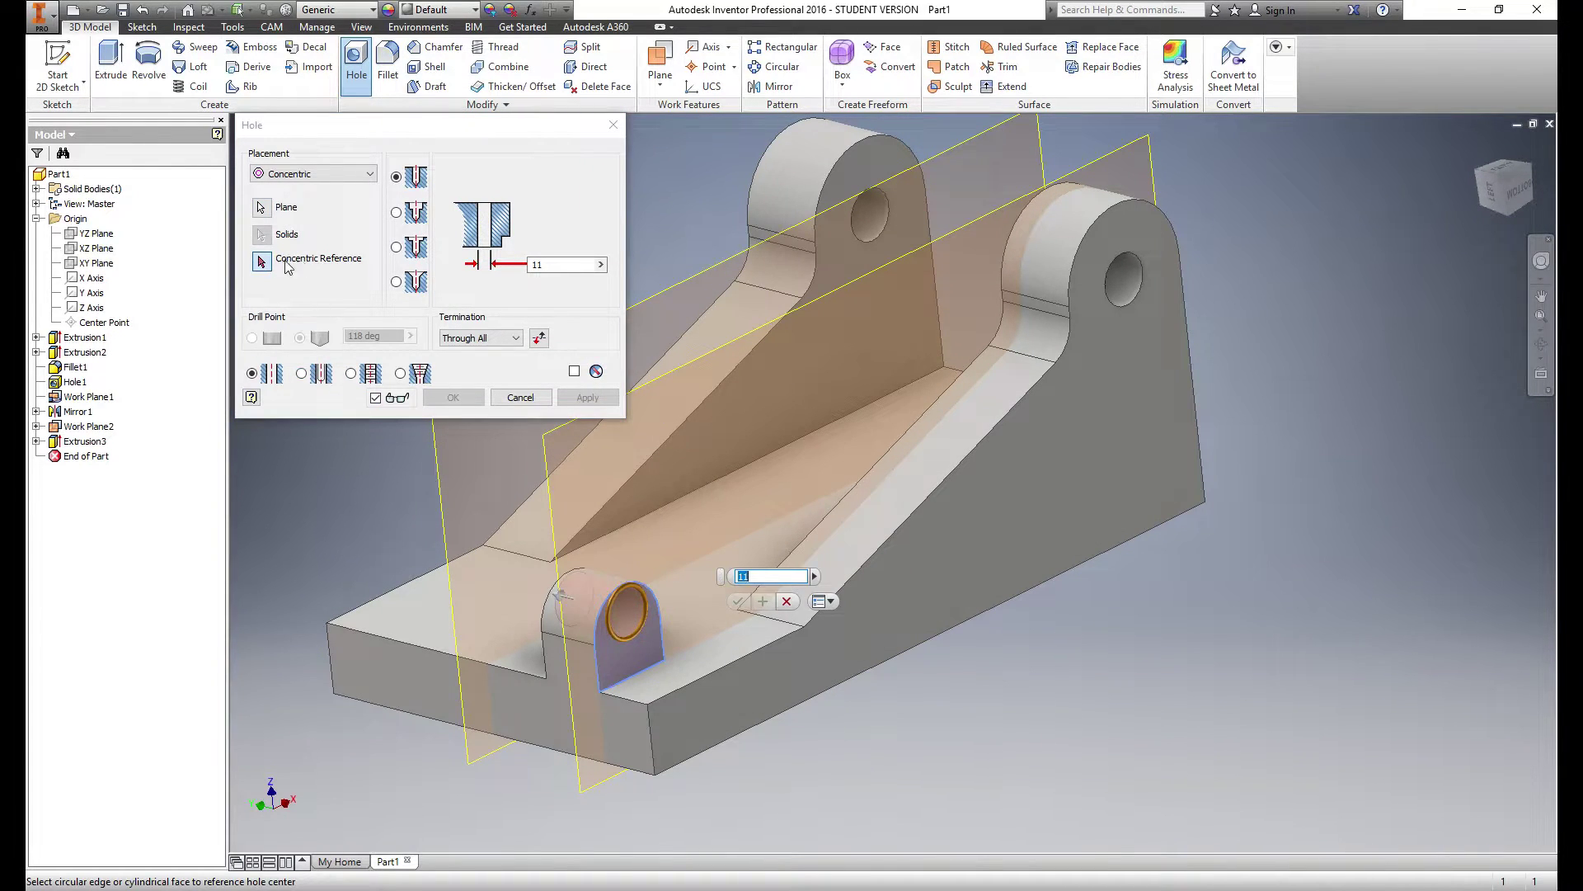
click(595, 620)
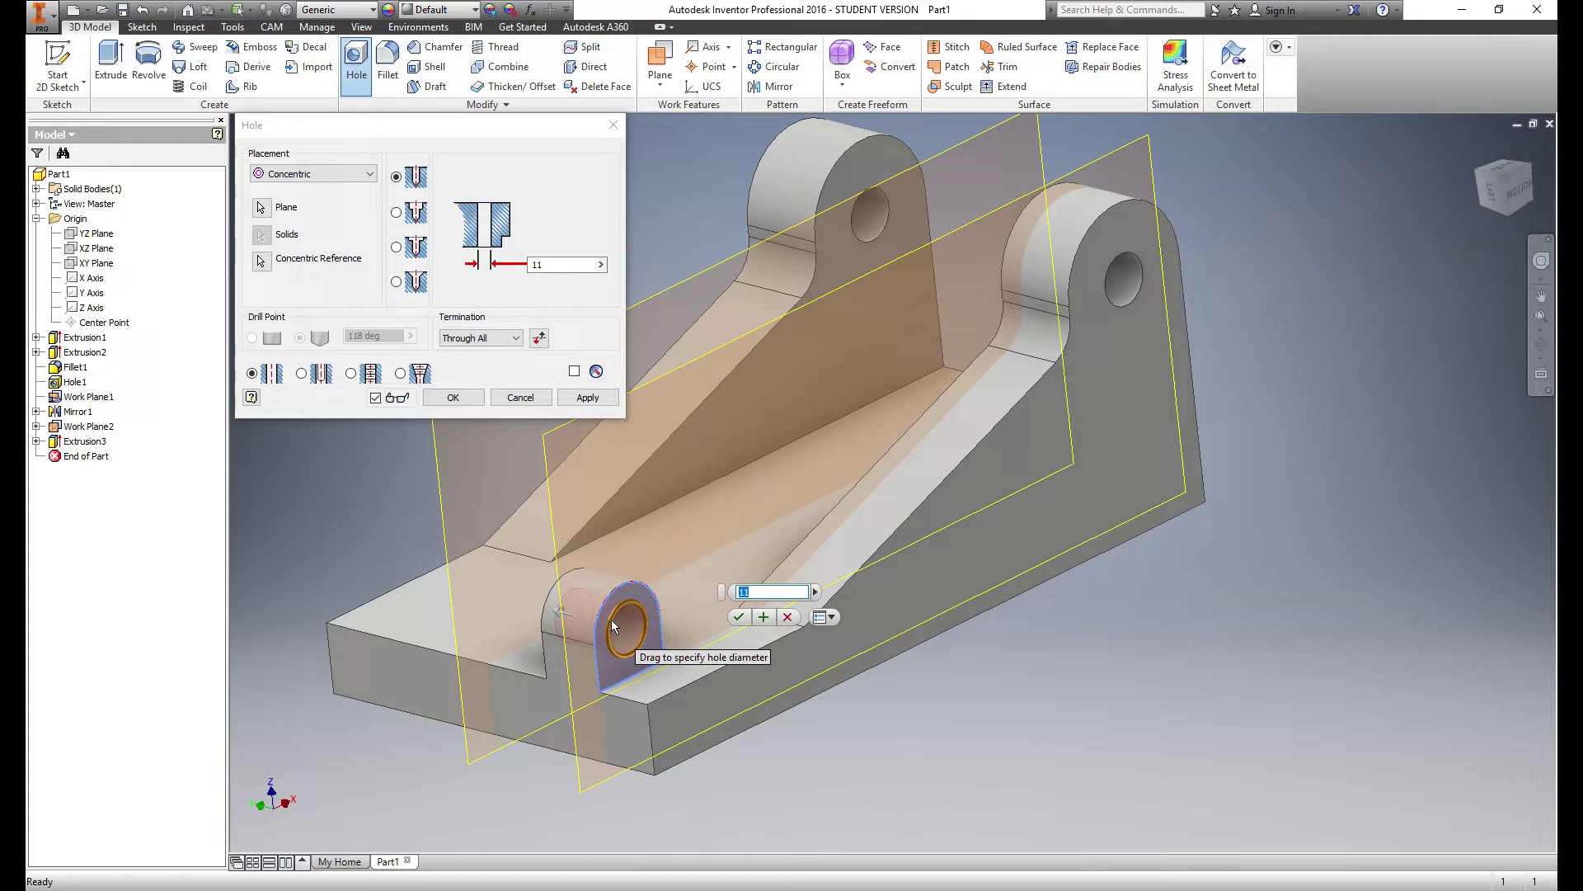
click(547, 264)
text(8)
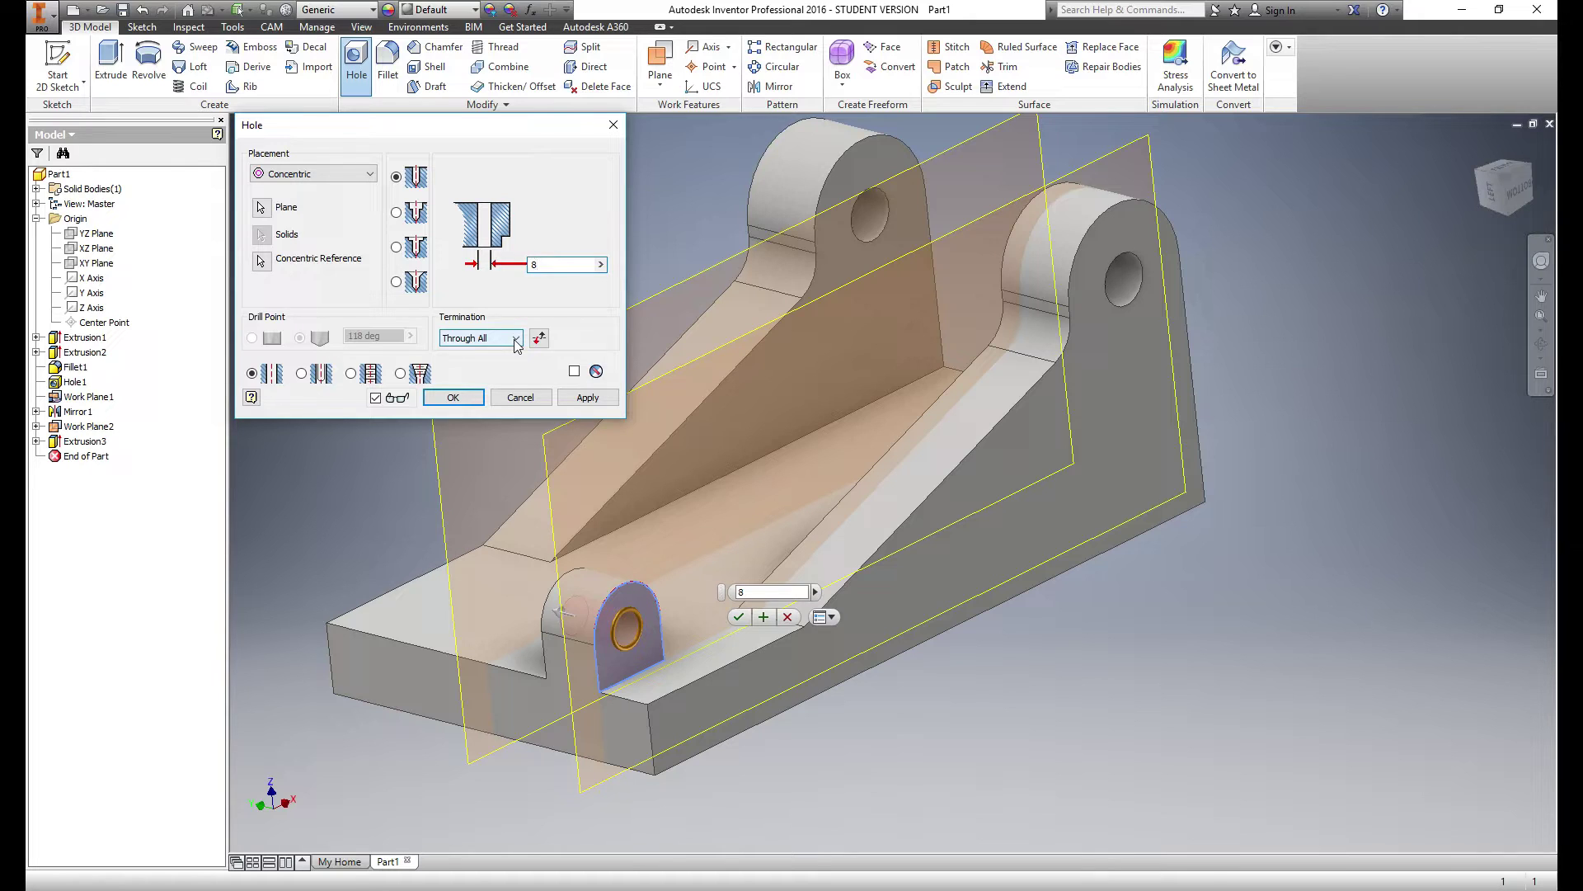
click(468, 399)
Mirror the small lug's extrusion and its hole about the middle work plane
scroll(318, 498, down, 3)
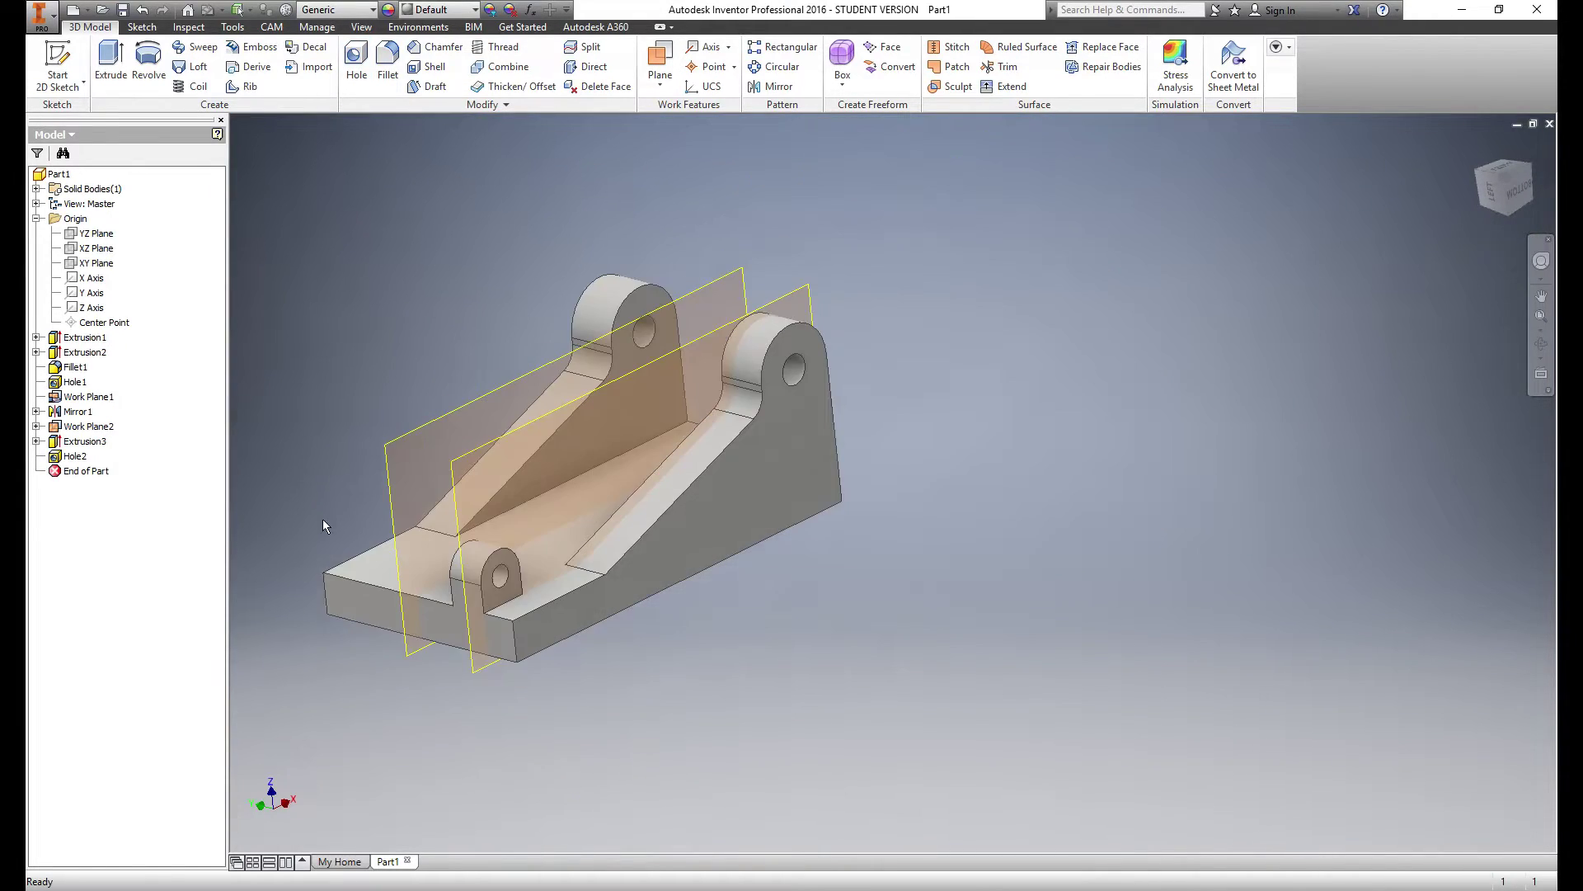
scroll(322, 520, up, 3)
scroll(339, 524, down, 3)
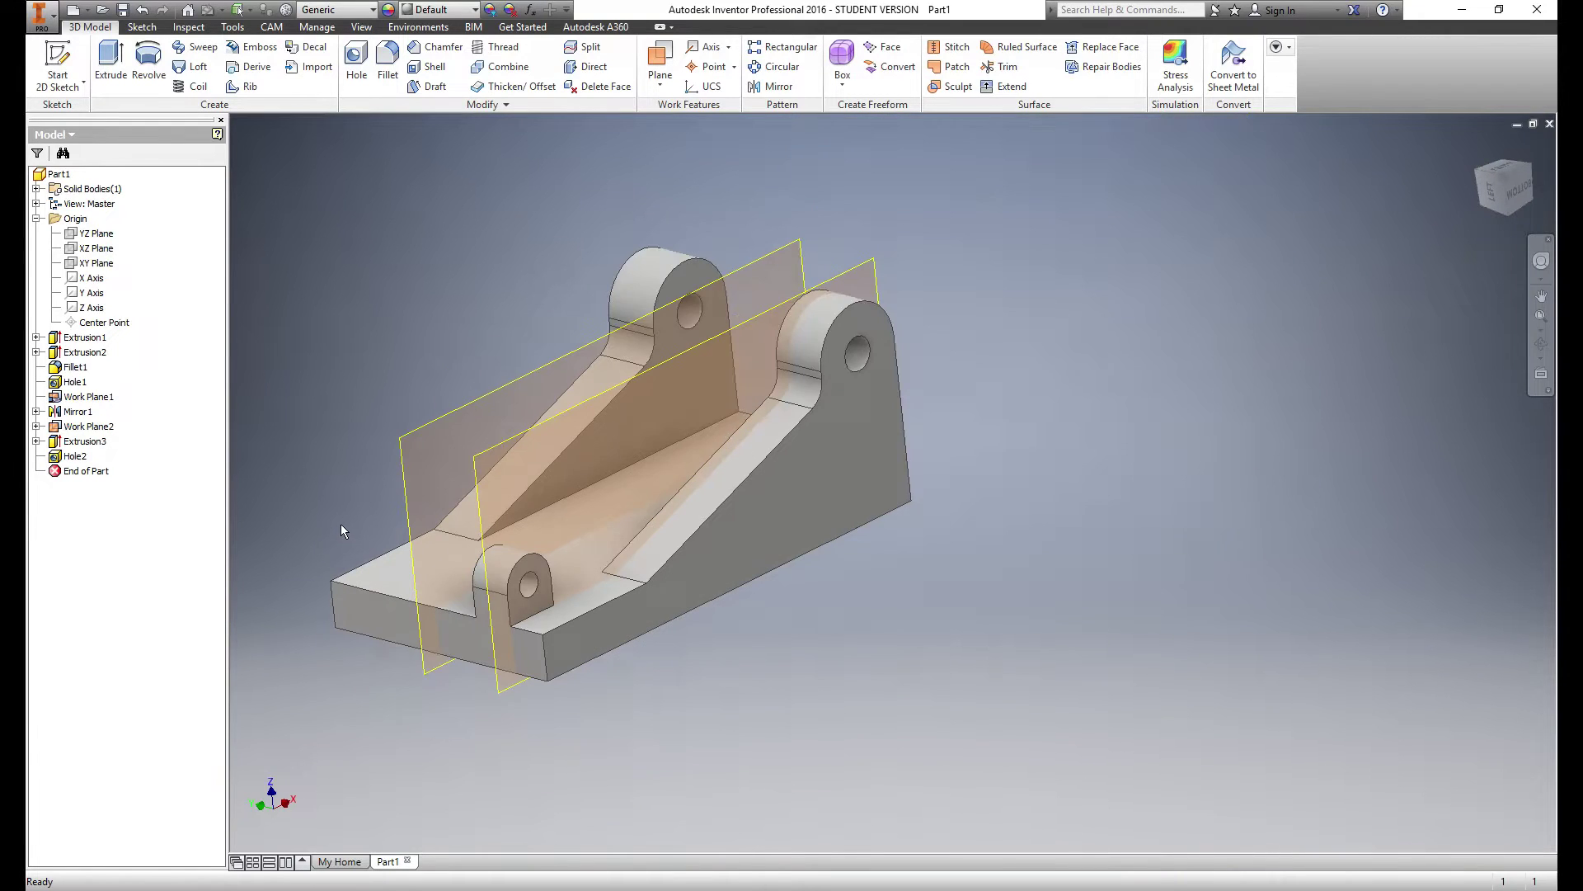
shift+middle_drag(526, 495, 918, 534)
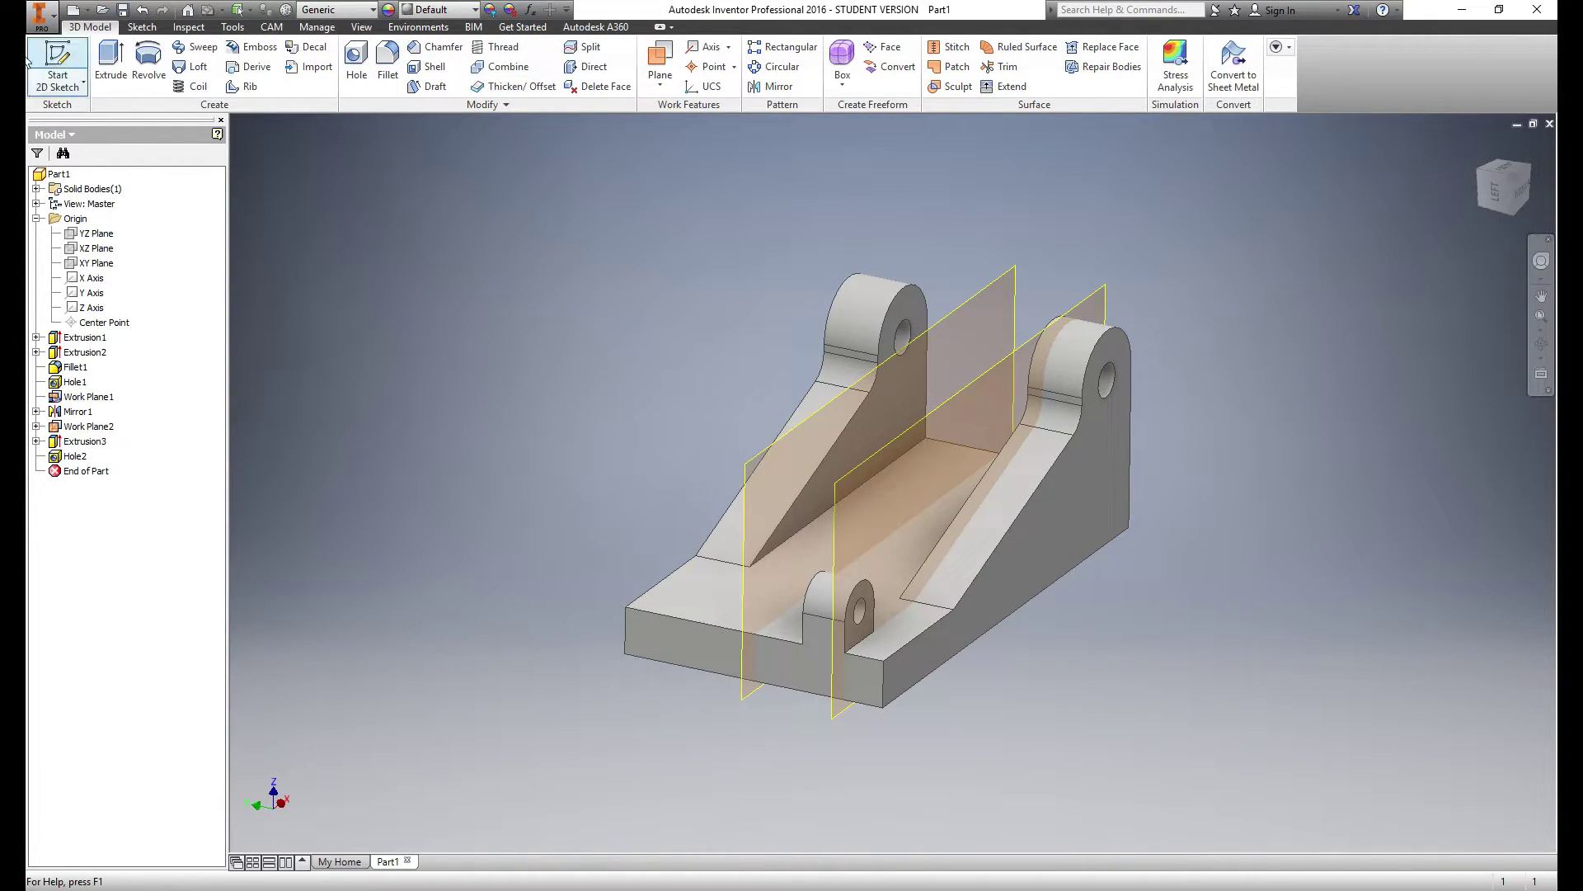
click(776, 87)
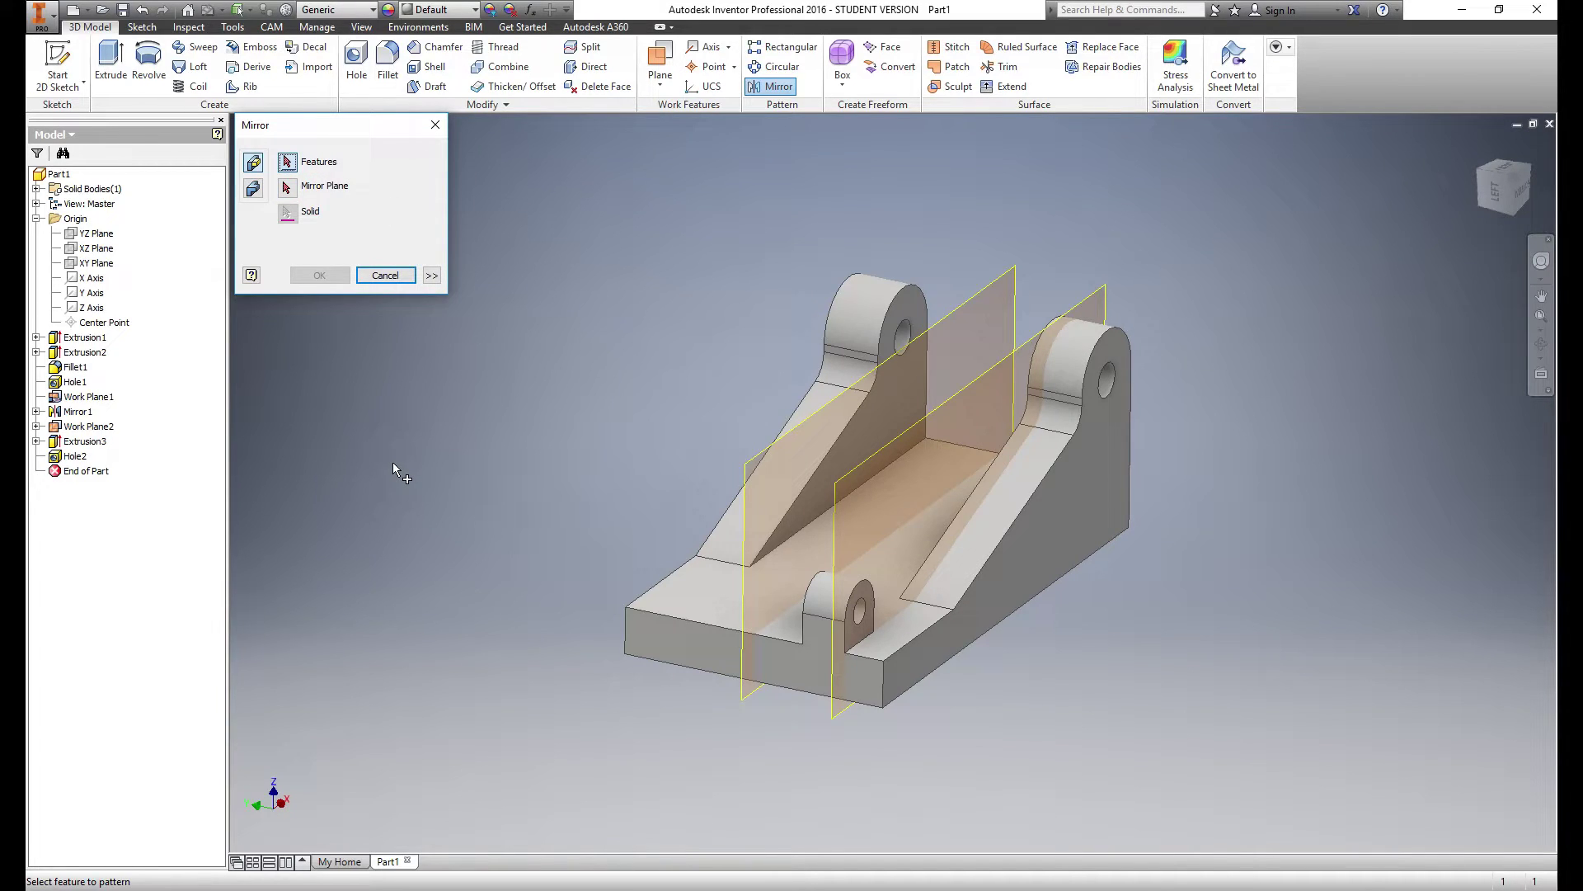
click(90, 442)
click(81, 457)
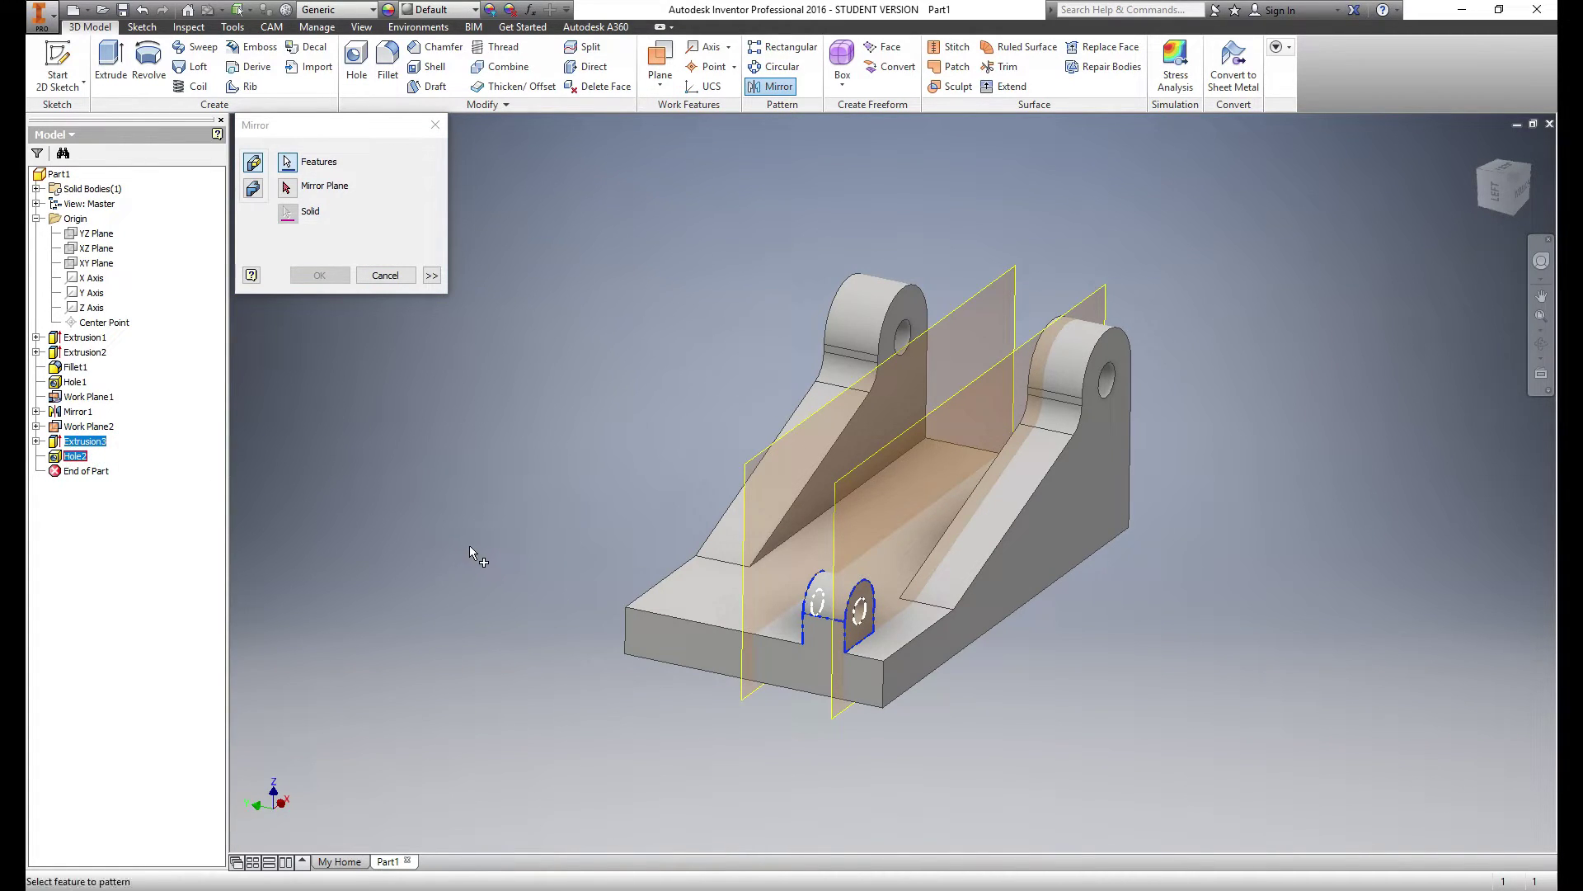
click(287, 187)
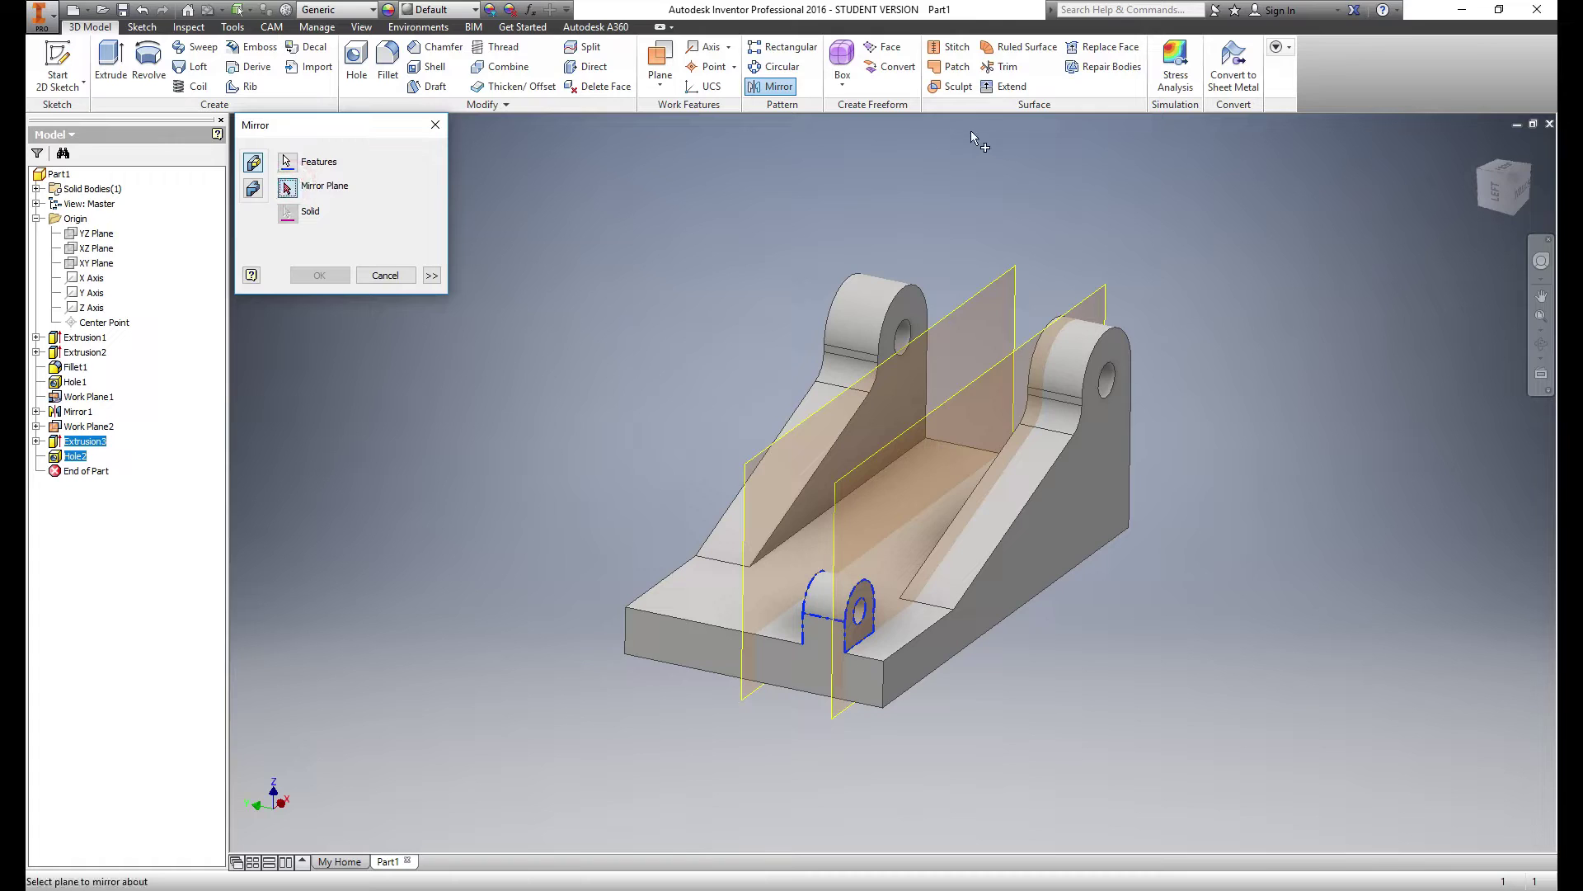
click(995, 287)
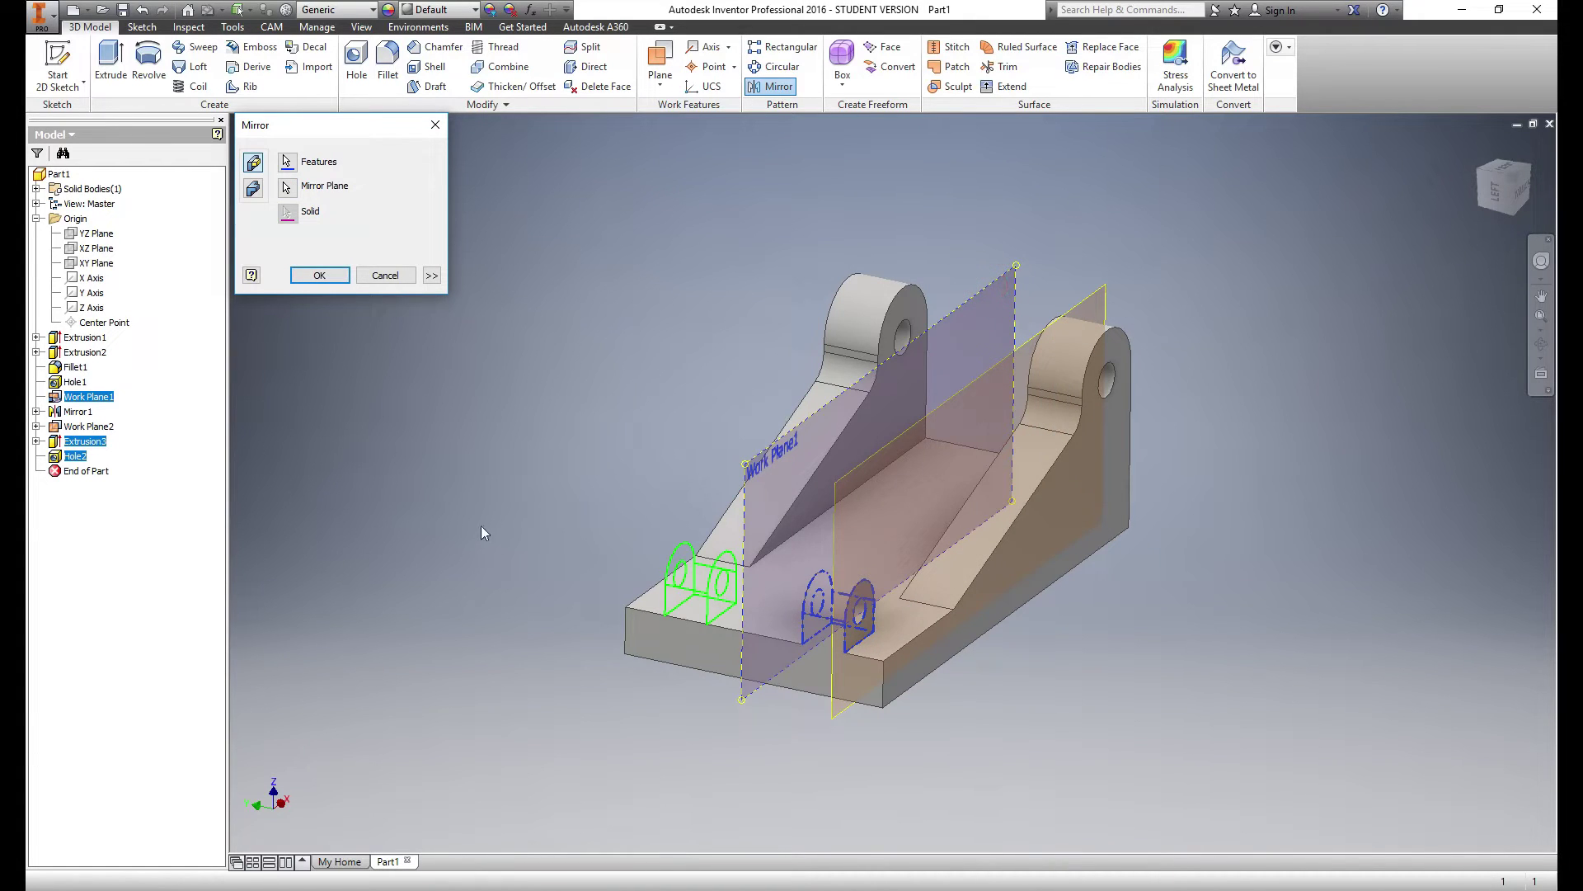
mouse_move(485, 525)
shift+middle_down()
mouse_move(548, 520)
mouse_move(459, 527)
shift+middle_up()
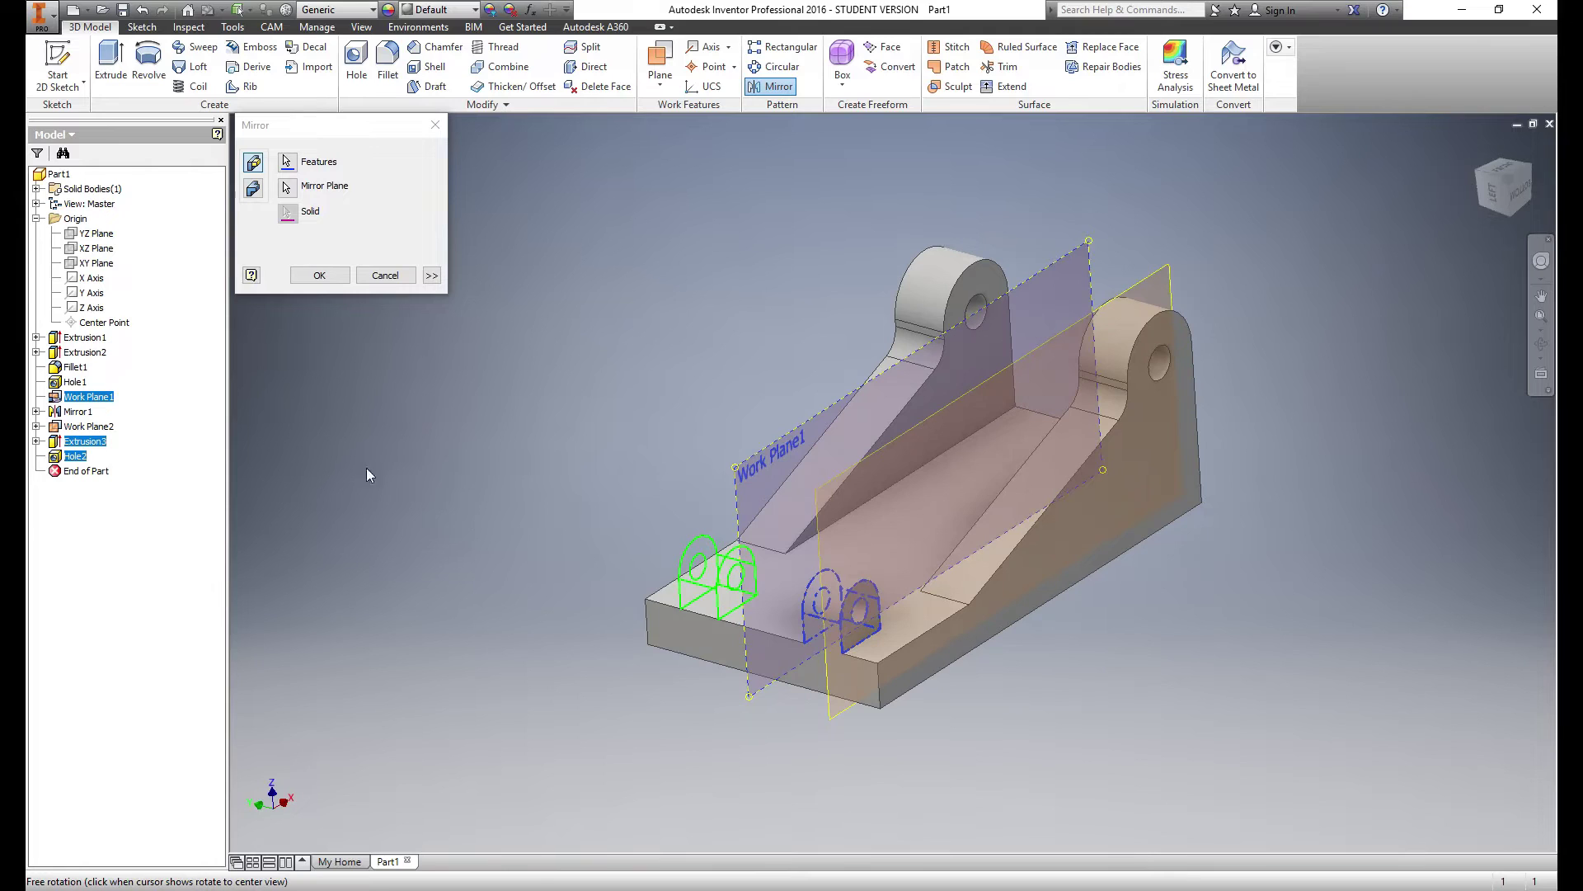
click(319, 276)
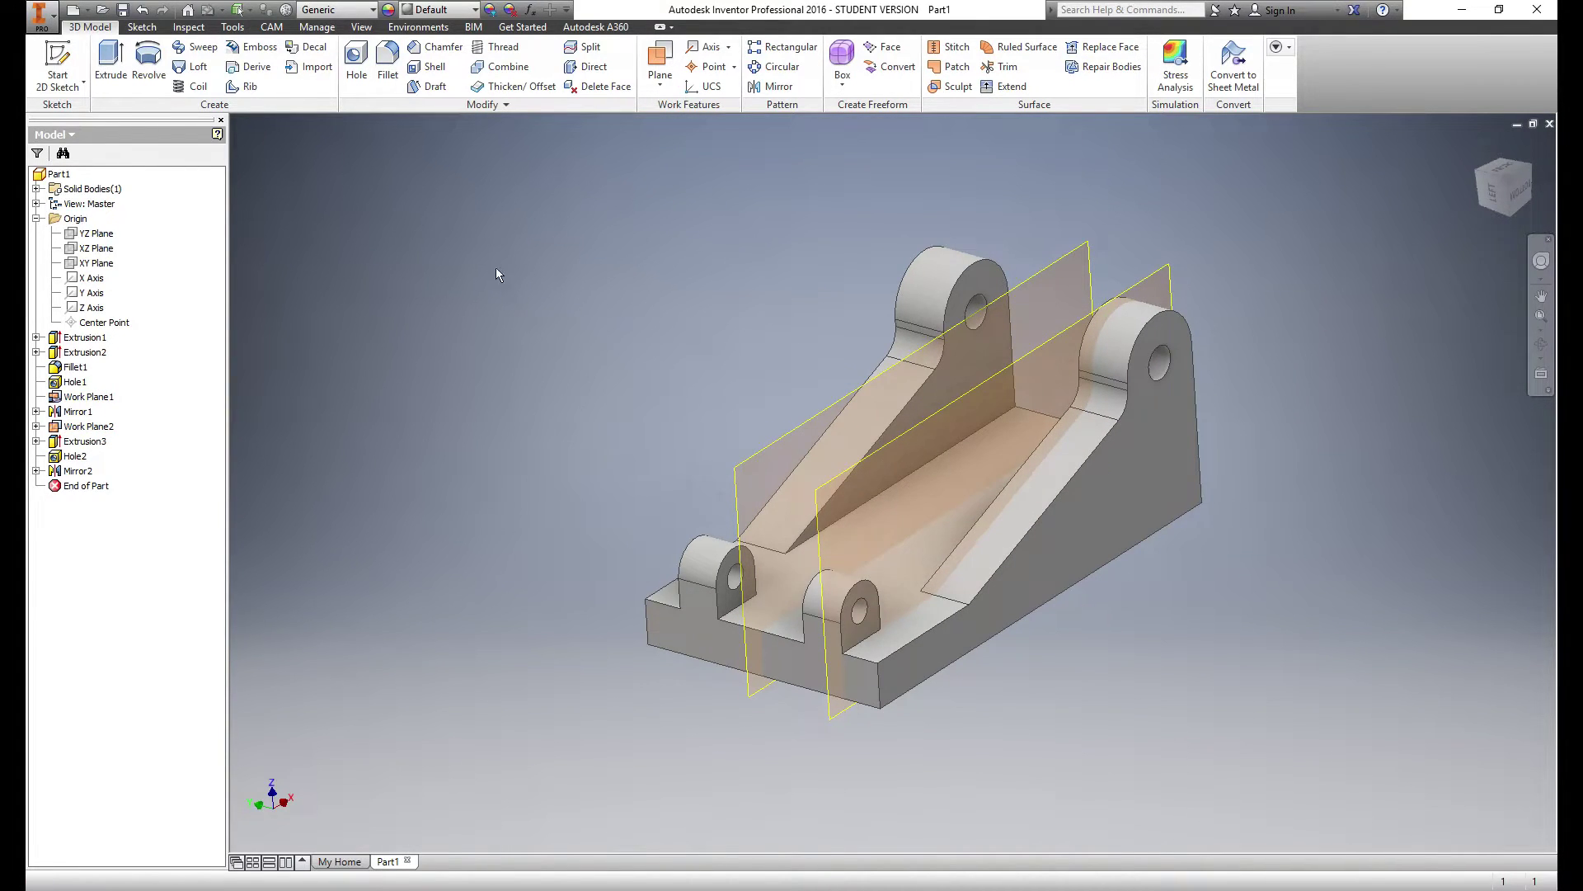
Measure the distance from the base plate's long side face to the adjacent small lug's outer face
click(233, 29)
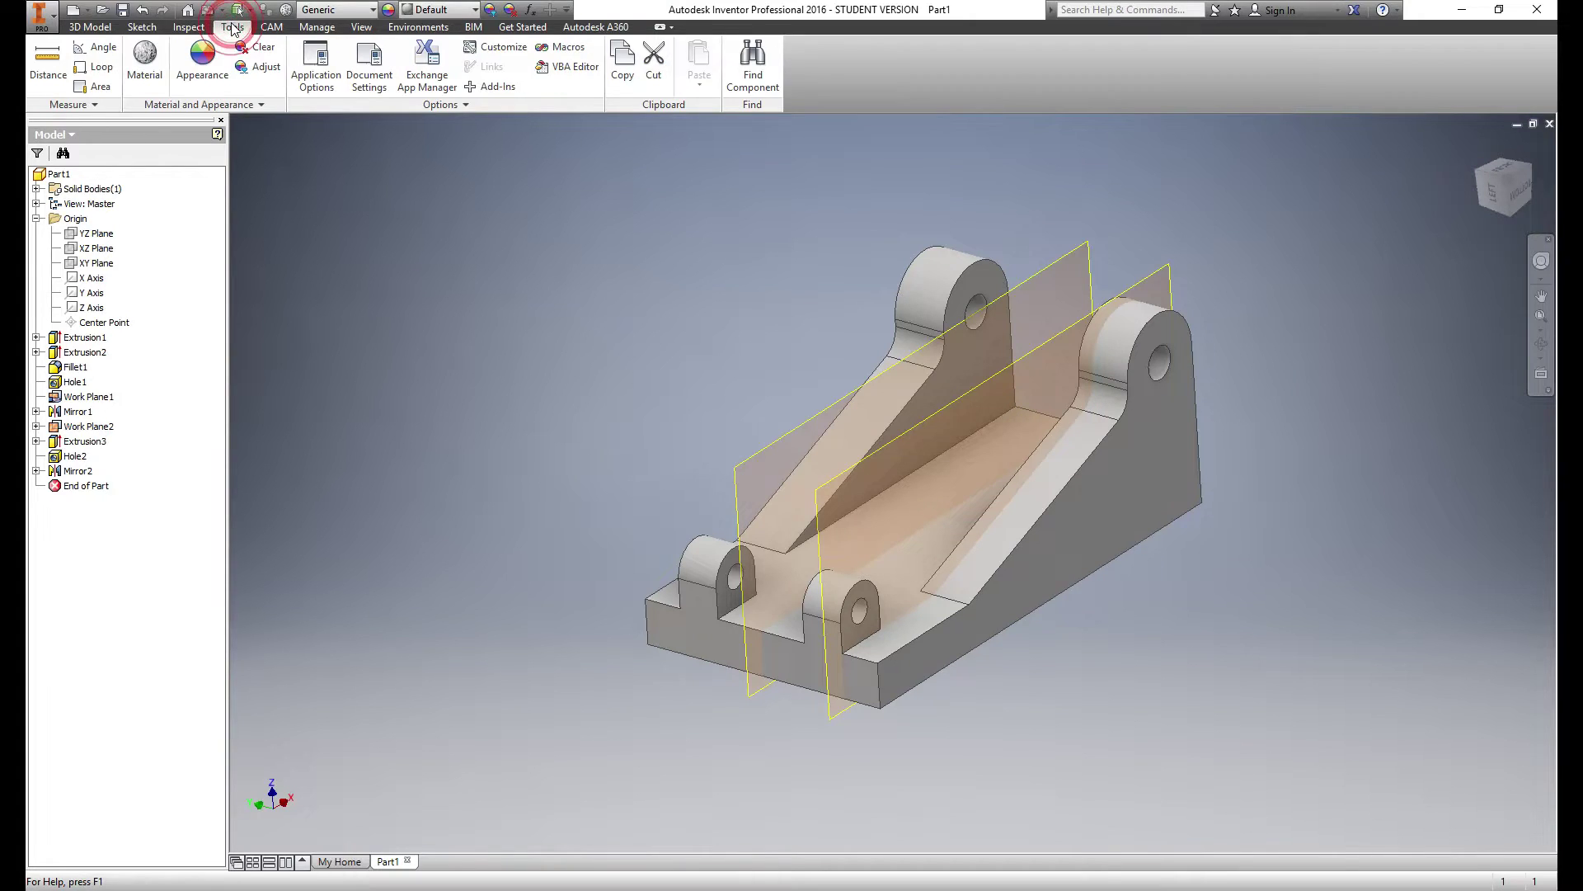
click(48, 59)
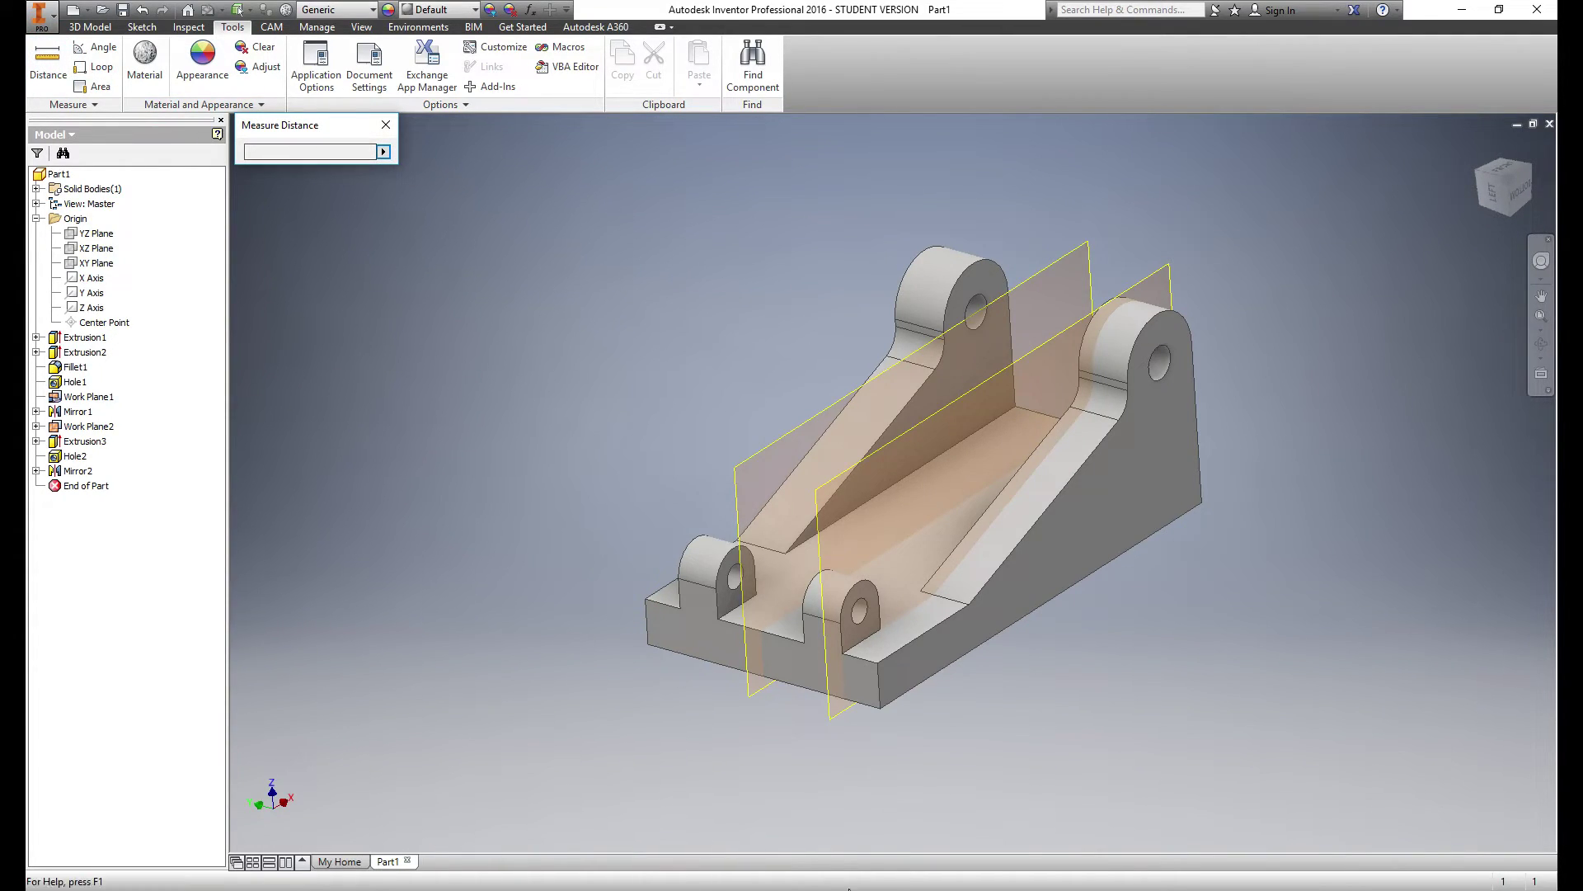
scroll(825, 719, down, 3)
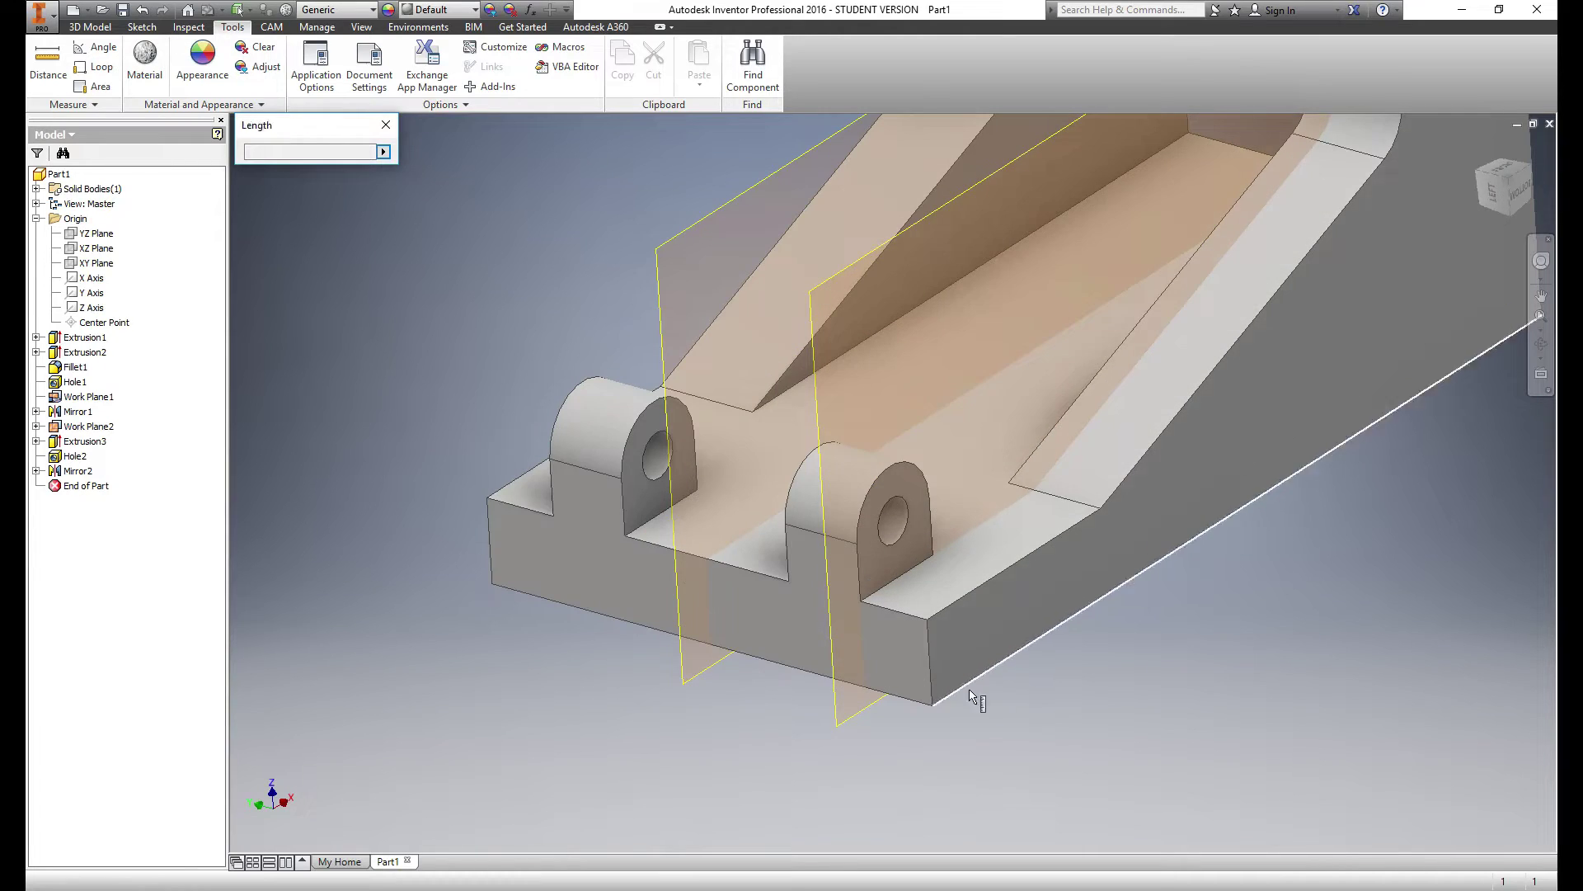
click(989, 639)
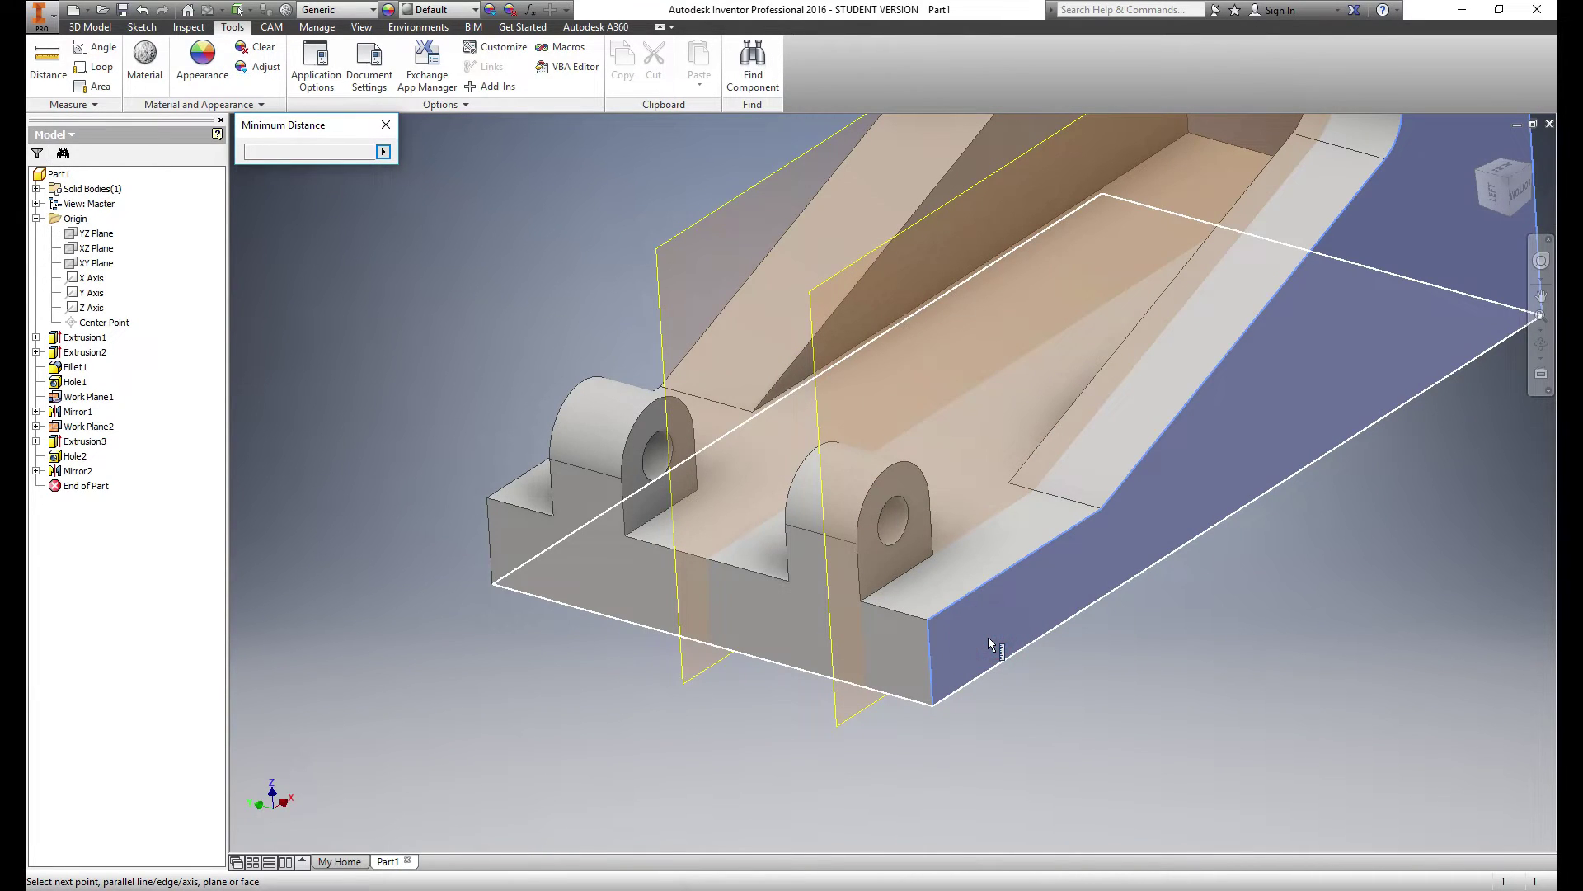
click(875, 578)
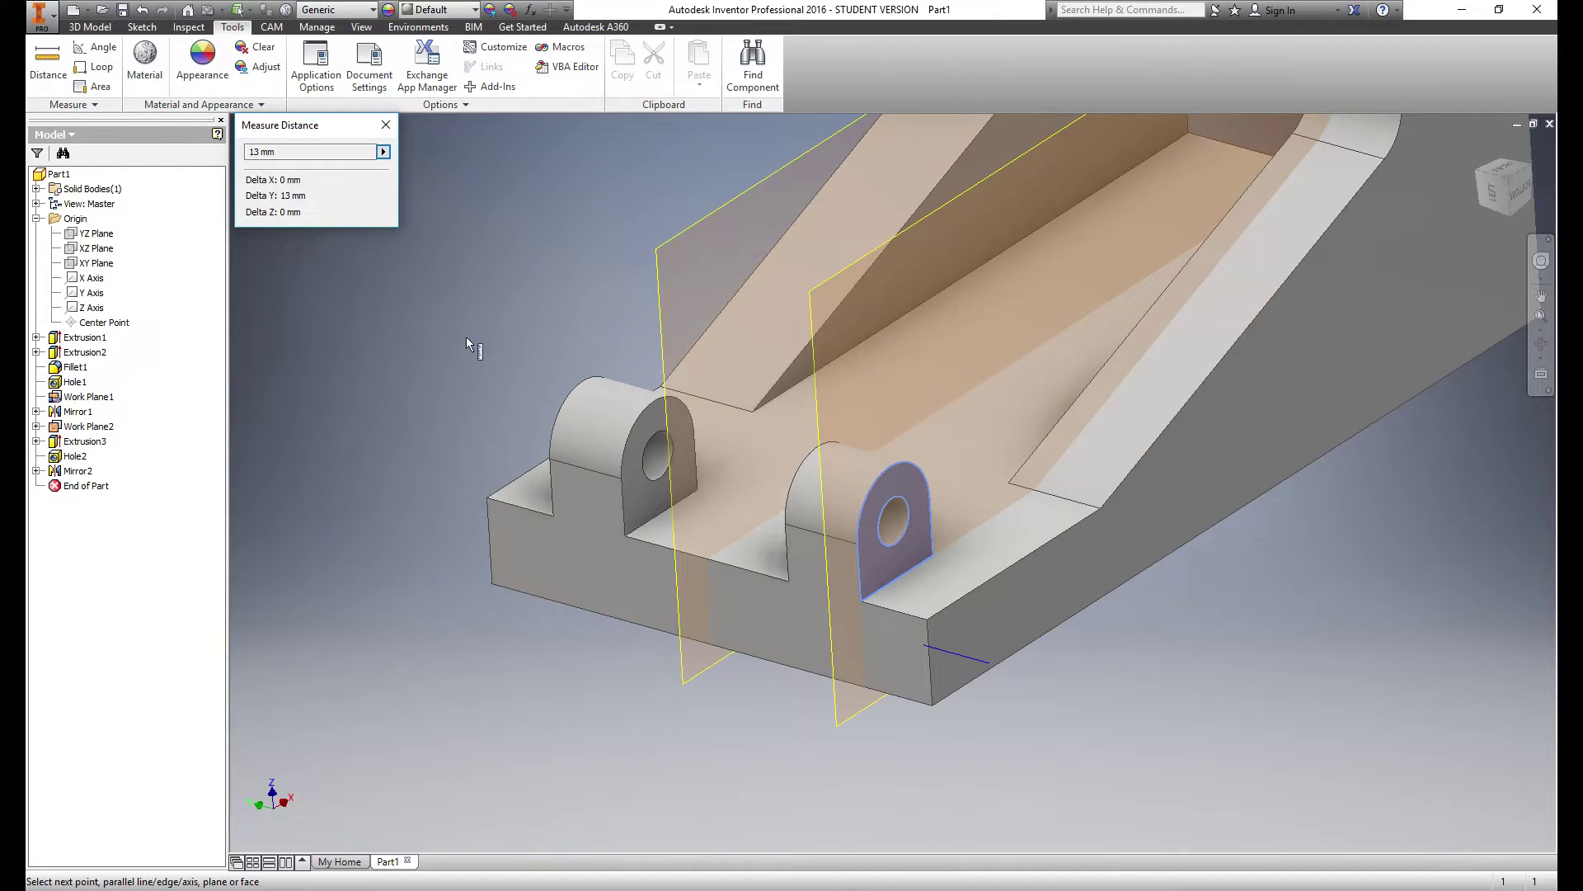
key(Escape)
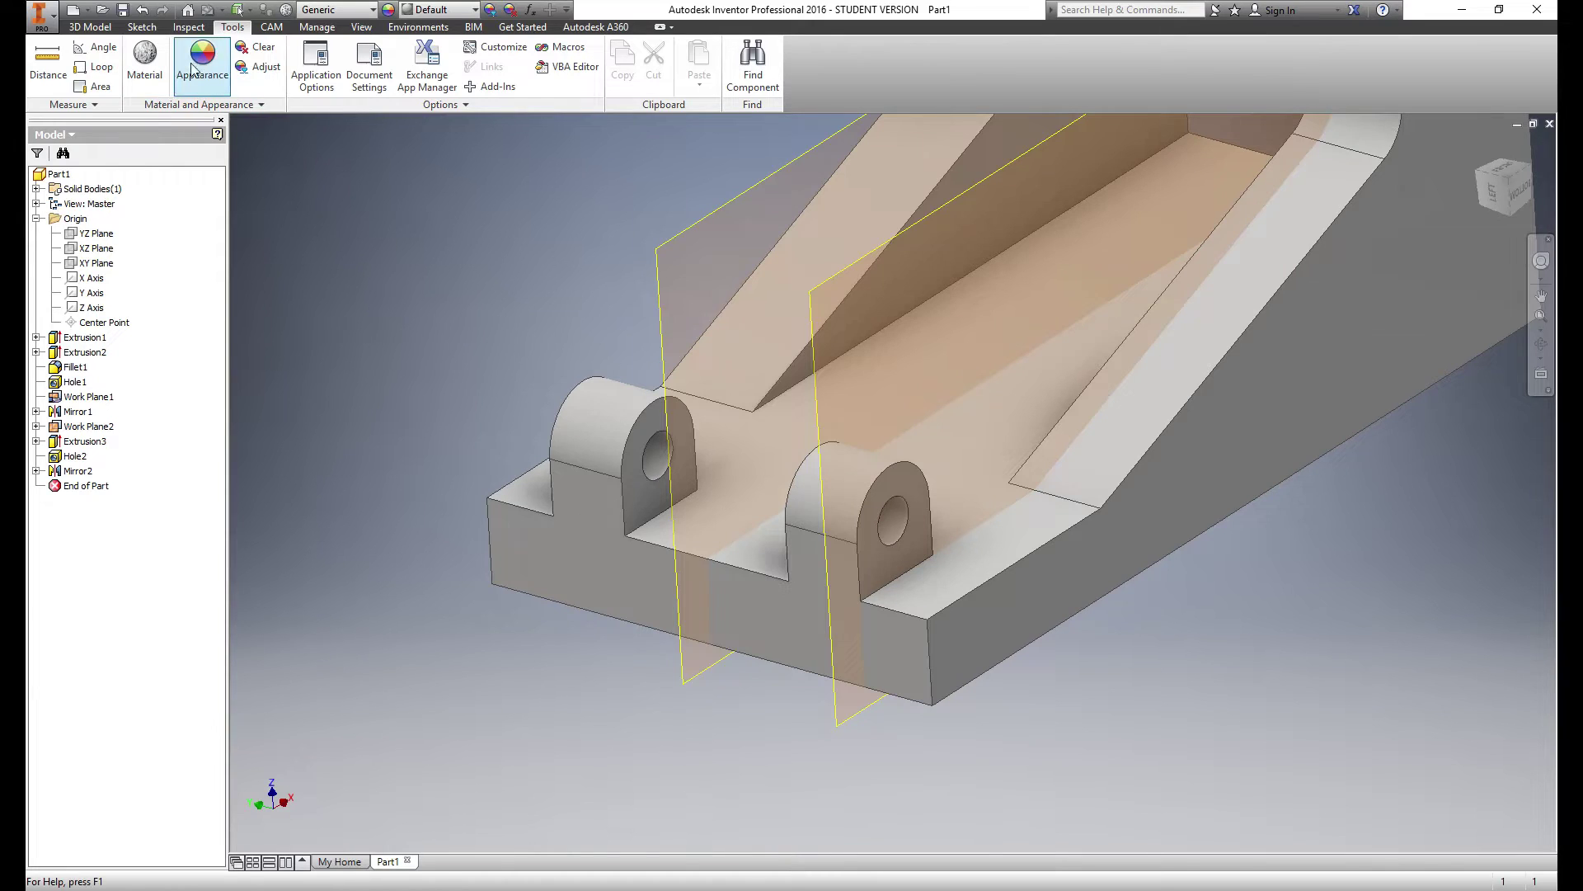
Chamfer the vertical corner edge at the base plate's lug end with two distances, 13 mm along the end face and 40 mm along the side
click(92, 27)
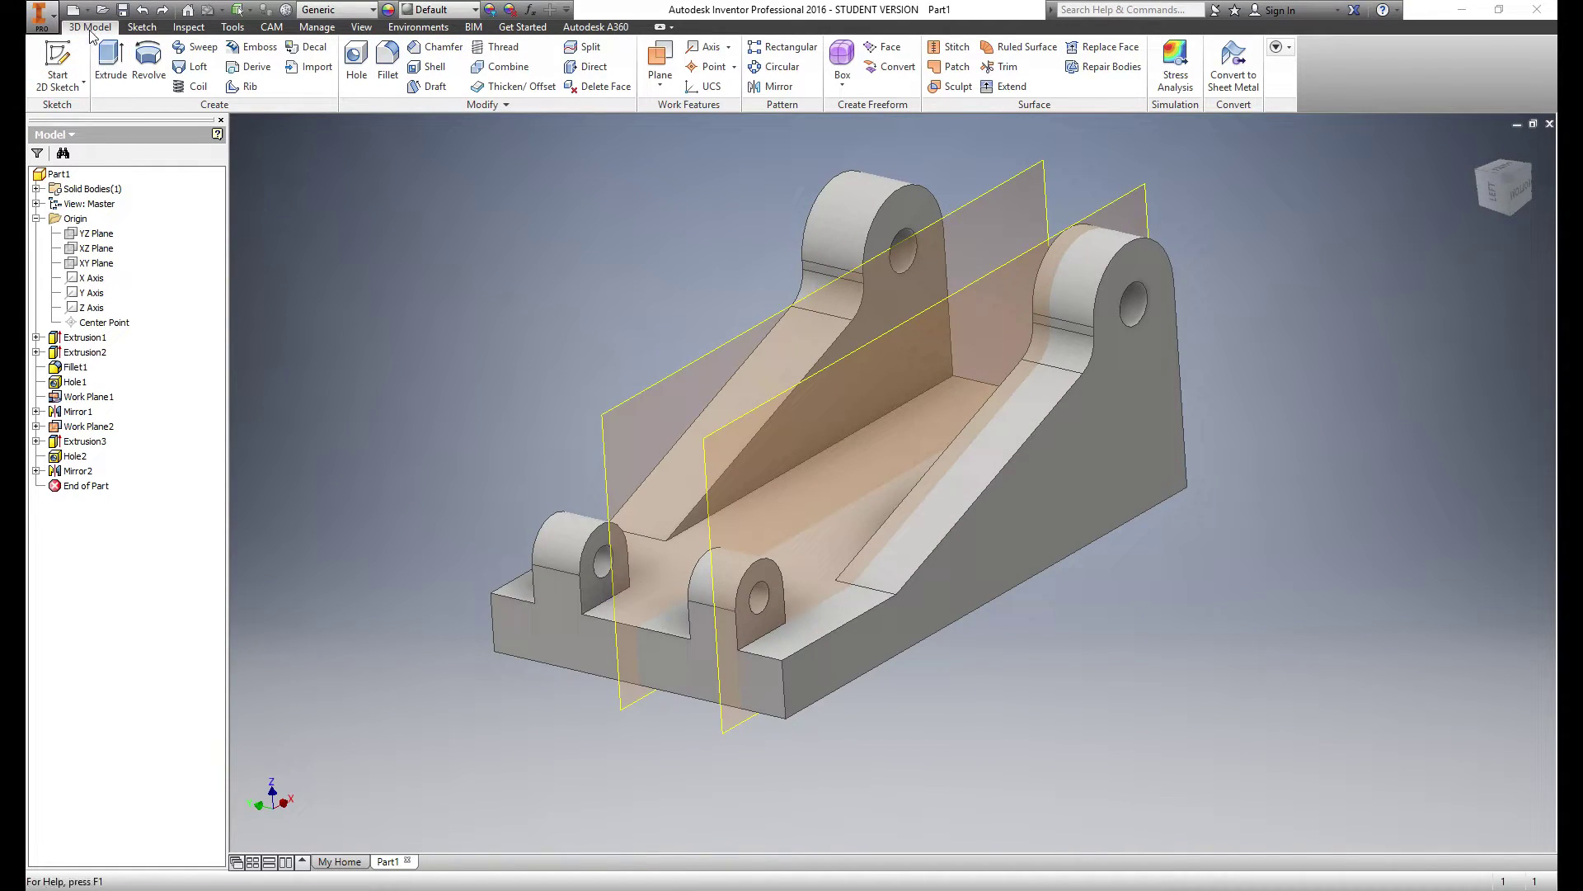
click(429, 53)
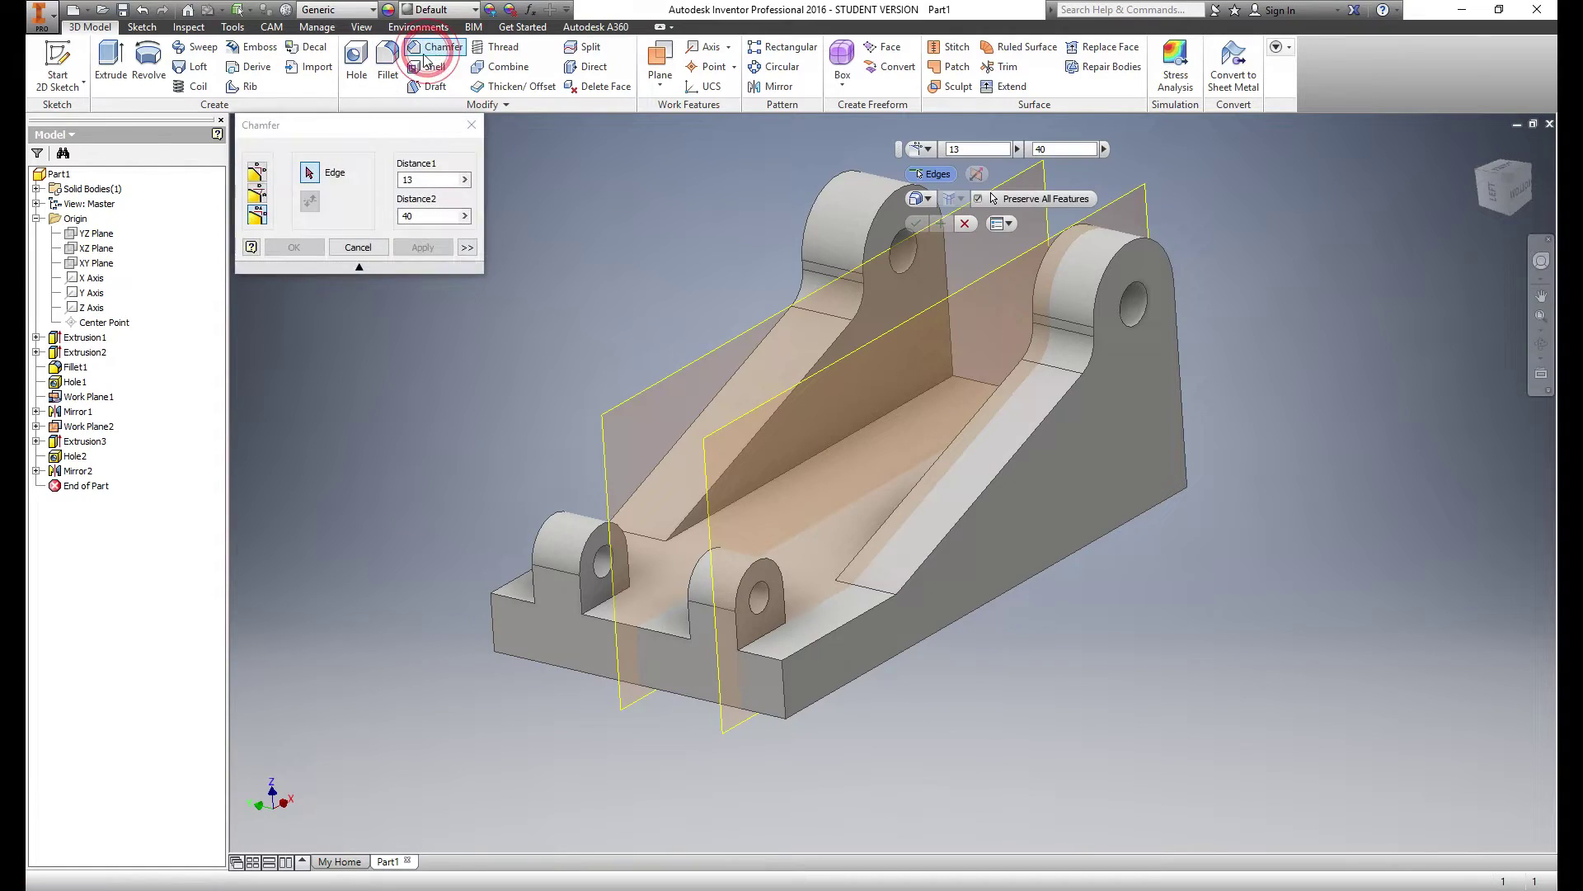
click(256, 217)
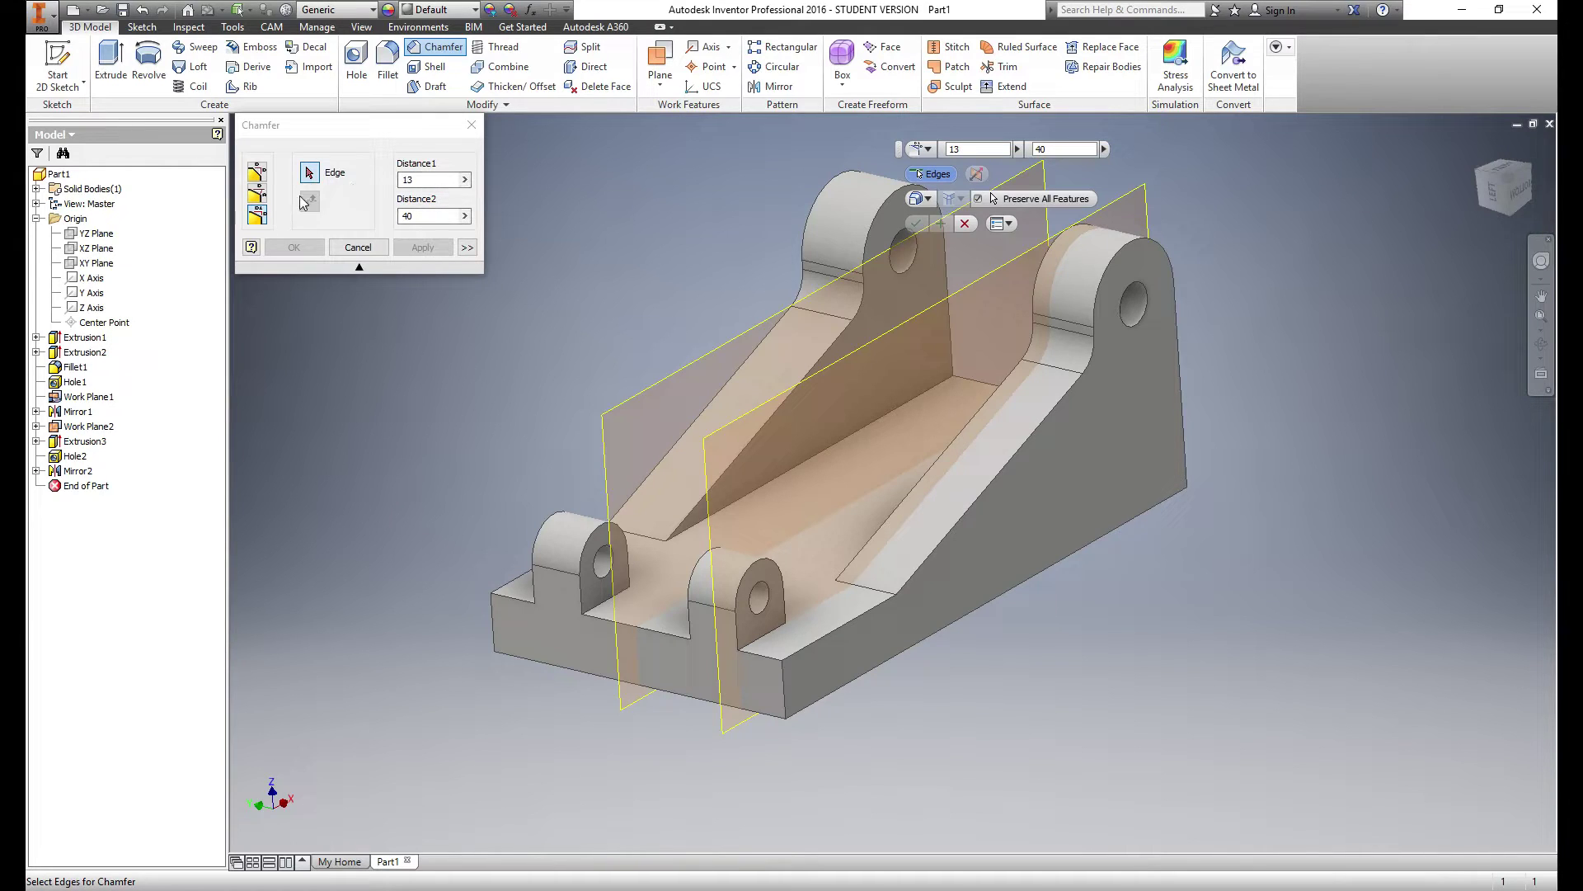
click(785, 695)
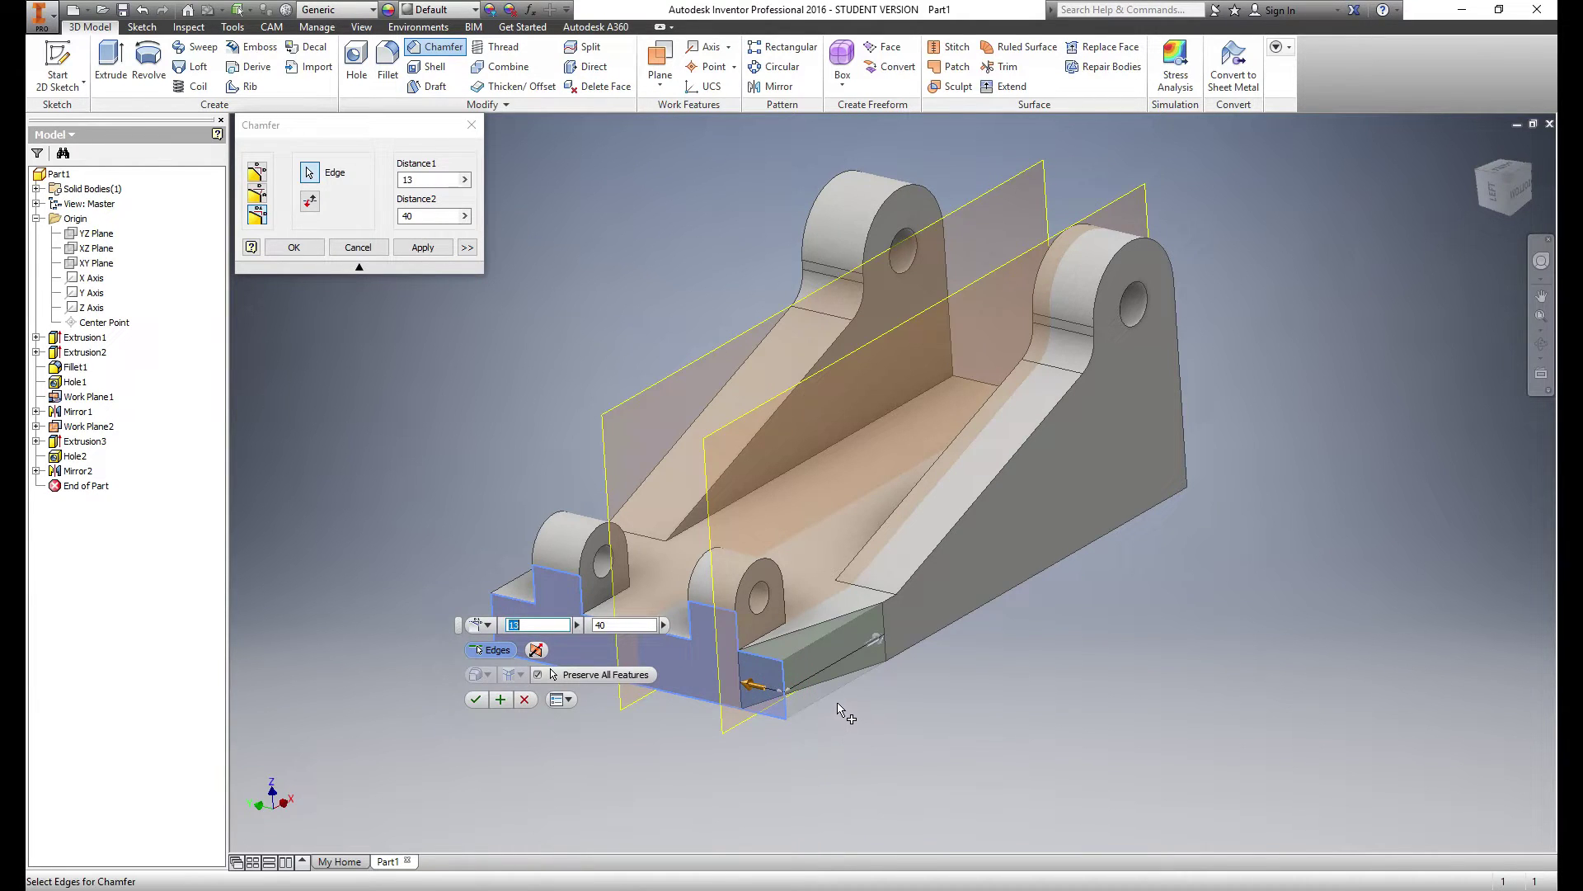
mouse_move(839, 701)
shift+middle_down()
mouse_move(859, 777)
mouse_move(841, 707)
shift+middle_up()
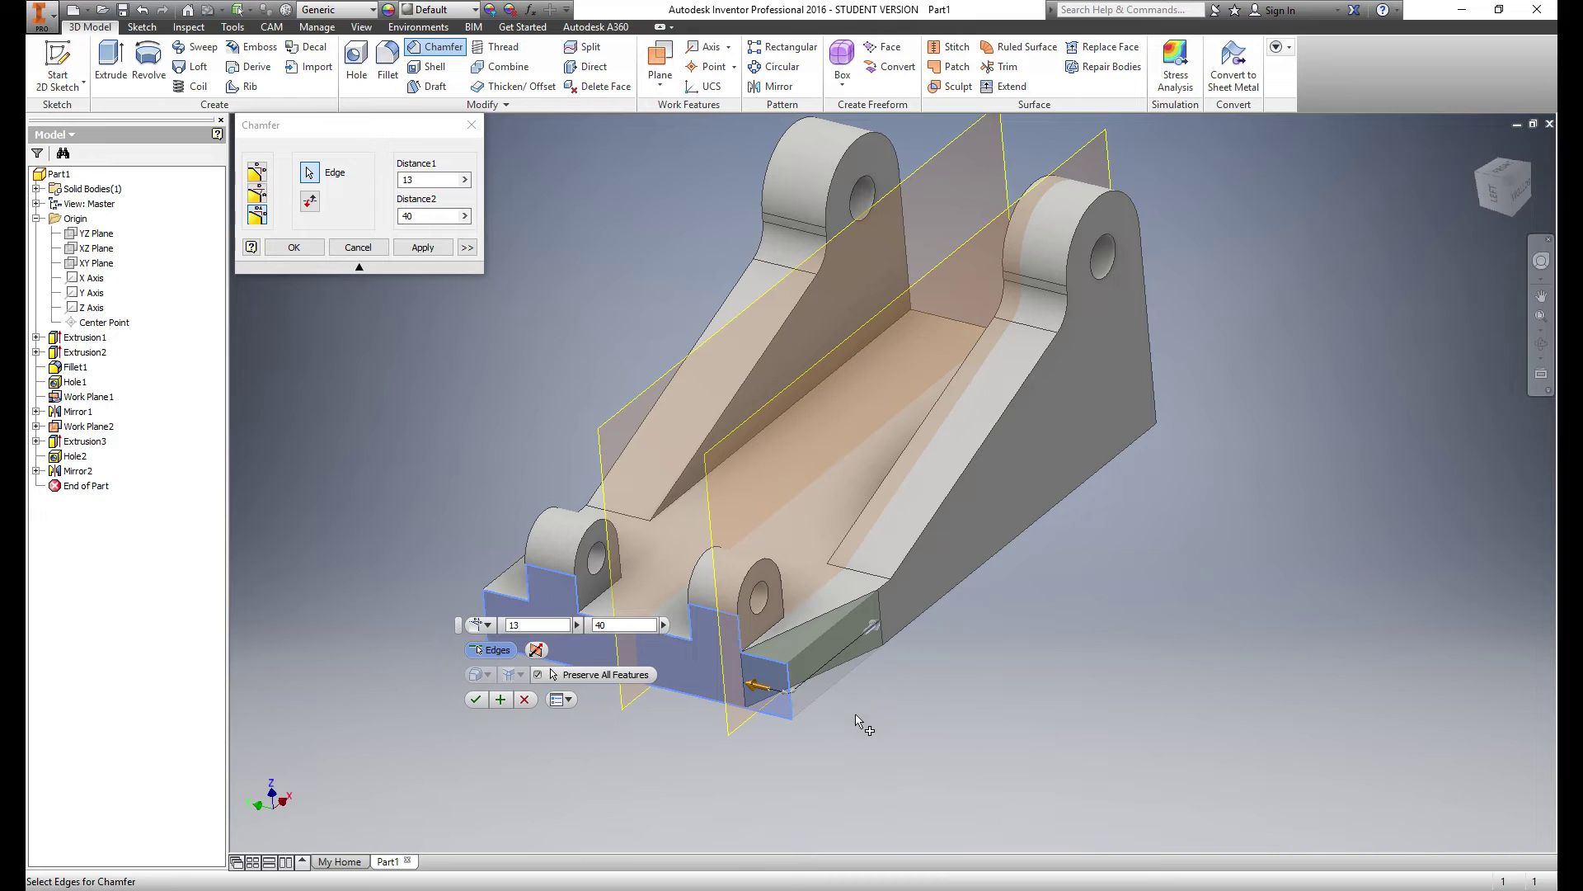
click(424, 248)
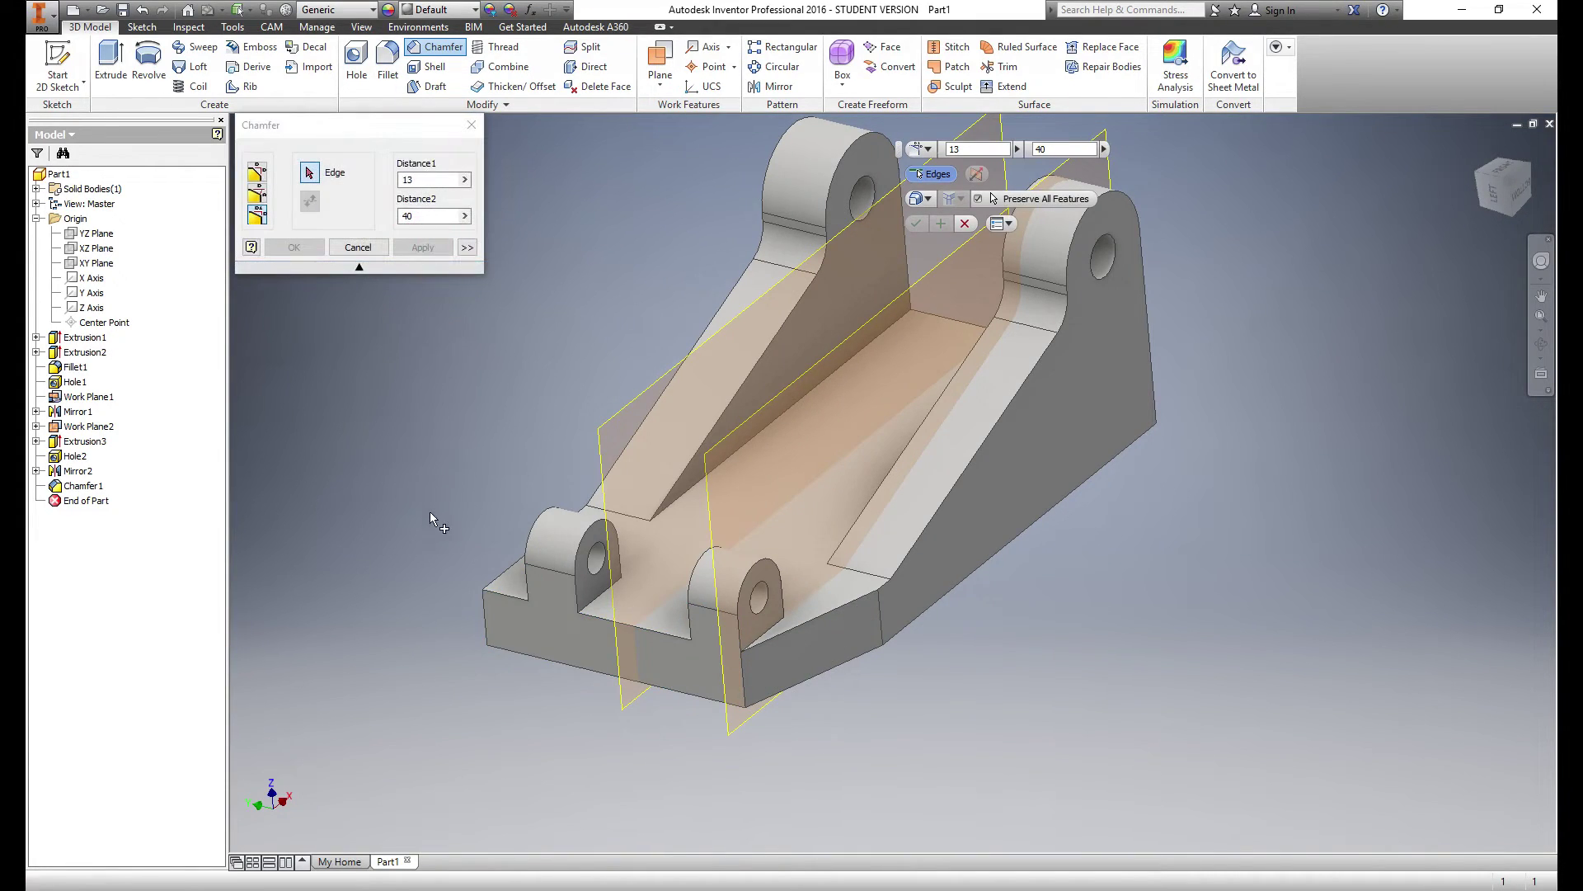
Chamfer the opposite lug-end corner edge with the directions flipped, giving 40 mm along the side and 13 mm along the end face
click(488, 624)
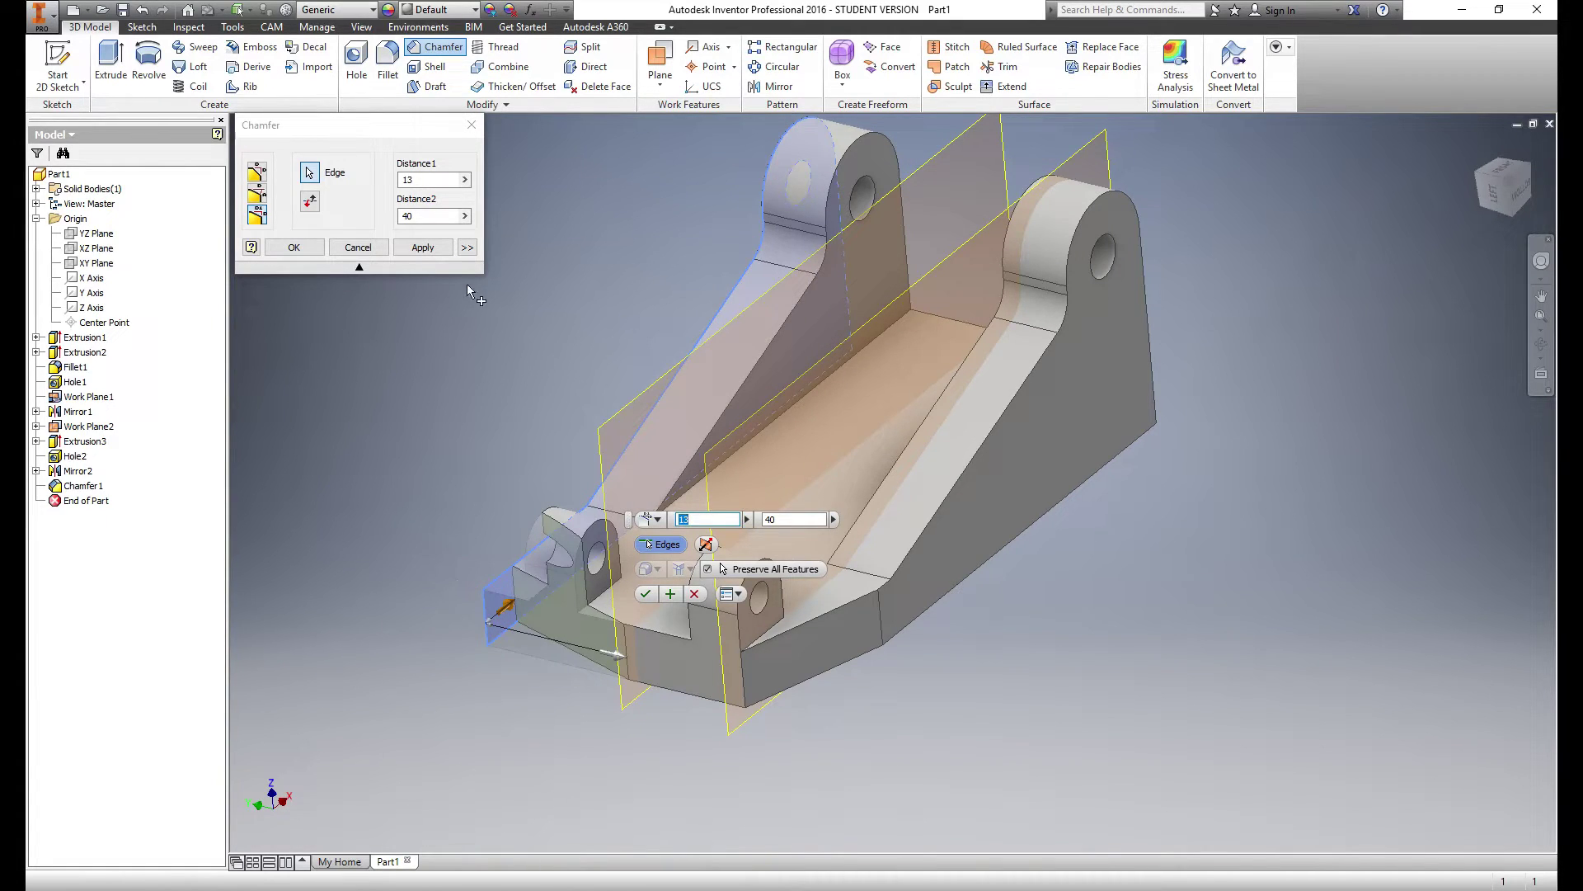
click(310, 202)
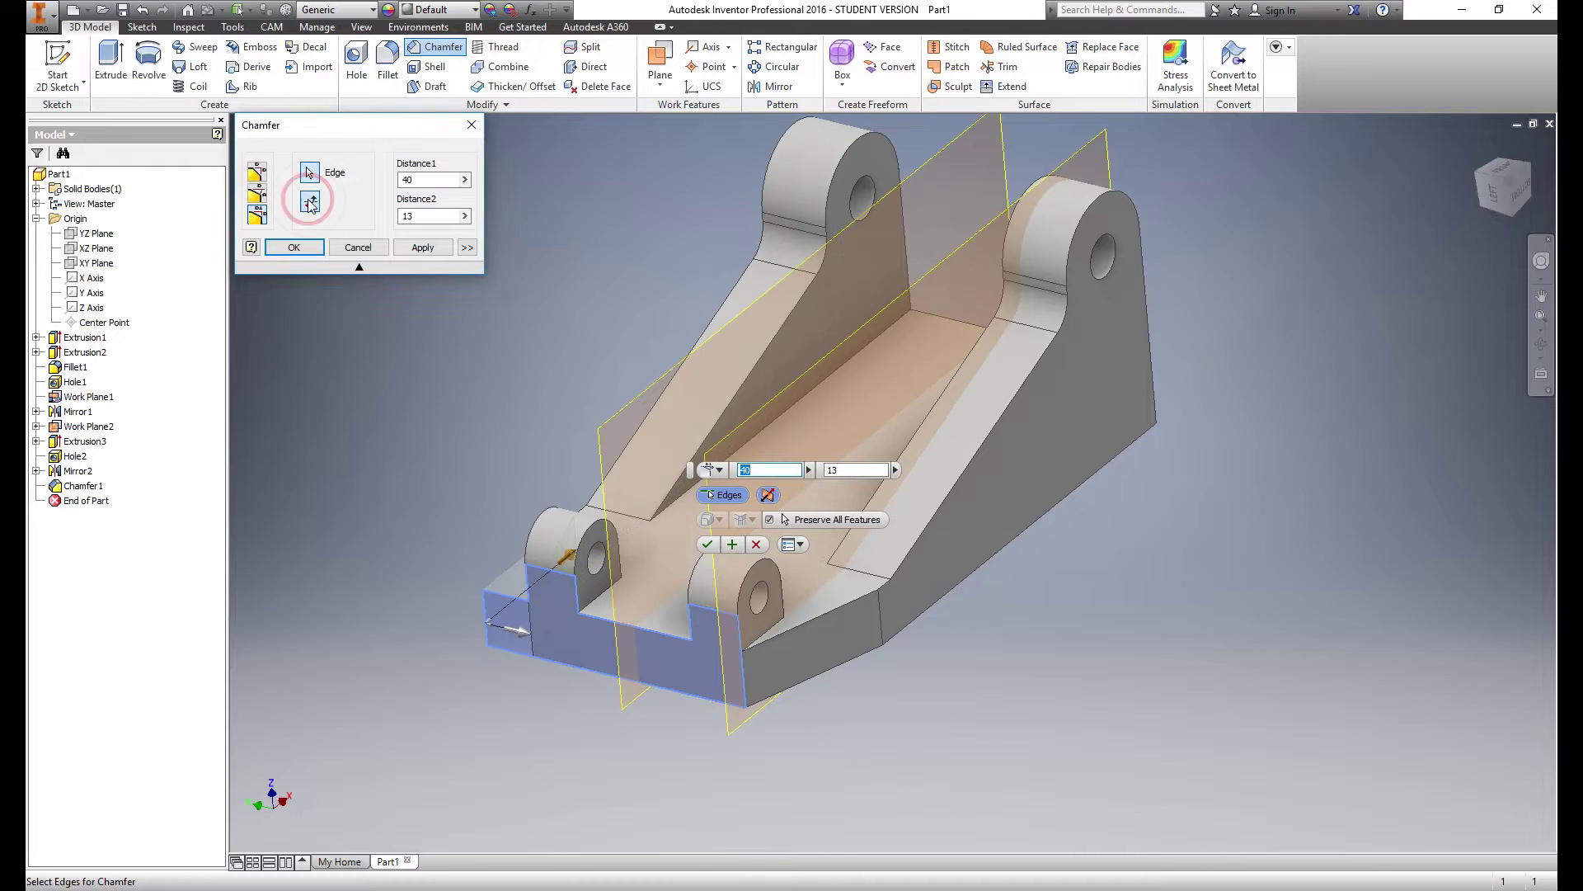
middle_drag(503, 546, 445, 540)
shift+middle_drag(513, 470, 627, 477)
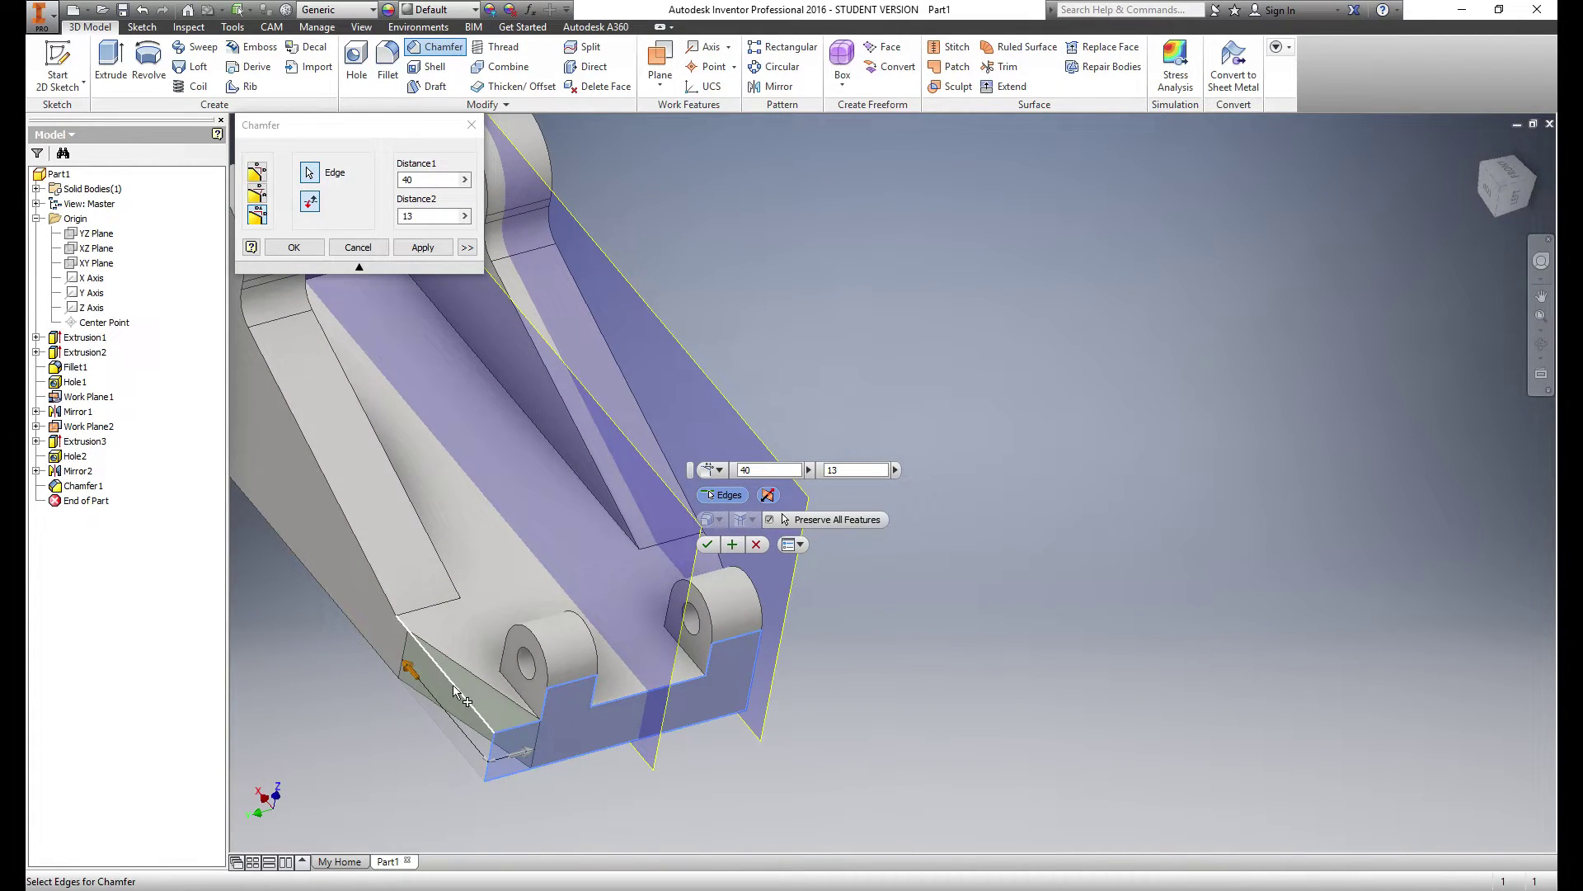
click(299, 247)
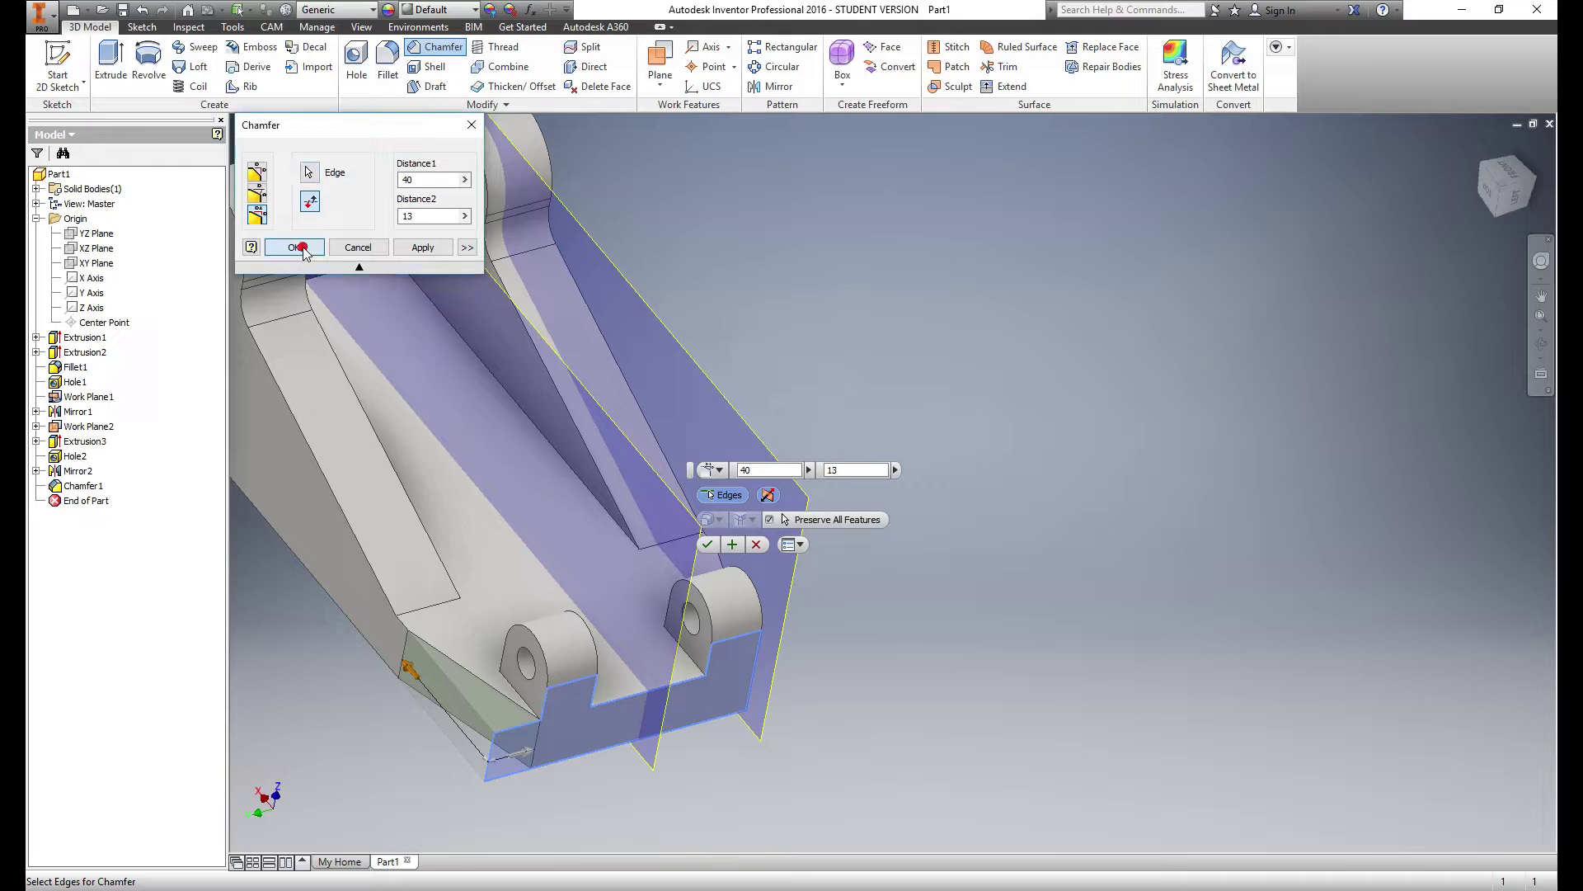
Create a work plane tangent to the tall upright's rounded top and parallel to the base plate's top face
scroll(517, 452, up, 4)
shift+drag(607, 500, 344, 541)
shift+middle_drag(344, 541, 496, 519)
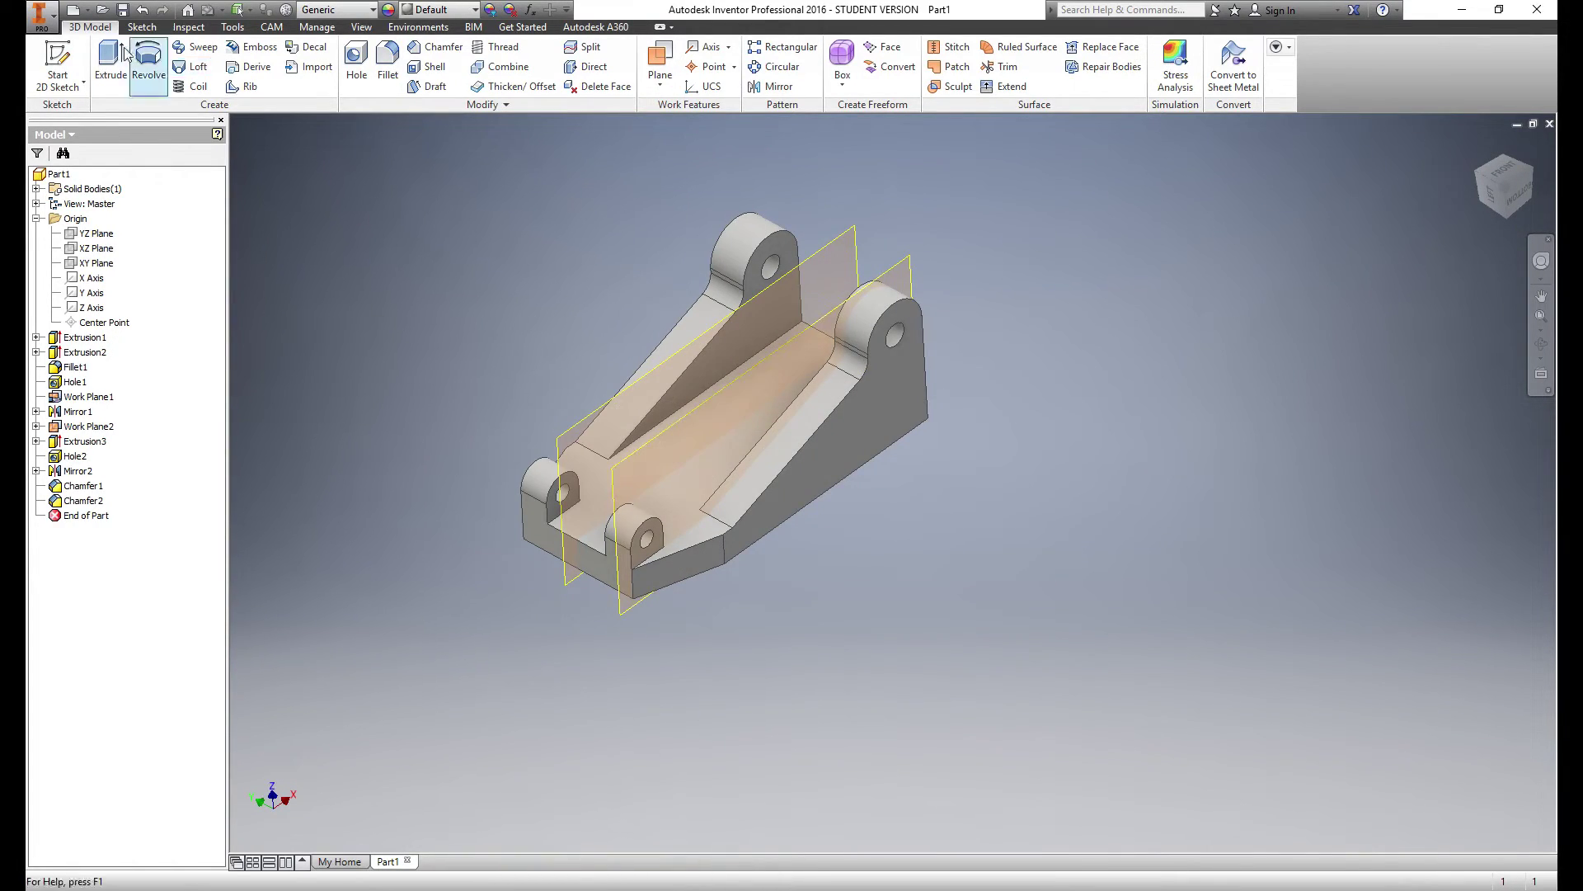
click(664, 75)
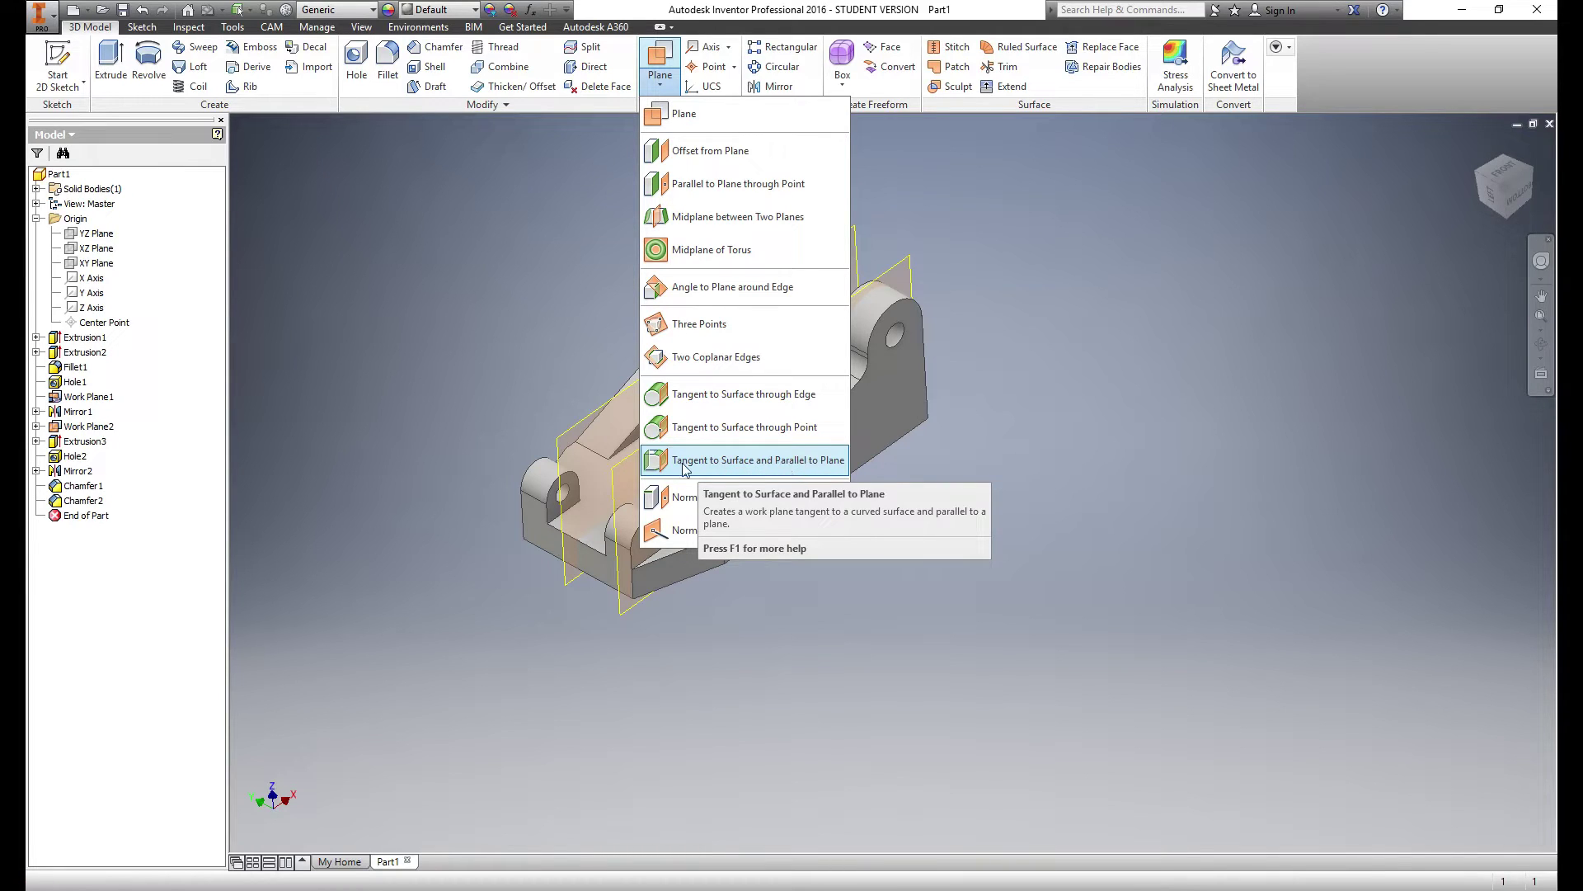
click(742, 459)
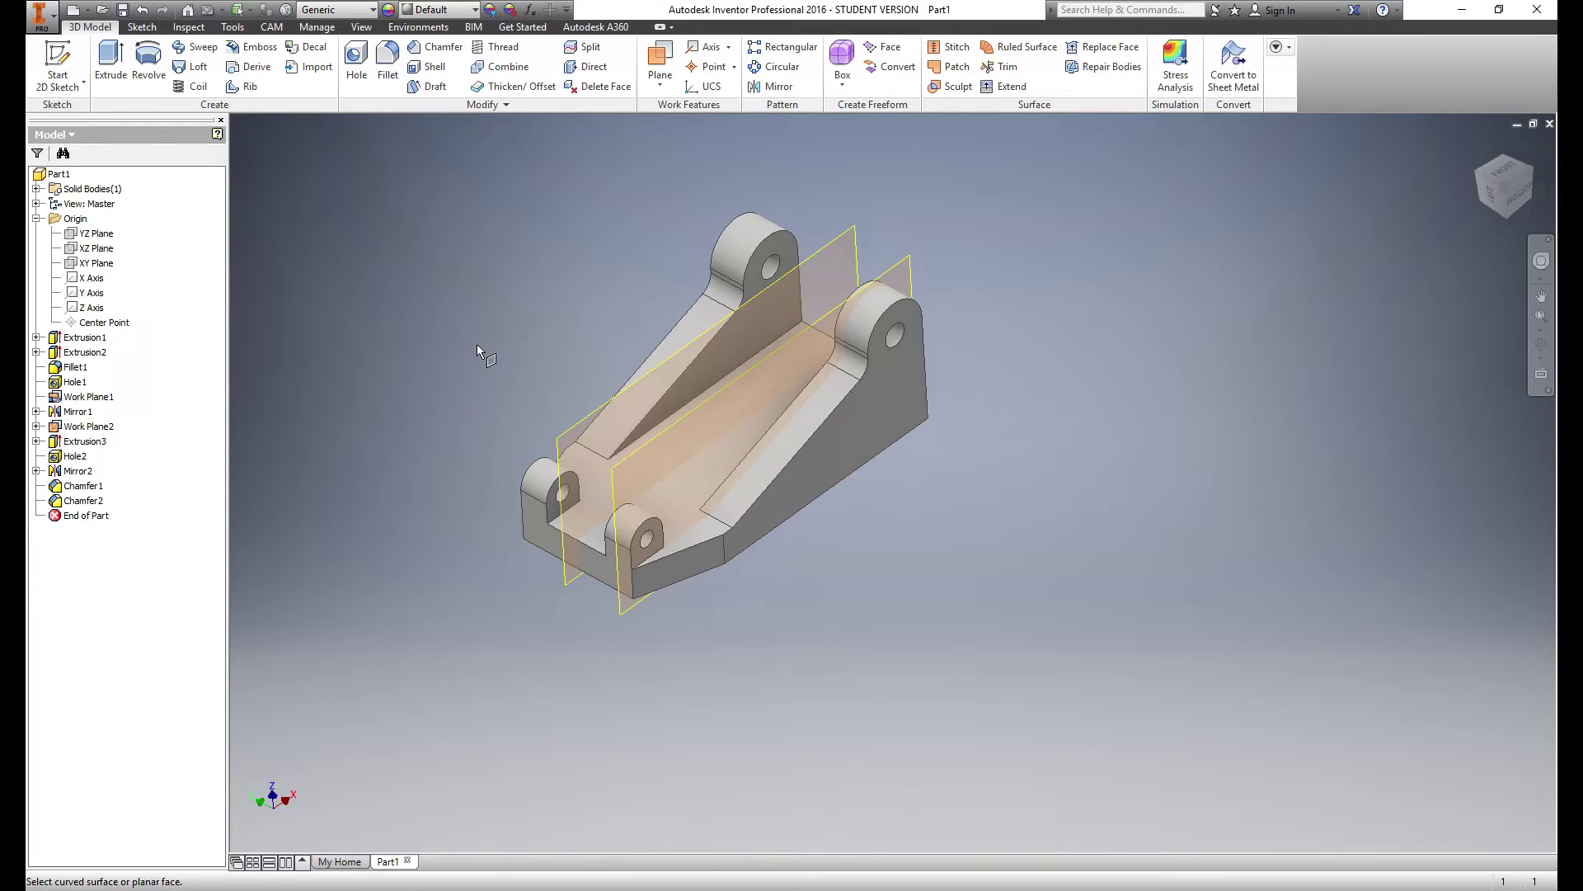
click(728, 249)
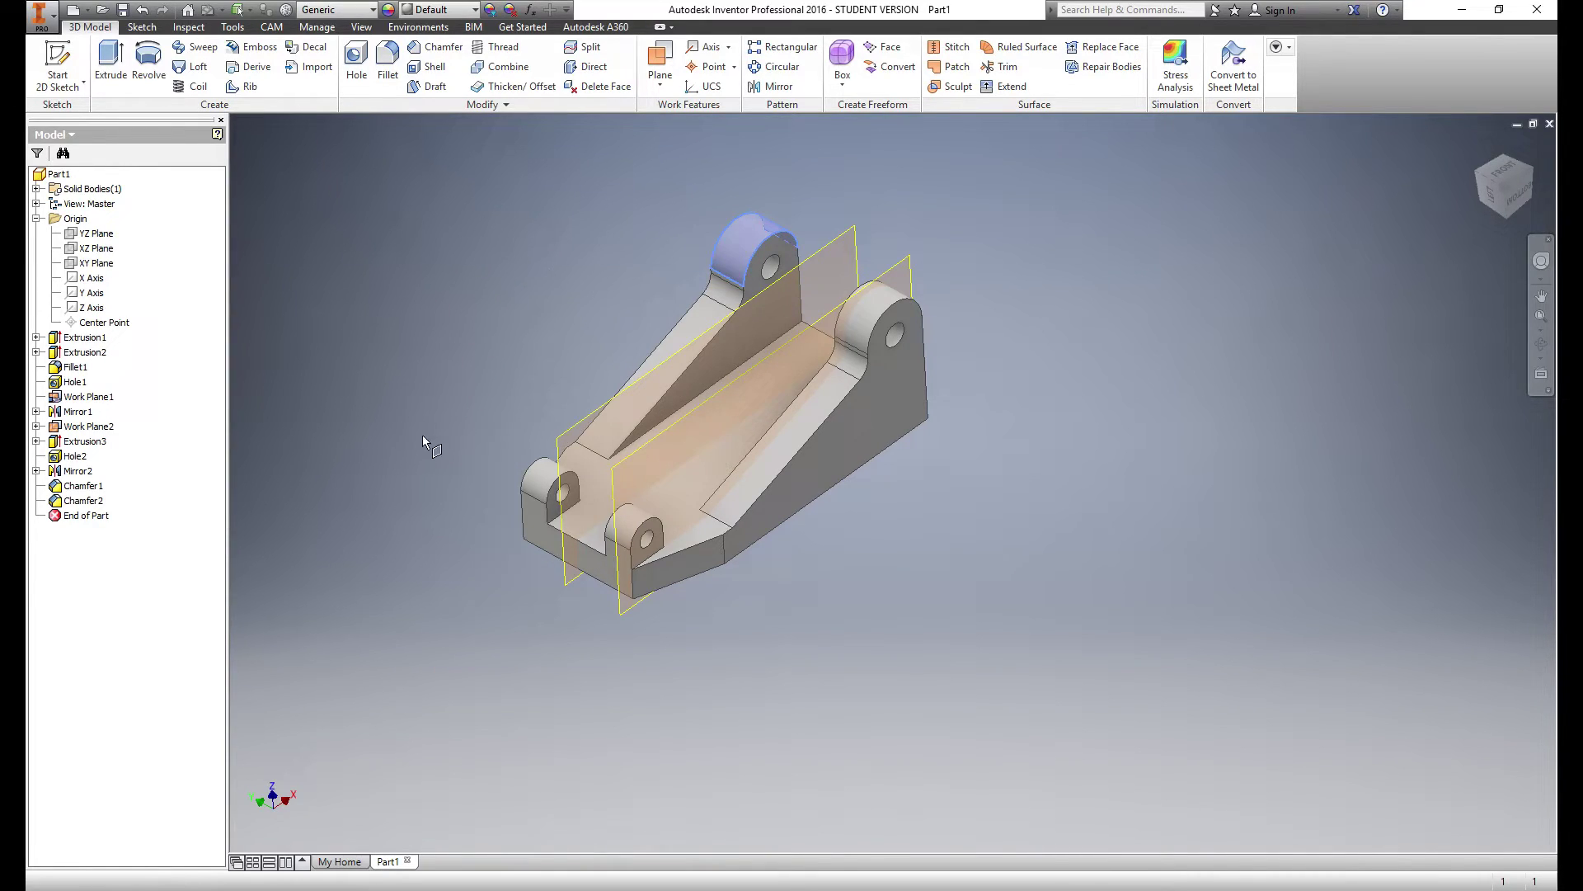
click(715, 530)
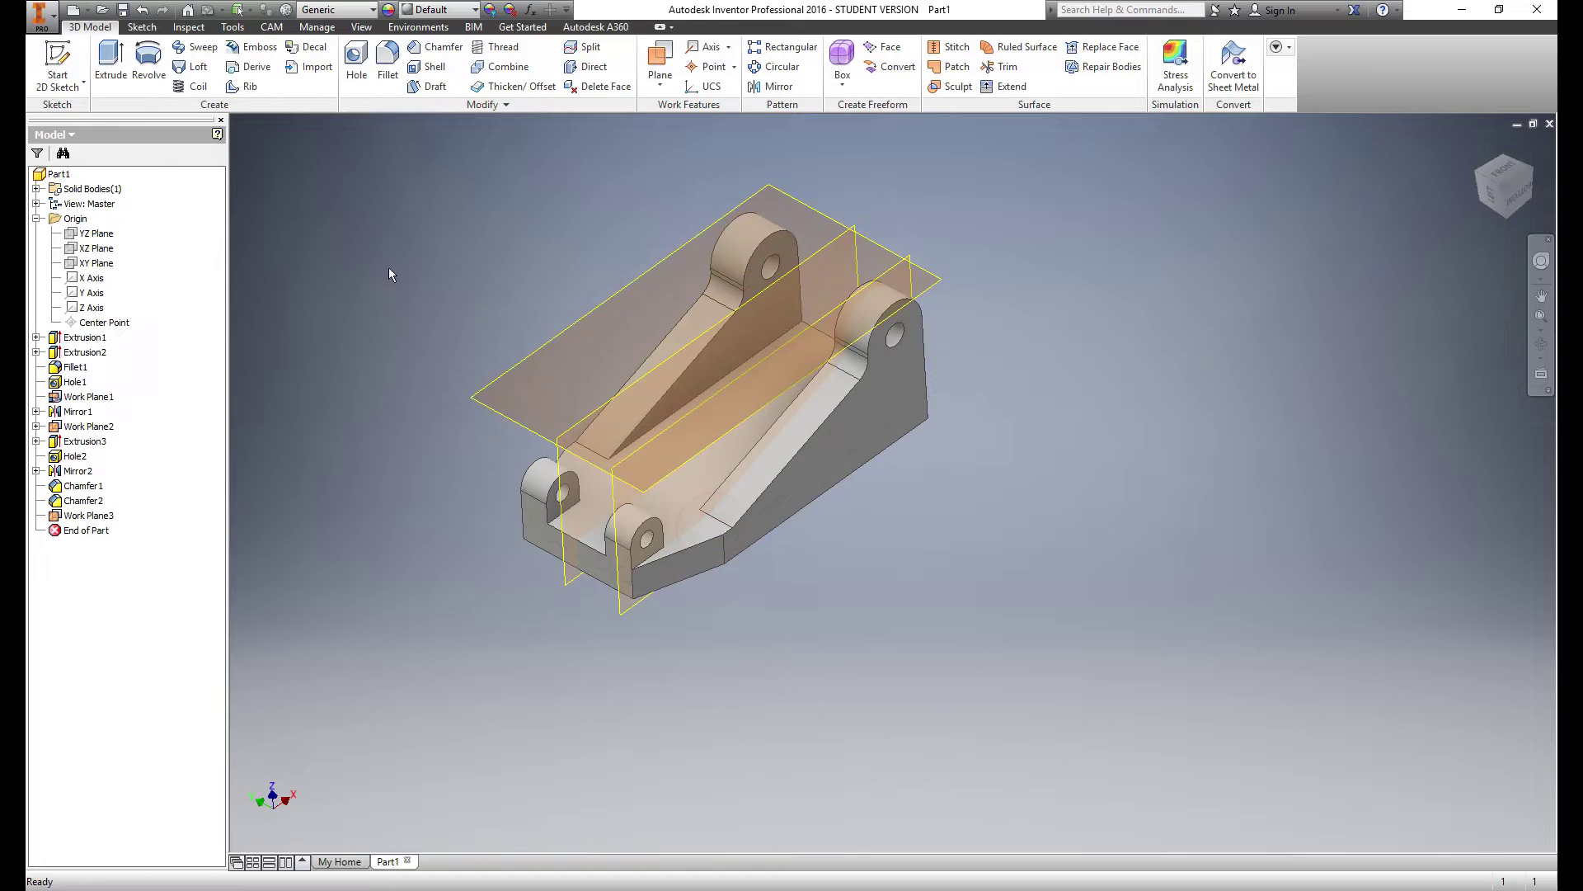
Start a sketch on the tangent work plane and project the inner and outer edges of both uprights' rounded tops
shift+middle_drag(411, 333, 452, 330)
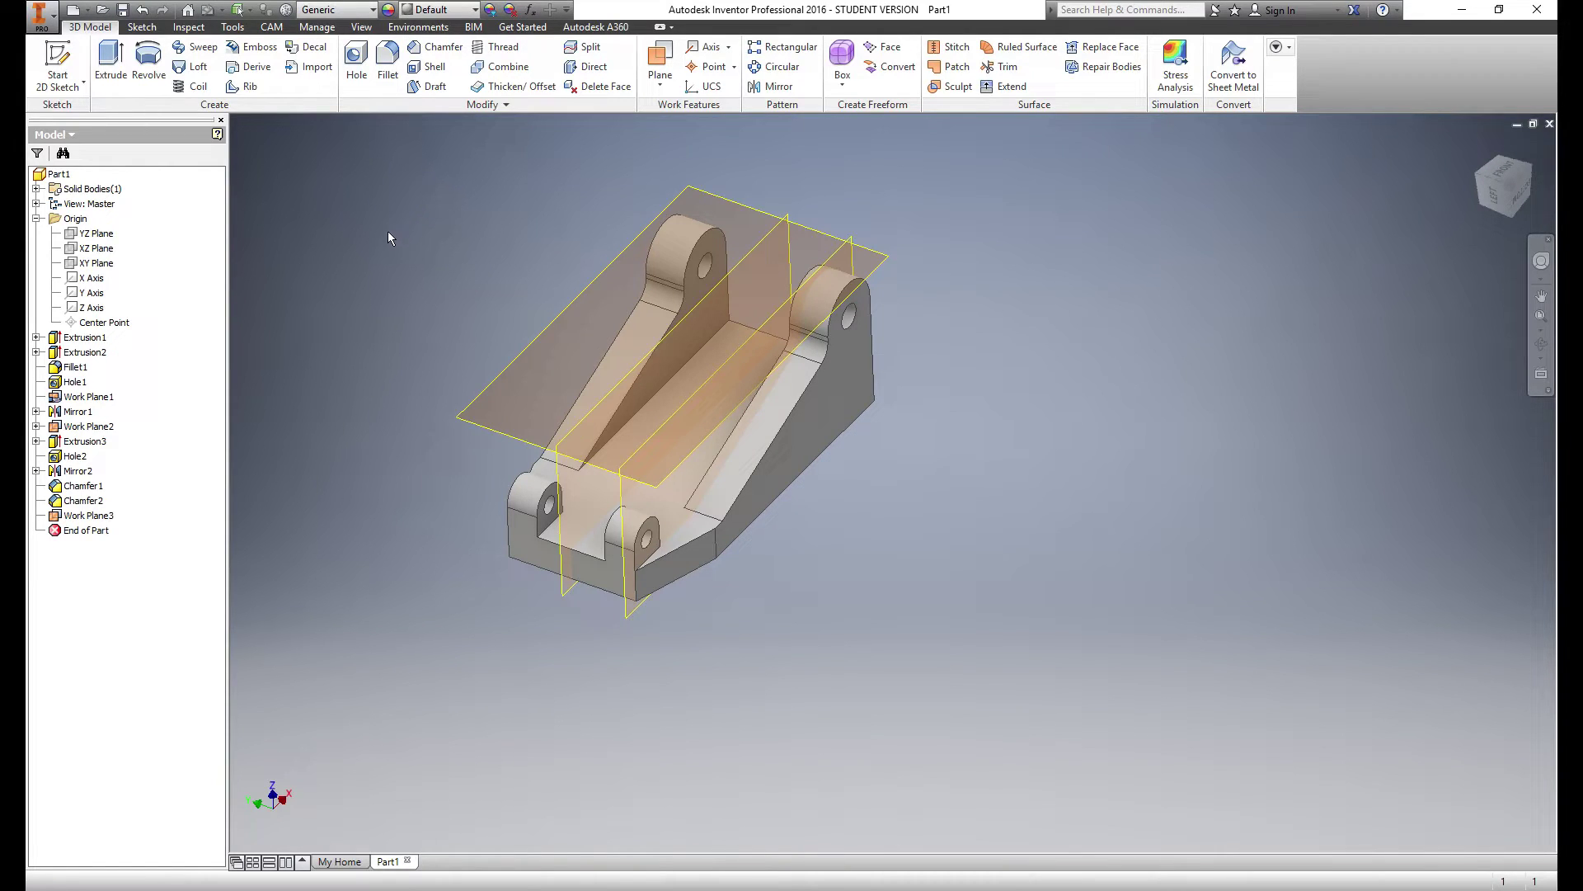
click(89, 516)
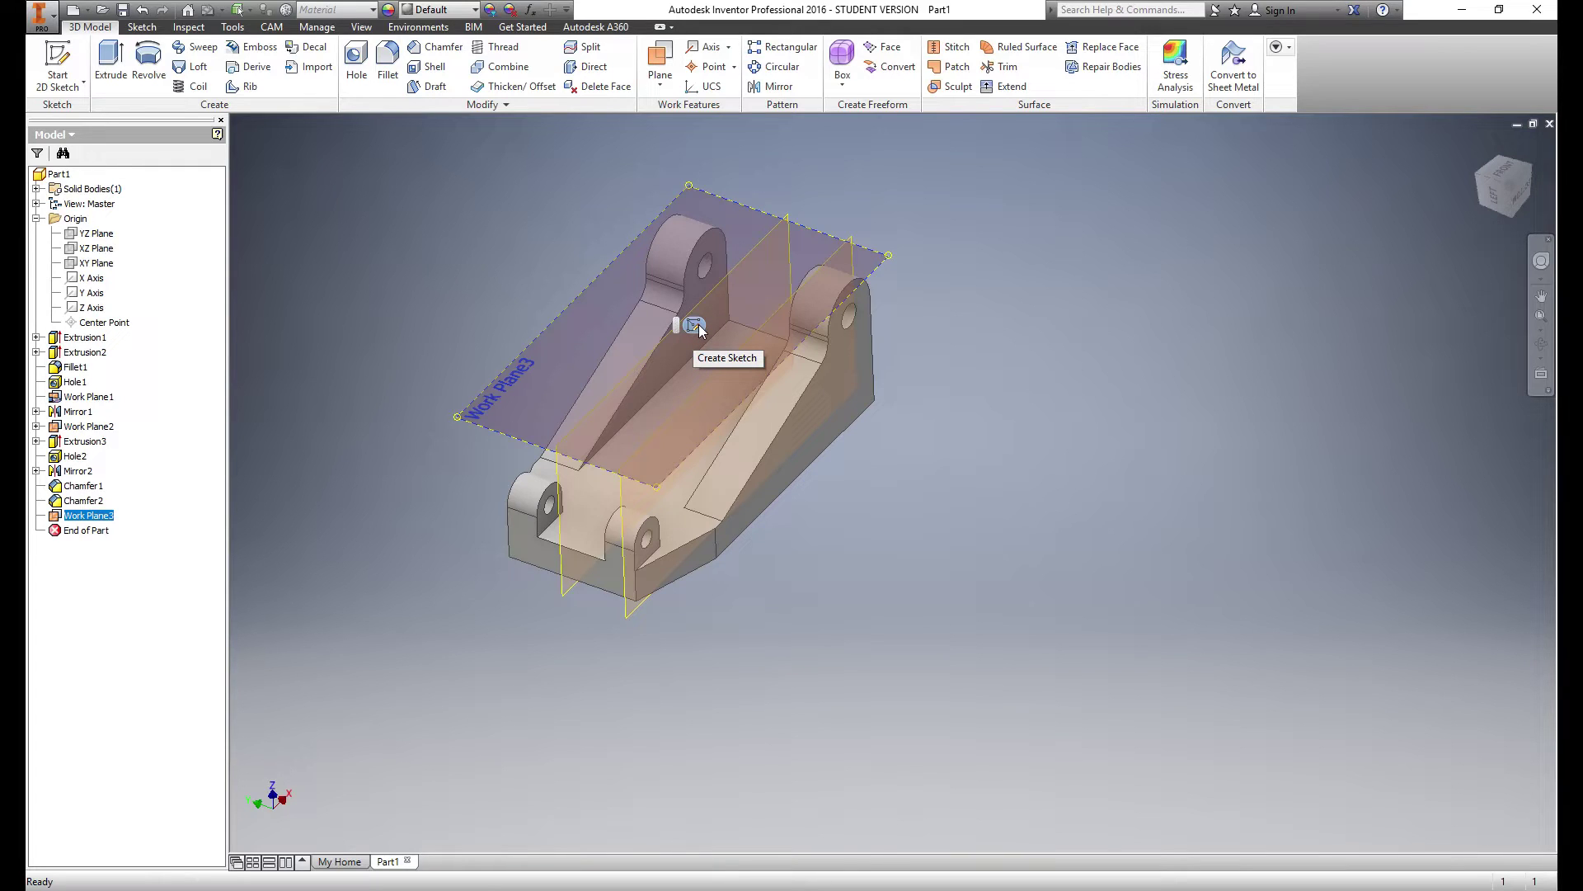
click(58, 62)
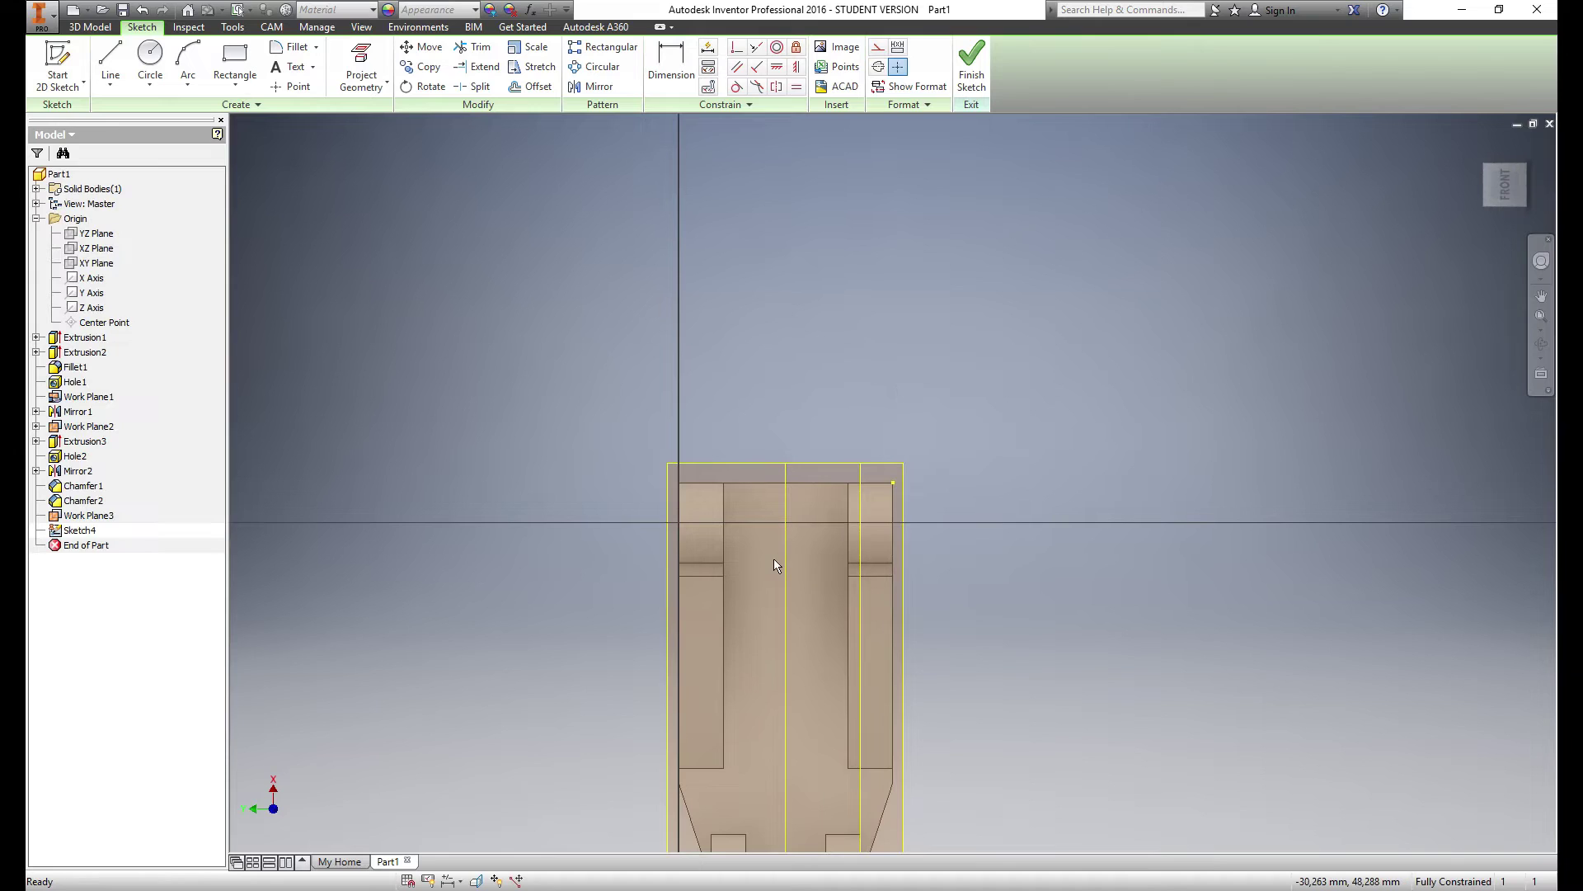
scroll(794, 610, up, 5)
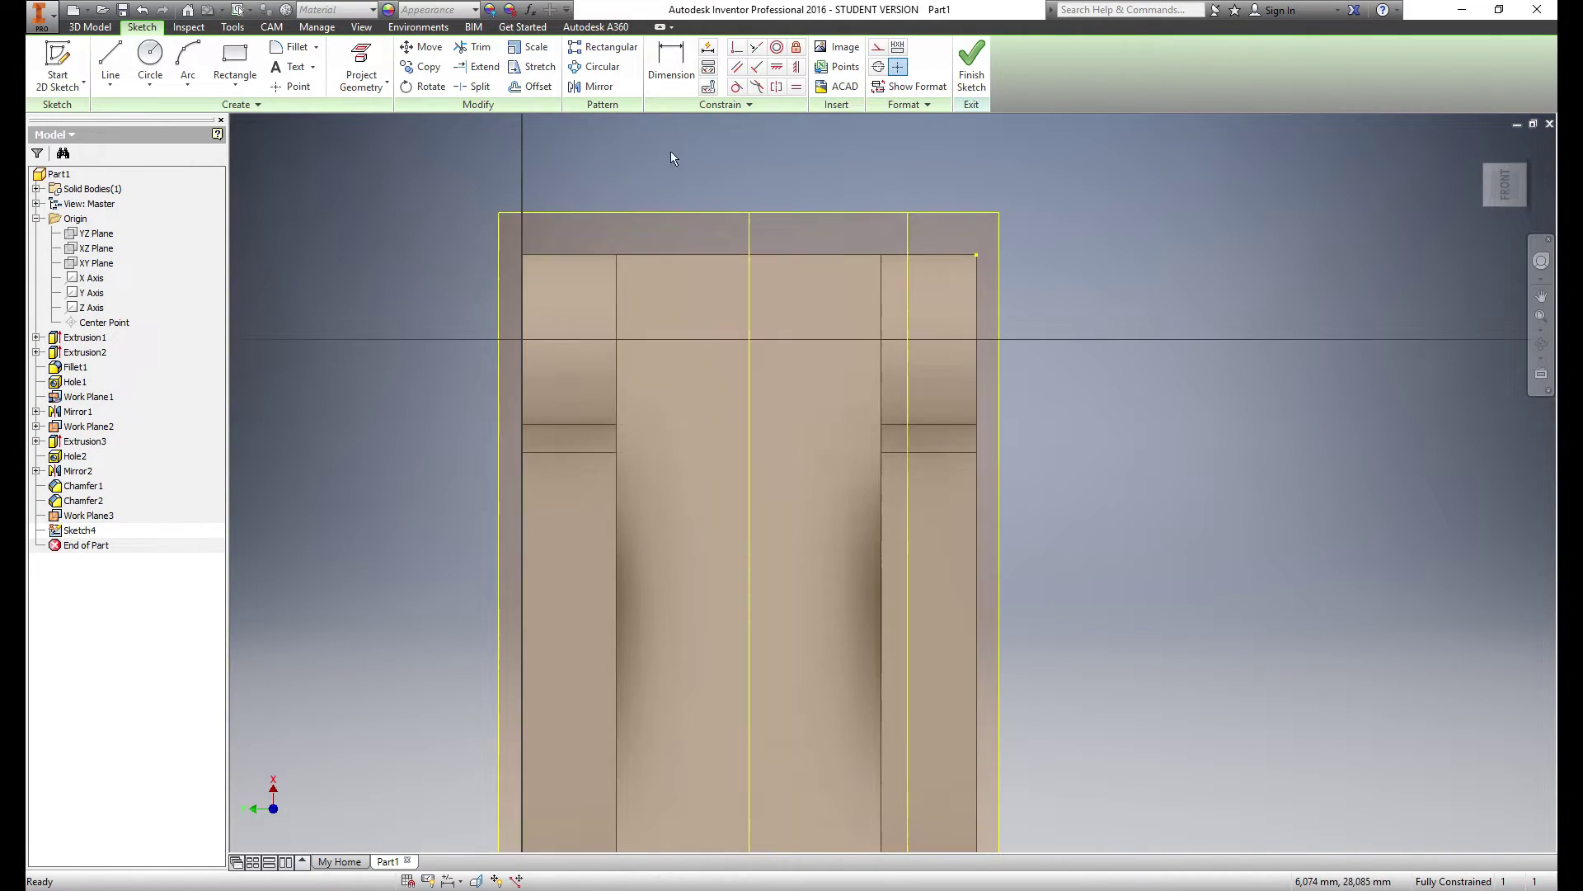
click(371, 56)
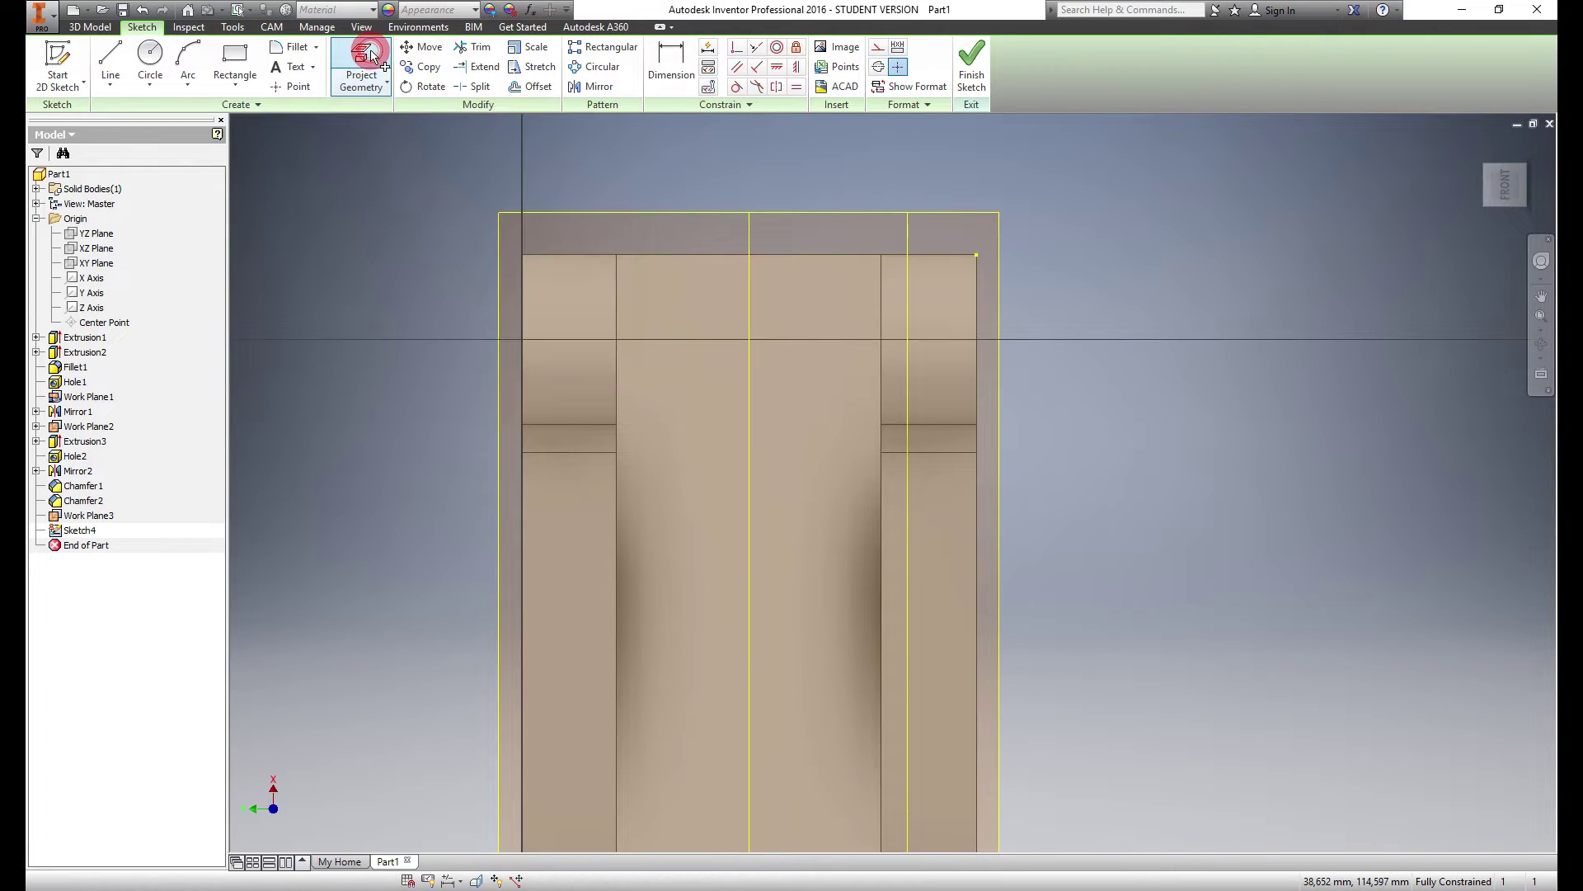
click(520, 311)
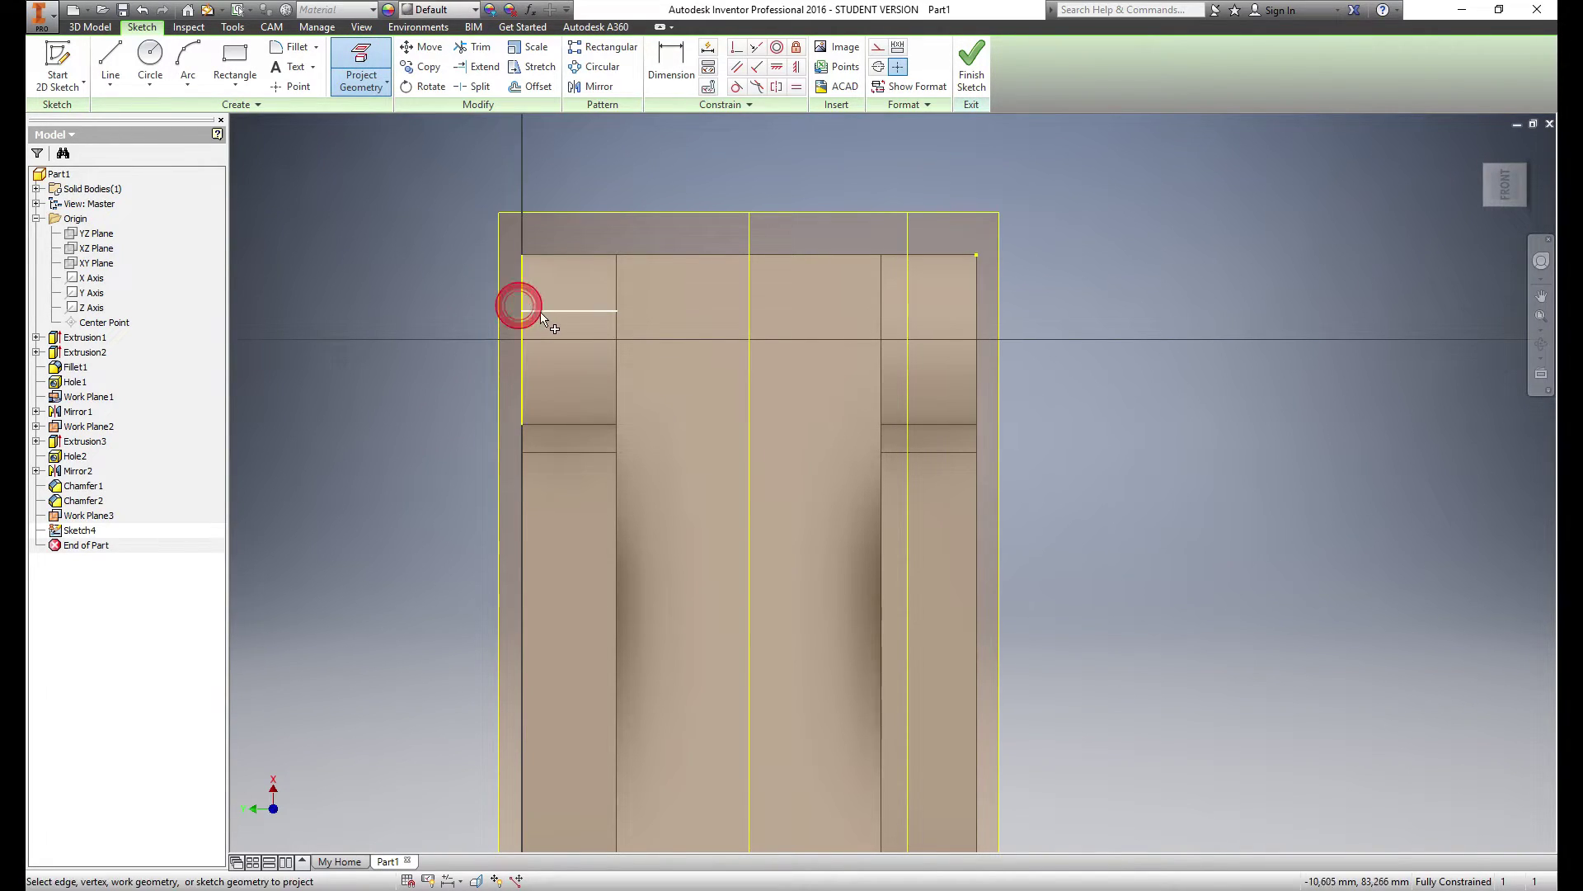
click(619, 298)
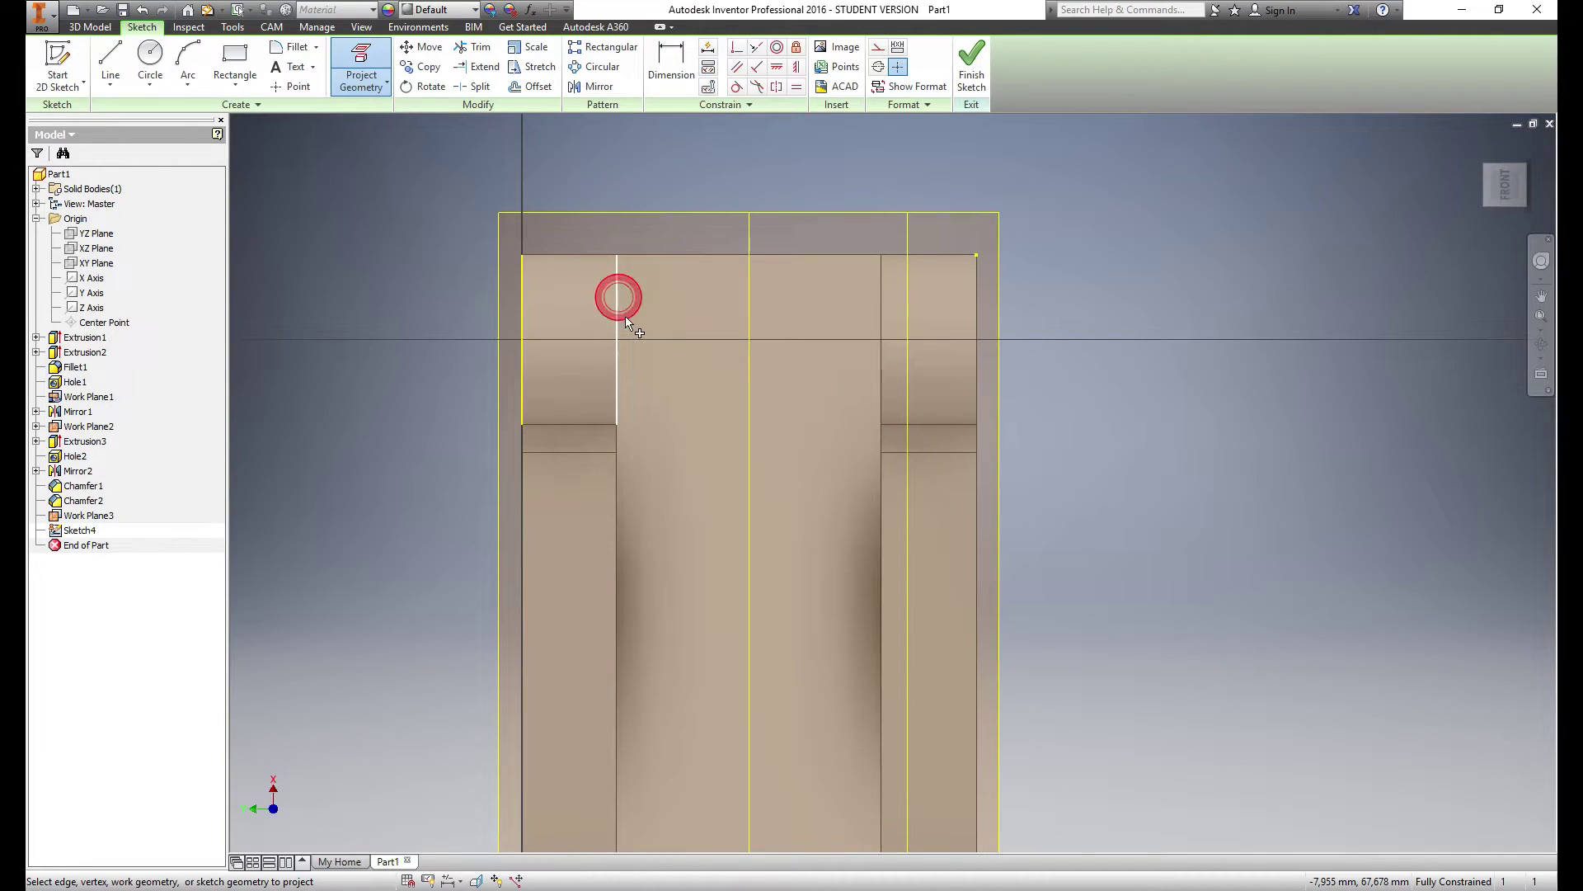
click(882, 298)
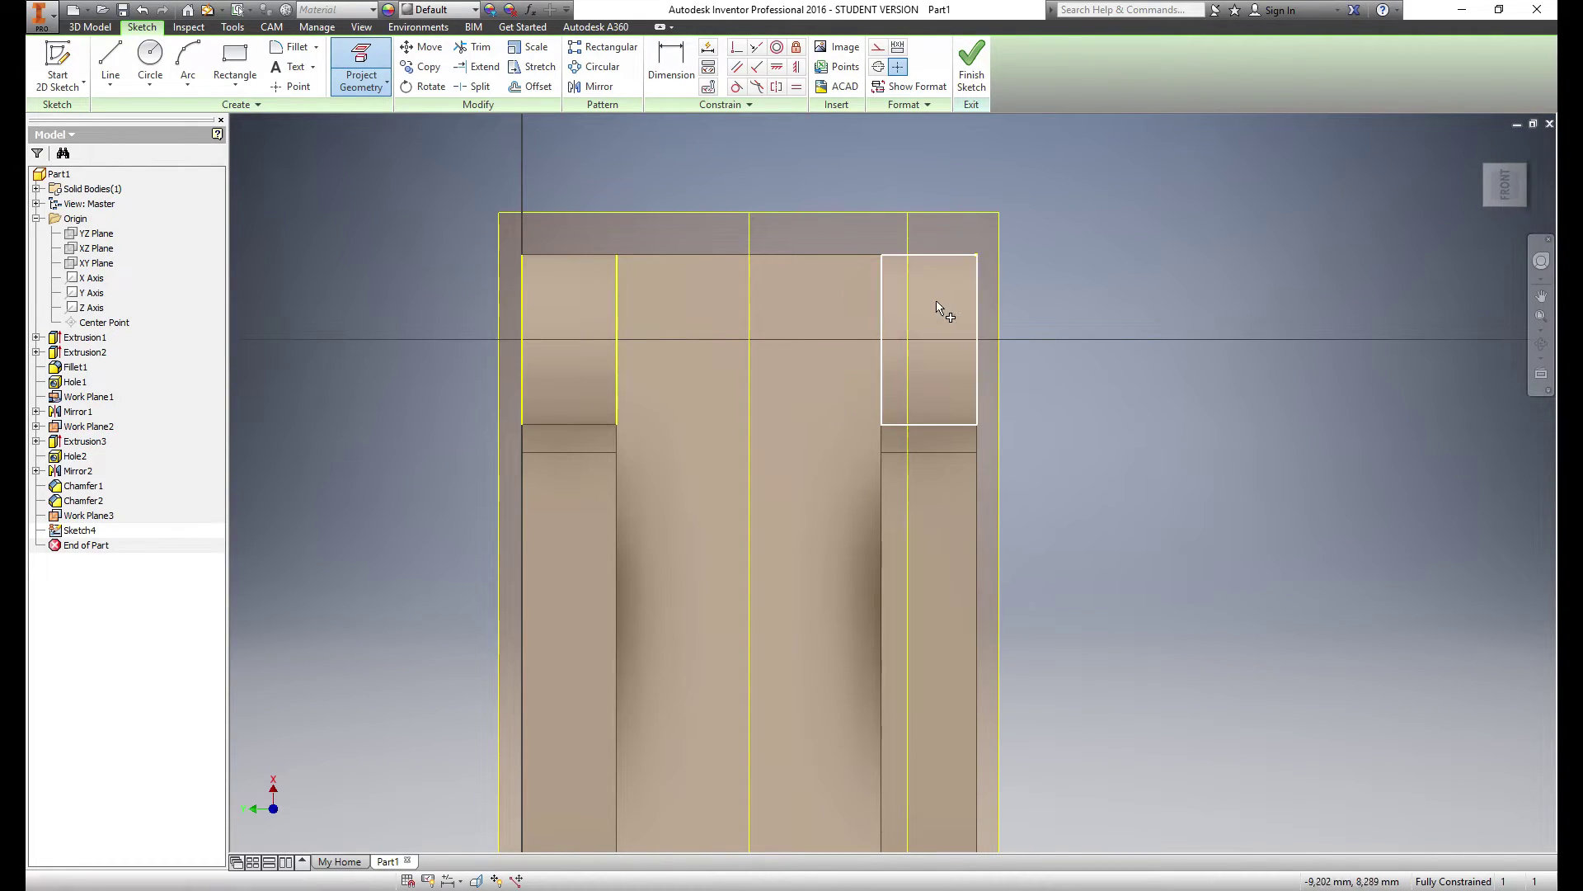
click(978, 294)
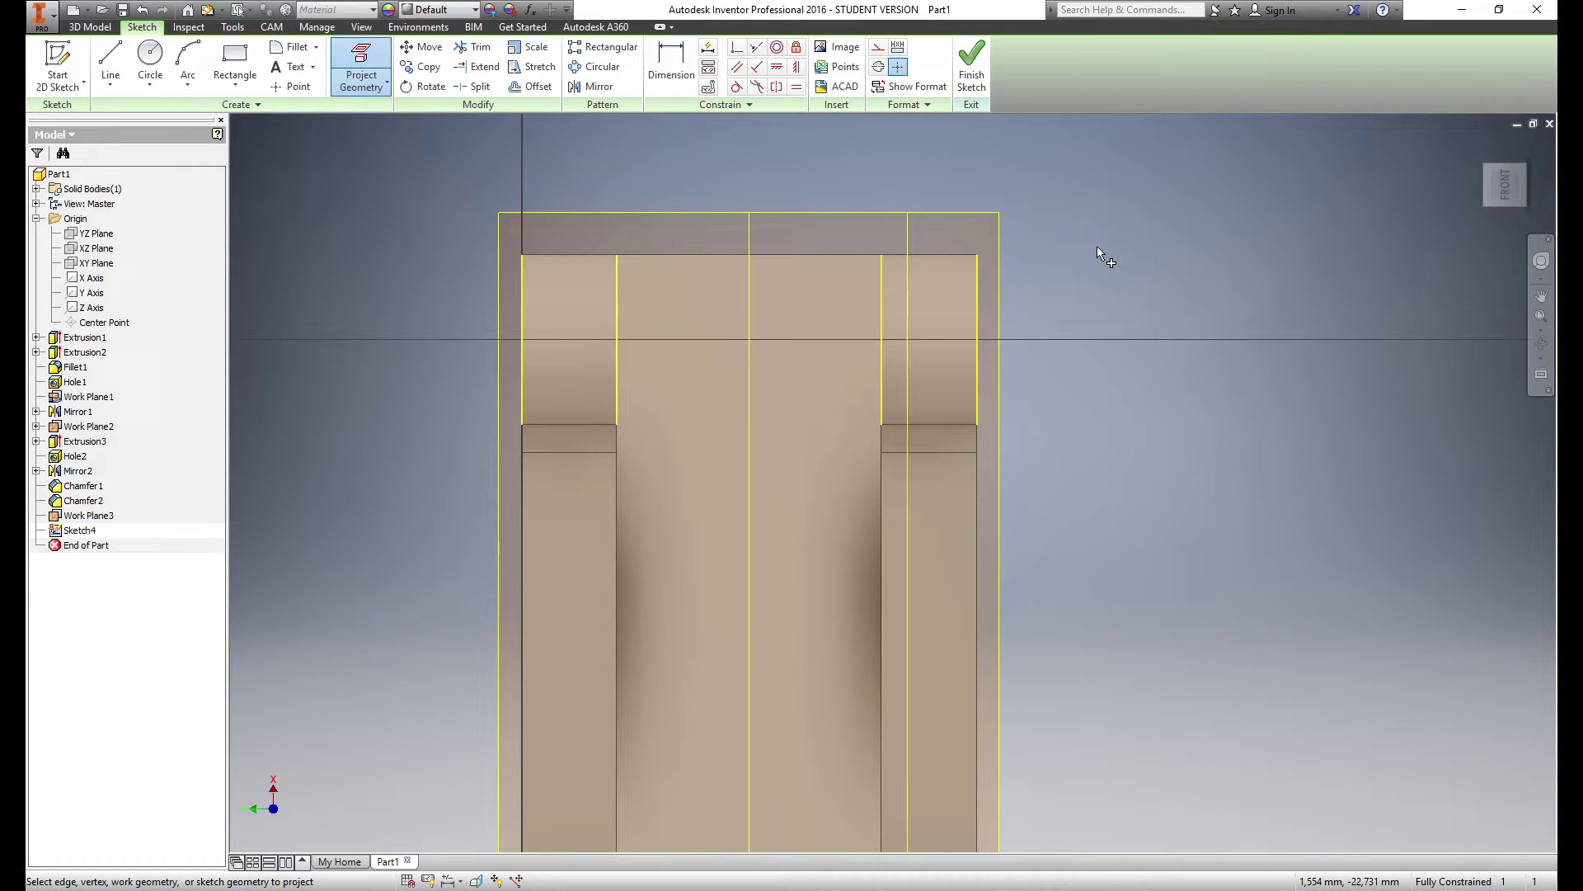
key(Escape)
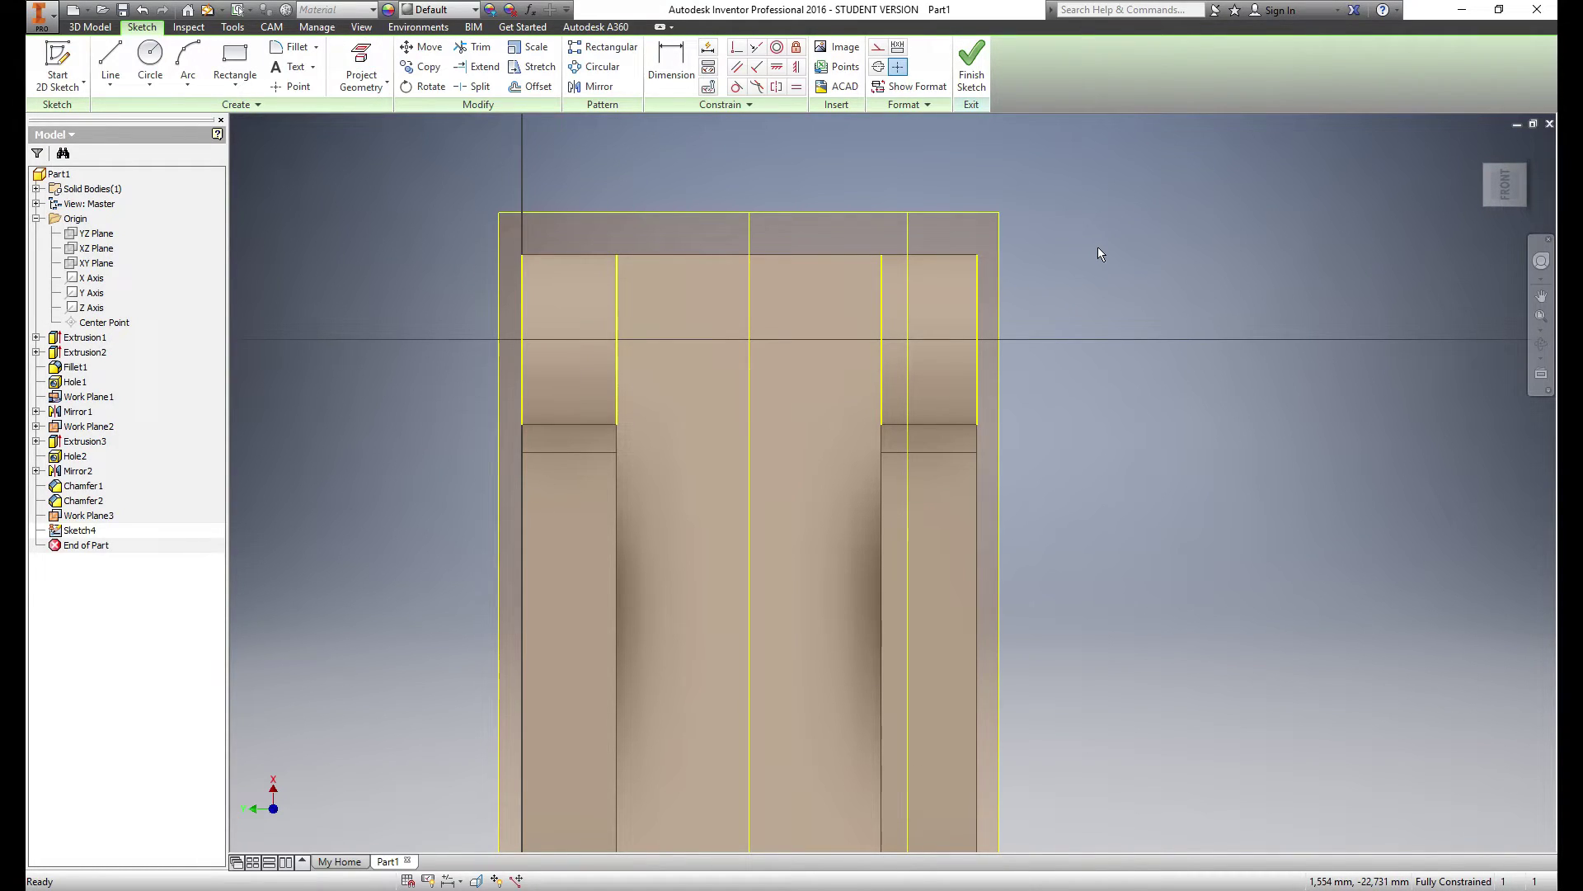
Draw a straight line across each upright's rounded top, joining the midpoints of its projected outer and inner edges
mouse_move(957, 467)
shift+middle_down()
mouse_move(938, 432)
mouse_move(833, 437)
shift+middle_up()
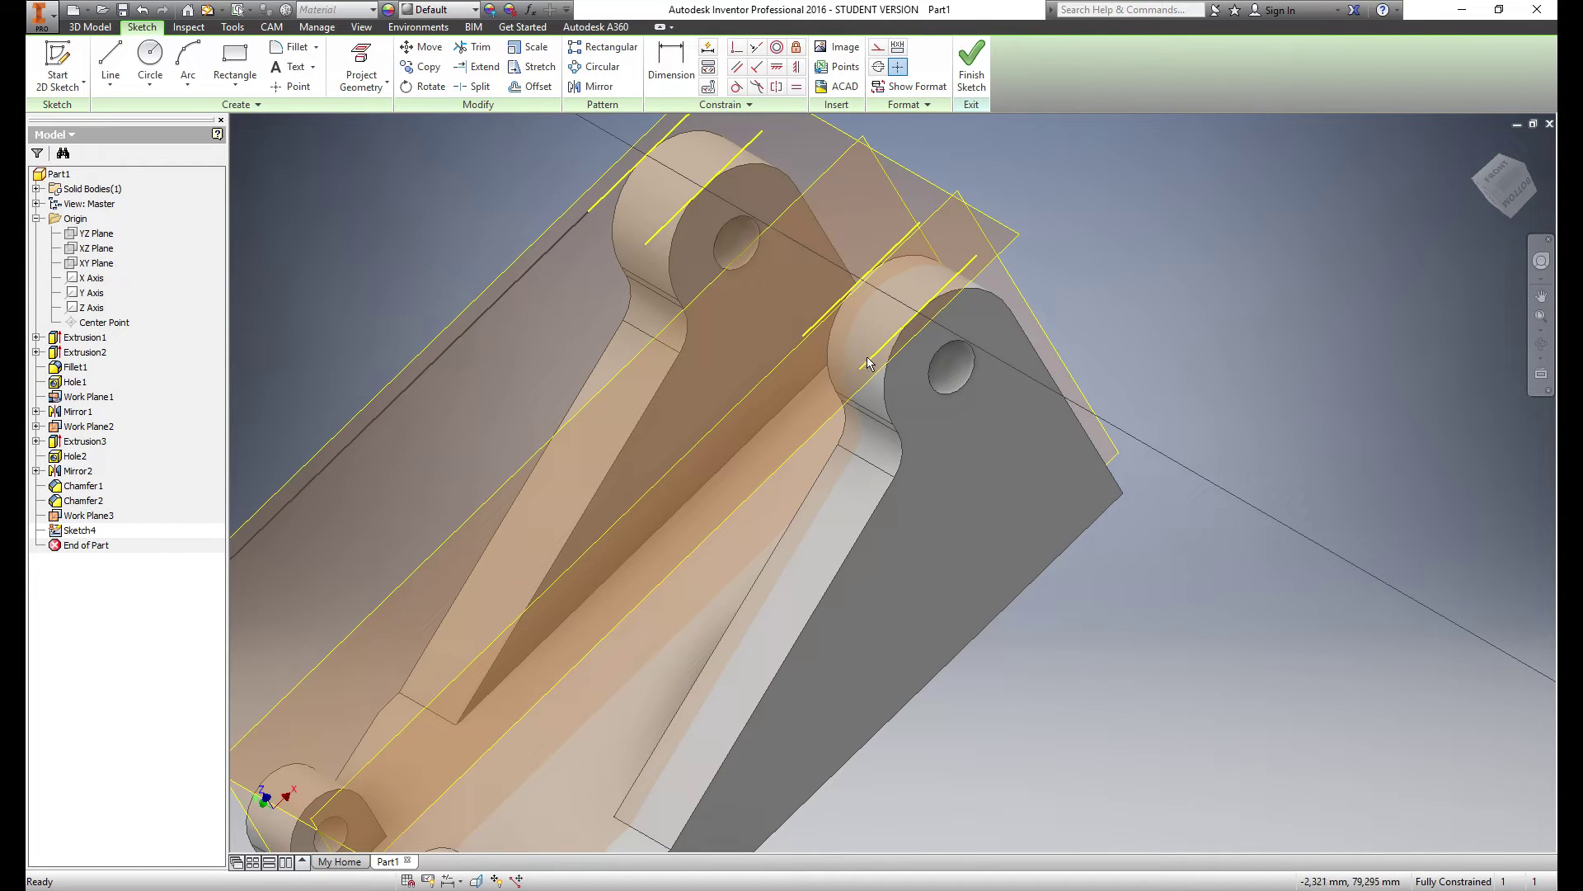
shift+middle_drag(850, 513, 904, 553)
click(1511, 173)
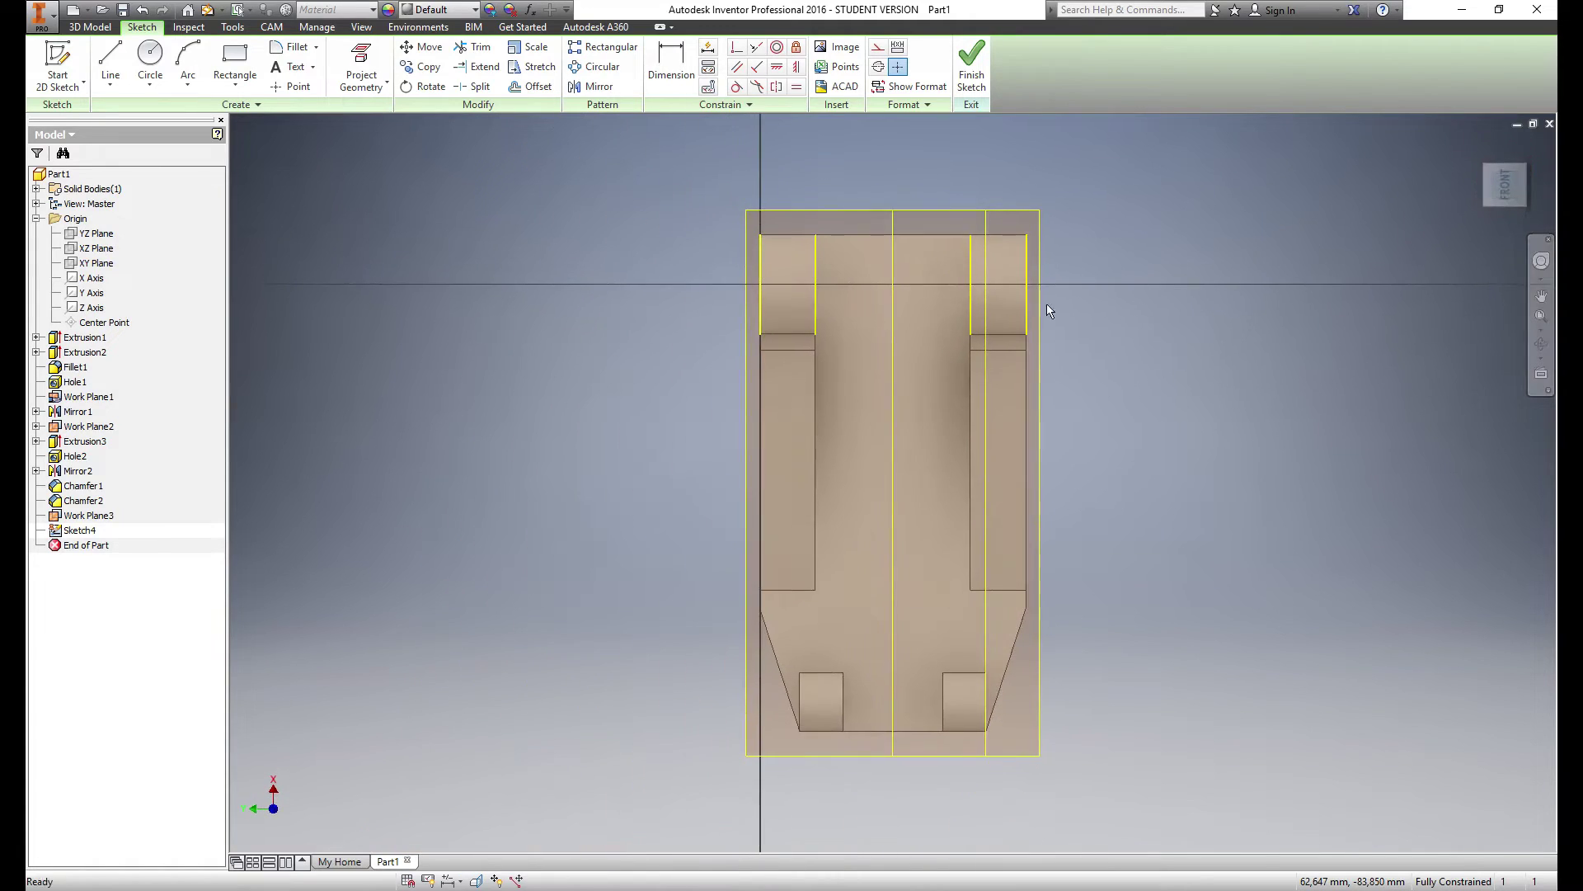
scroll(881, 237, up, 3)
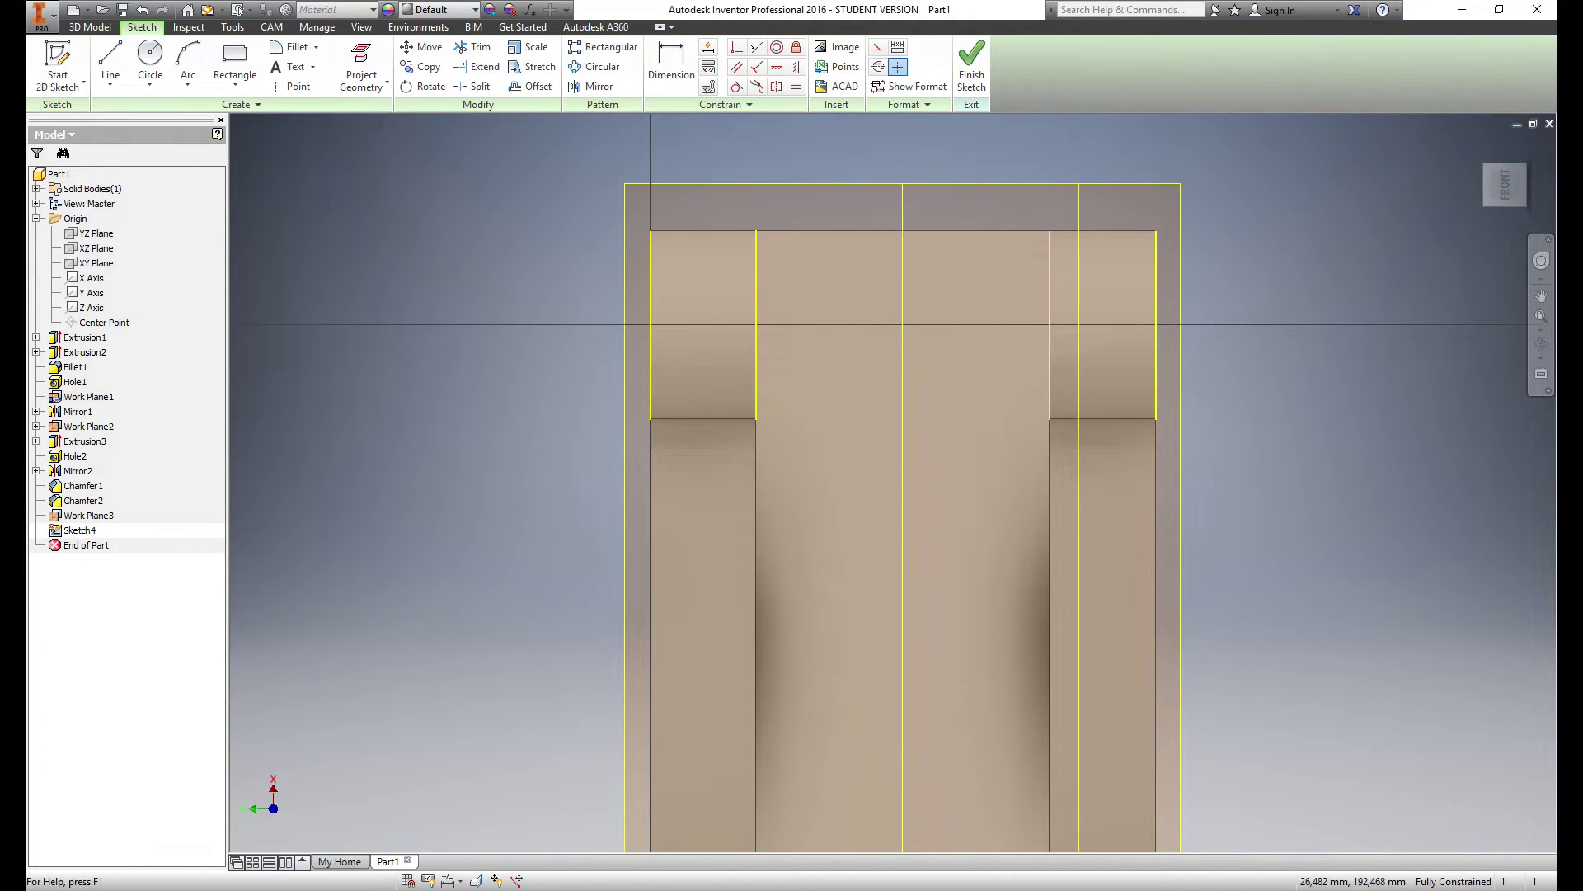
click(123, 61)
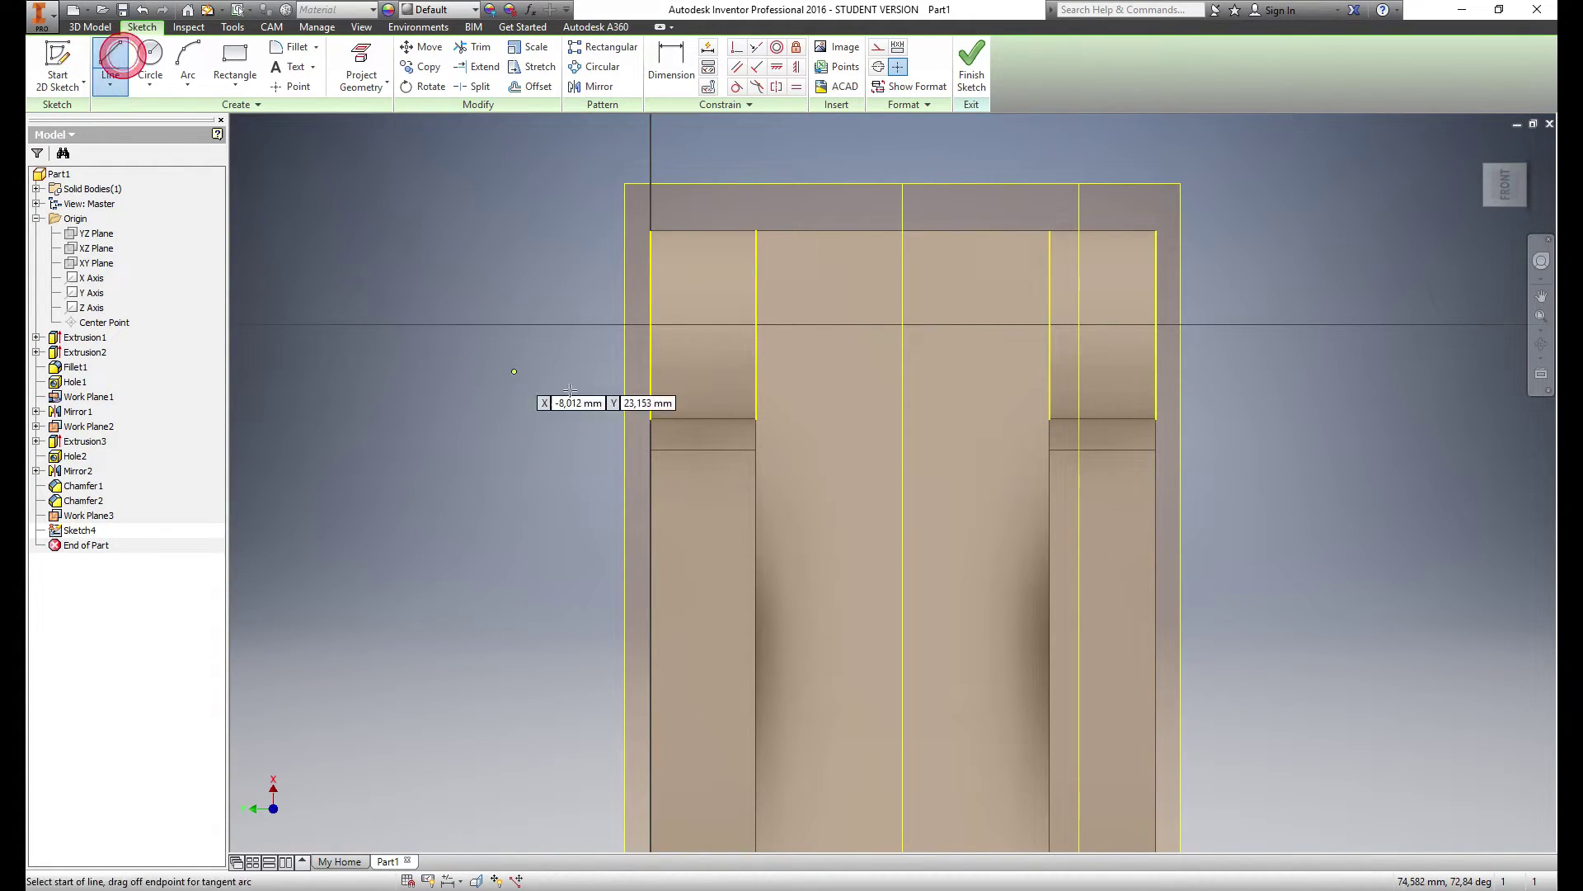
click(651, 324)
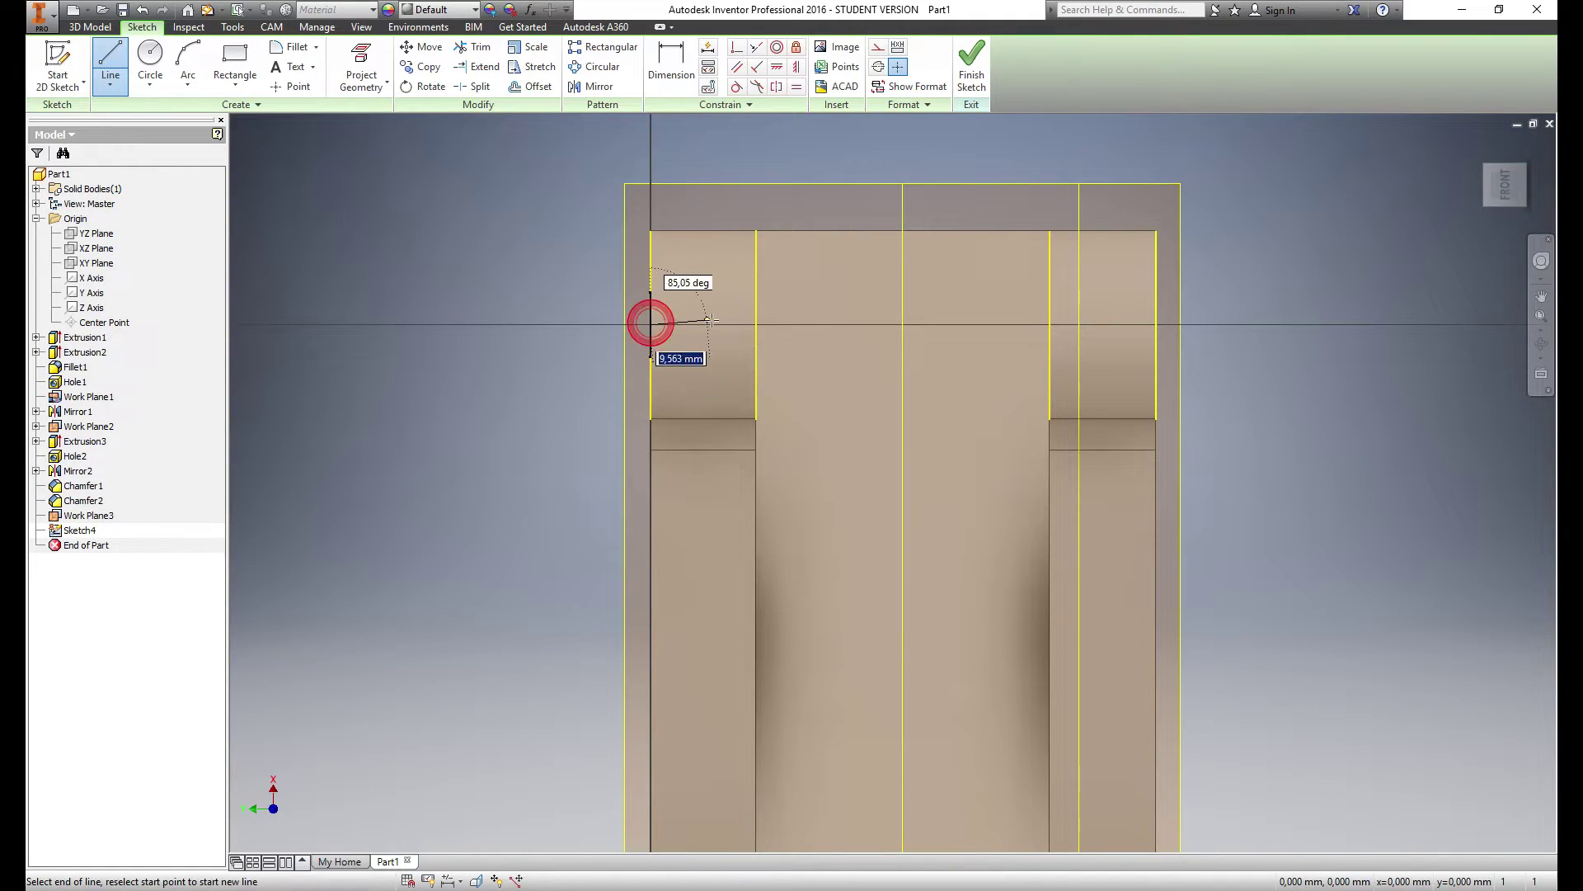
double_click(757, 325)
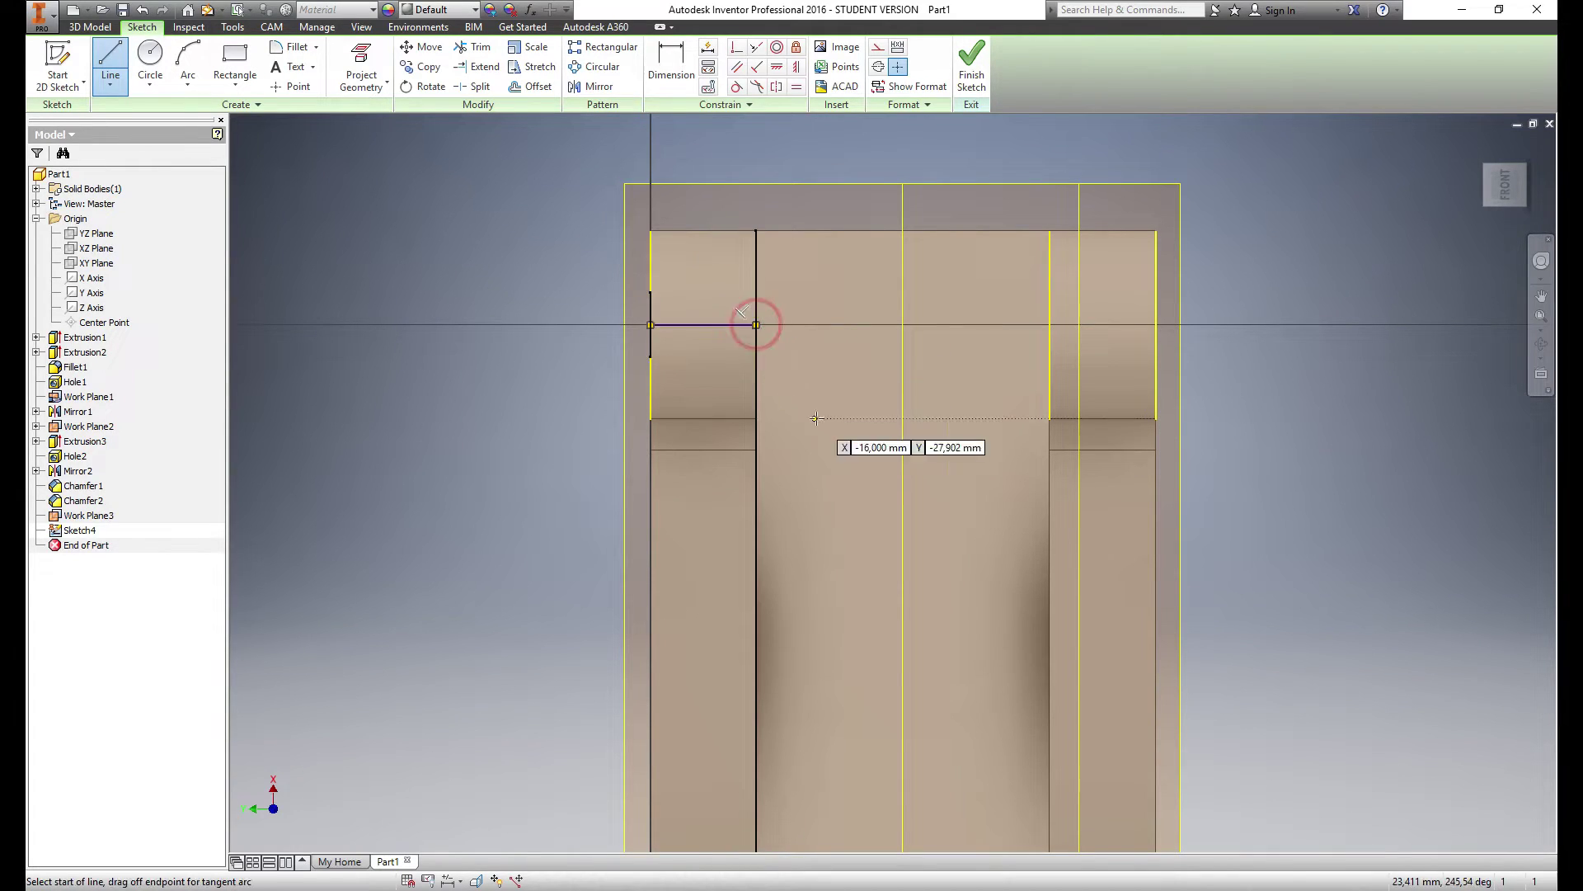
click(1050, 324)
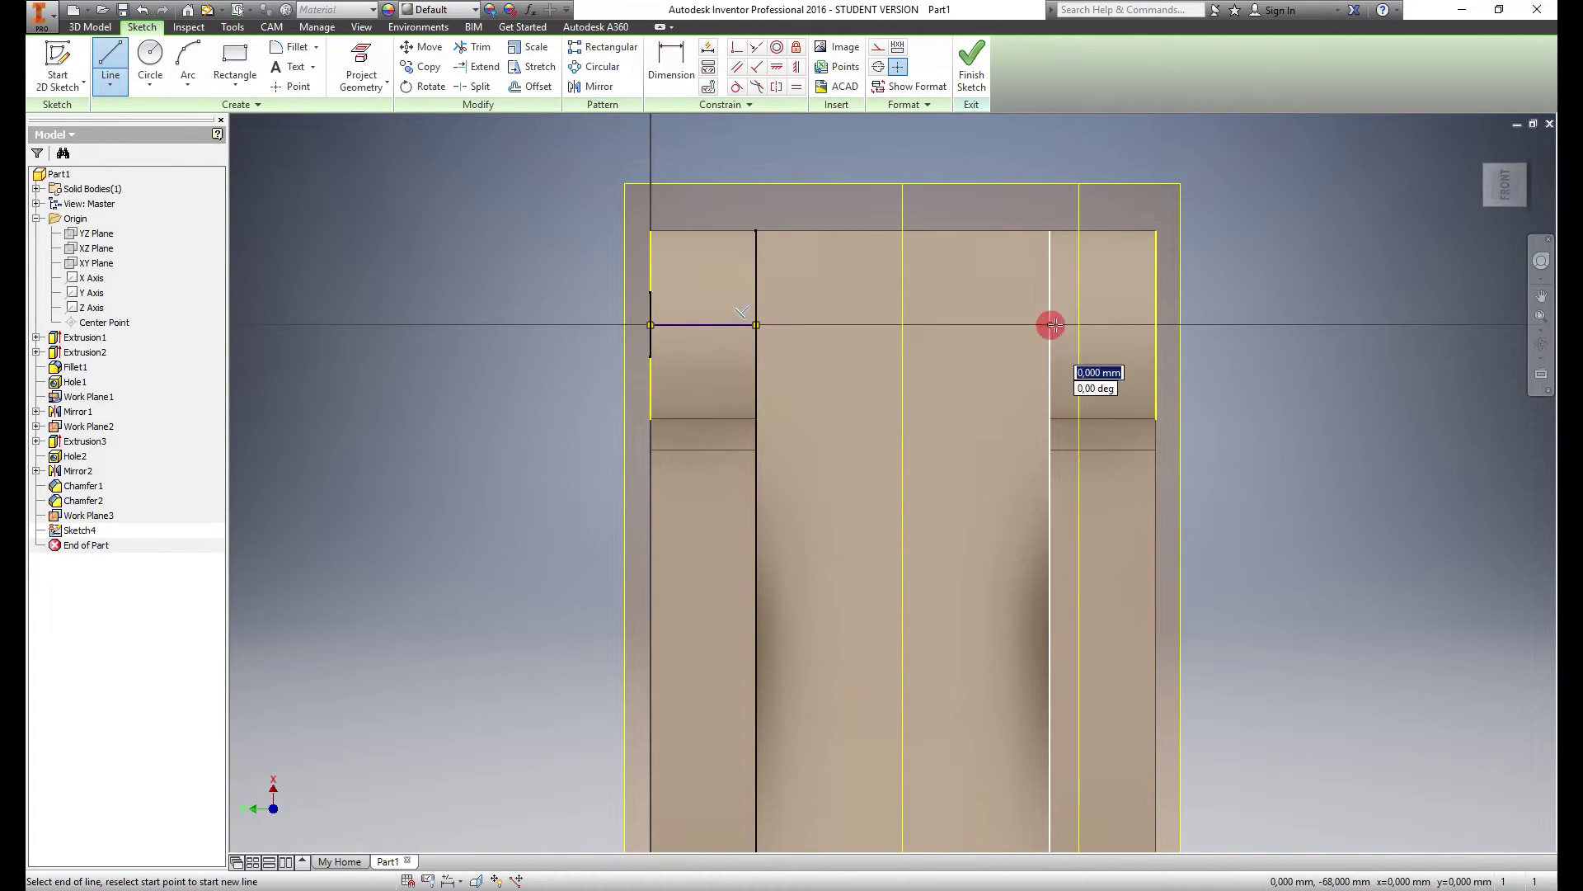
double_click(1156, 324)
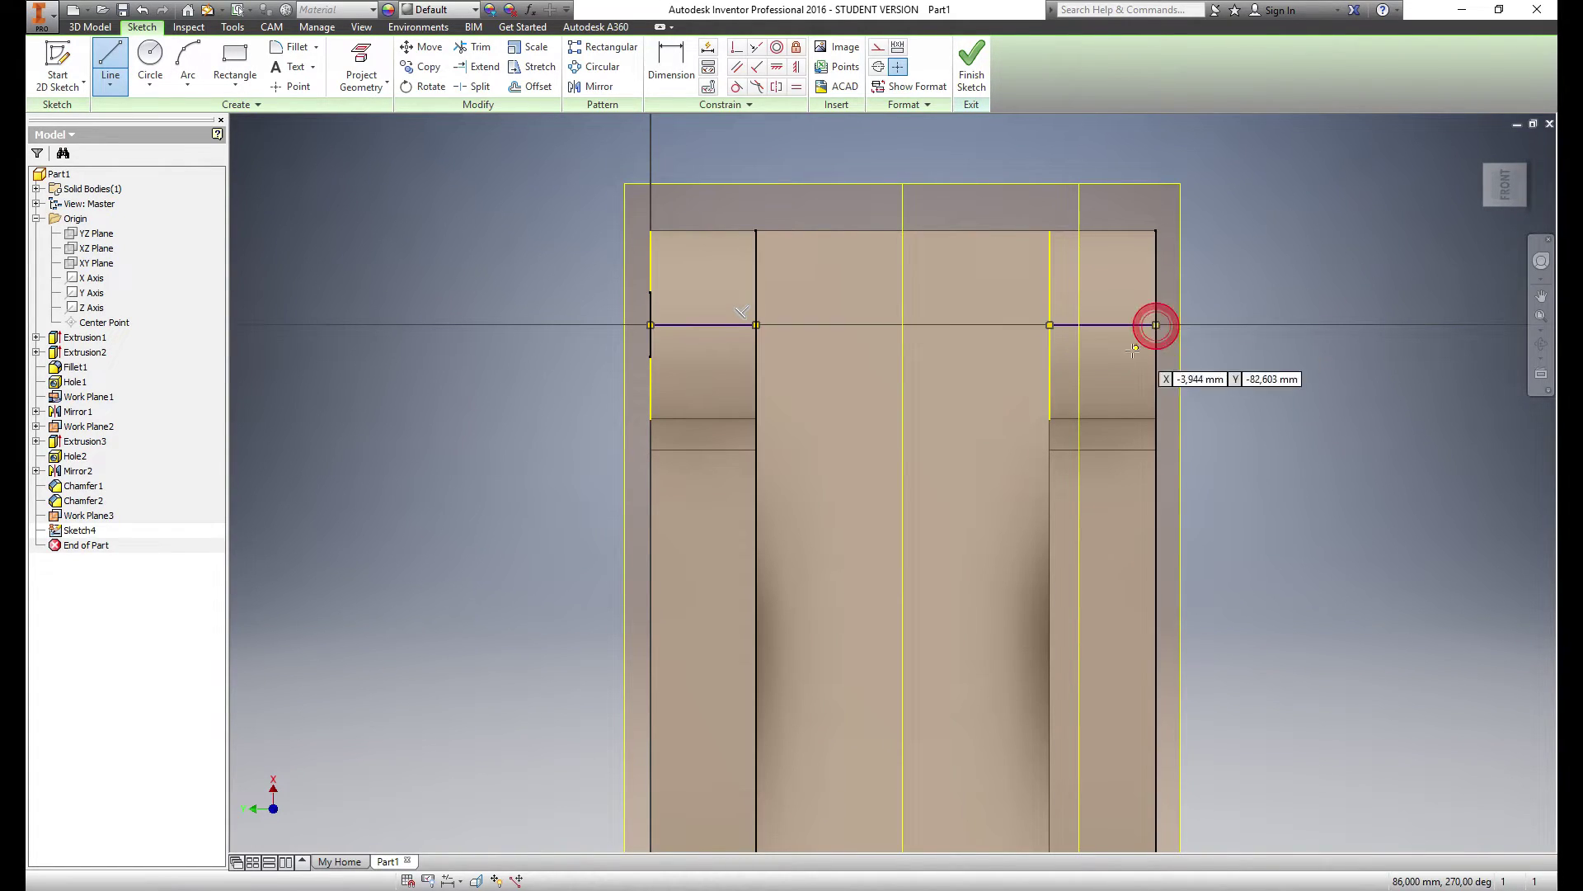
key(Escape)
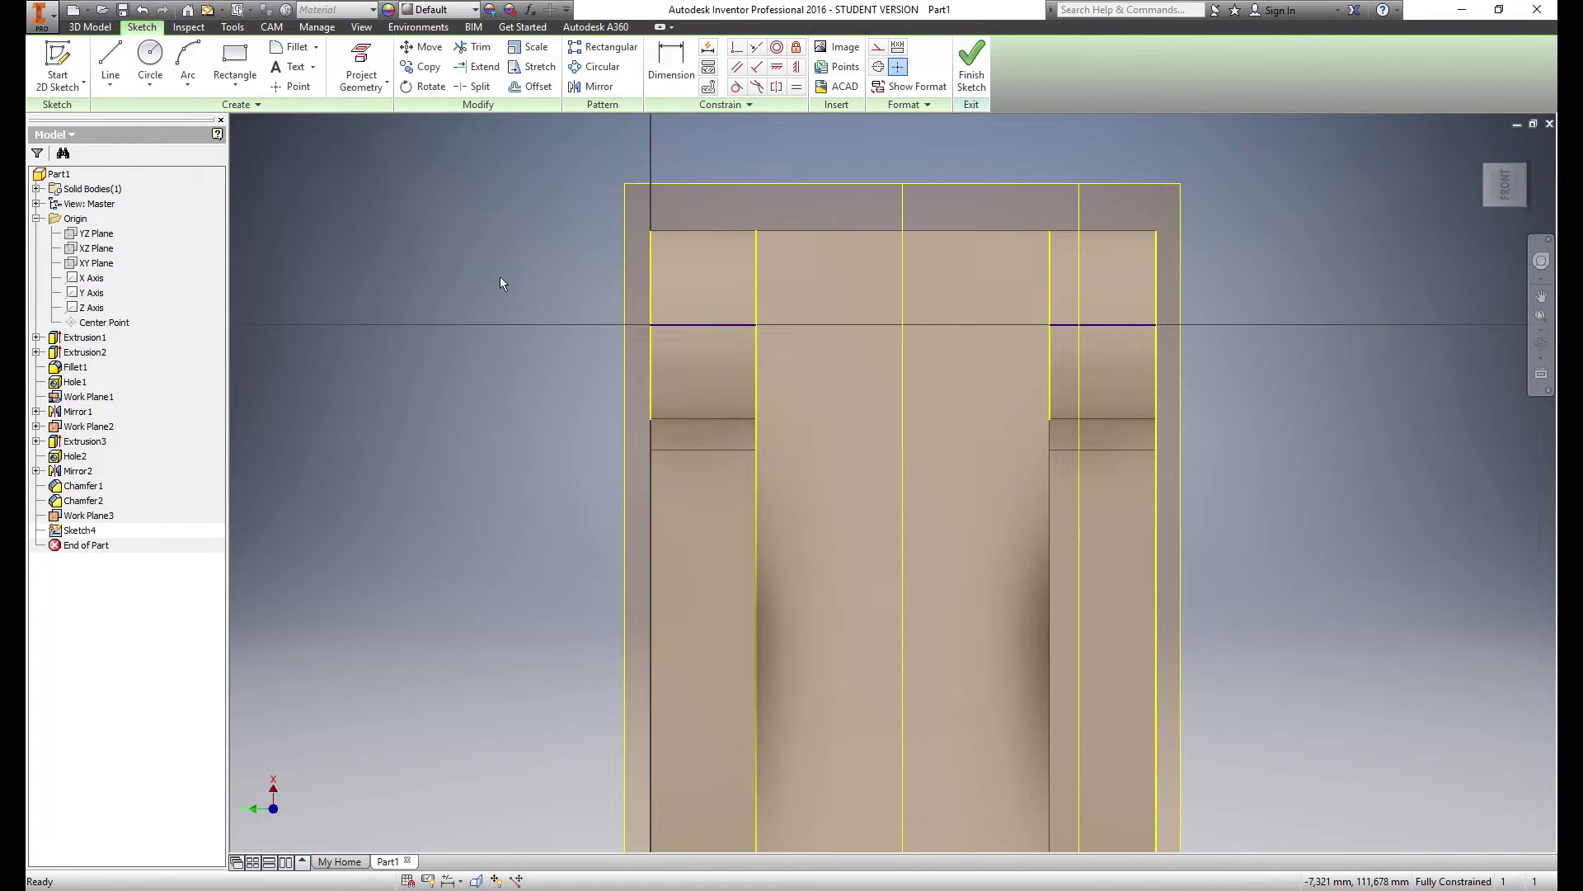
Convert the lines across both uprights' rounded tops to construction geometry
right_click(713, 327)
click(791, 324)
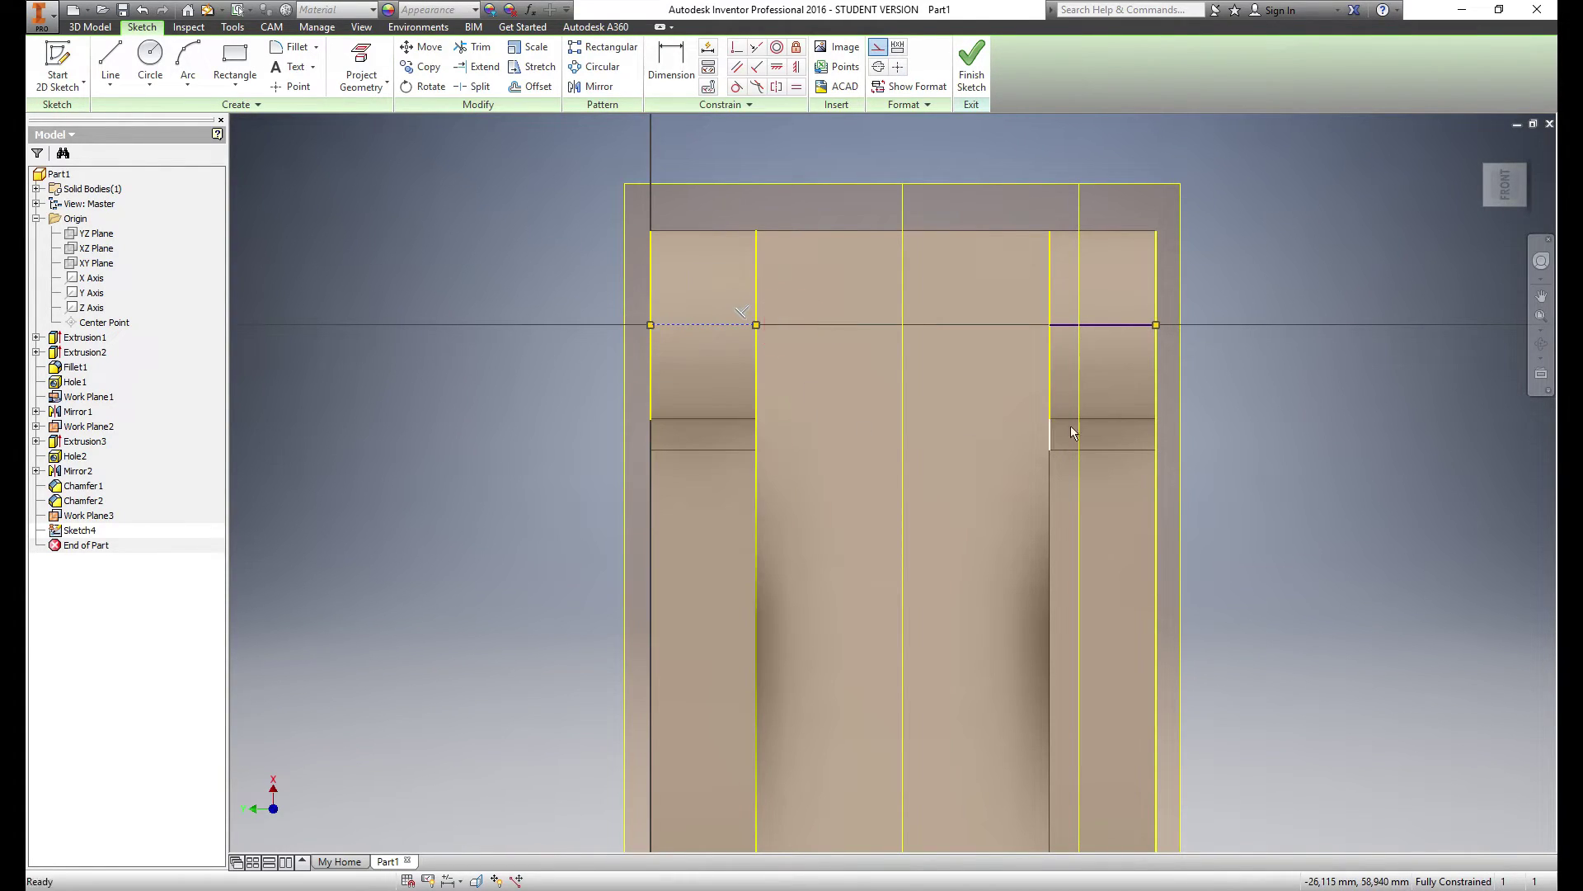
right_click(1115, 326)
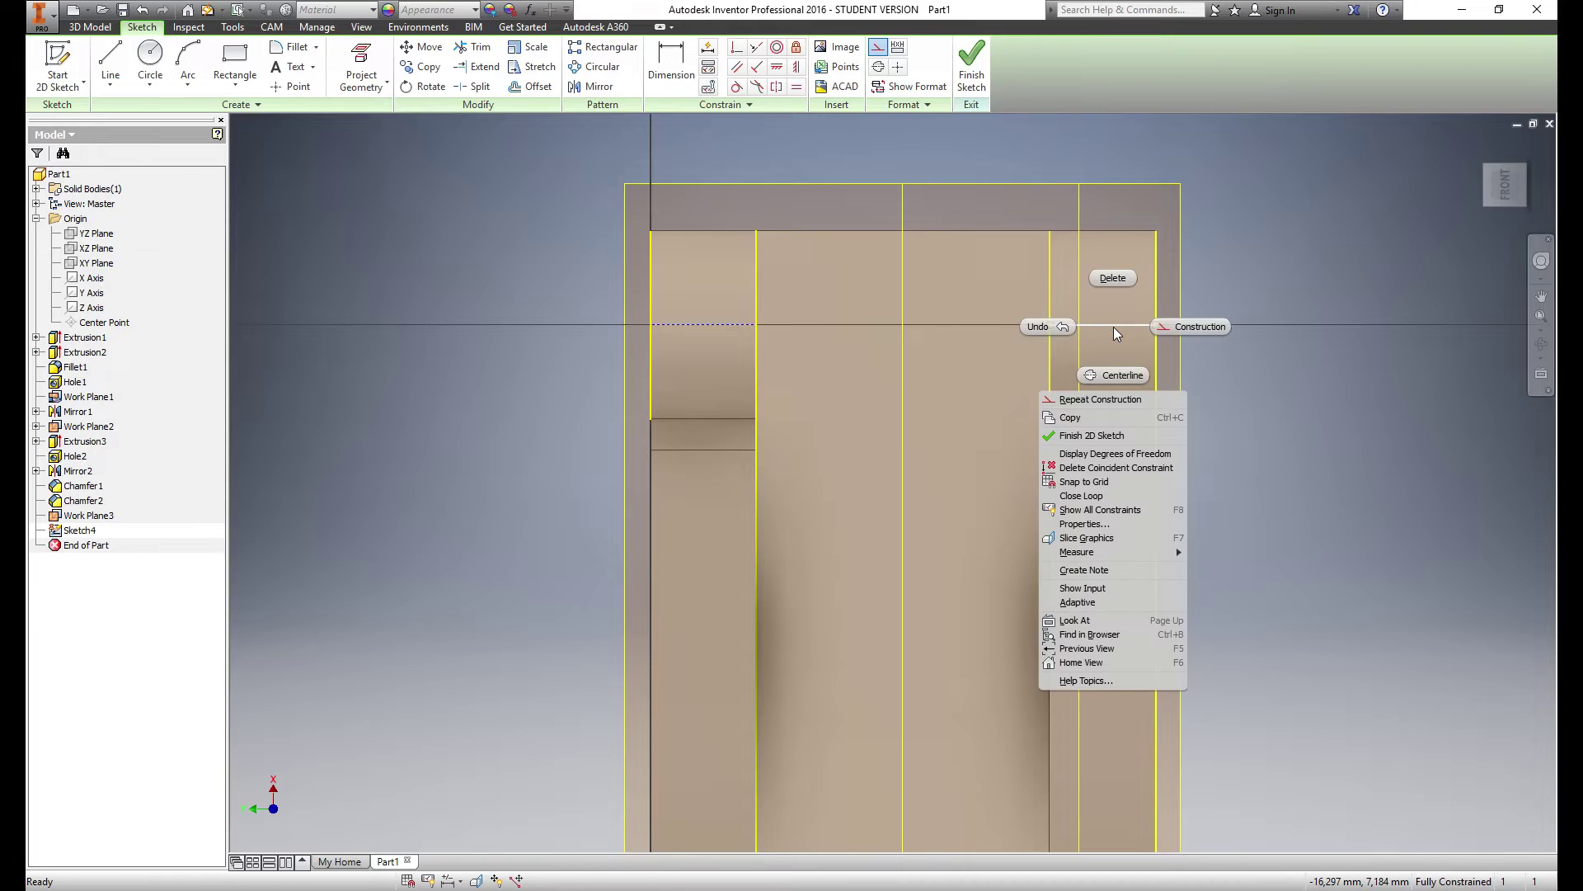
click(1175, 332)
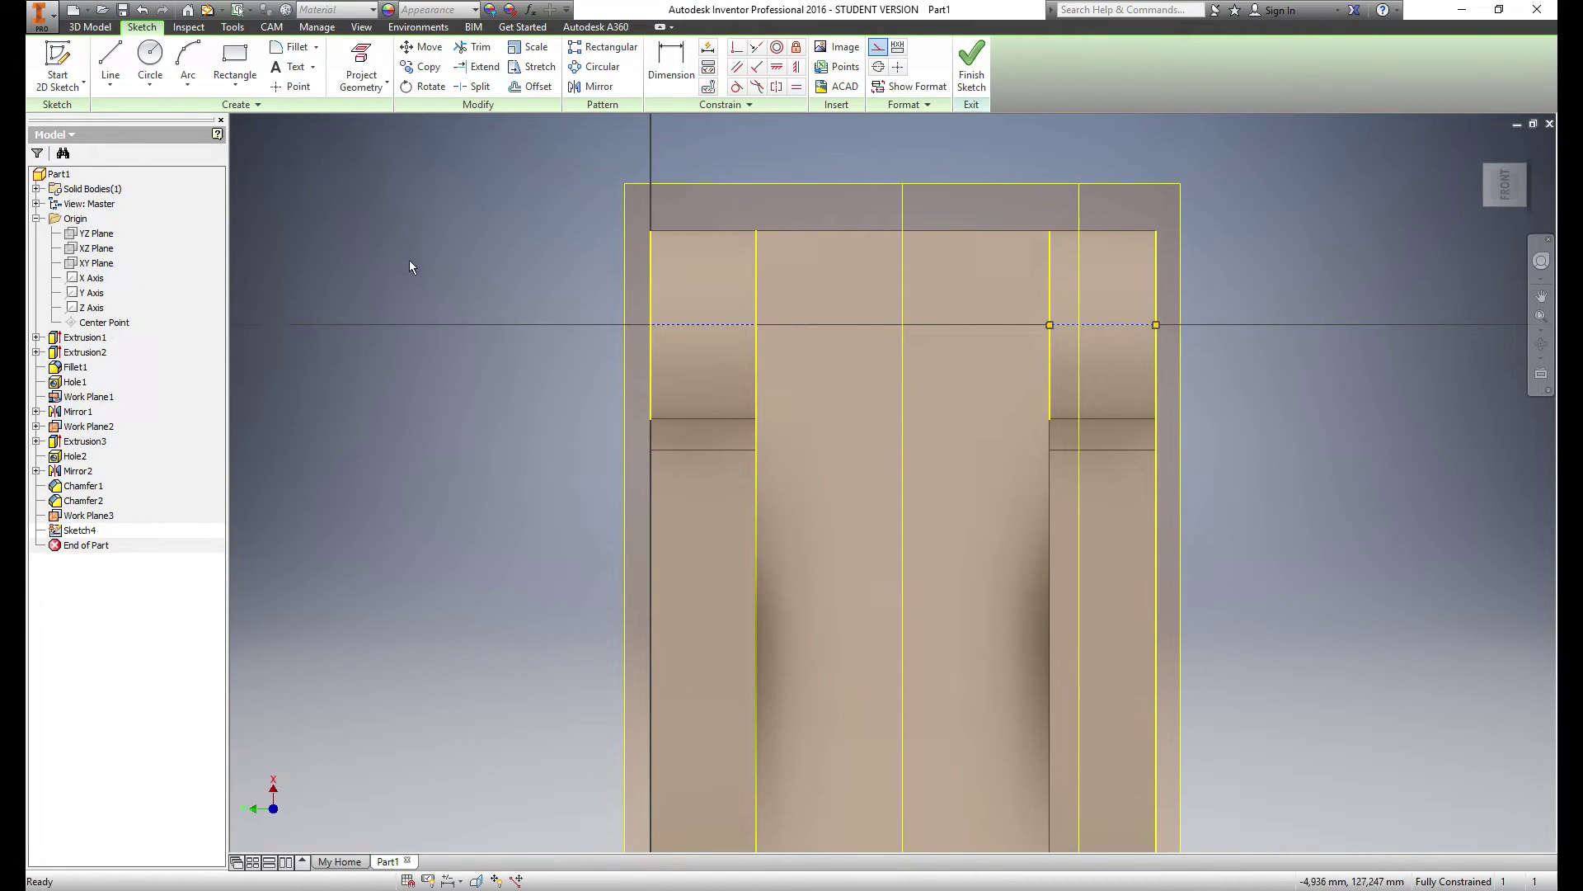
click(434, 251)
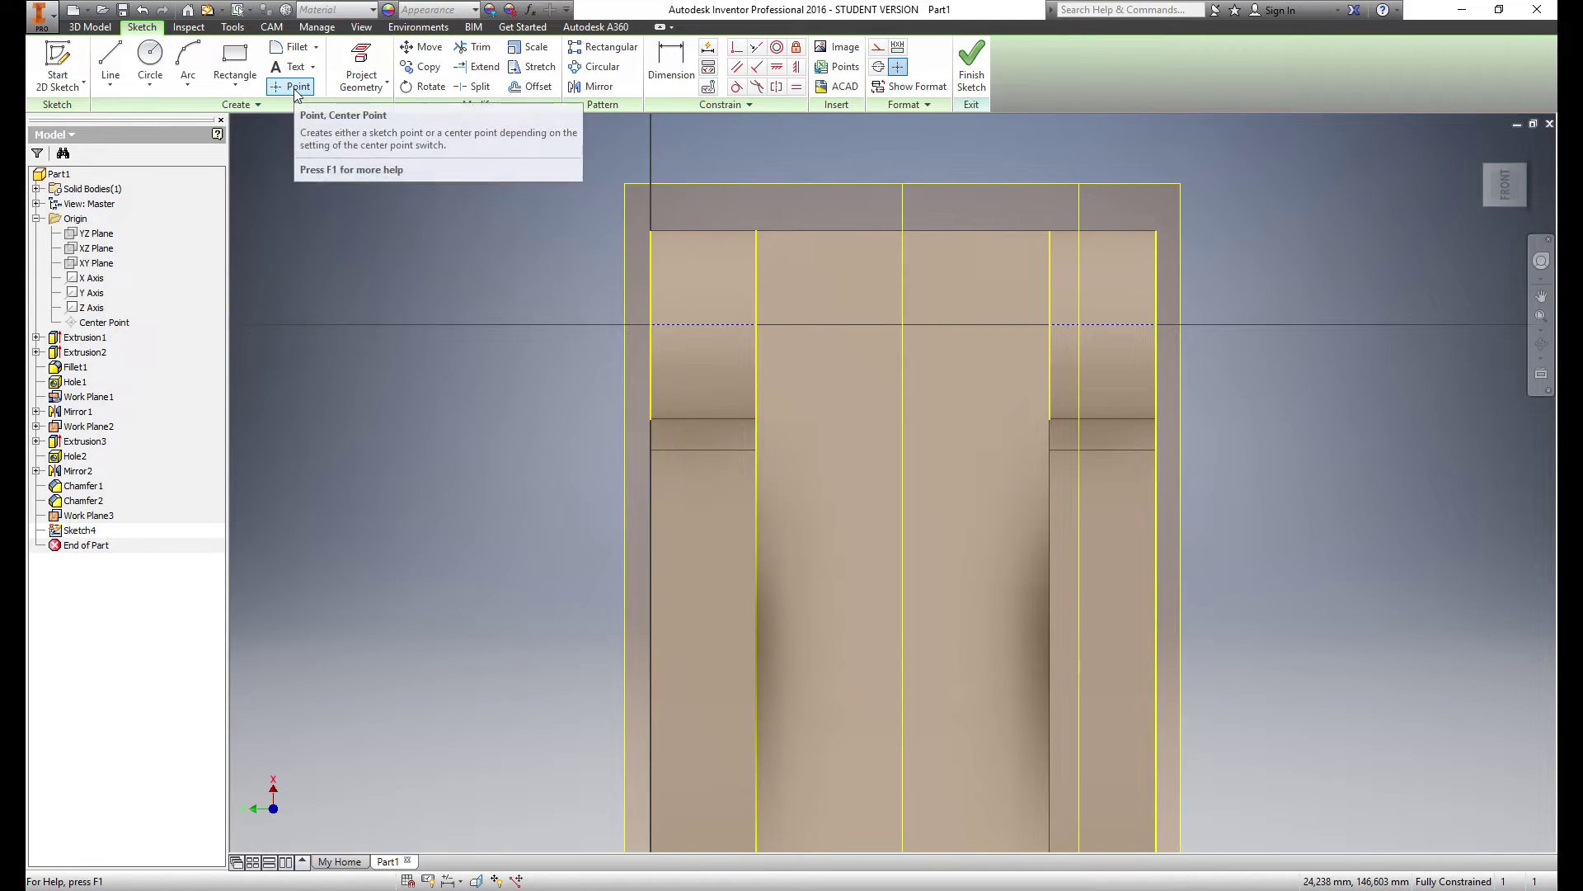
Place a centre point at the midpoint of each construction line and finish the sketch
click(291, 90)
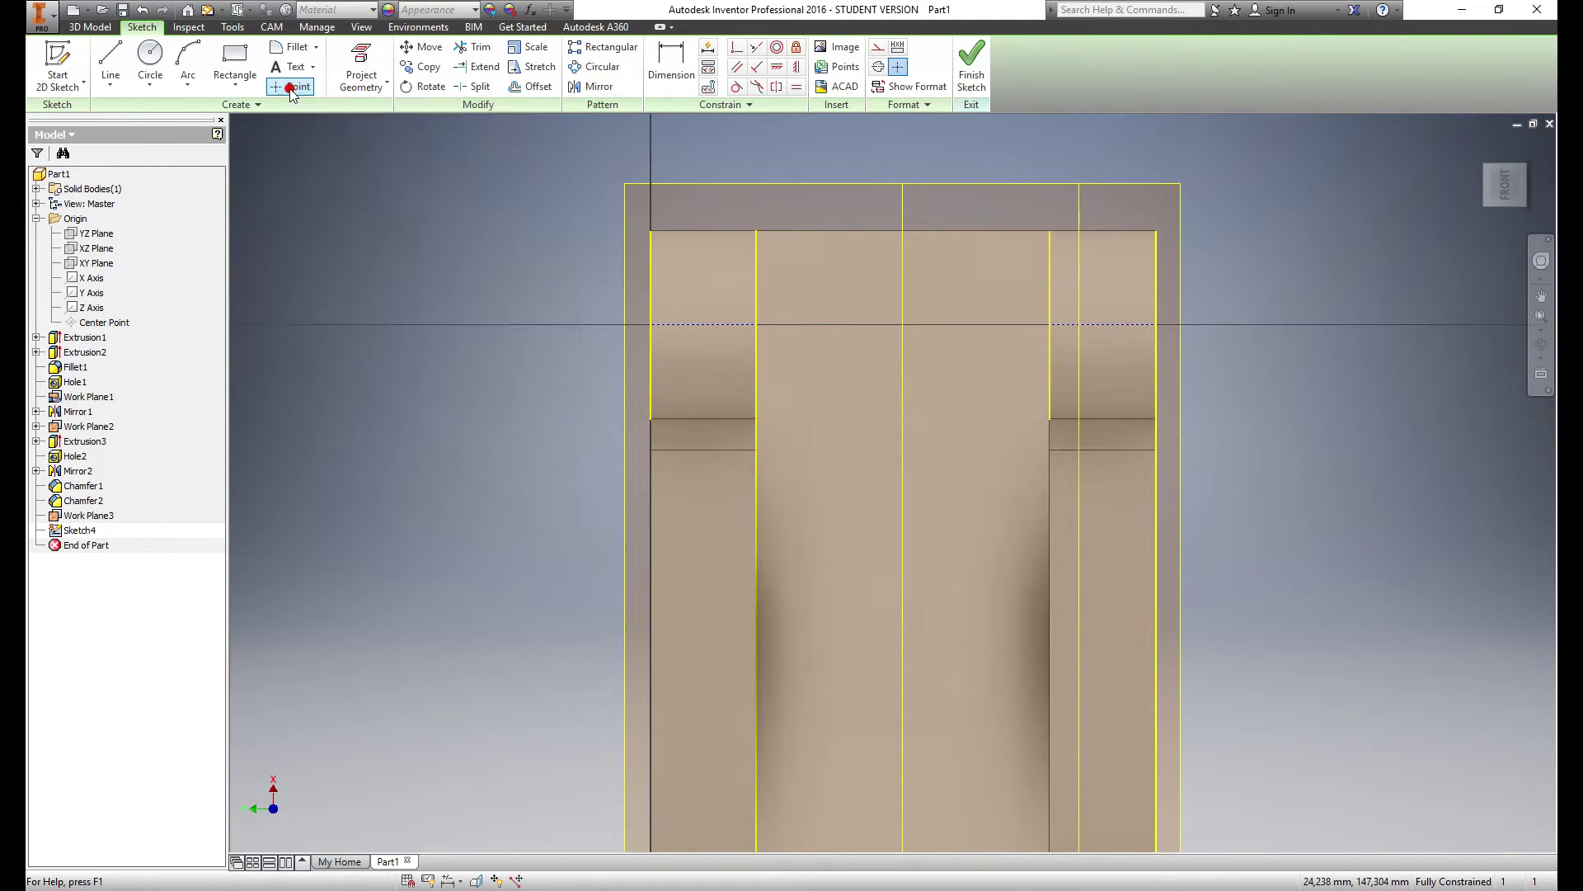
click(703, 324)
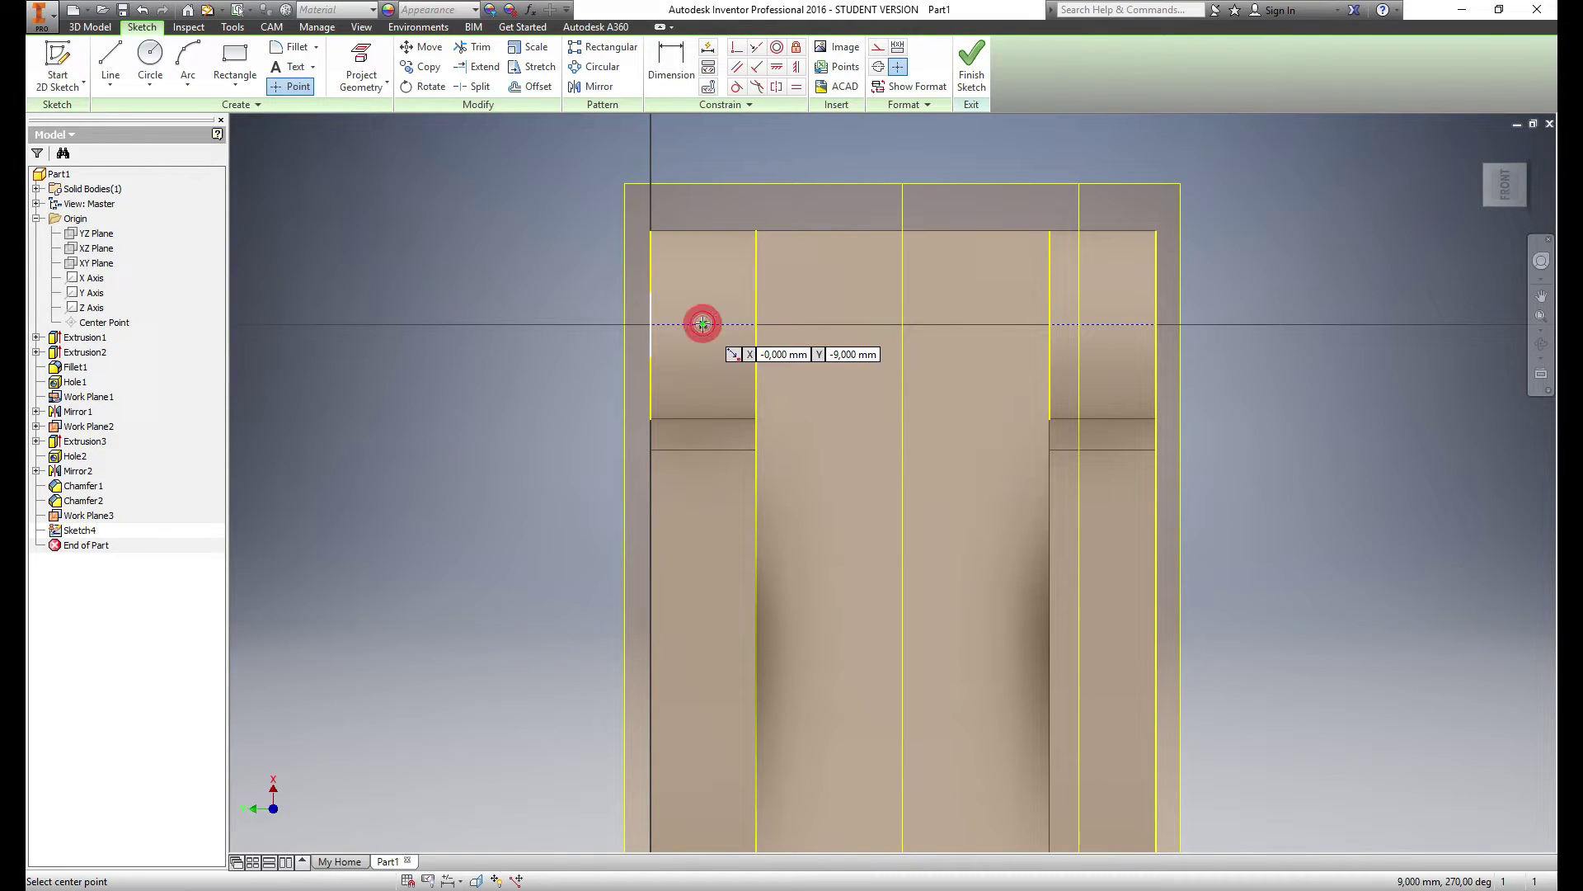
click(1104, 324)
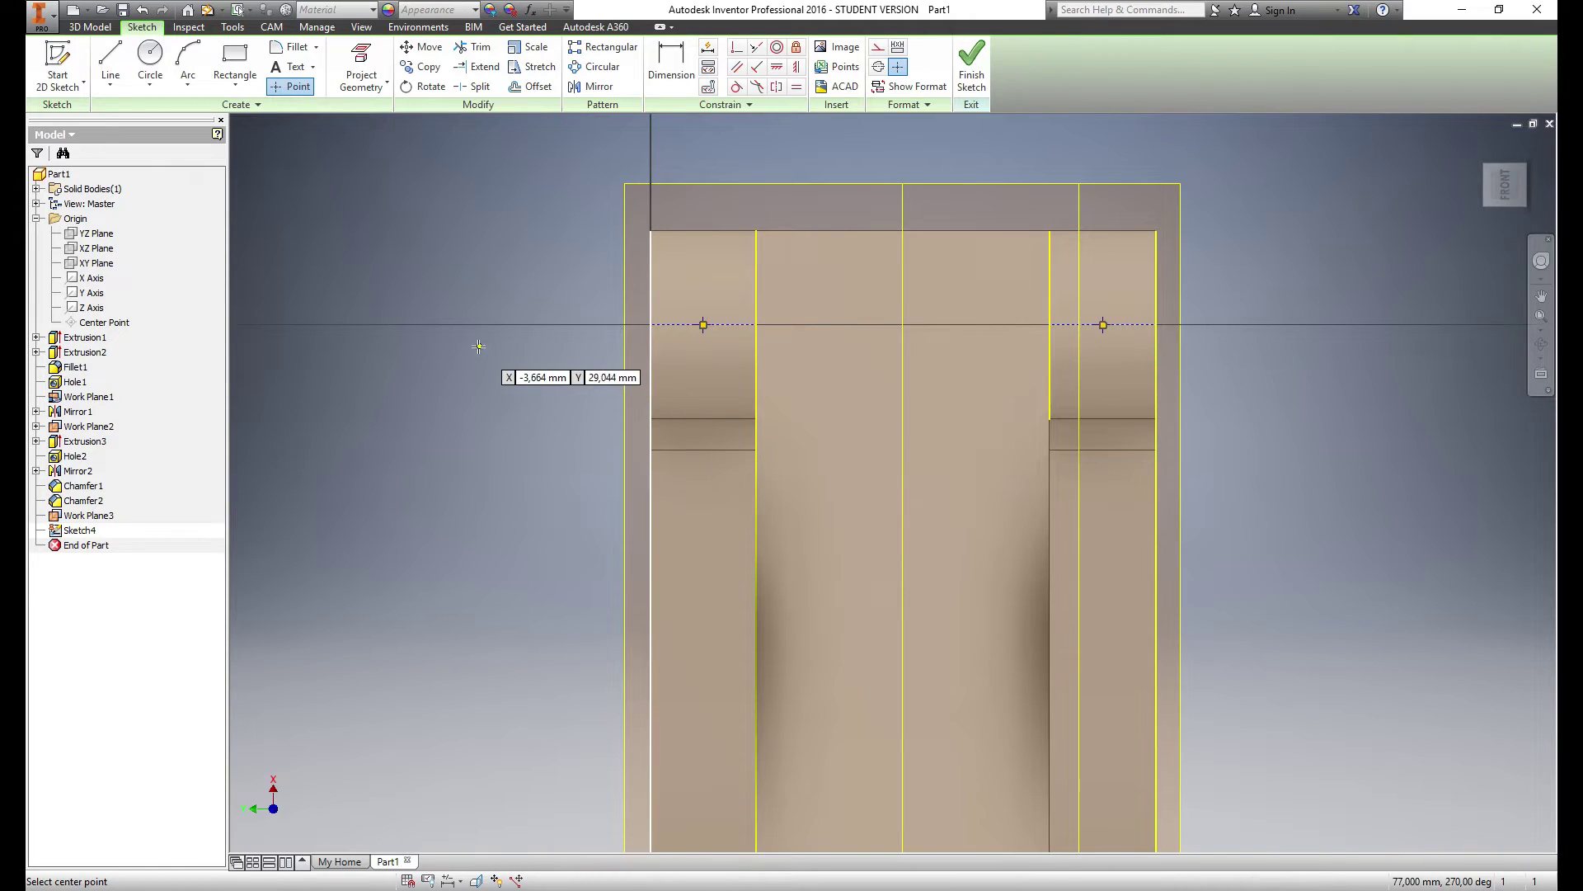
key(Escape)
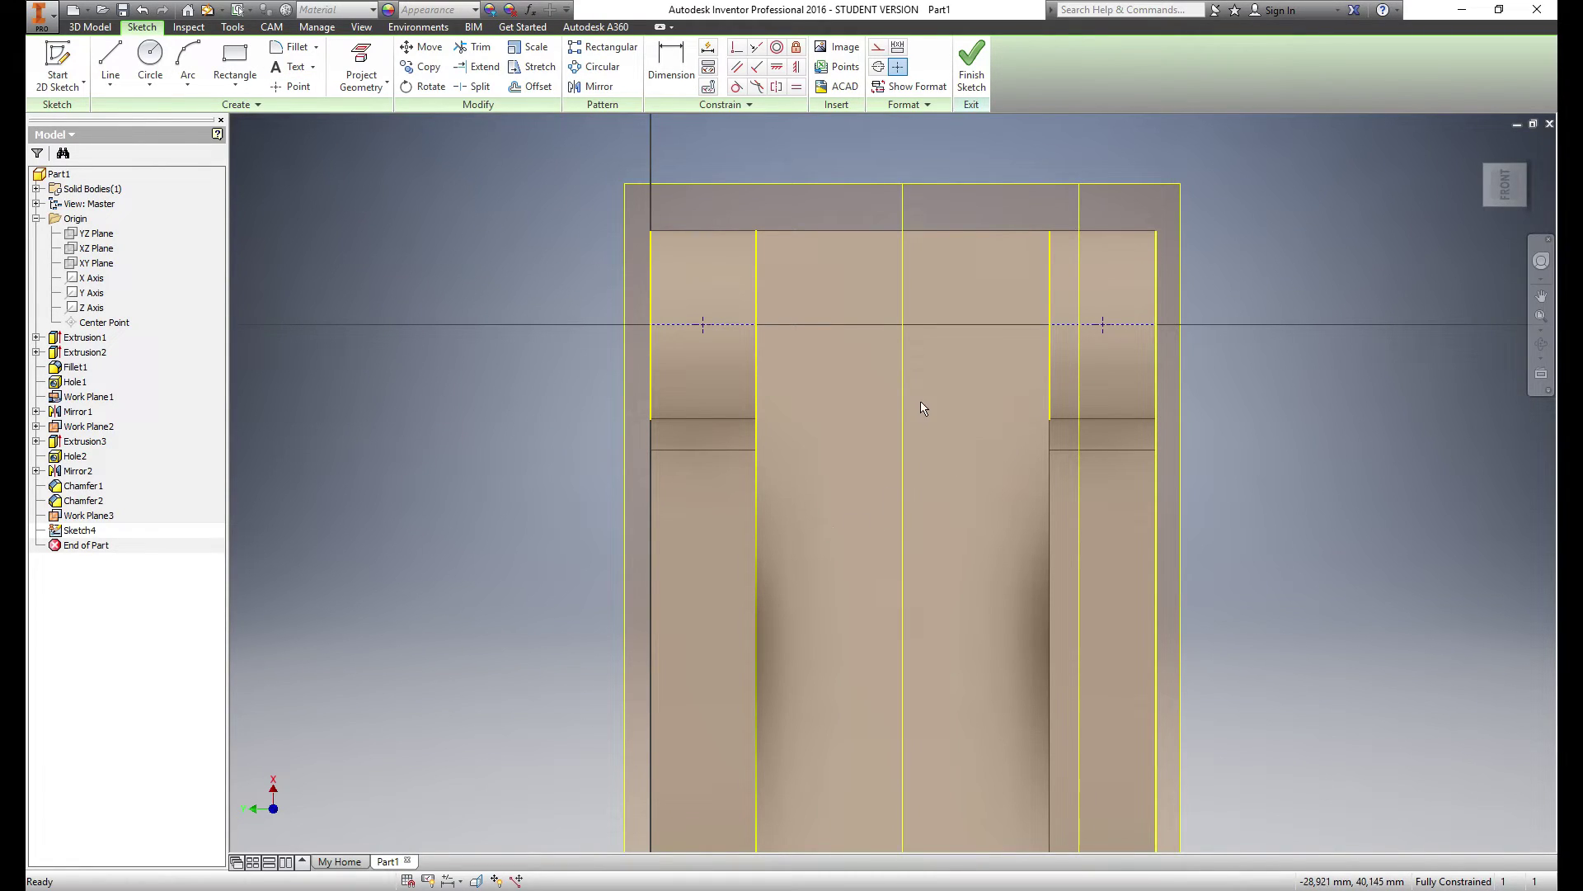
scroll(920, 401, down, 3)
mouse_move(871, 500)
shift+middle_down()
mouse_move(905, 434)
mouse_move(848, 364)
mouse_move(770, 379)
mouse_move(792, 425)
shift+middle_up()
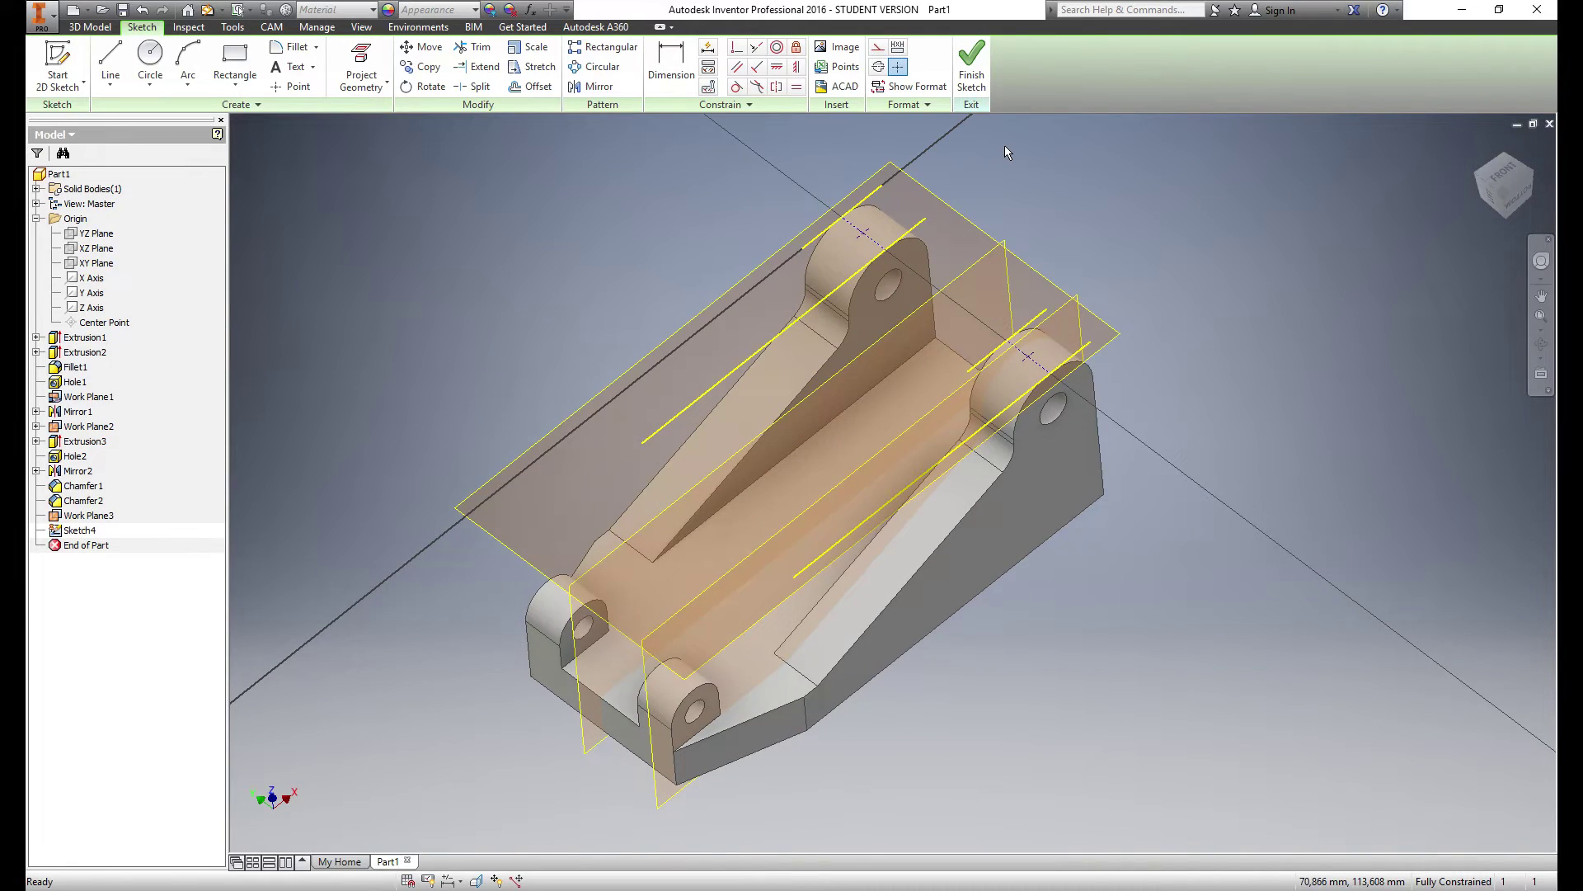
click(981, 78)
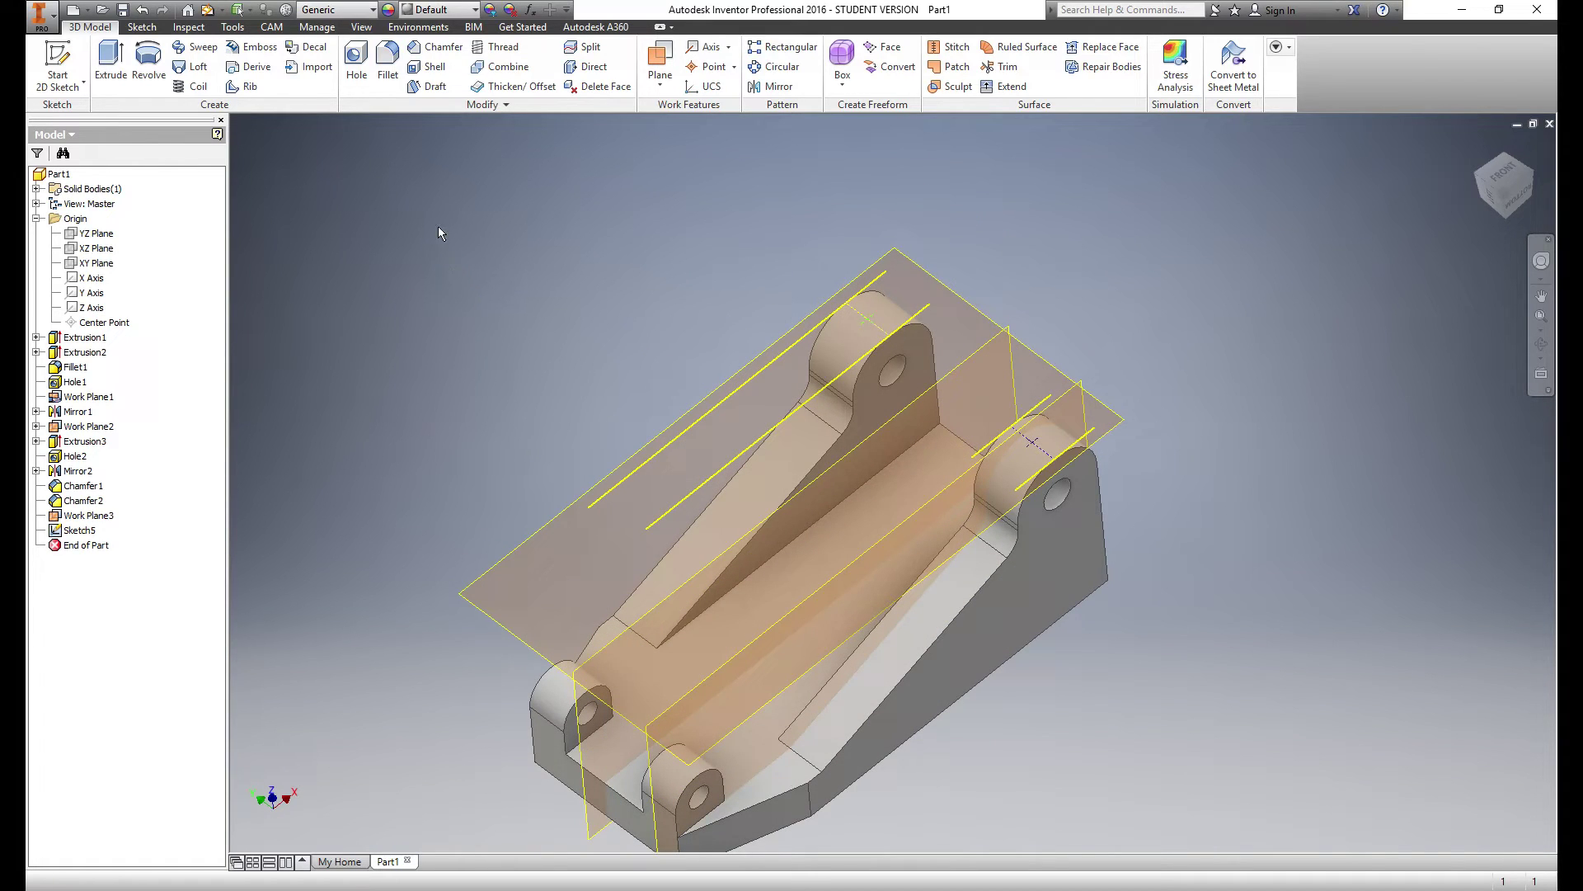
Start a hole feature on both sketch points as tapped holes with ISO Metric profile threads, size 6, M6x1
click(360, 59)
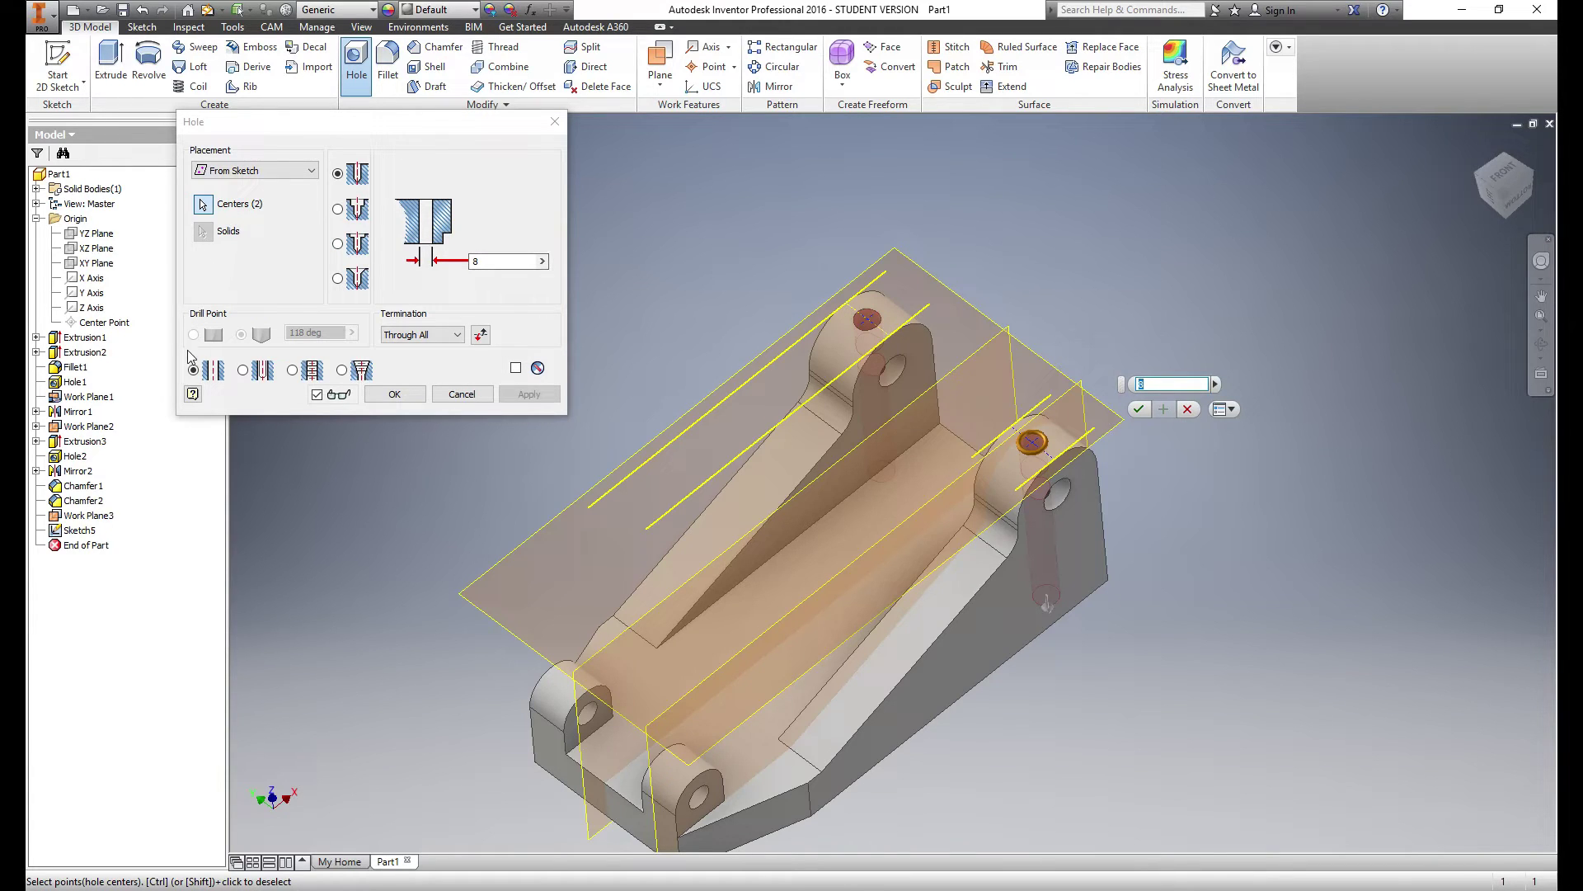
click(294, 370)
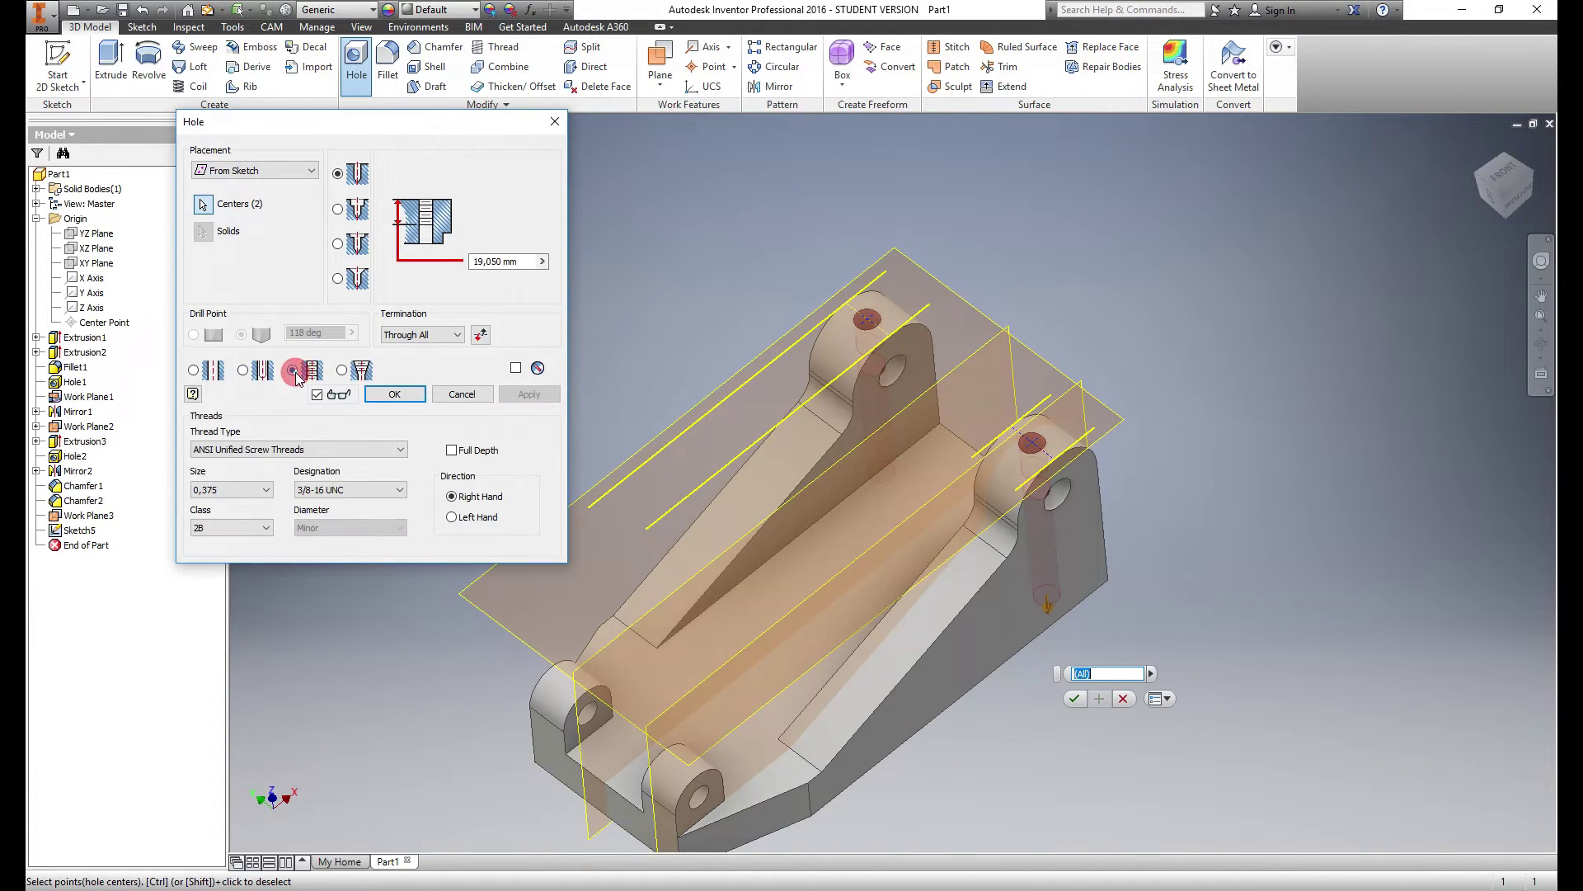
click(269, 452)
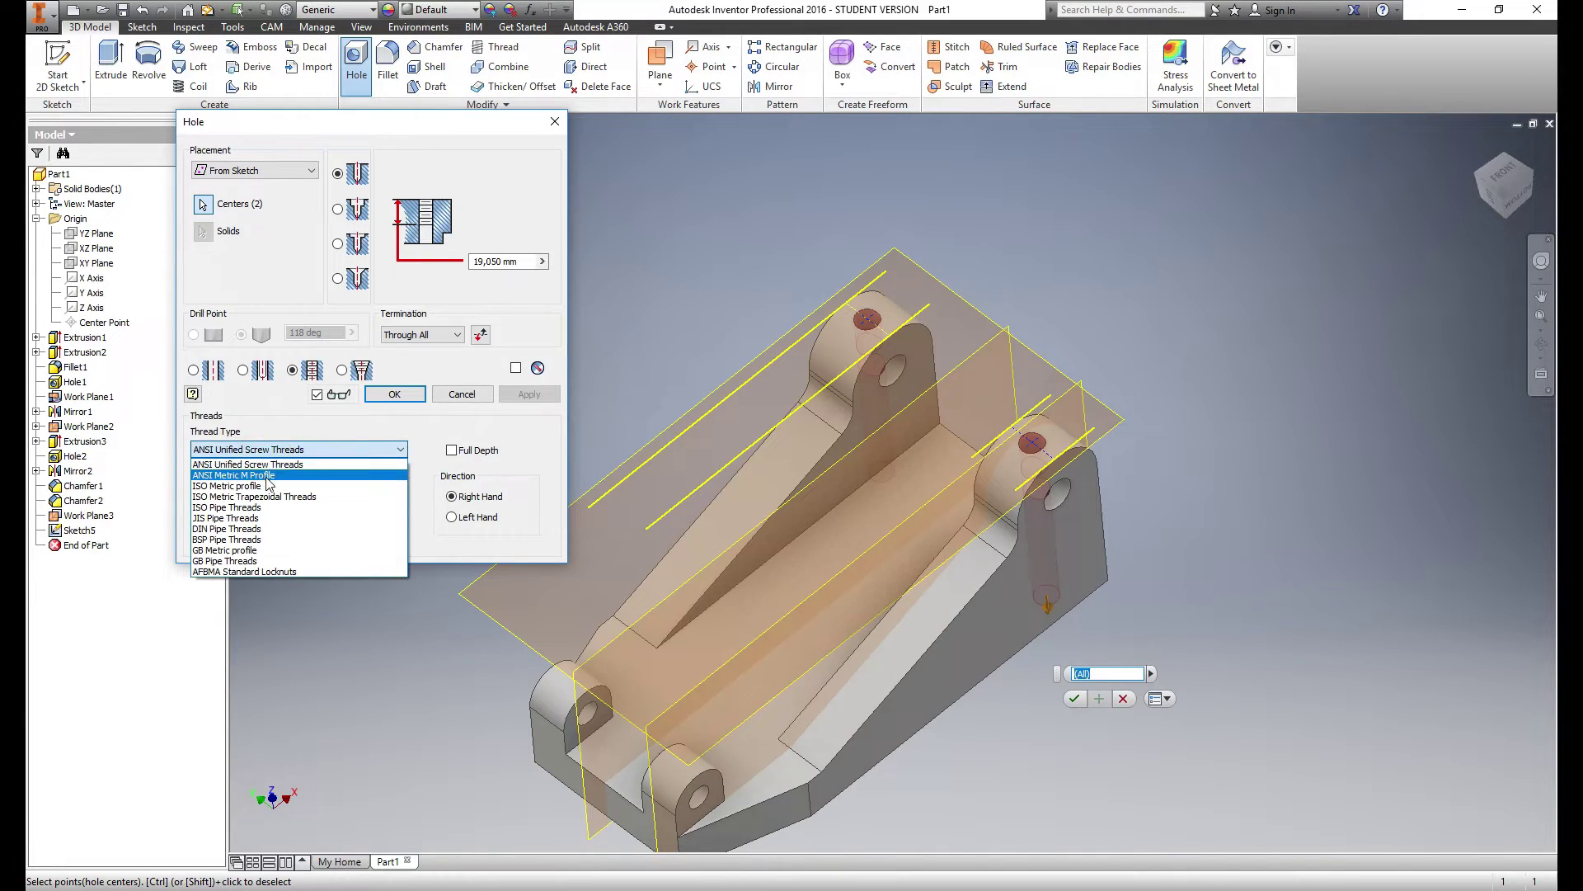
click(269, 487)
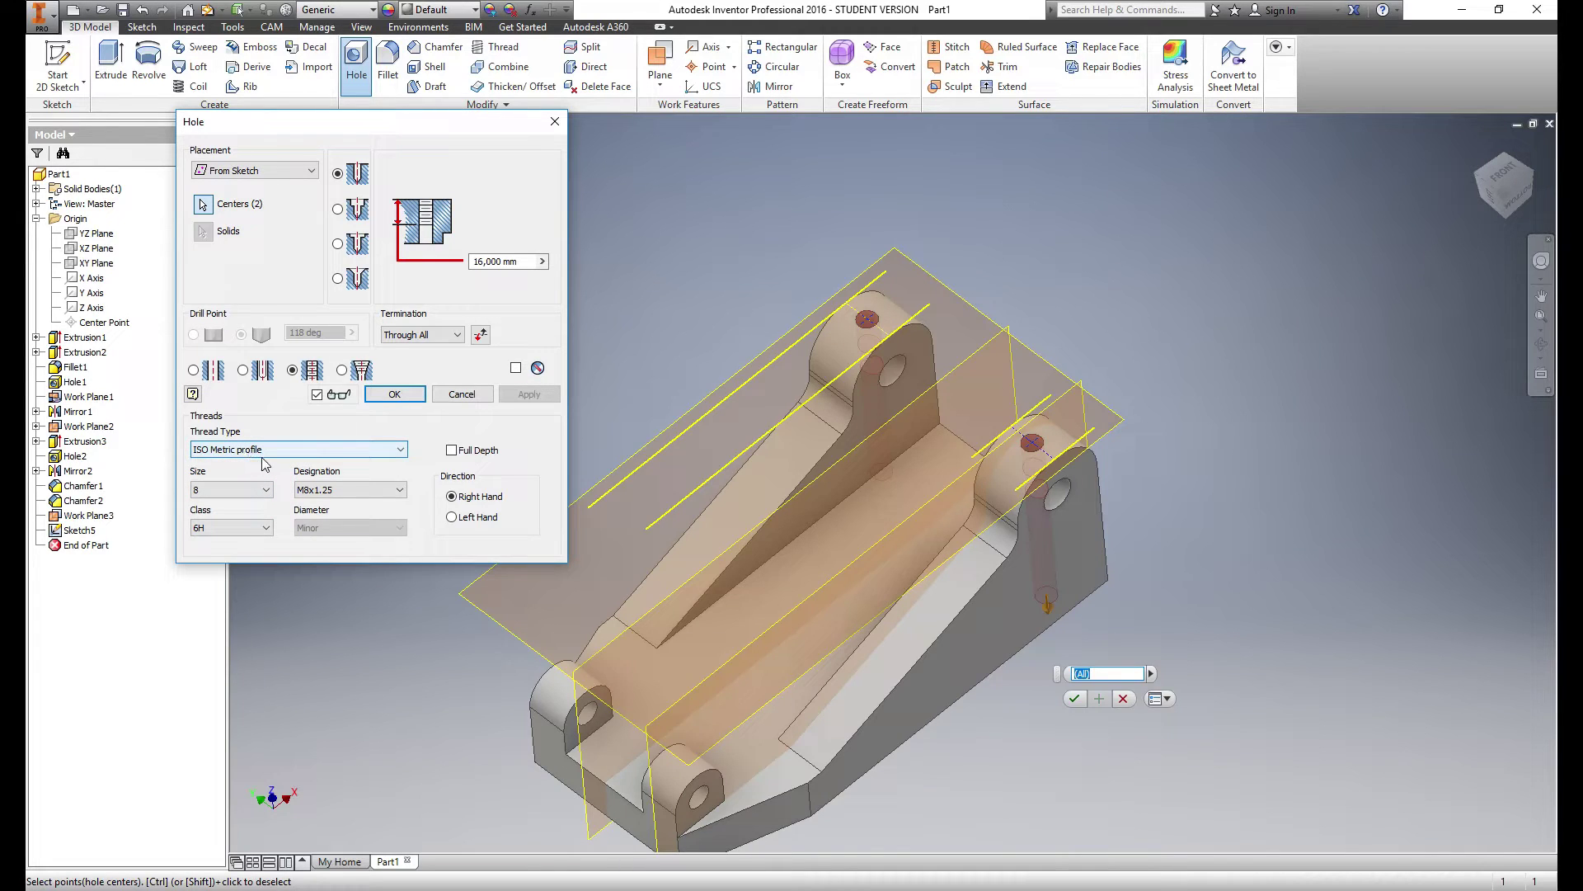
click(264, 493)
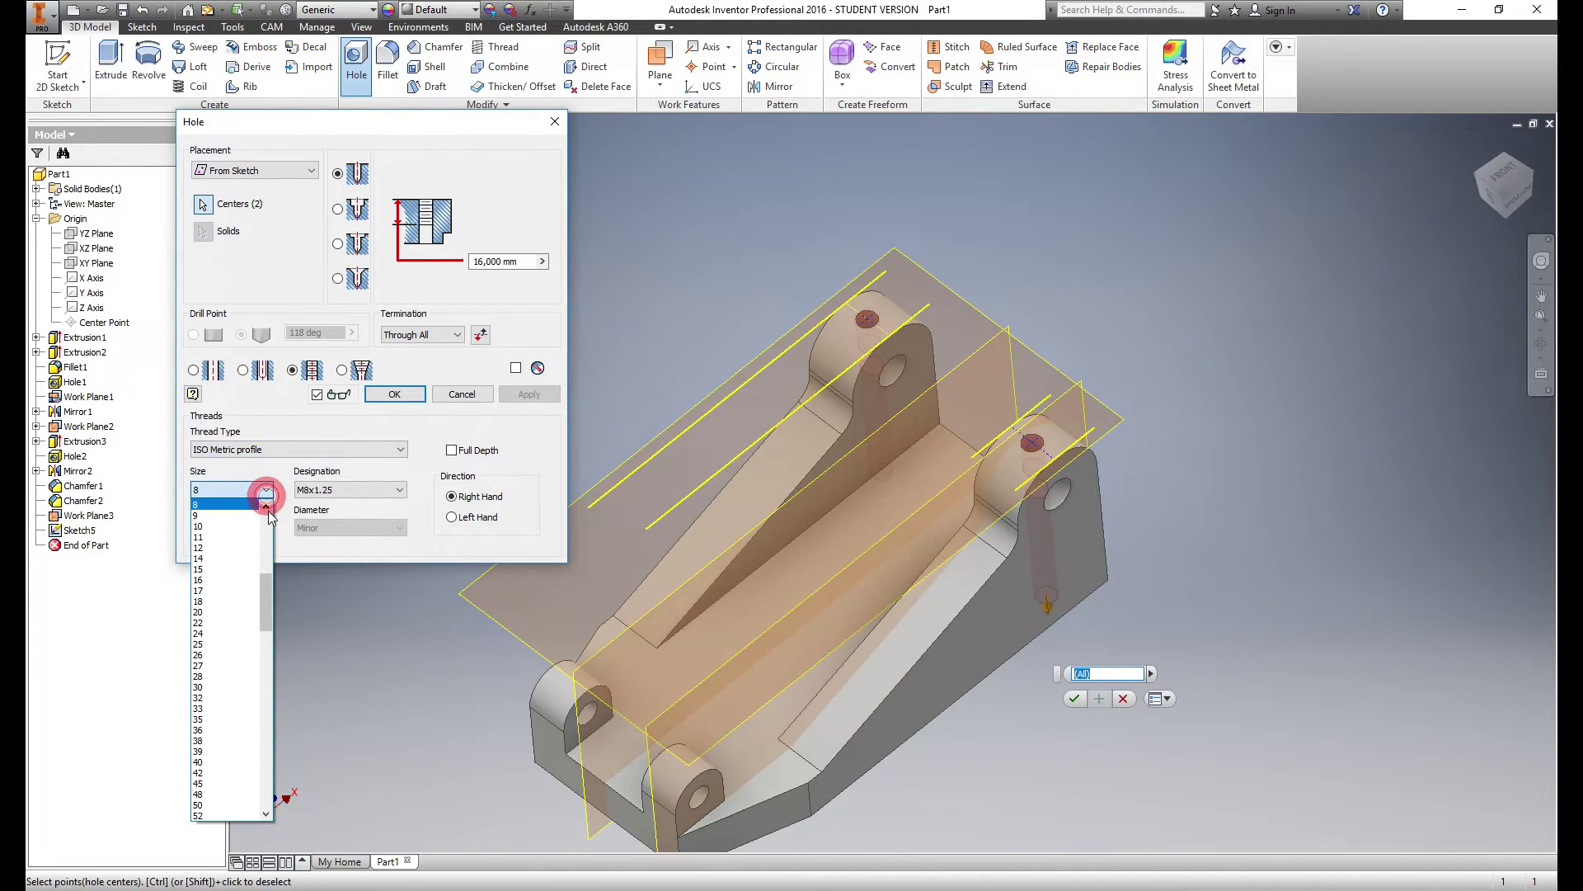
click(247, 504)
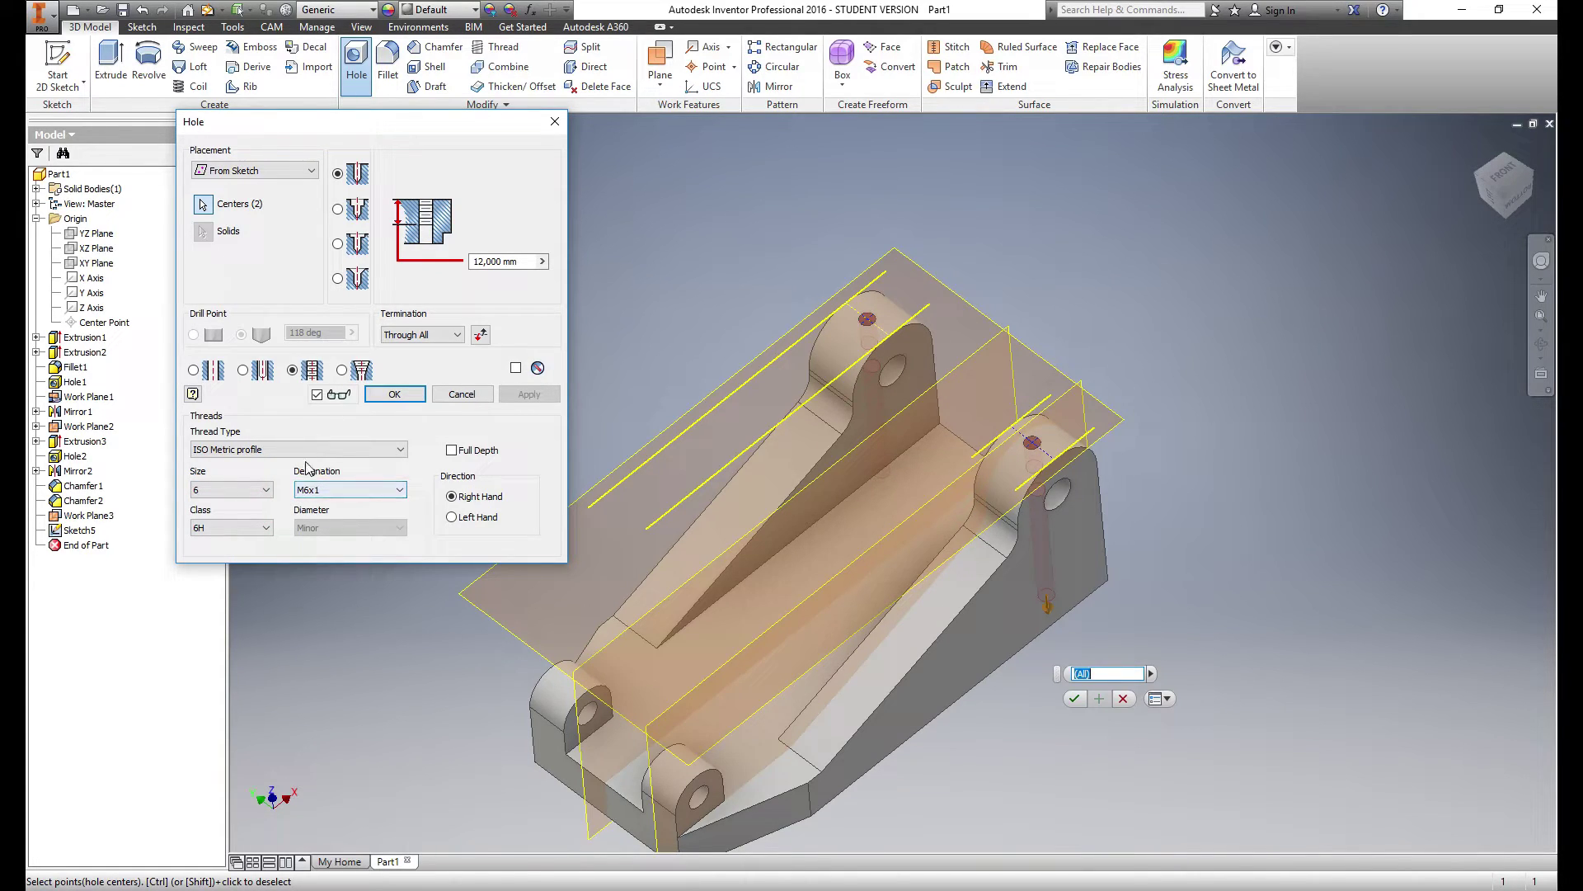
Terminate the tapped holes at the near upright's cross-hole surface, with termination on the extended face enabled, and create them
click(460, 336)
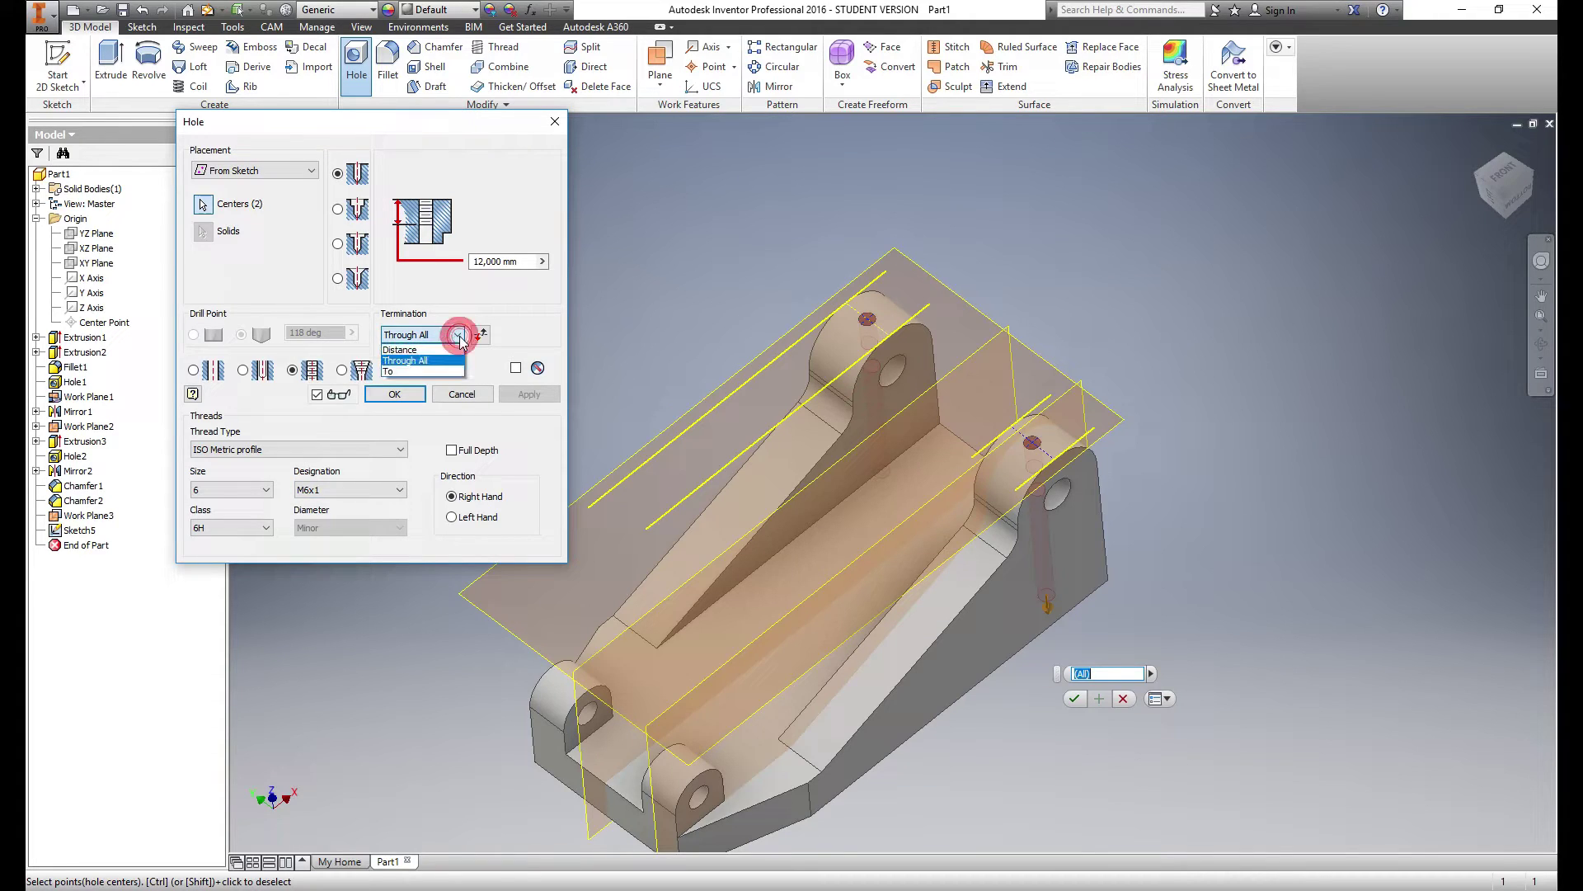
click(427, 372)
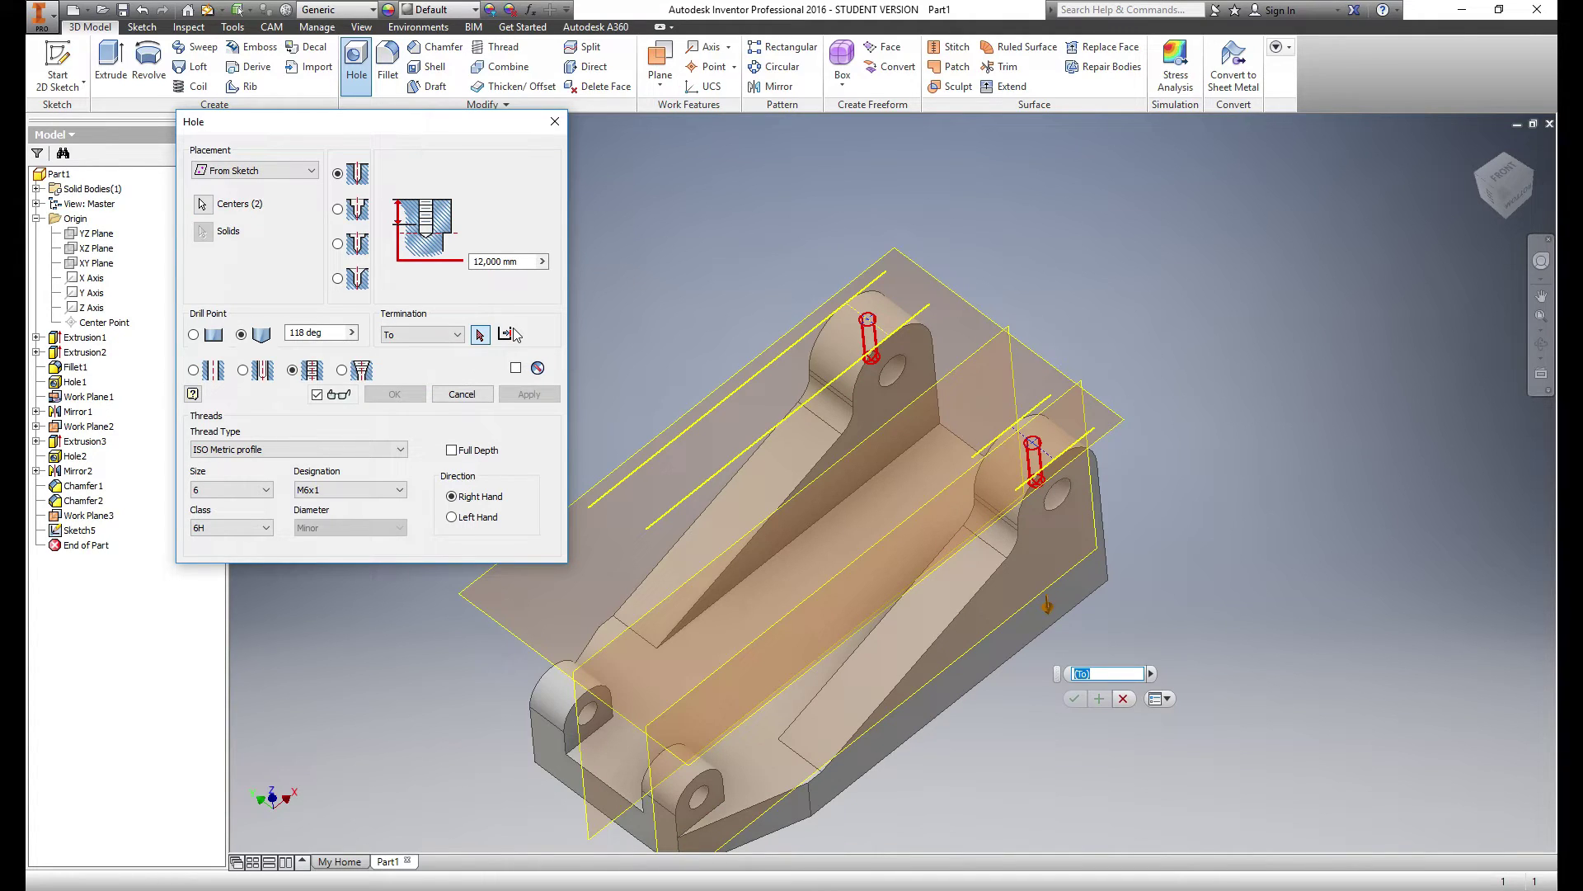
click(1061, 497)
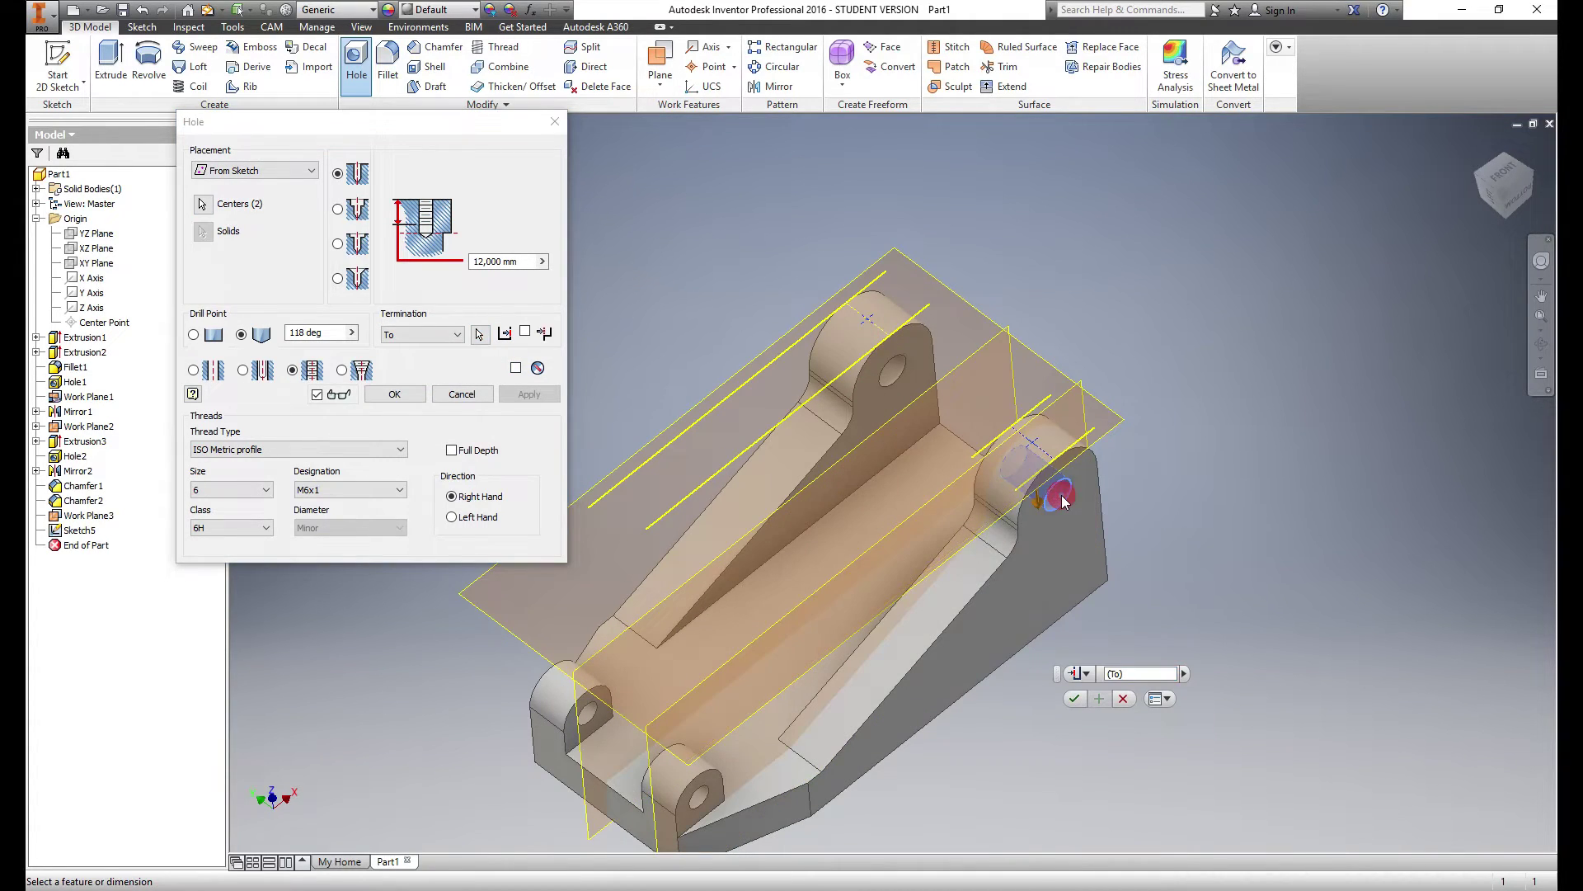
click(525, 333)
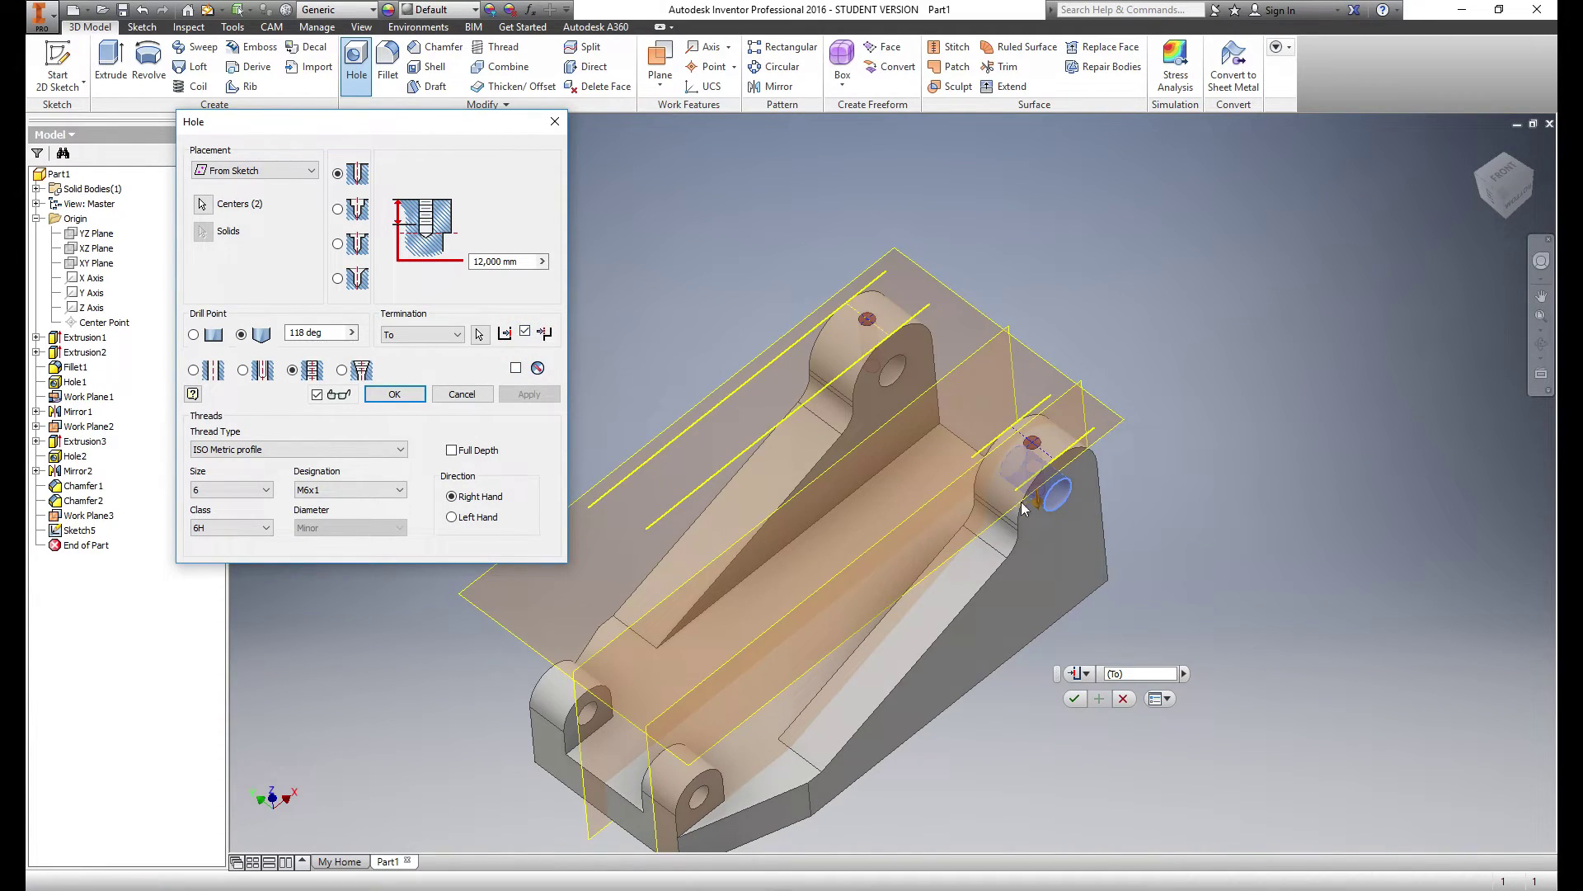
scroll(1061, 468, down, 3)
mouse_move(923, 460)
shift+middle_down()
mouse_move(912, 415)
mouse_move(814, 403)
mouse_move(841, 409)
mouse_move(858, 445)
mouse_move(913, 431)
mouse_move(911, 455)
shift+middle_up()
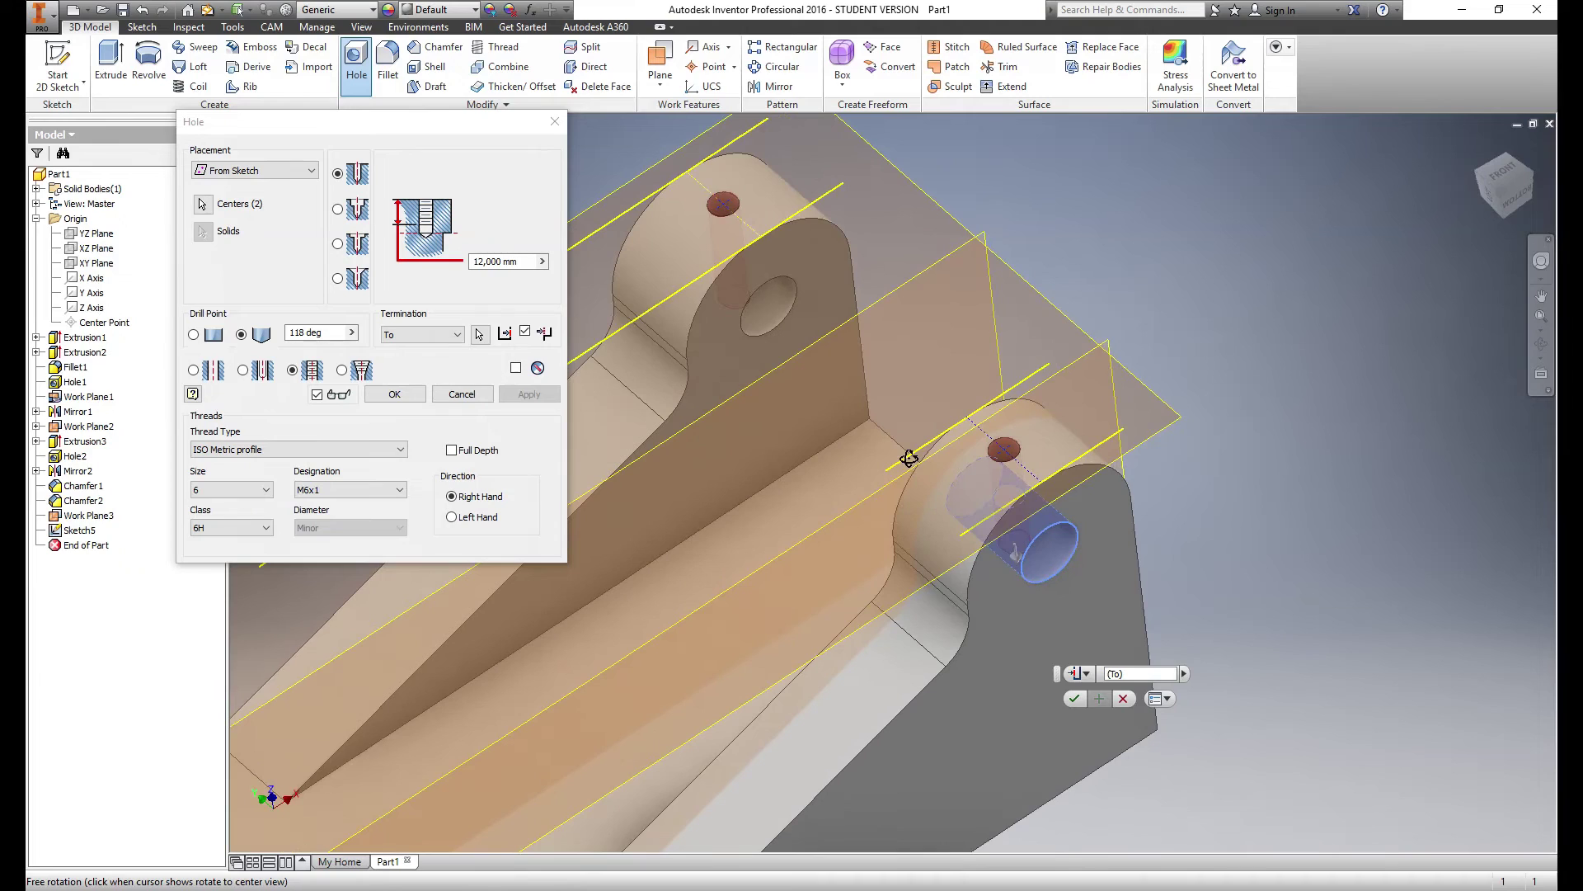
scroll(857, 409, up, 3)
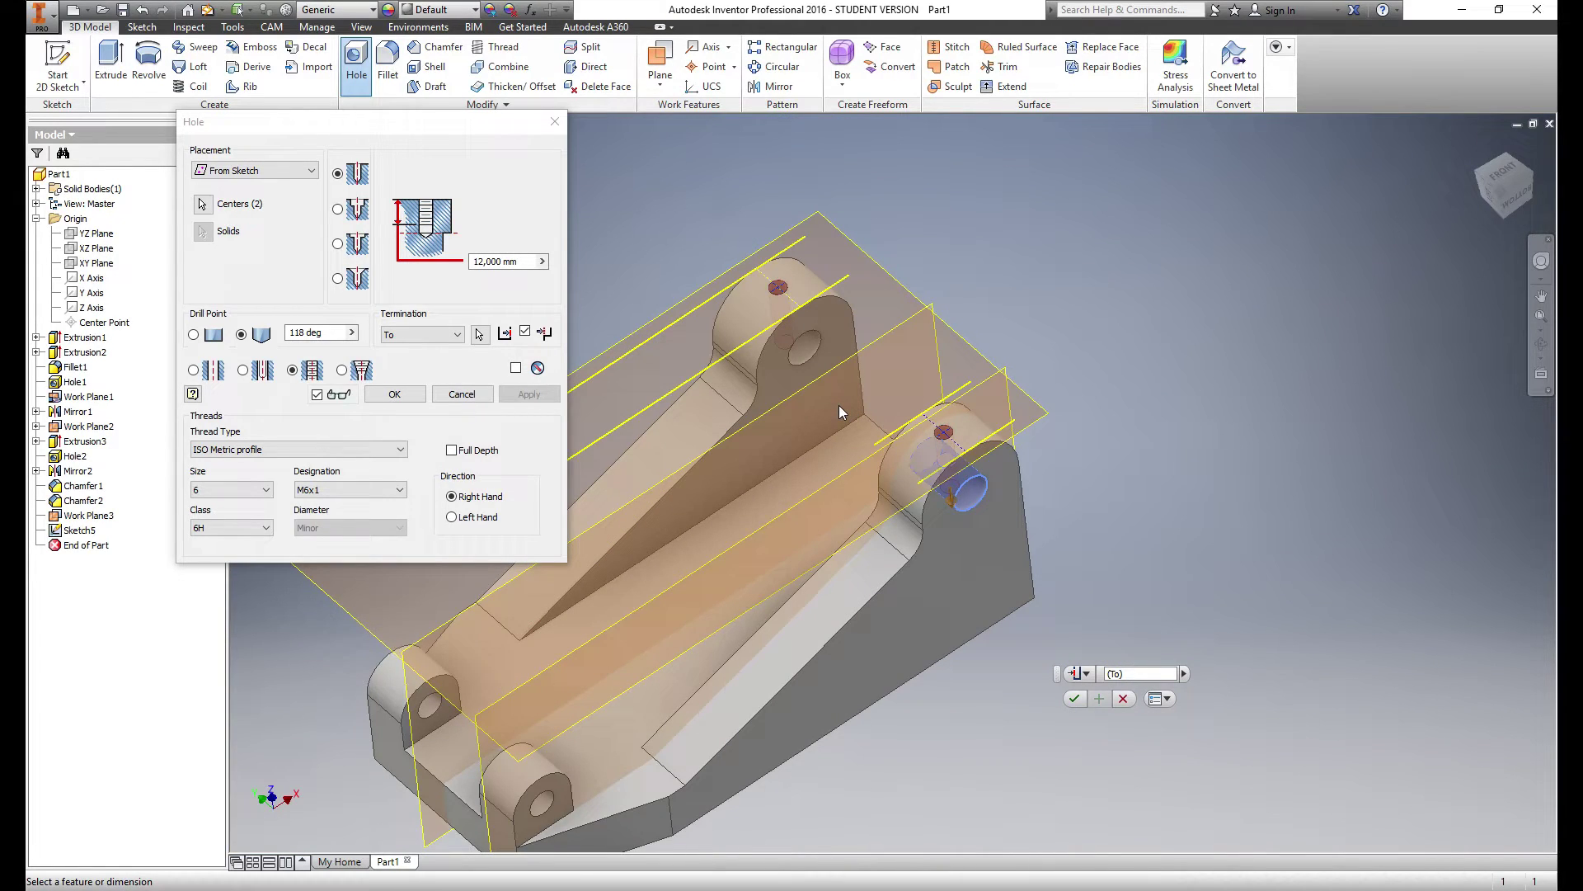
click(395, 393)
Hide Work Plane3 above the uprights and Work Plane2 through the near lug
mouse_move(609, 274)
shift+middle_down()
mouse_move(612, 326)
mouse_move(611, 259)
mouse_move(592, 261)
shift+middle_up()
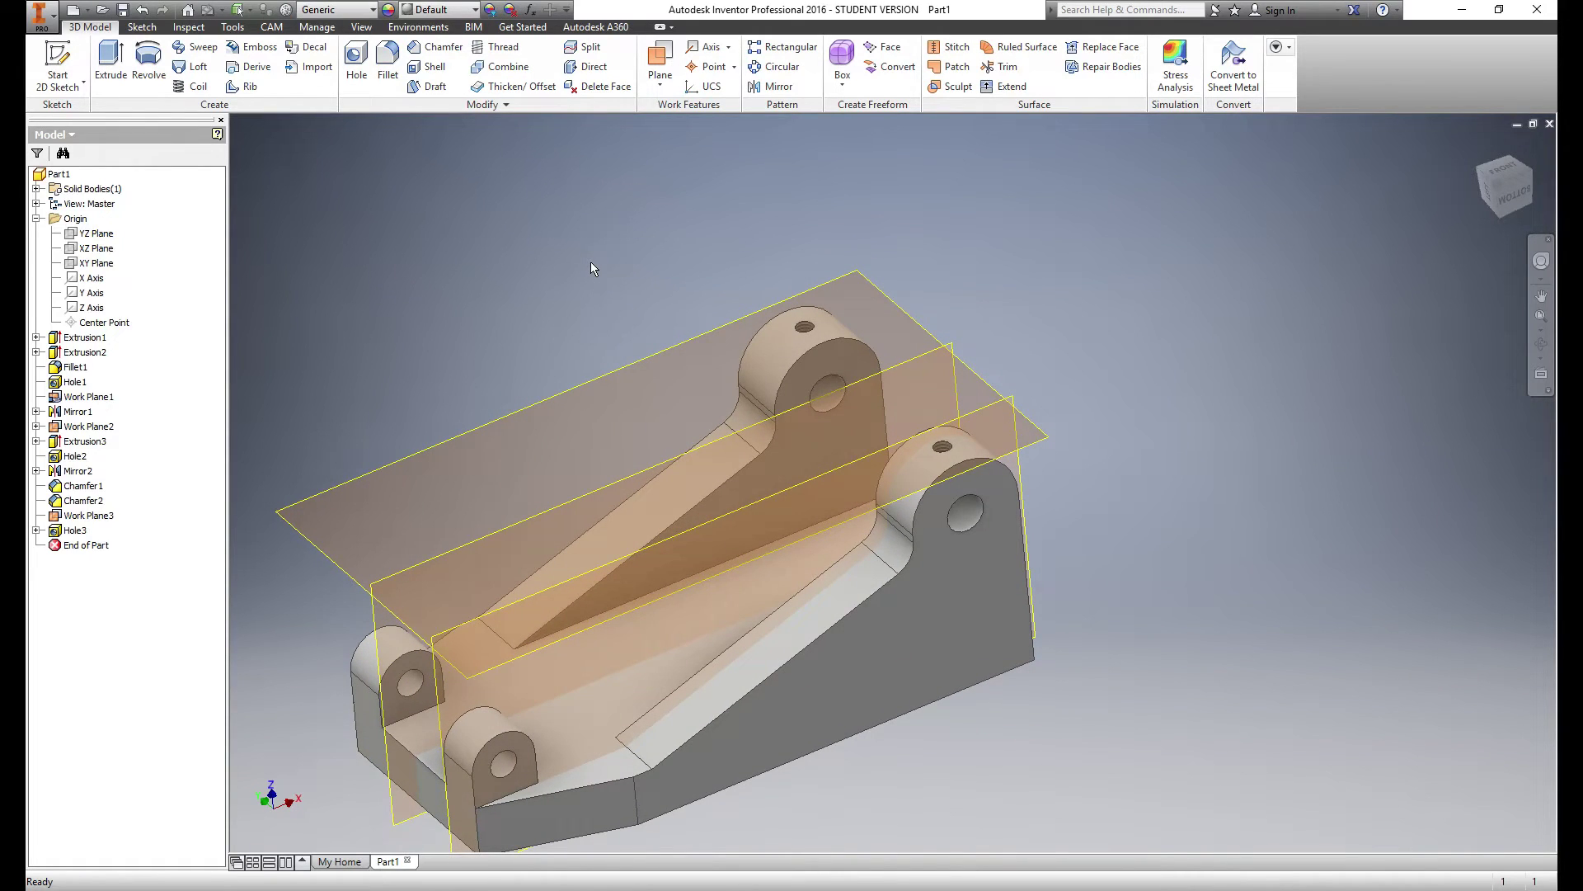
scroll(476, 290, down, 3)
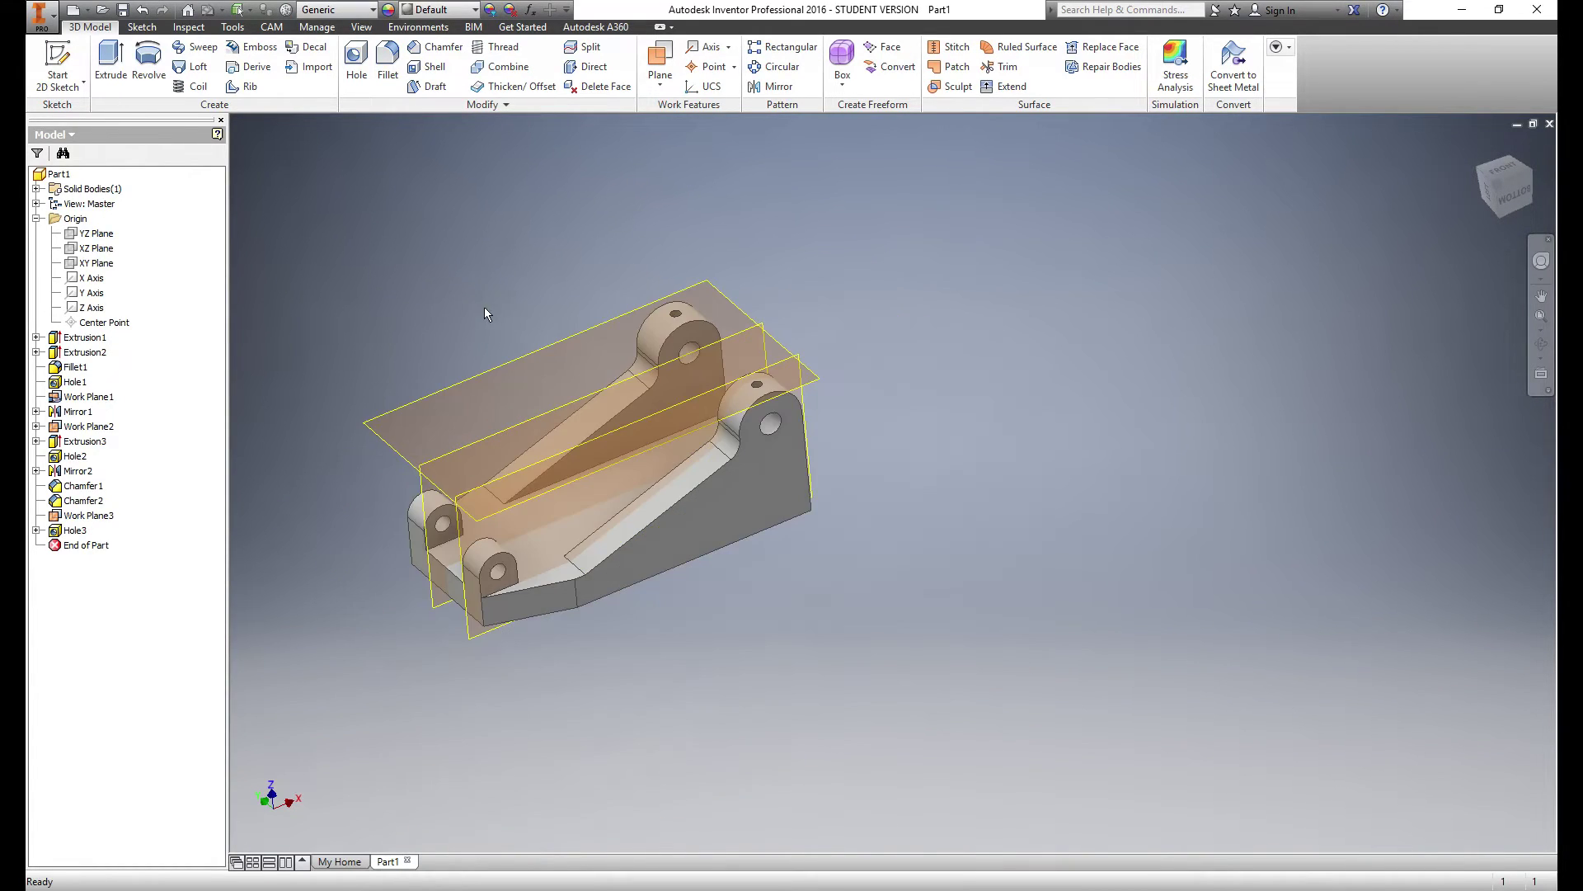
mouse_move(485, 389)
shift+middle_down()
mouse_move(504, 391)
mouse_move(470, 392)
shift+middle_up()
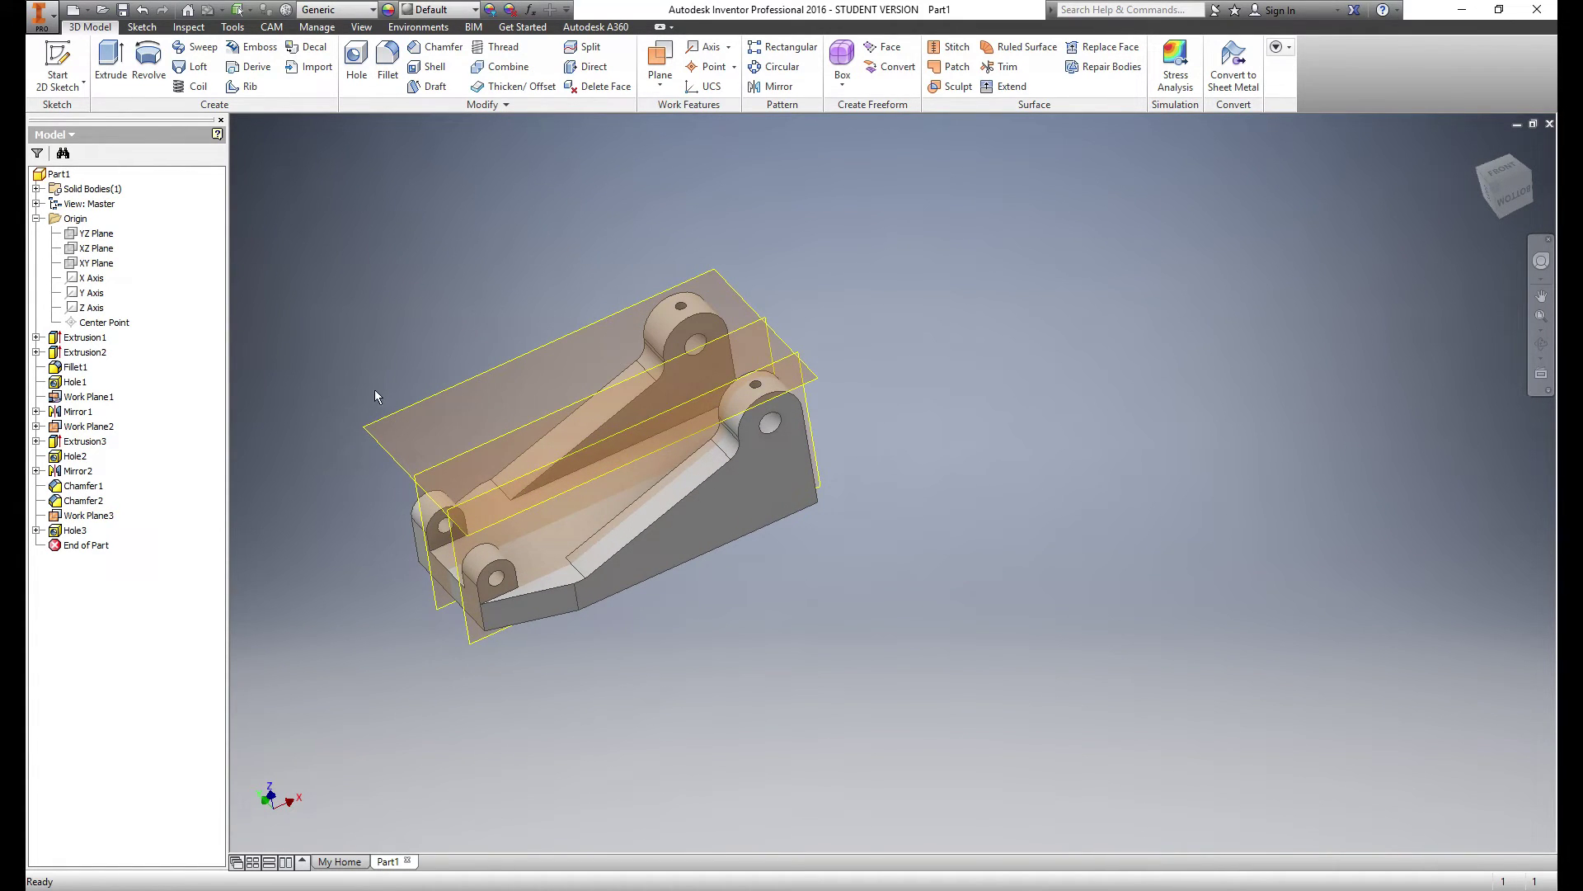
right_click(99, 522)
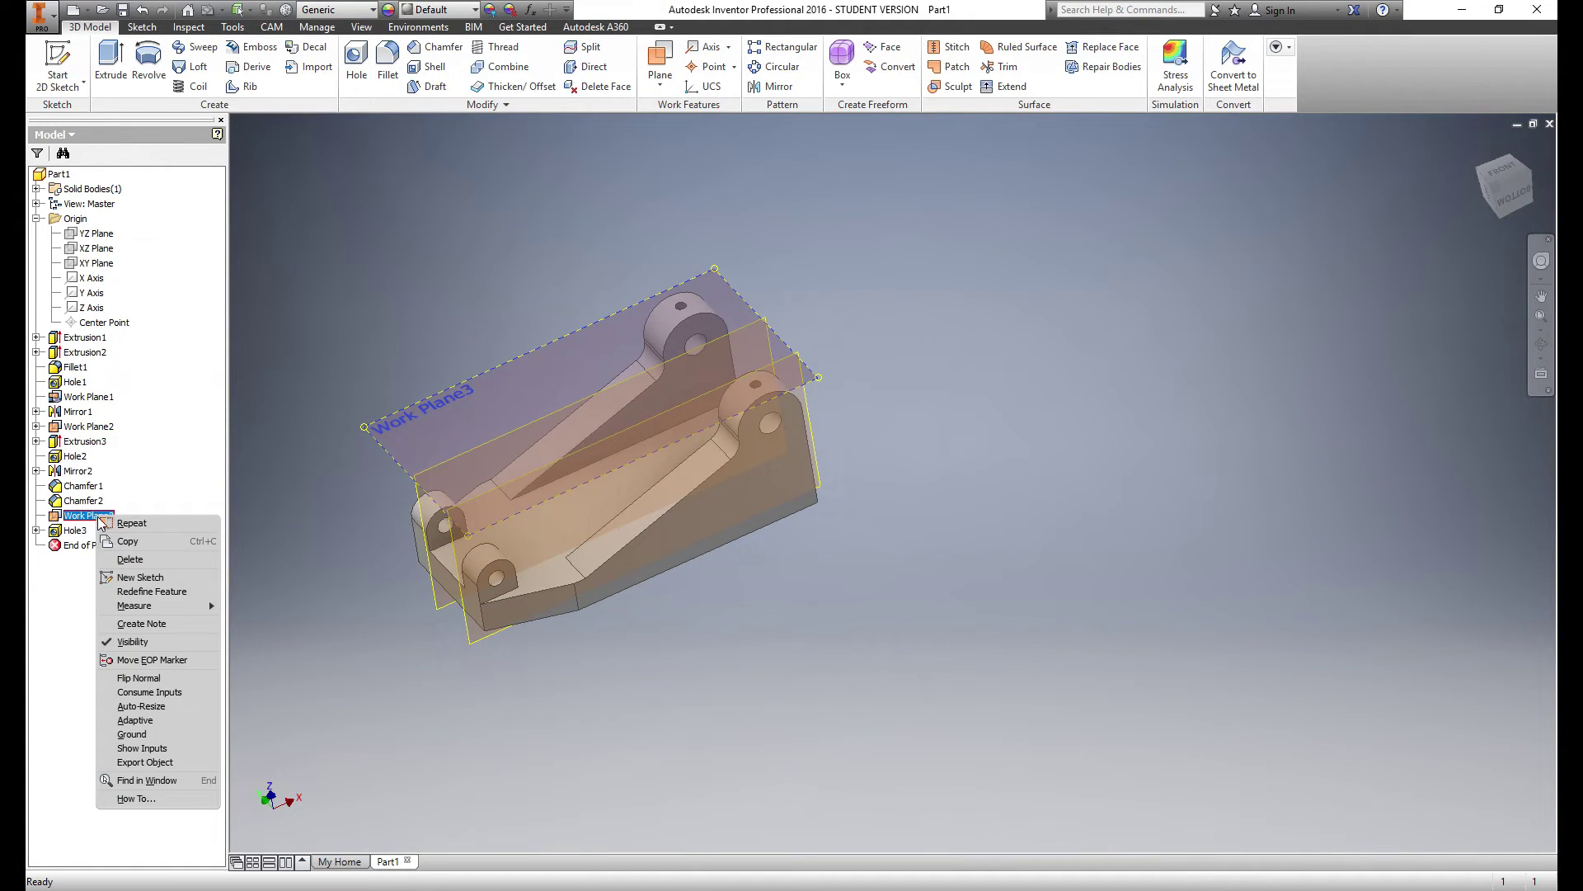
click(125, 640)
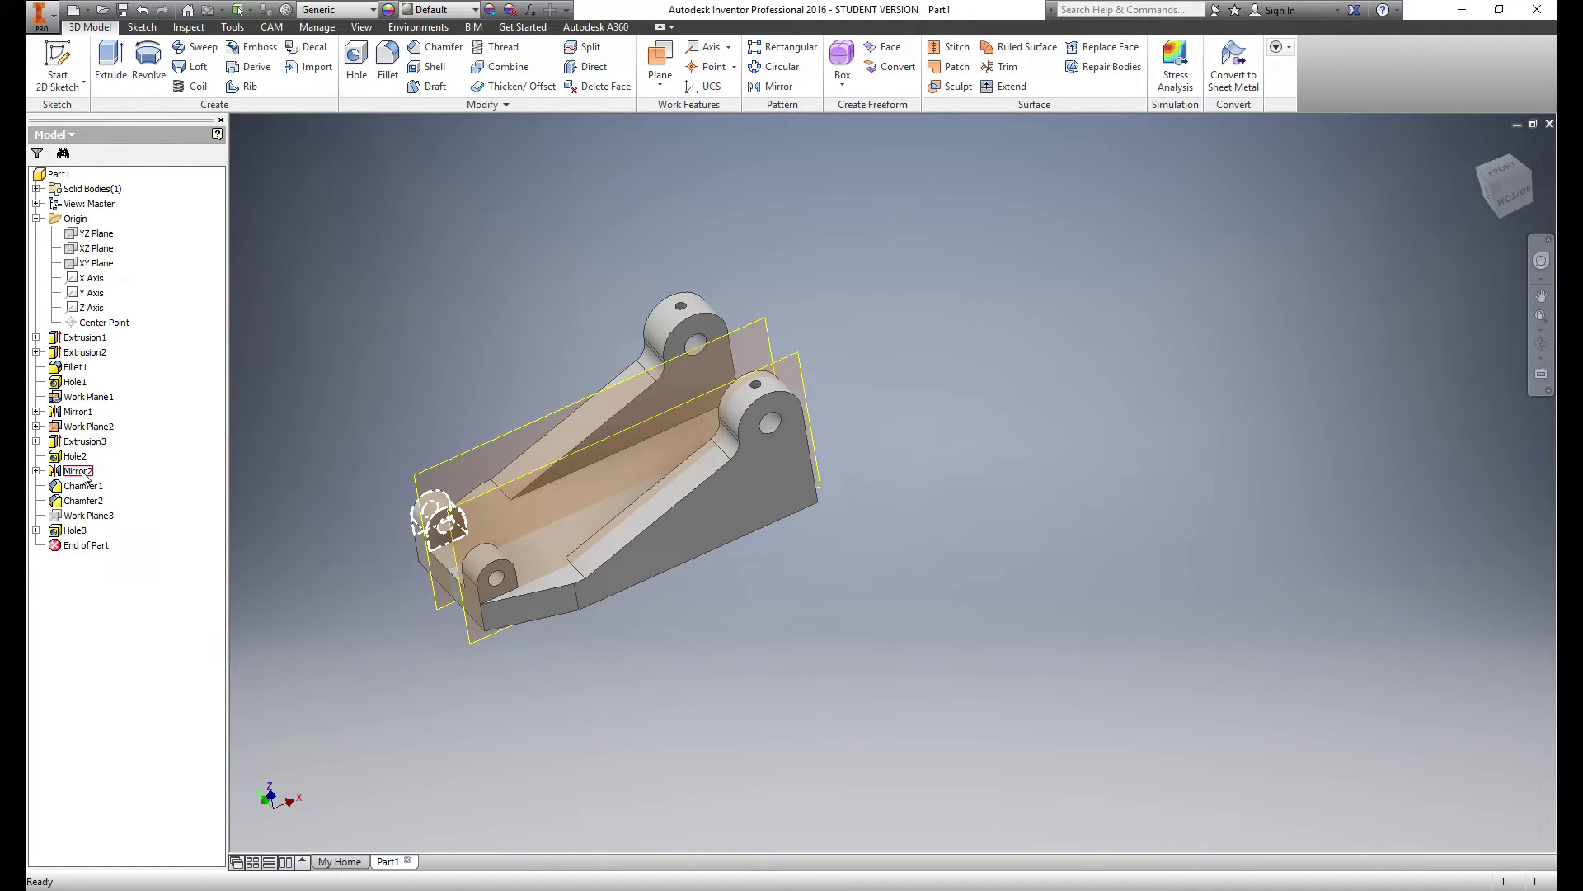
right_click(93, 428)
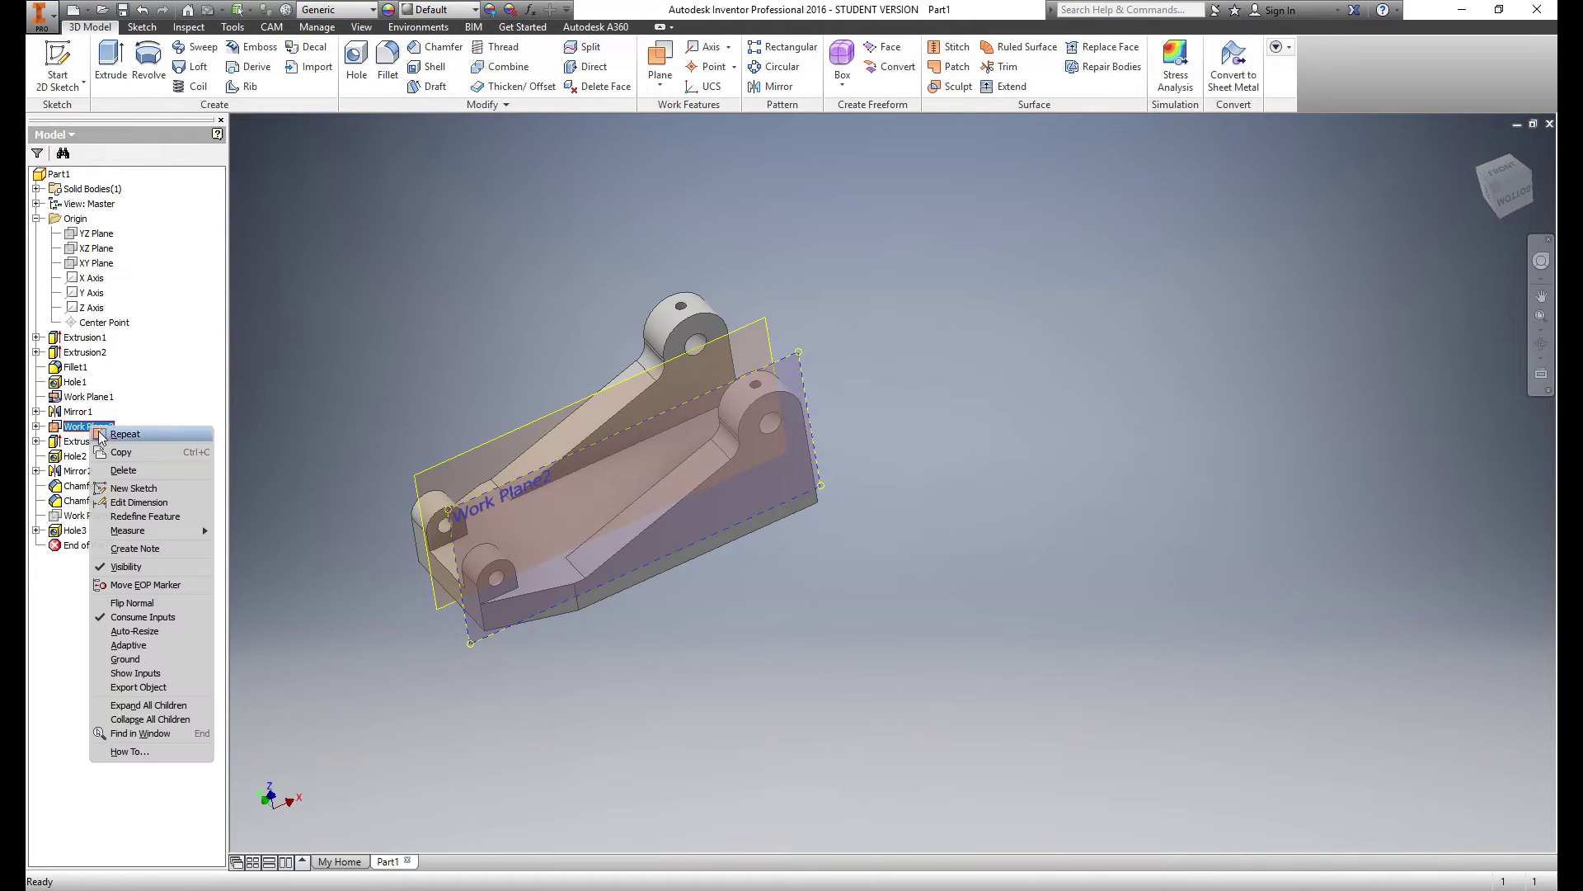
click(132, 567)
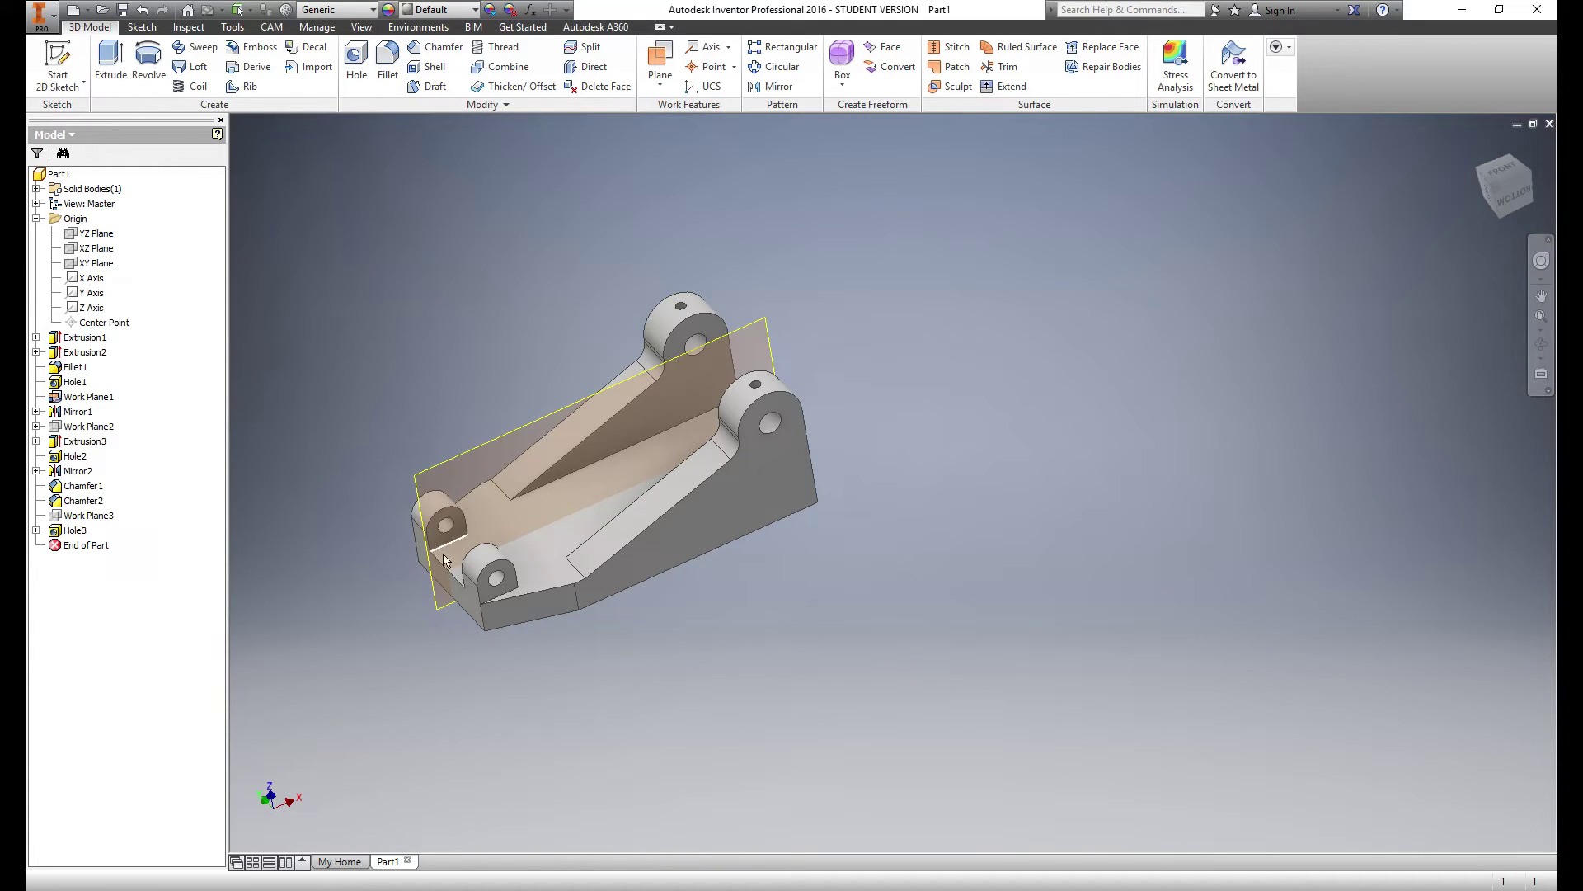
Start a sketch on the base plate's upper face and place two centre points behind the lugs, one on each side of the centreline
click(536, 584)
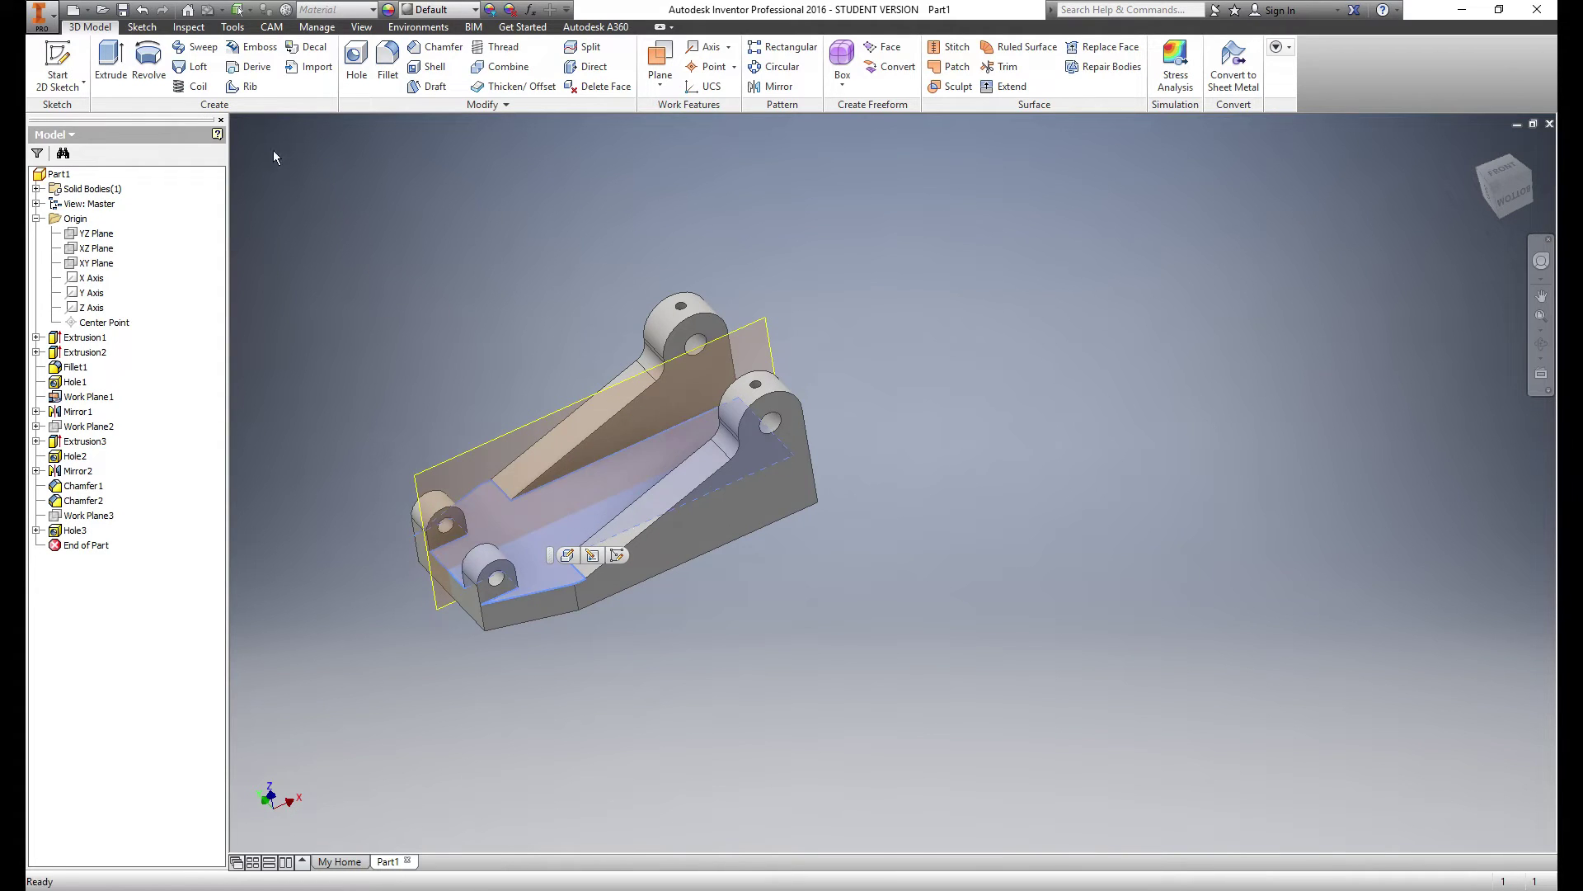
click(58, 62)
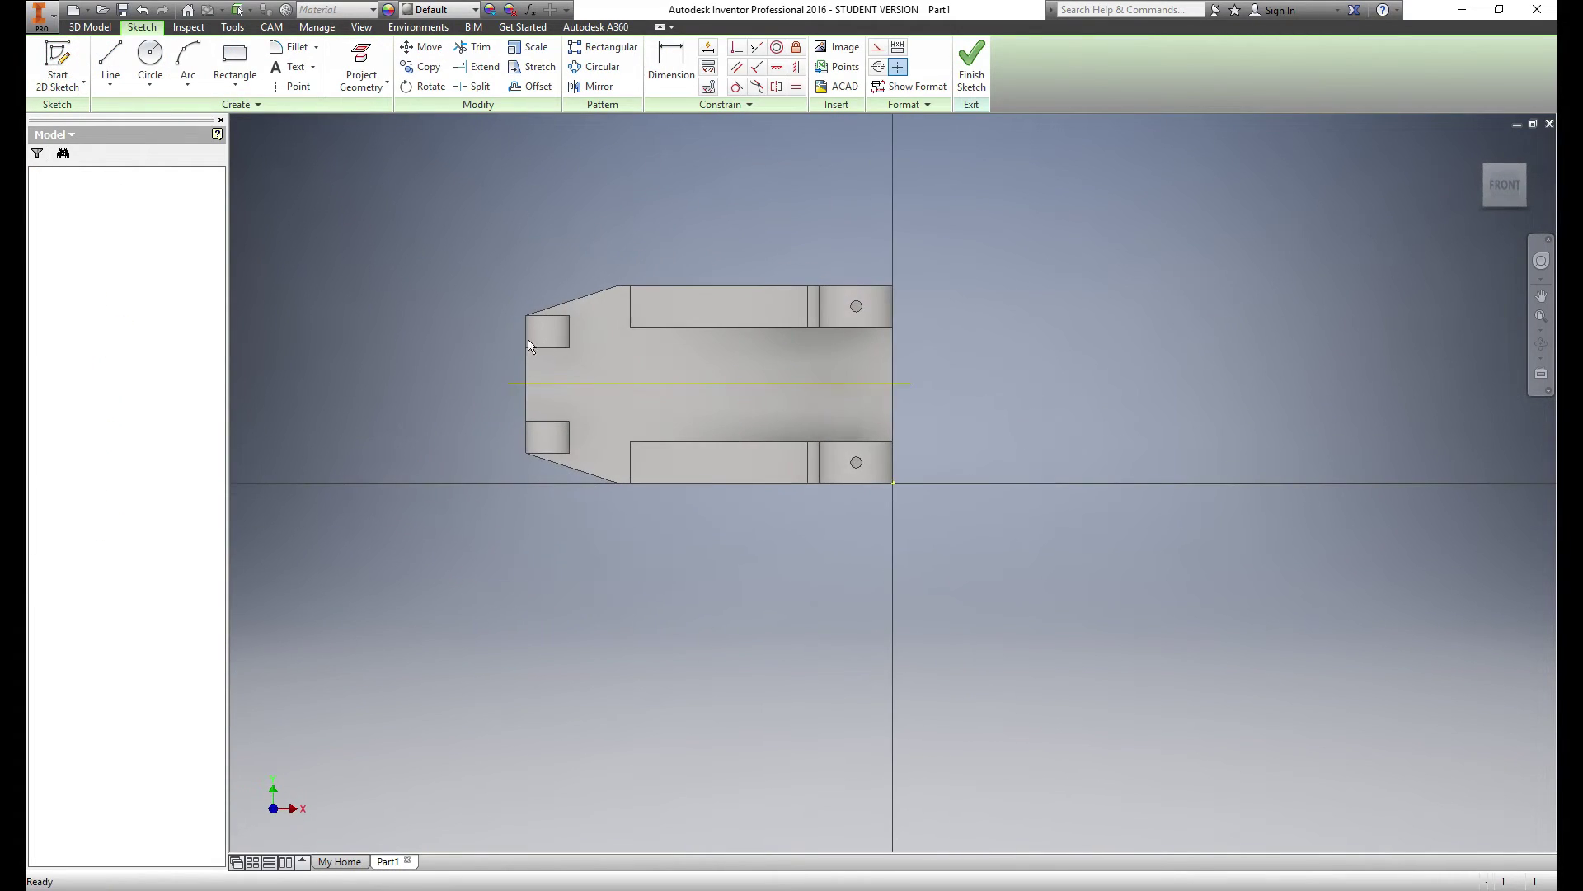
click(290, 85)
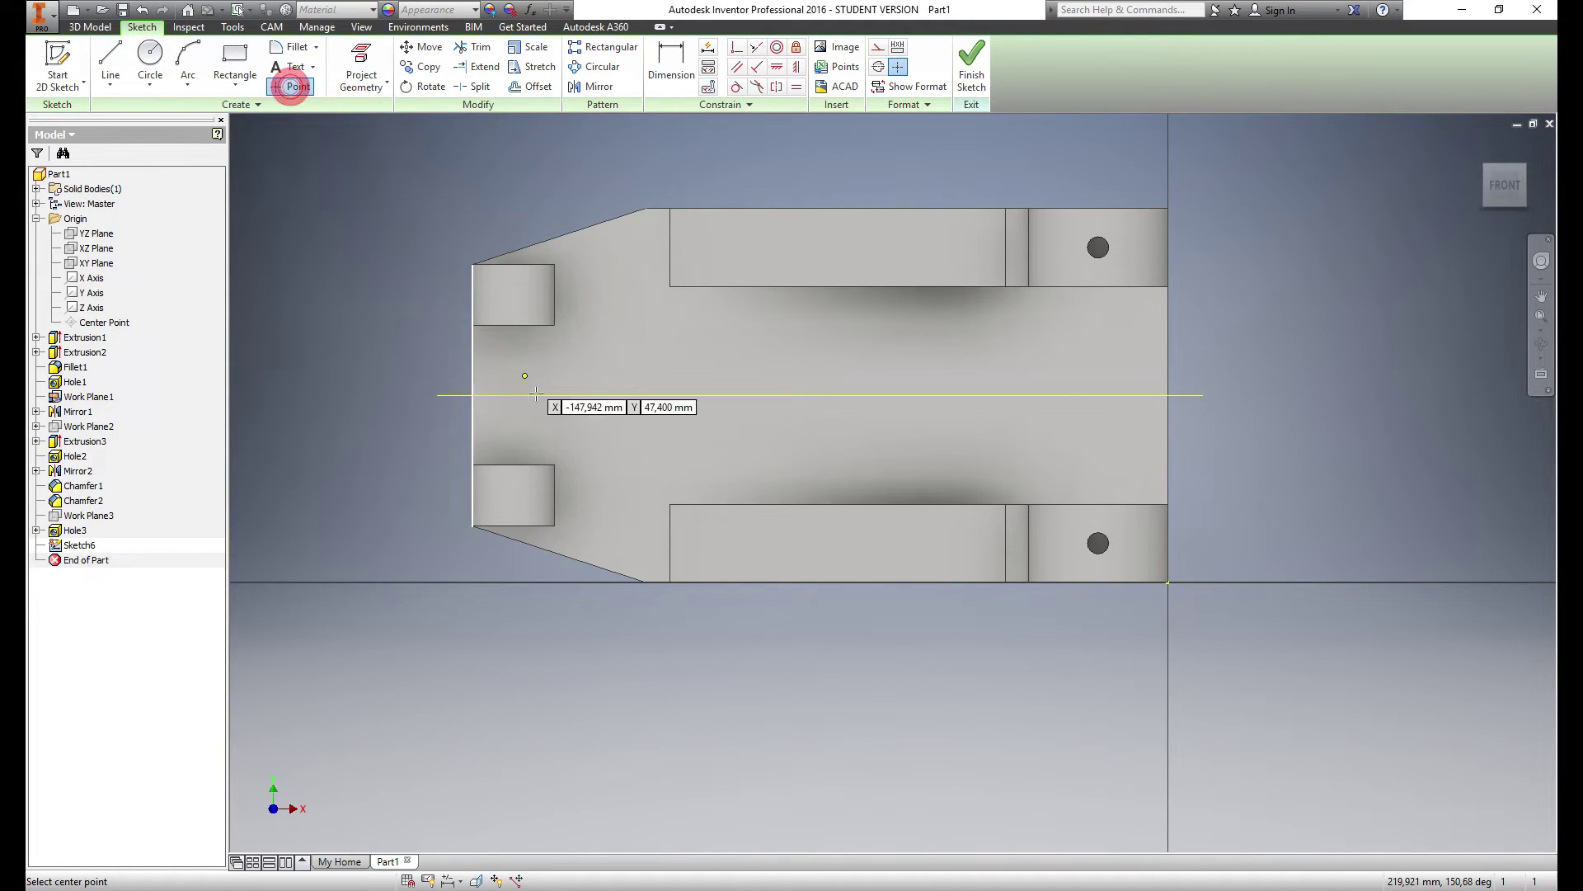
click(595, 448)
click(596, 344)
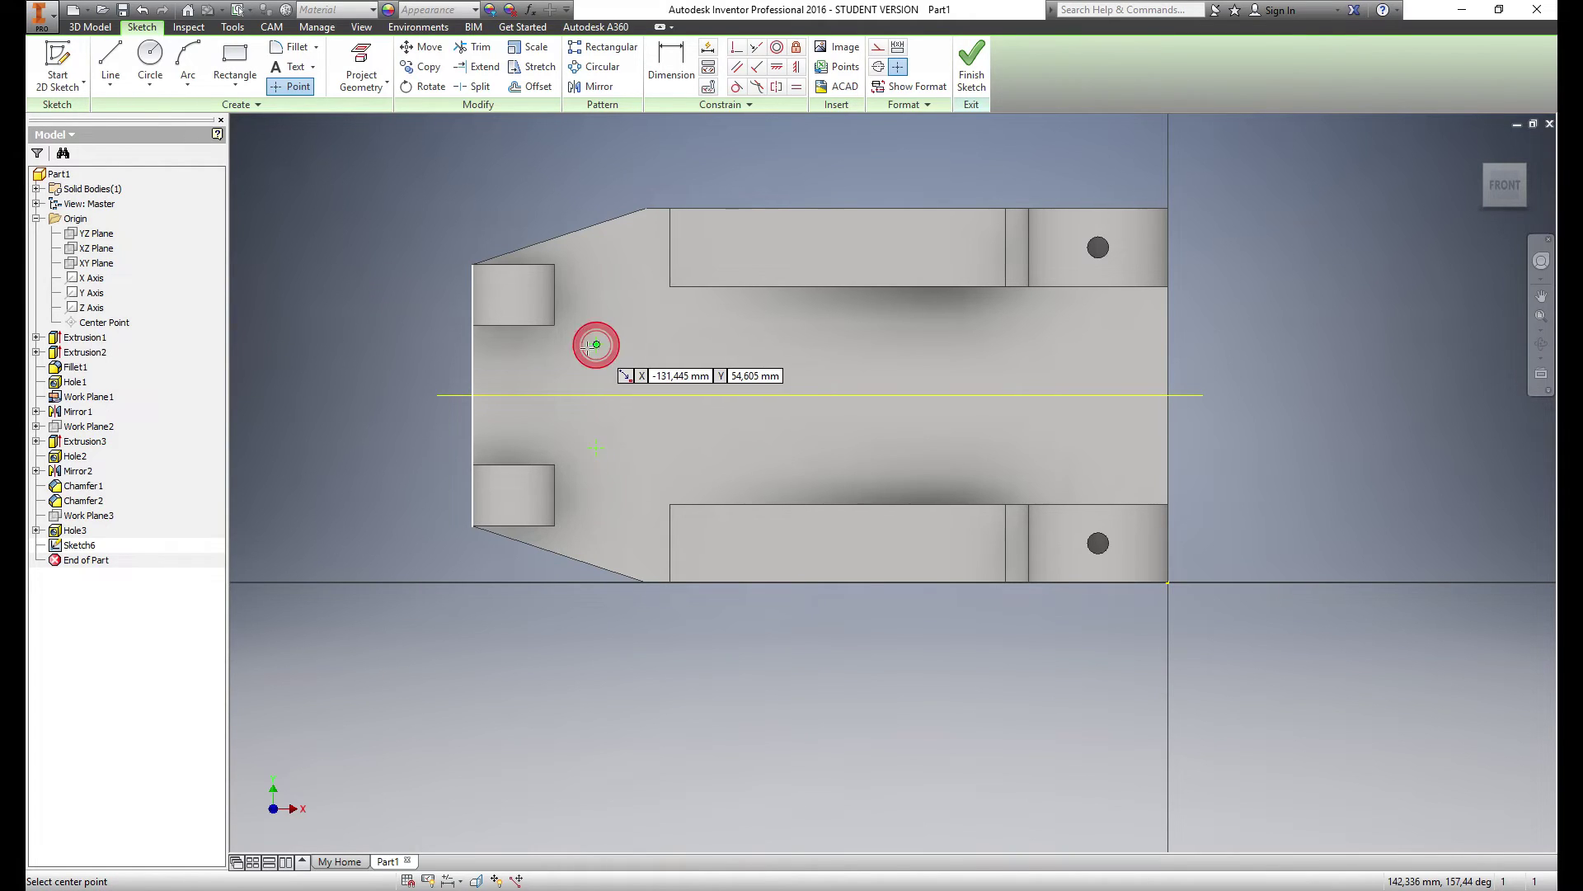
key(Escape)
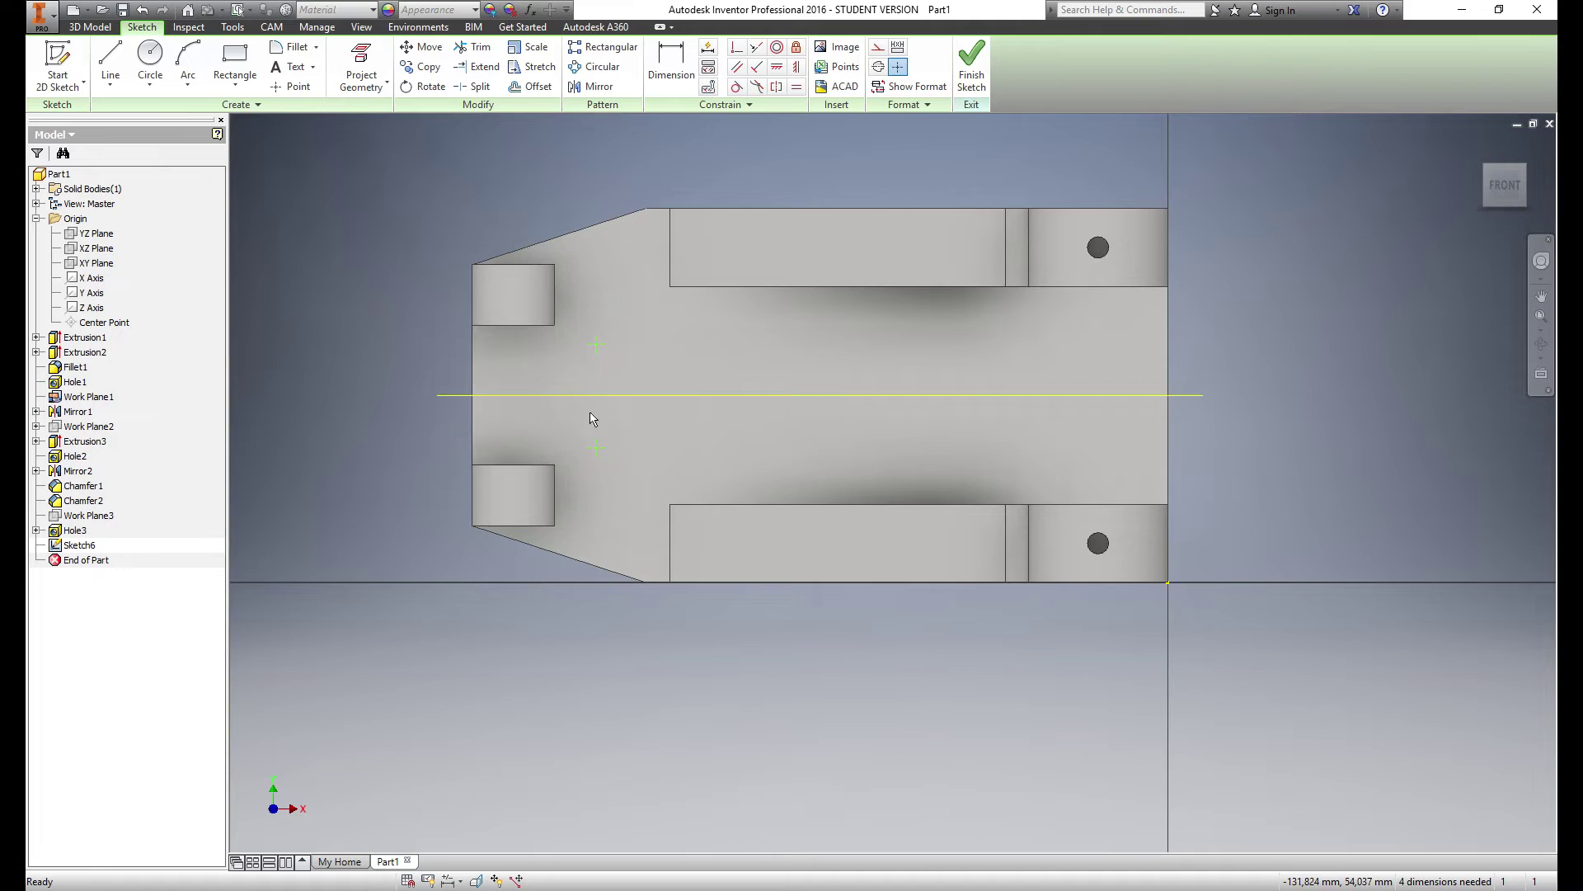
Align the two centre points with a vertical constraint
click(796, 70)
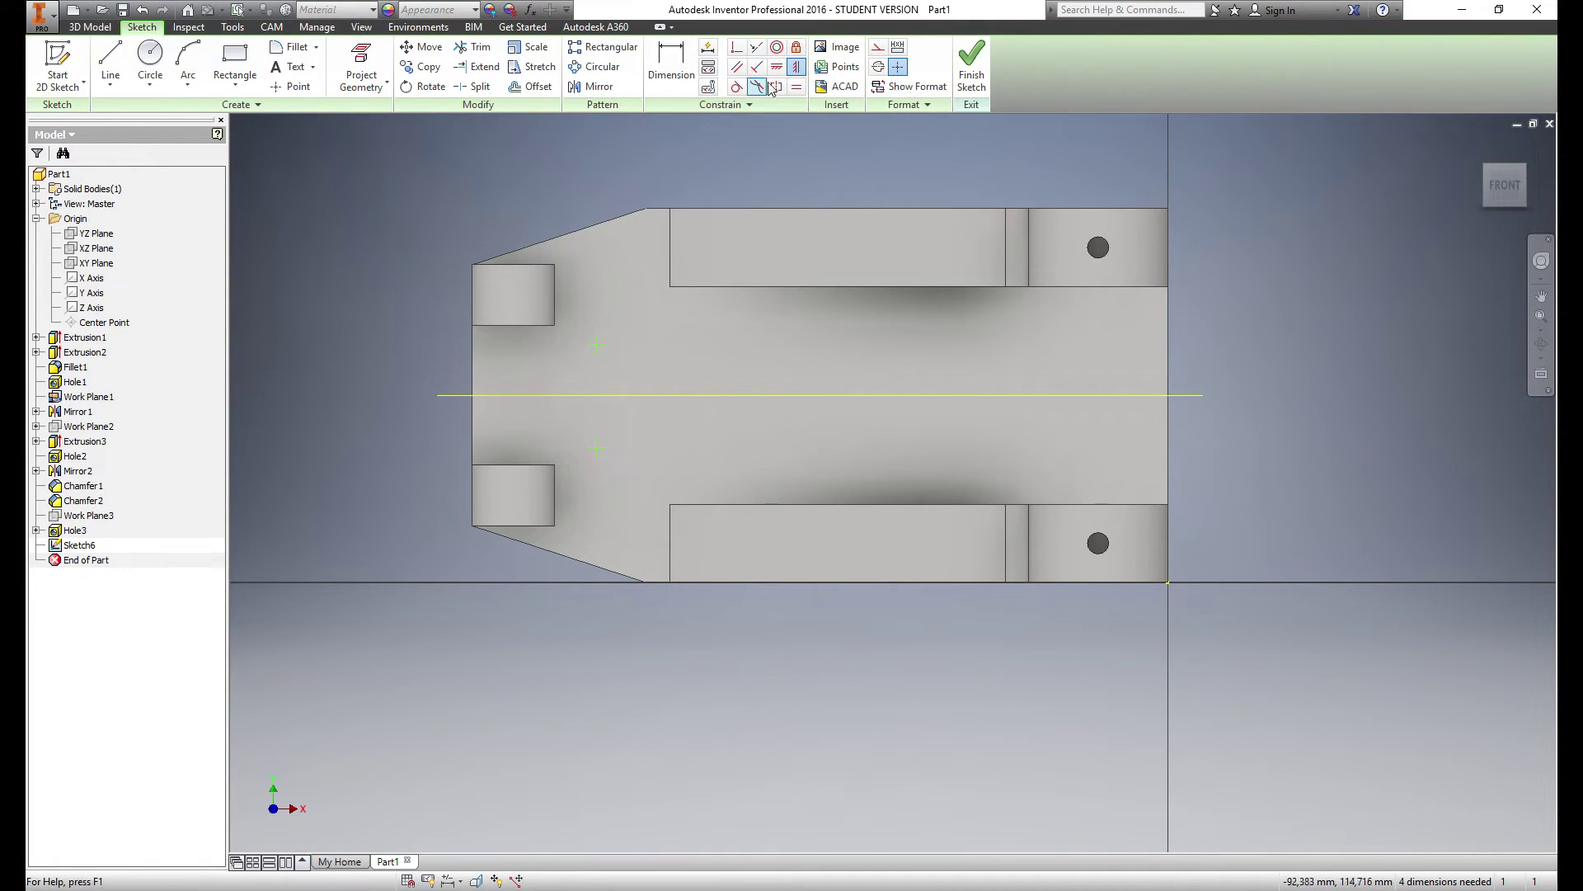
click(595, 344)
click(594, 448)
key(Escape)
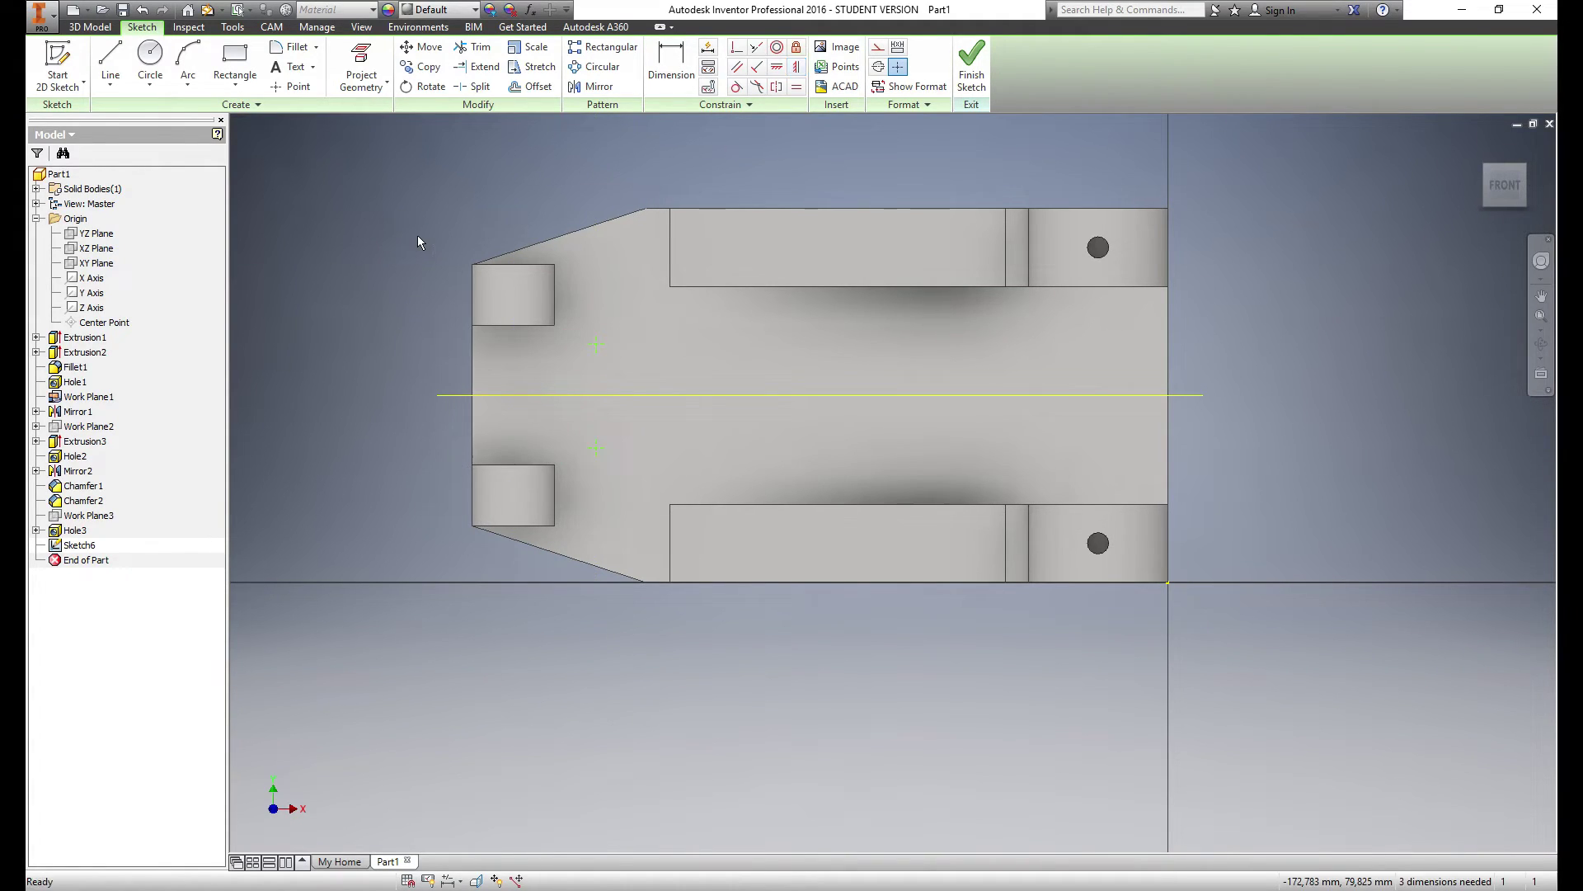
Dimension the lower centre point 33 mm from the base plate's end edge between the lugs
click(671, 65)
click(596, 447)
click(471, 452)
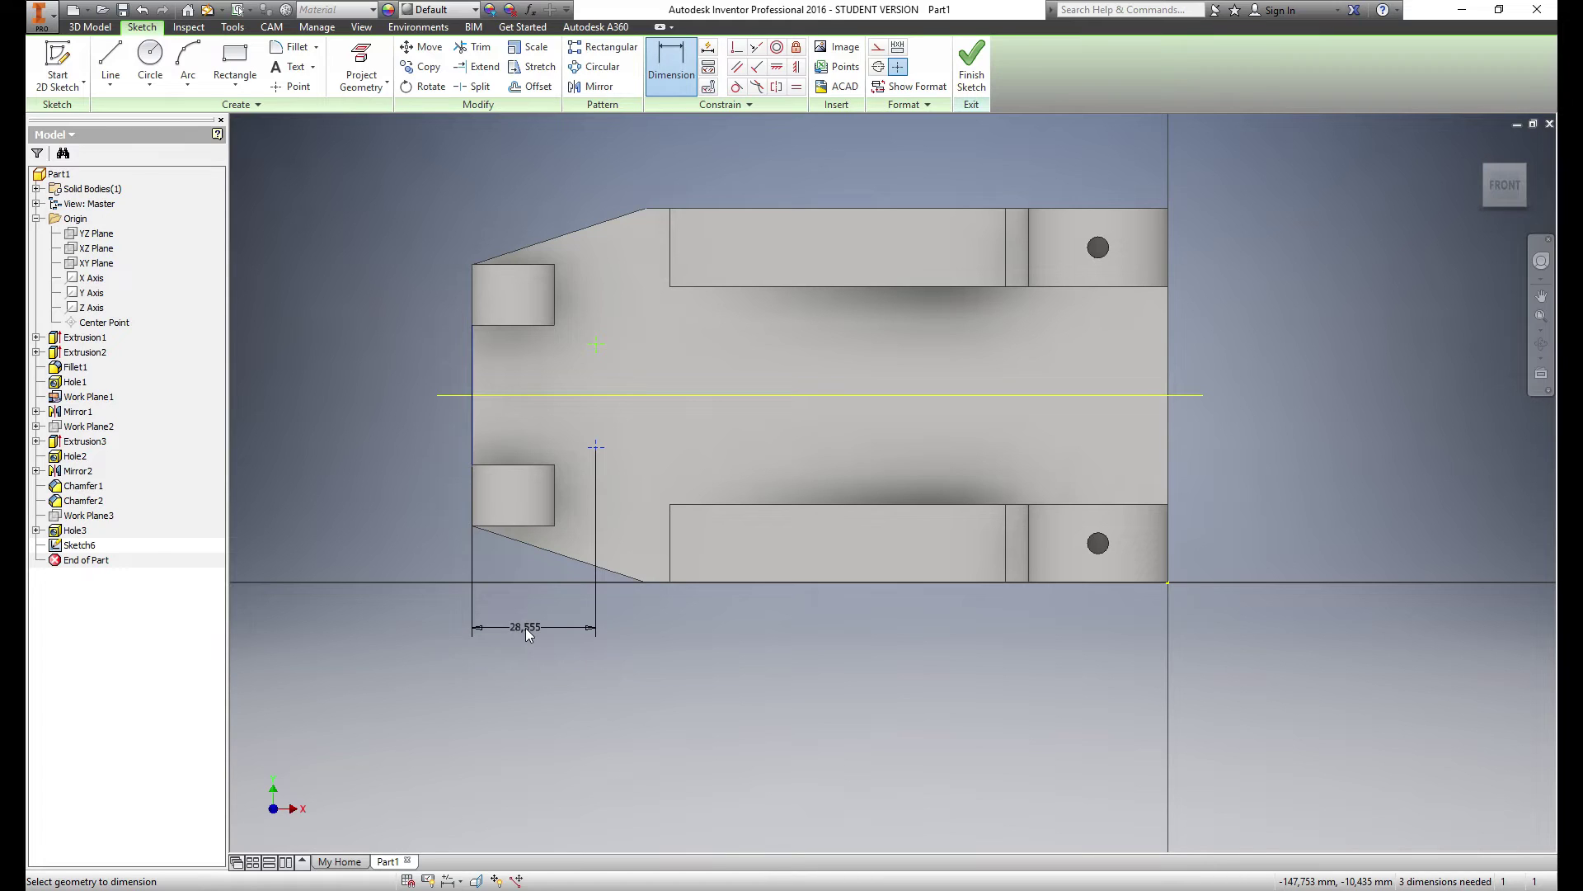
click(526, 627)
text(33)
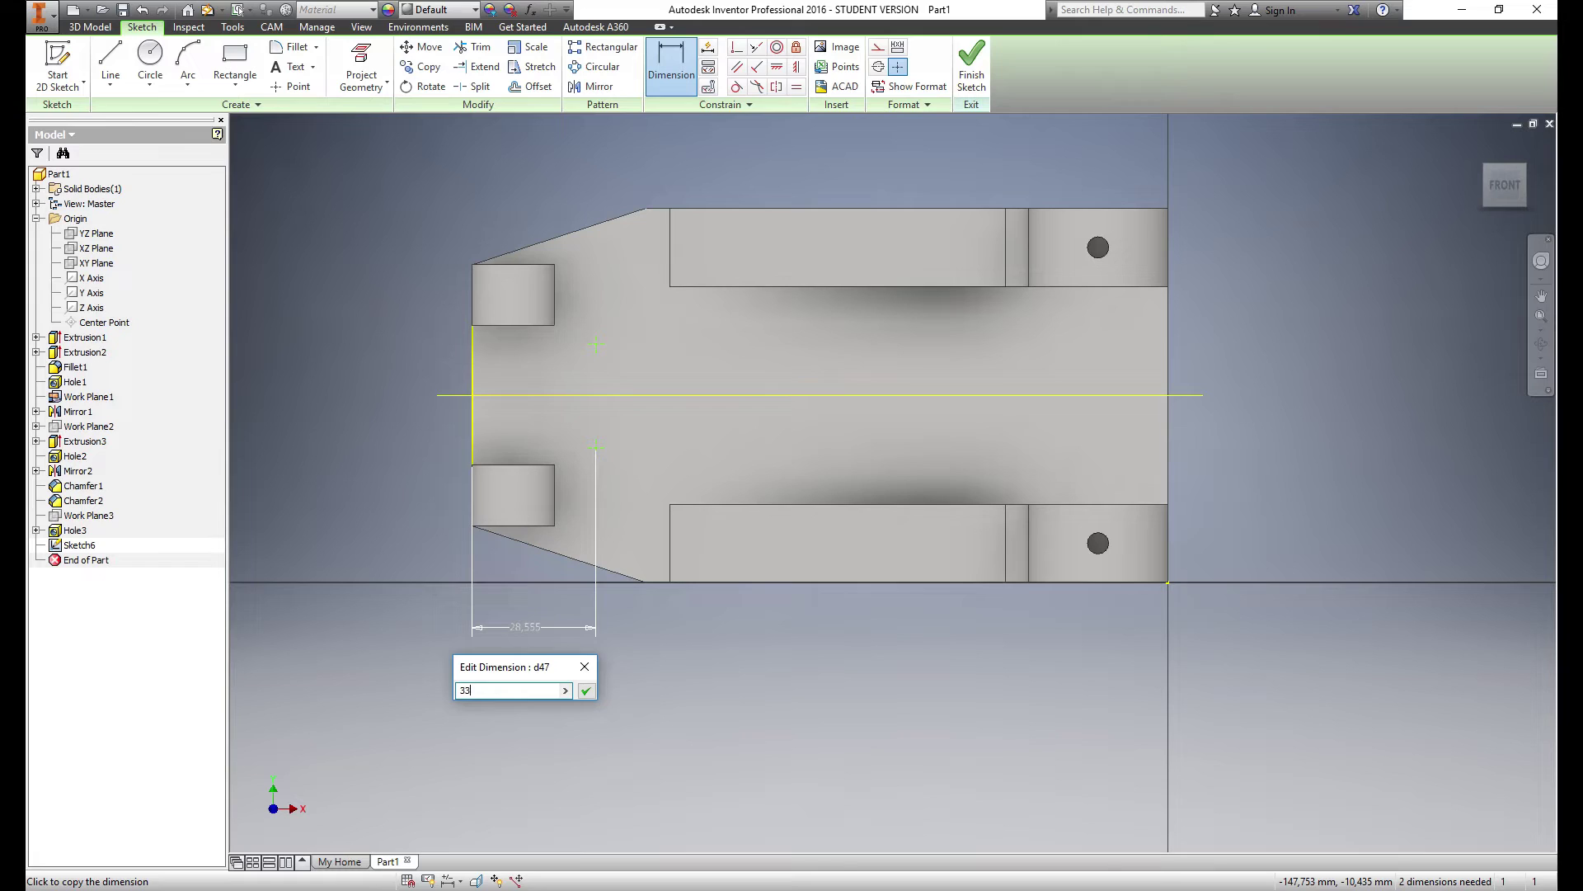
key(Return)
Set the vertical spacing between the two centre points to 32 mm
click(616, 344)
click(615, 446)
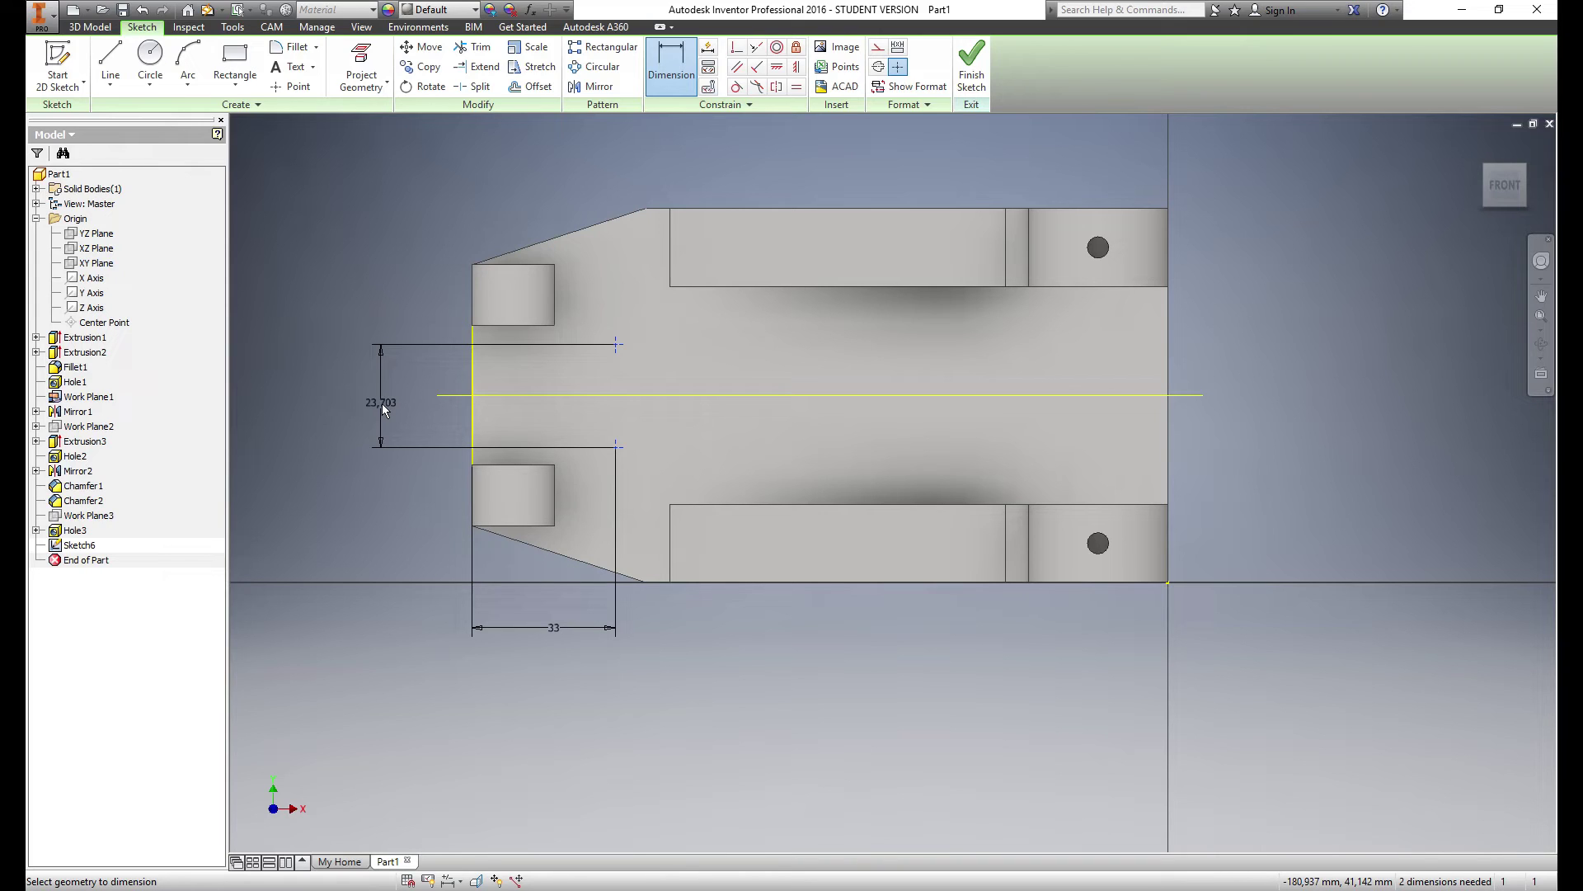
click(383, 403)
text(32)
key(Return)
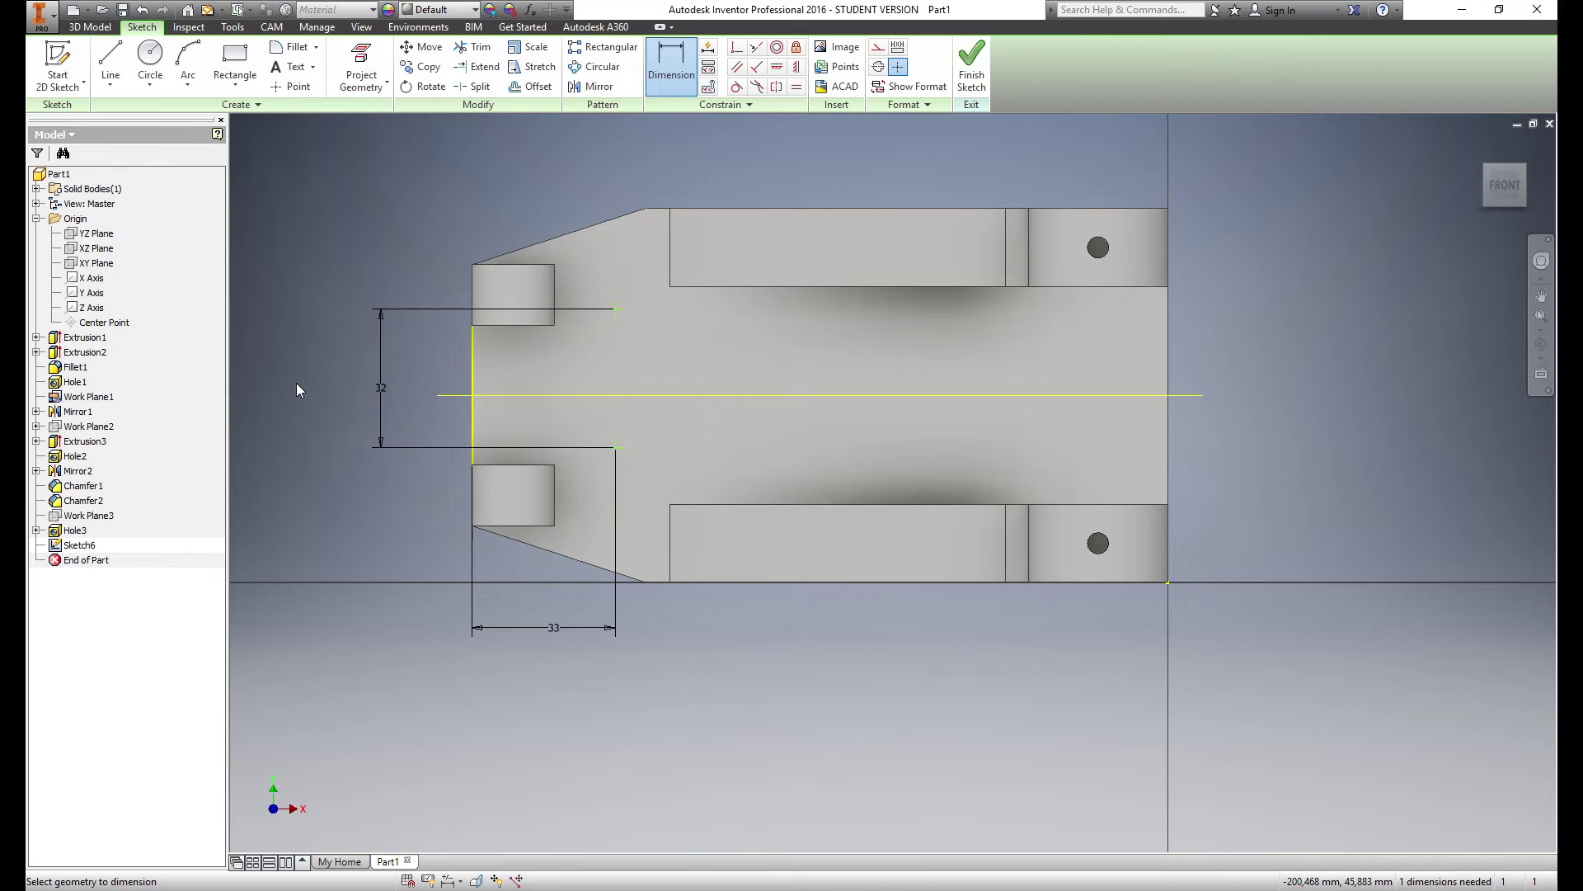
Project the central work plane into the sketch as a reference line
click(619, 310)
key(Escape)
key(p)
click(588, 395)
click(583, 396)
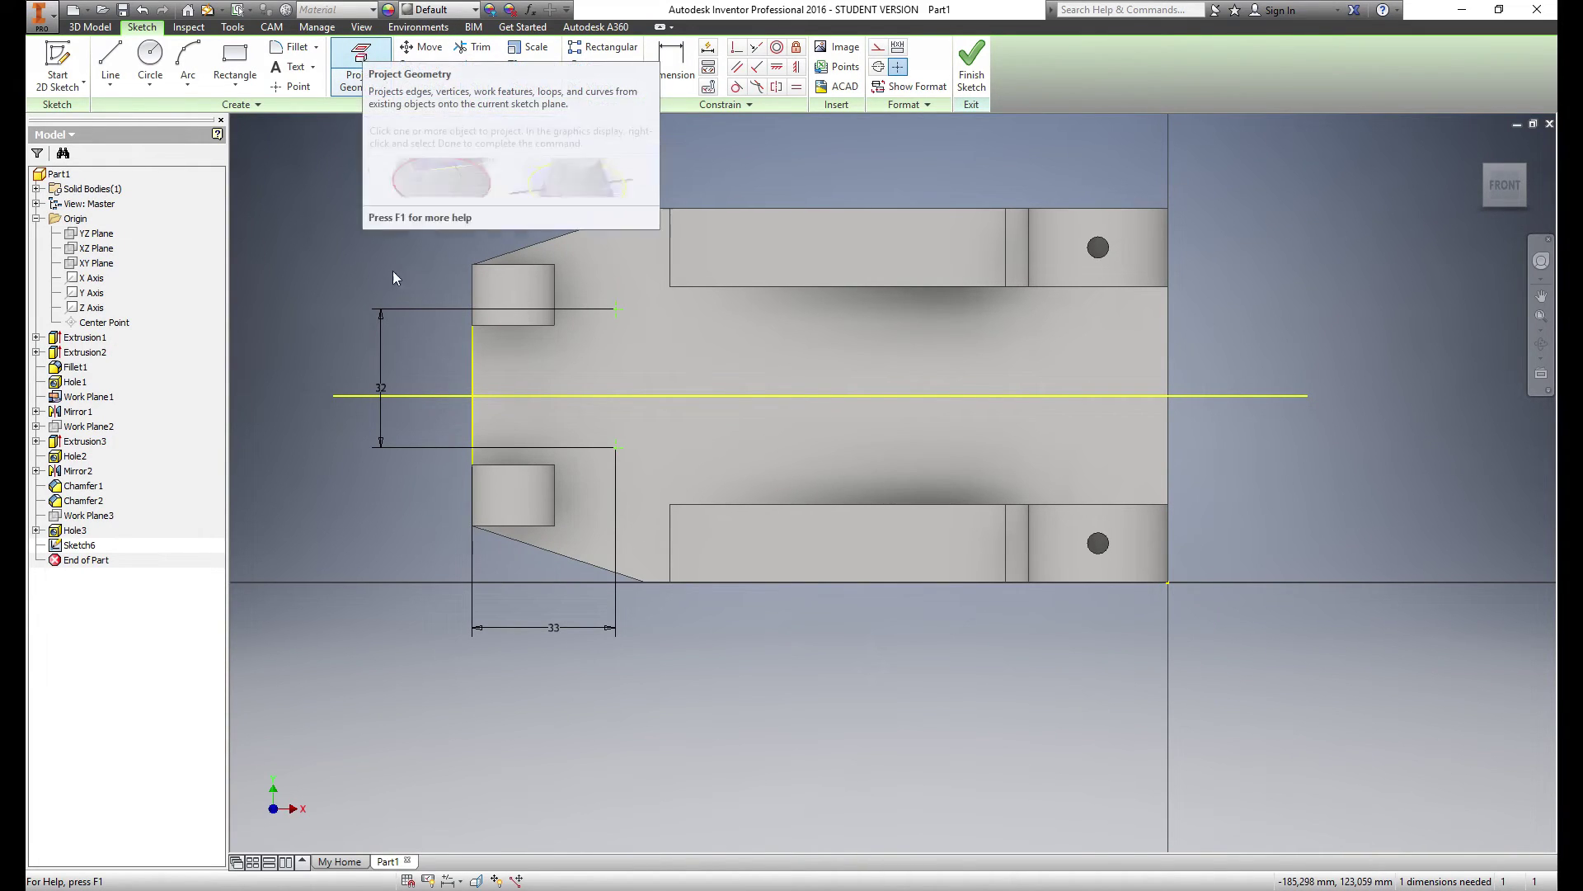
click(361, 54)
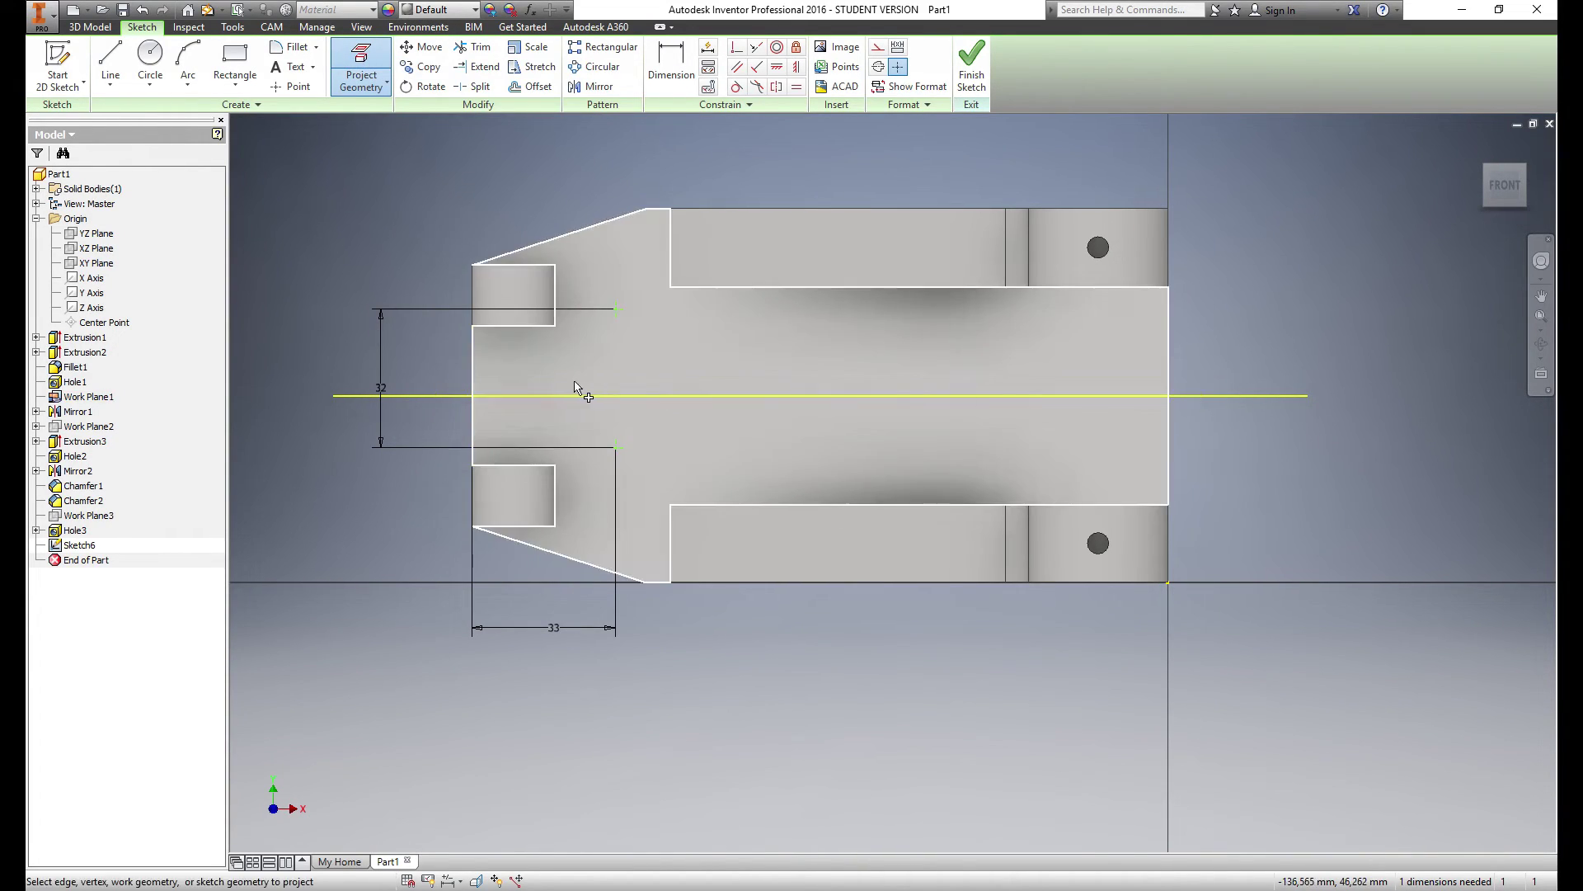
key(Escape)
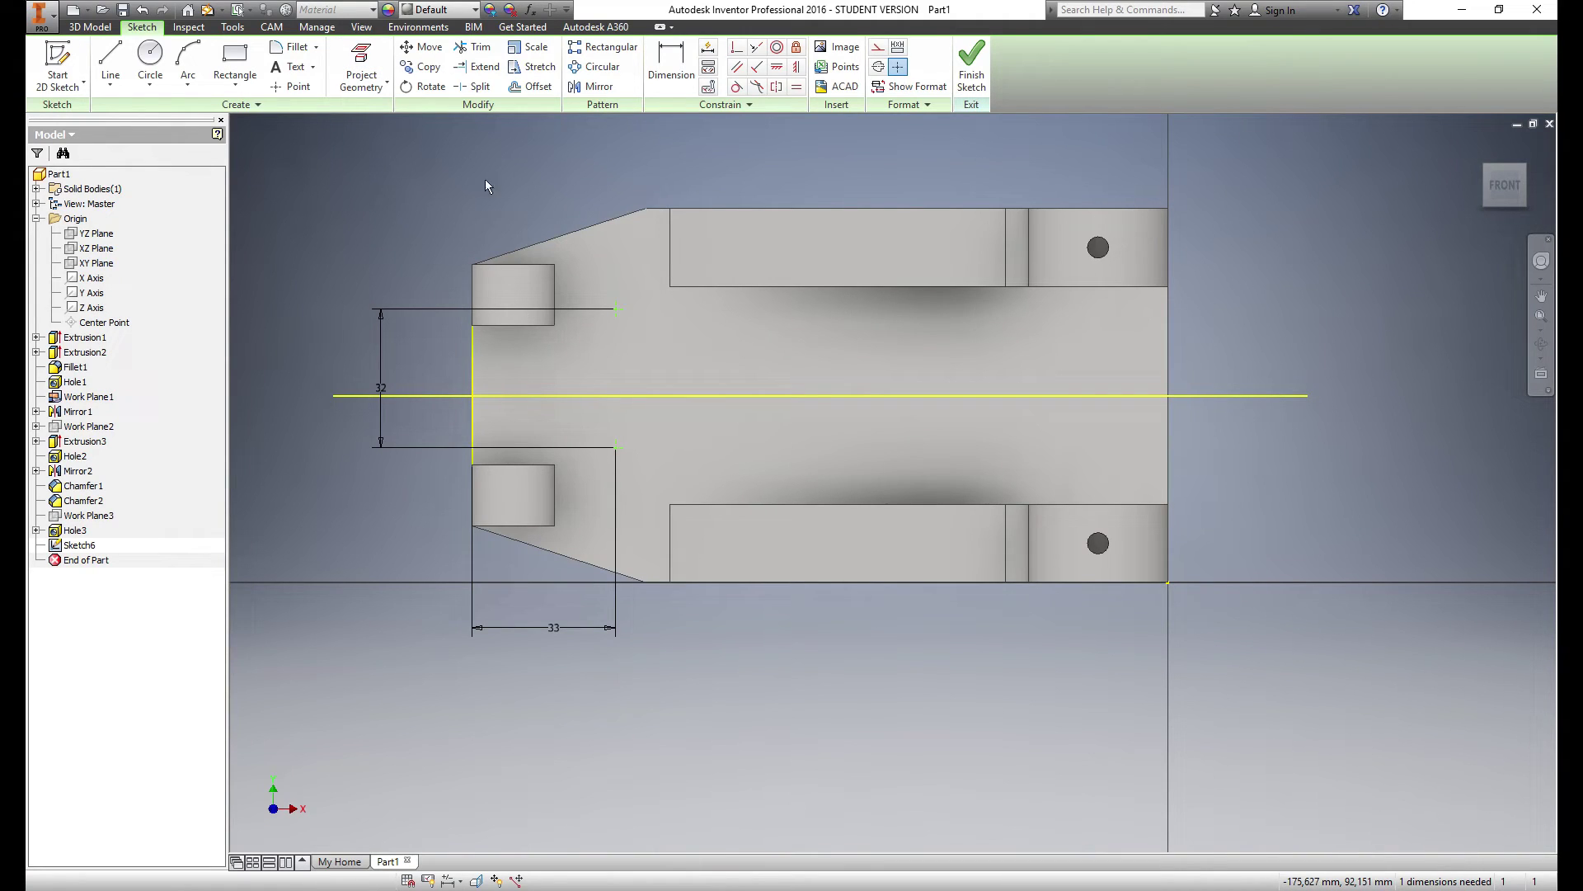
Dimension the upper centre point 16 mm from the projected centreline and finish the sketch
click(671, 62)
click(617, 310)
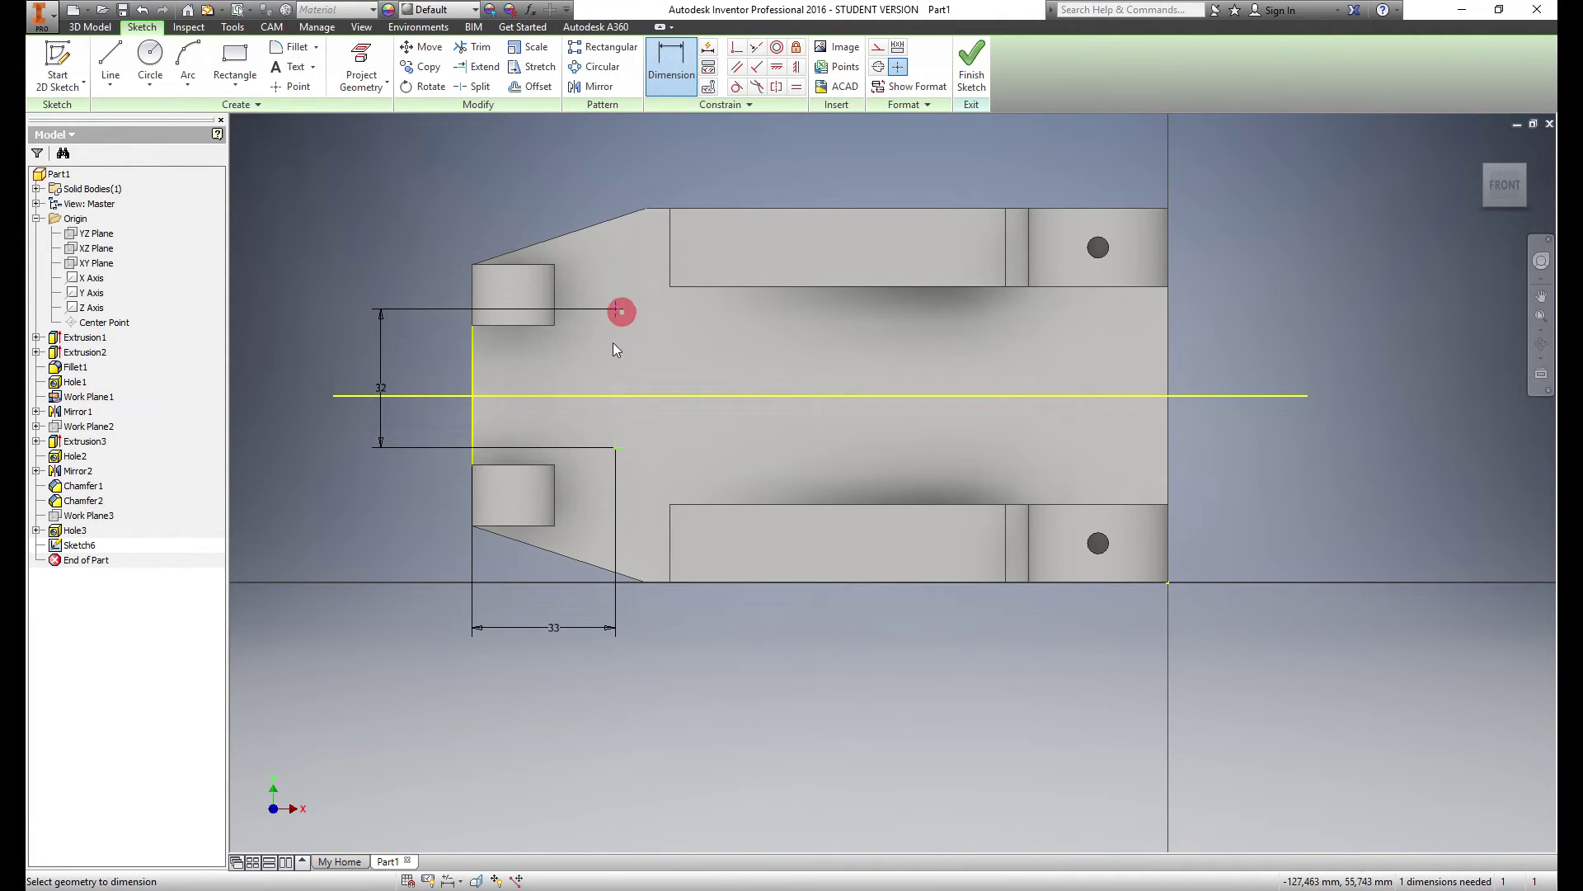
click(609, 392)
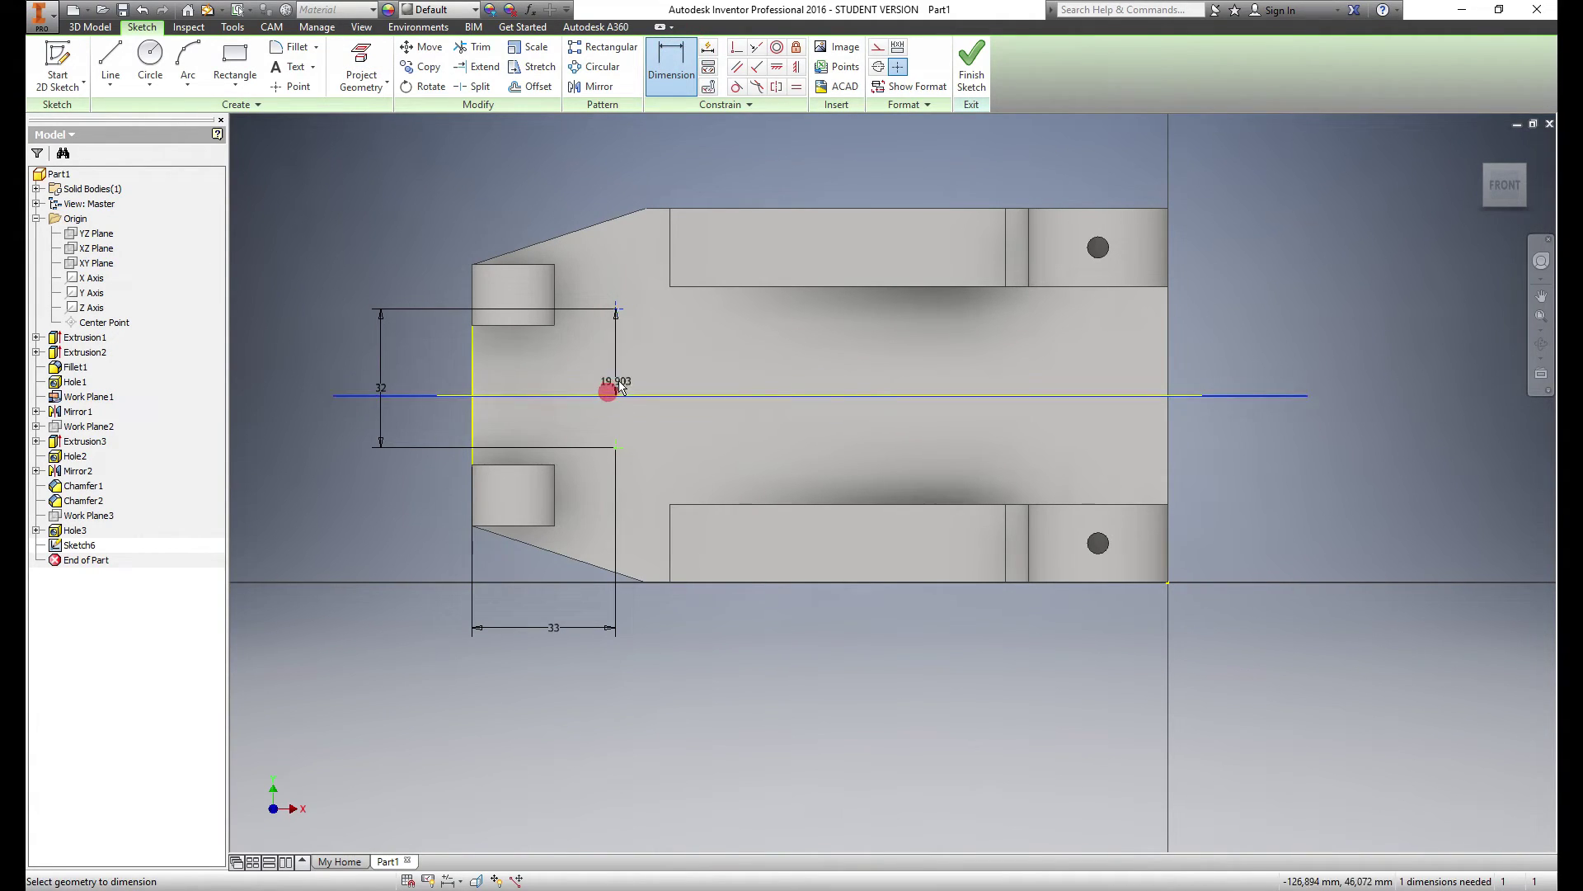
click(659, 361)
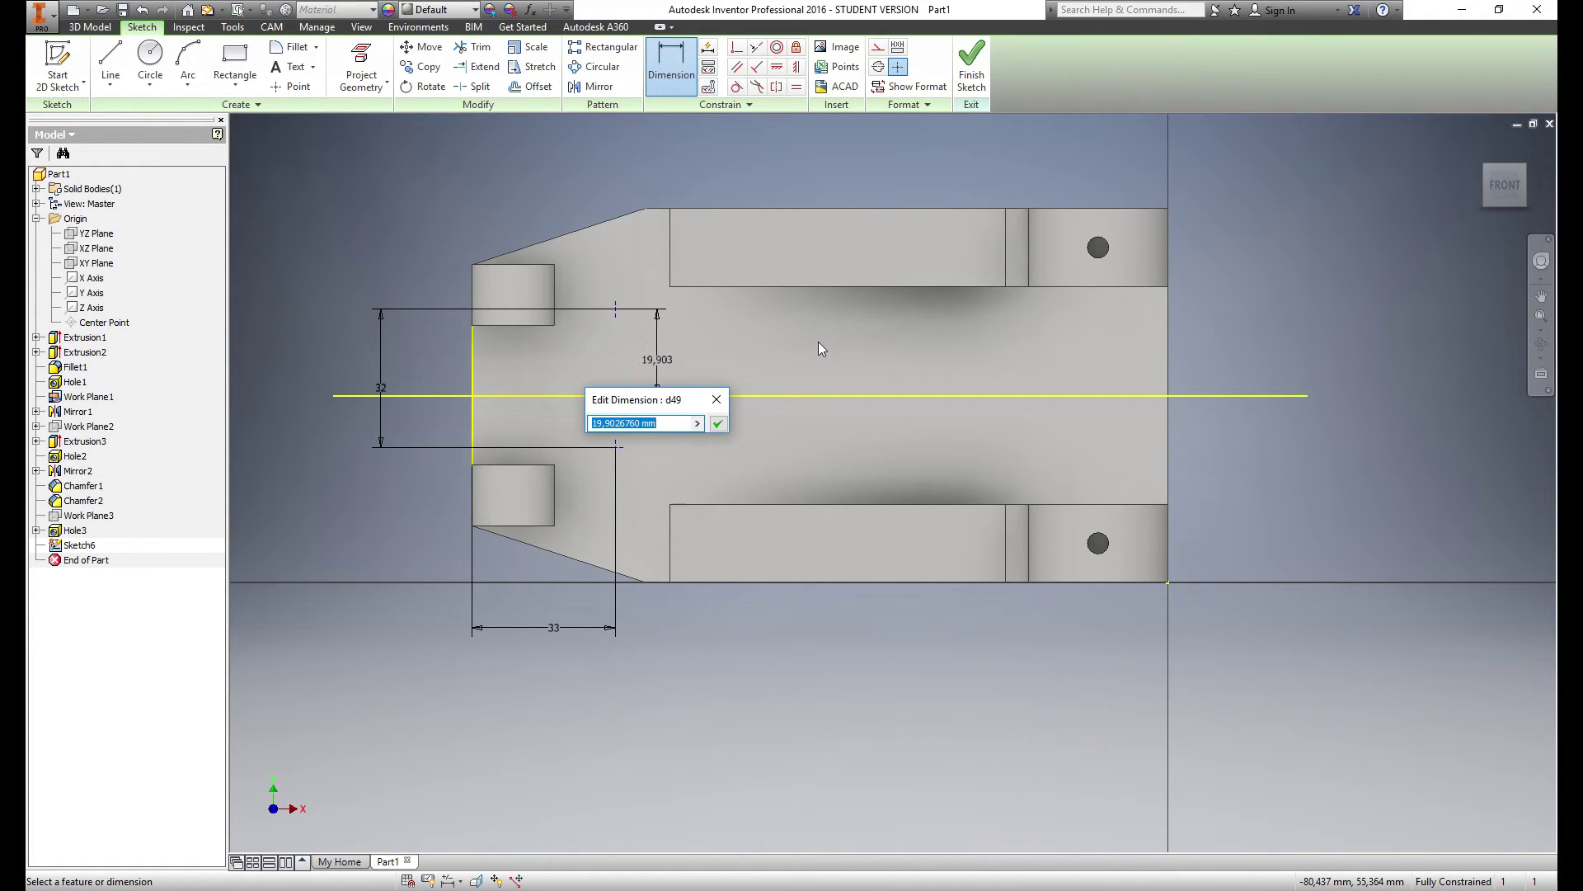
key(Return)
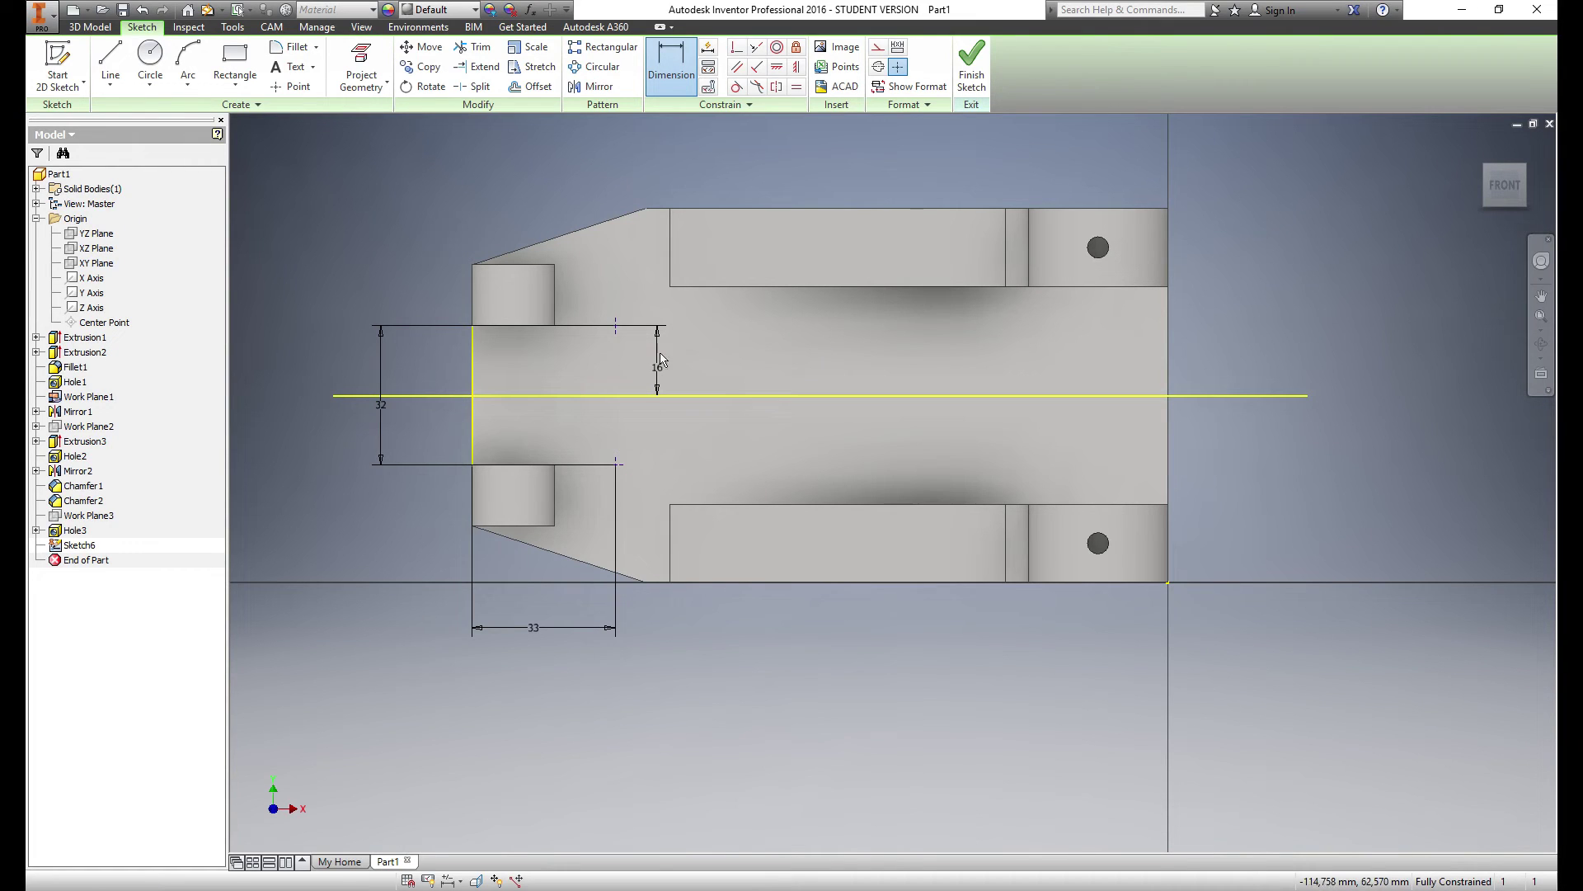
click(971, 61)
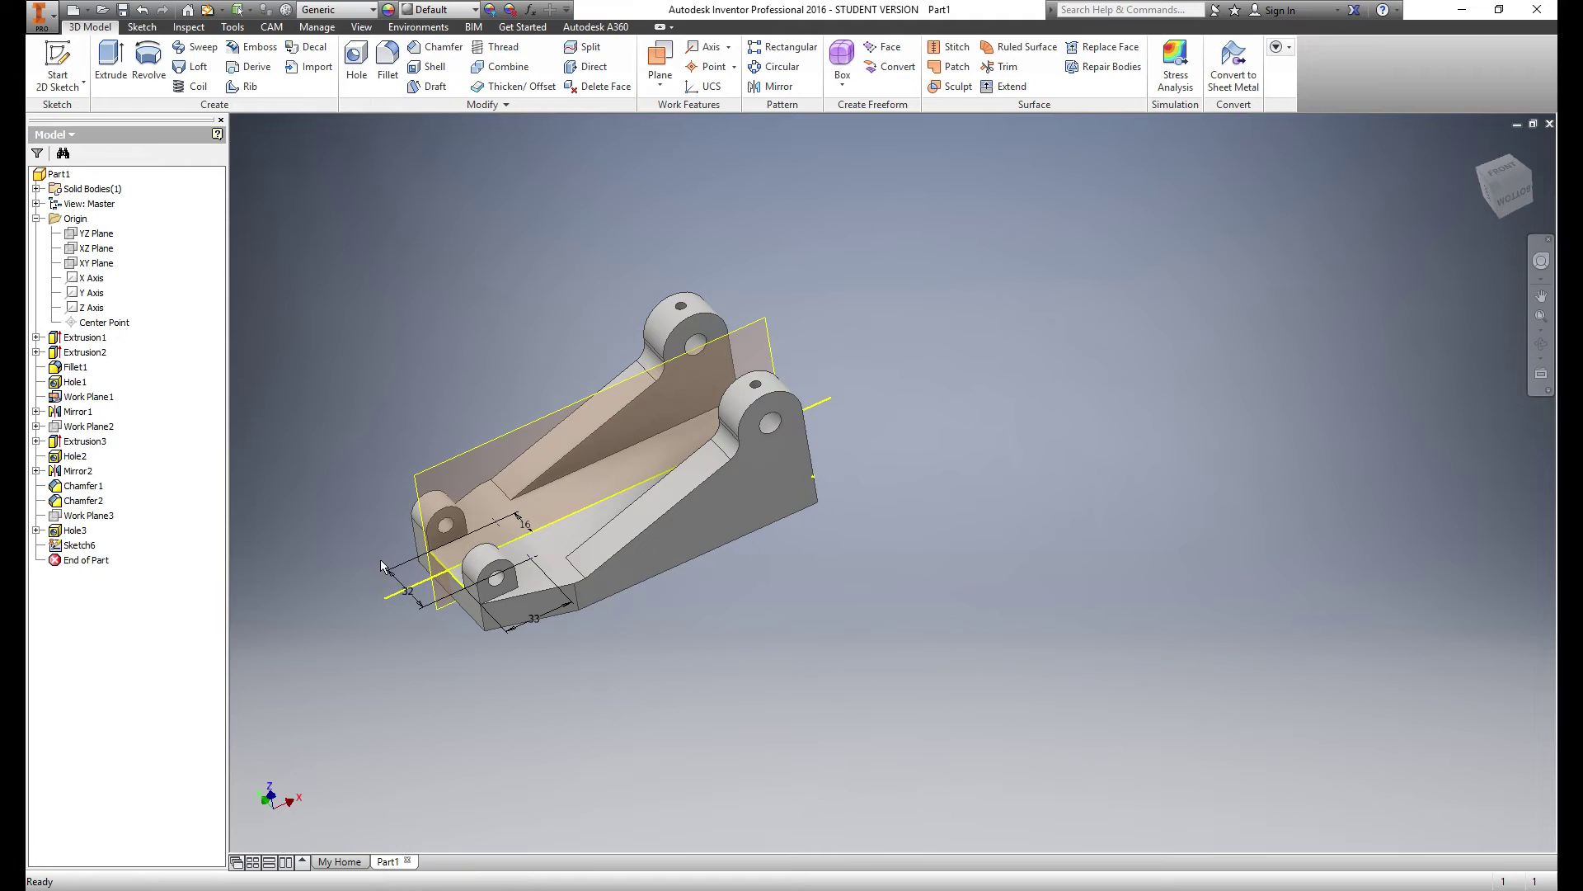
Create simple 11 mm diameter holes at both sketch points, terminated Through All
scroll(383, 556, up, 3)
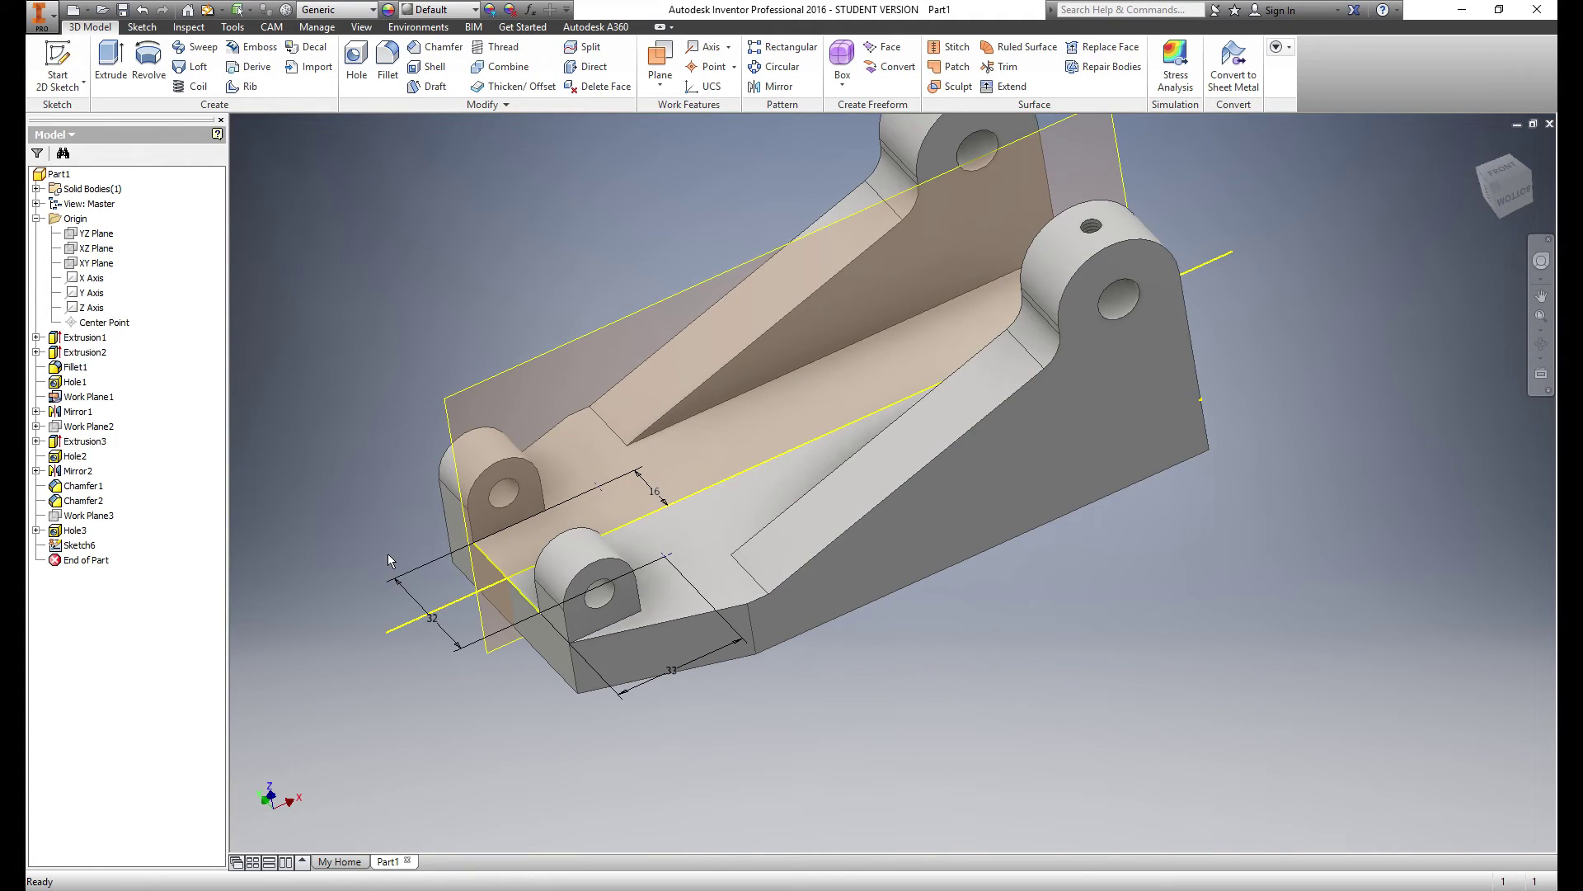
click(356, 72)
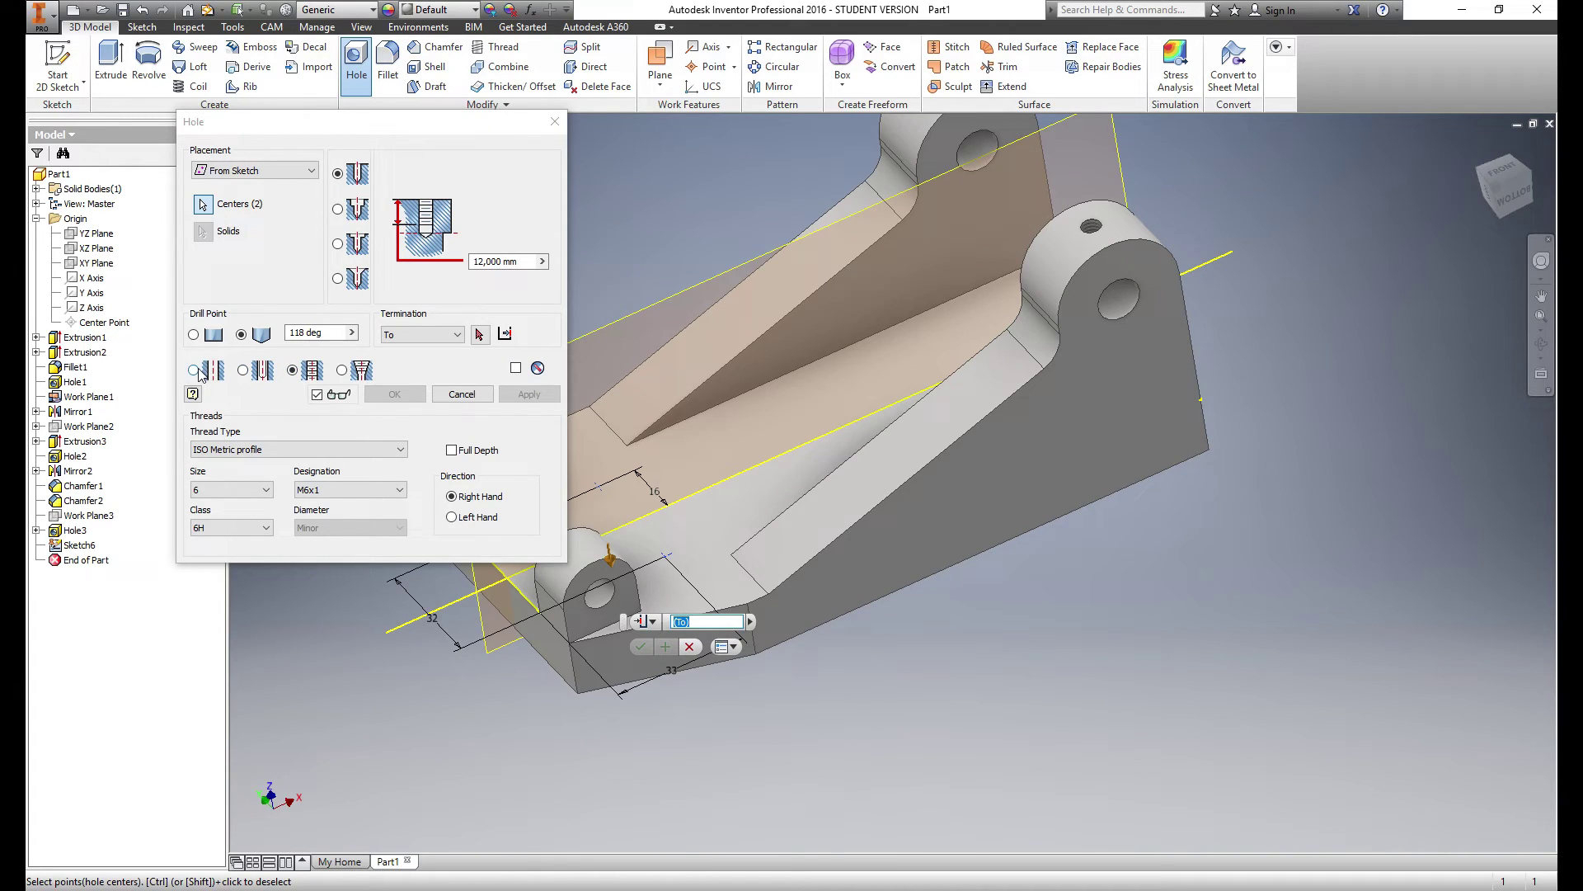
click(194, 371)
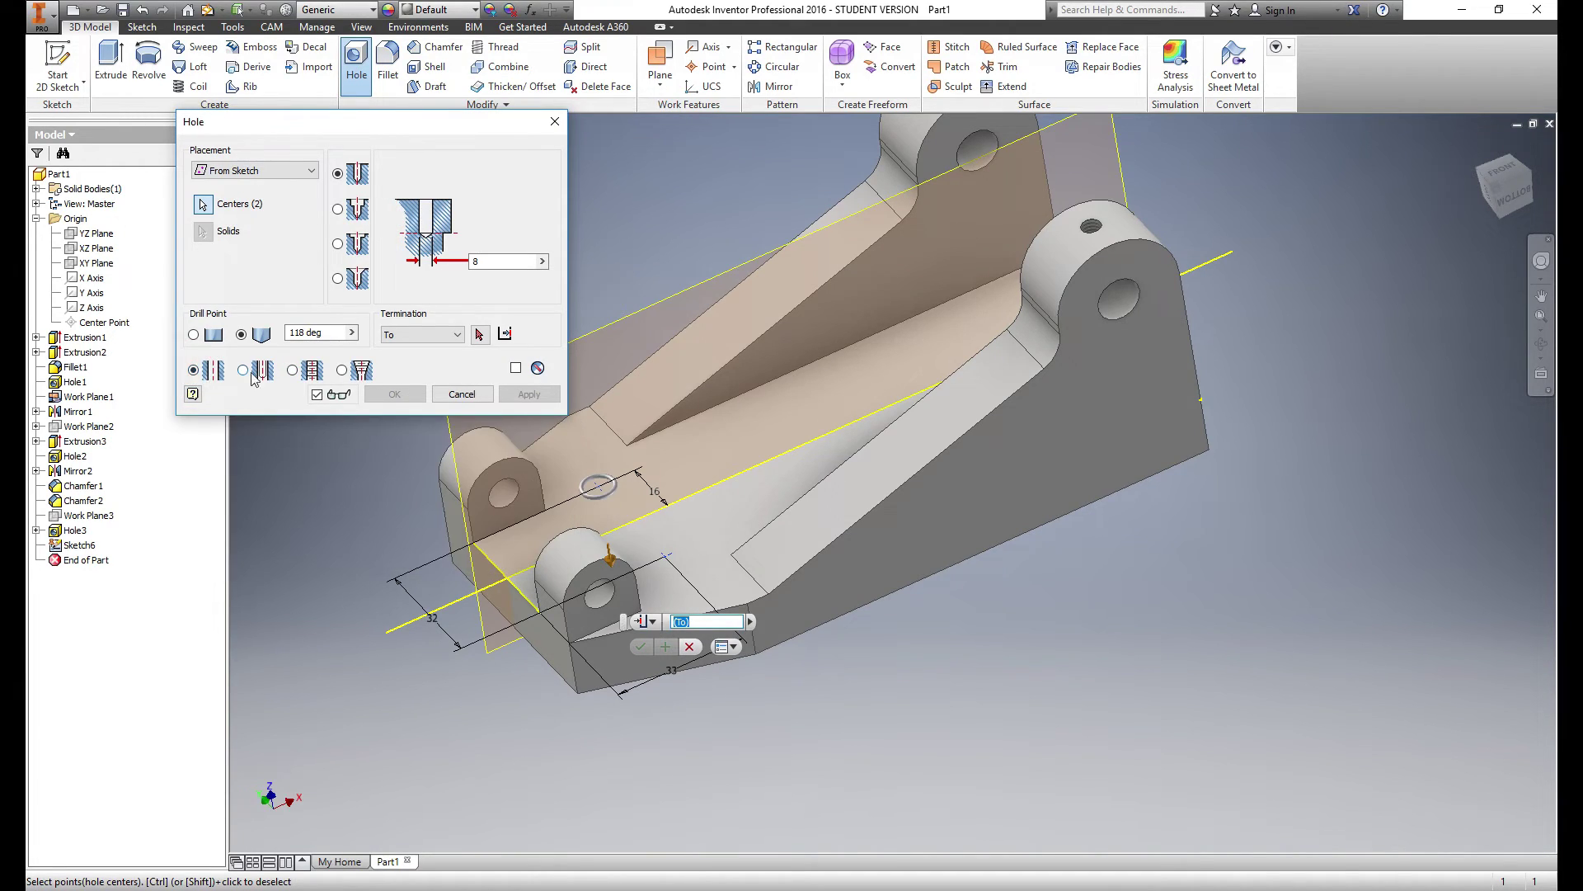
click(437, 335)
click(446, 361)
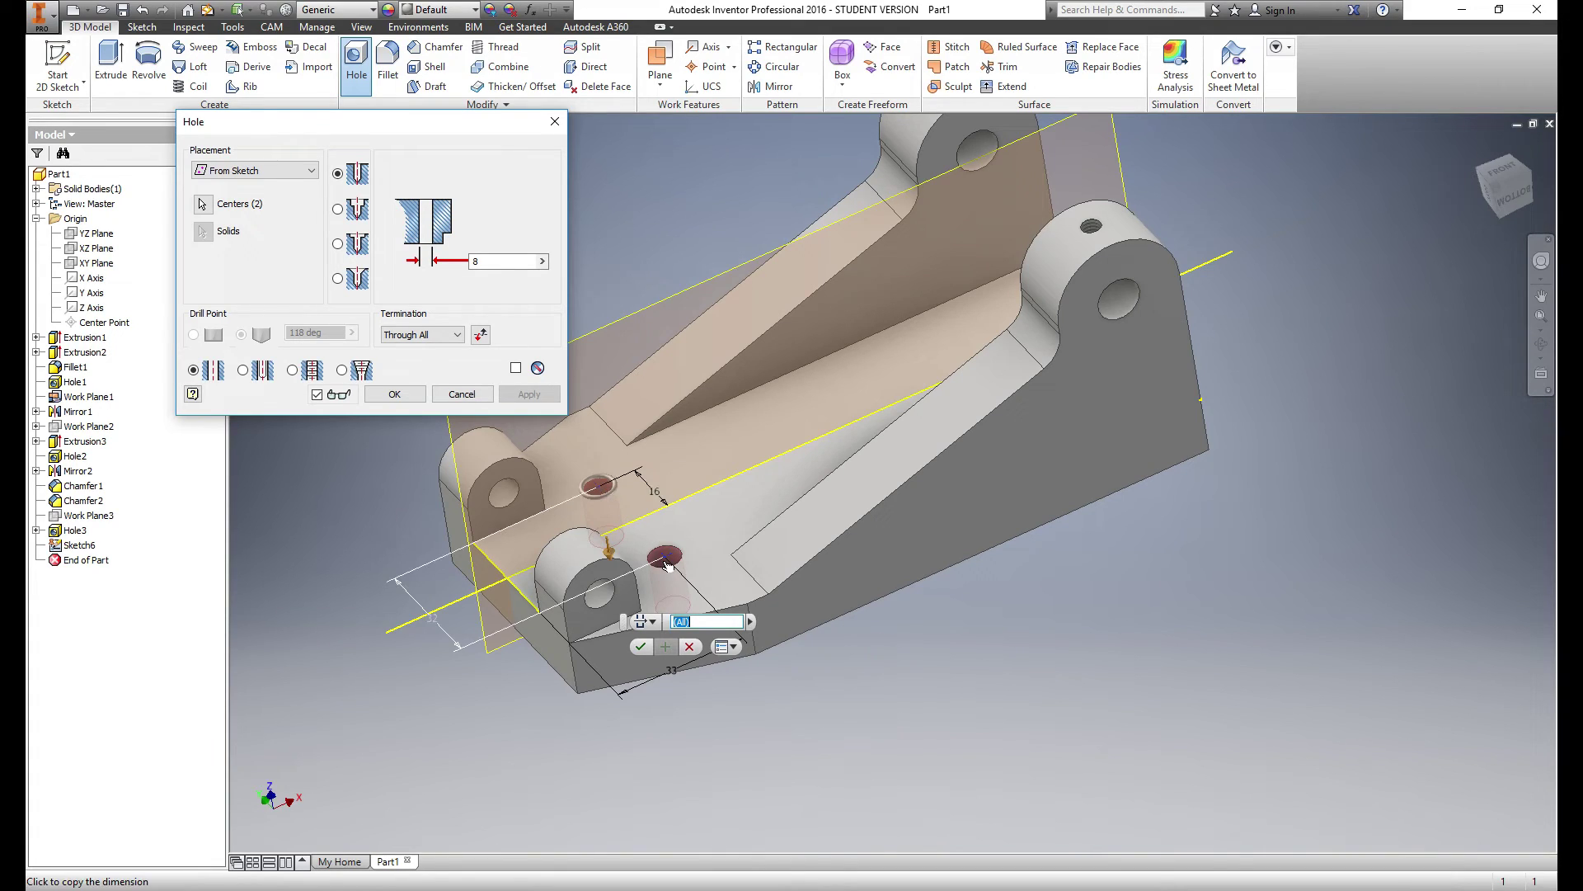
double_click(502, 263)
text(11)
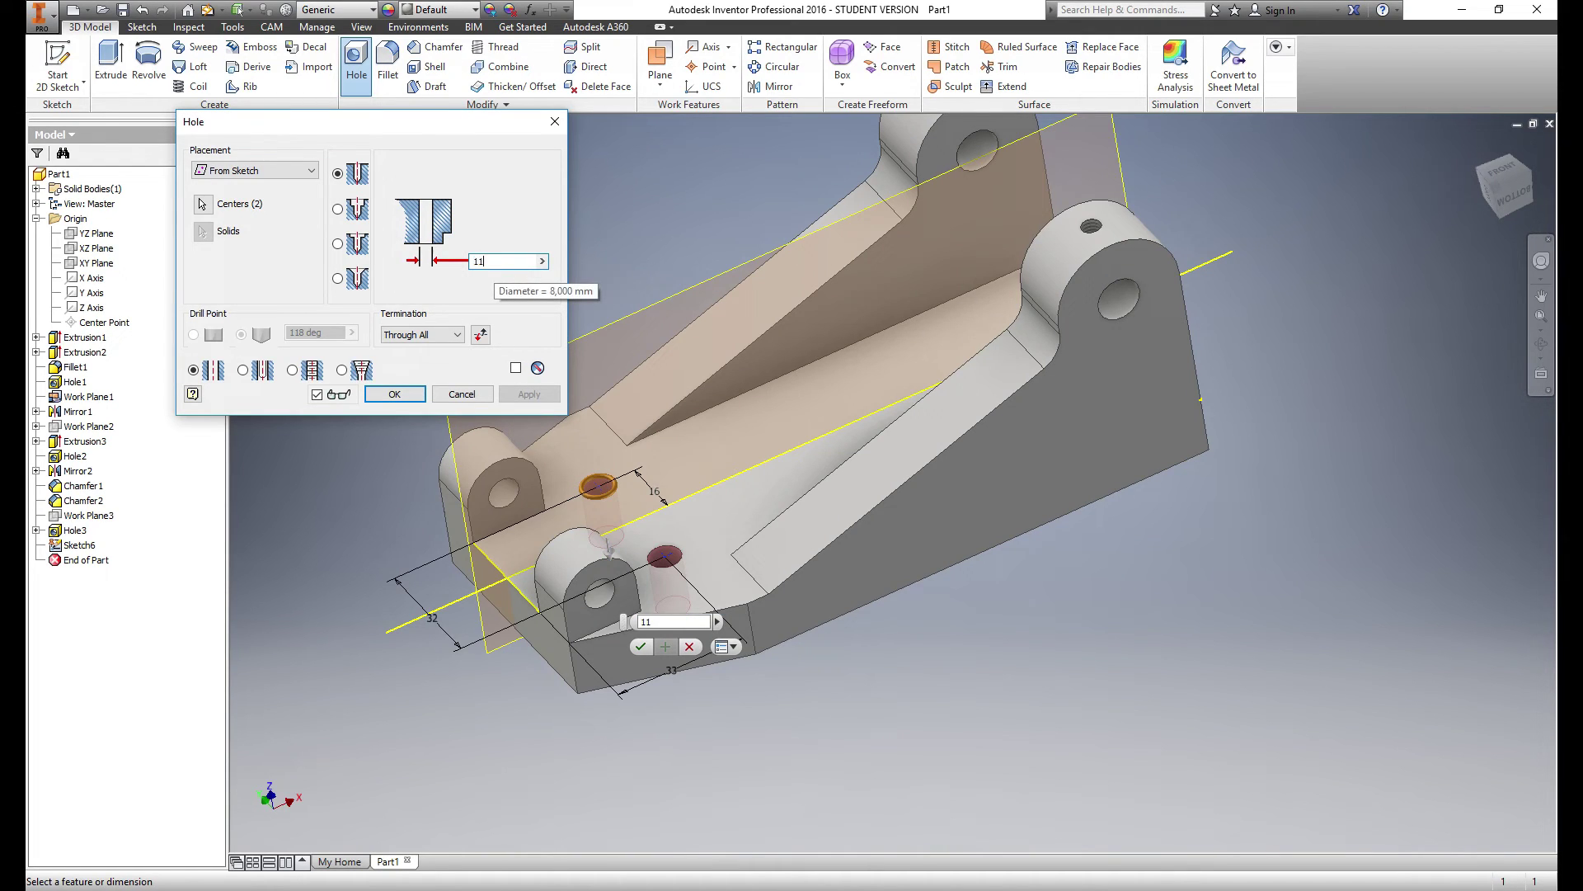
click(415, 393)
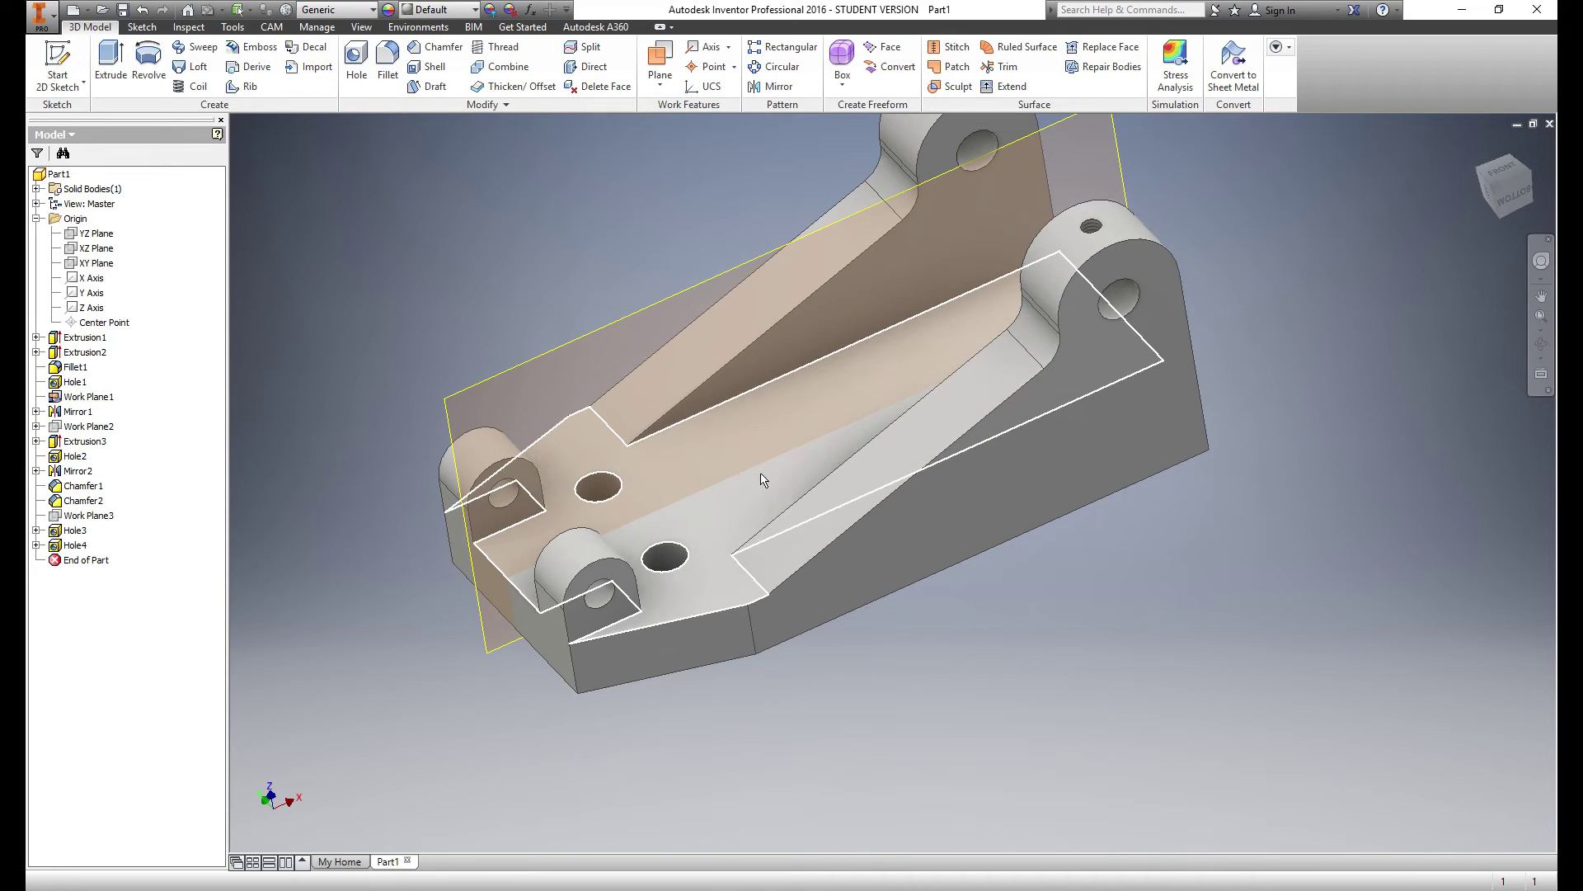
Start a sketch on the base plate's upper face and place a centre point on the centreline, about 15 mm from the rear edge
shift+middle_drag(828, 448, 870, 468)
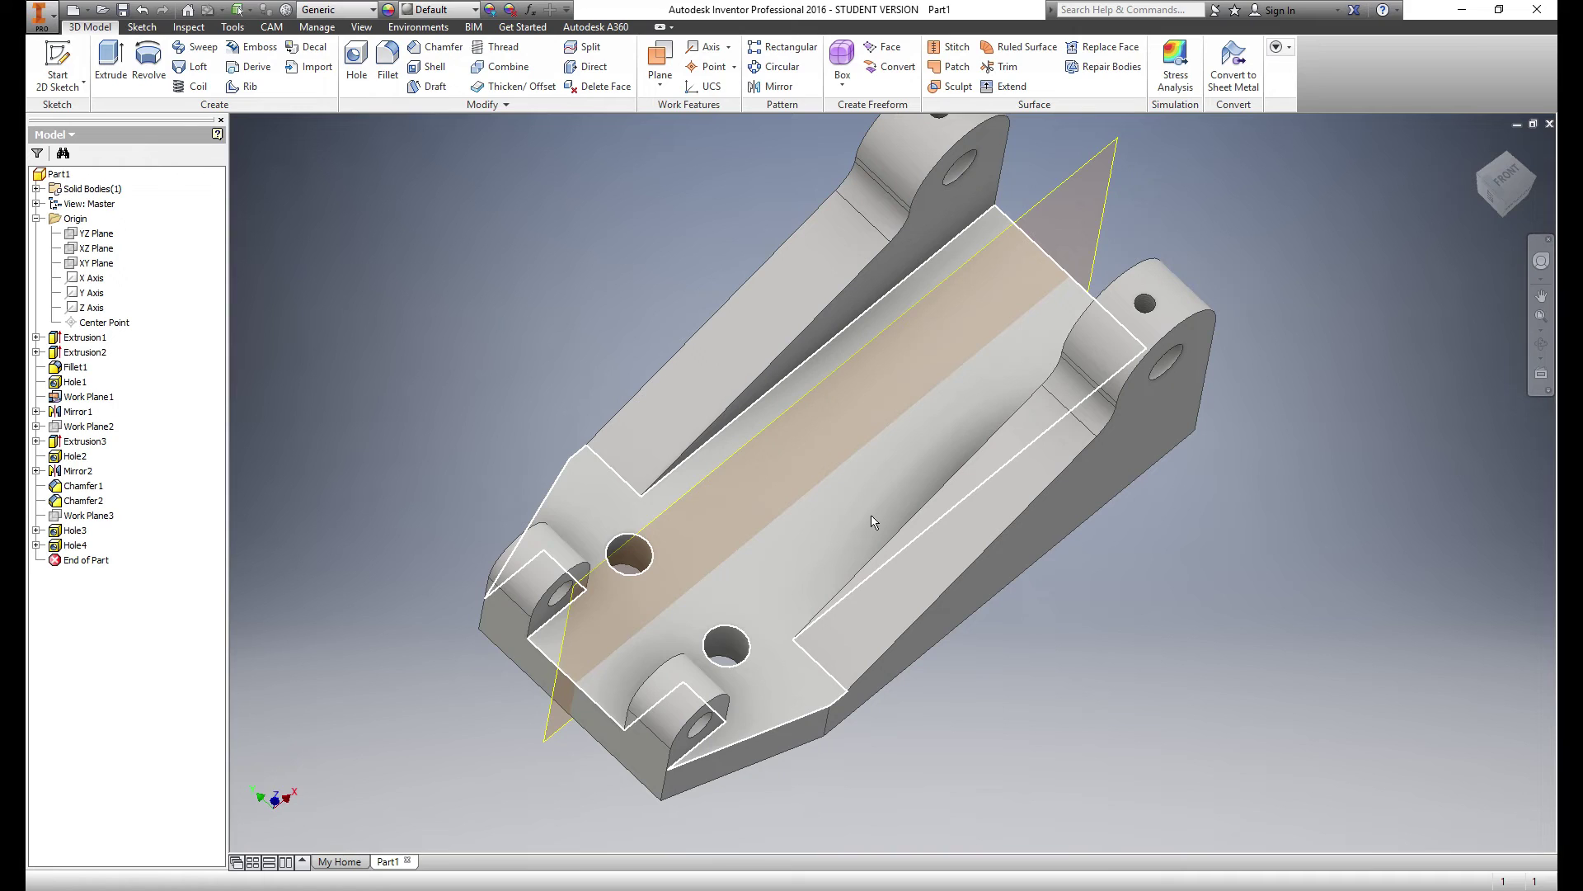
click(917, 458)
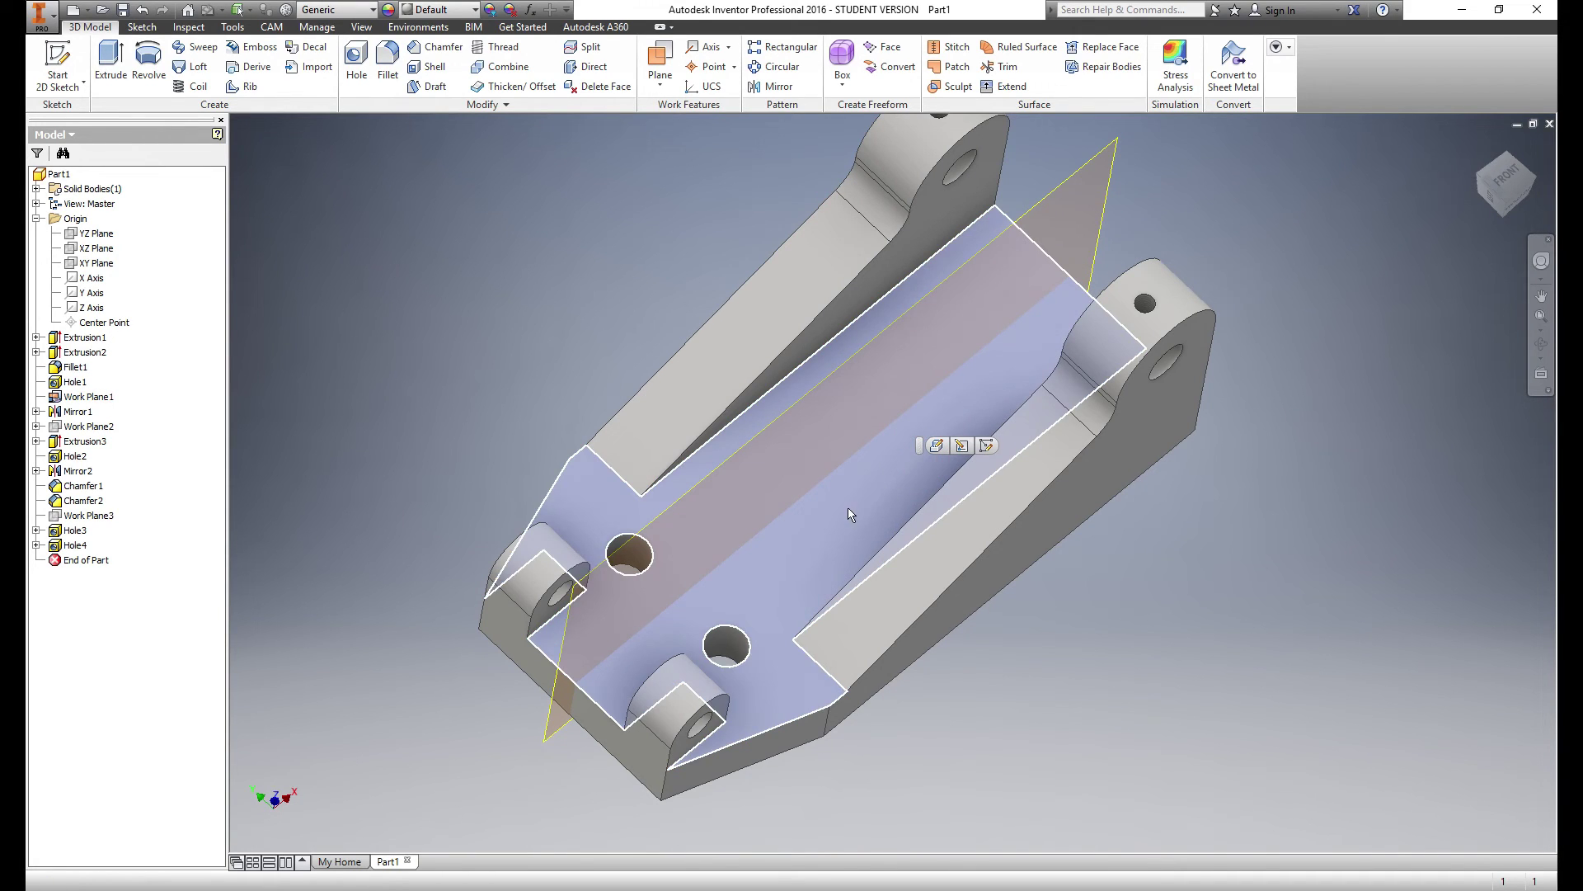
click(984, 446)
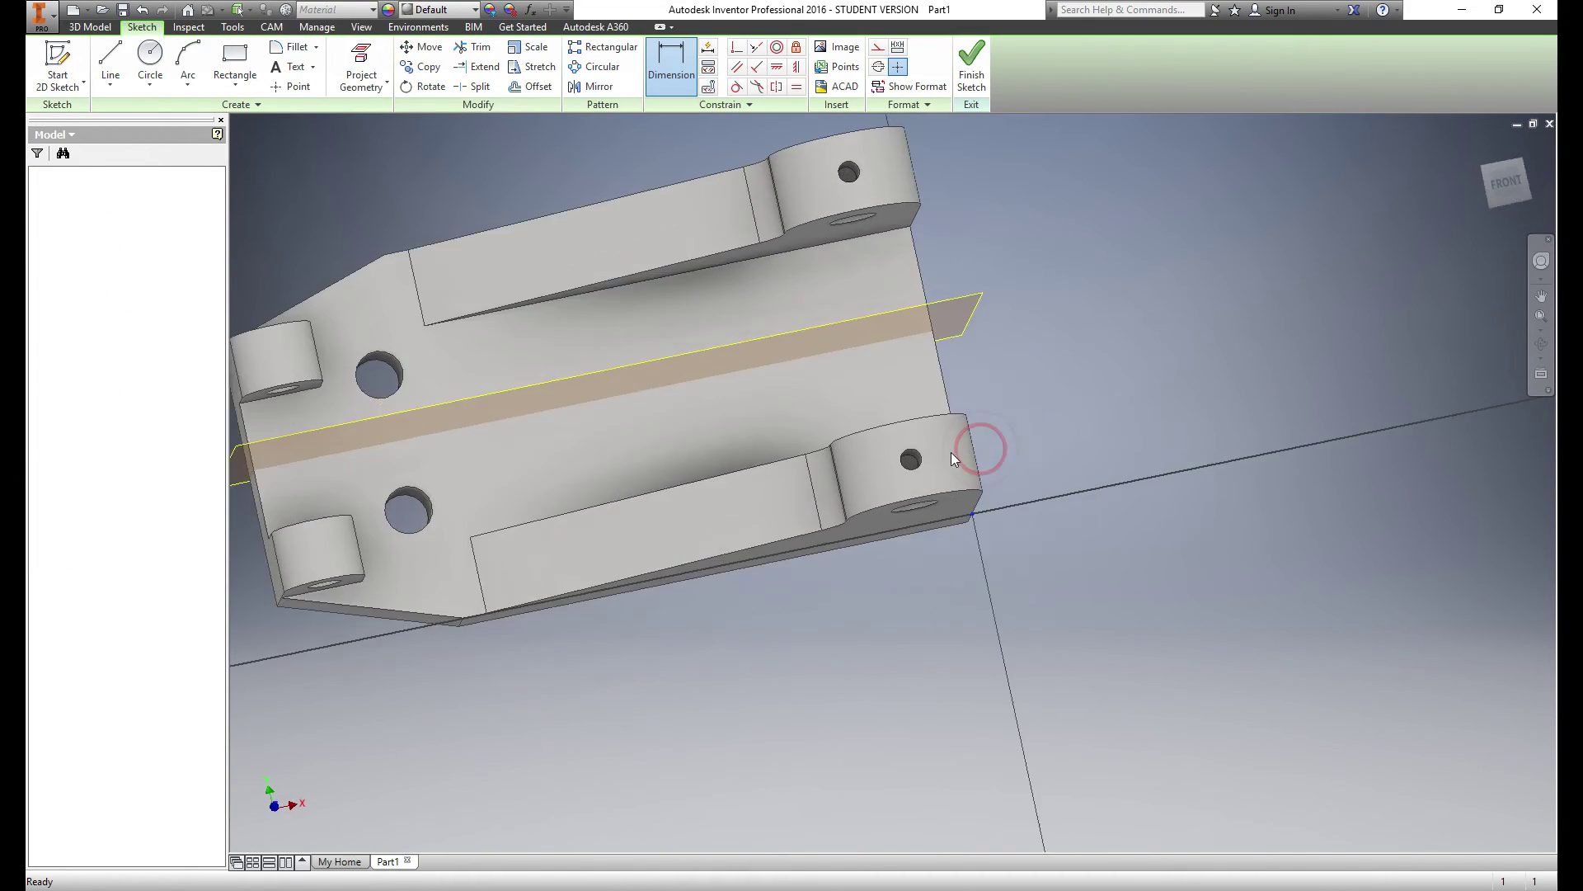
middle_drag(643, 322, 676, 368)
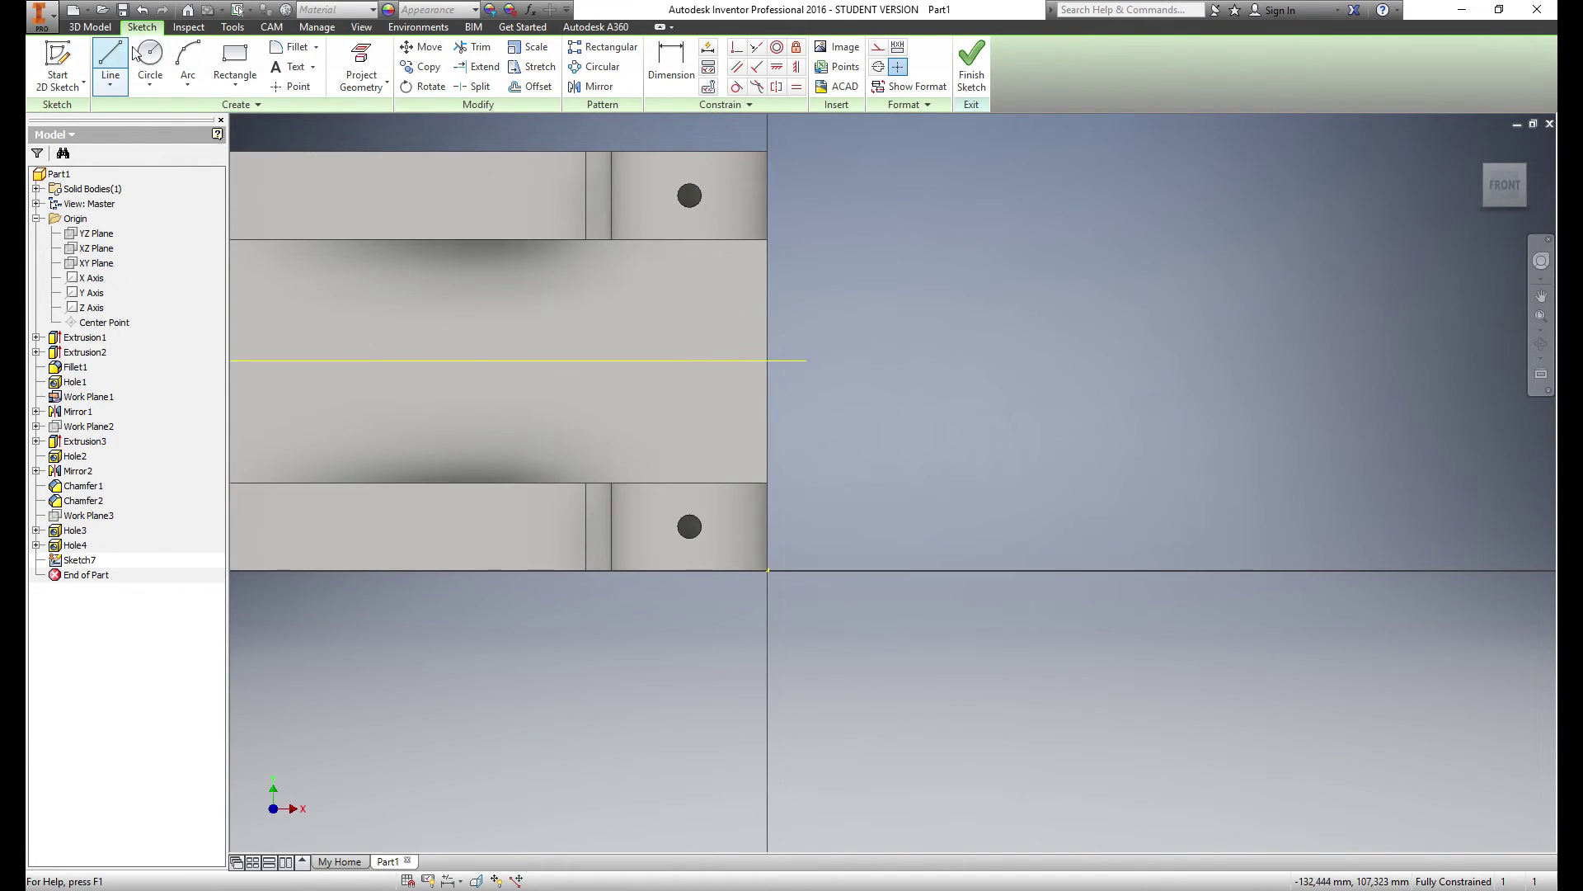
click(290, 86)
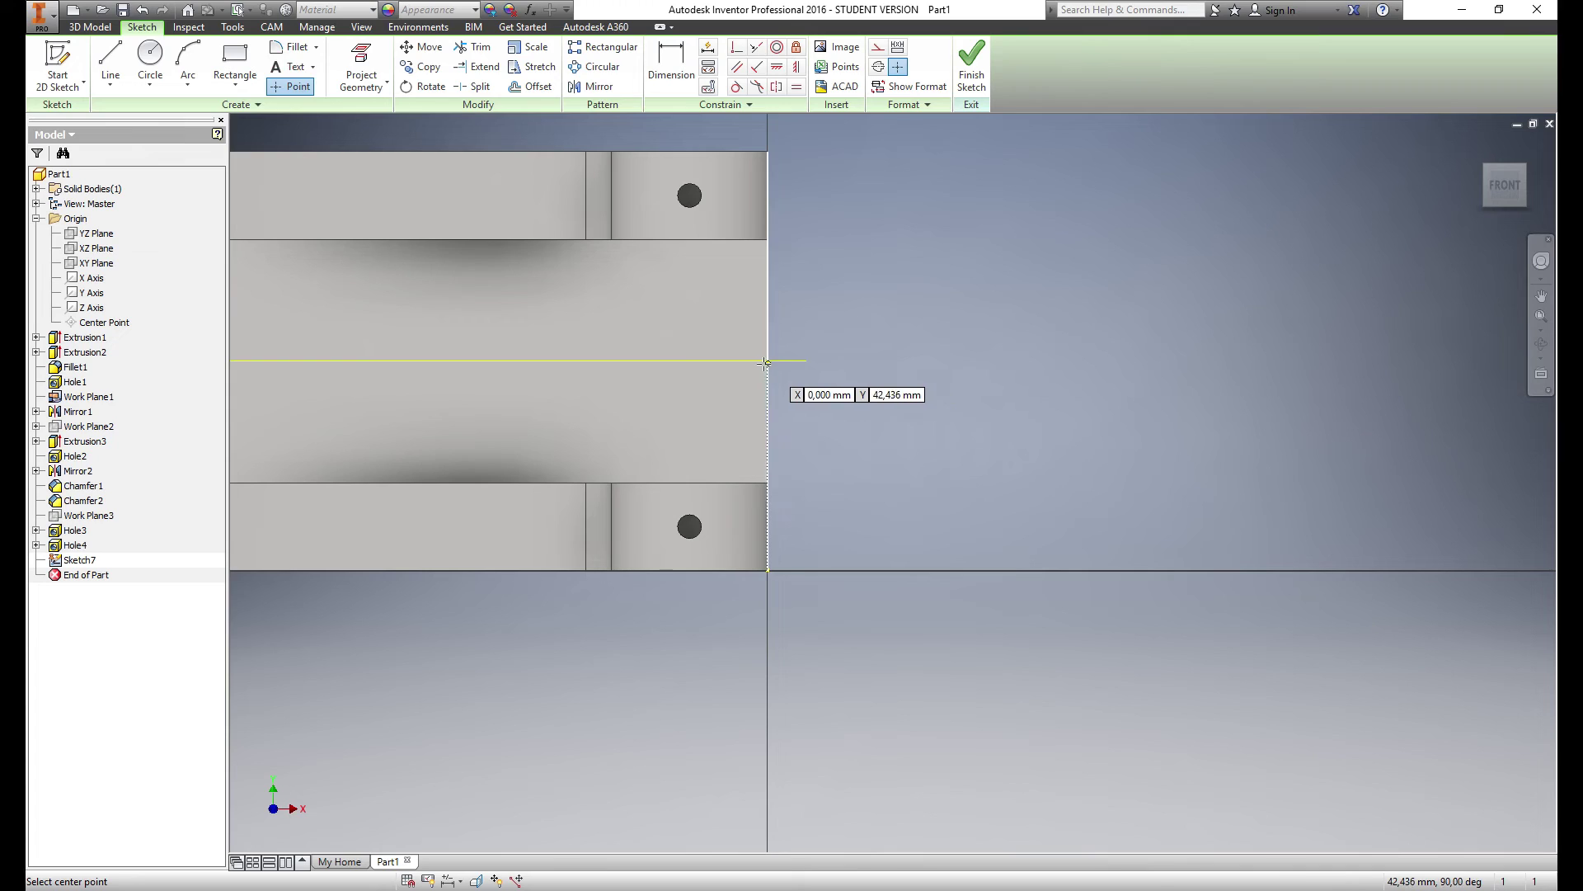
click(695, 360)
key(Escape)
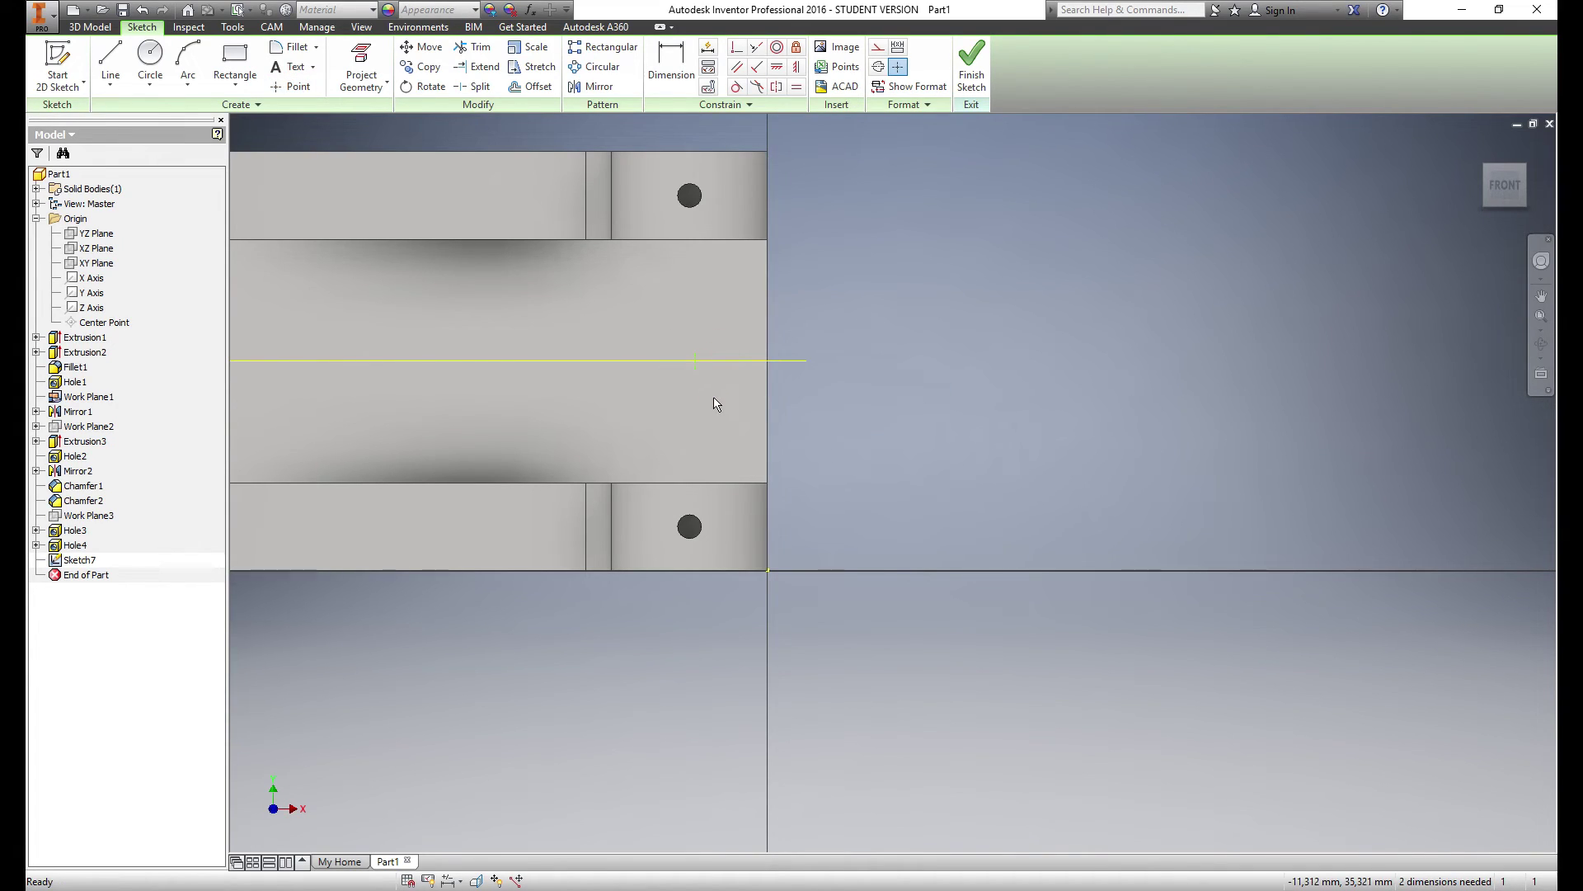
Constrain the centre point horizontally to the midpoint of the base plate's rear edge
click(777, 71)
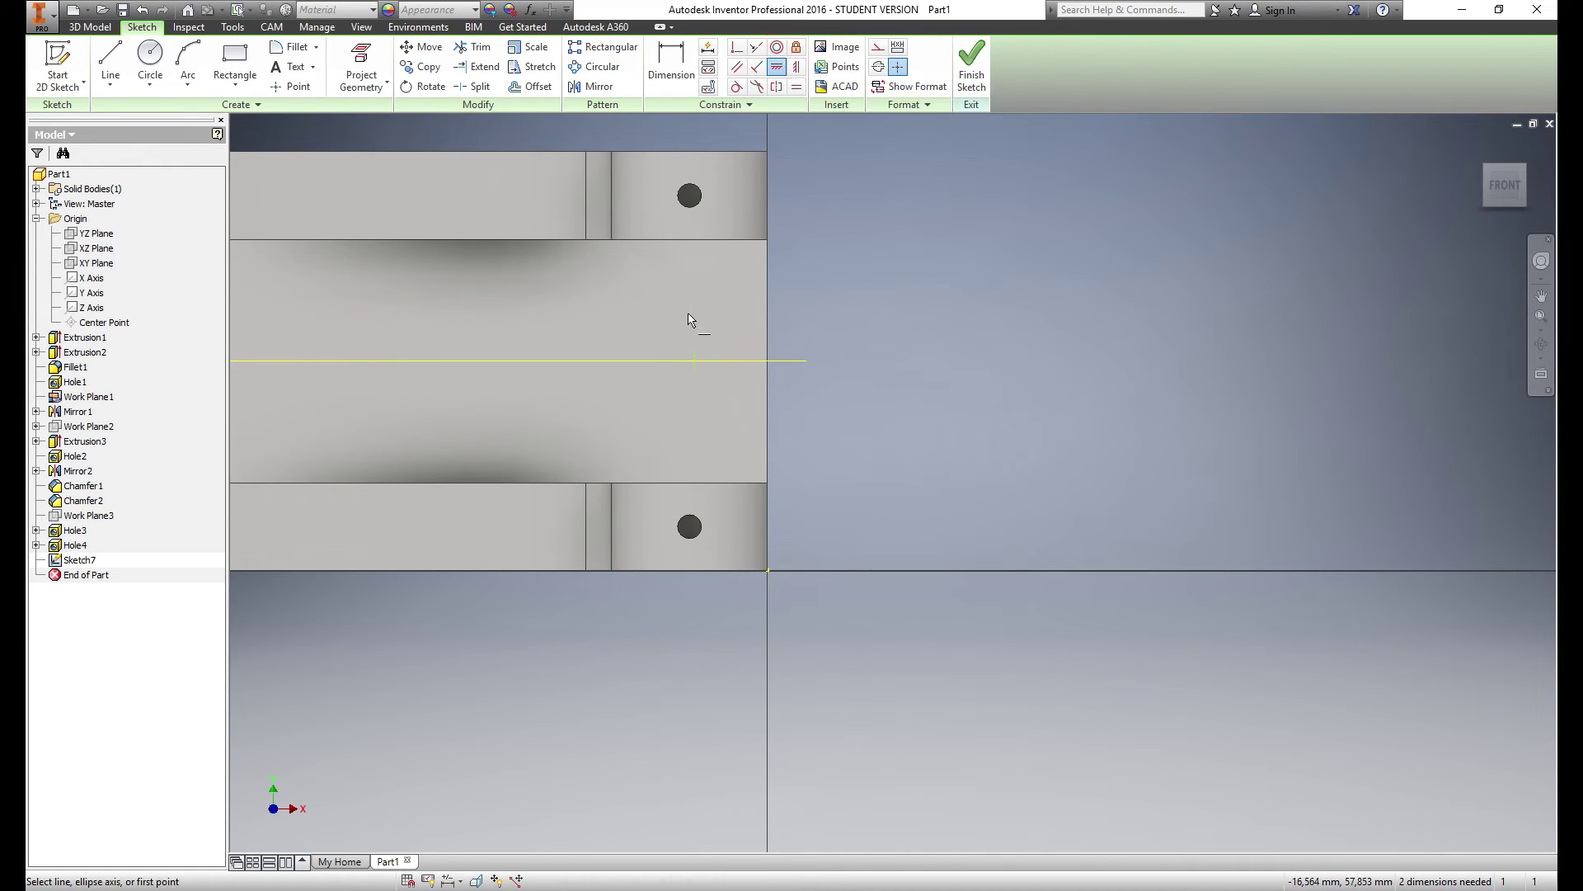
click(695, 363)
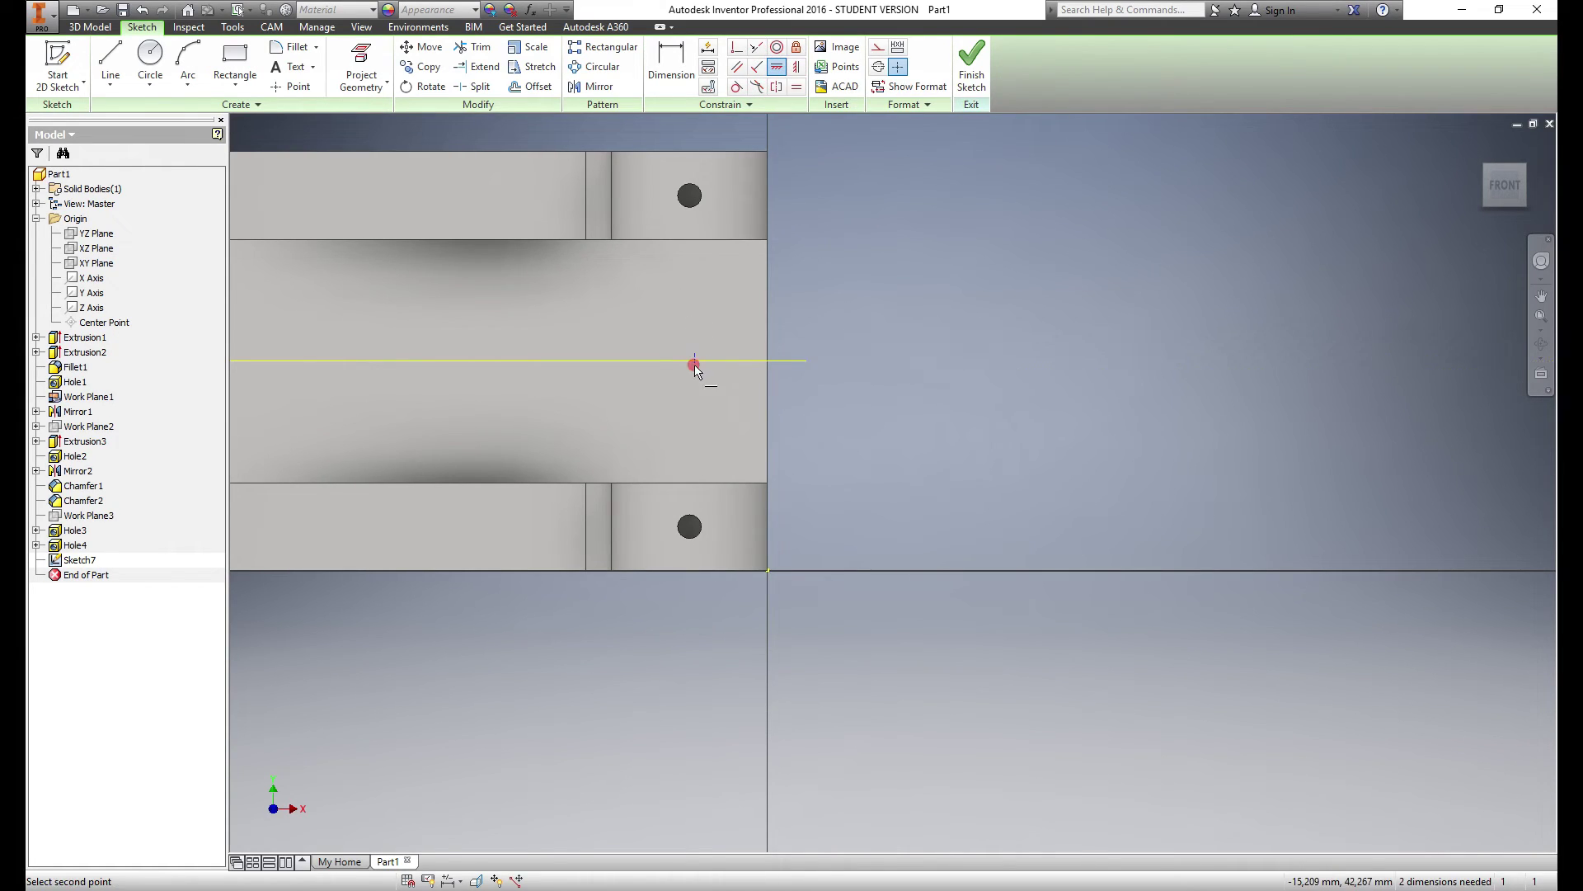
click(769, 362)
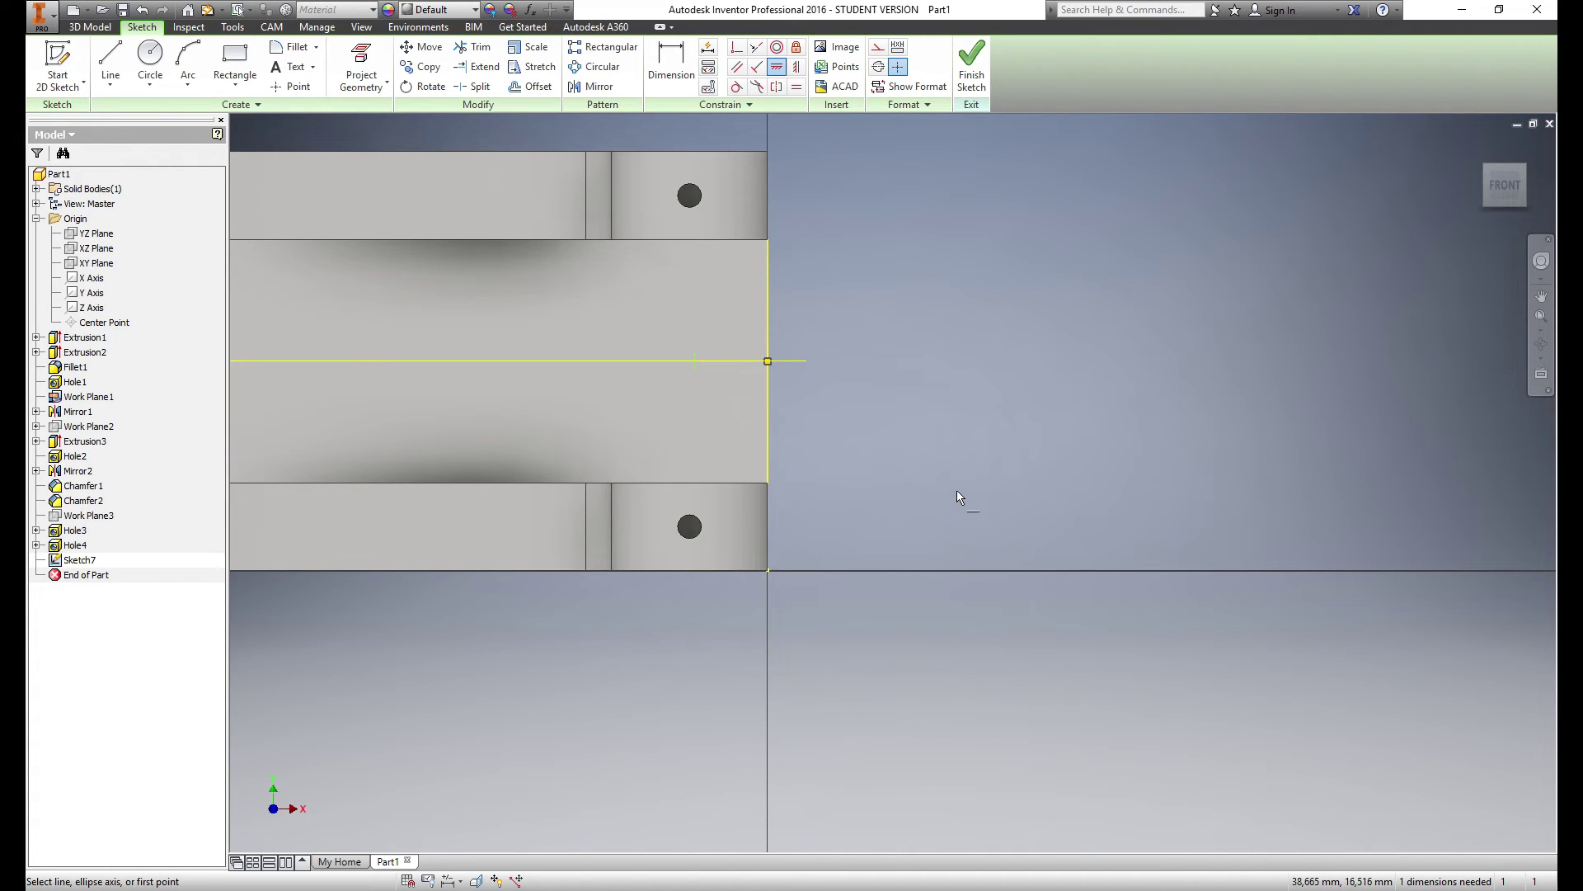
Dimension the centre point 16 mm from the base plate's rear edge and finish the sketch
click(664, 72)
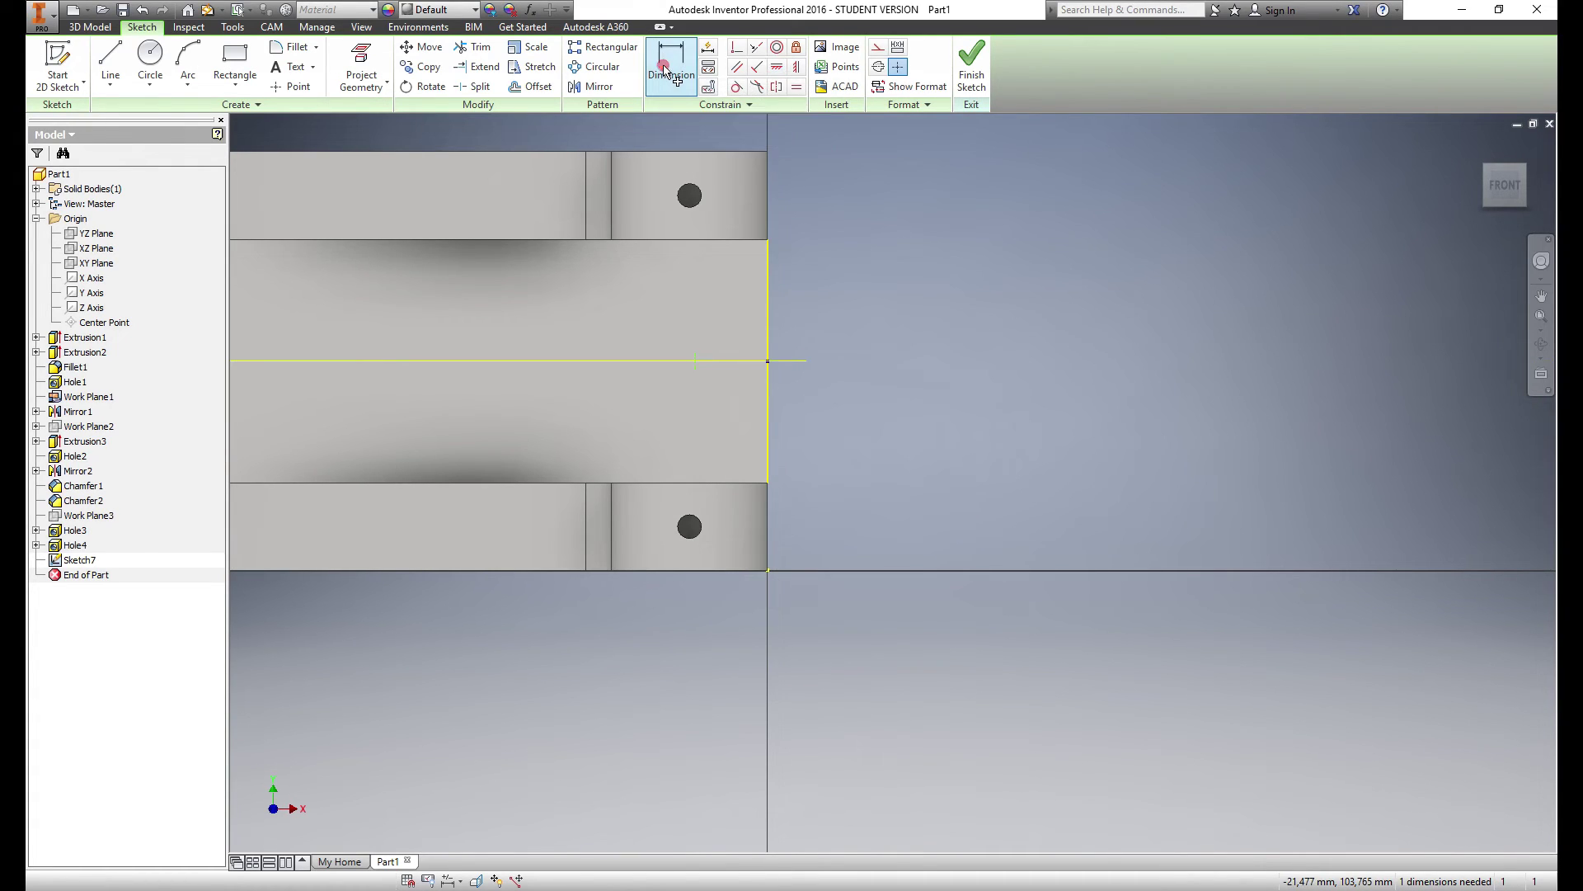
click(694, 370)
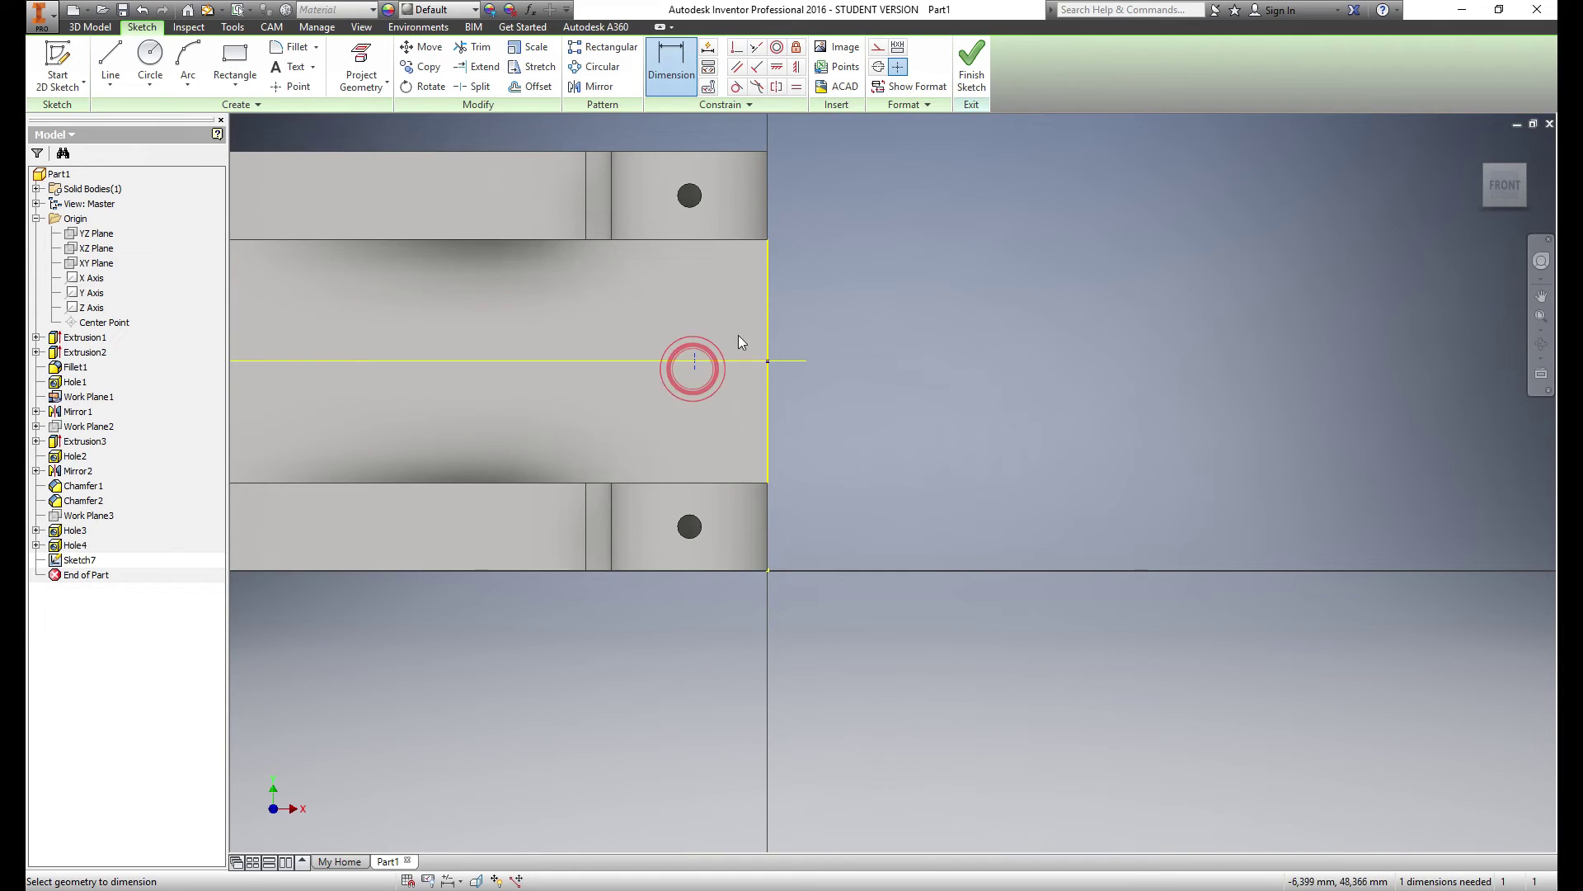
click(768, 339)
click(736, 309)
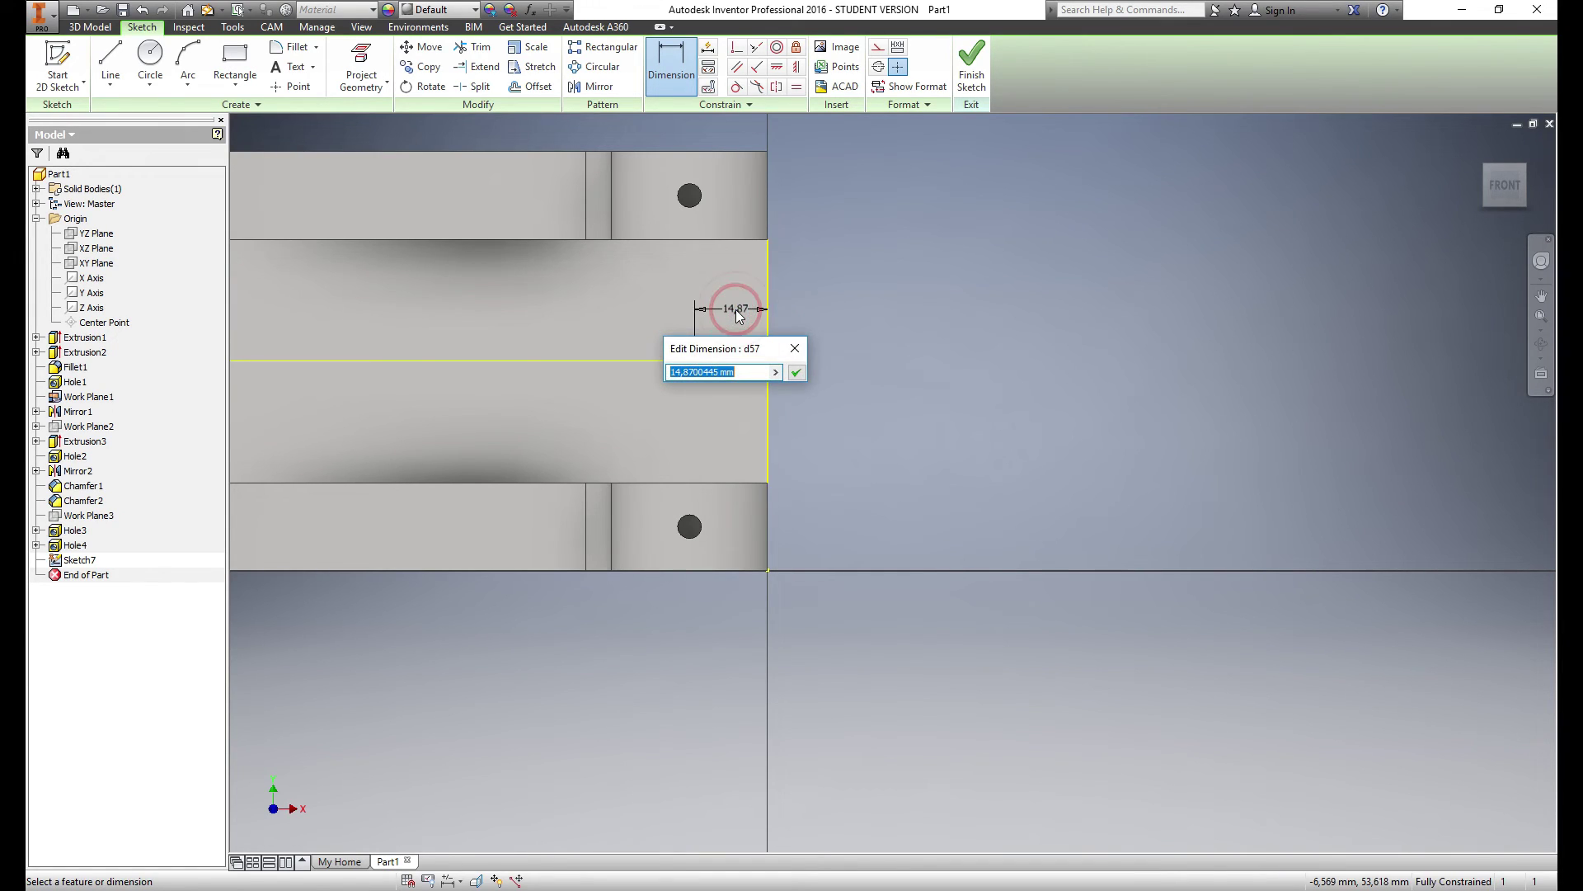
key(Return)
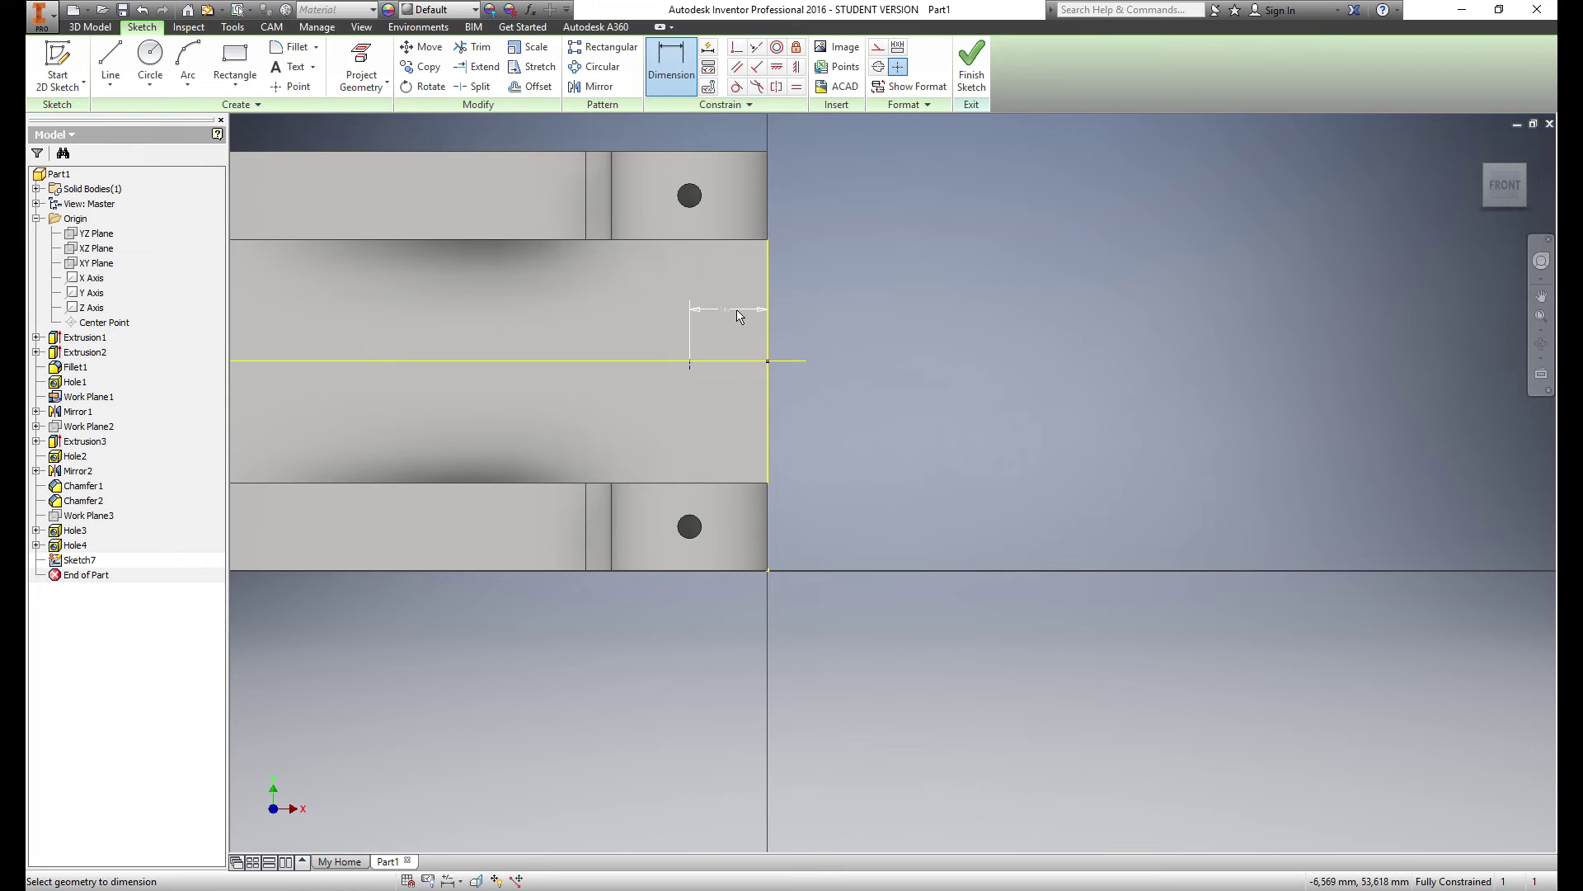
key(Escape)
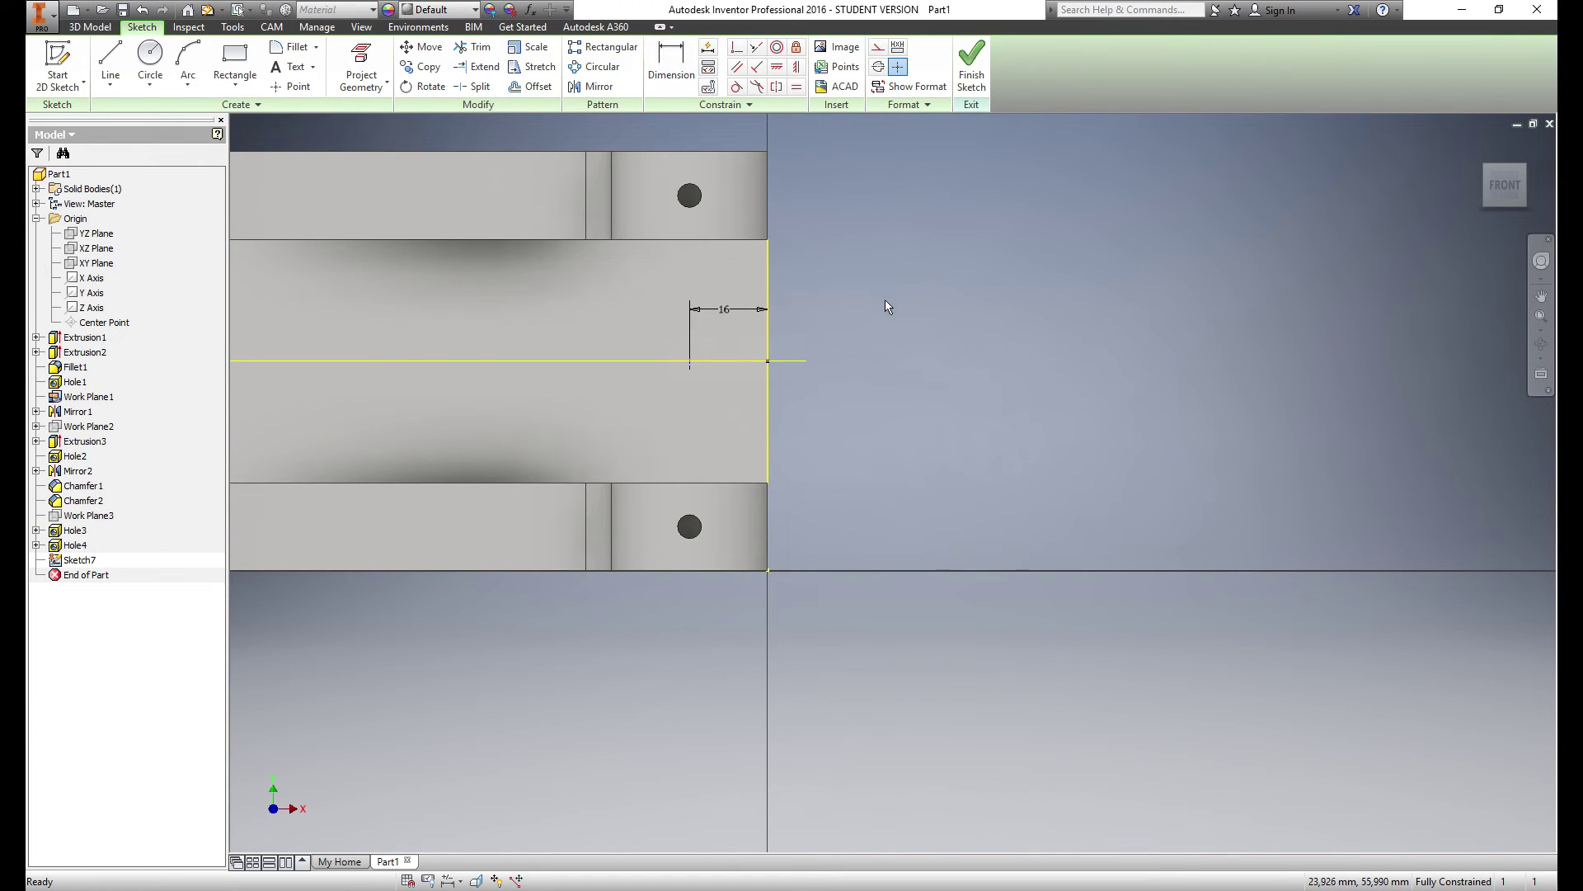
click(974, 66)
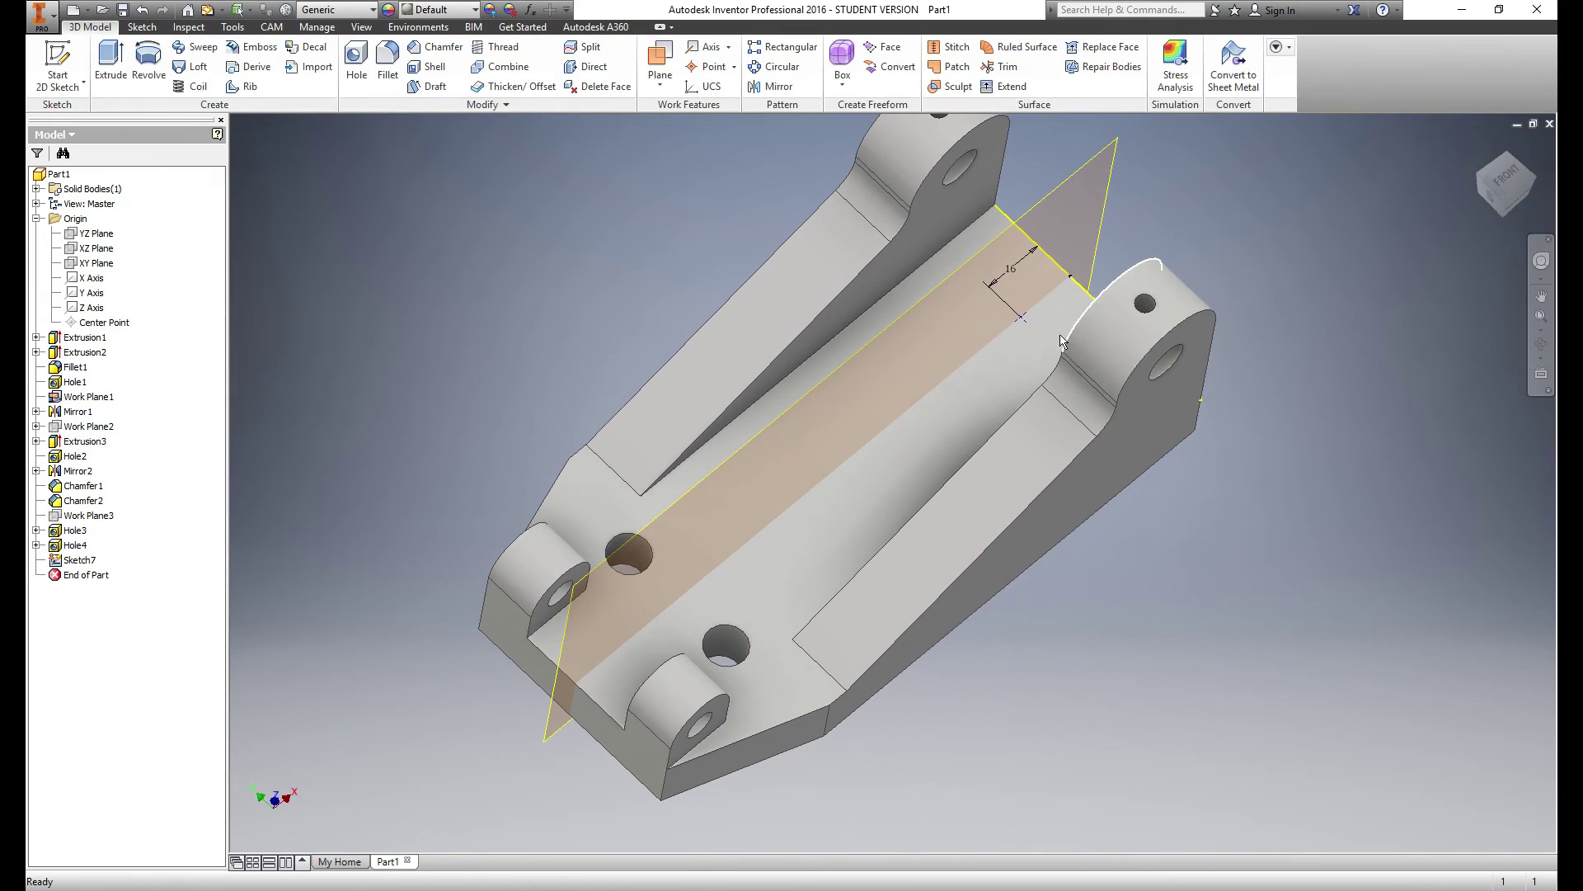
Create a Through All counterbored clearance hole at the sketch point for an Ansi Metric M Profile M8 Hex Head Bolt with Normal fit
click(364, 71)
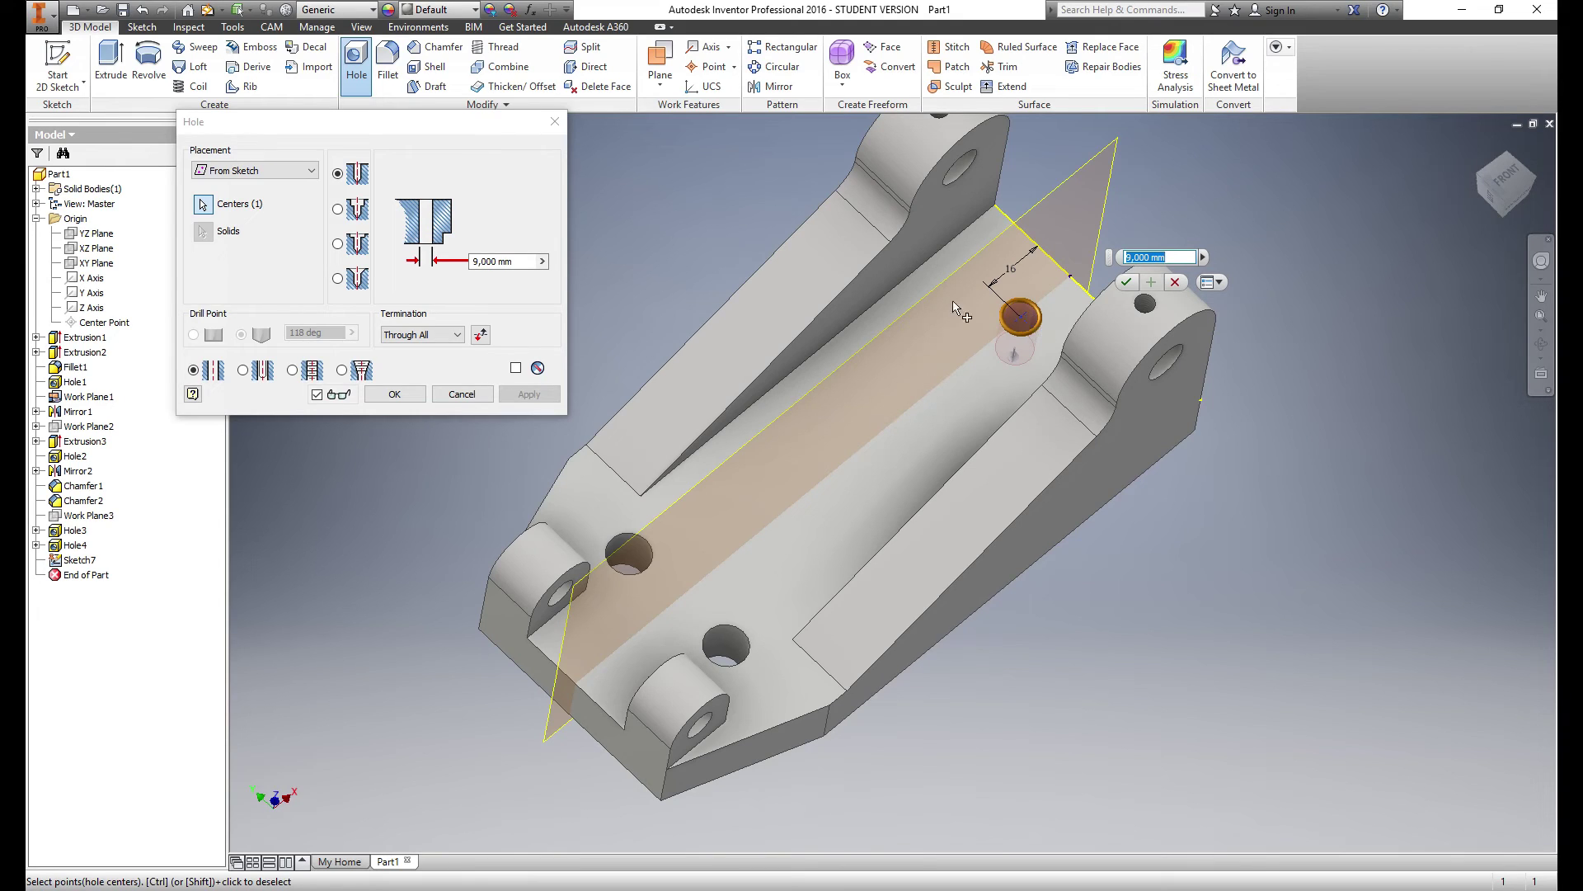
click(339, 210)
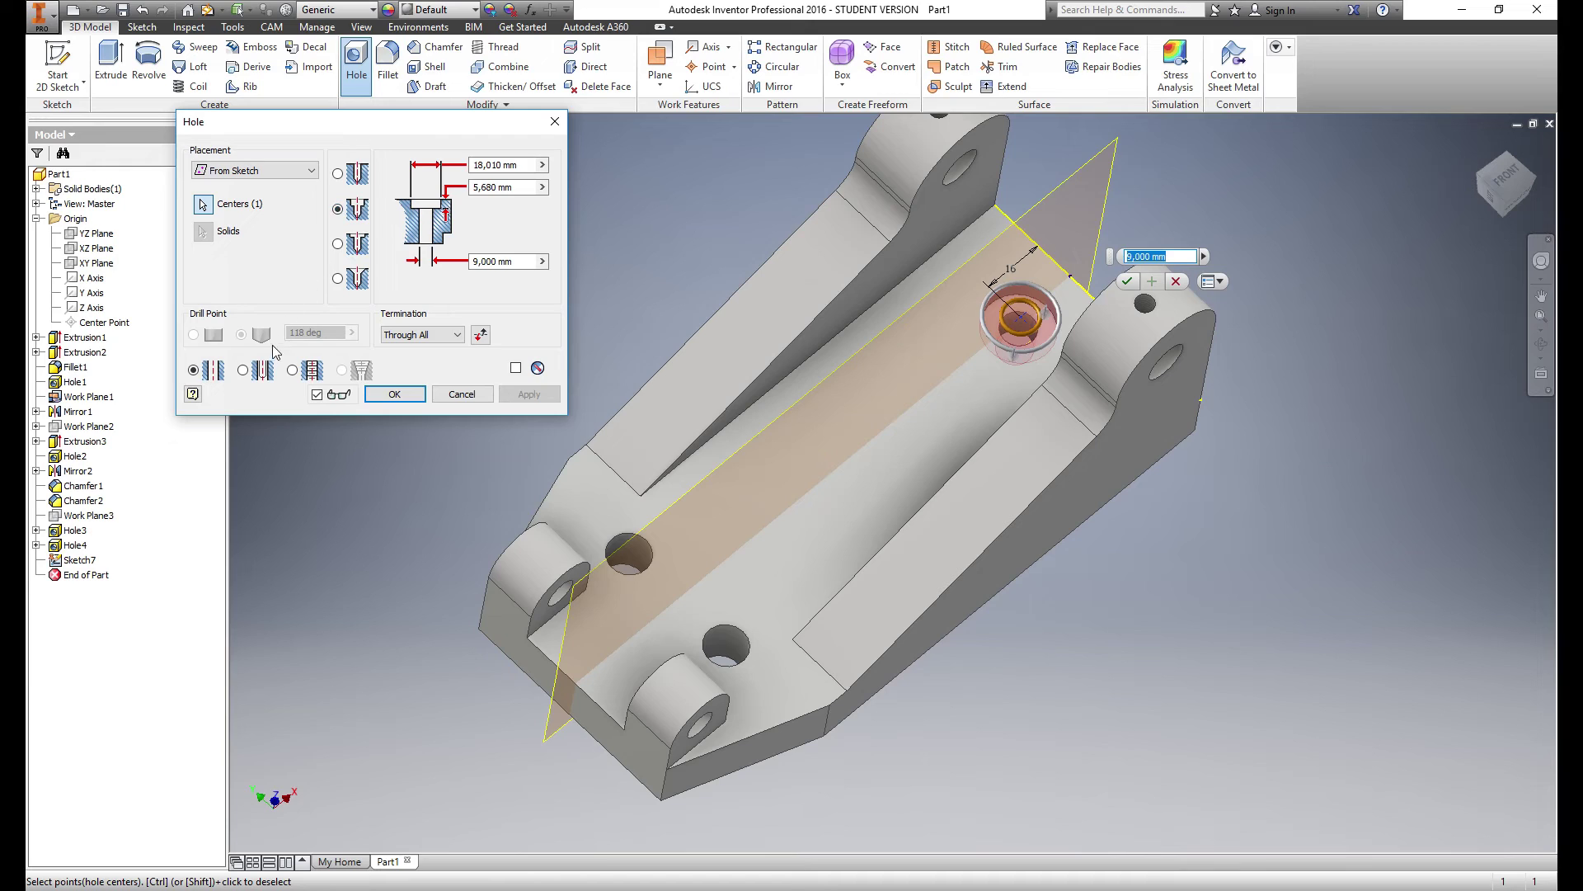
click(242, 370)
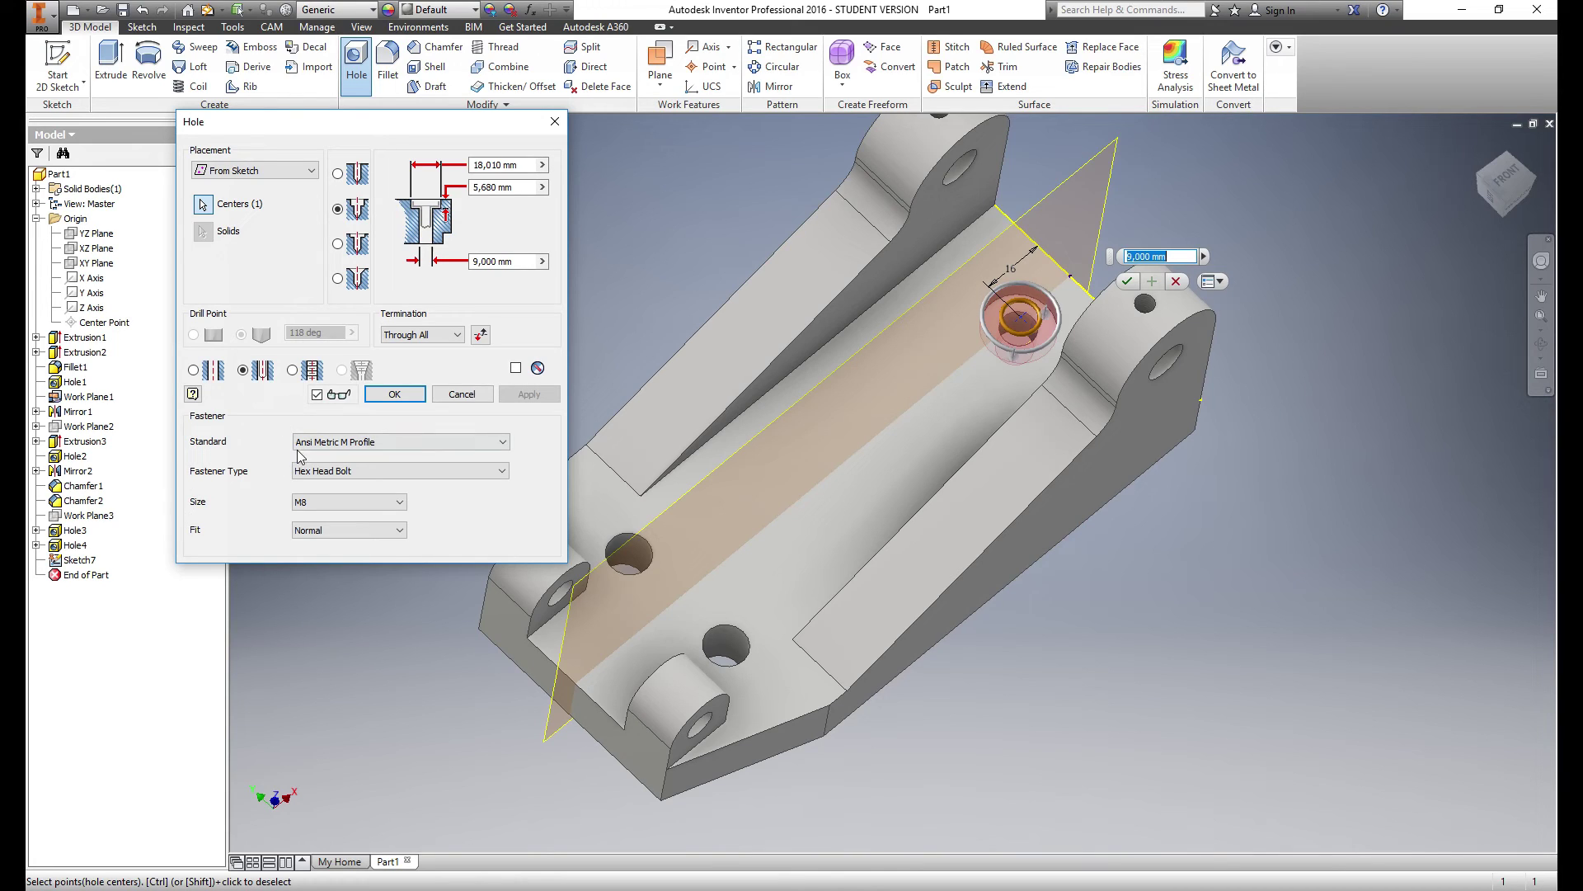
click(498, 444)
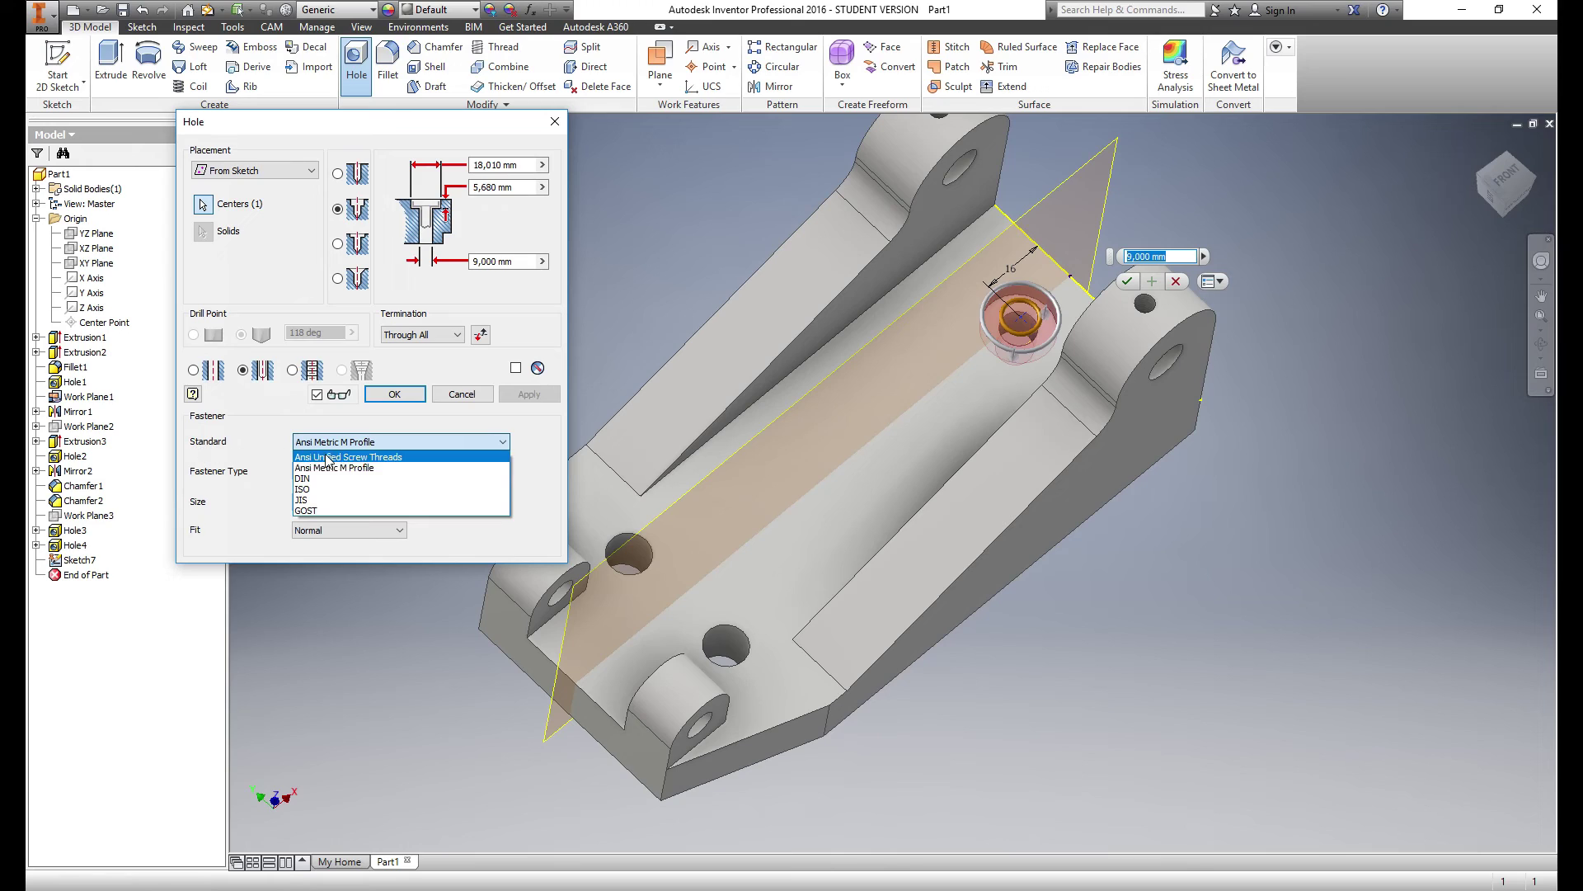
click(371, 467)
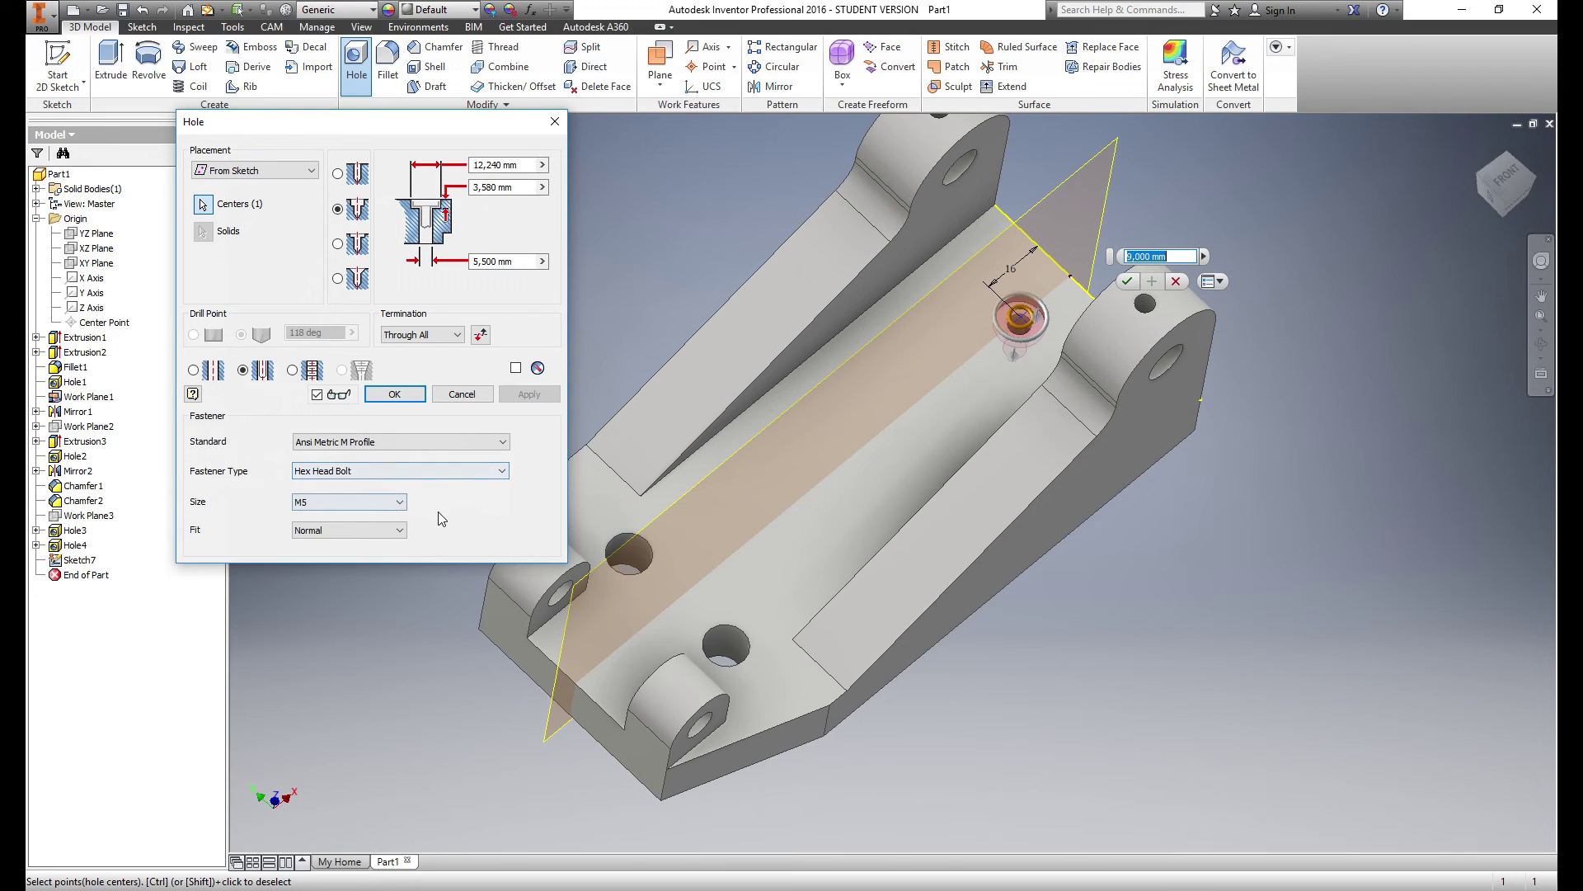
click(400, 503)
click(383, 538)
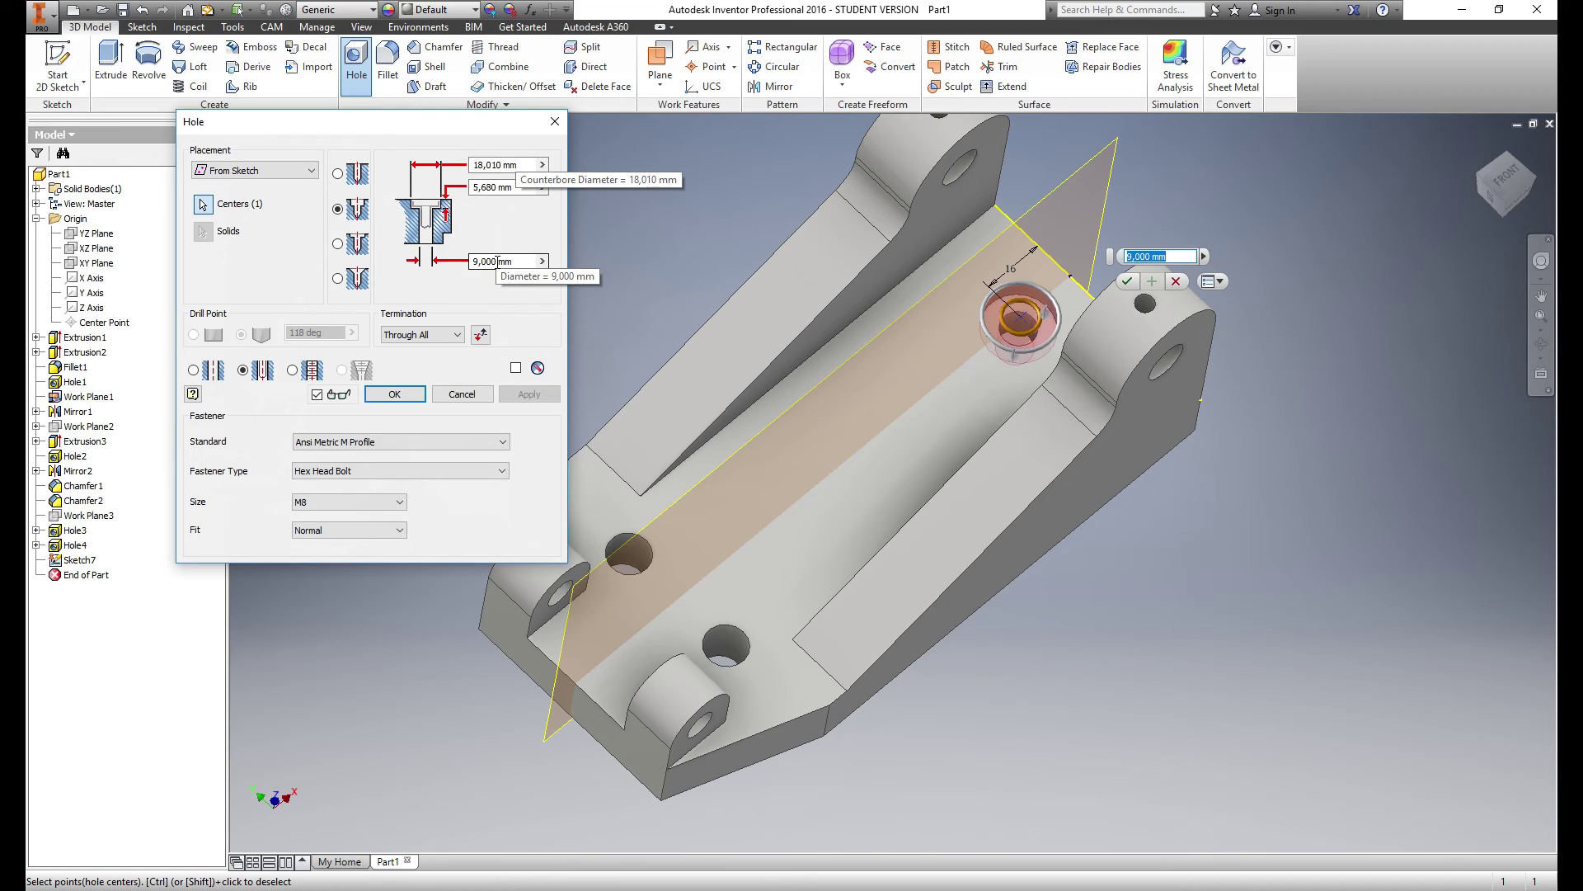
click(394, 394)
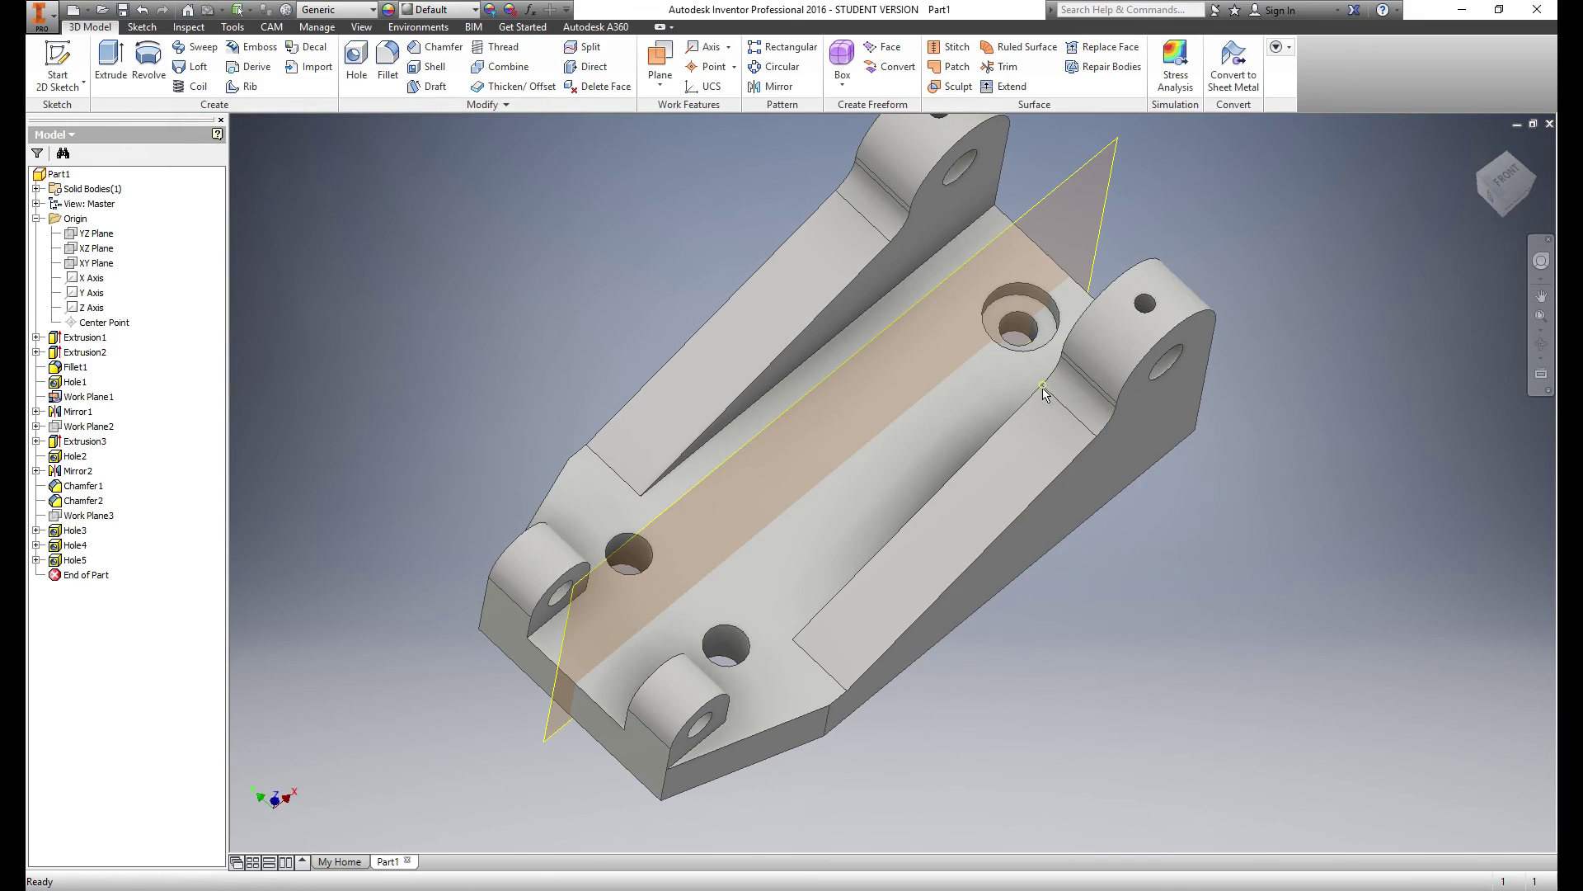
Hide Work Plane1, the central work plane between the two uprights
shift+middle_drag(1042, 391, 1025, 347)
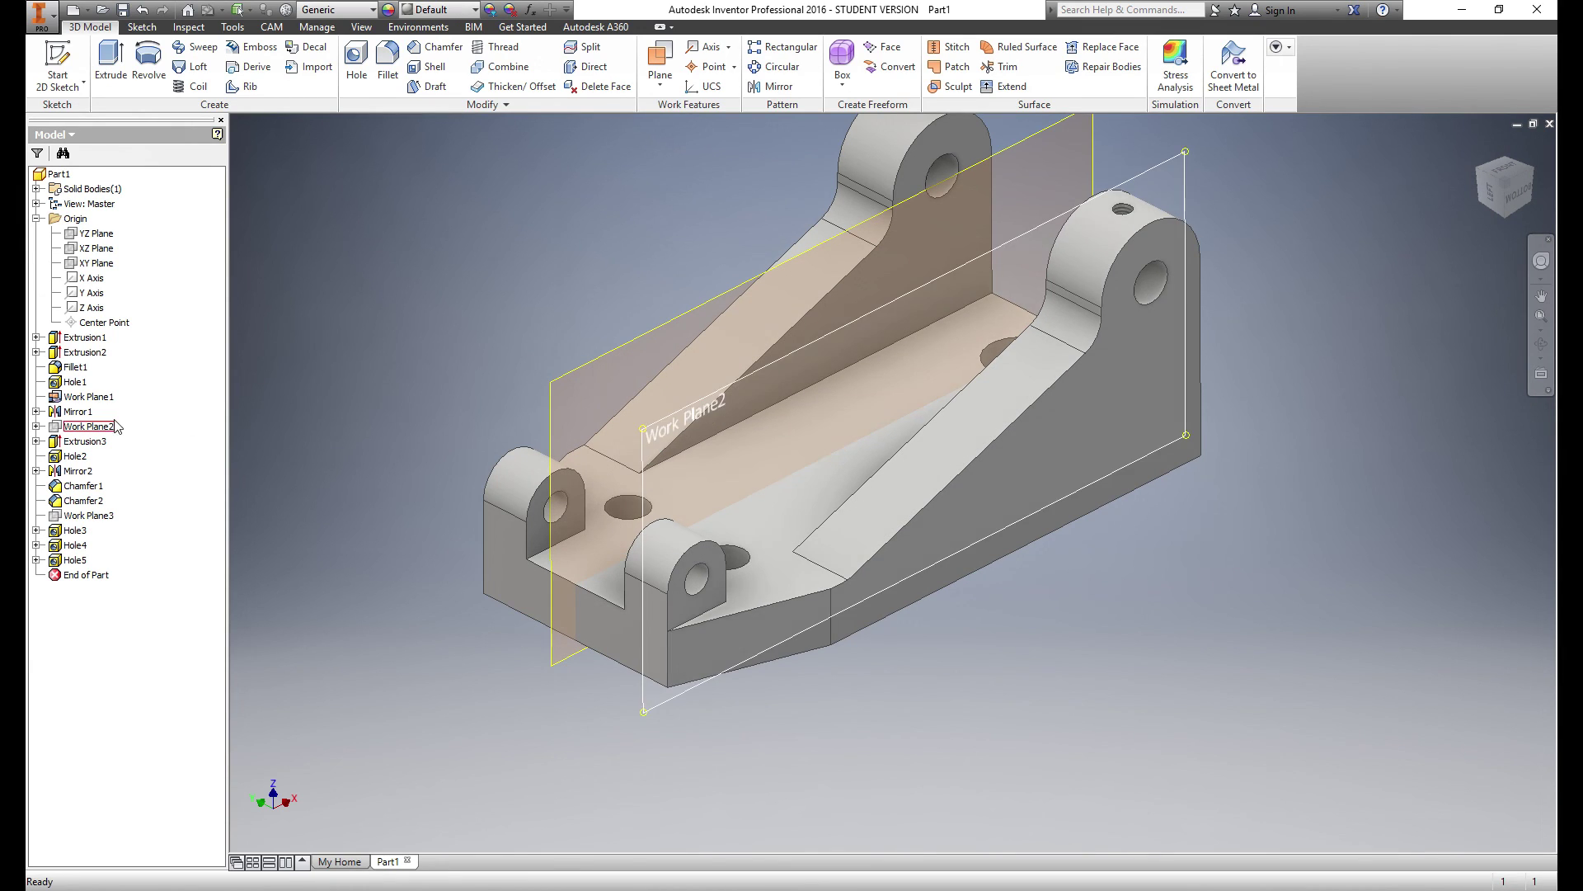
click(96, 401)
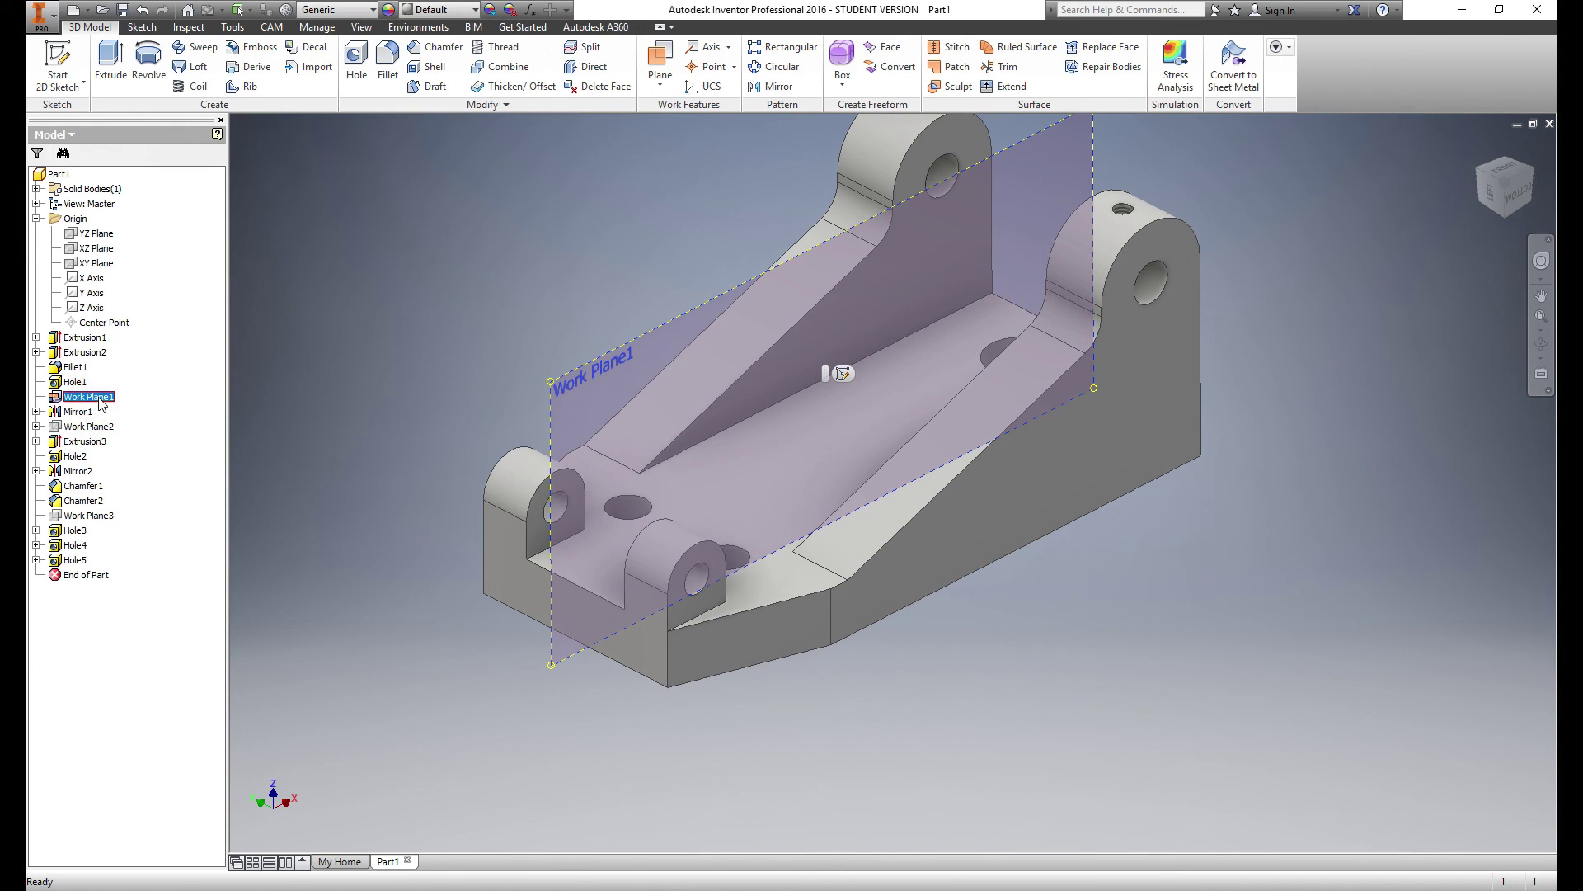
right_click(97, 398)
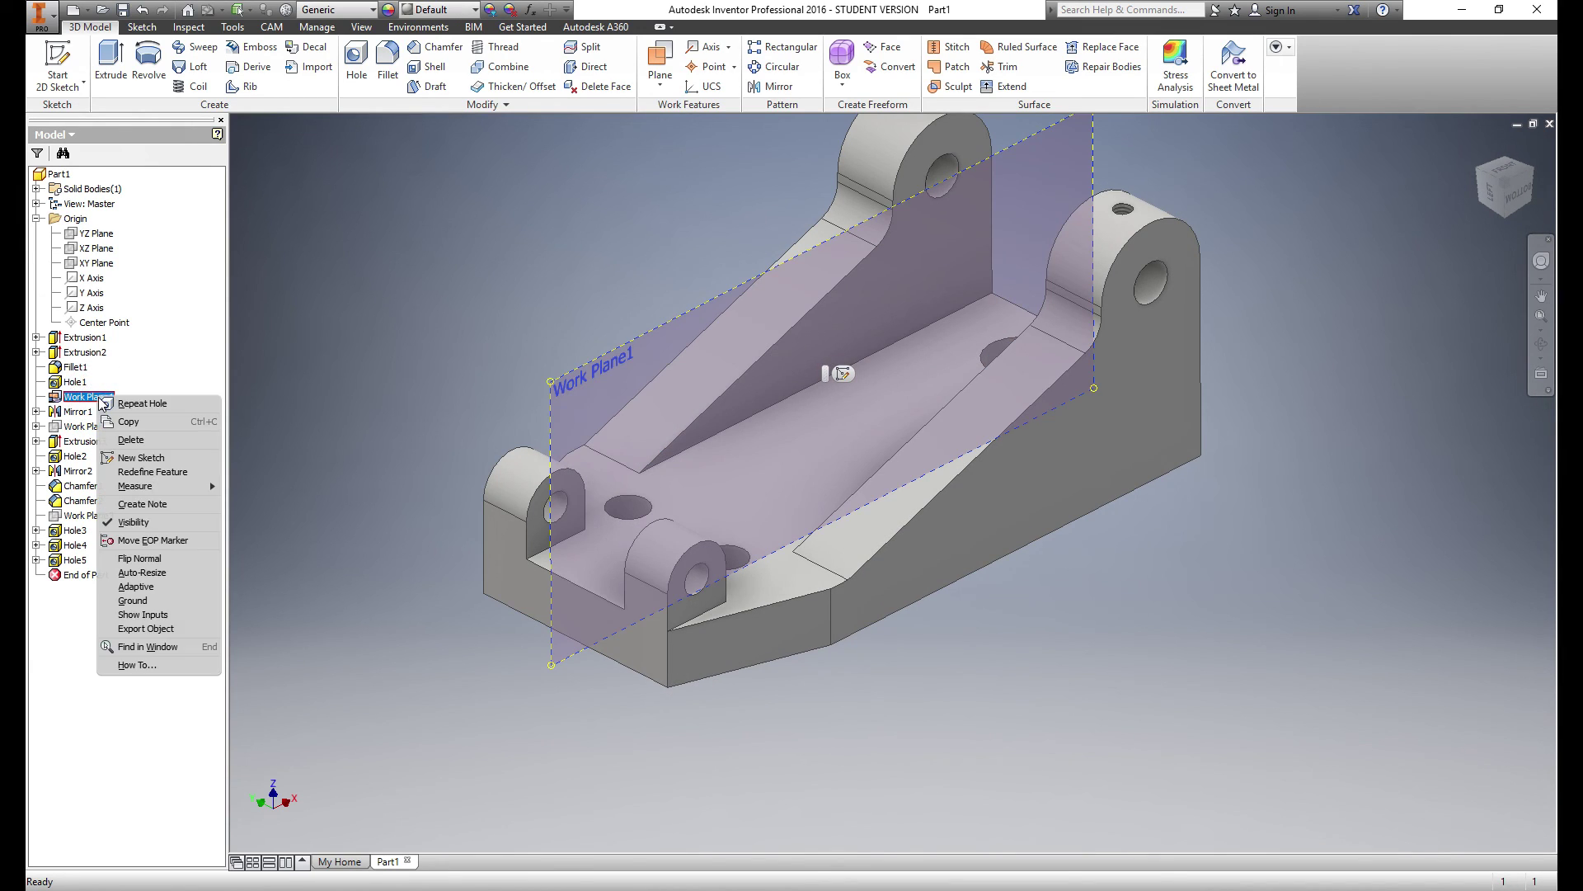
click(133, 522)
scroll(513, 310, down, 3)
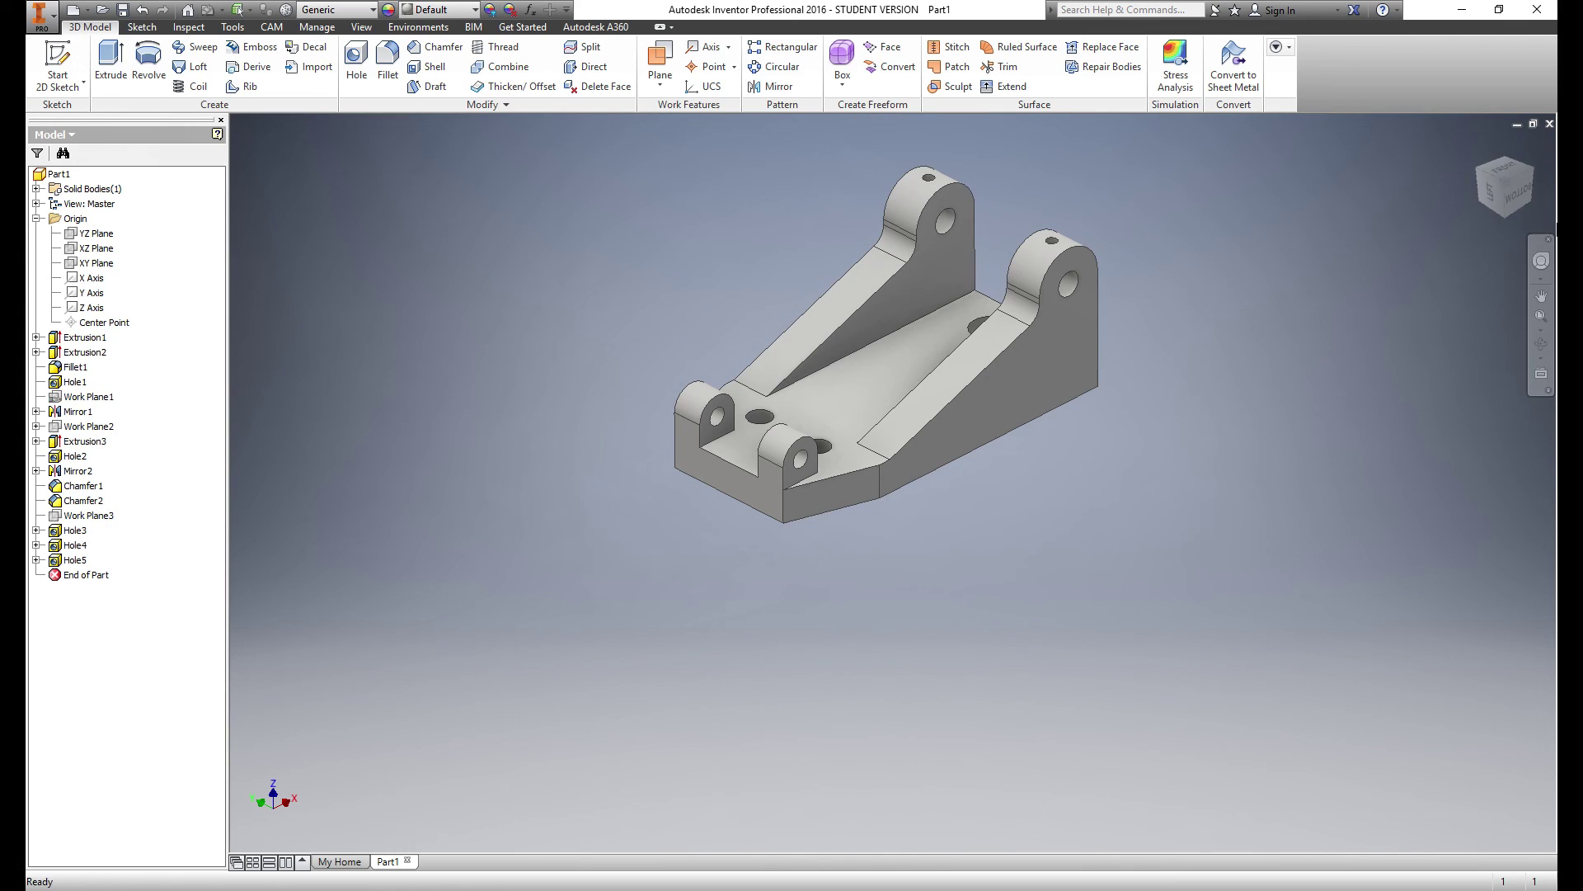
Save the finished bracket as the part file Peça 2 in the Peça 1 folder
click(1506, 188)
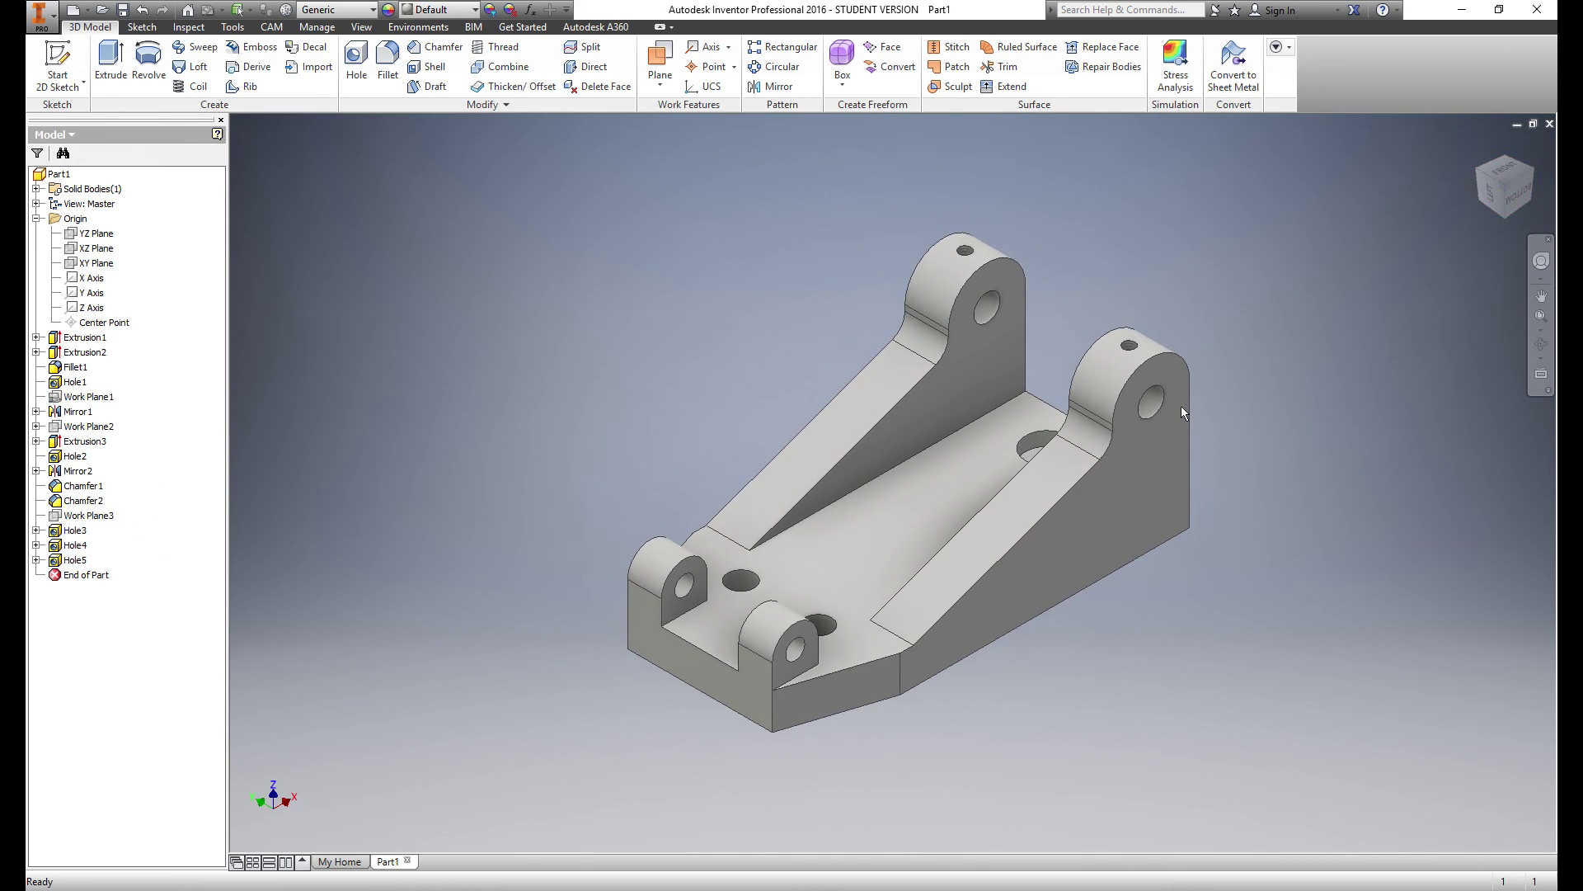
shift+middle_drag(1005, 463, 1016, 556)
click(1514, 190)
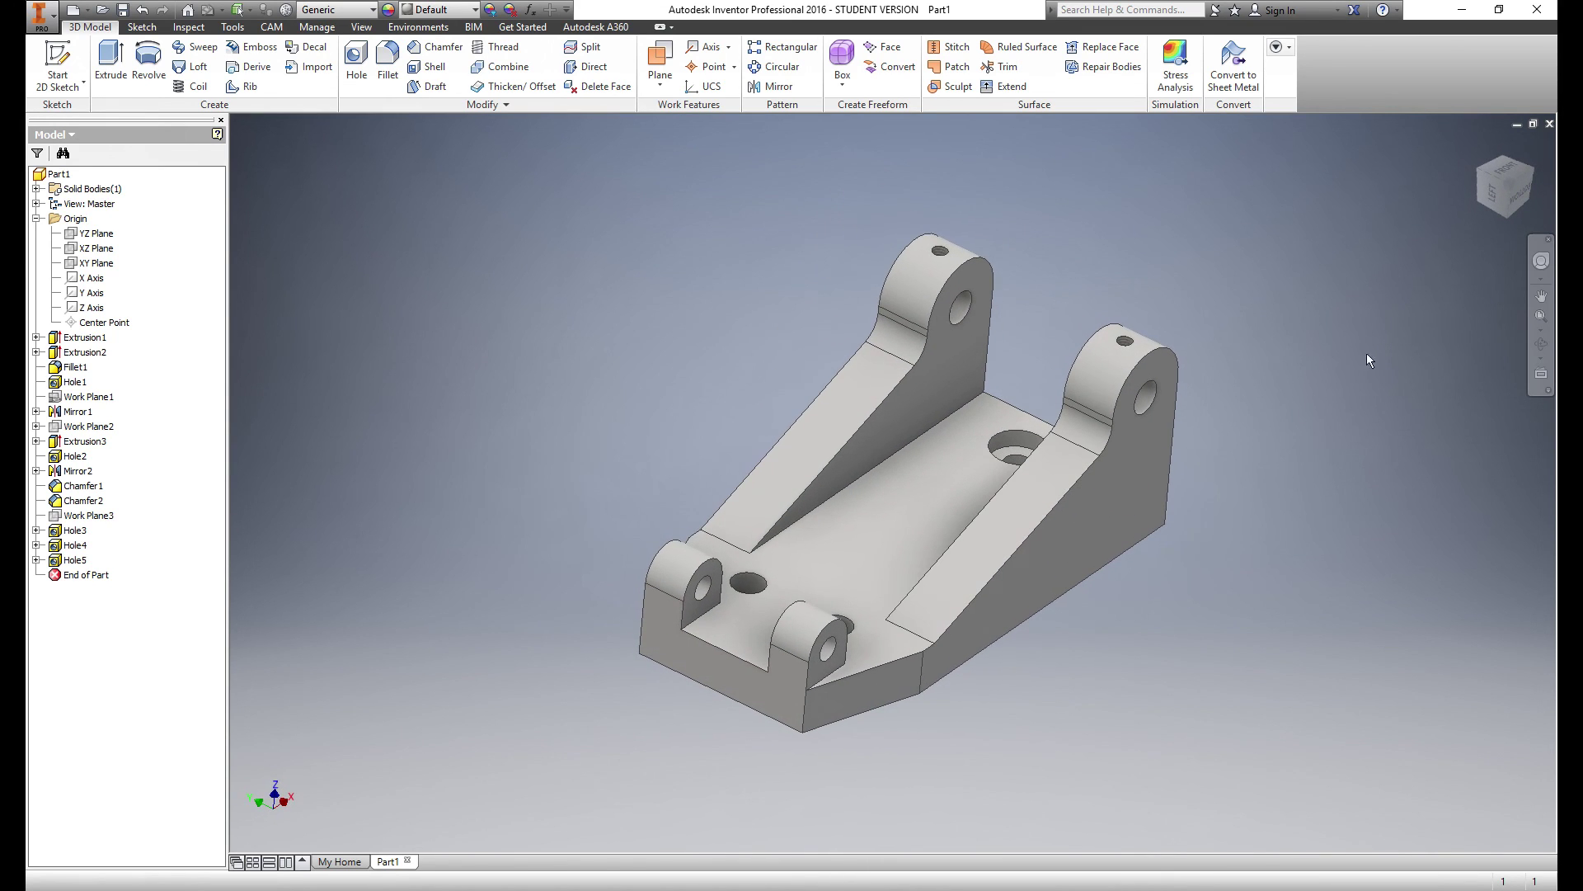
click(1514, 190)
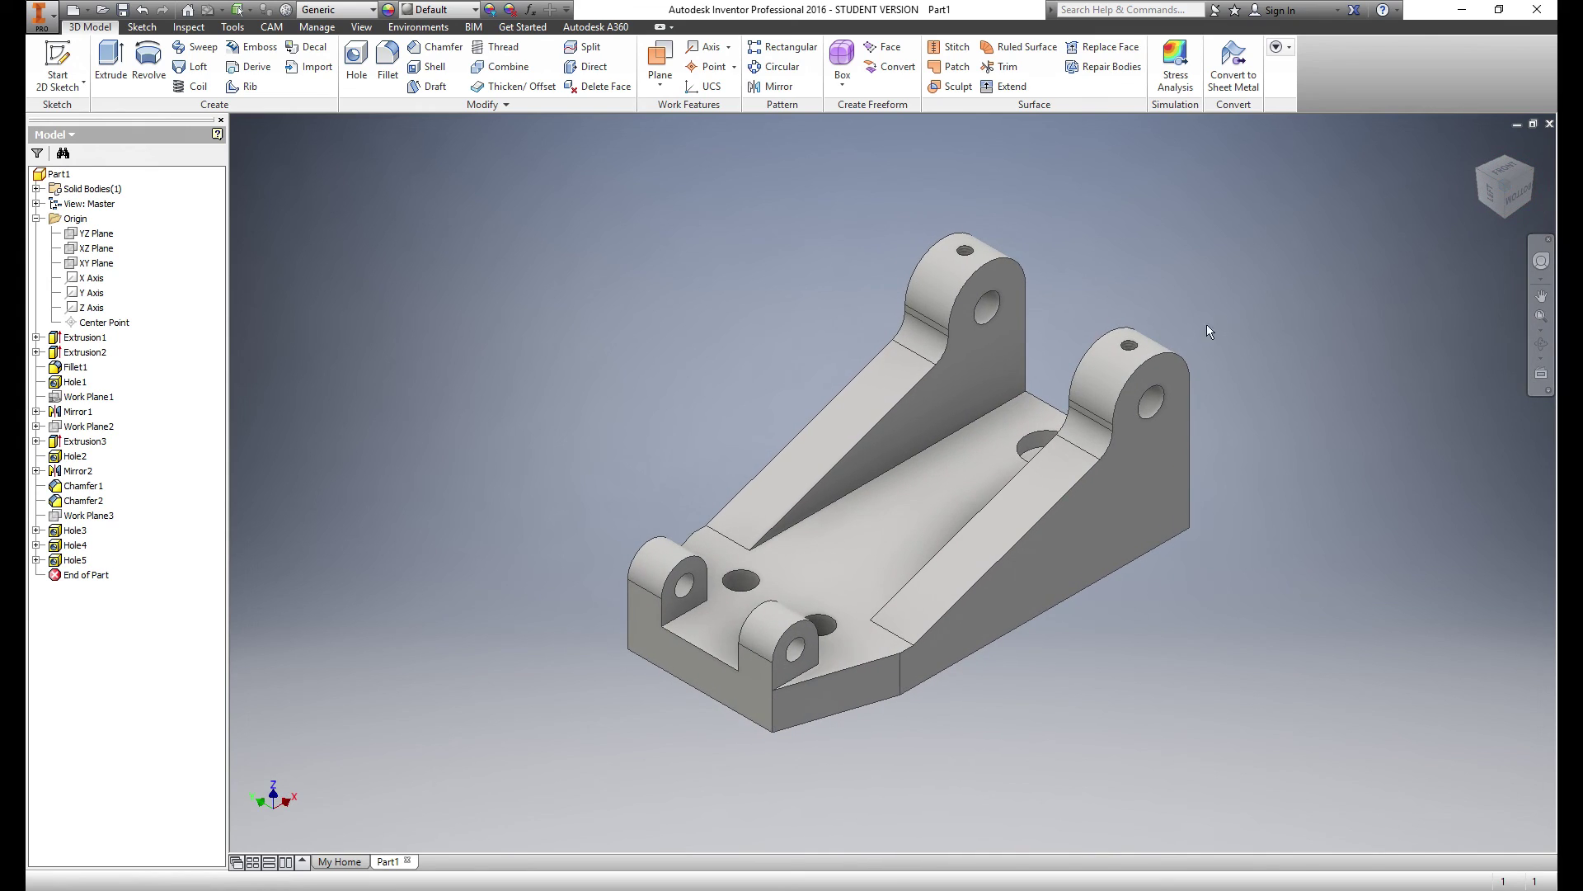
click(124, 10)
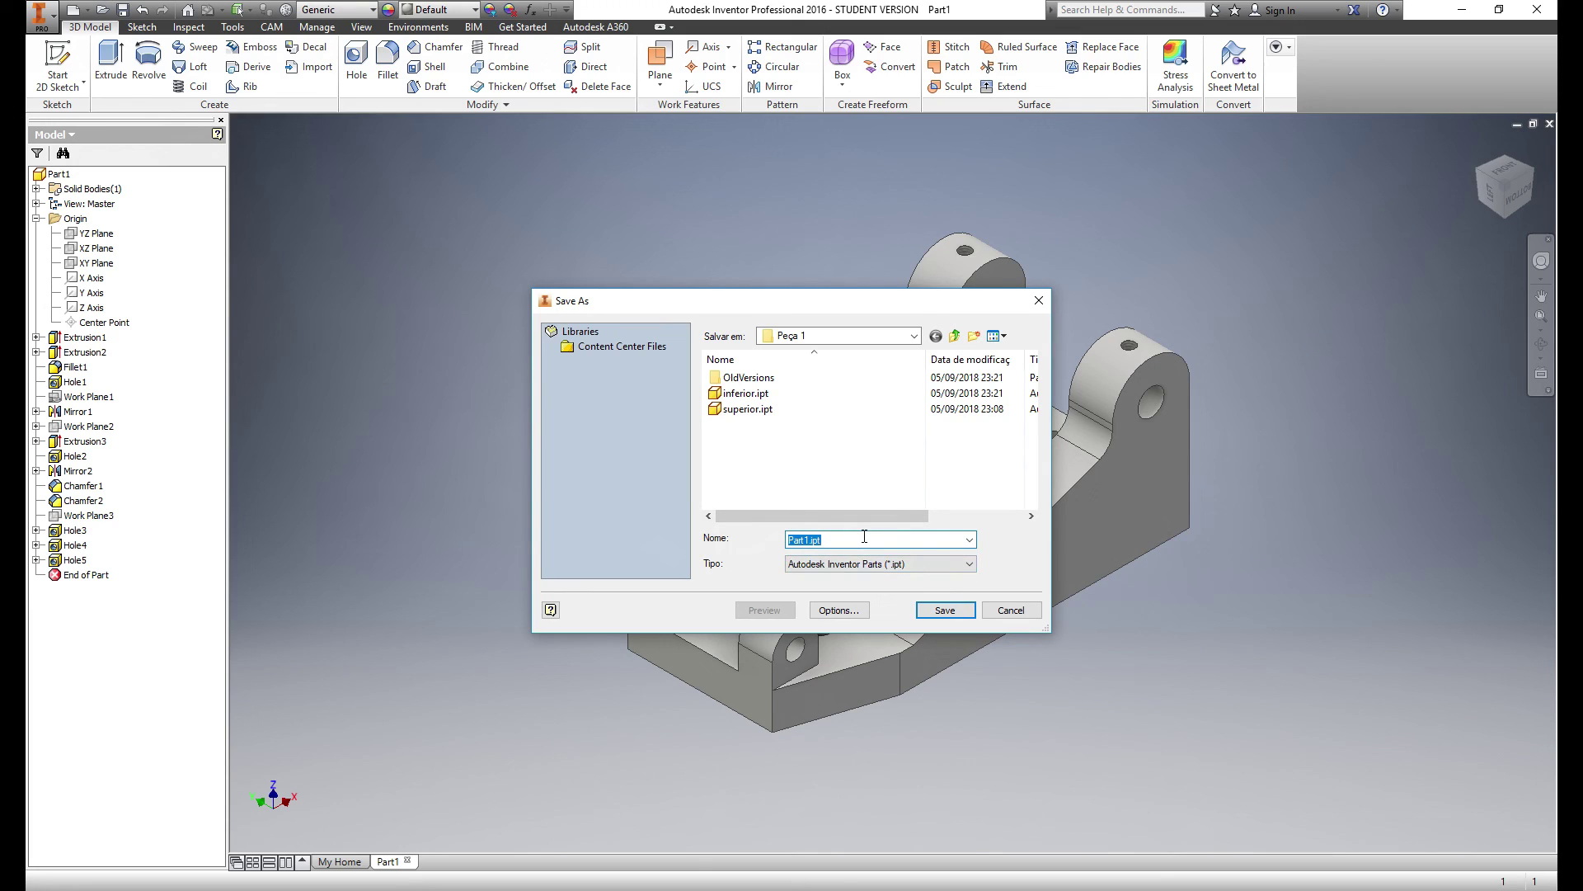
text(Peça 2)
click(946, 612)
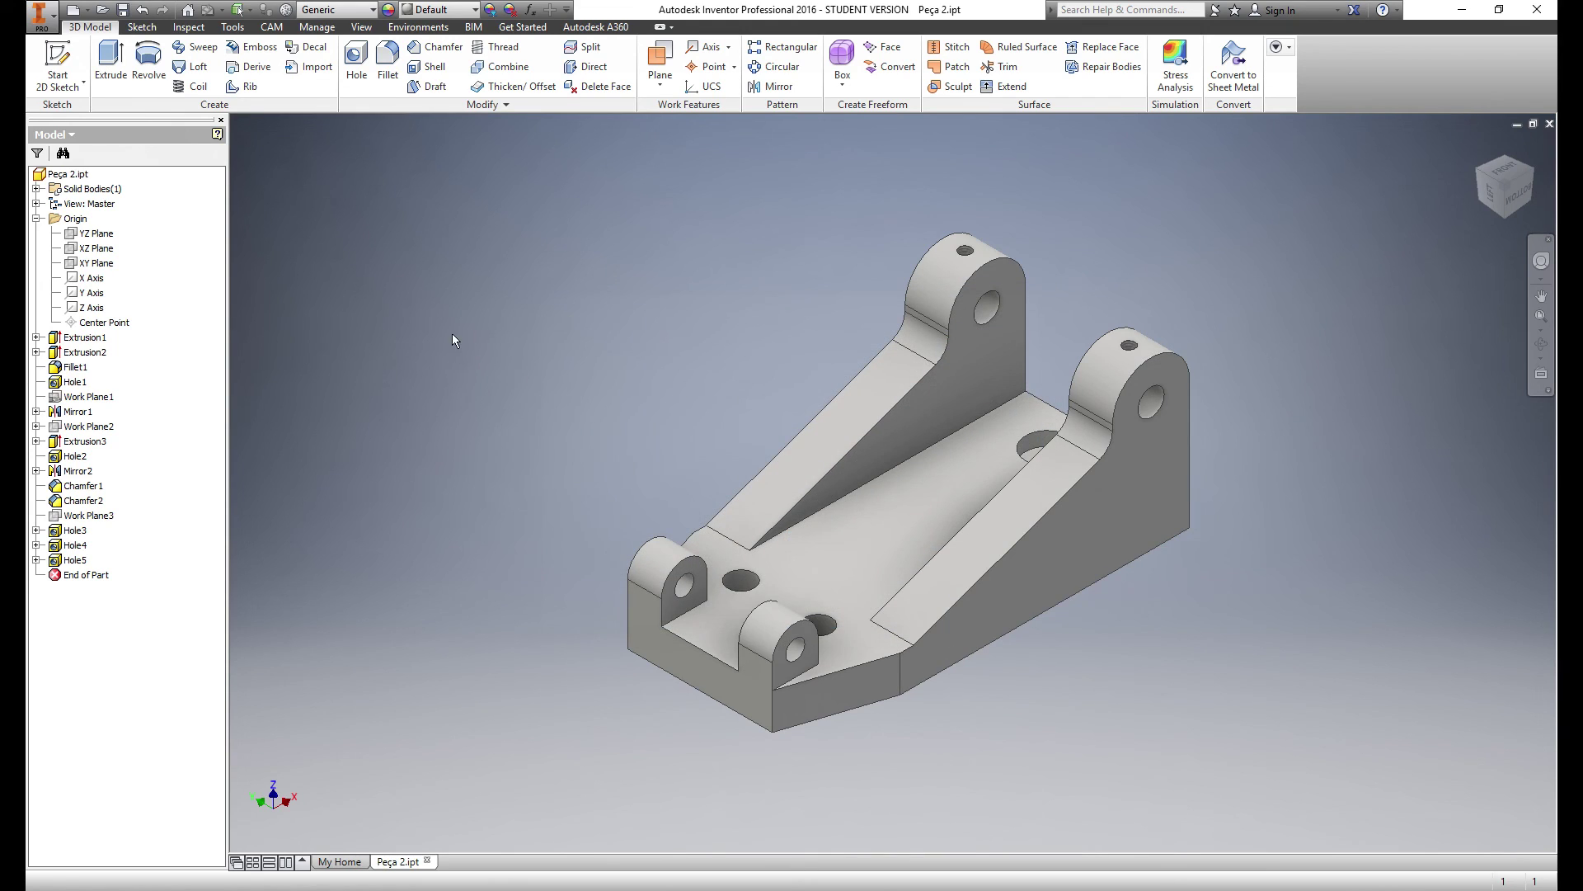